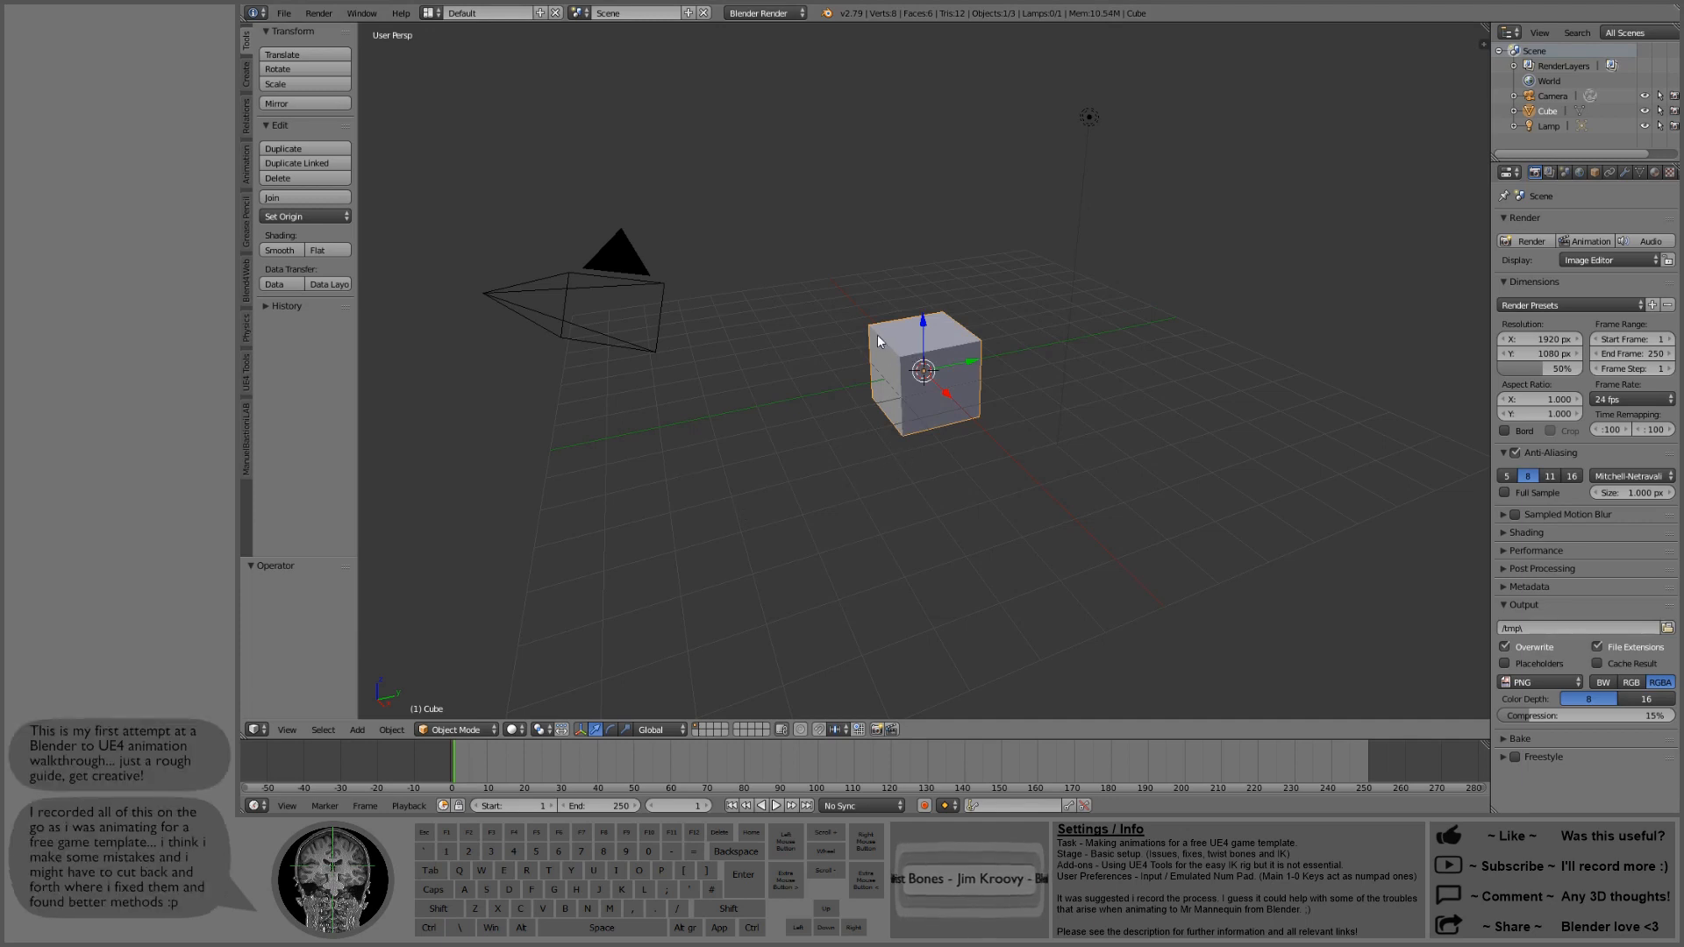
# Step: Delete all the default objects from the scene: the camera, cube and lamp
pyautogui.press('a')
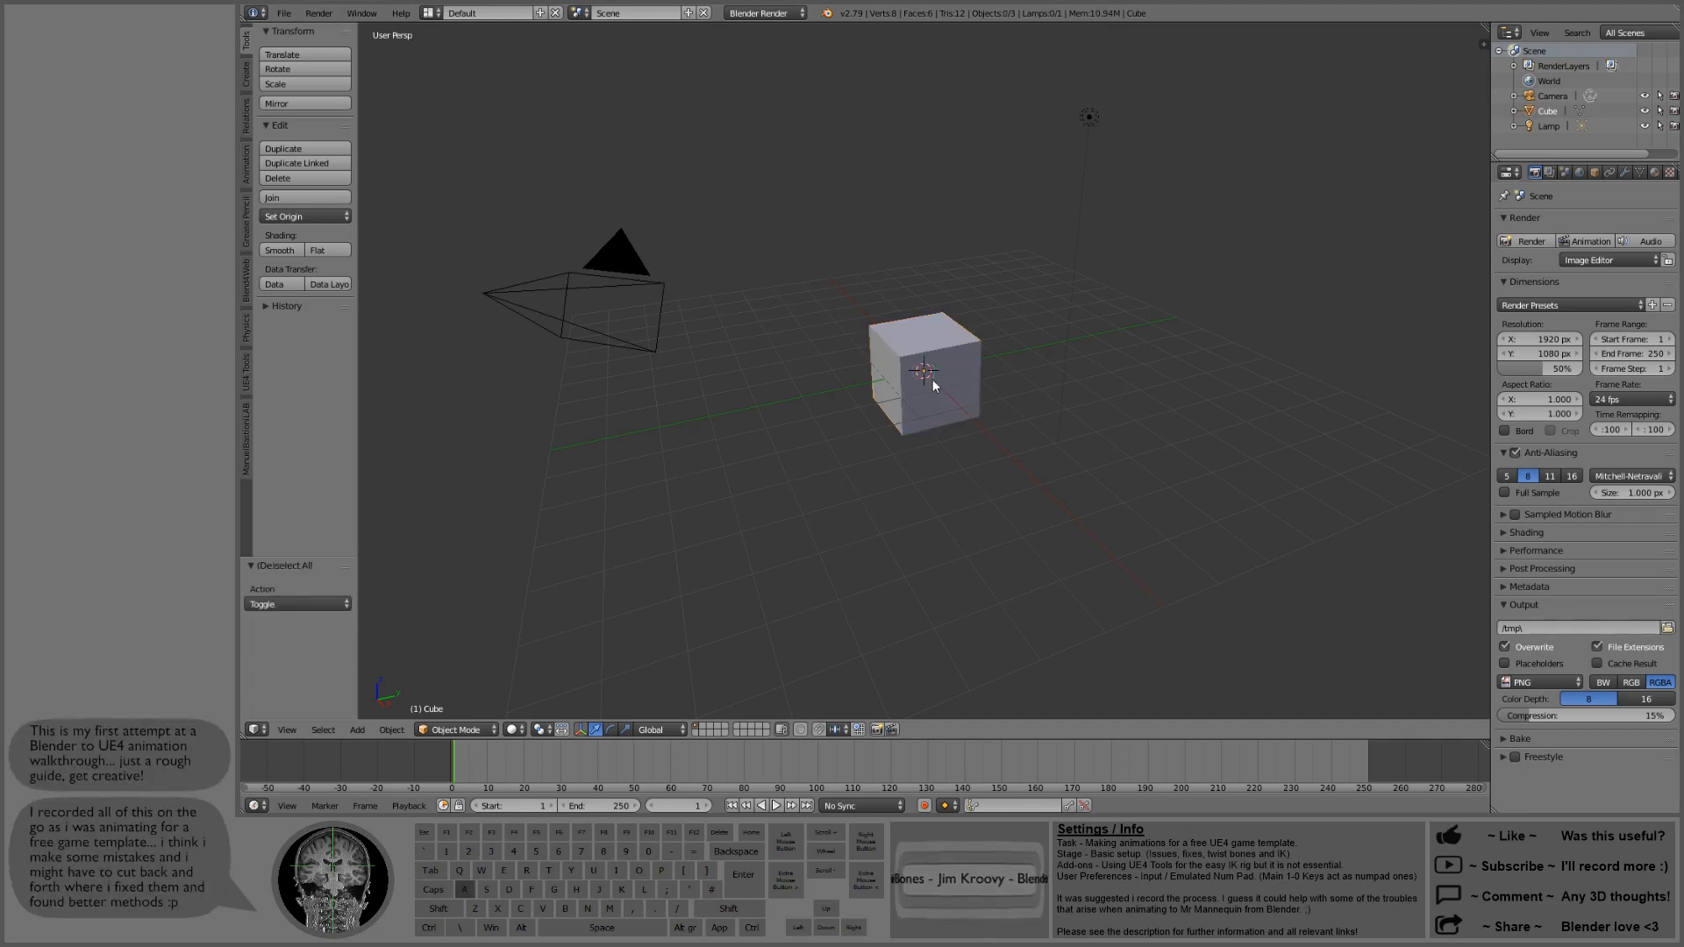
pyautogui.press('a')
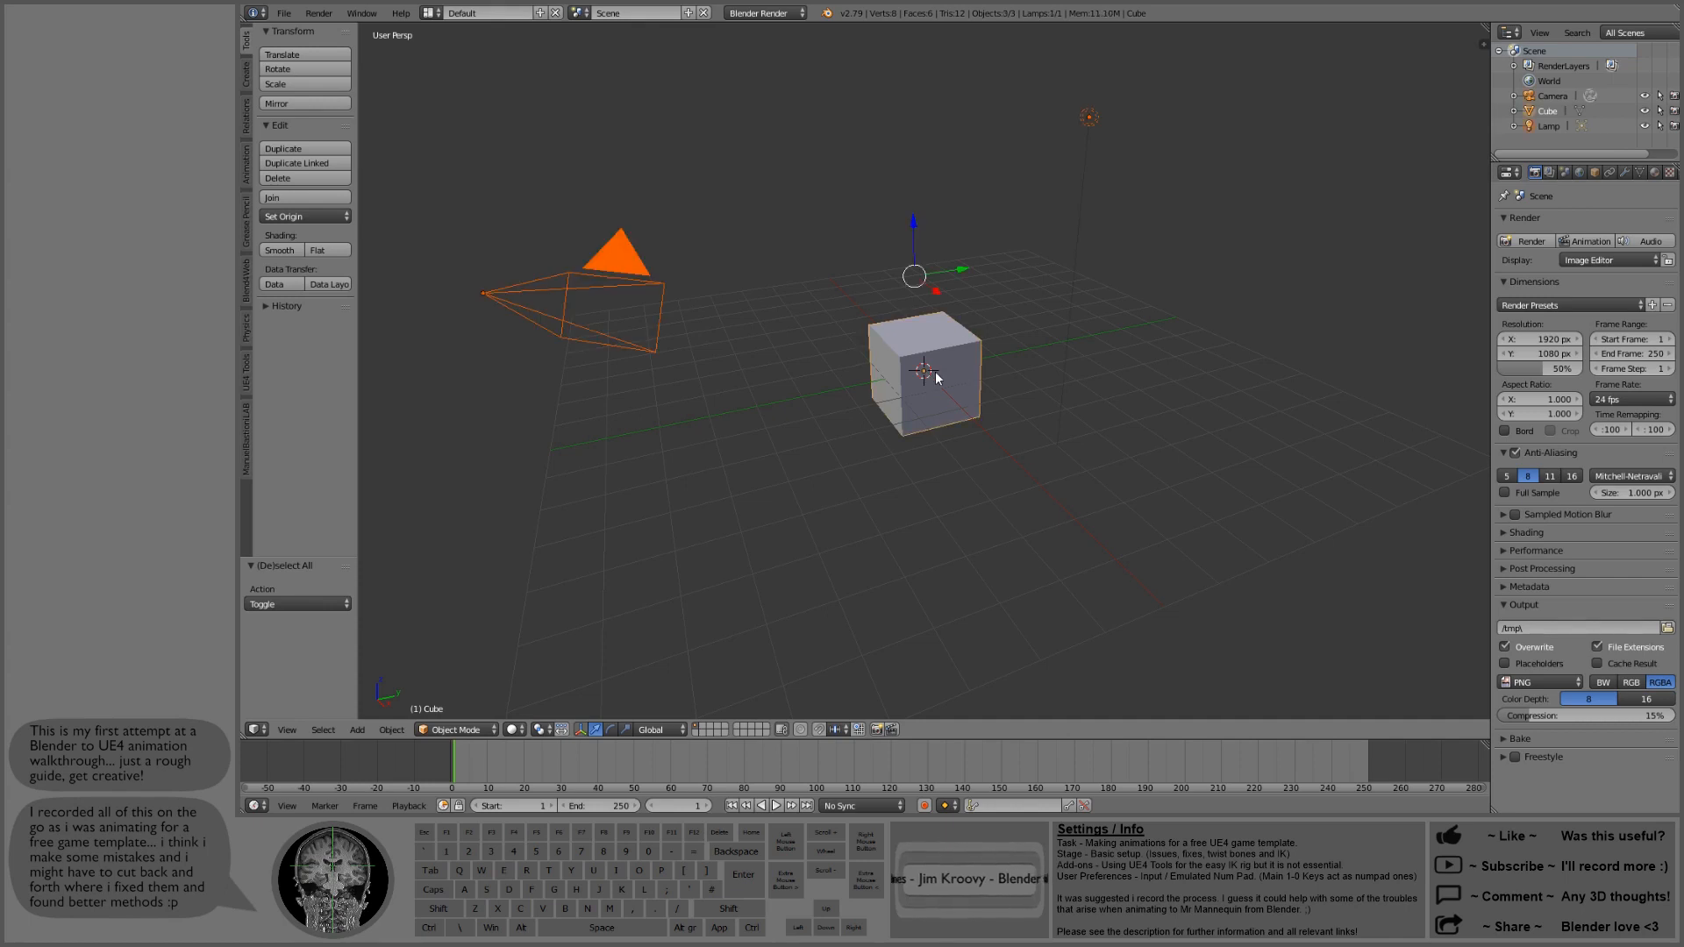
pyautogui.press('x')
pyautogui.click(930, 377)
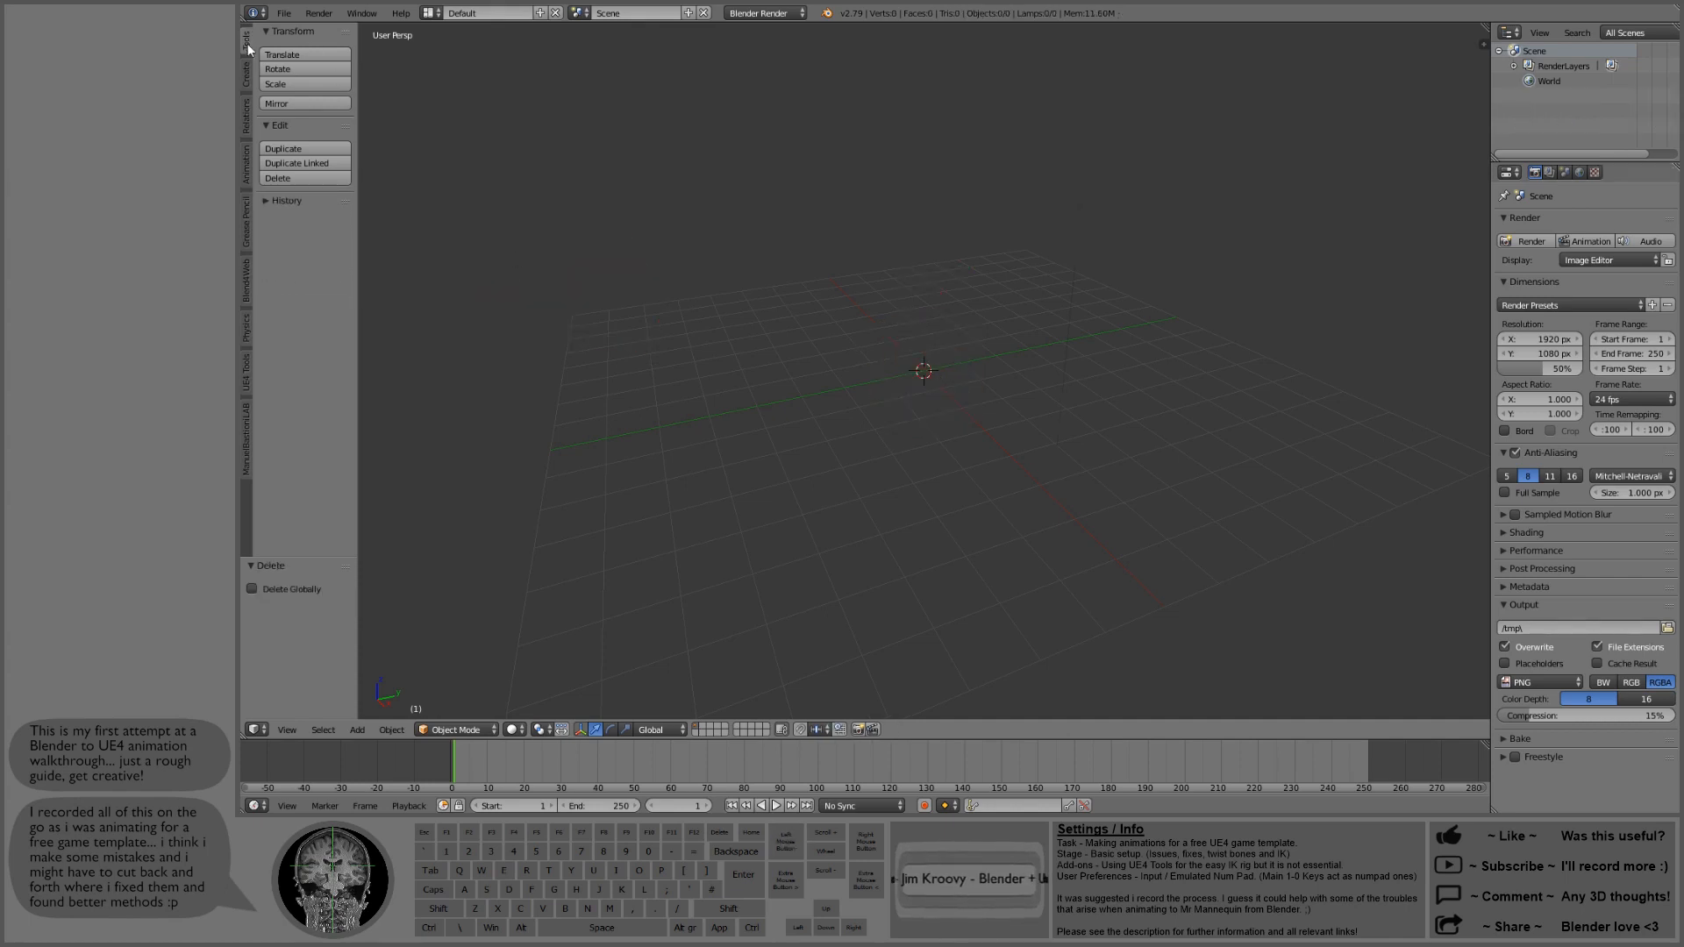
# Step: Apply the Unreal scene scale with the UE4 Tools add-on and check the scene's unit settings
pyautogui.click(248, 368)
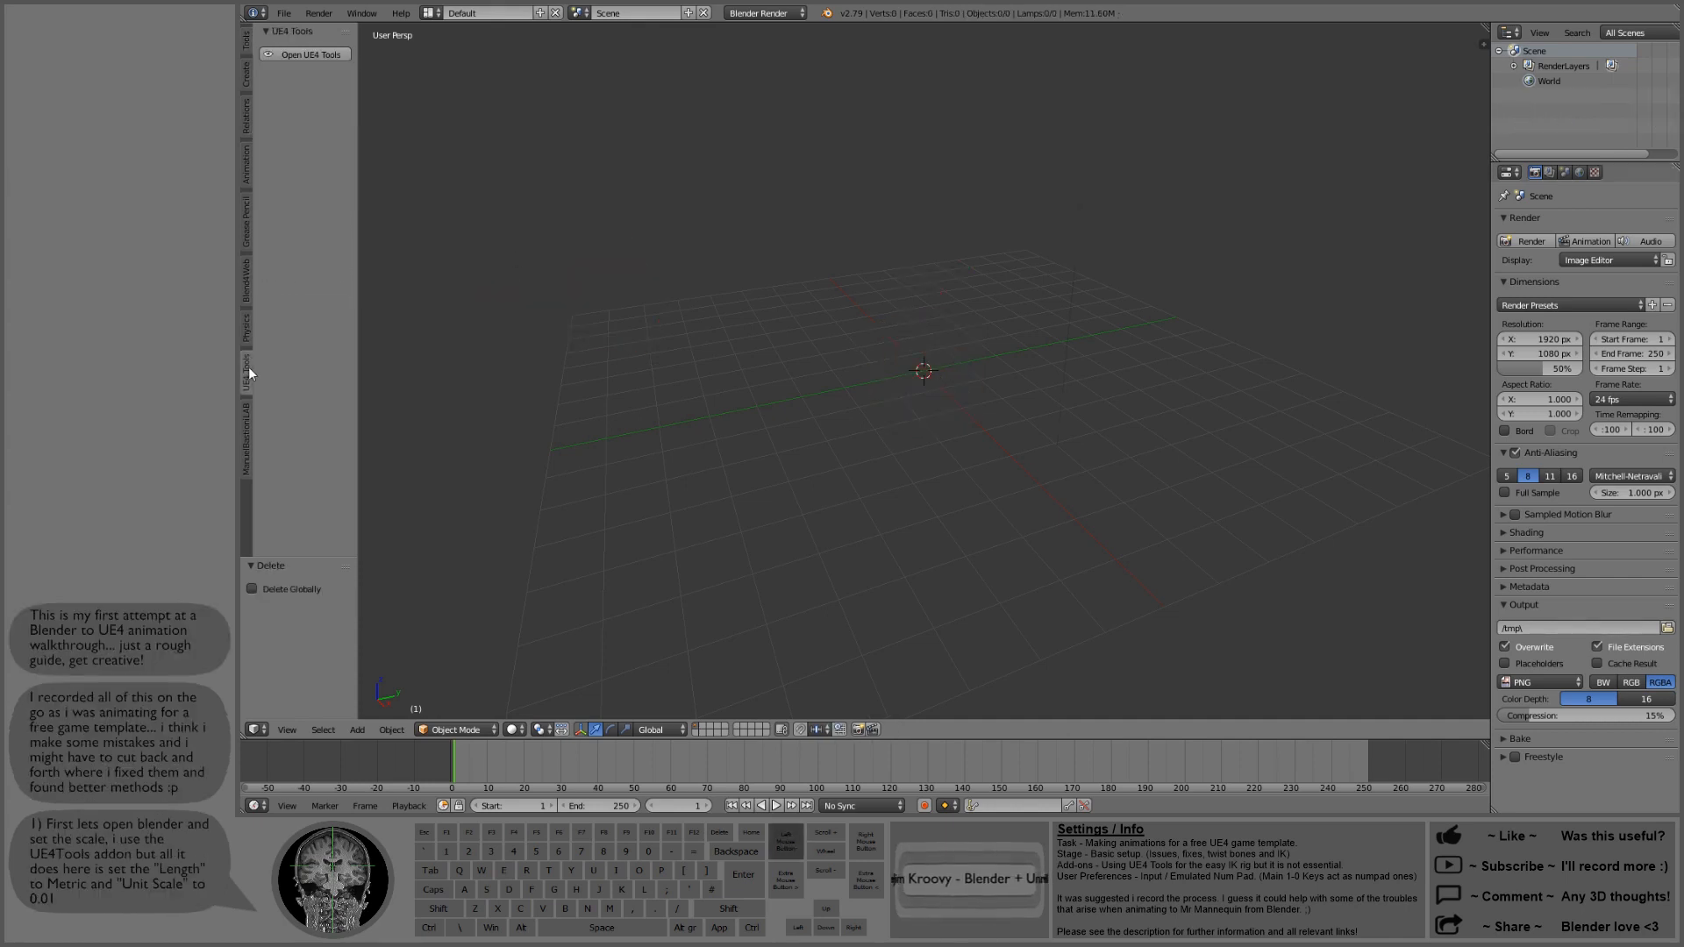
pyautogui.click(316, 56)
pyautogui.click(322, 60)
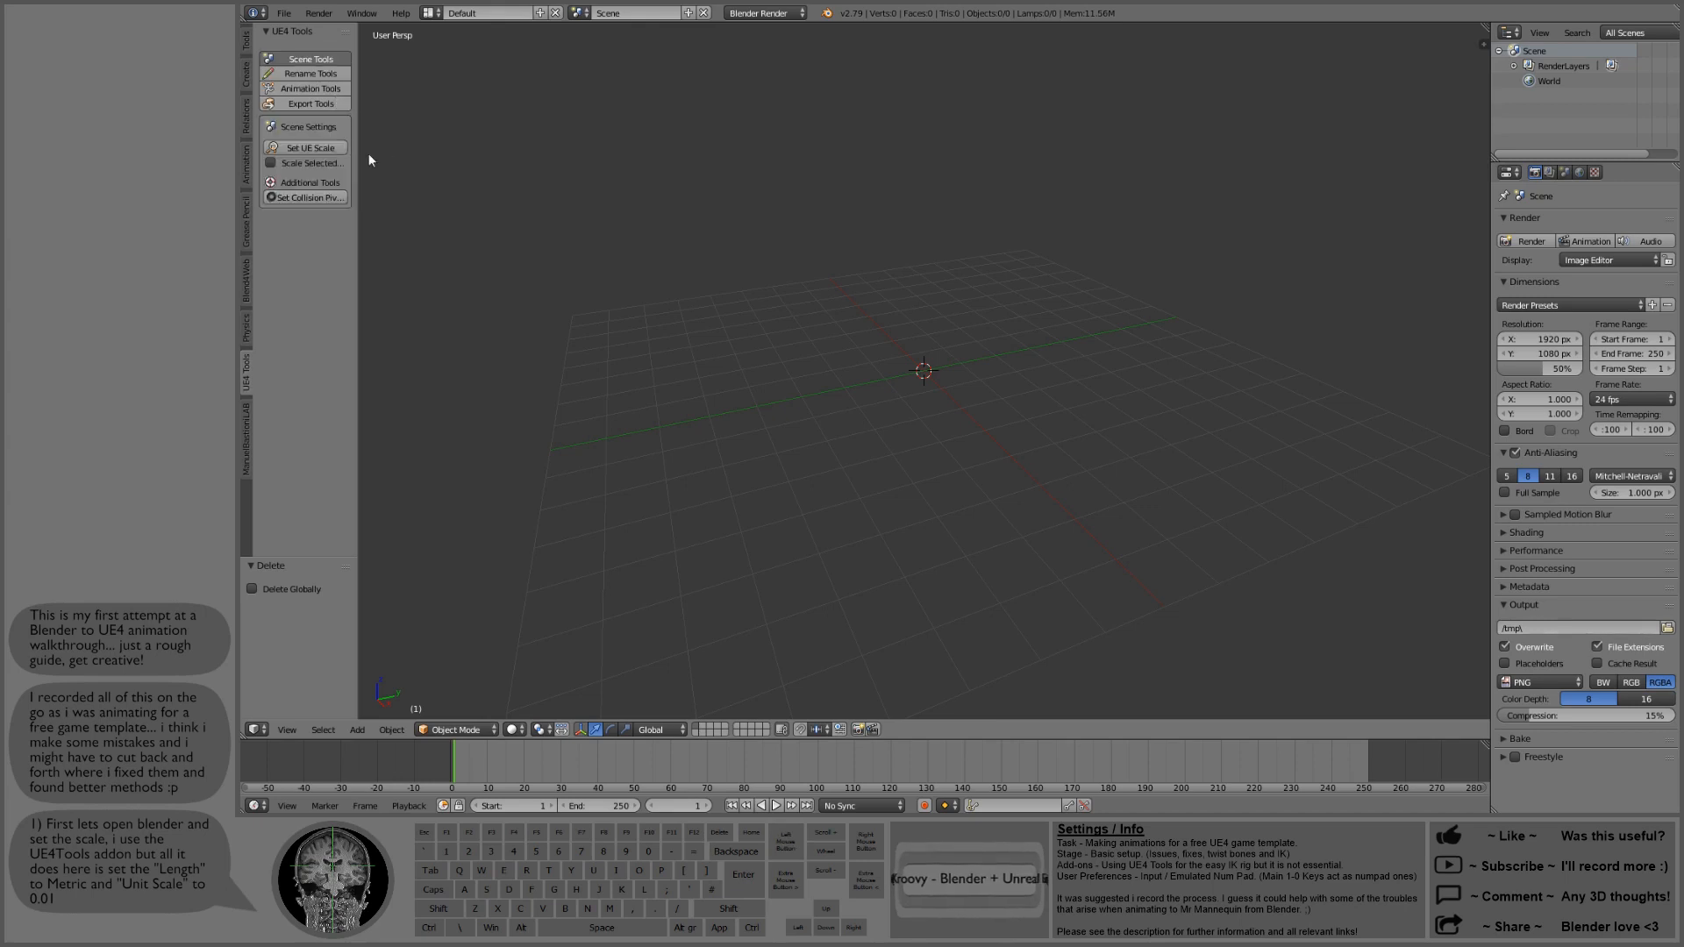
pyautogui.click(333, 147)
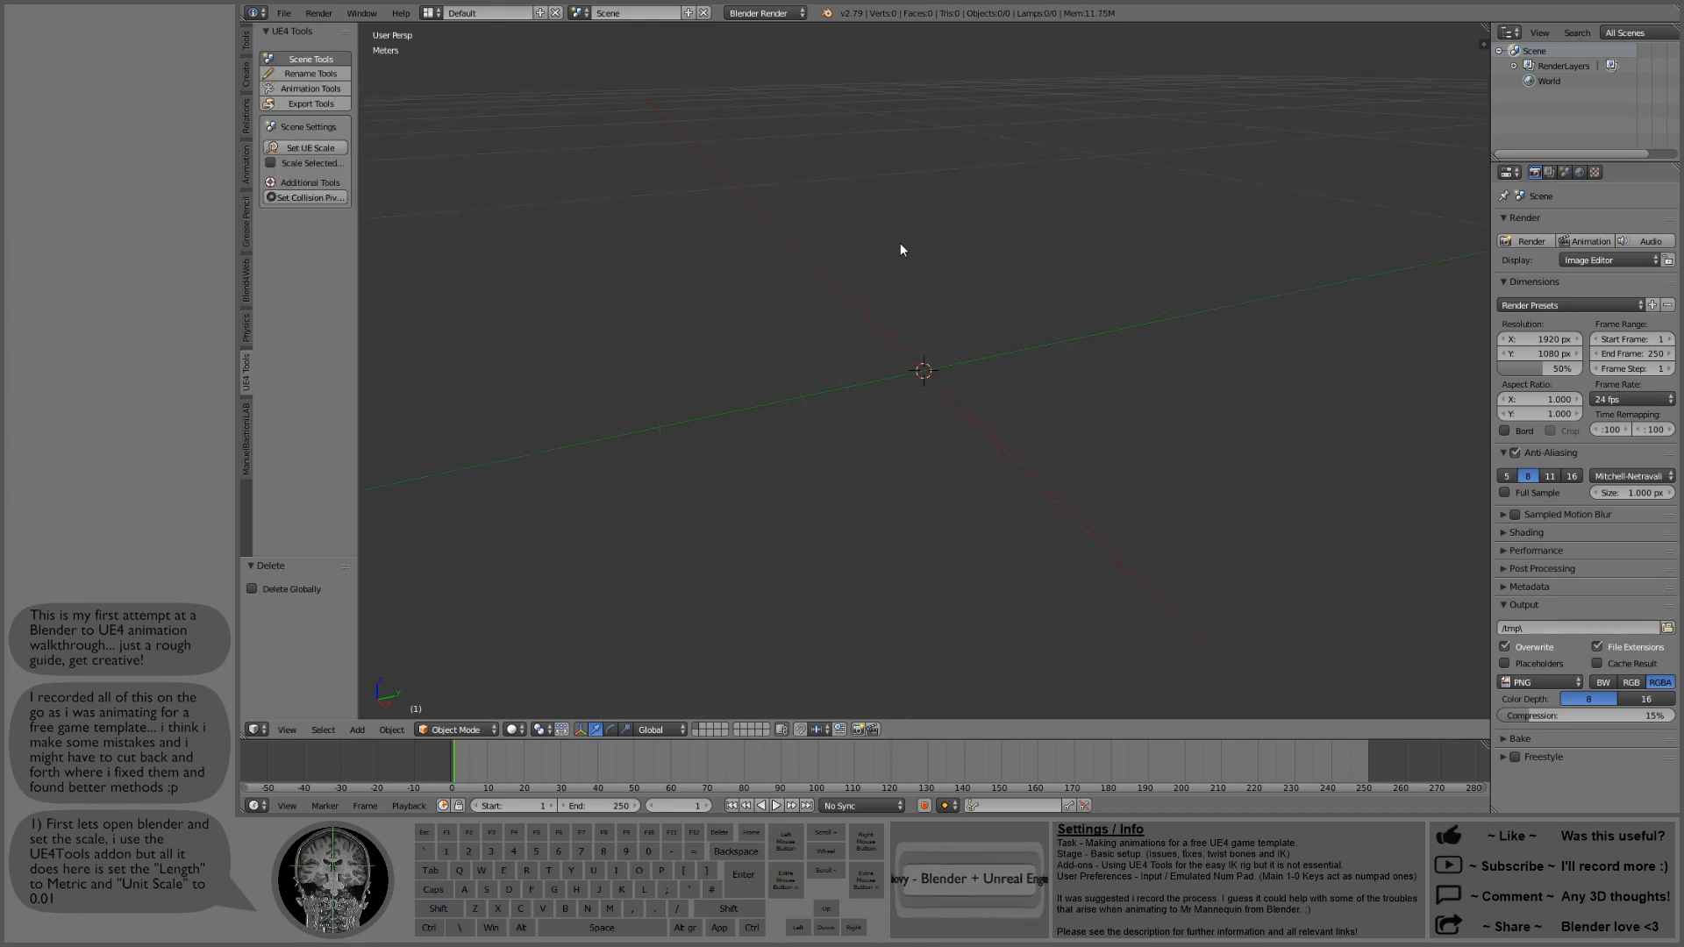
pyautogui.click(1565, 173)
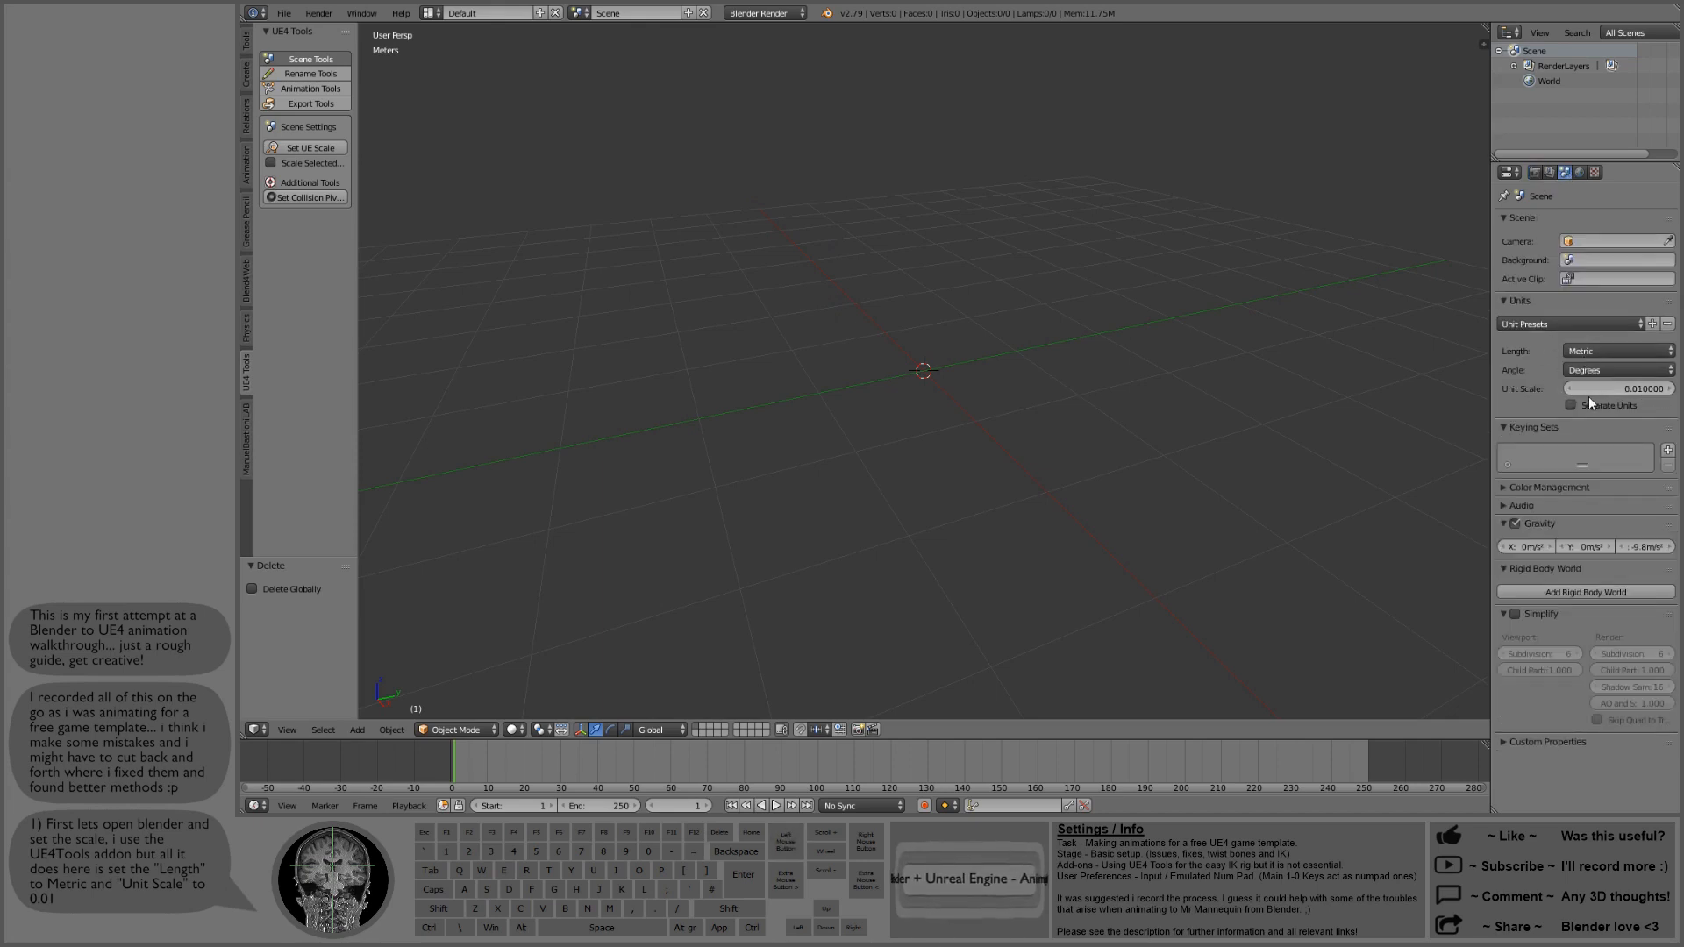
pyautogui.moveTo(987, 492); pyautogui.dragTo(927, 448, button='middle')
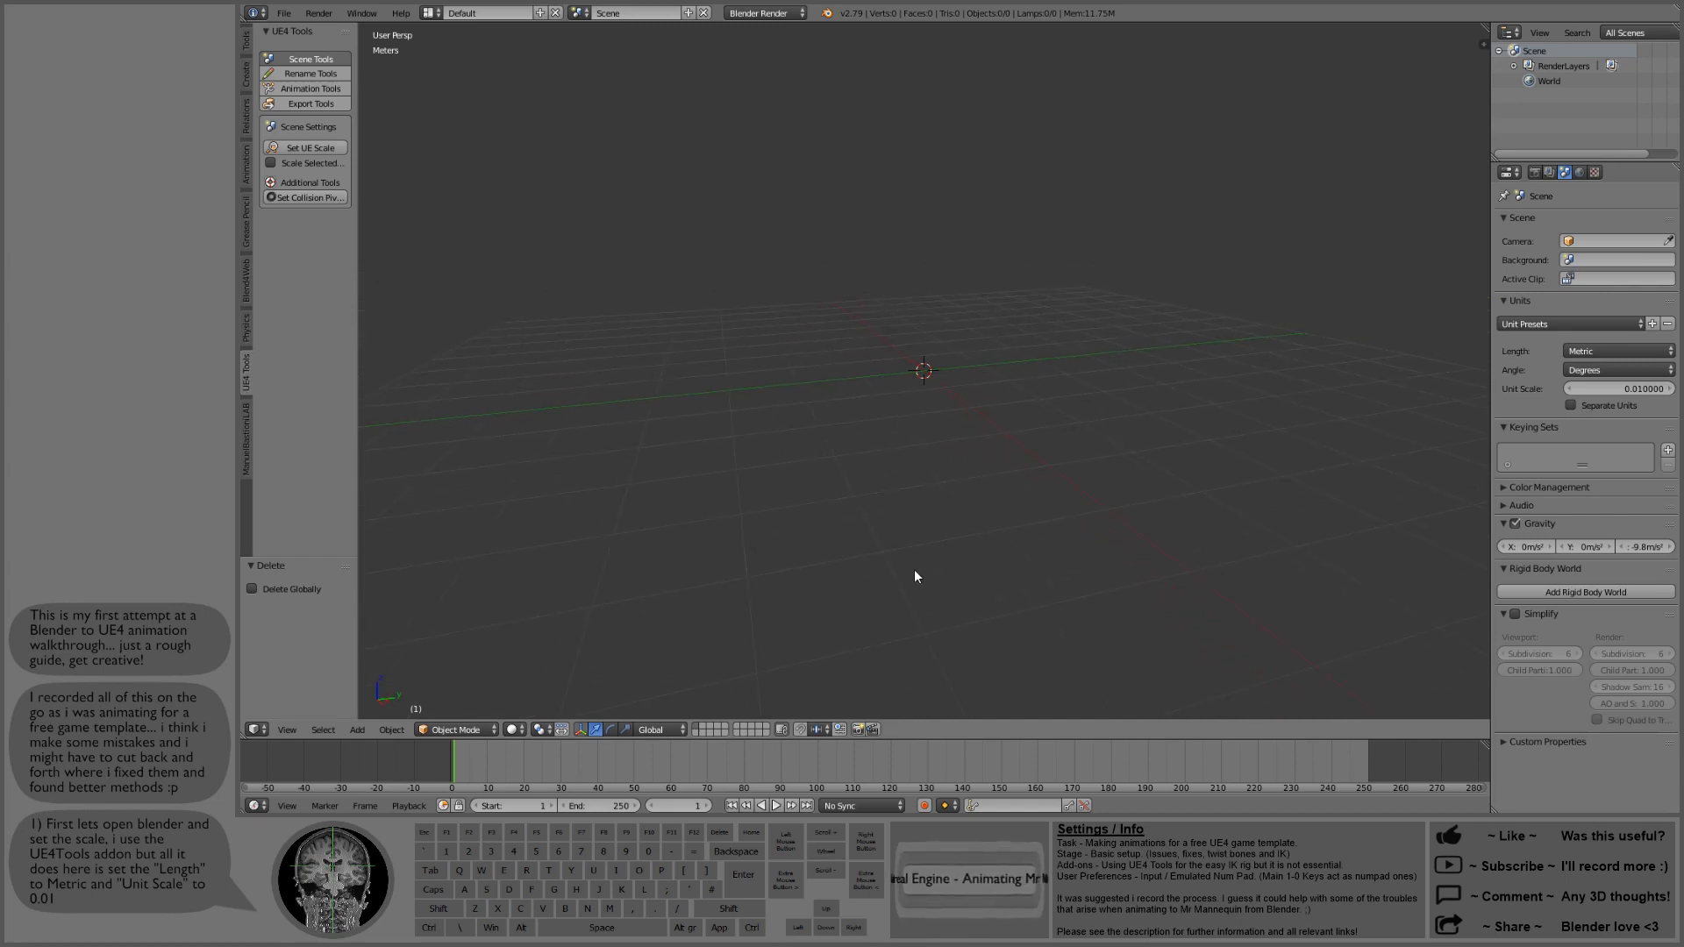
# Step: Switch to the Epic Games Launcher and launch Unreal Engine 4.19.0
pyautogui.press('super')
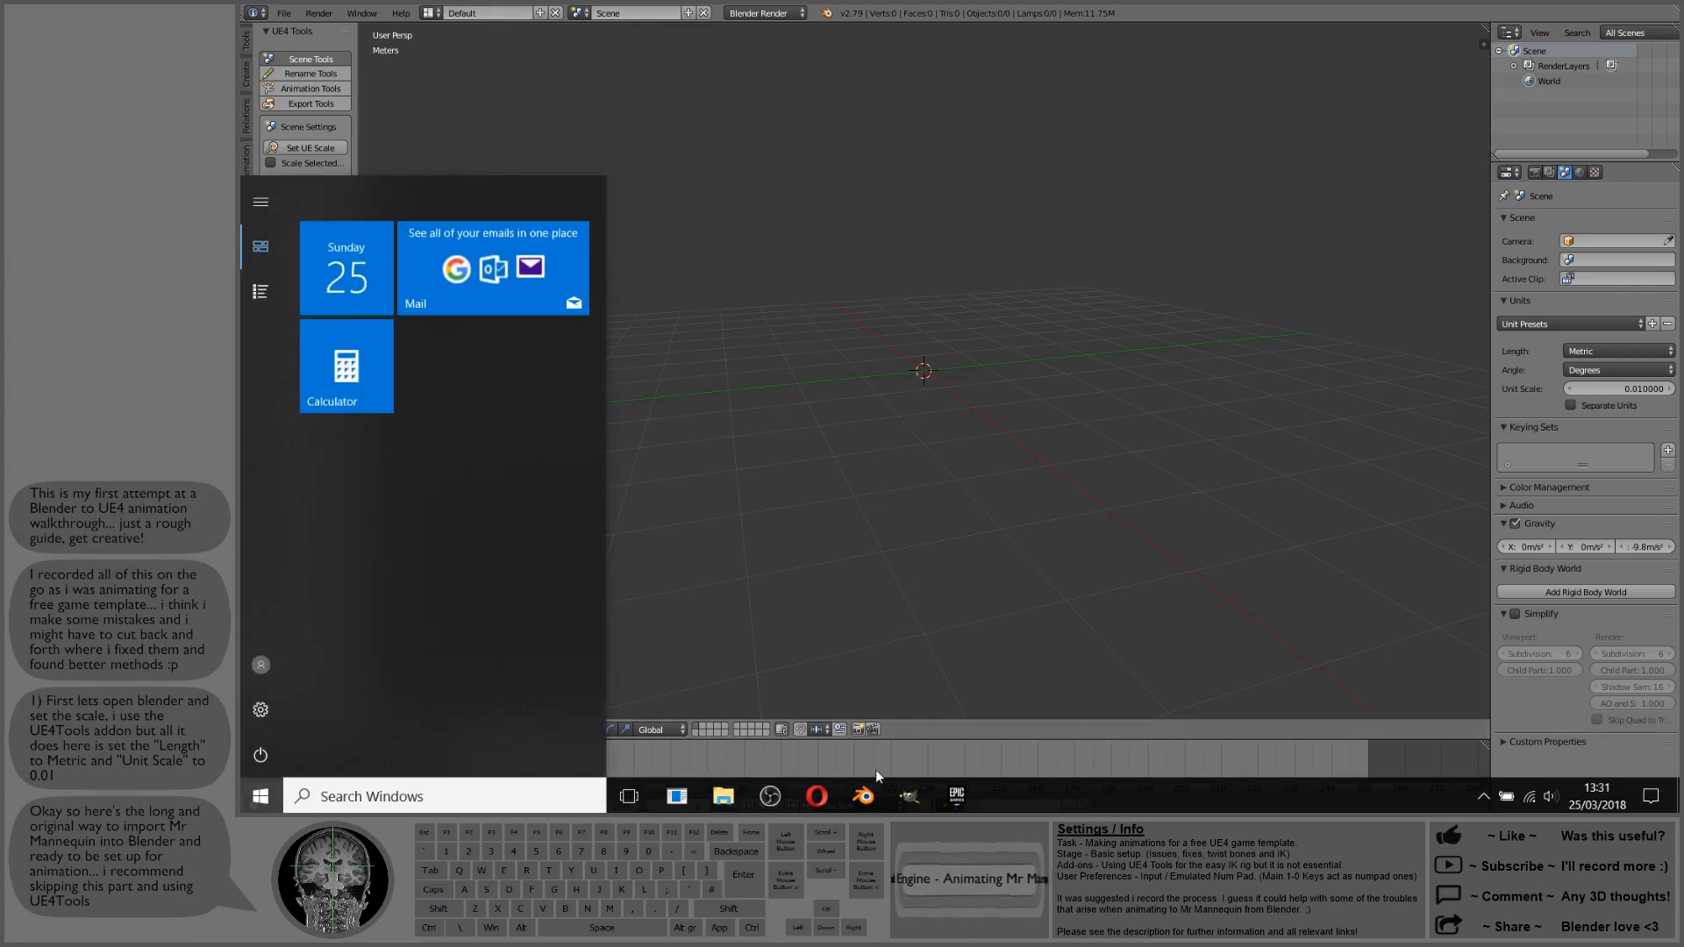
pyautogui.press('super')
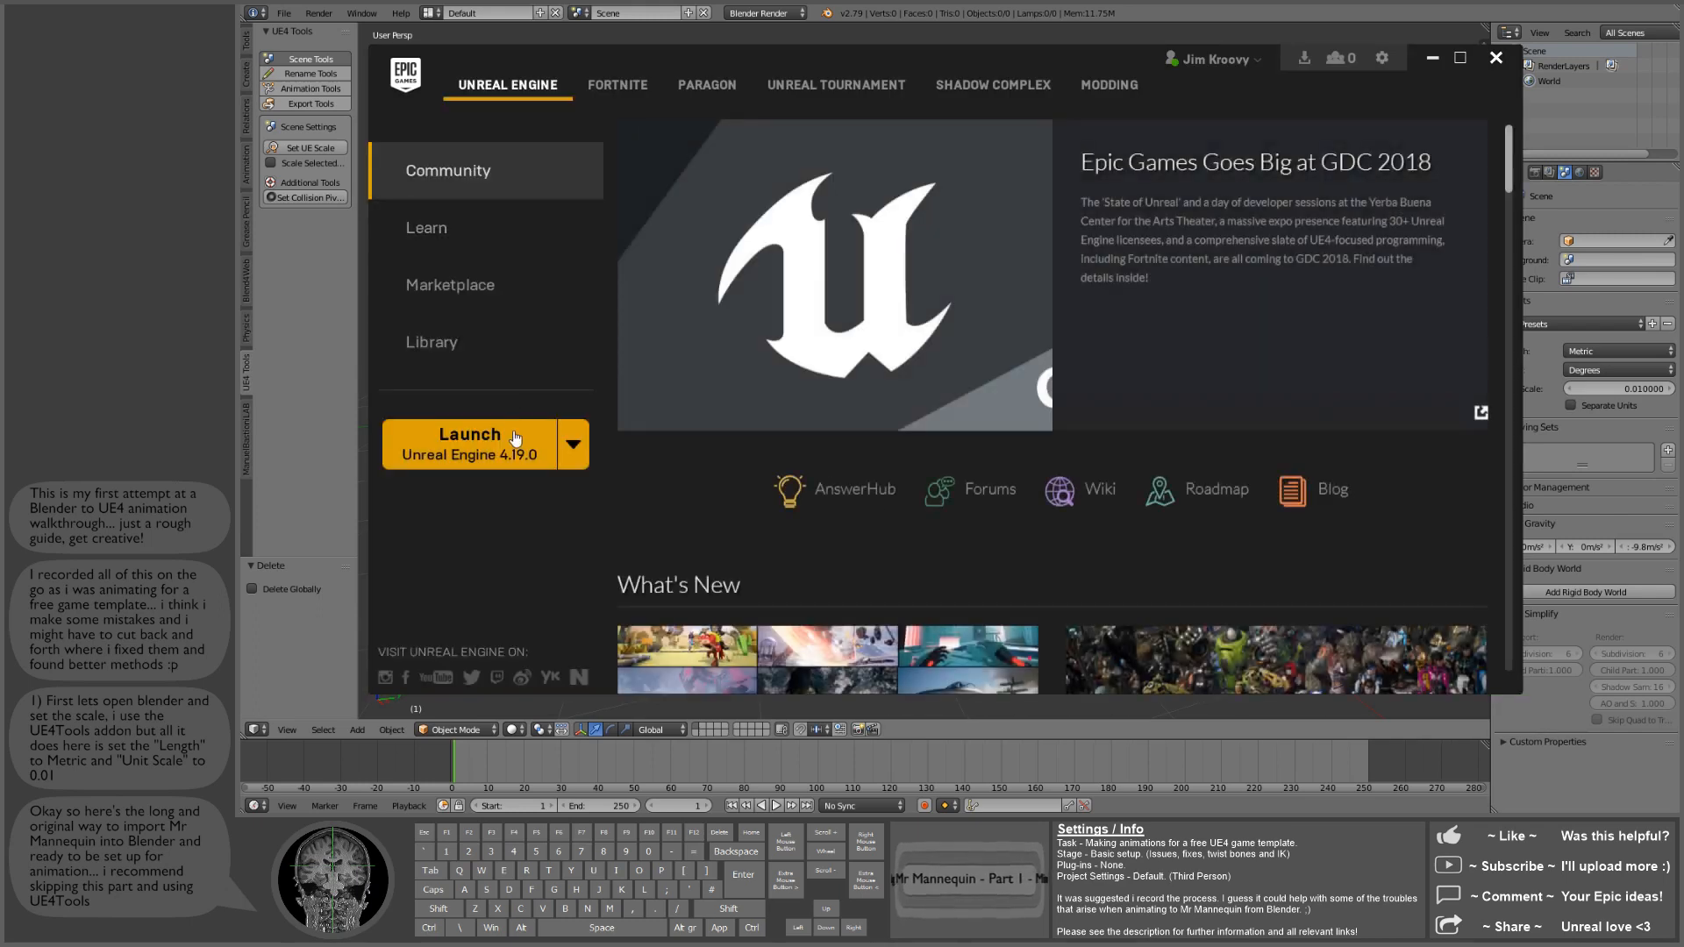
pyautogui.click(455, 451)
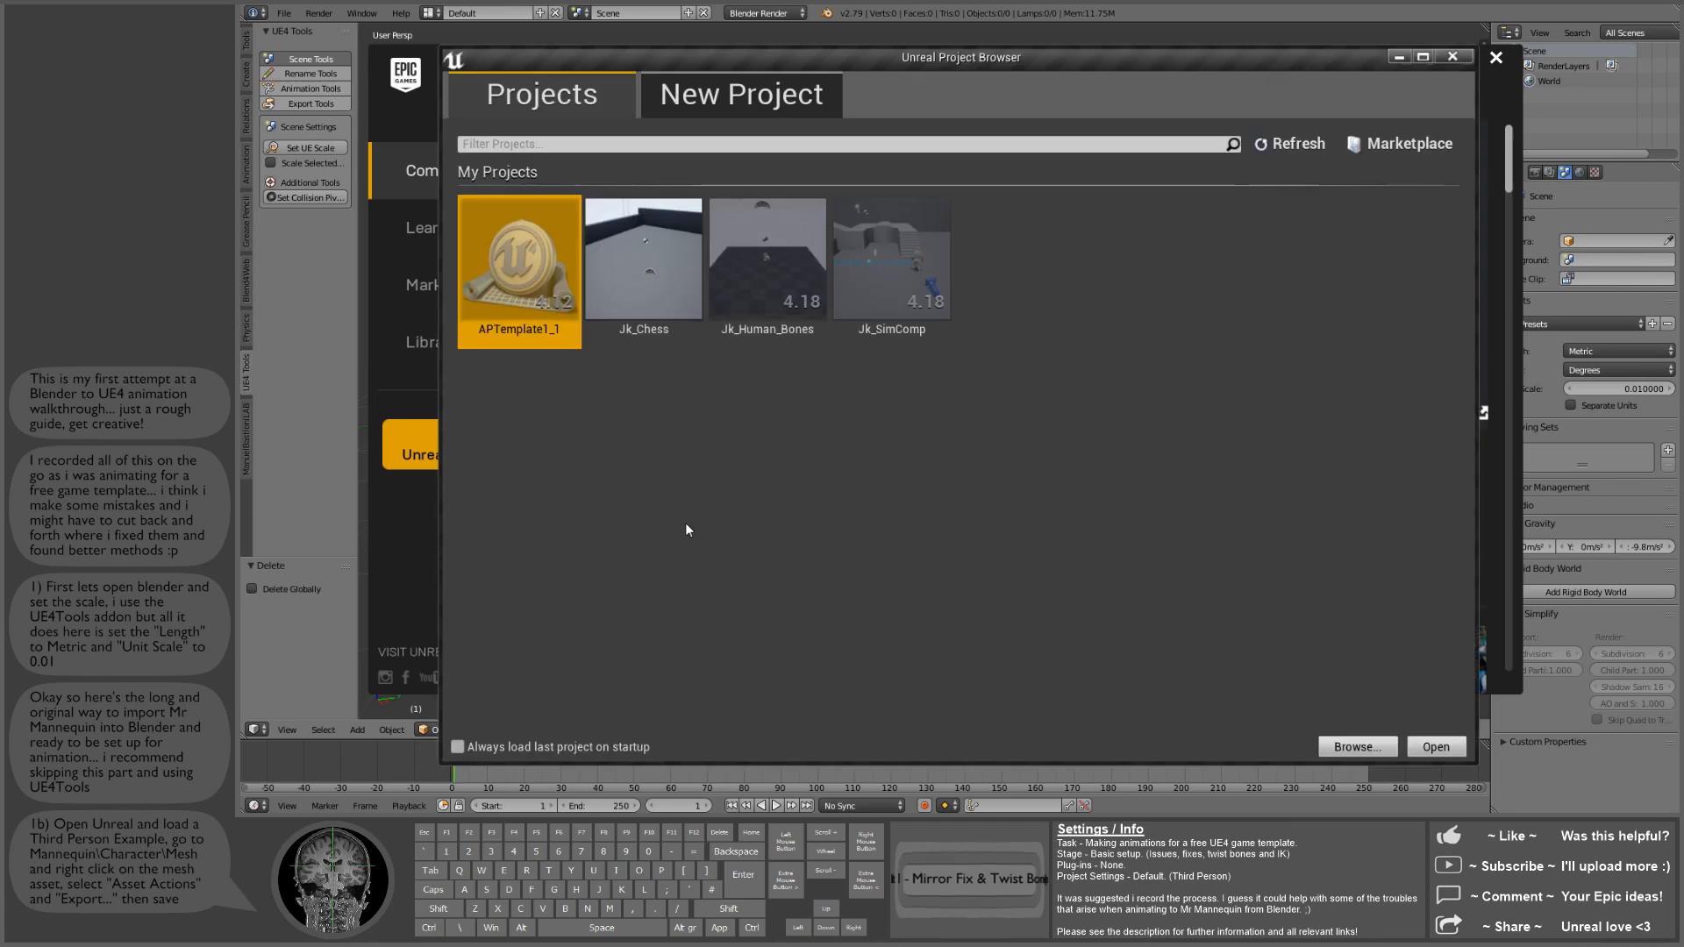
# Step: Create a Third Person Blueprint project named TP_4_19 with Scalable 3D or 2D graphics and no starter content
pyautogui.click(742, 95)
pyautogui.click(654, 360)
pyautogui.click(958, 575)
pyautogui.click(1087, 668)
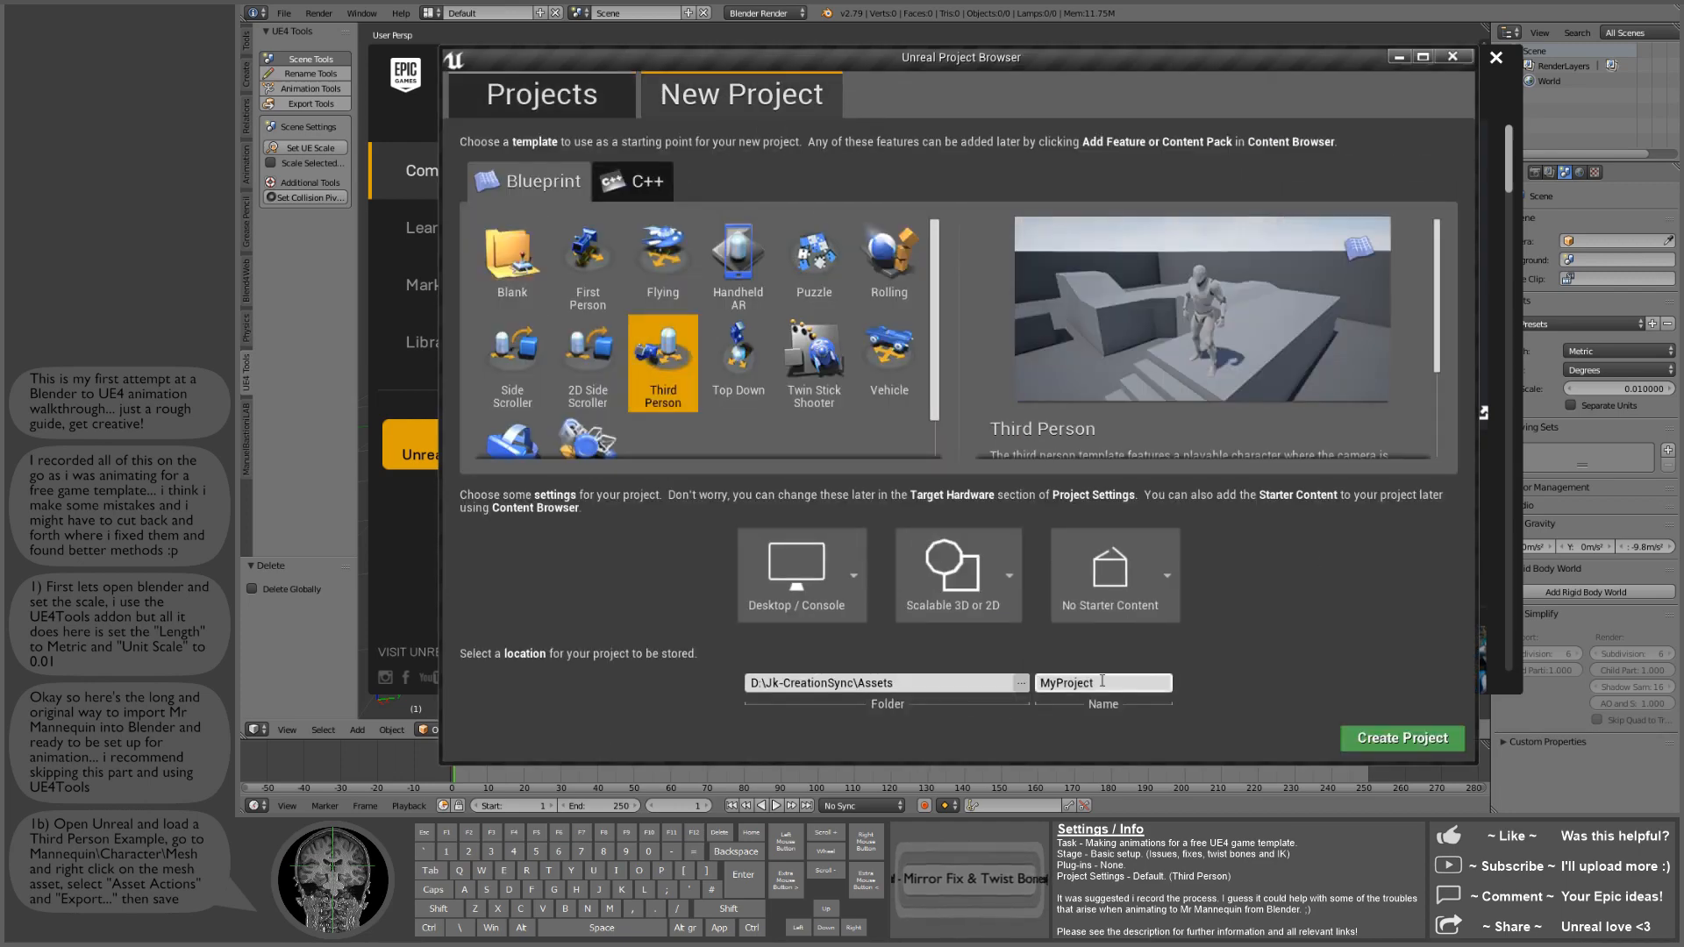
pyautogui.moveTo(1098, 683); pyautogui.dragTo(1018, 681)
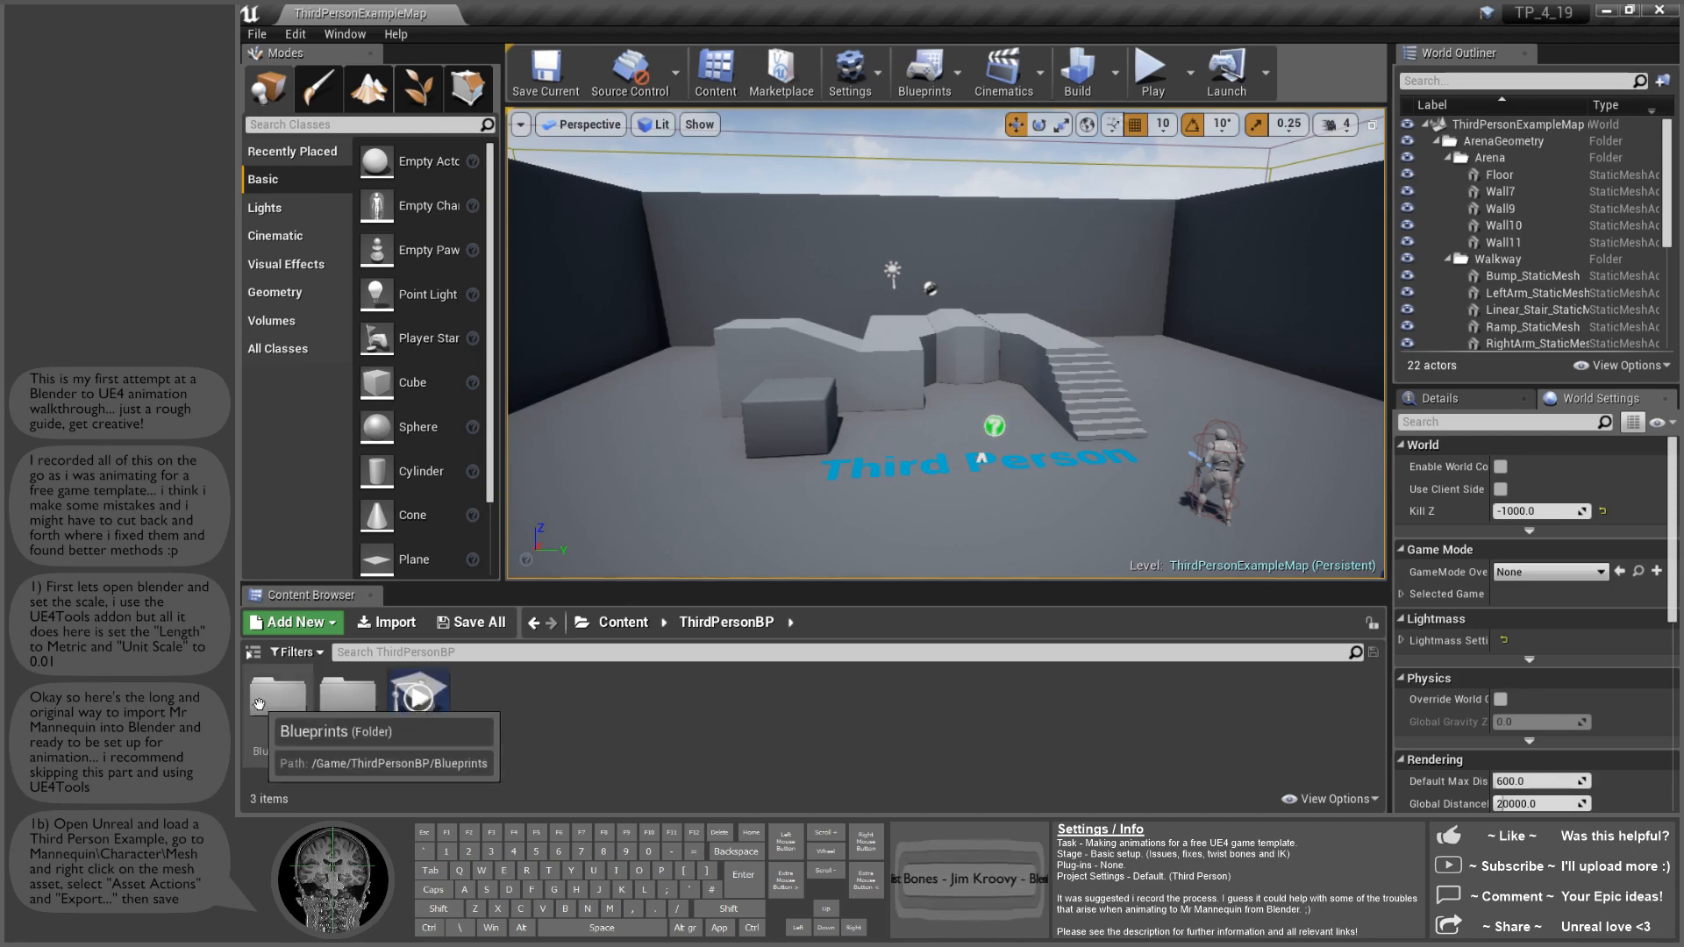
# Step: Show the content folder tree and open the Mannequin > Character > Mesh folder
pyautogui.click(253, 651)
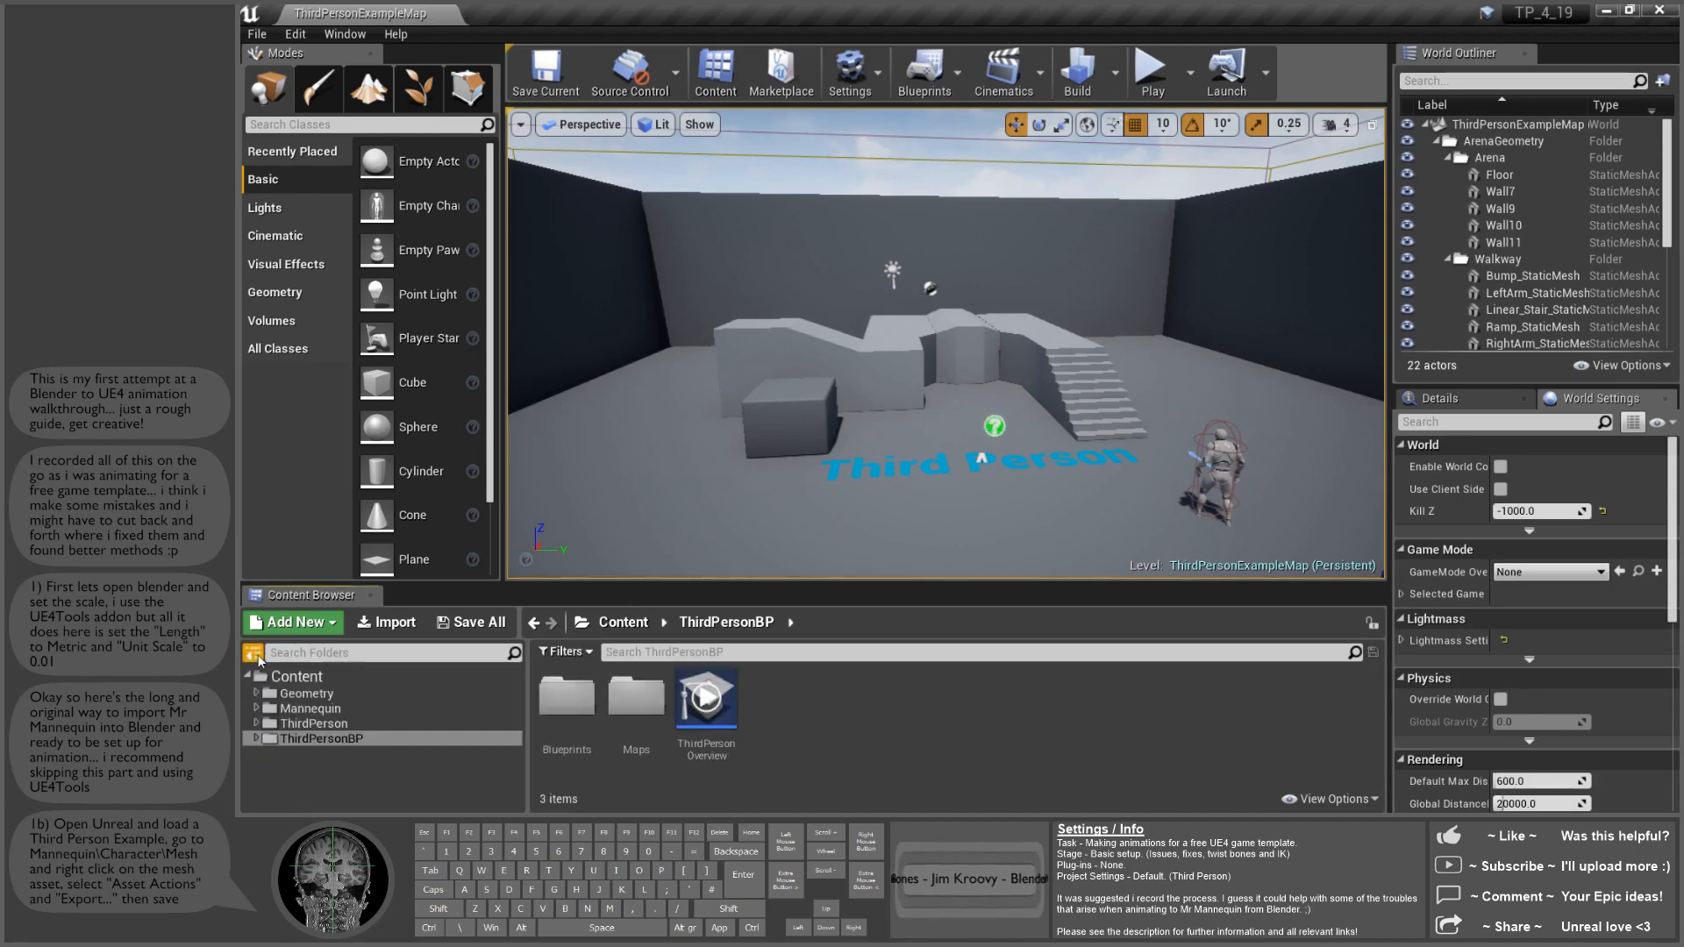
pyautogui.click(335, 711)
pyautogui.doubleClick(637, 698)
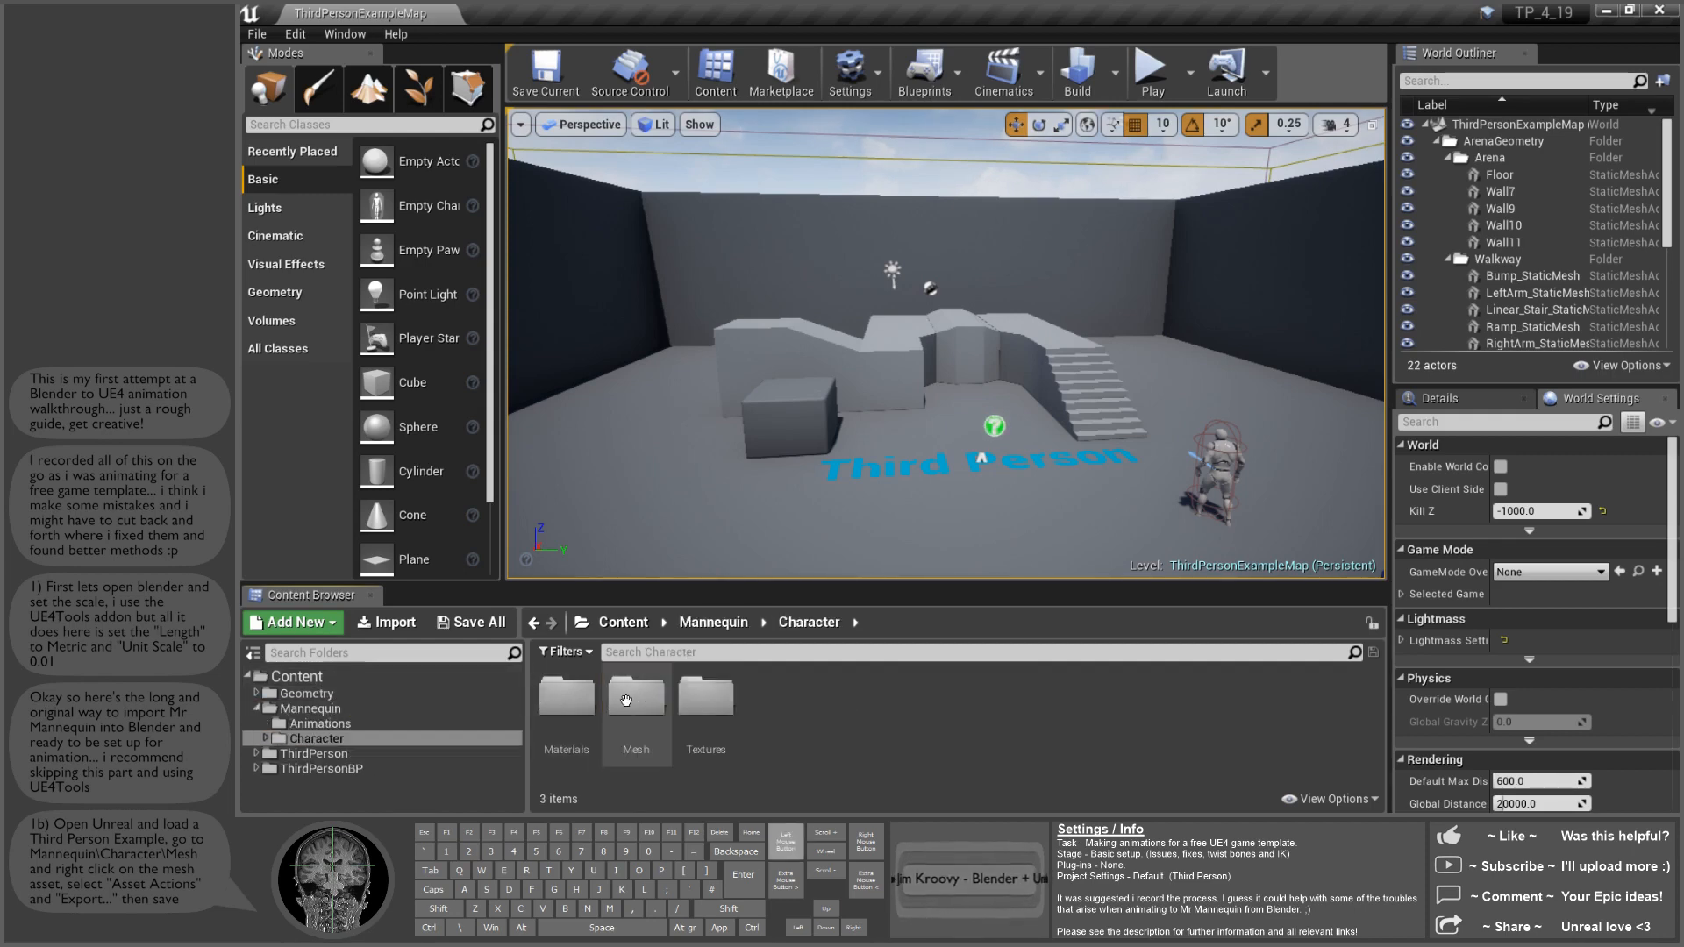
pyautogui.doubleClick(642, 700)
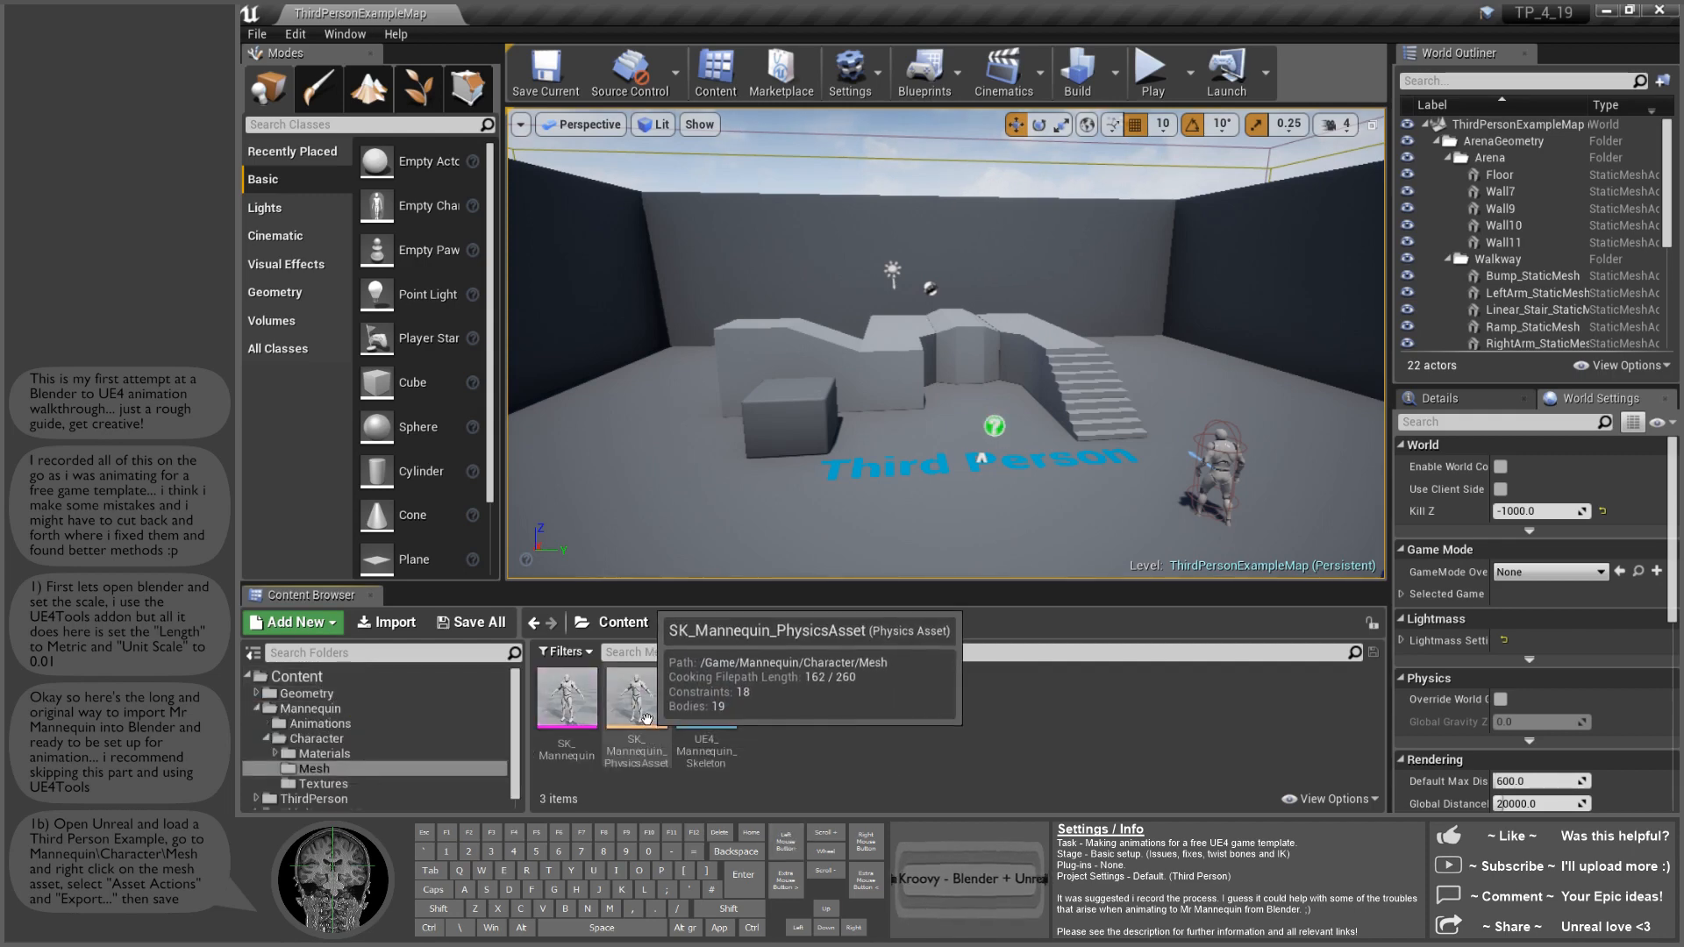
# Step: Export the SK_Mannequin skeletal mesh as FBX to the TP_4_19 project folder with the default options, and close Unreal and its launcher
pyautogui.rightClick(578, 703)
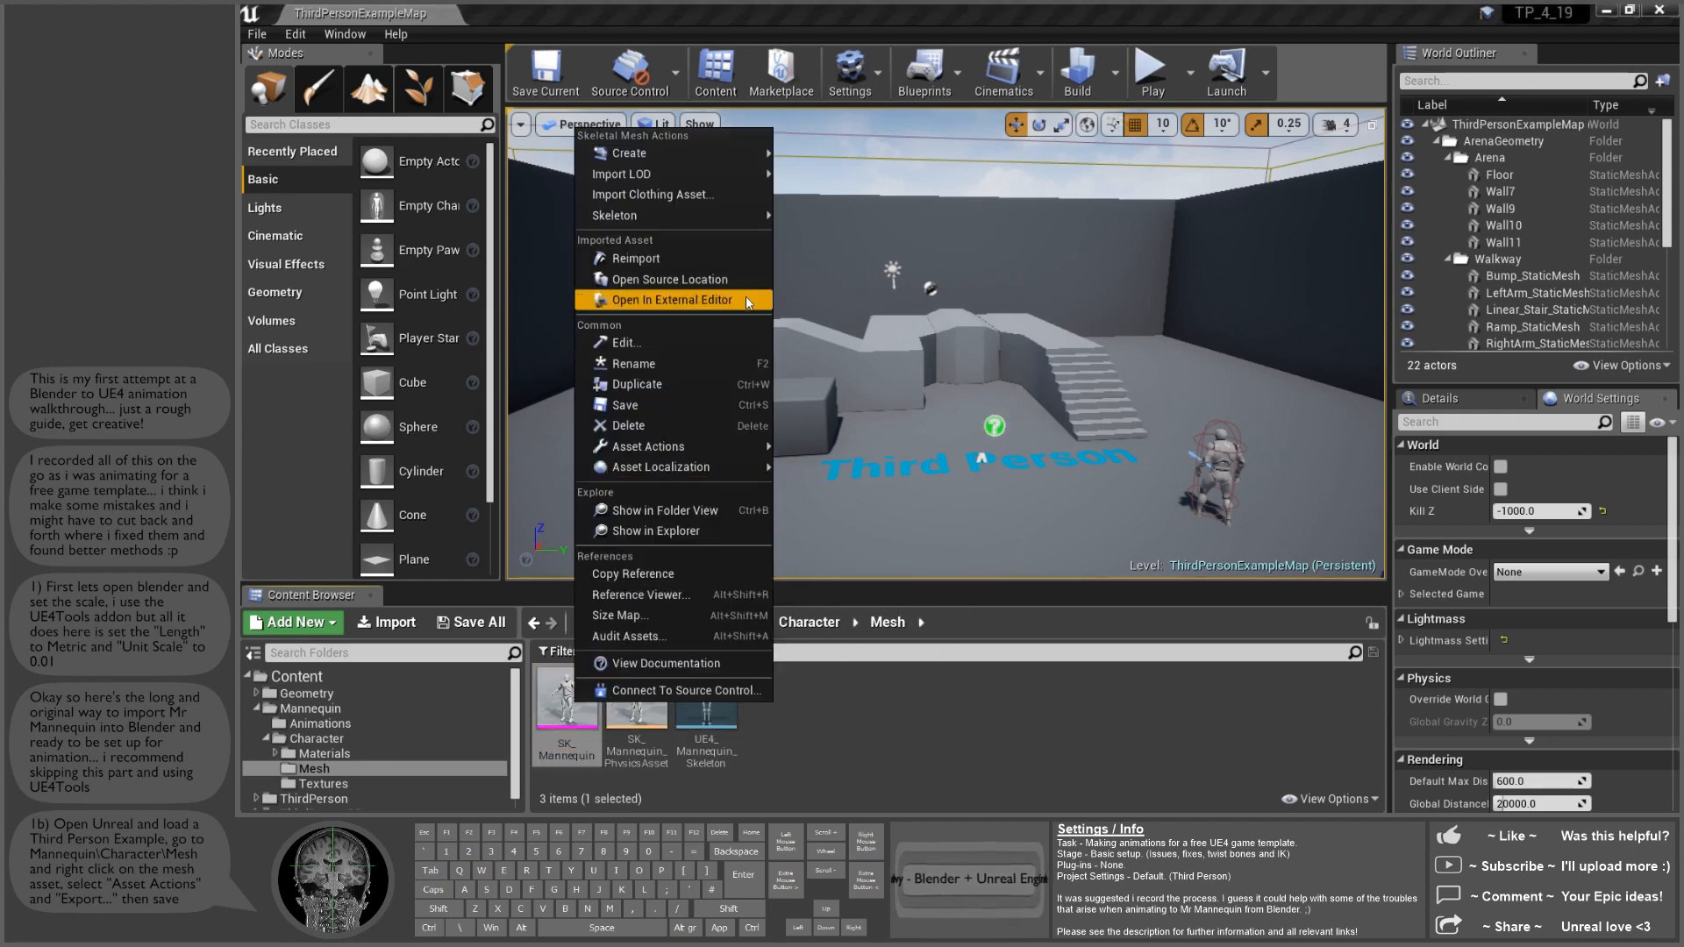
pyautogui.moveTo(693, 446)
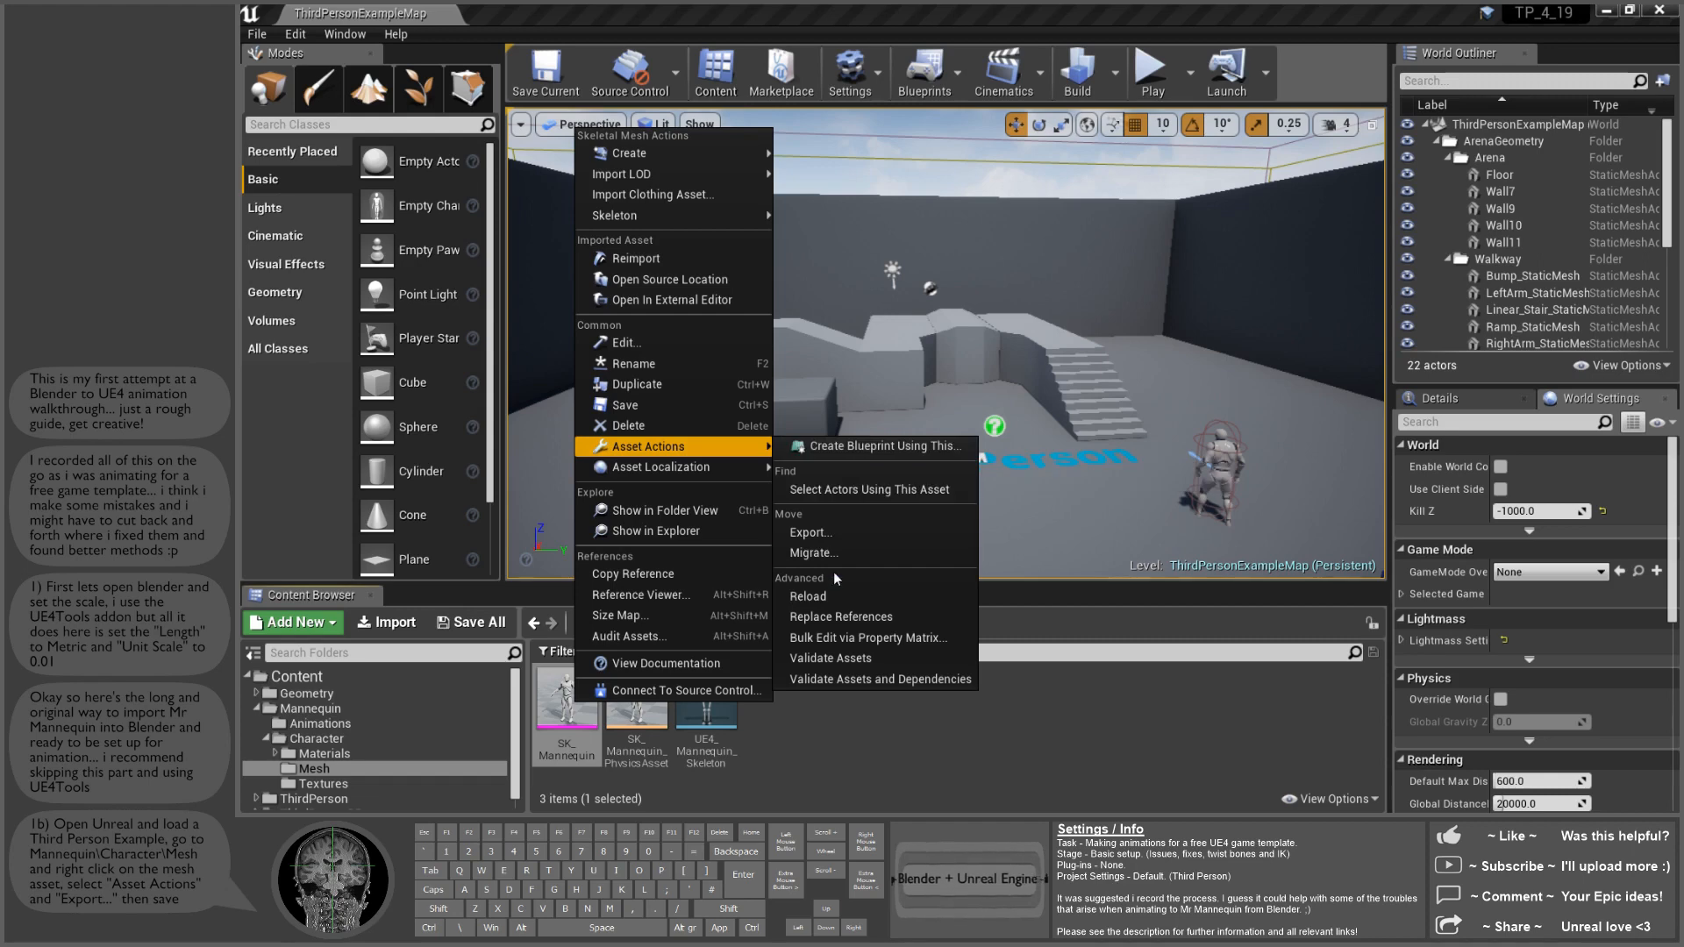
pyautogui.click(835, 533)
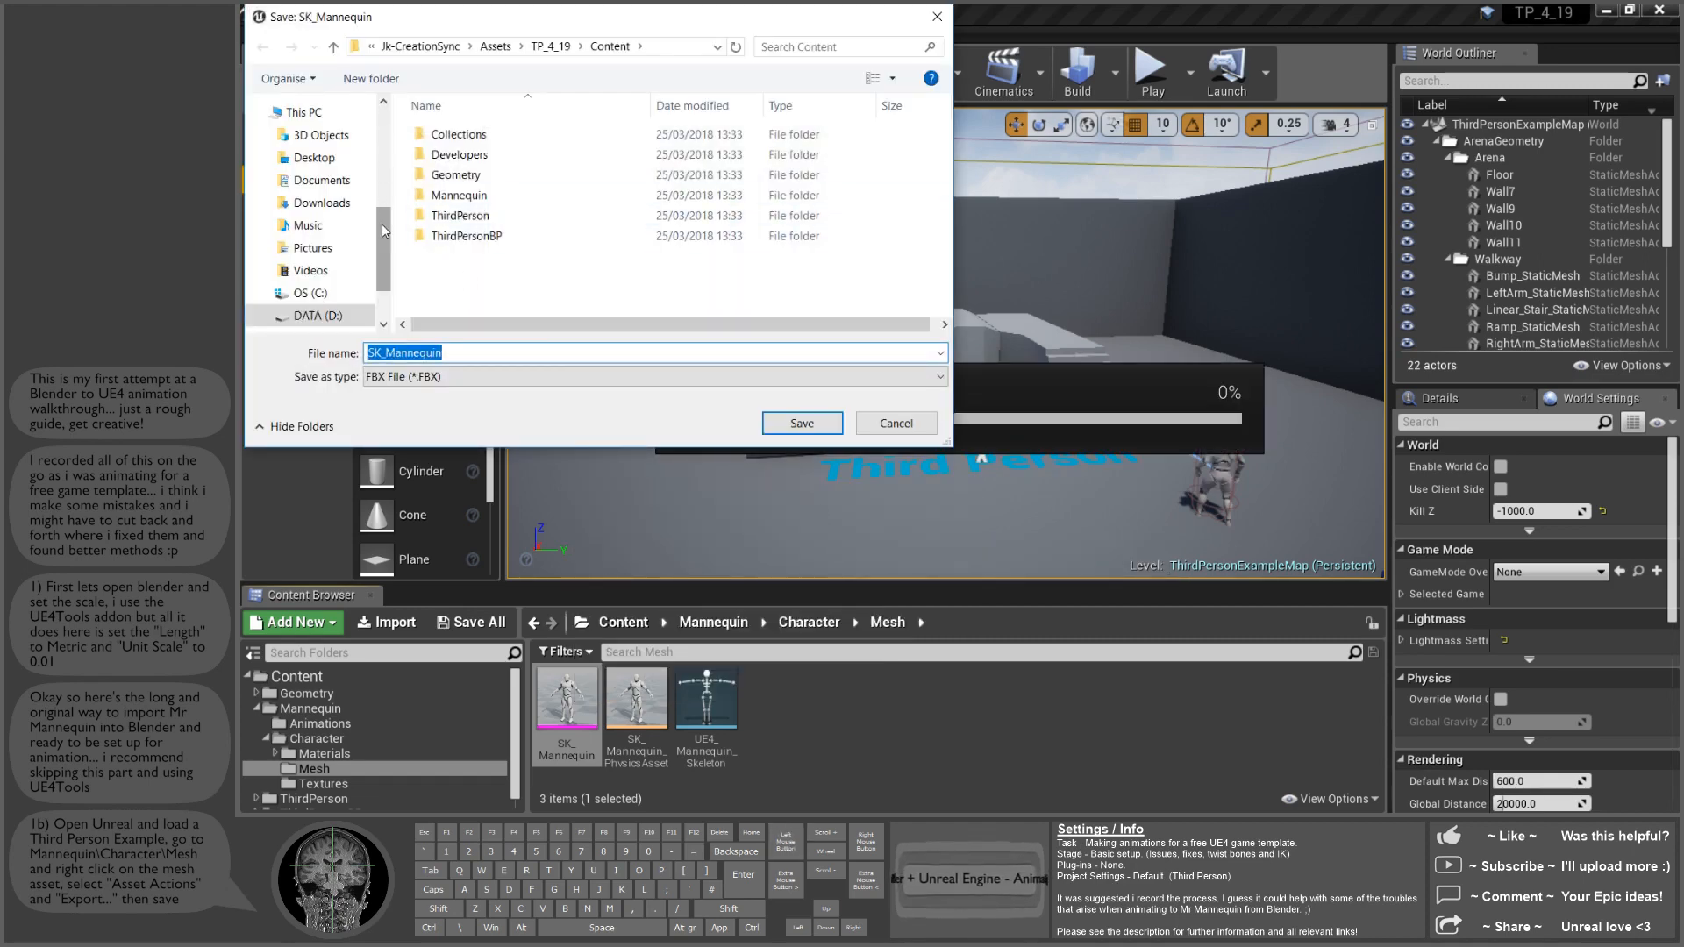
pyautogui.scroll(-2, 383, 233)
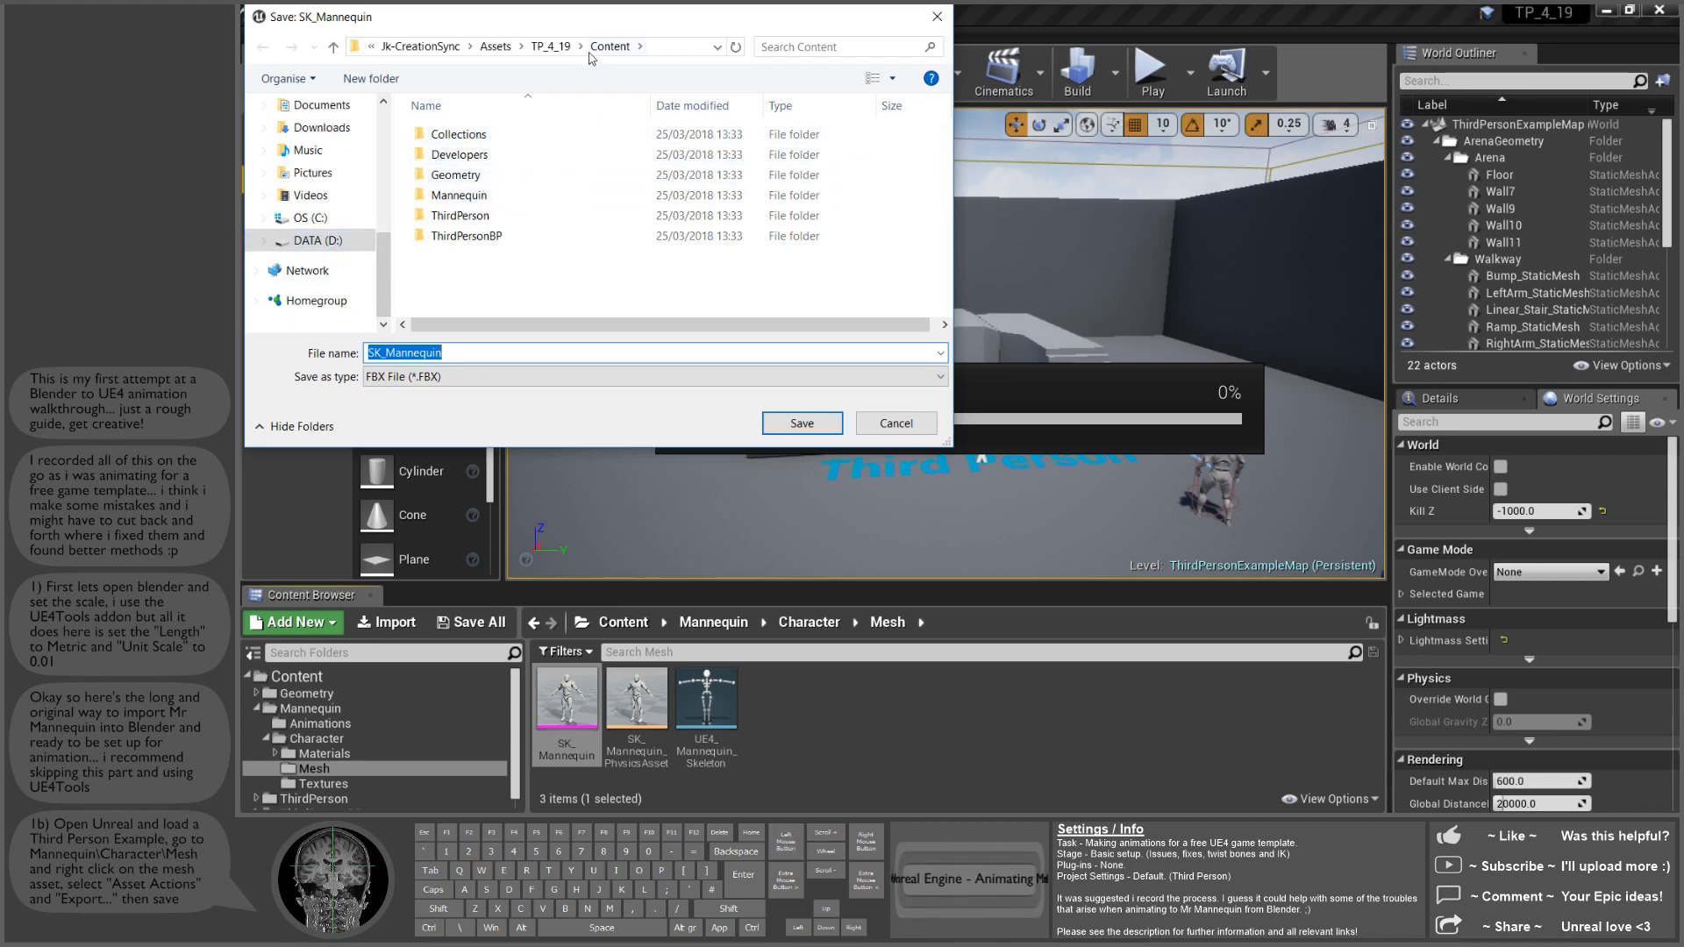
pyautogui.click(556, 47)
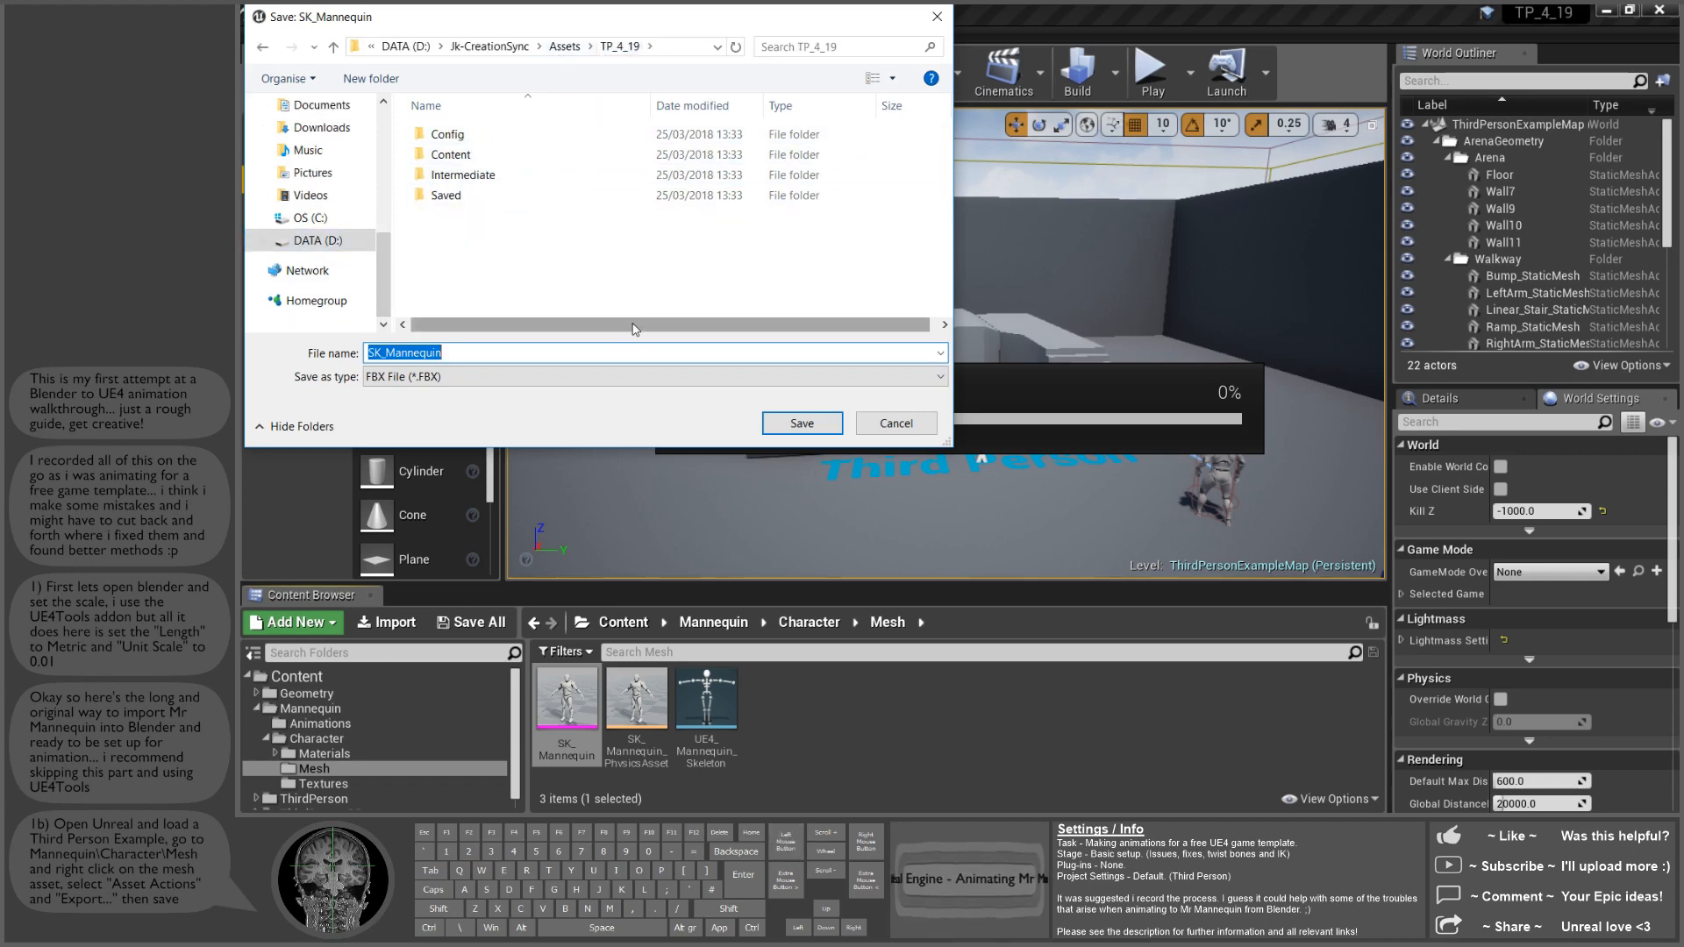
pyautogui.click(800, 423)
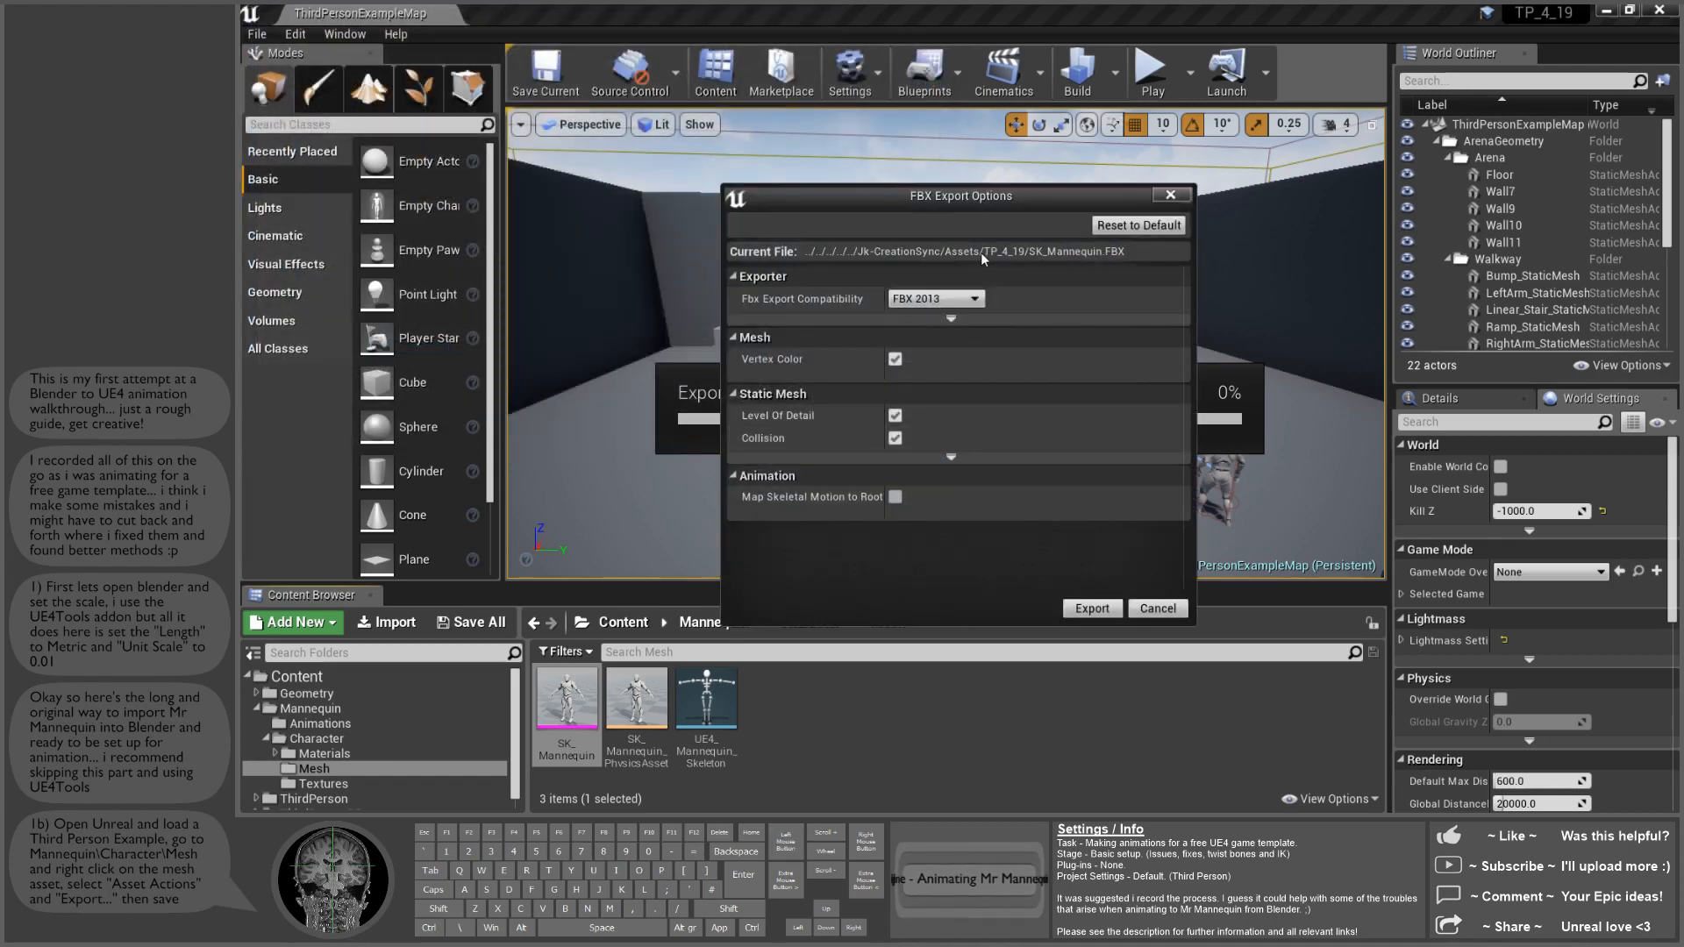
pyautogui.click(1092, 608)
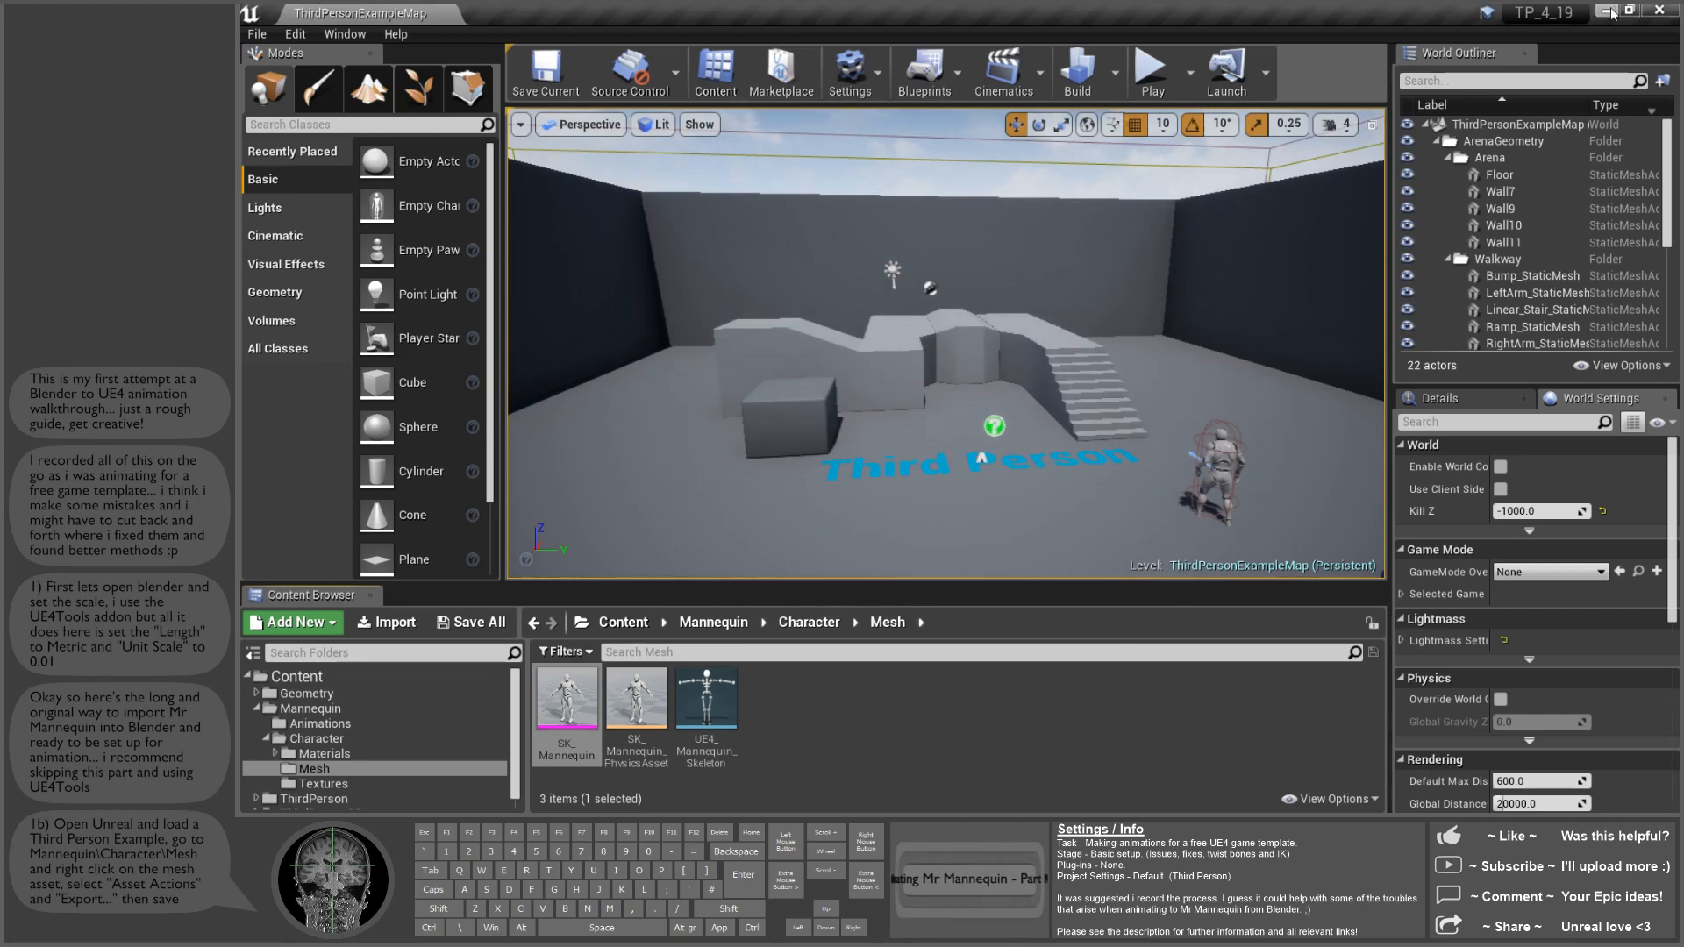
pyautogui.click(1662, 10)
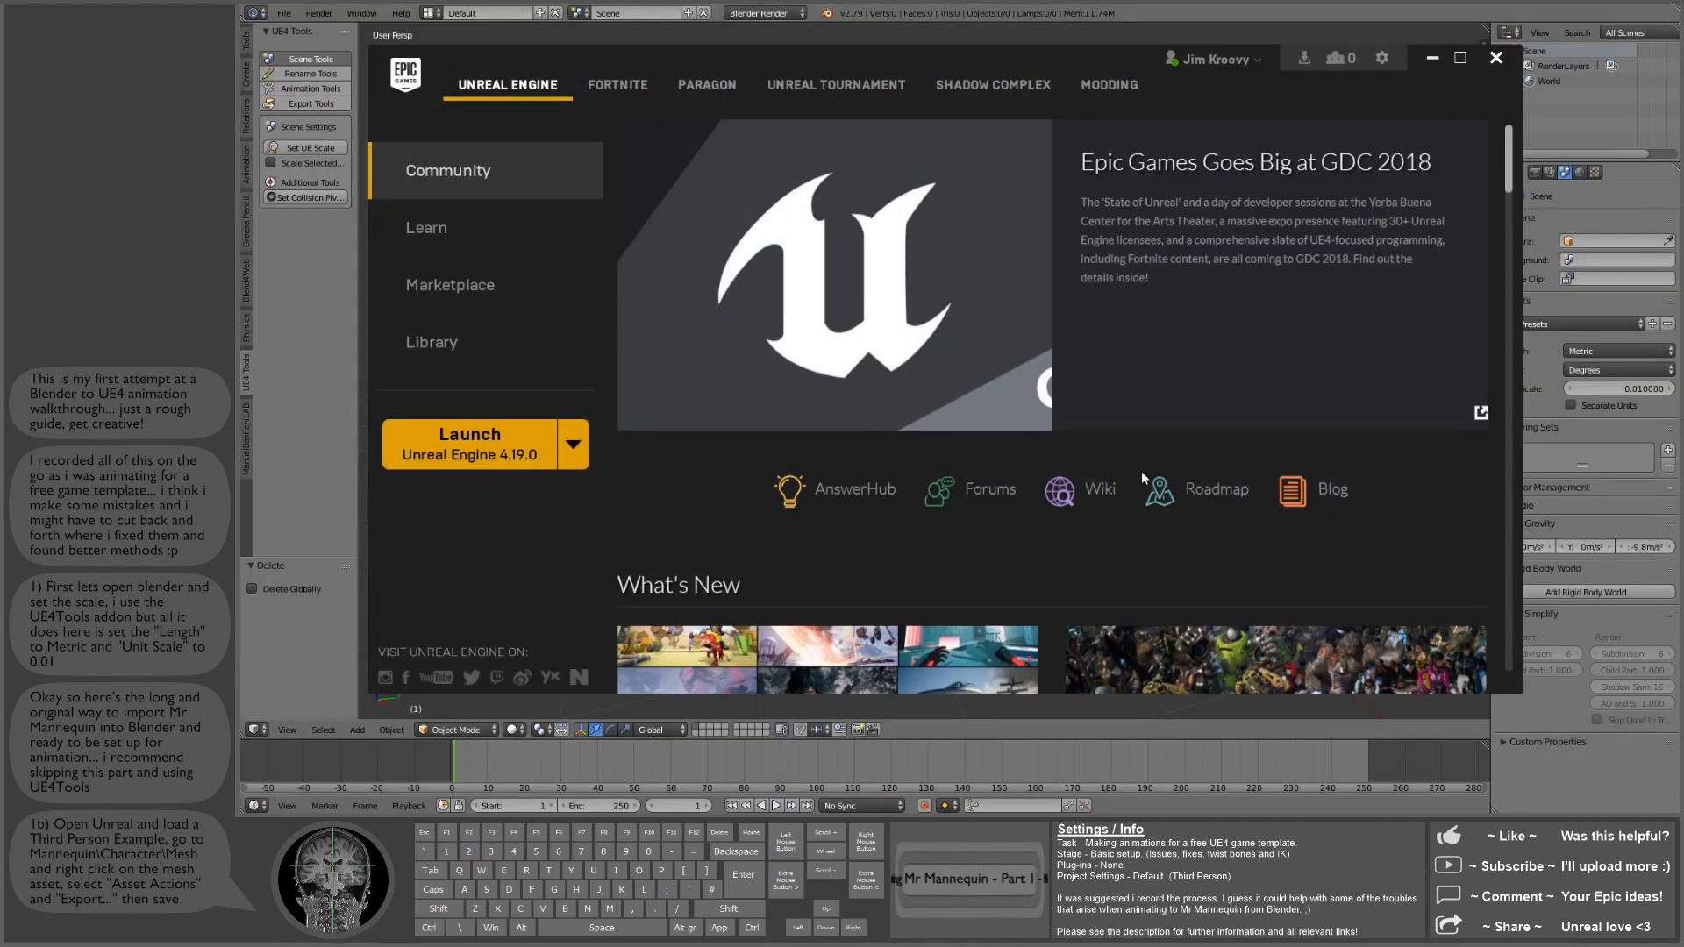
pyautogui.click(1497, 58)
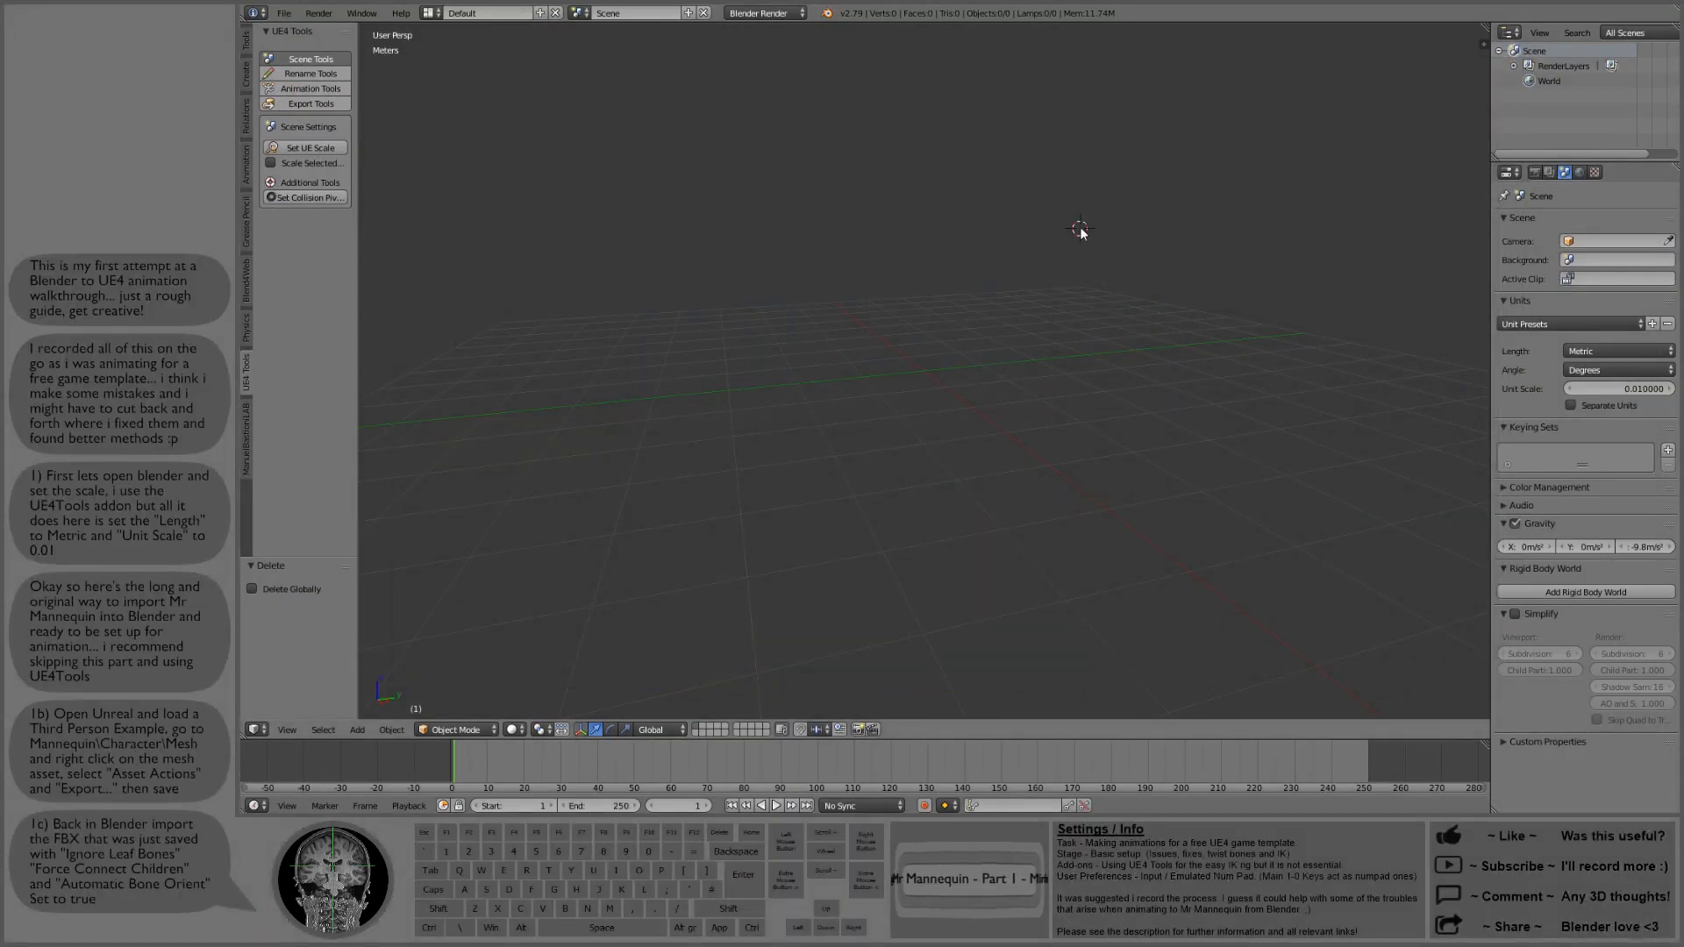
# Step: In Blender, set the 3D cursor's X, Y and Z location to 0
pyautogui.click(1483, 42)
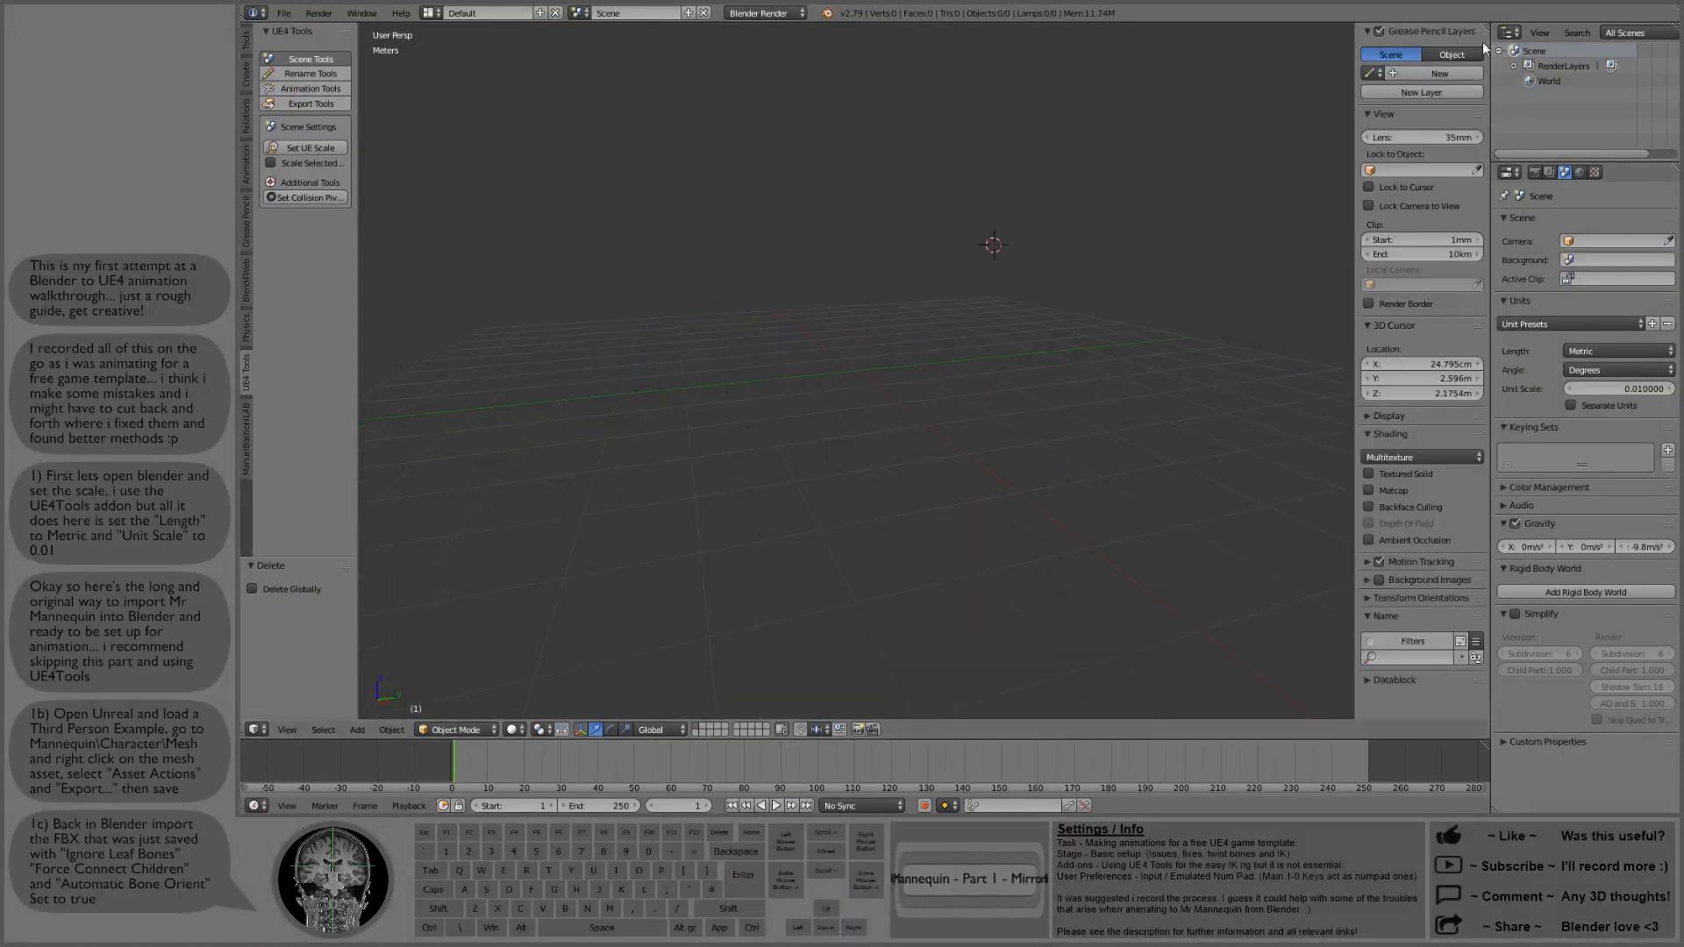
pyautogui.moveTo(1441, 365); pyautogui.dragTo(1449, 388)
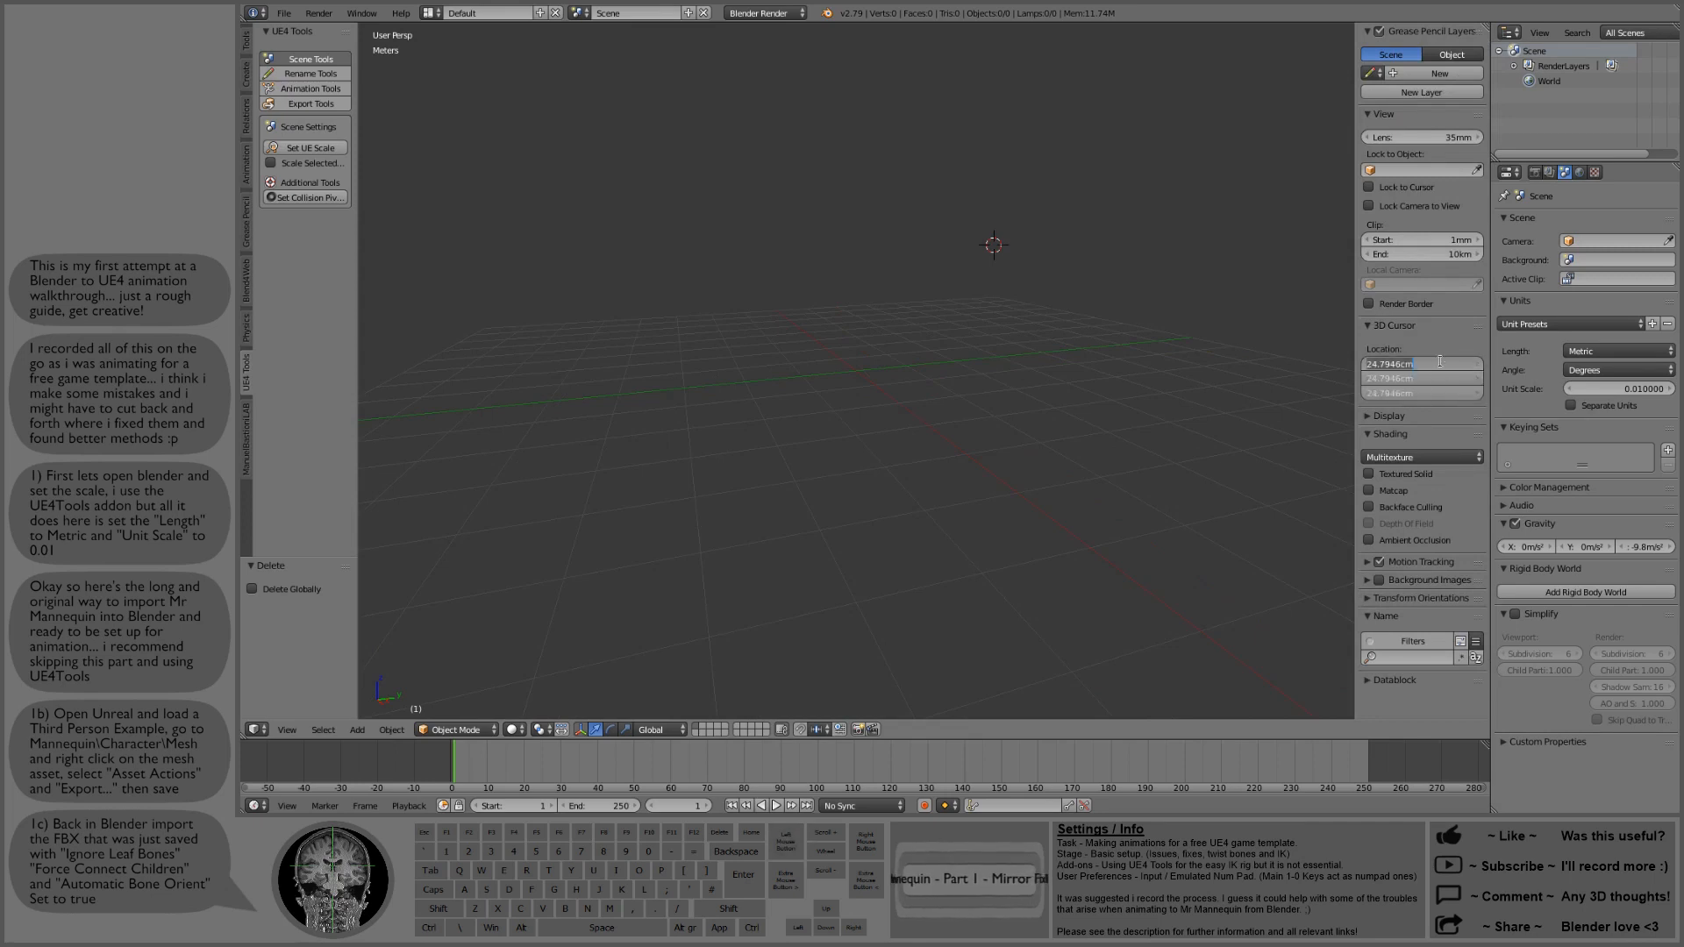
pyautogui.write('0')
pyautogui.press('Return')
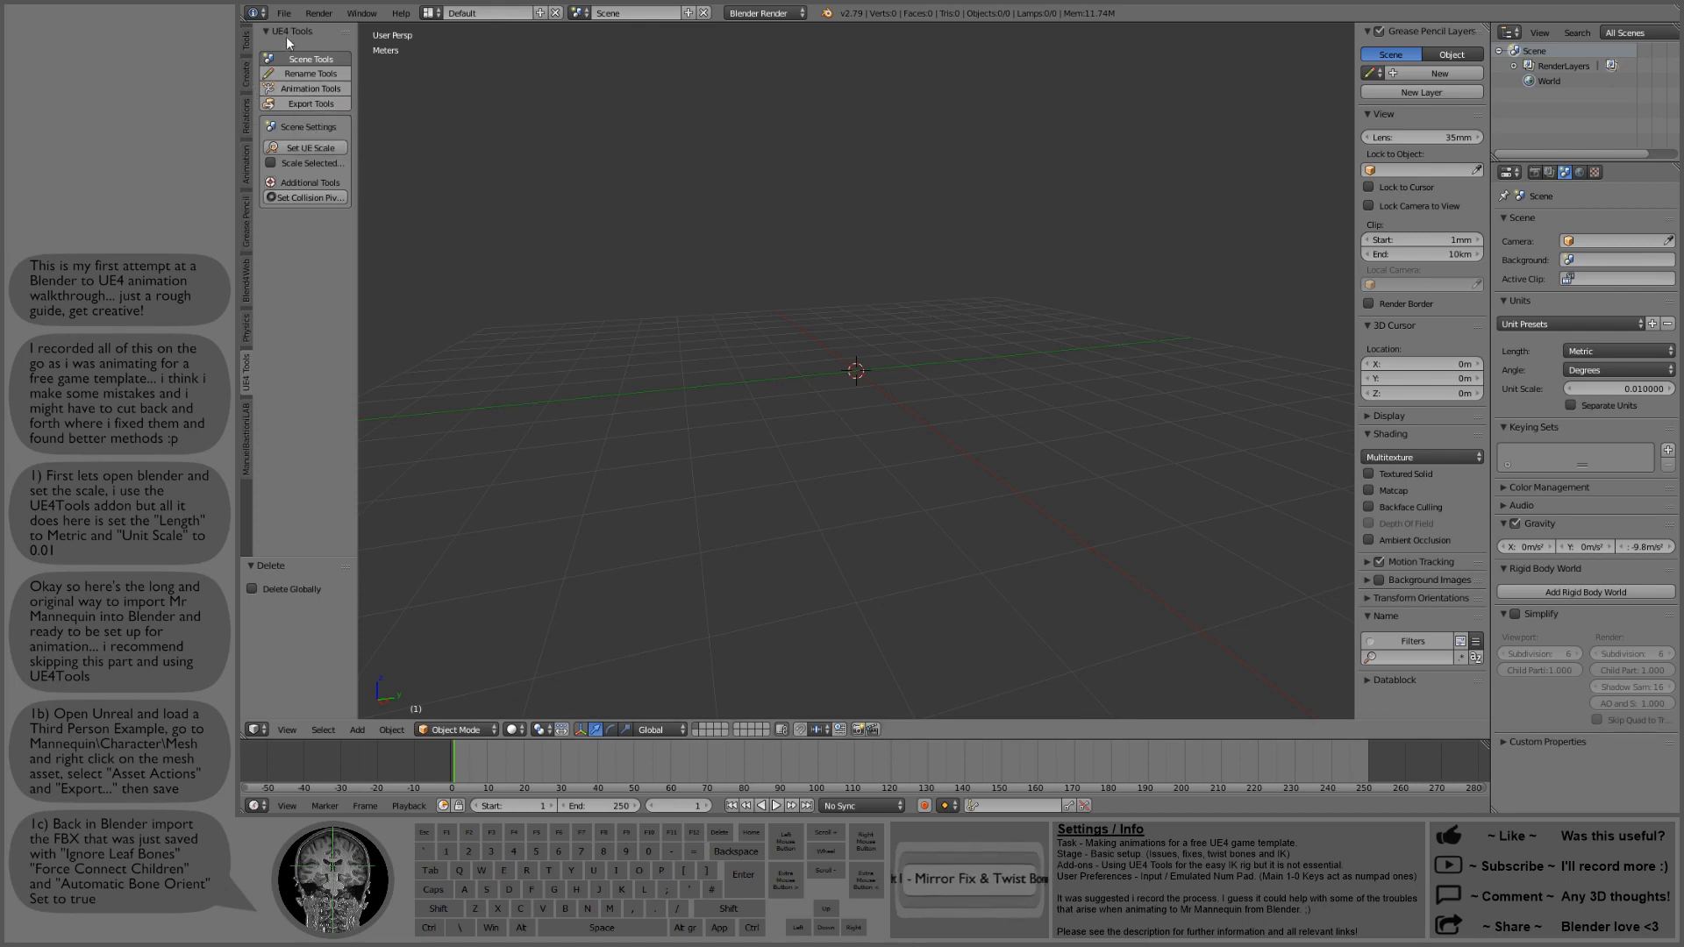
# Step: Start an FBX import and select SK_Mannequin.FBX in the TP_4_19 folder under Assets
pyautogui.click(284, 13)
pyautogui.moveTo(381, 304)
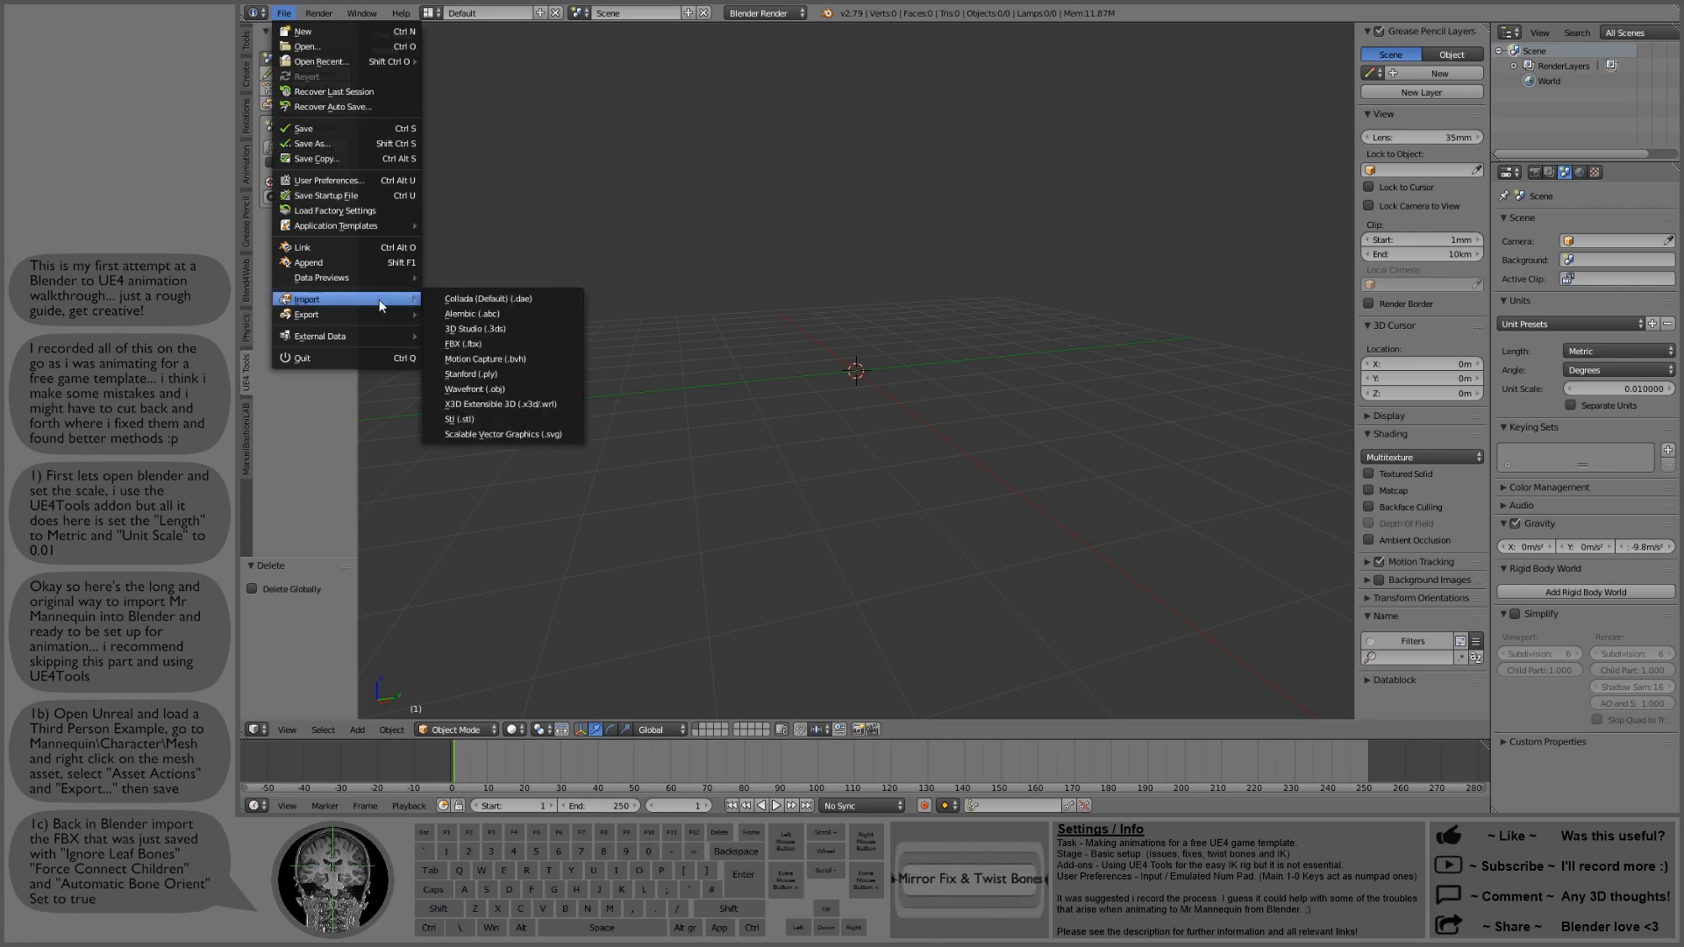
pyautogui.click(513, 349)
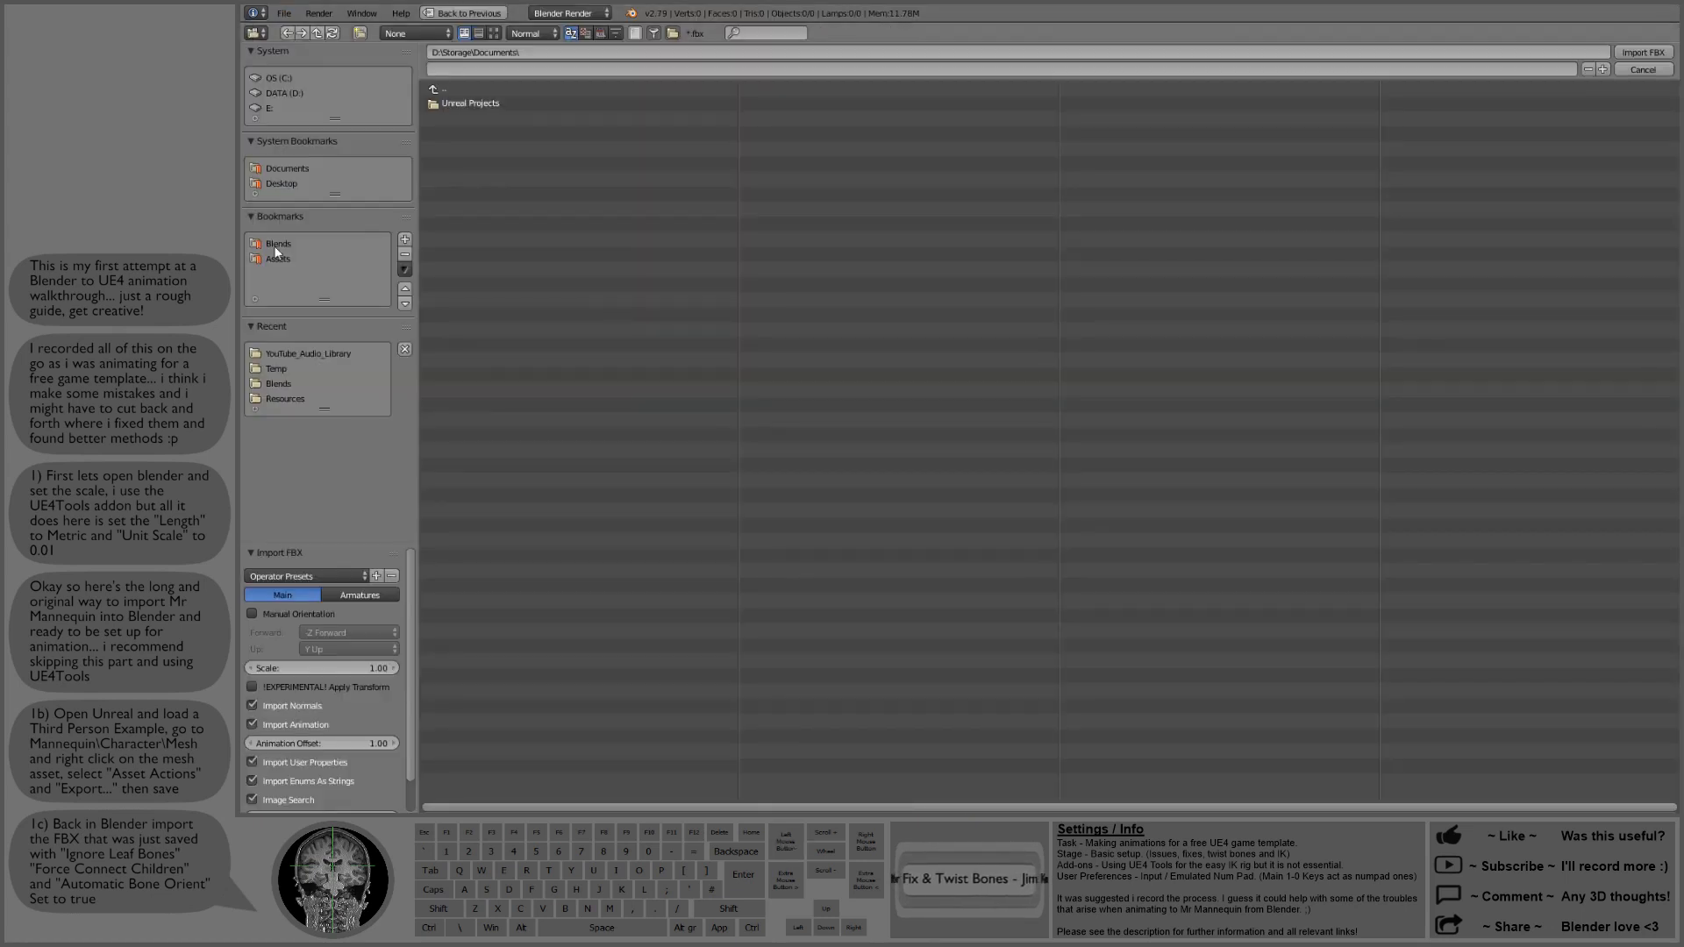
pyautogui.click(277, 258)
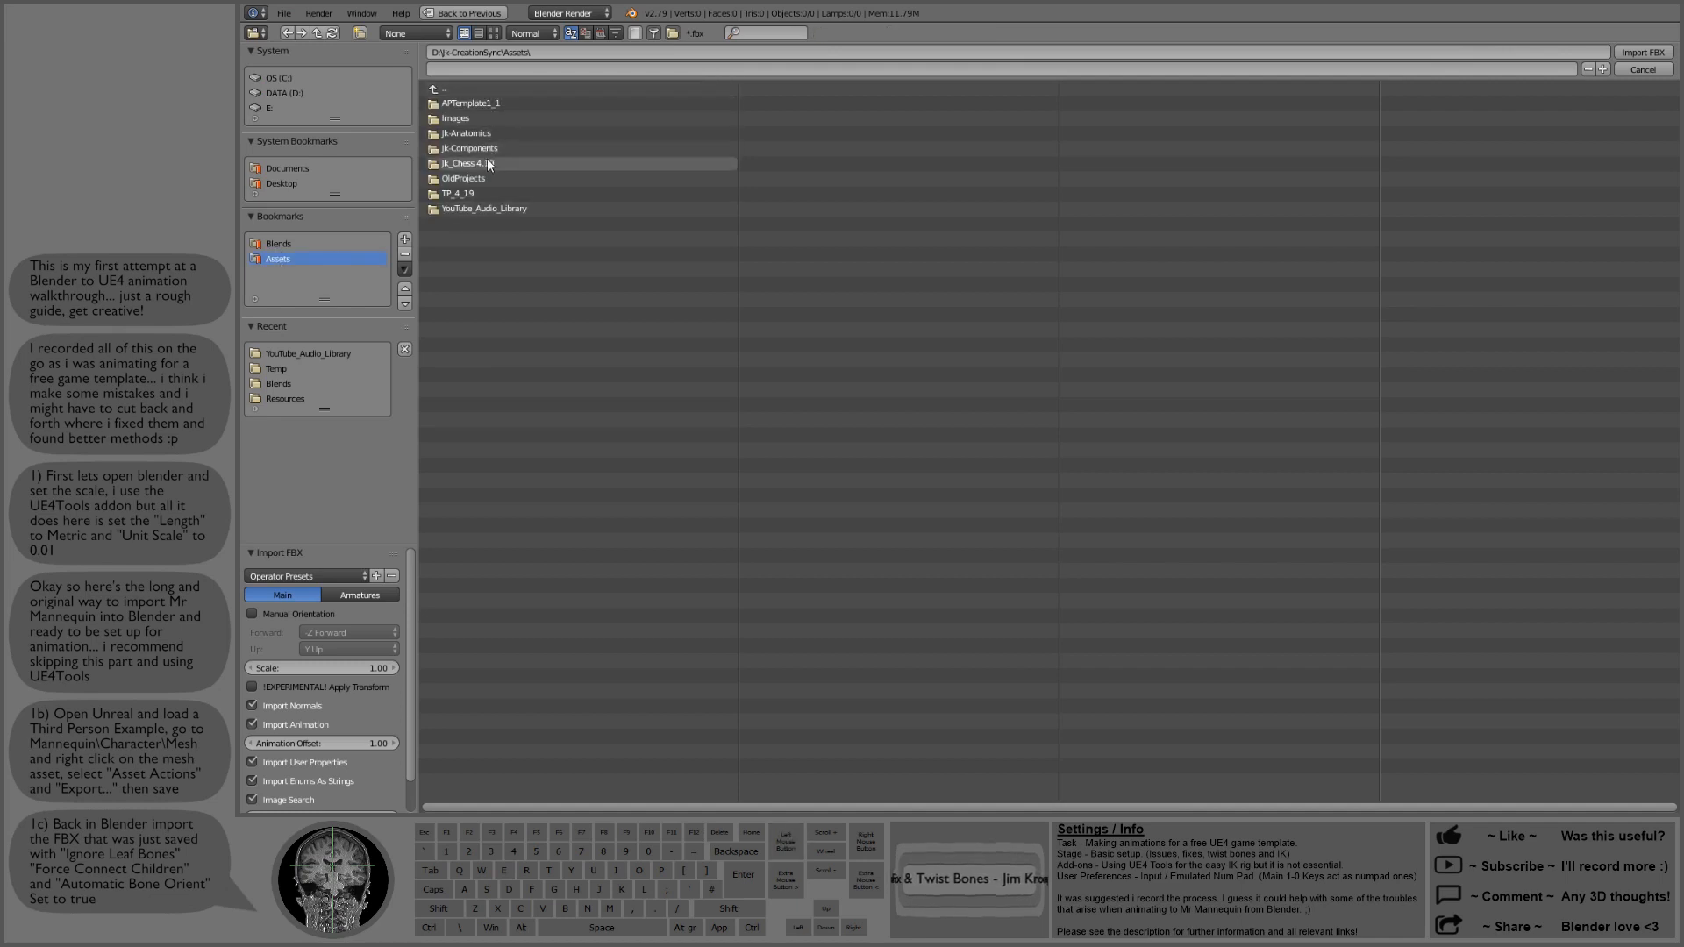
pyautogui.click(485, 190)
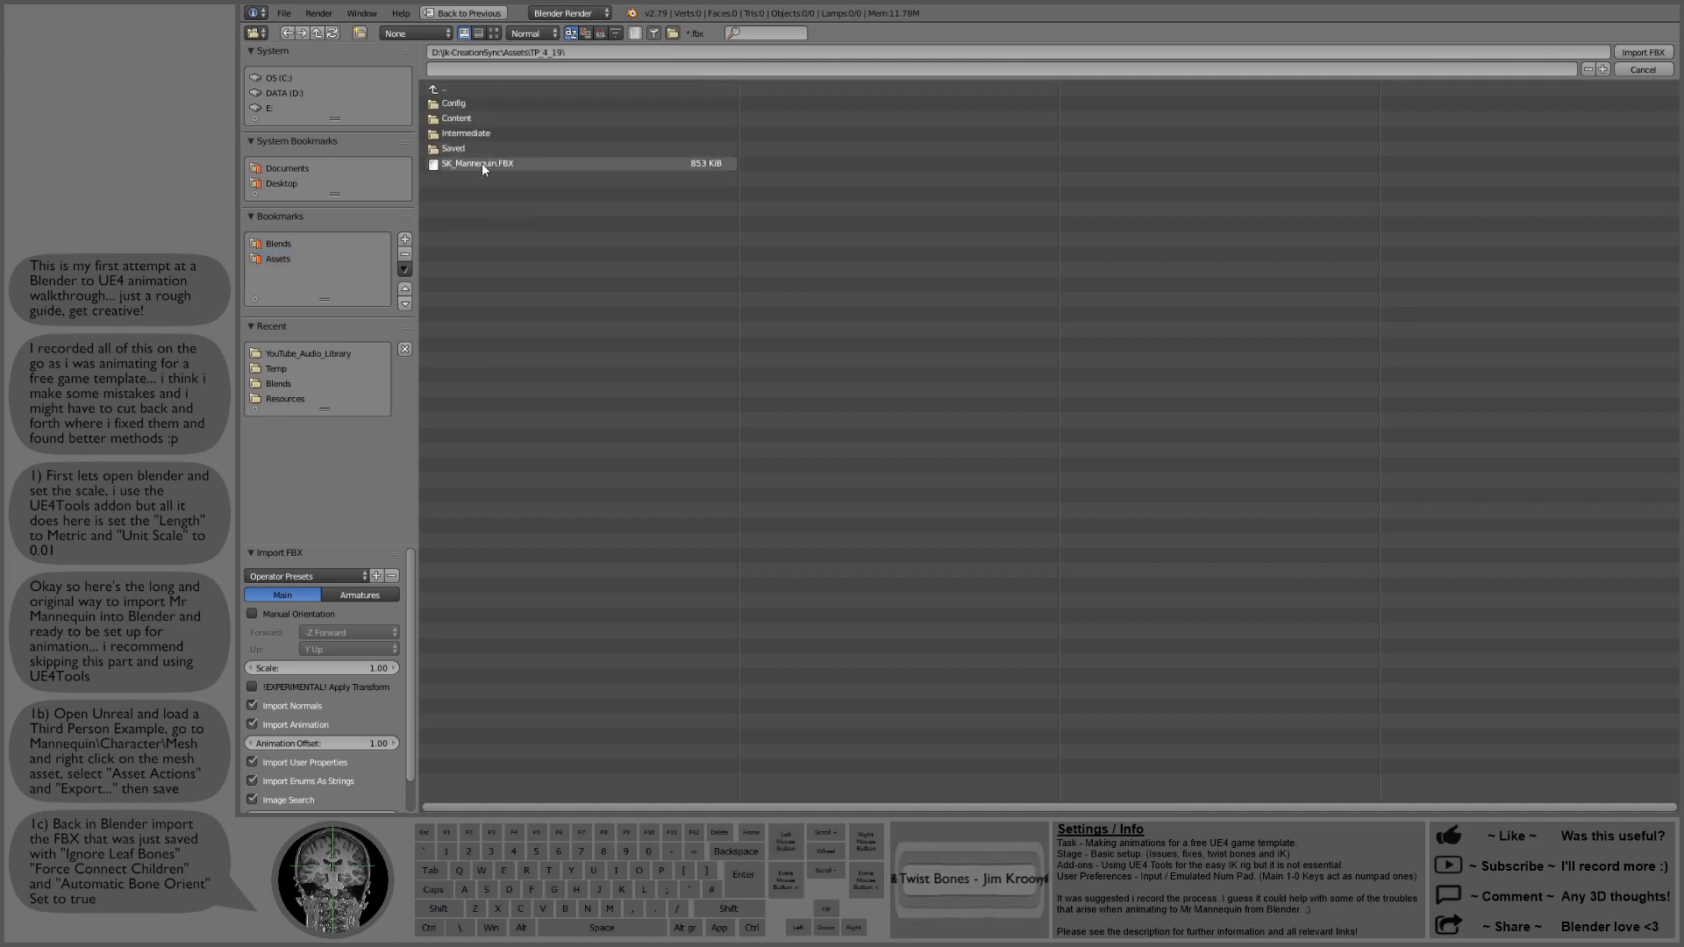
pyautogui.click(481, 163)
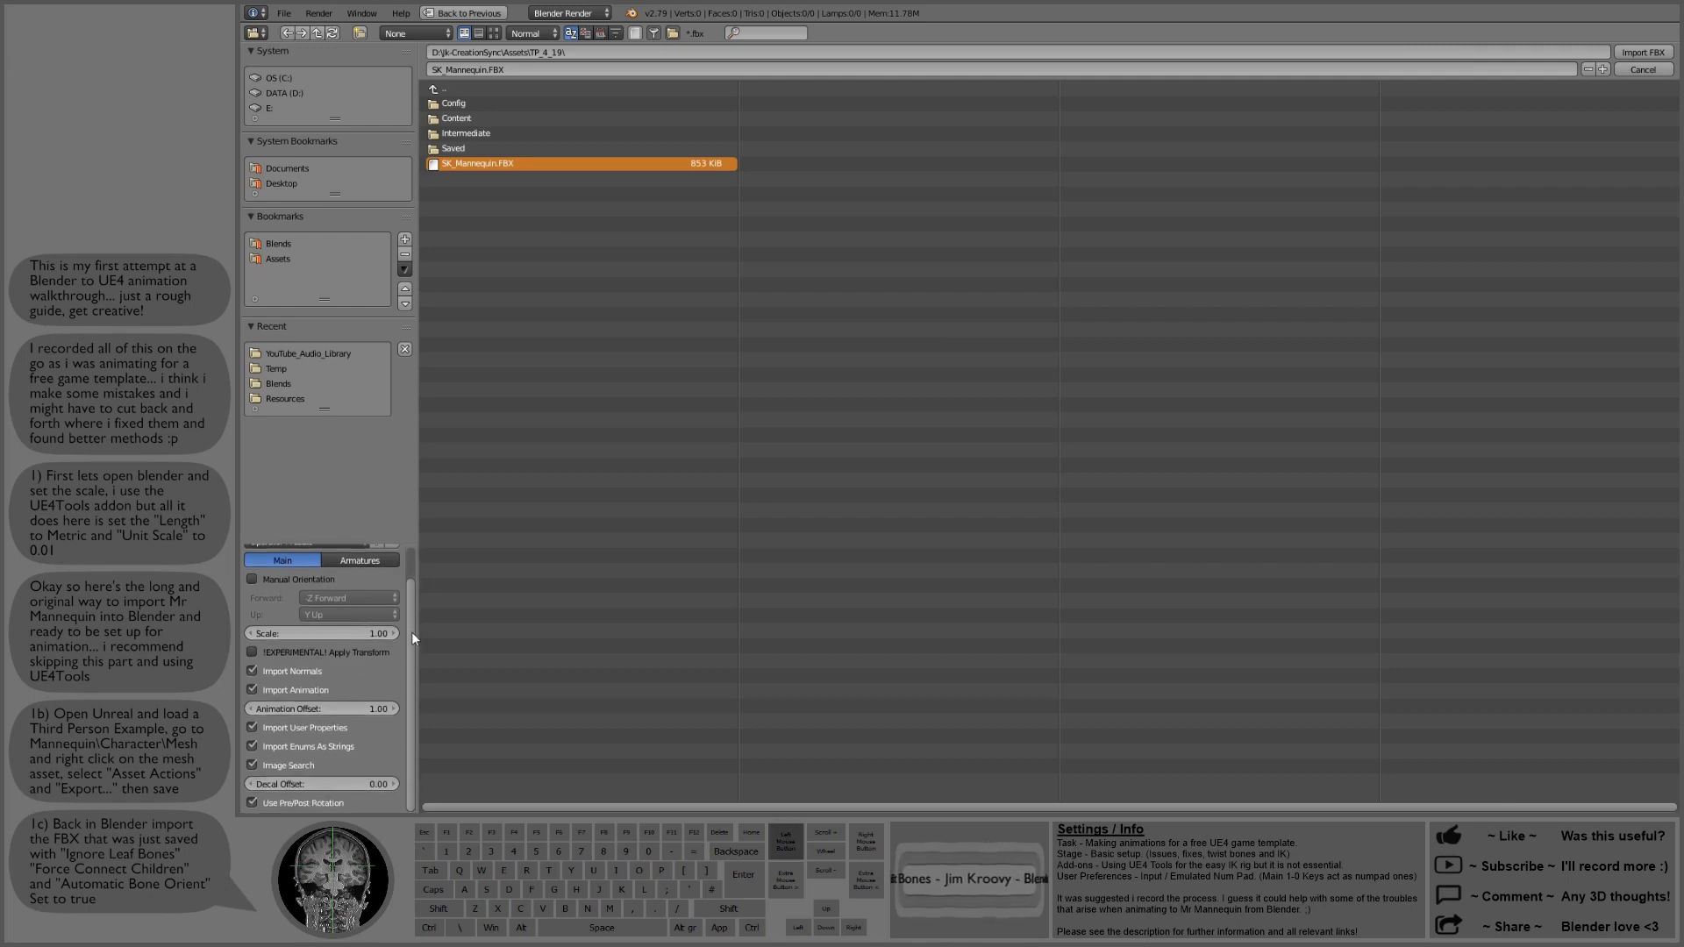
# Step: Enable Ignore Leaf Bones, Force Connect Children and Automatic Bone Orientation for the FBX import
pyautogui.click(347, 594)
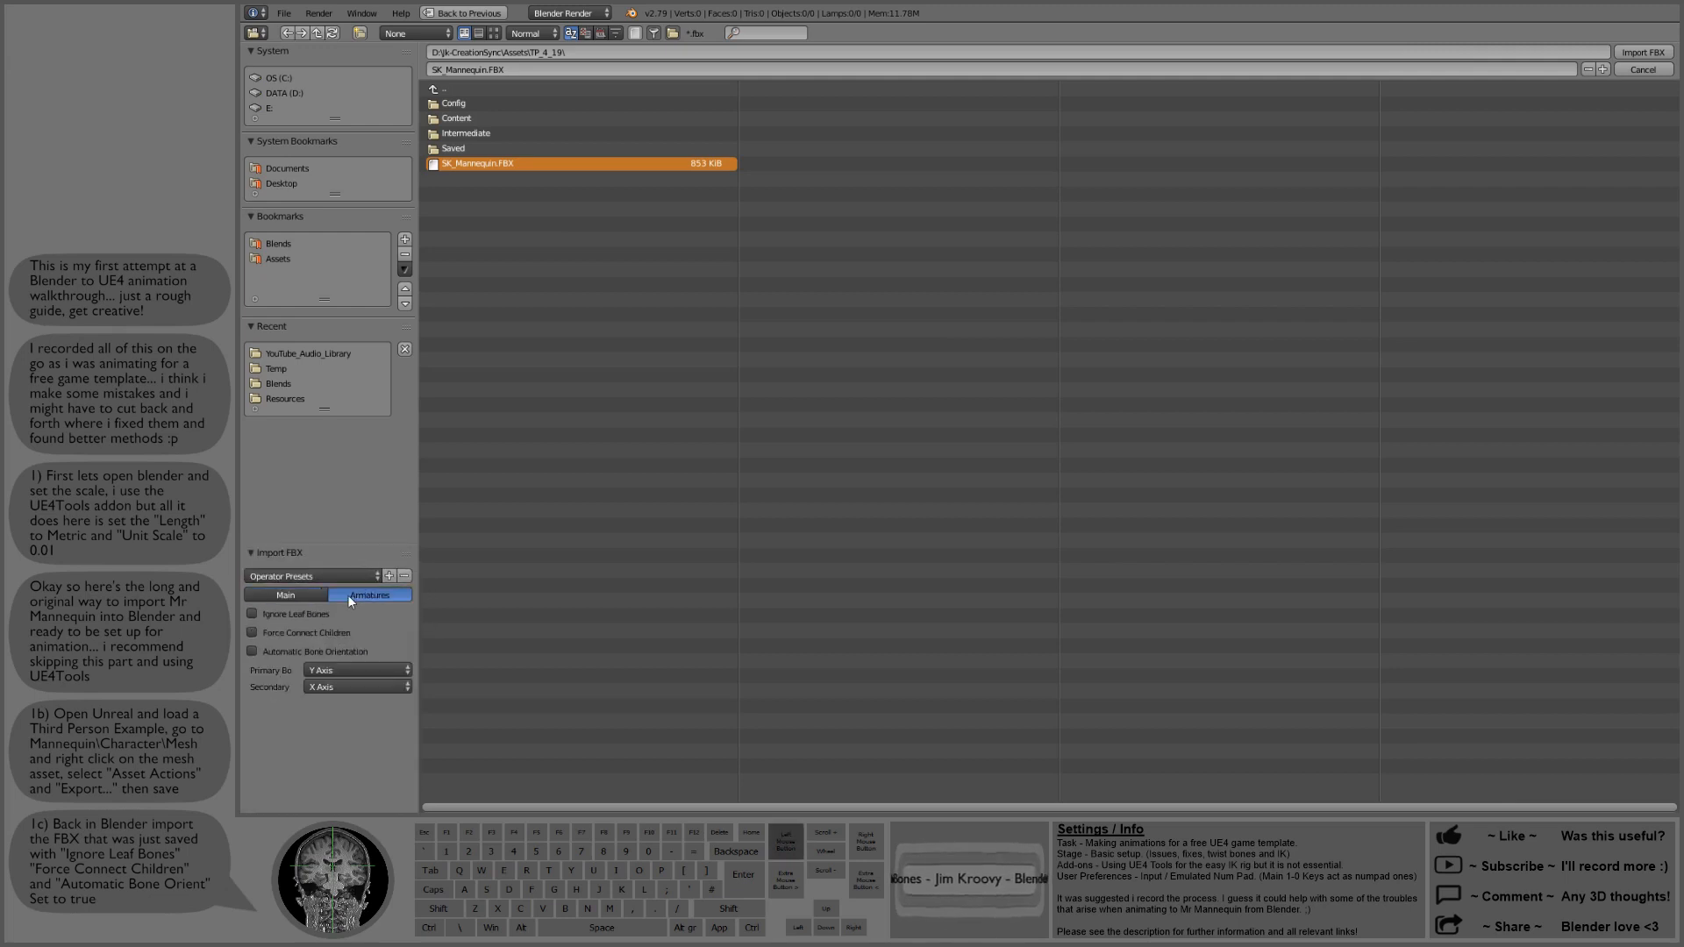
pyautogui.click(251, 632)
pyautogui.click(253, 651)
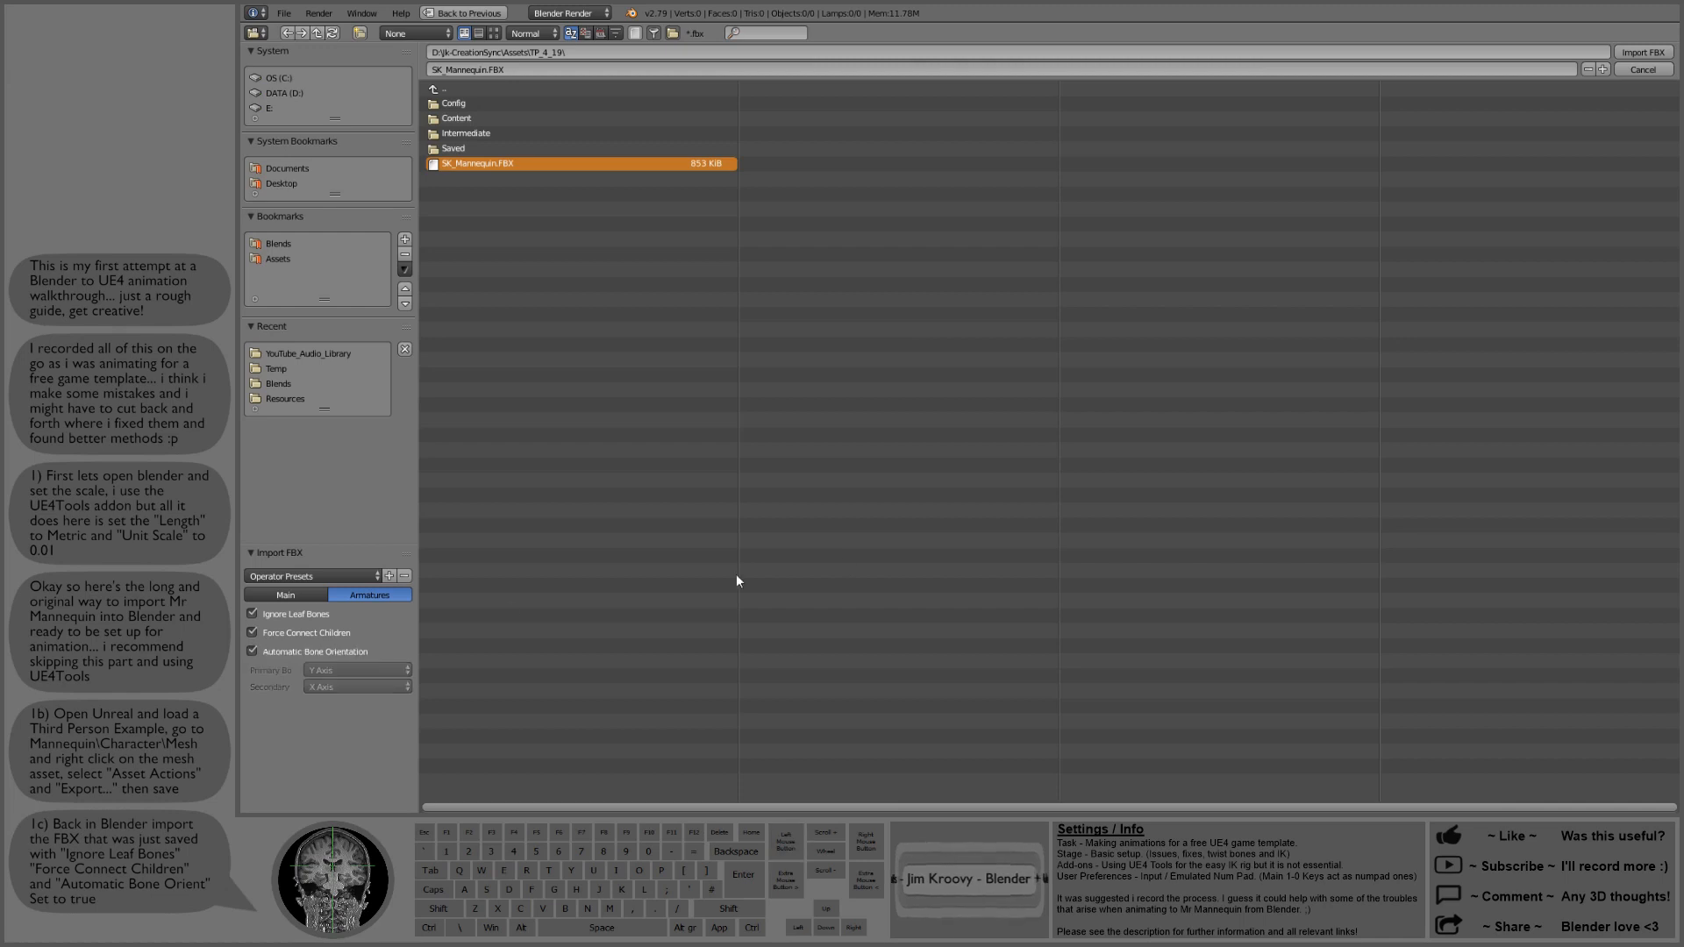
# Step: Import SK_Mannequin.FBX into the scene with the chosen armature options
pyautogui.click(1633, 53)
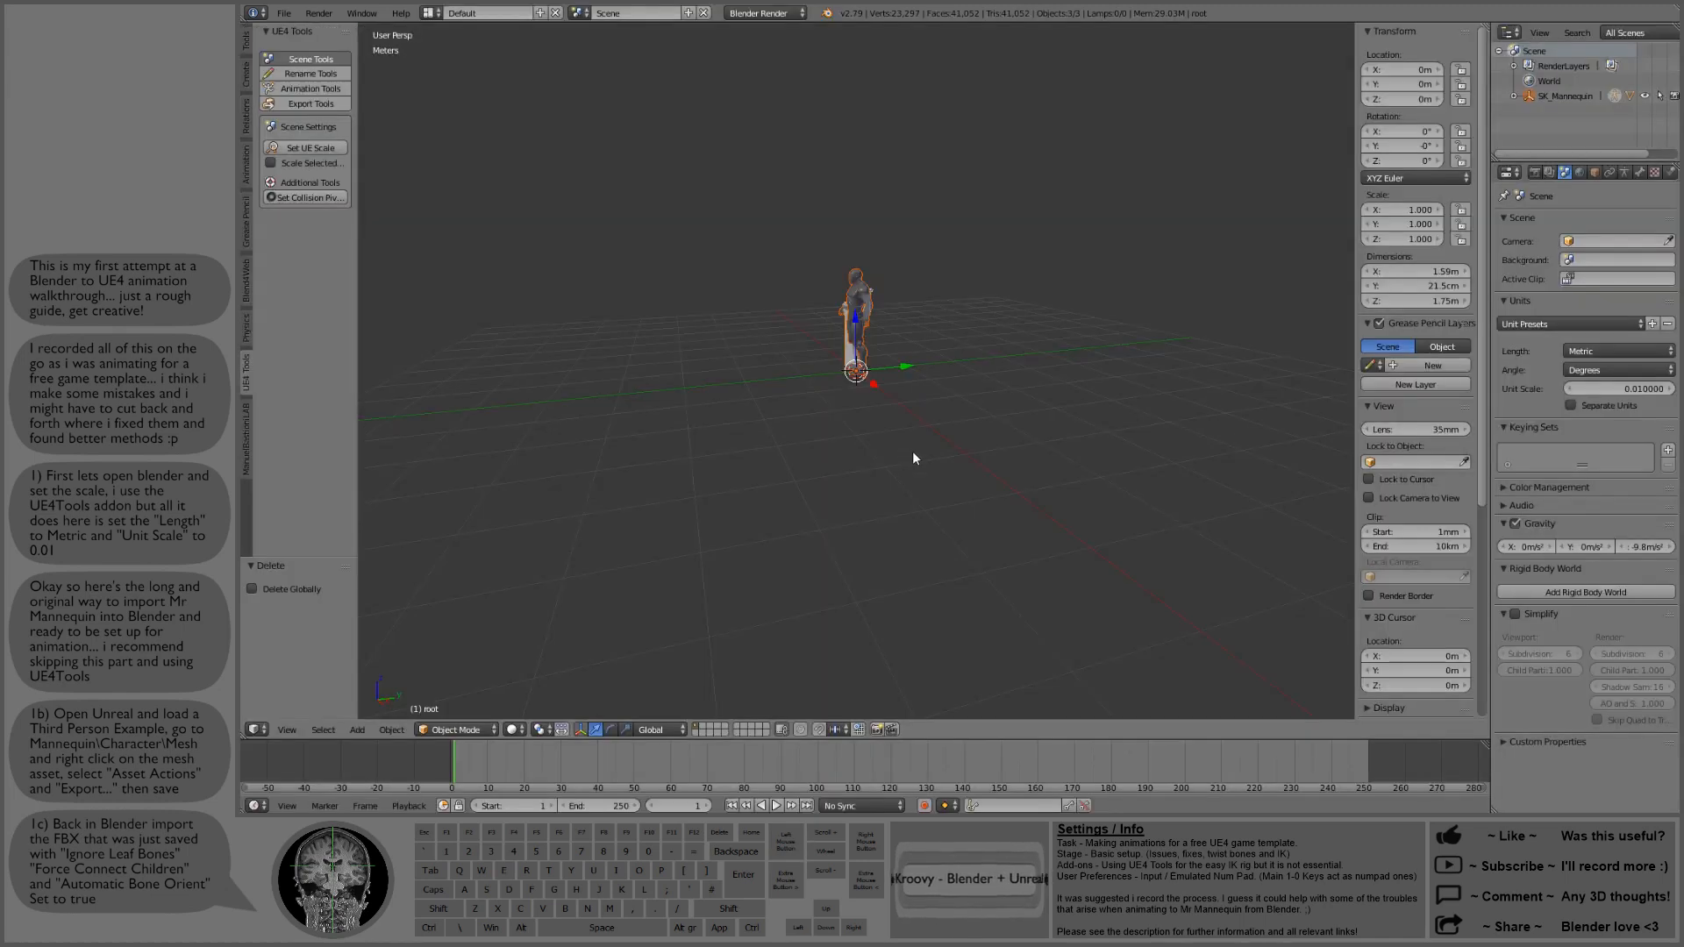
pyautogui.scroll(6, 930, 368)
pyautogui.moveTo(944, 310); pyautogui.dragTo(941, 324, button='middle')
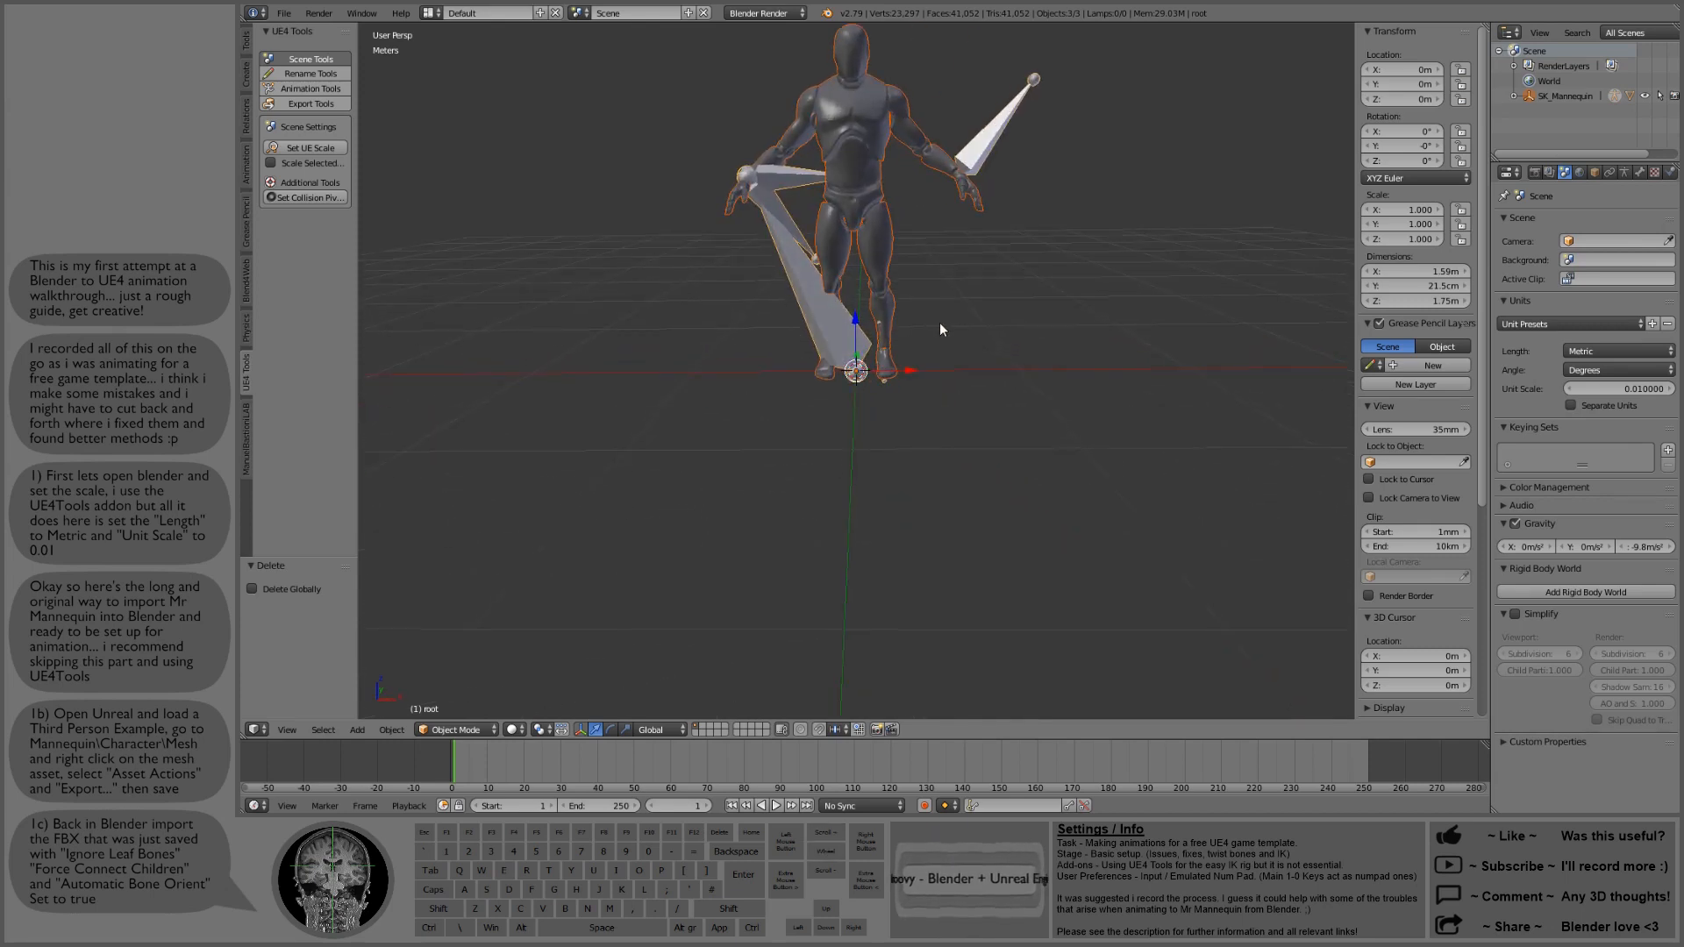
pyautogui.keyDown('shift'); pyautogui.moveTo(940, 263); pyautogui.dragTo(953, 365, button='middle'); pyautogui.keyUp('shift')
pyautogui.scroll(4, 904, 297)
pyautogui.keyDown('shift'); pyautogui.moveTo(928, 299); pyautogui.dragTo(945, 415, button='middle'); pyautogui.keyUp('shift')
pyautogui.scroll(-1, 956, 399)
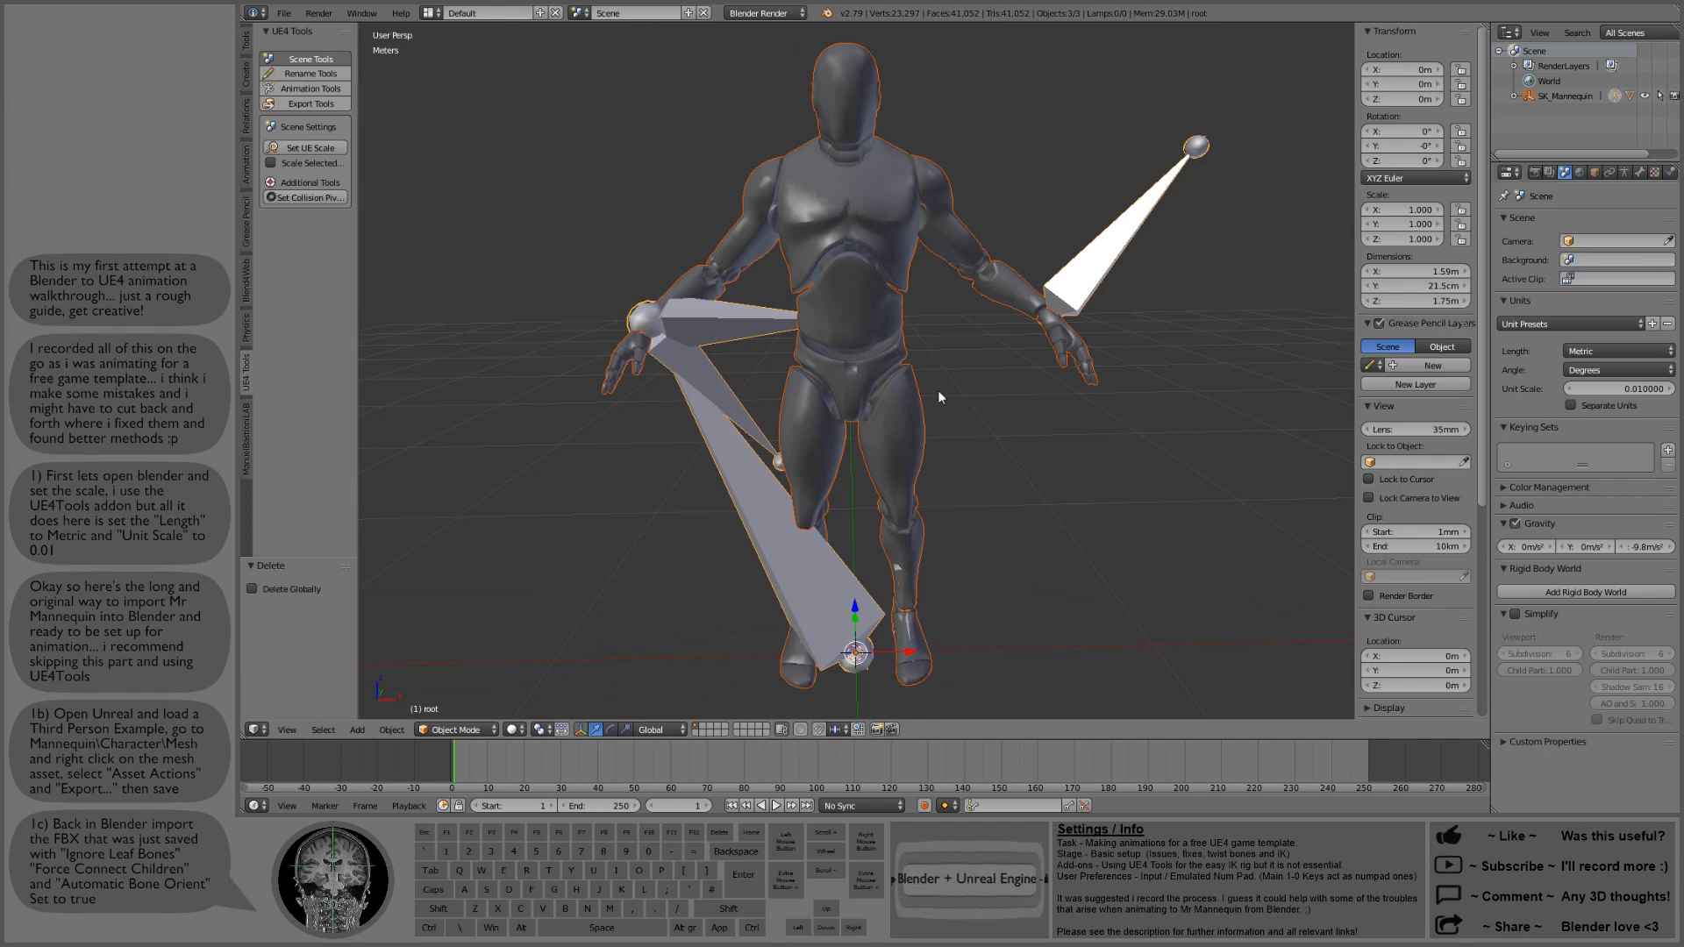
# Step: Select the mannequin's root armature and enable X-Ray display for its bones
pyautogui.rightClick(1080, 272)
pyautogui.click(1622, 174)
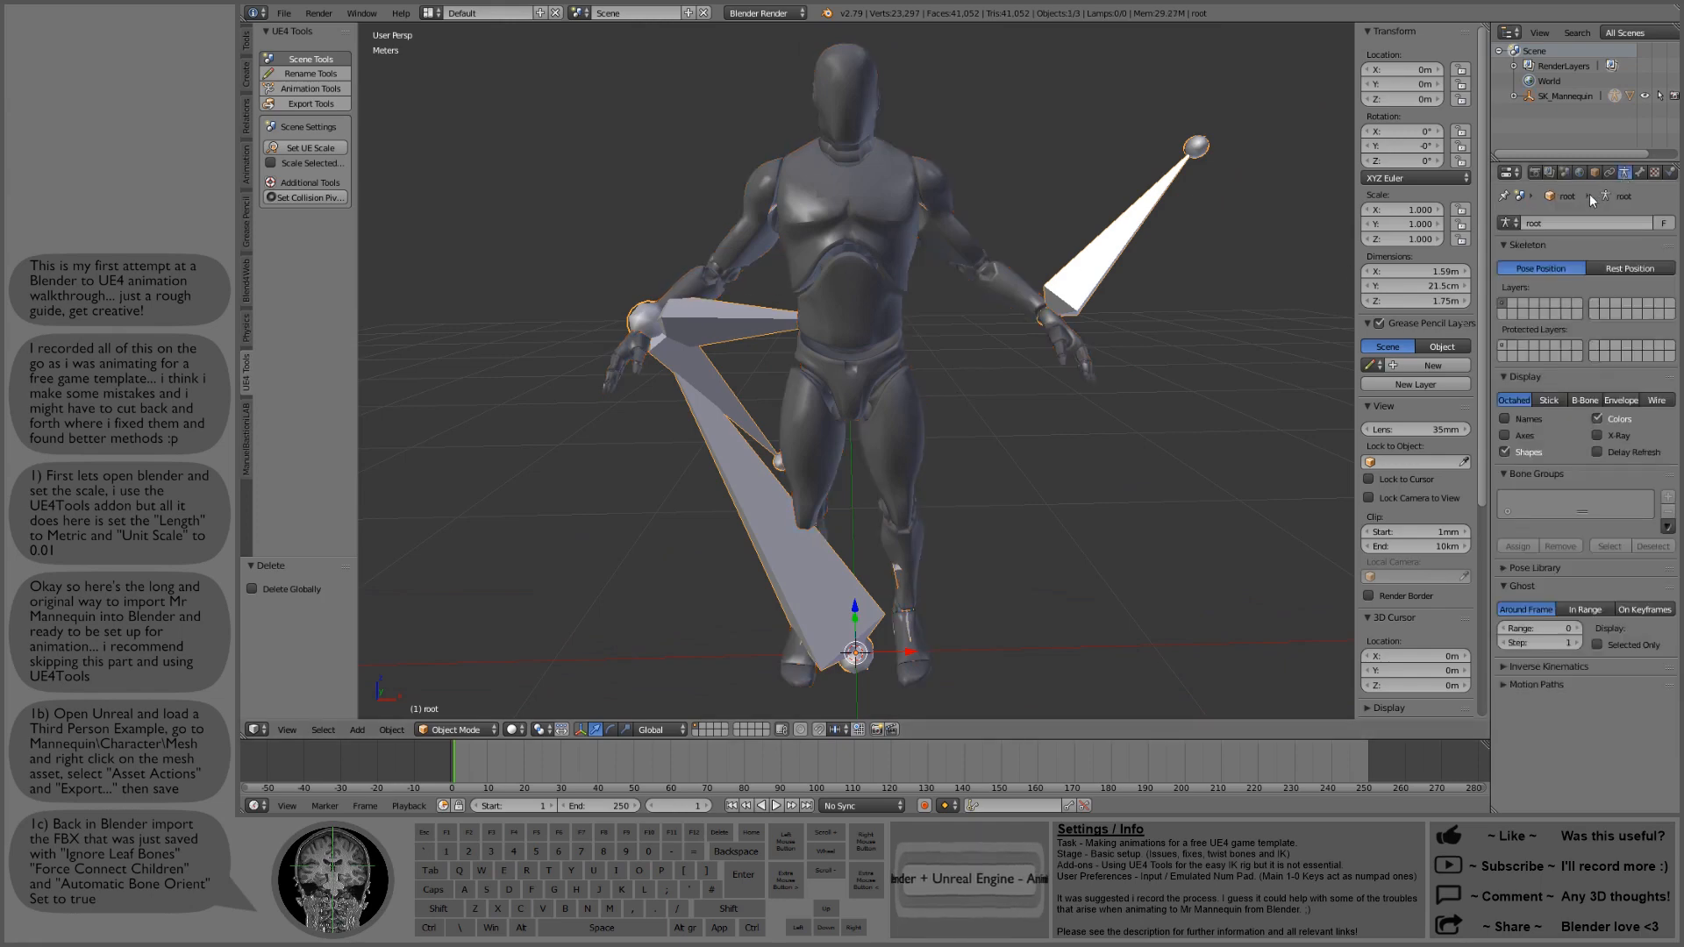
pyautogui.click(1597, 435)
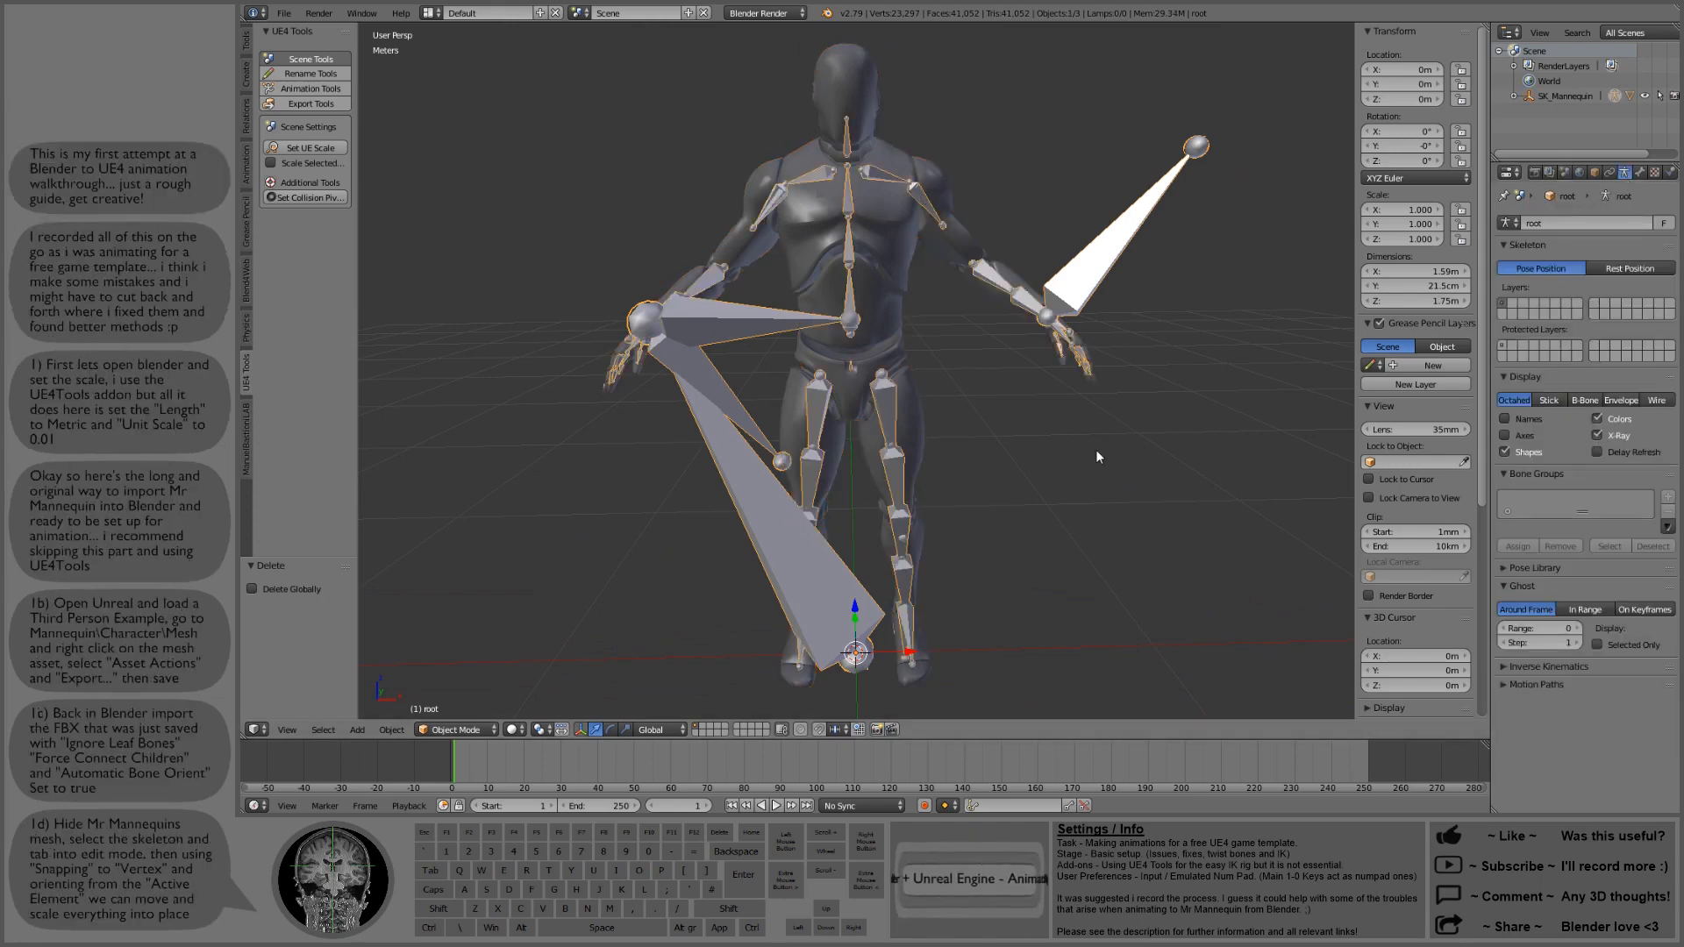
pyautogui.moveTo(1013, 433); pyautogui.dragTo(1011, 435, button='middle')
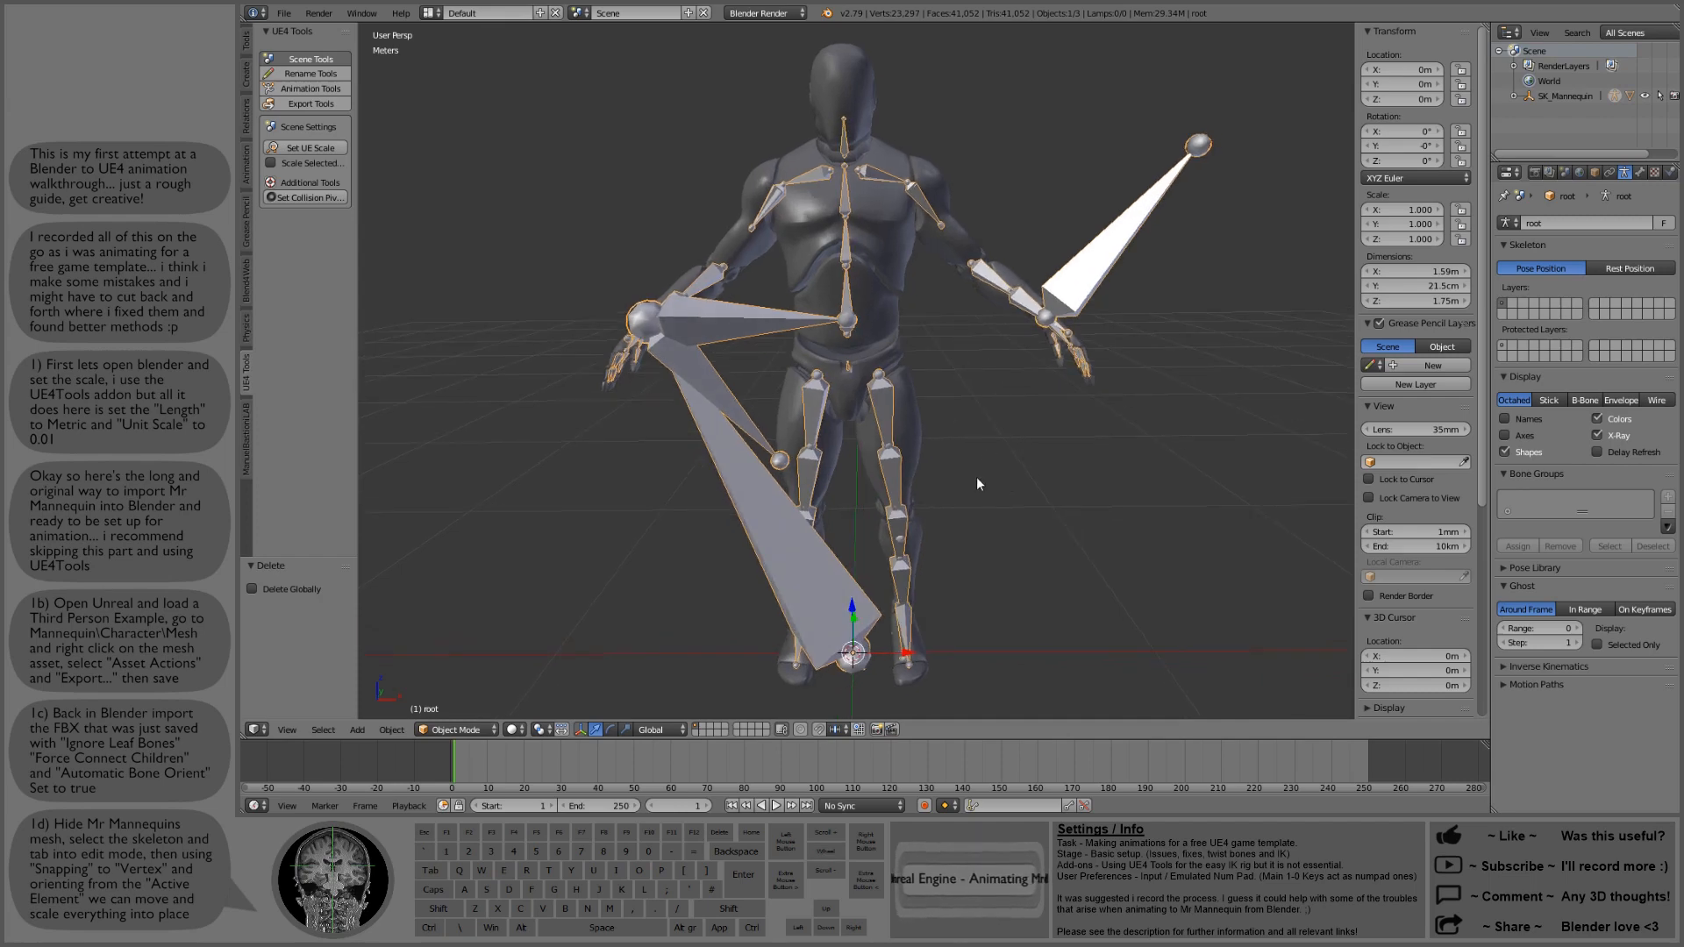
pyautogui.moveTo(977, 480); pyautogui.dragTo(986, 487, button='middle')
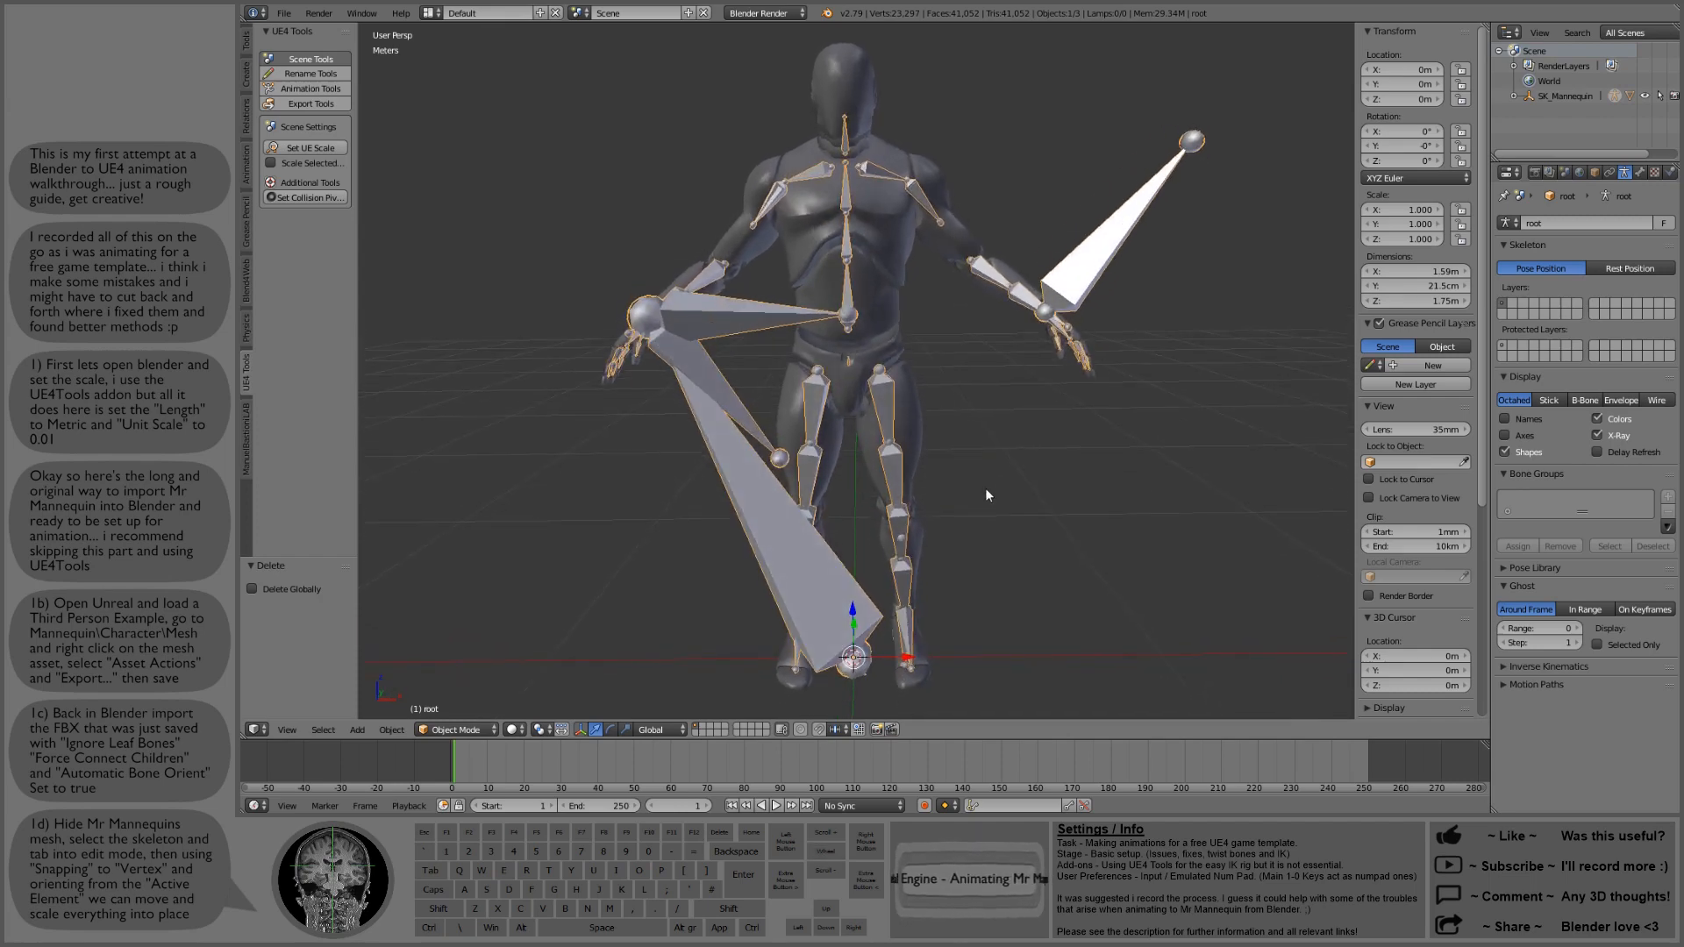
# Step: Enter Edit Mode on the armature, select the thigh_twist_01_l bone and set the snap element to Vertex
pyautogui.press('Tab')
pyautogui.rightClick(886, 462)
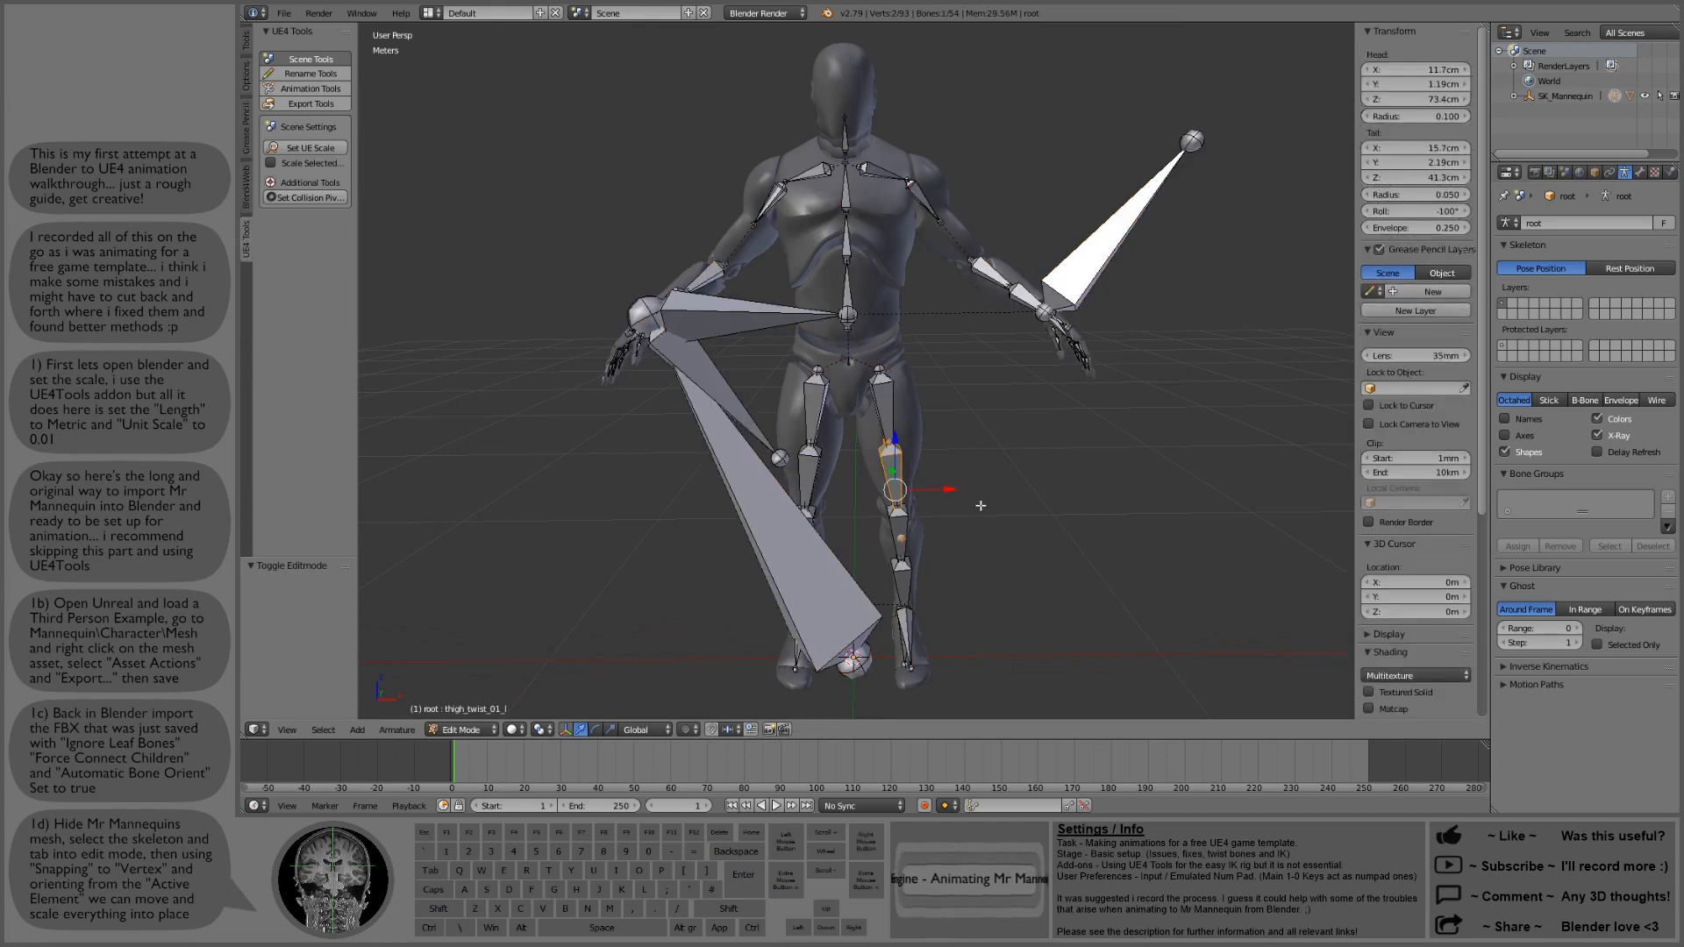
pyautogui.keyDown('shift'); pyautogui.moveTo(981, 505); pyautogui.dragTo(963, 376, button='middle'); pyautogui.keyUp('shift')
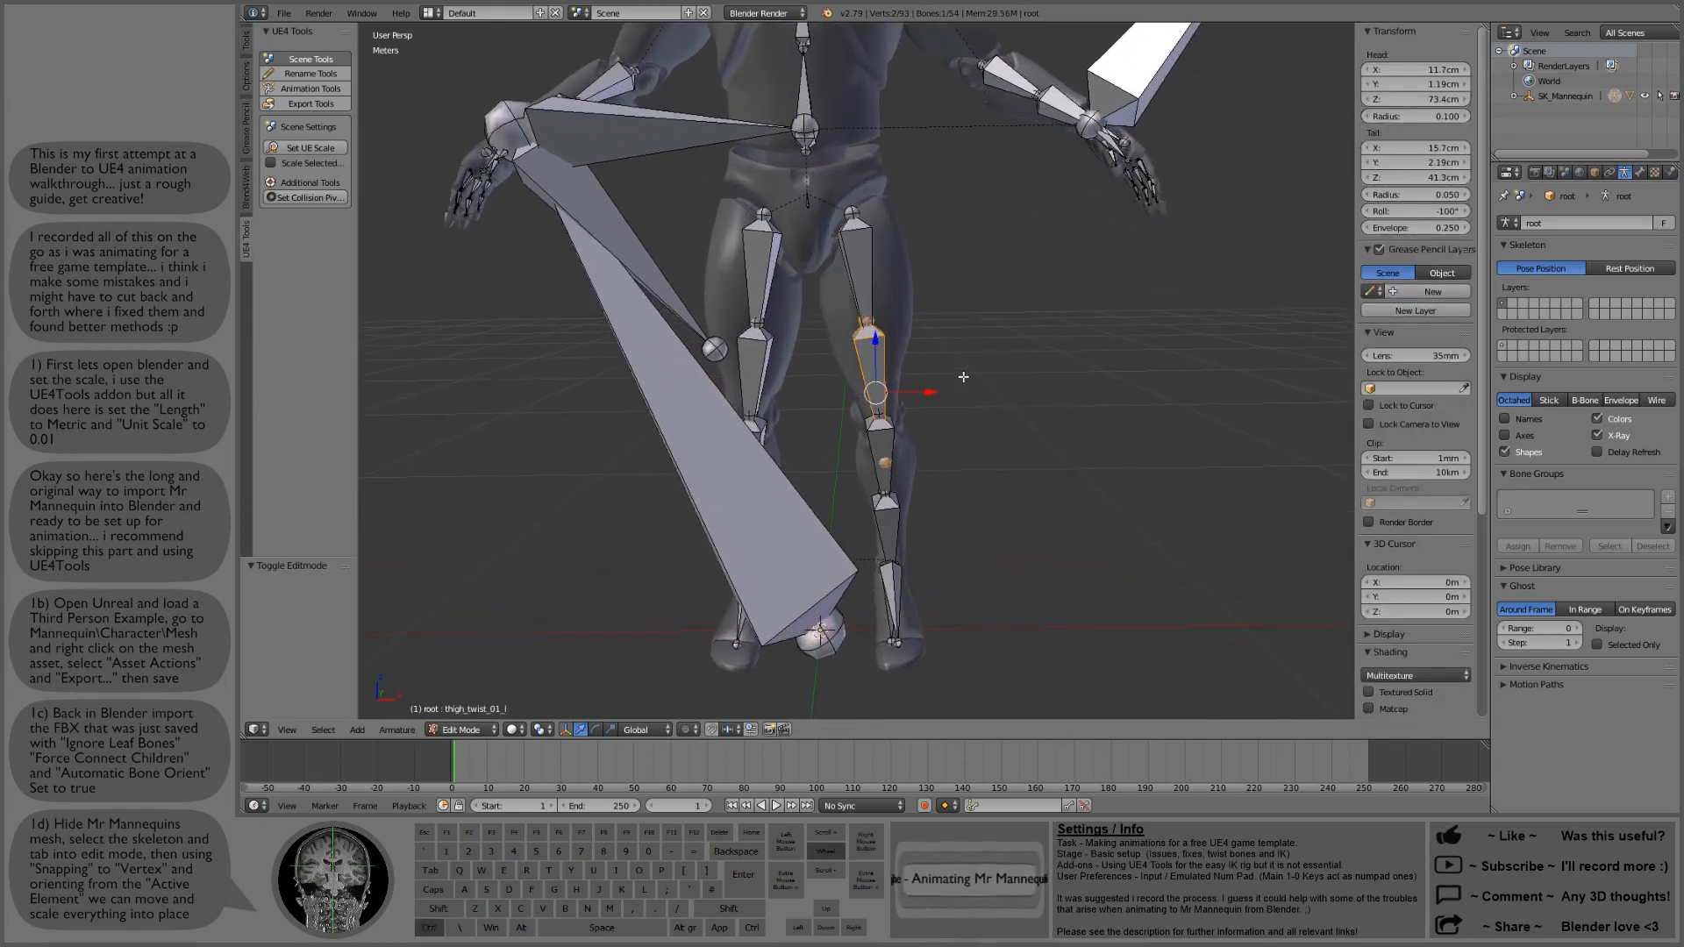
pyautogui.scroll(2, 964, 377)
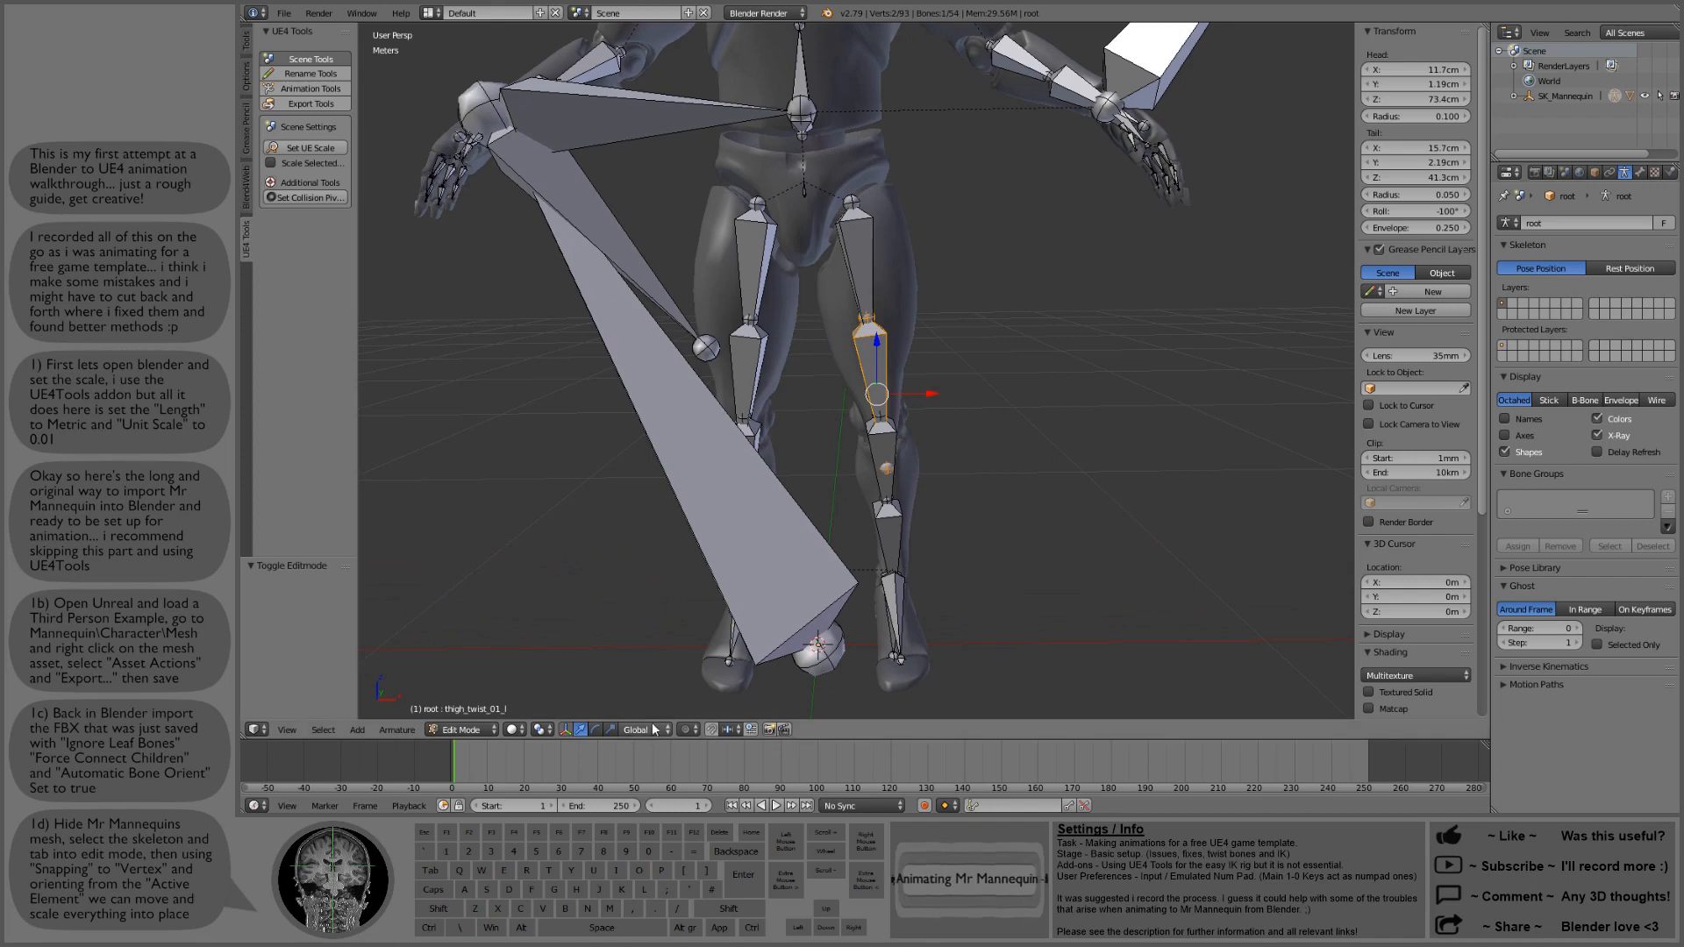
pyautogui.click(729, 729)
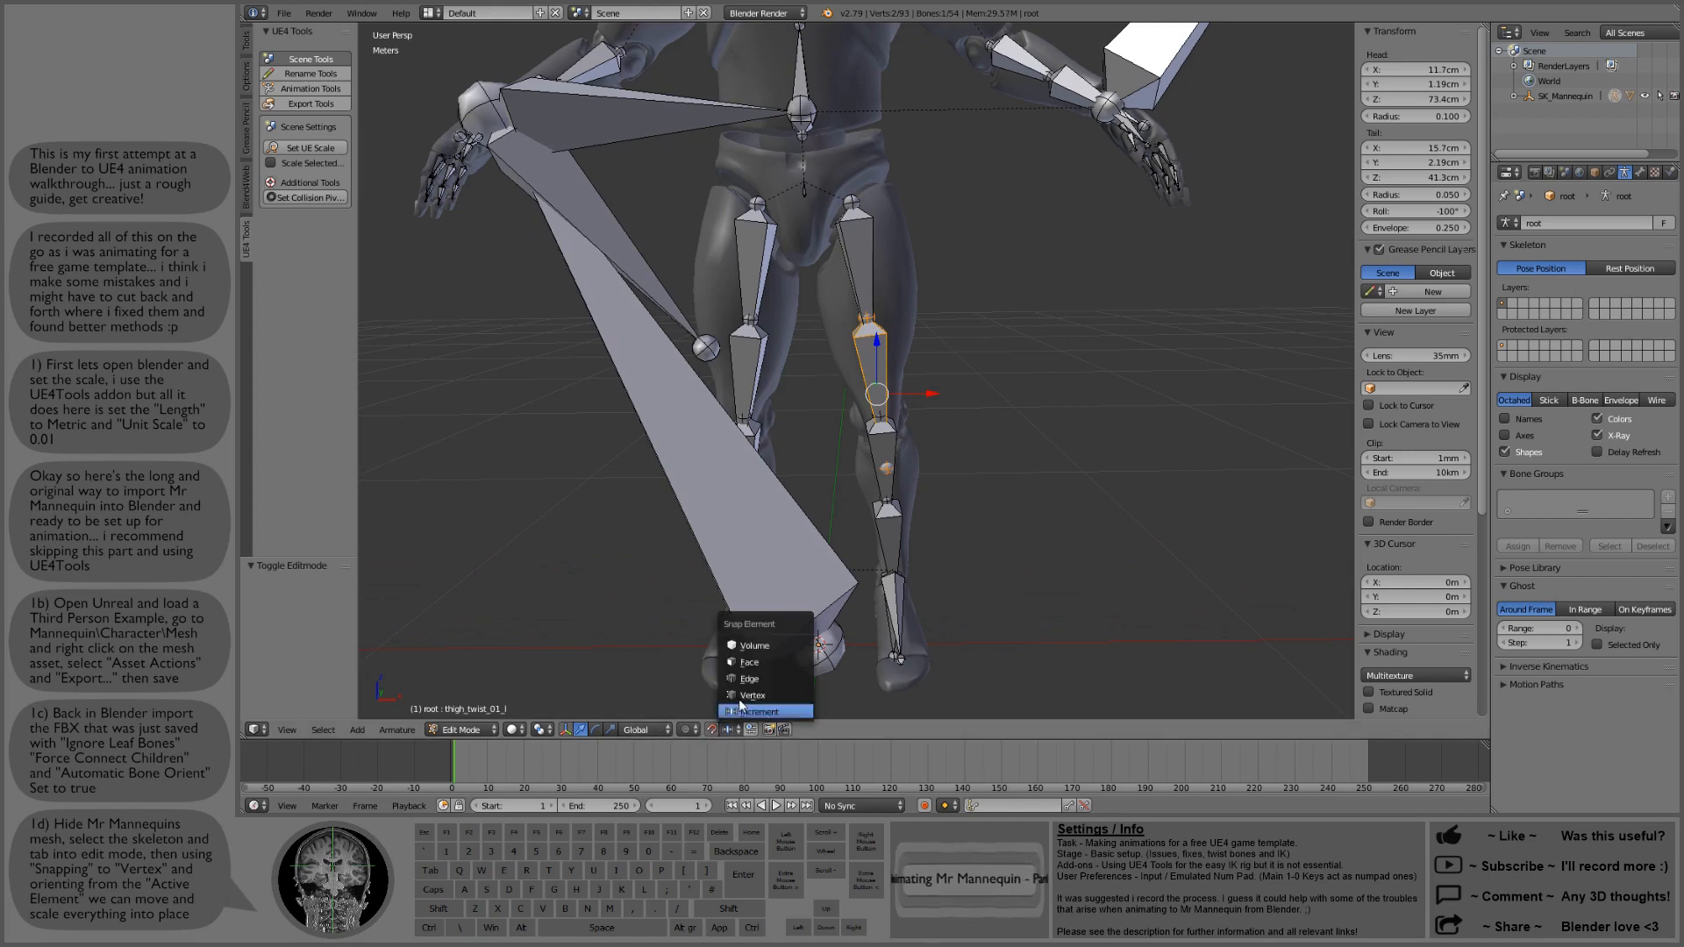
pyautogui.click(754, 695)
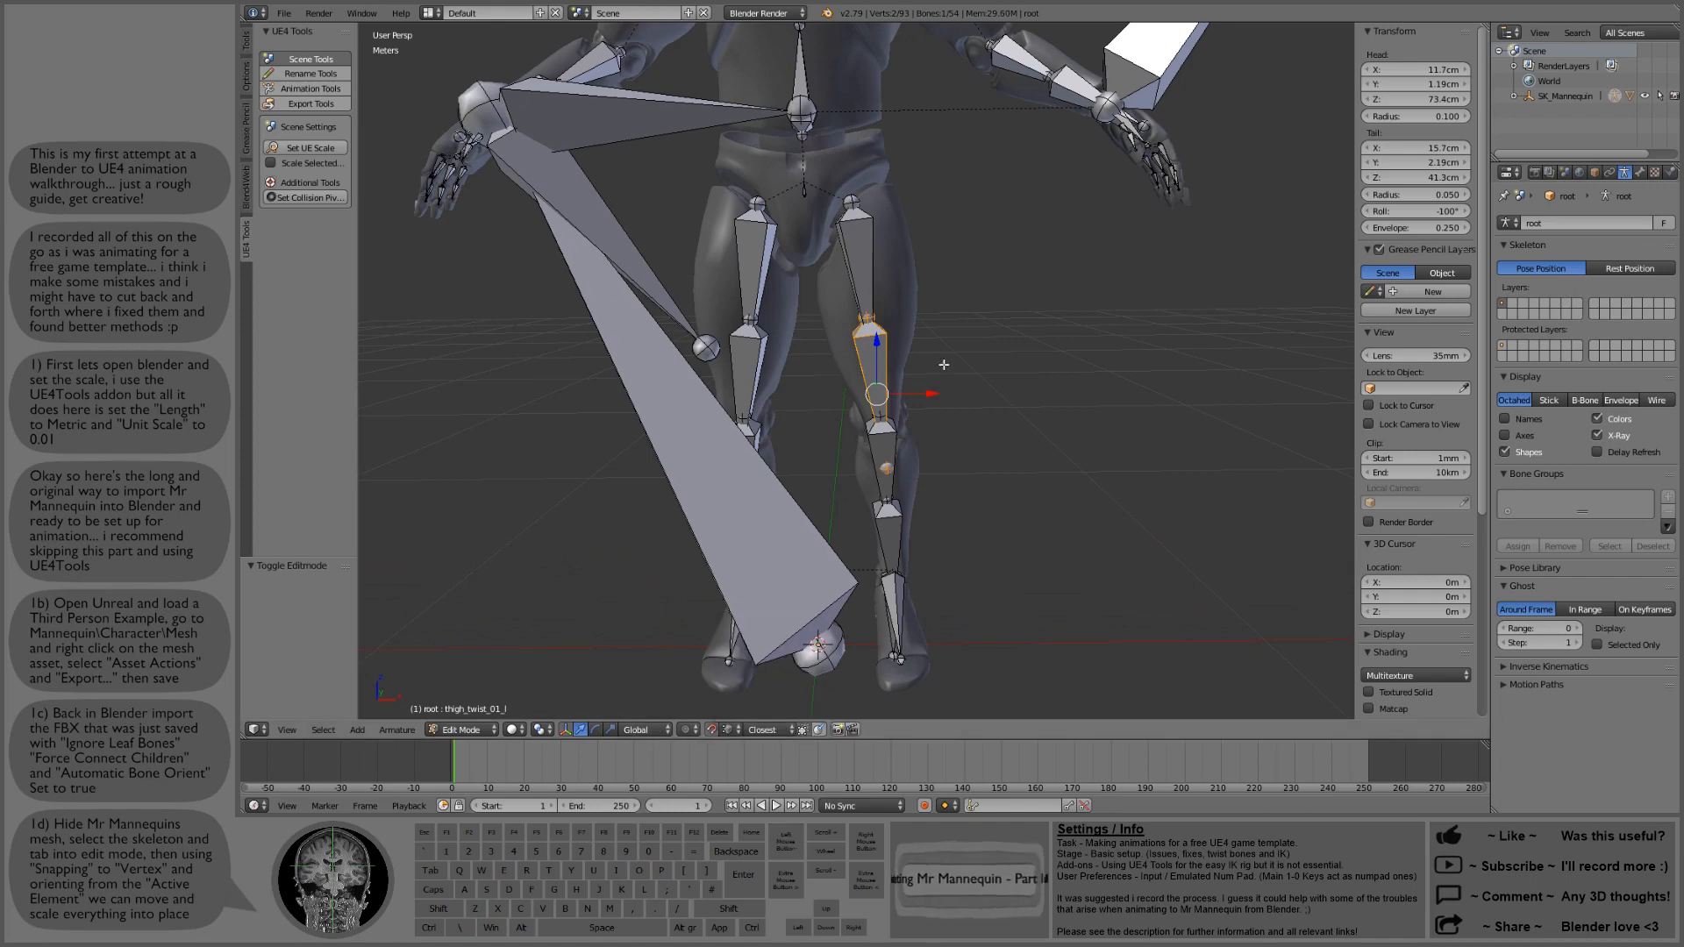
# Step: Try to snap the left thigh twist bone onto the head of the left thigh bone
pyautogui.scroll(3, 944, 364)
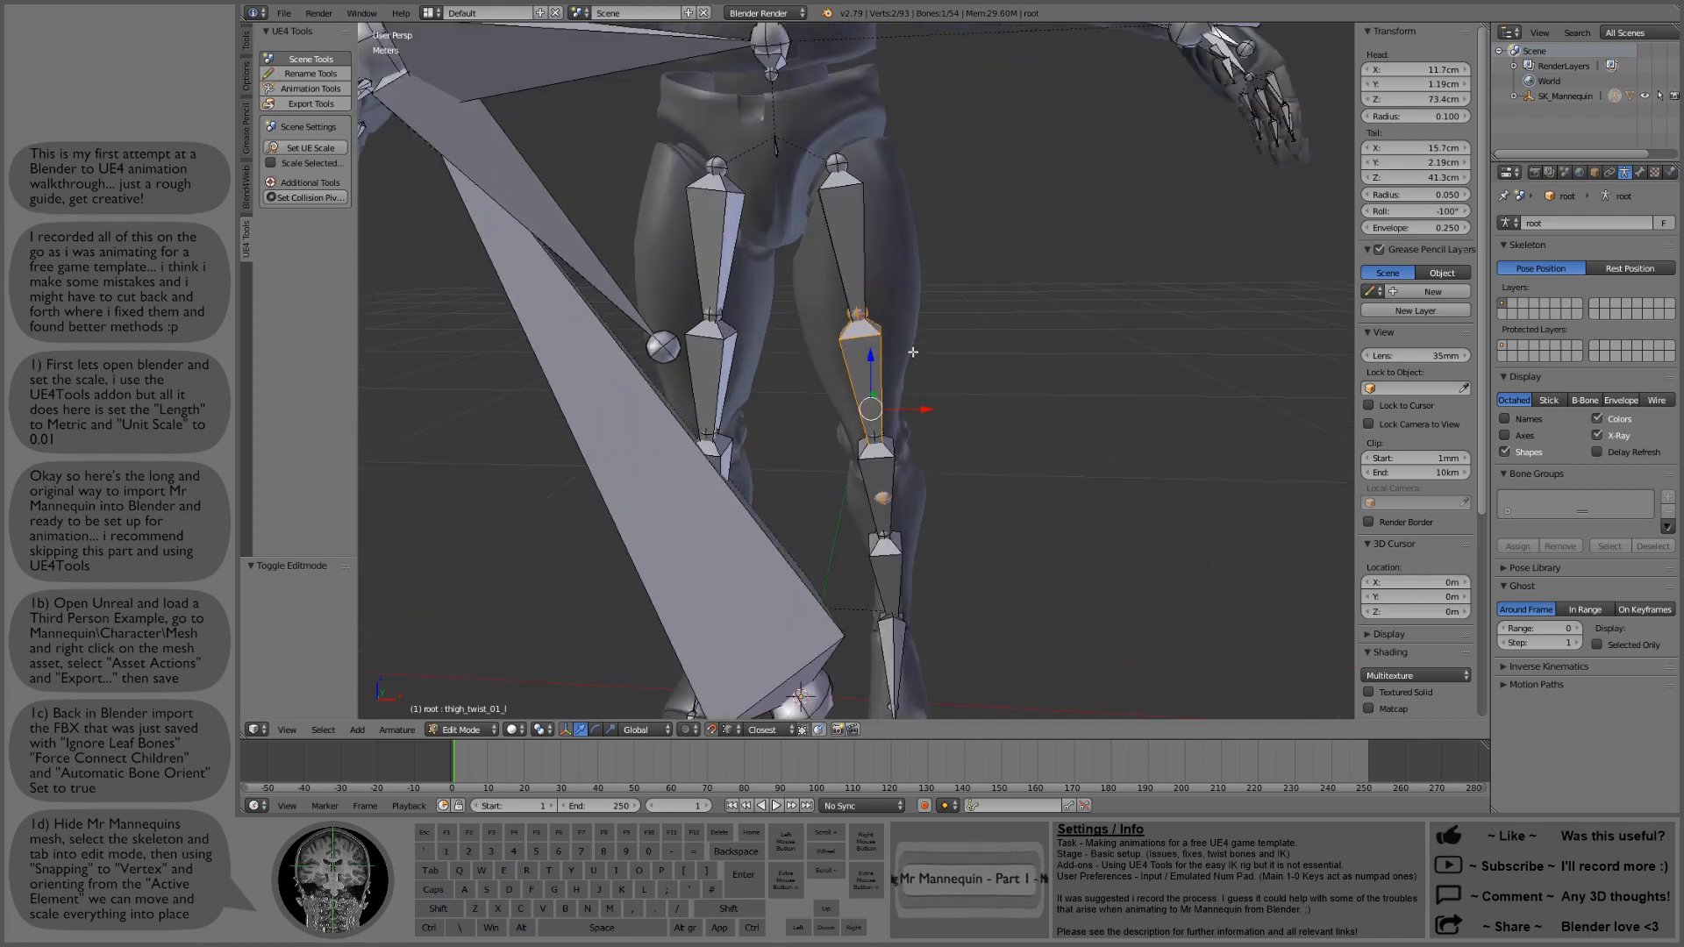
pyautogui.keyDown('shift'); pyautogui.scroll(3, 928, 298); pyautogui.keyUp('shift')
pyautogui.press('g')
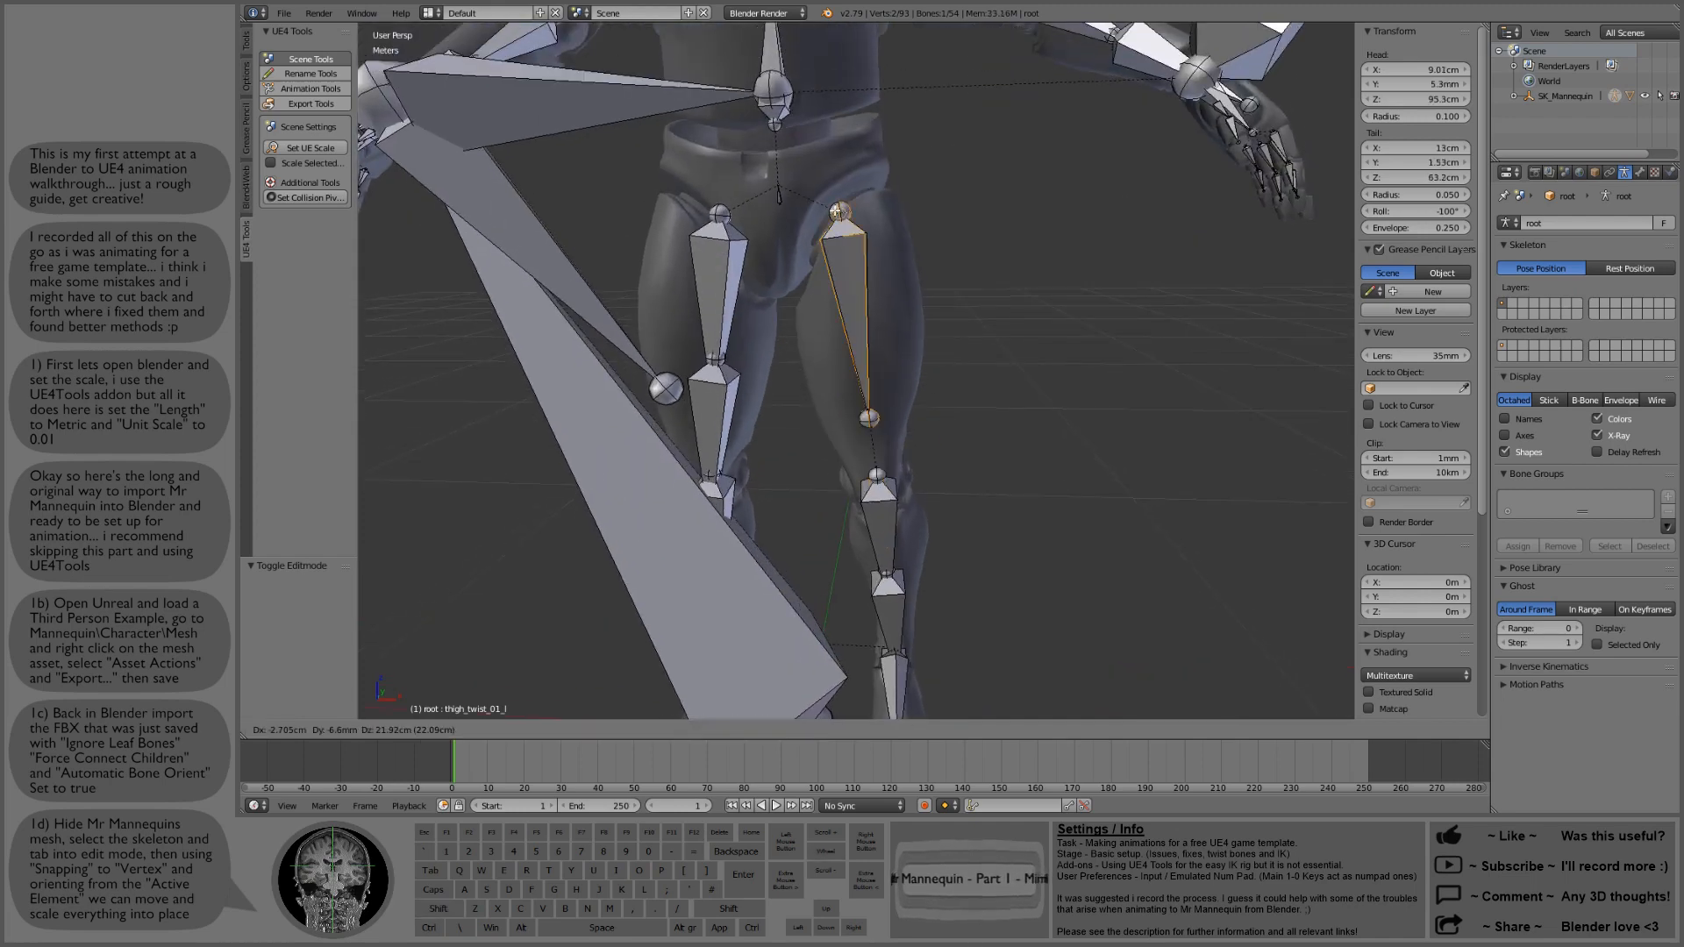
pyautogui.click(839, 212)
pyautogui.rightClick(839, 212)
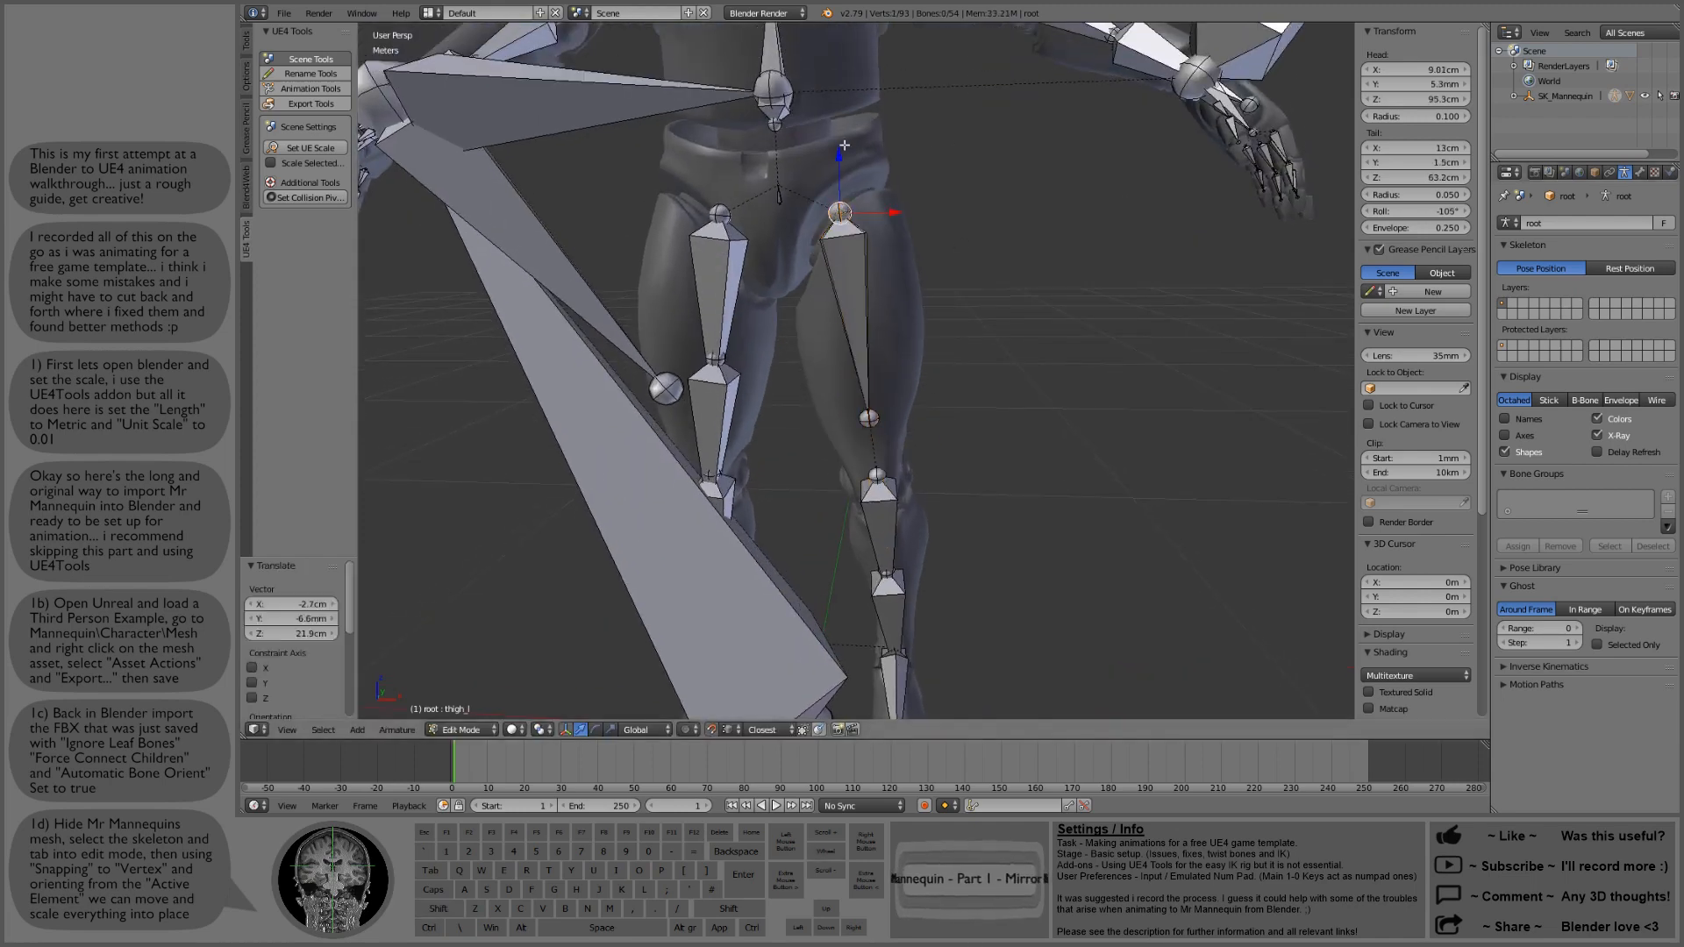
pyautogui.hotkey('ctrl', 'z')
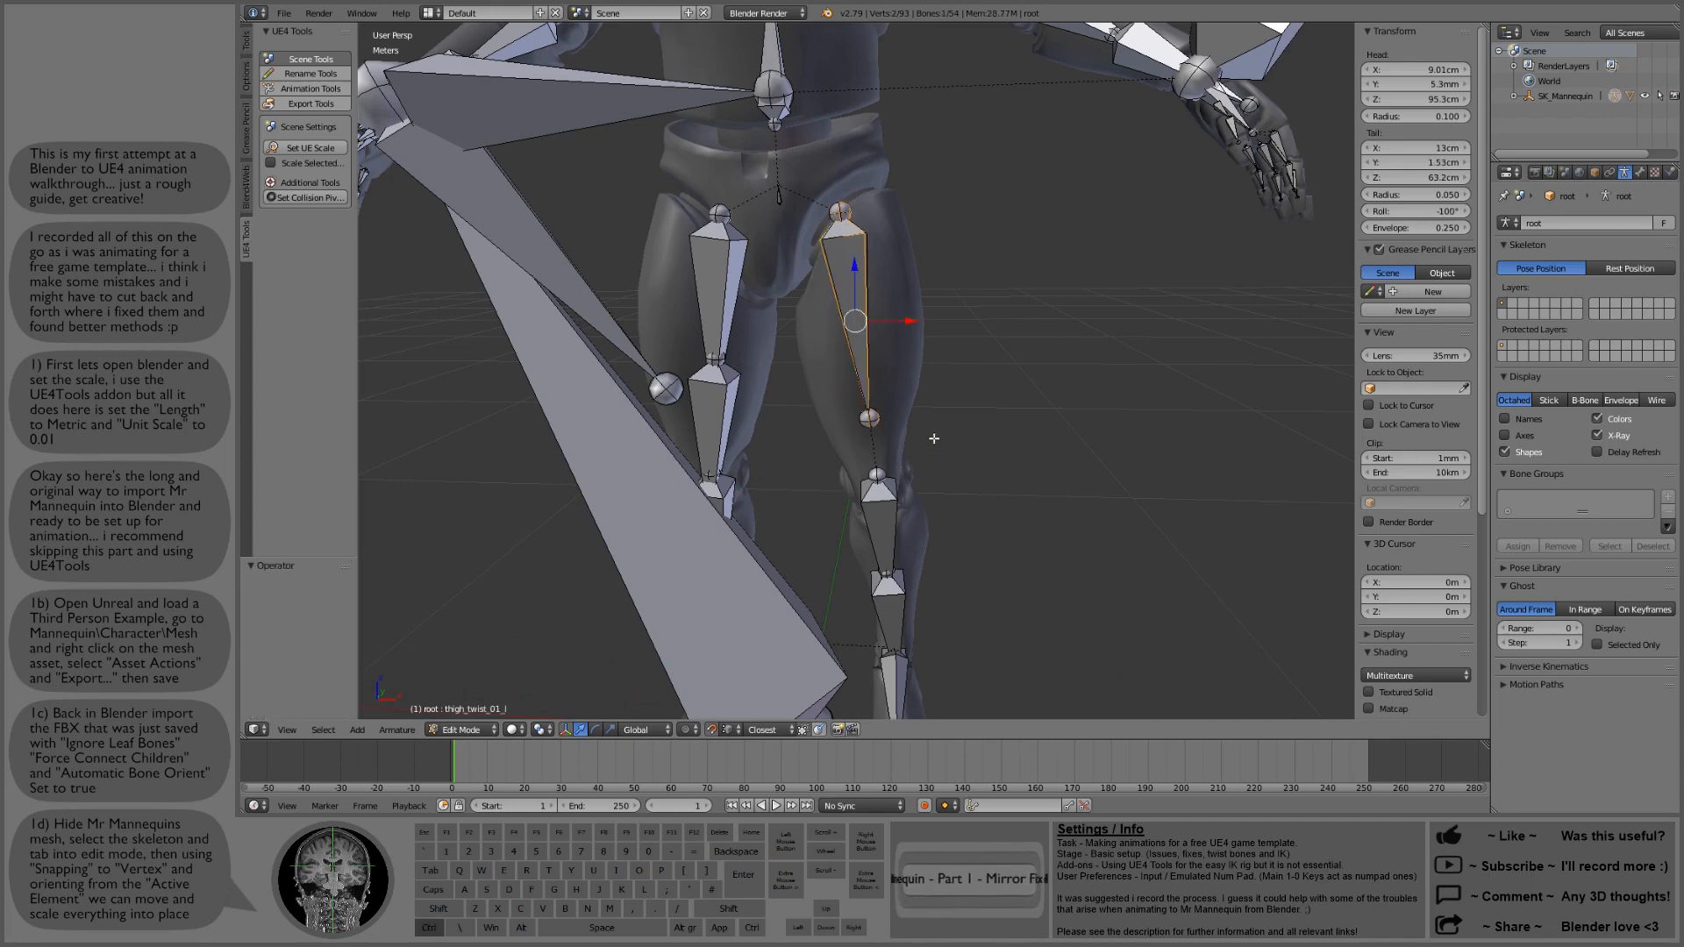
pyautogui.hotkey('ctrl', 'z')
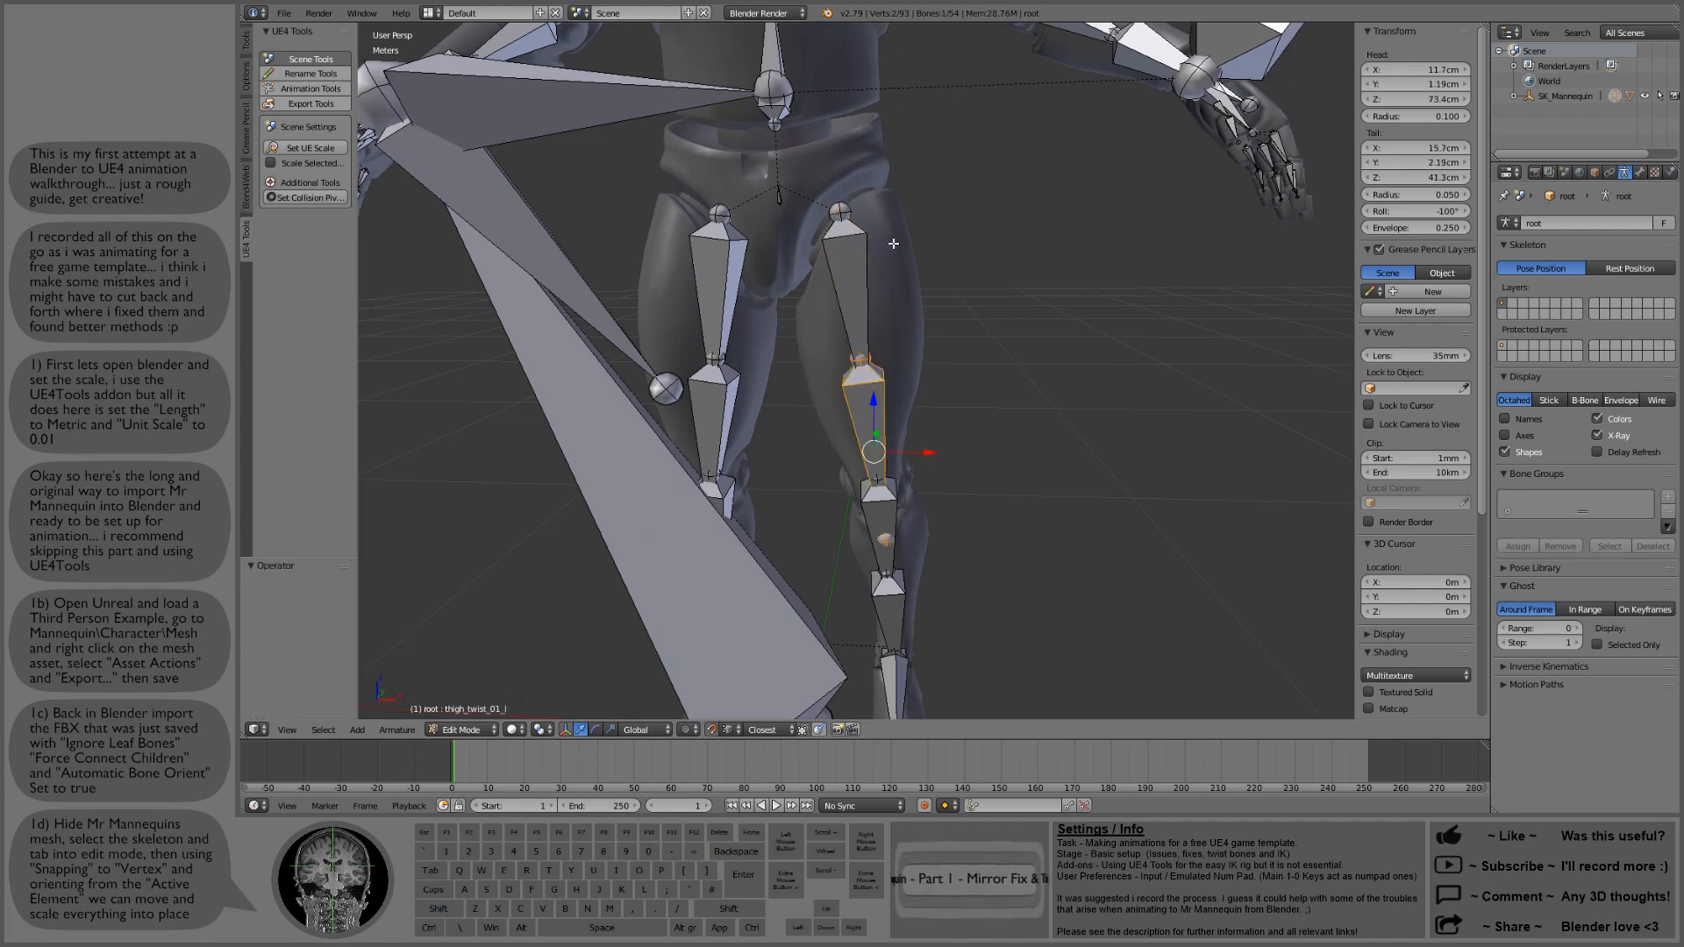
# Step: Hide the mannequin mesh in Object Mode and return to Edit Mode on the armature
pyautogui.hotkey('ctrl', 'z')
pyautogui.hotkey('ctrl', 'z')
pyautogui.hotkey('ctrl', 'z')
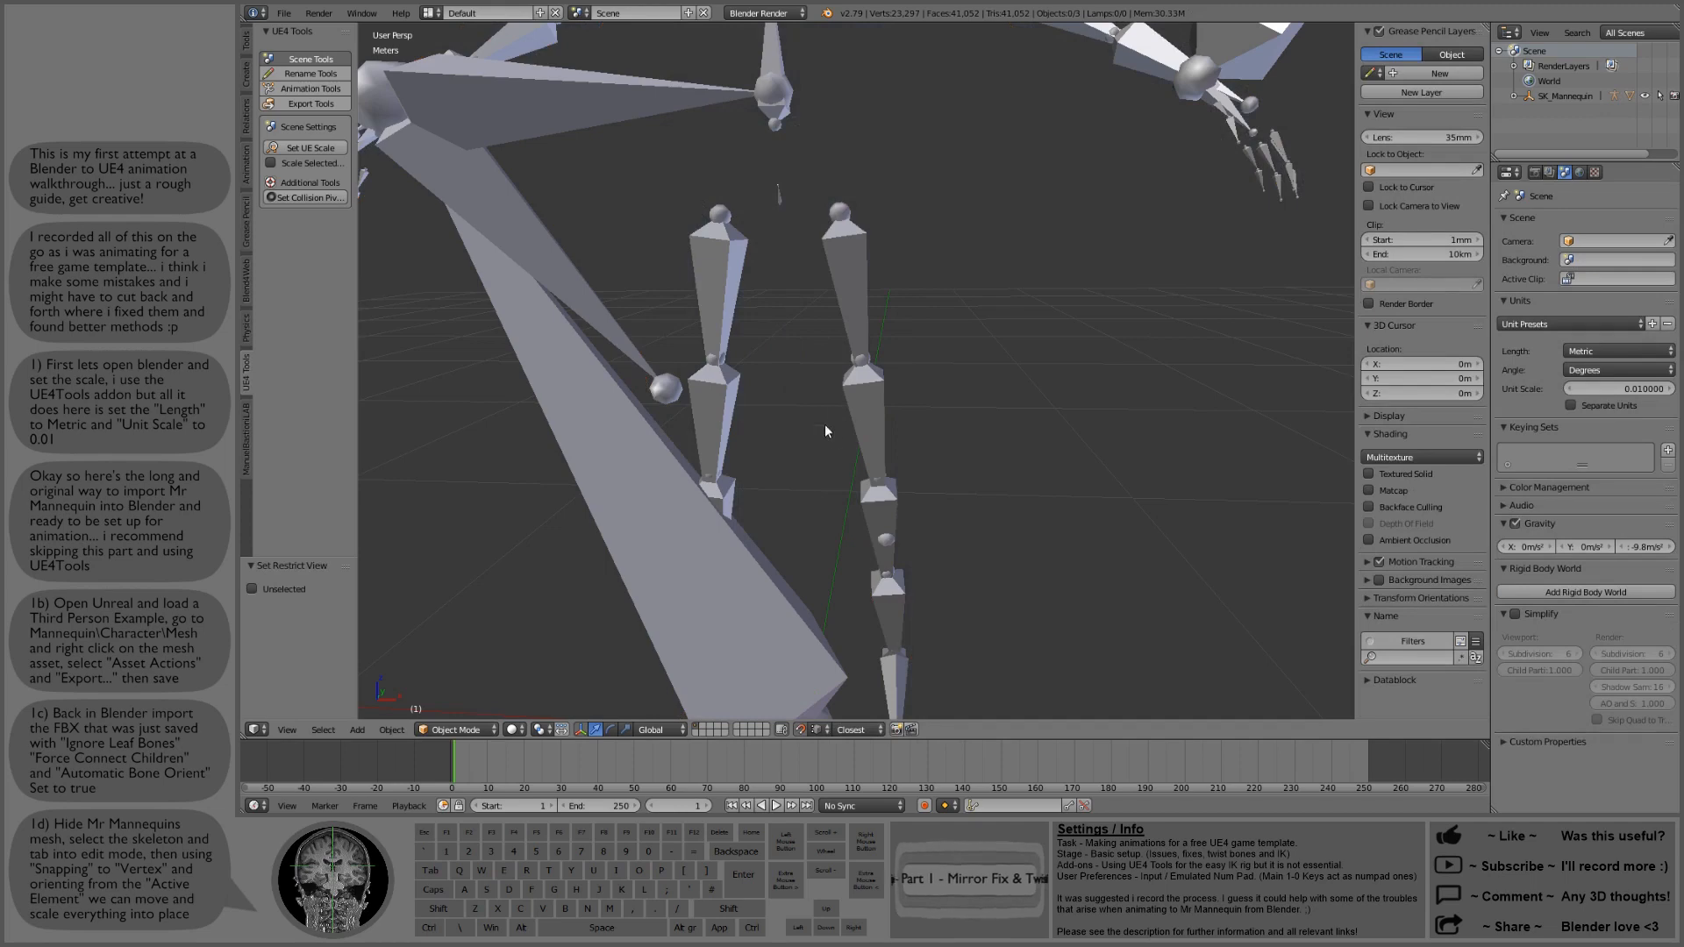
pyautogui.hotkey('ctrl', 'z')
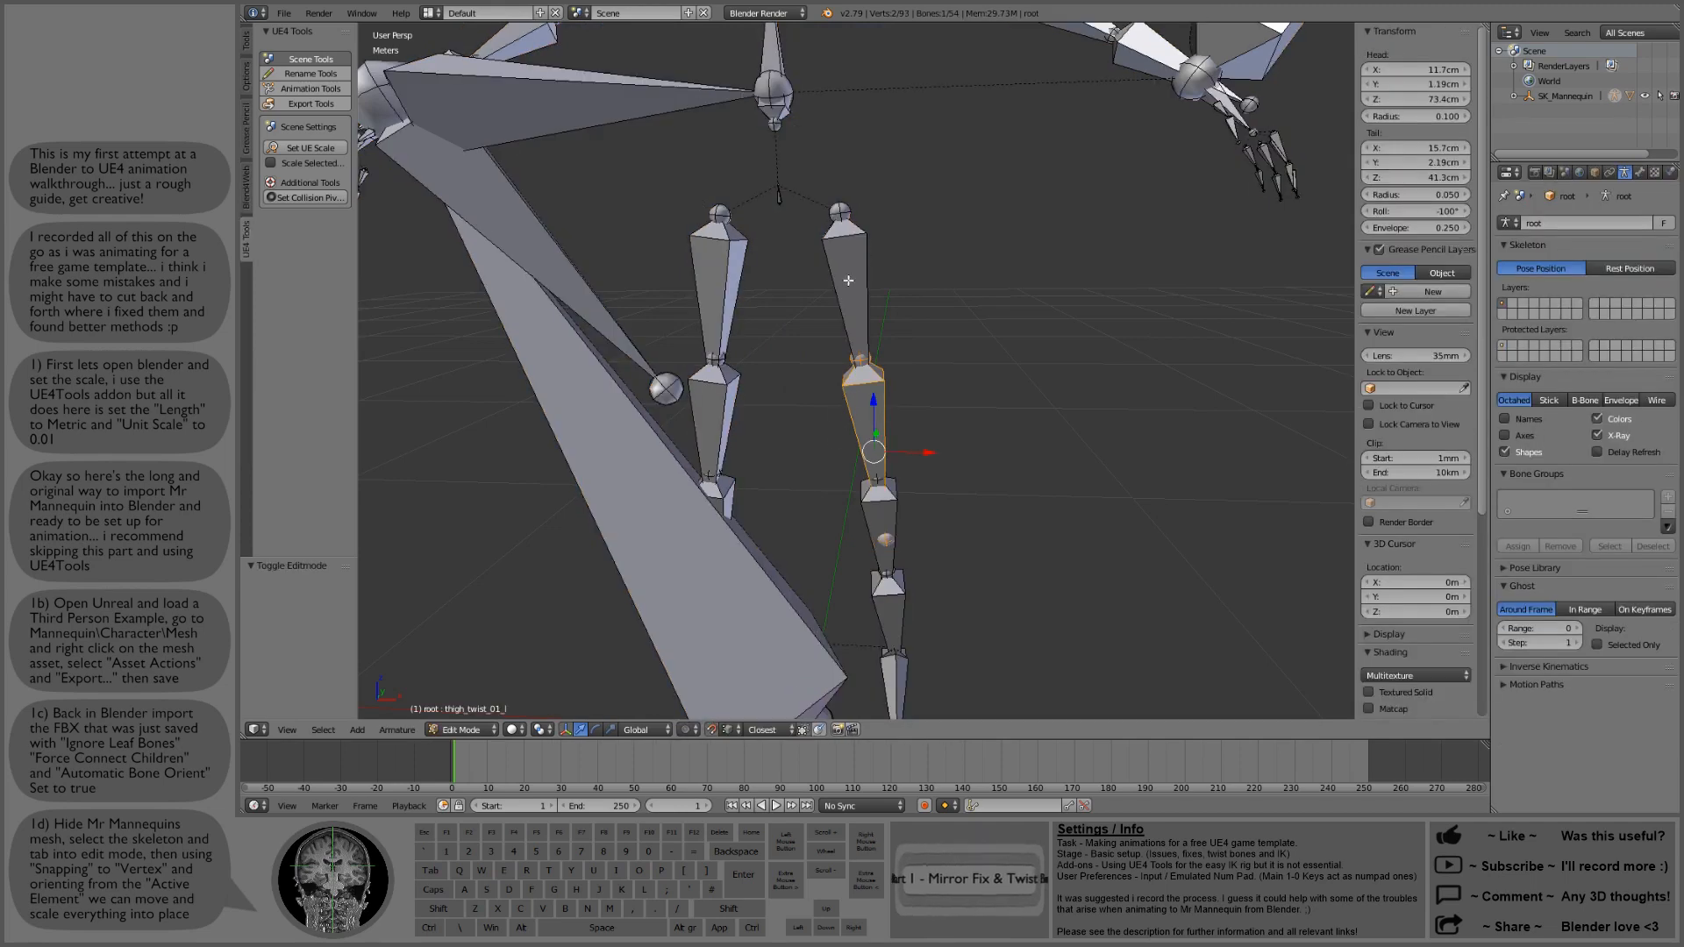
# Step: Snap thigh_twist_01_l onto the head of the left thigh bone and calf_twist_01_l onto the head of the left calf bone
pyautogui.press('g')
pyautogui.click(840, 216)
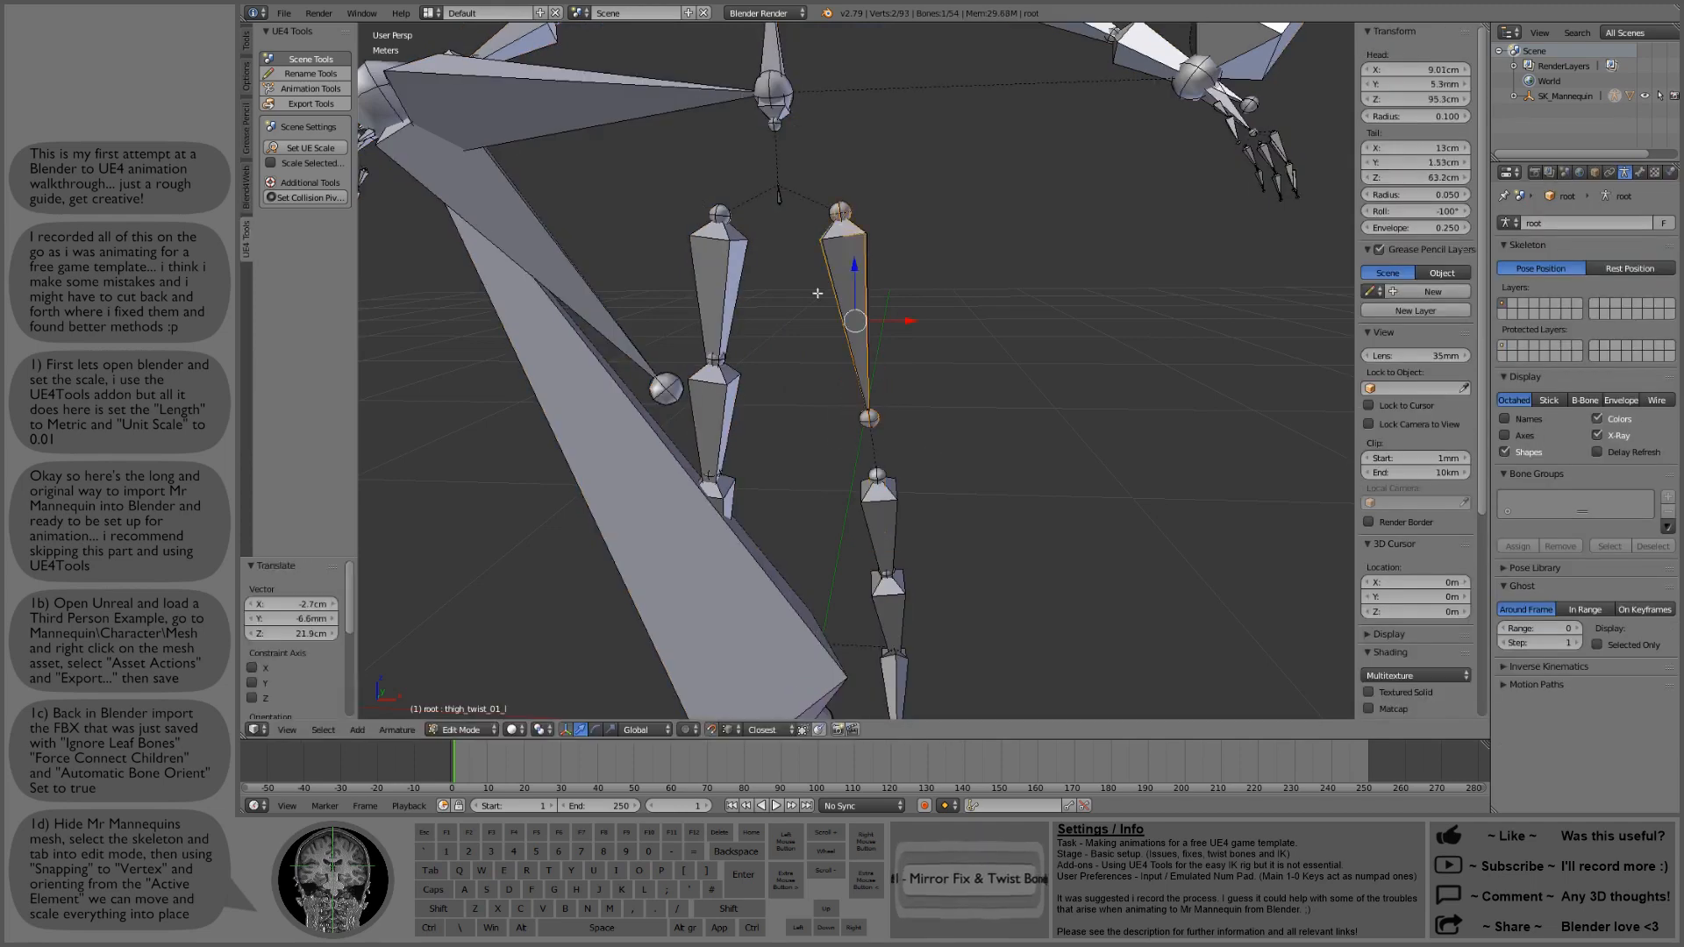
pyautogui.rightClick(879, 604)
pyautogui.press('g')
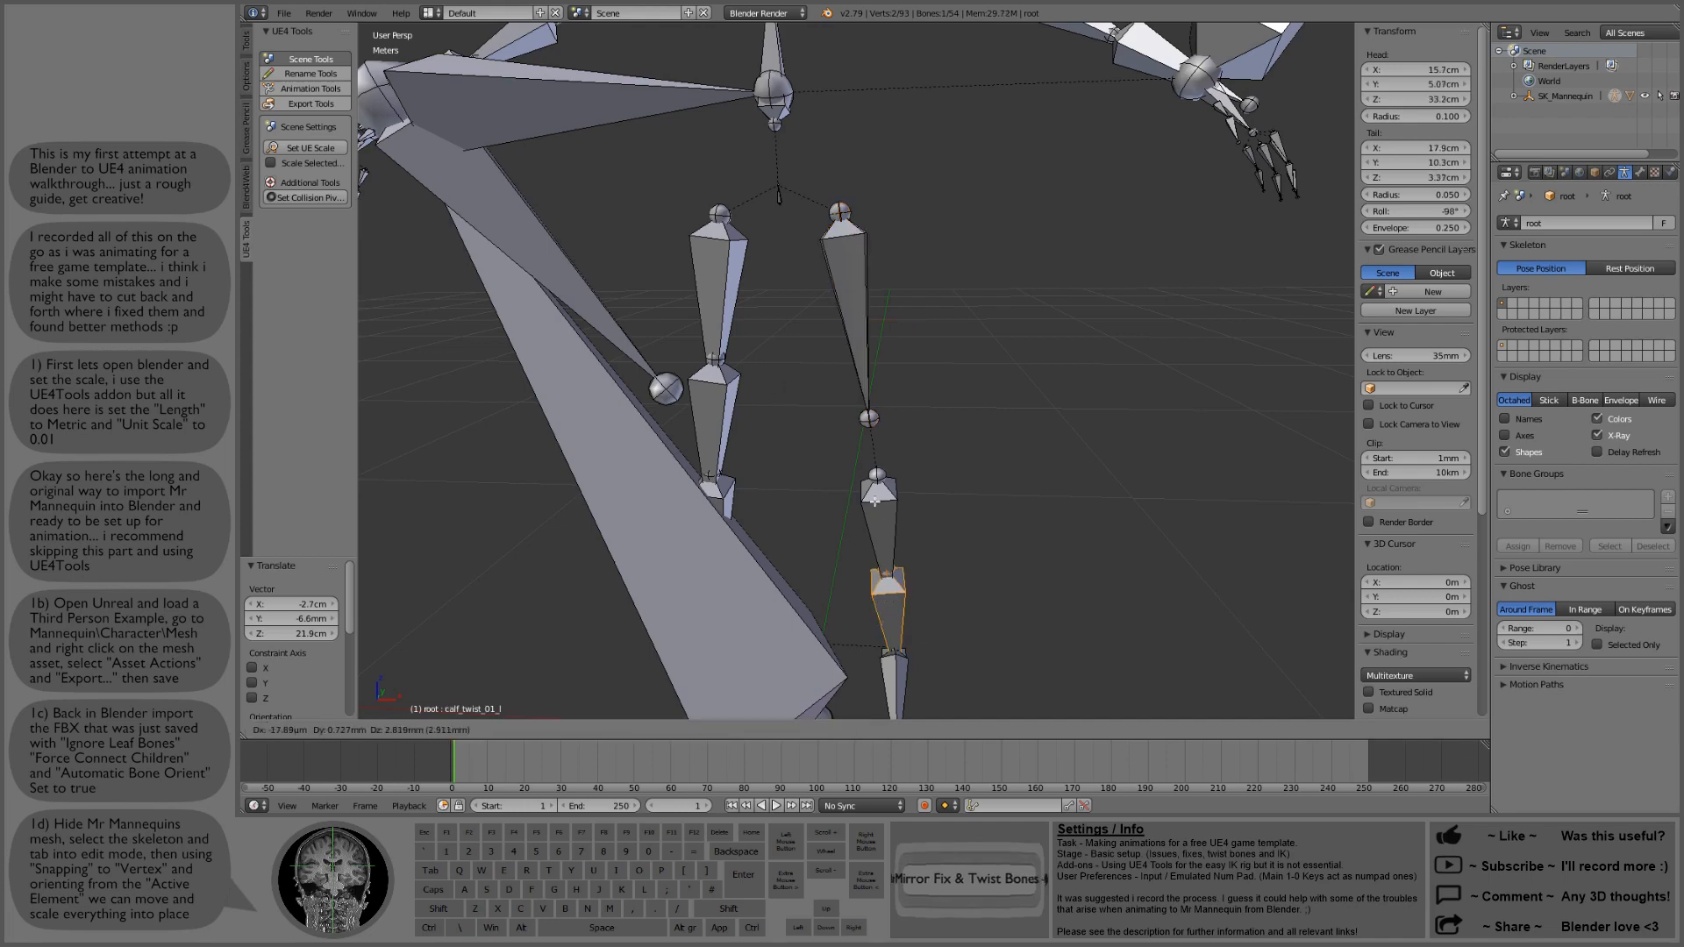
pyautogui.click(874, 488)
# Step: Select the left upper arm bone and set the pivot point to Active Element
pyautogui.scroll(-2, 883, 363)
pyautogui.keyDown('shift'); pyautogui.moveTo(932, 320); pyautogui.dragTo(942, 472, button='middle'); pyautogui.keyUp('shift')
pyautogui.scroll(1, 941, 471)
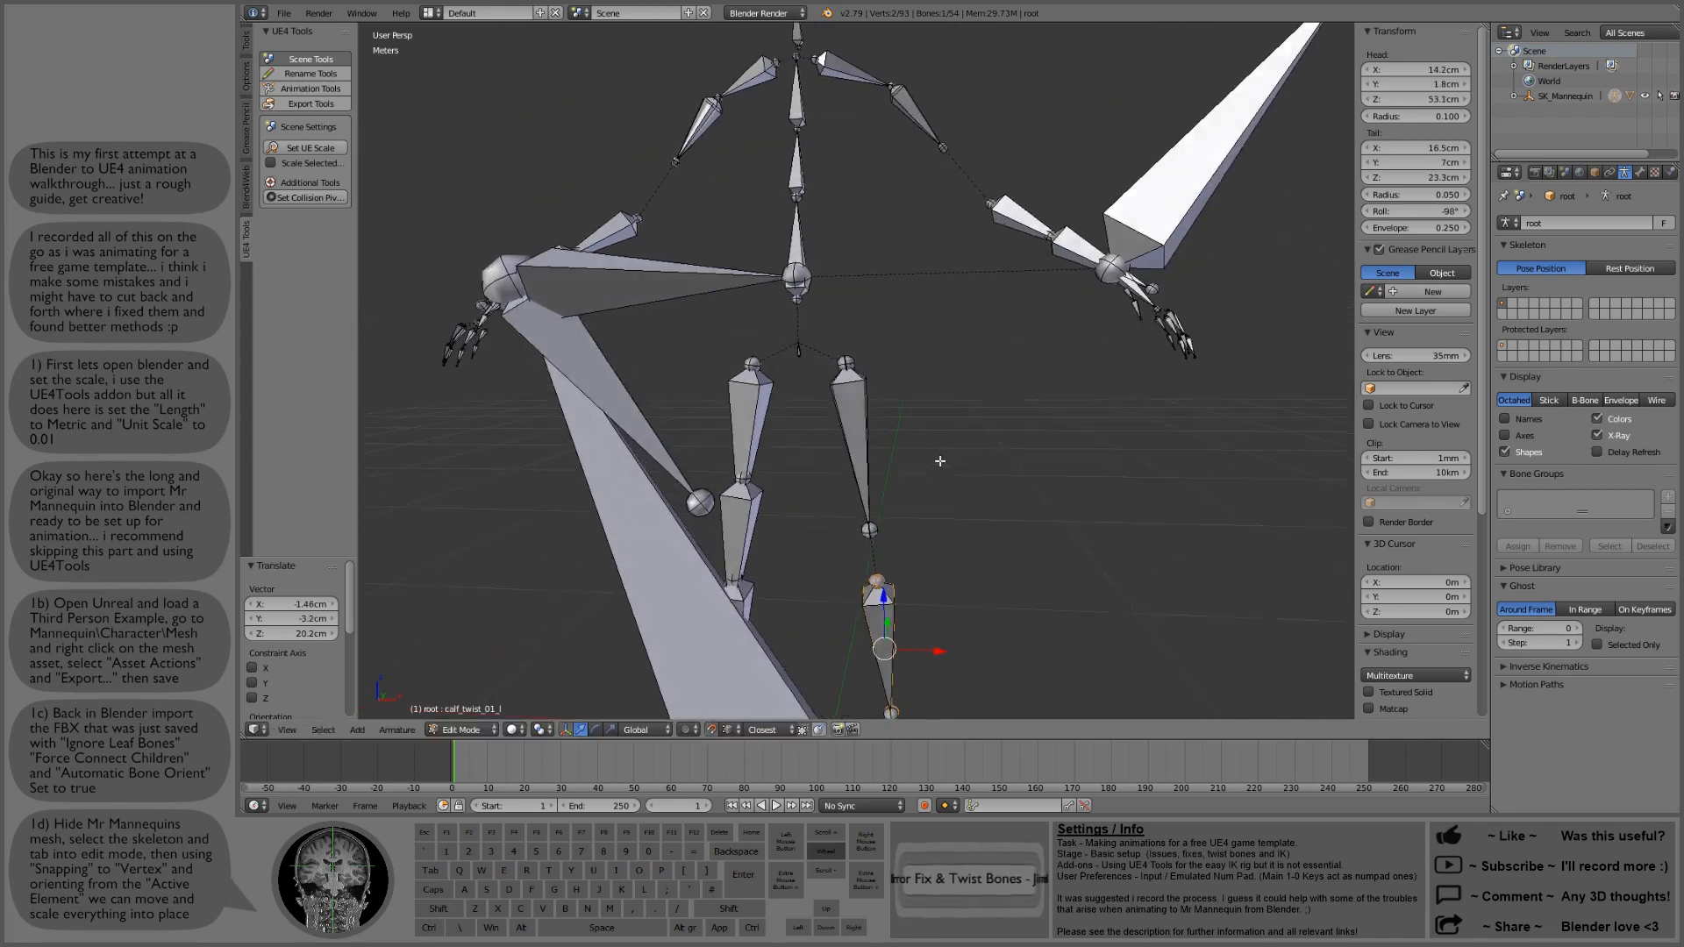
pyautogui.scroll(-1, 940, 463)
pyautogui.keyDown('shift'); pyautogui.moveTo(938, 307); pyautogui.dragTo(933, 489, button='middle'); pyautogui.keyUp('shift')
pyautogui.rightClick(913, 322)
pyautogui.scroll(3, 921, 326)
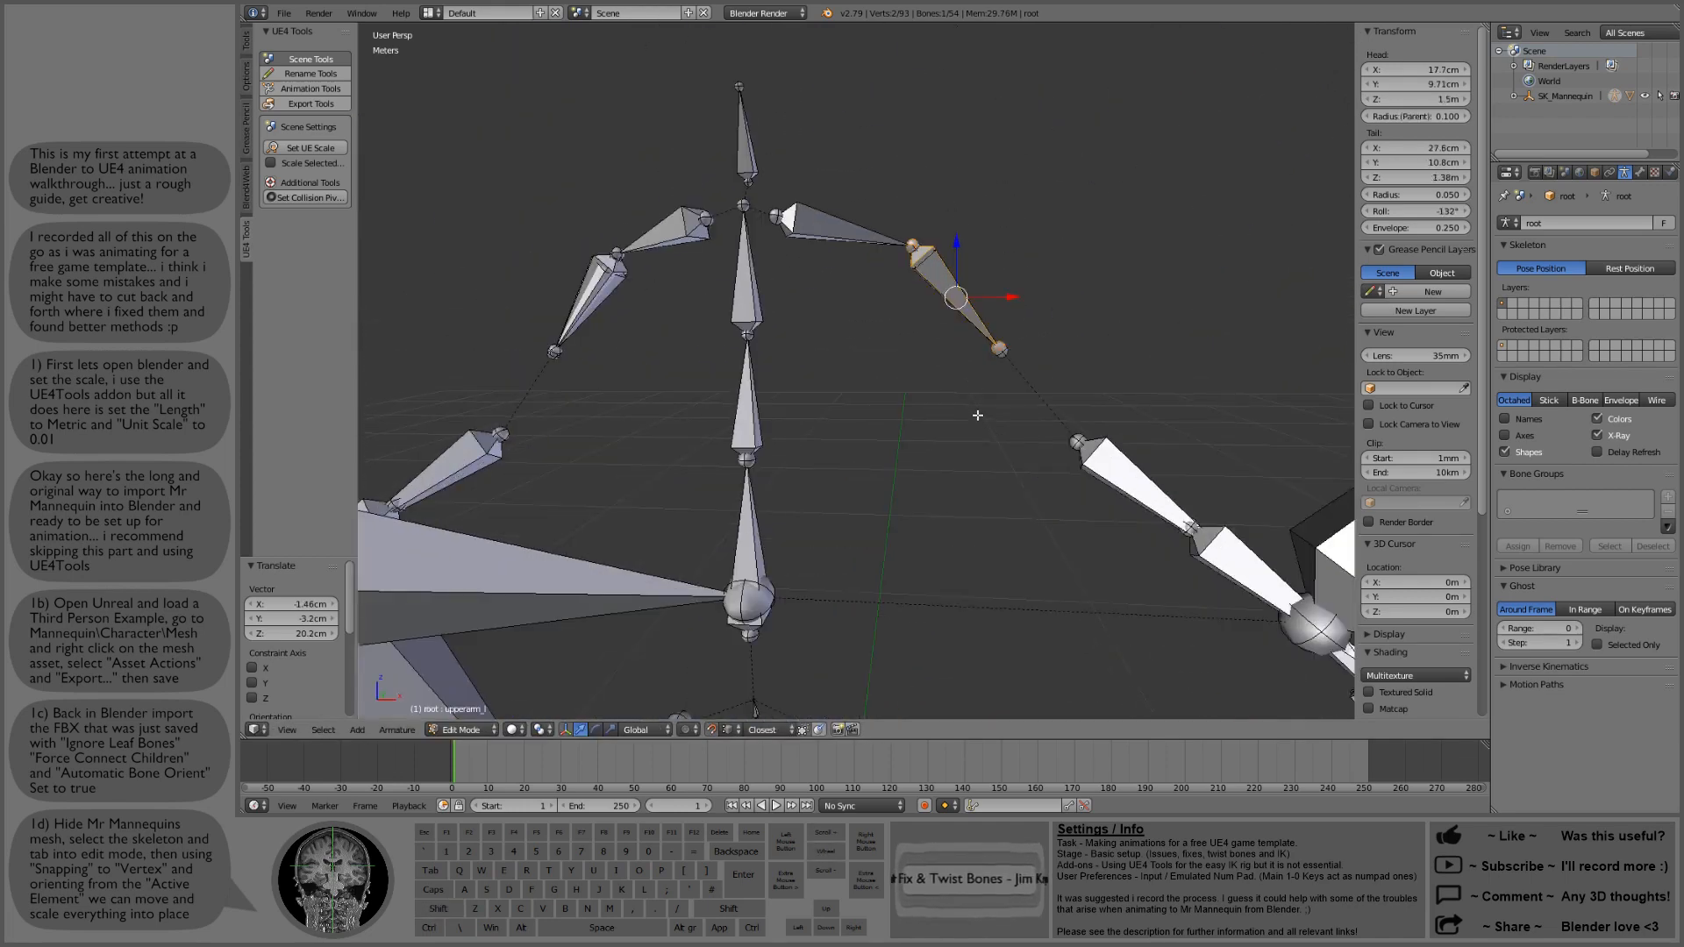
pyautogui.press('s')
pyautogui.rightClick(995, 461)
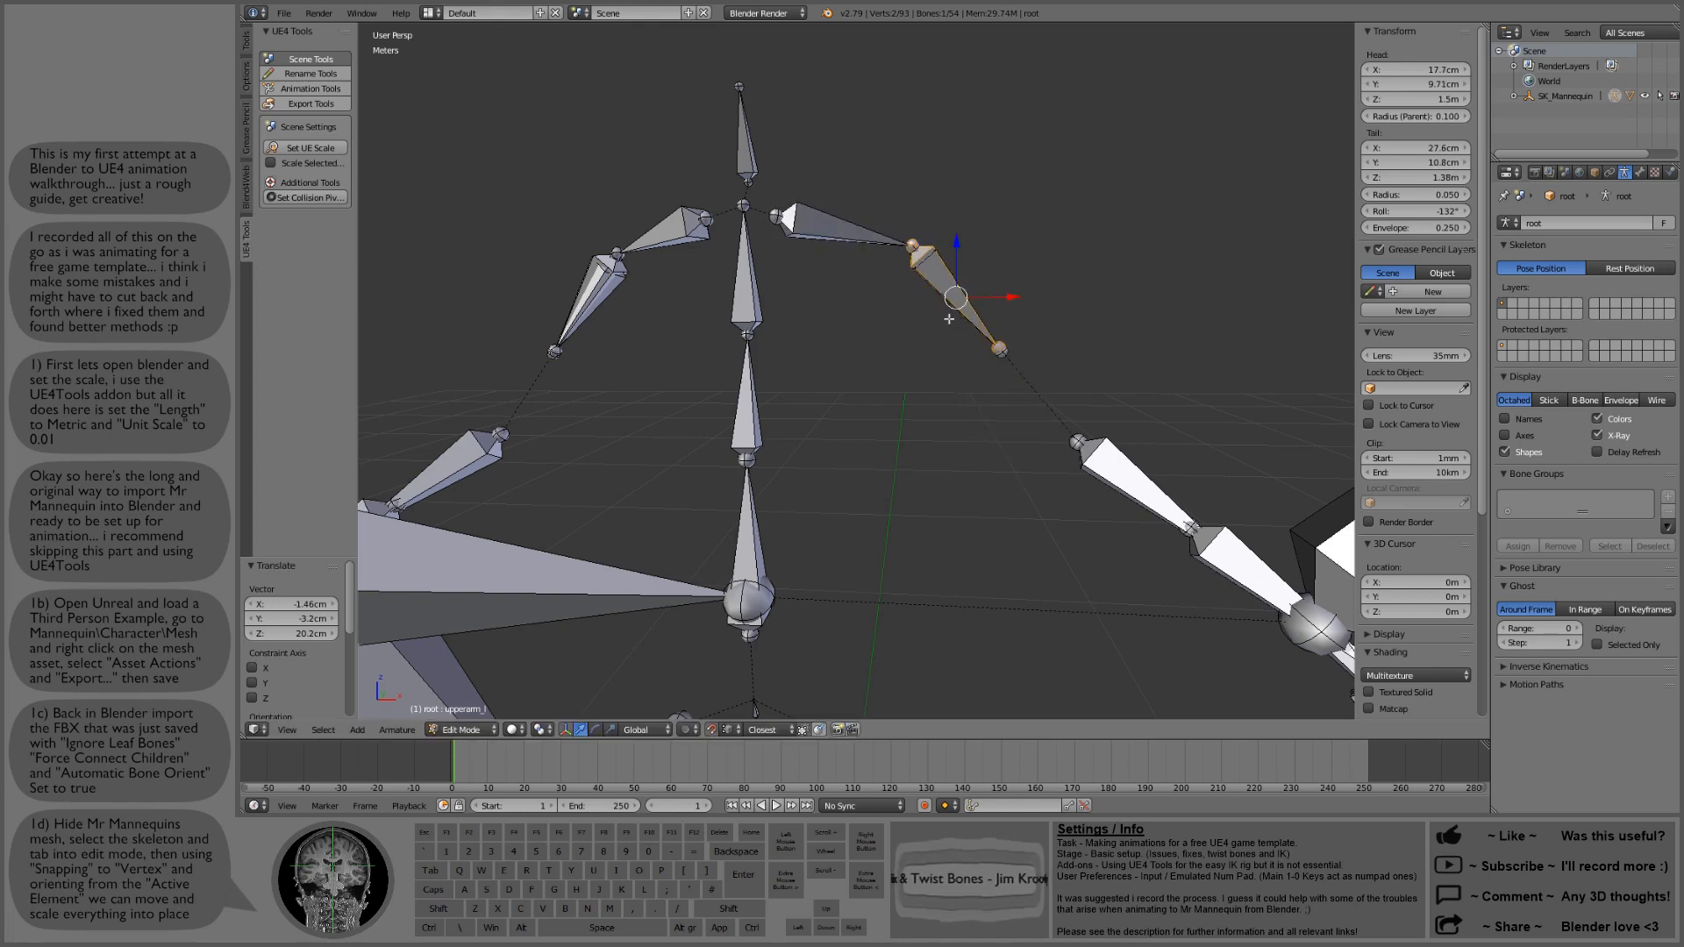
pyautogui.click(542, 730)
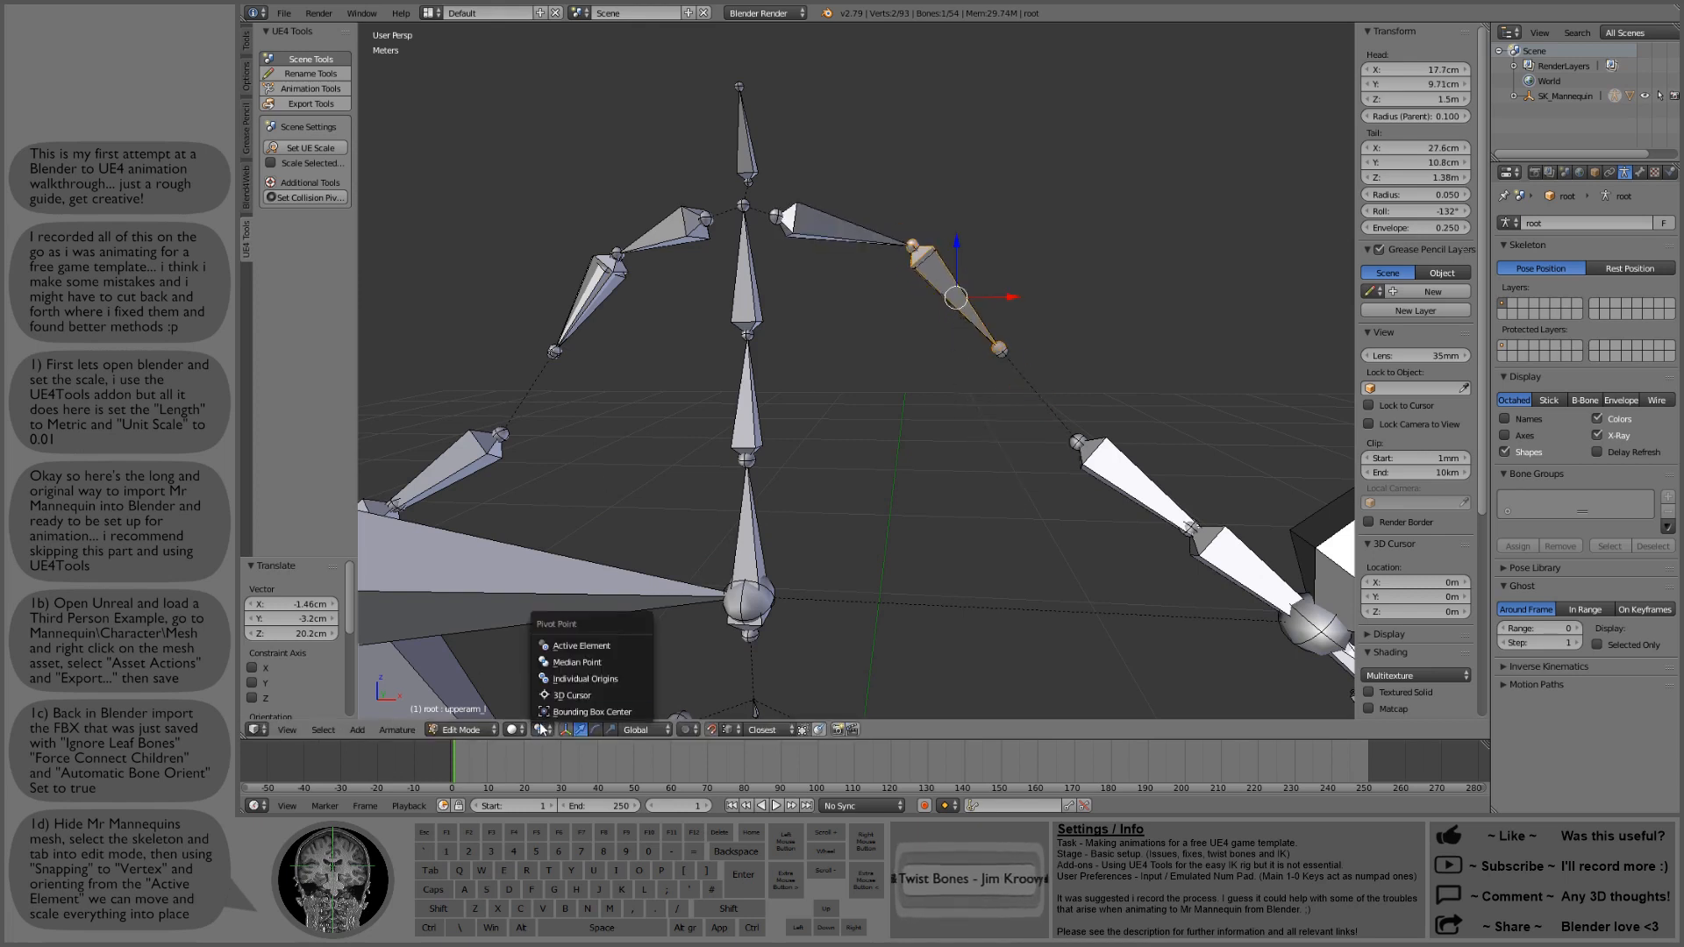
pyautogui.click(565, 644)
# Step: Try to scale the left upper arm bone so its tail reaches the forearm bone
pyautogui.press('s')
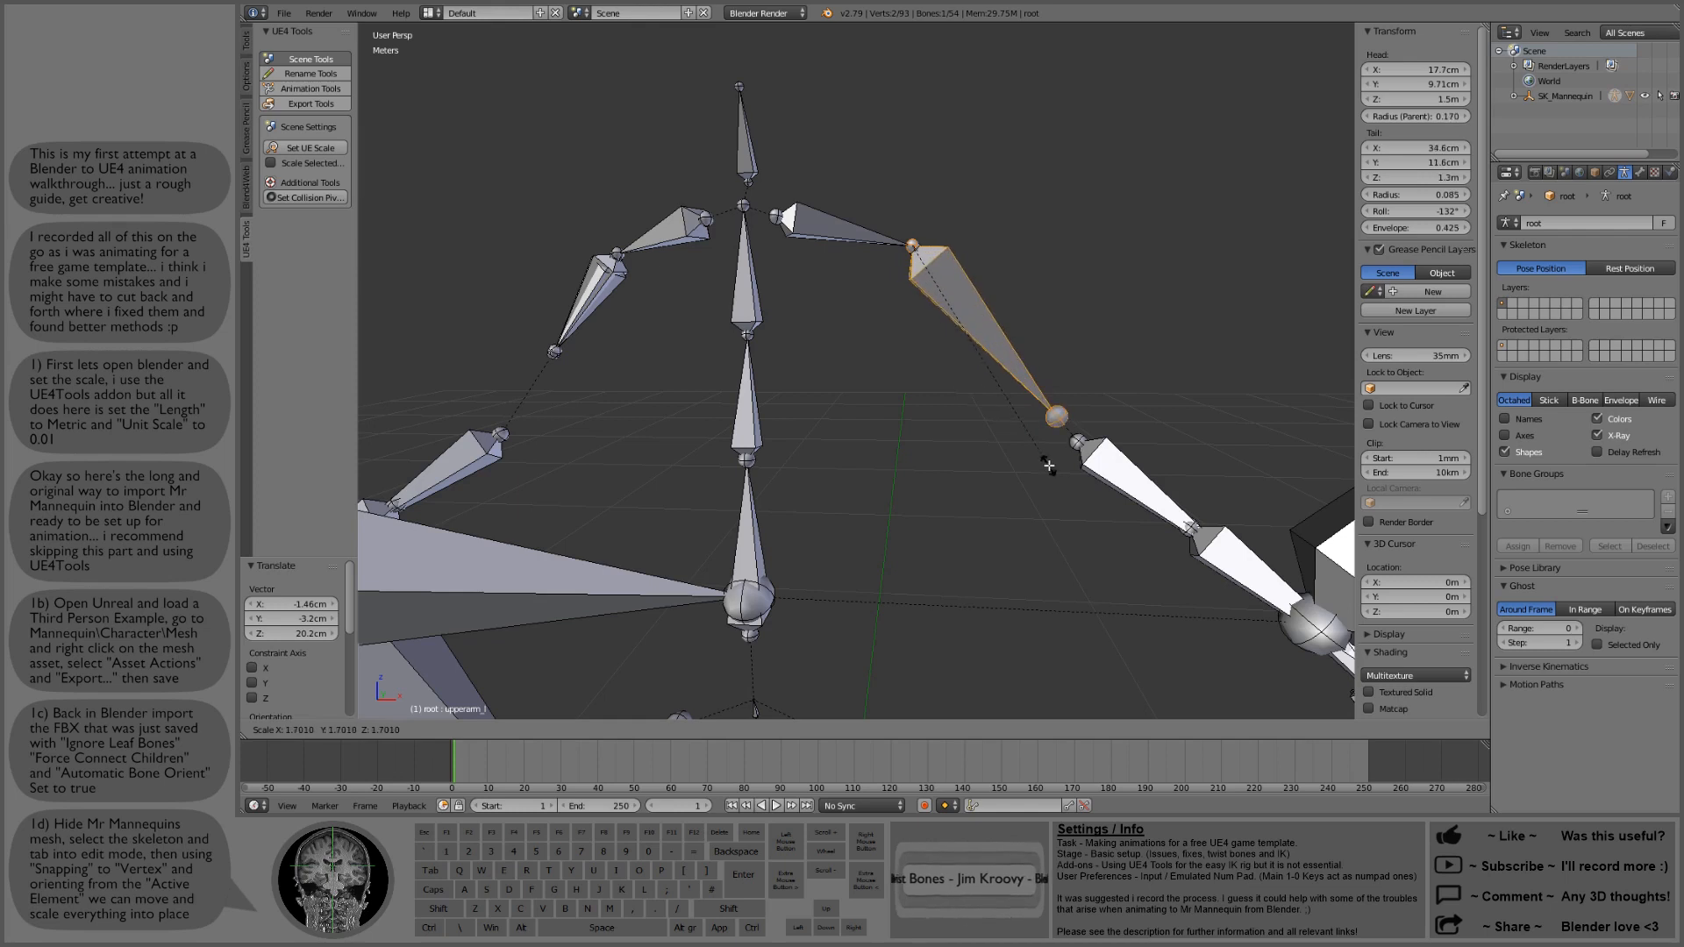
pyautogui.click(1038, 462)
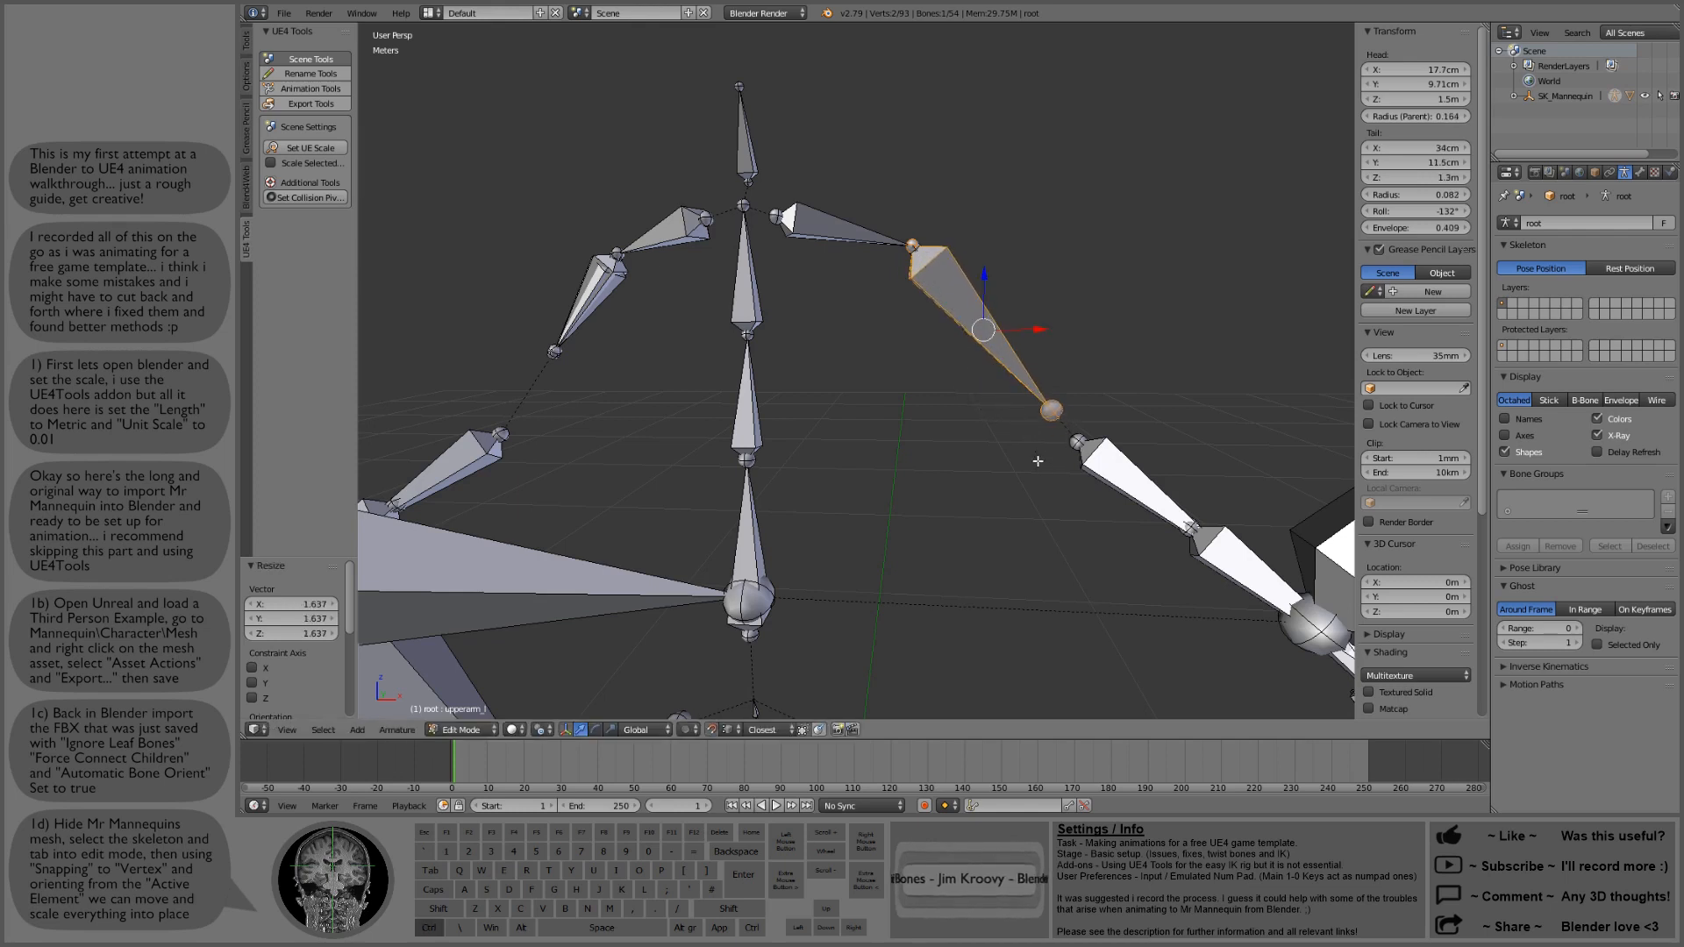
pyautogui.hotkey('ctrl', 'z')
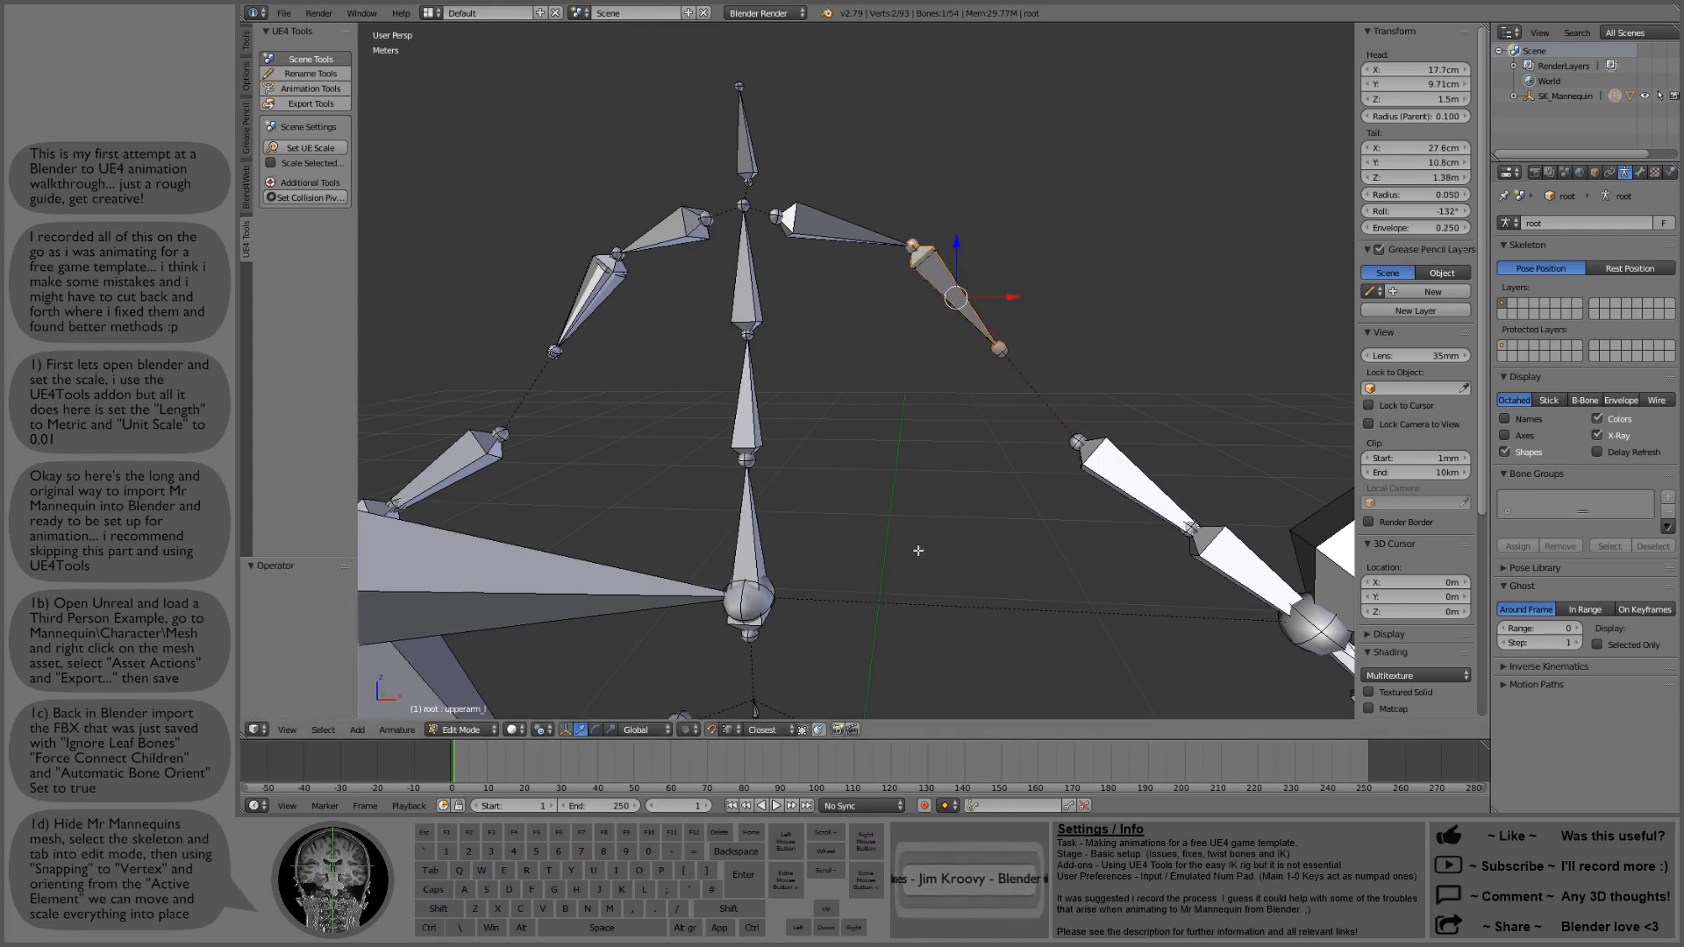
pyautogui.press('s')
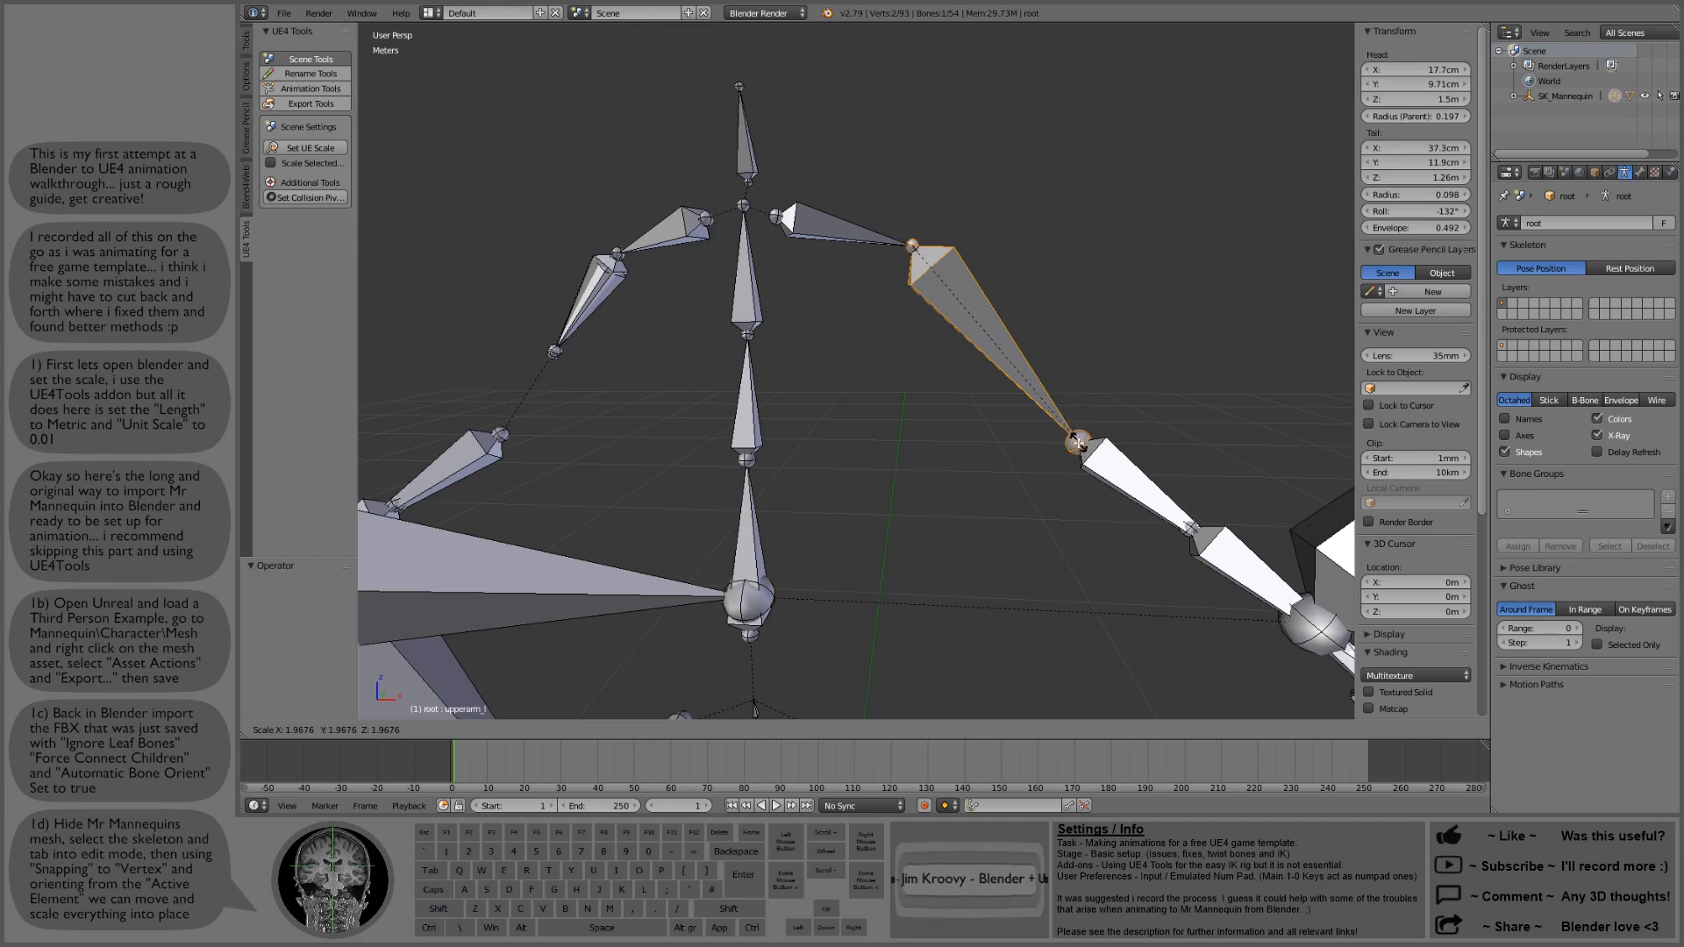
pyautogui.rightClick(1046, 441)
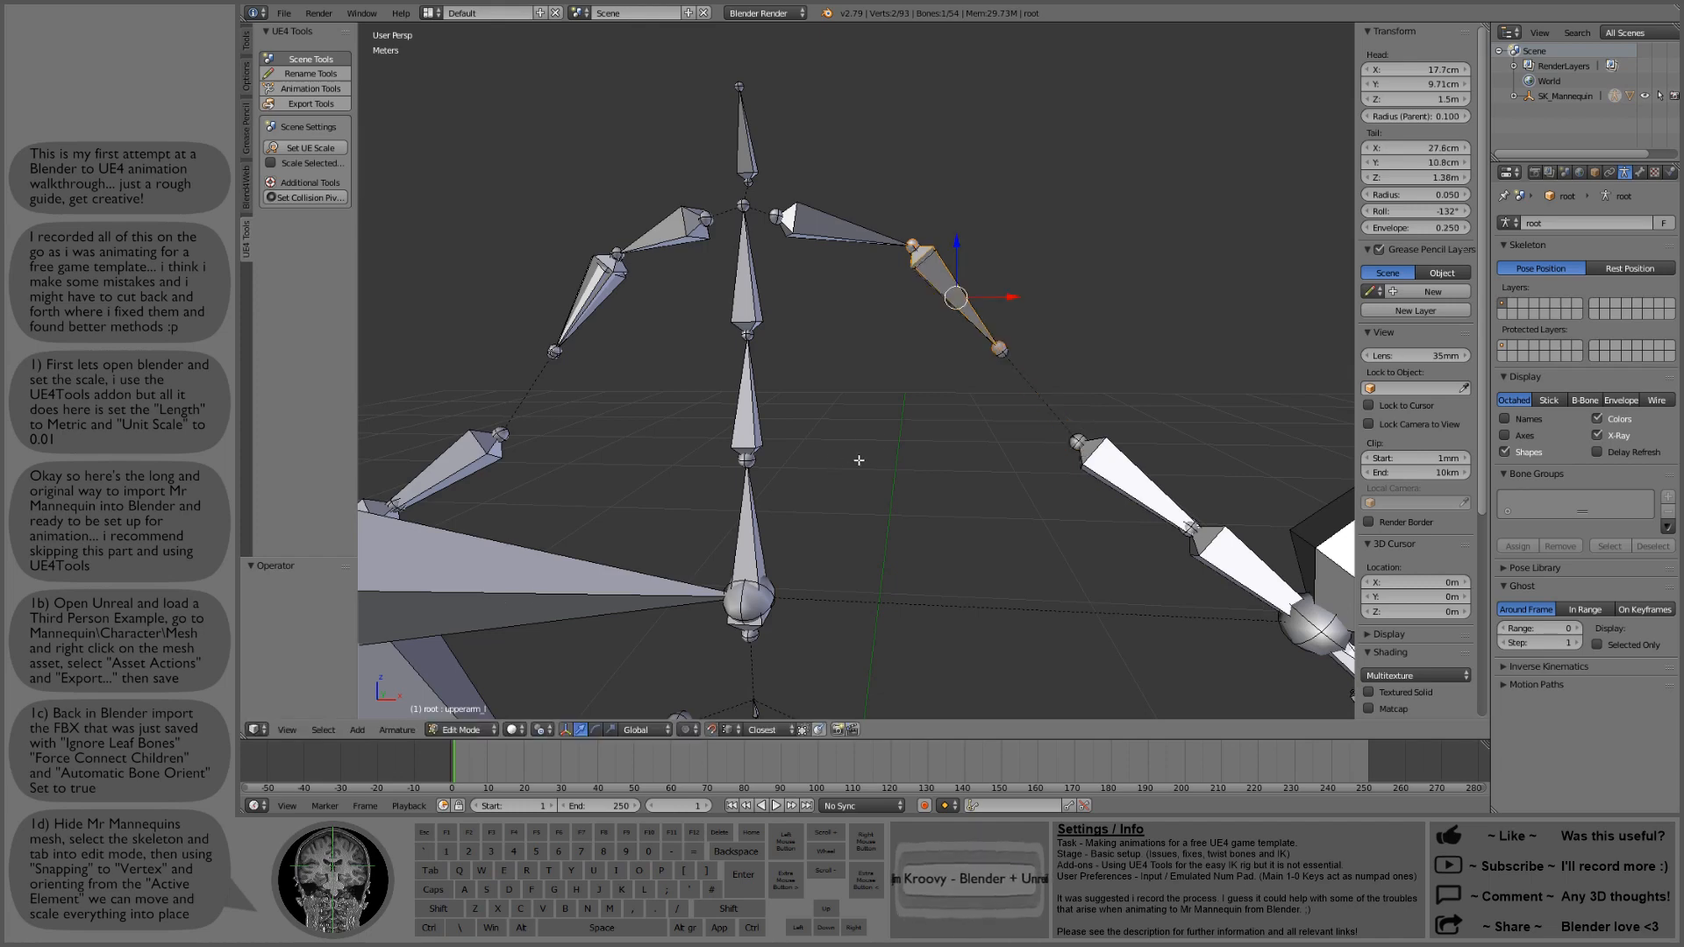
# Step: Examine the oversized IK hand bones around the skeleton, selecting ik_hand_gun and ik_hand_root in turn
pyautogui.moveTo(859, 460); pyautogui.dragTo(886, 444, button='middle')
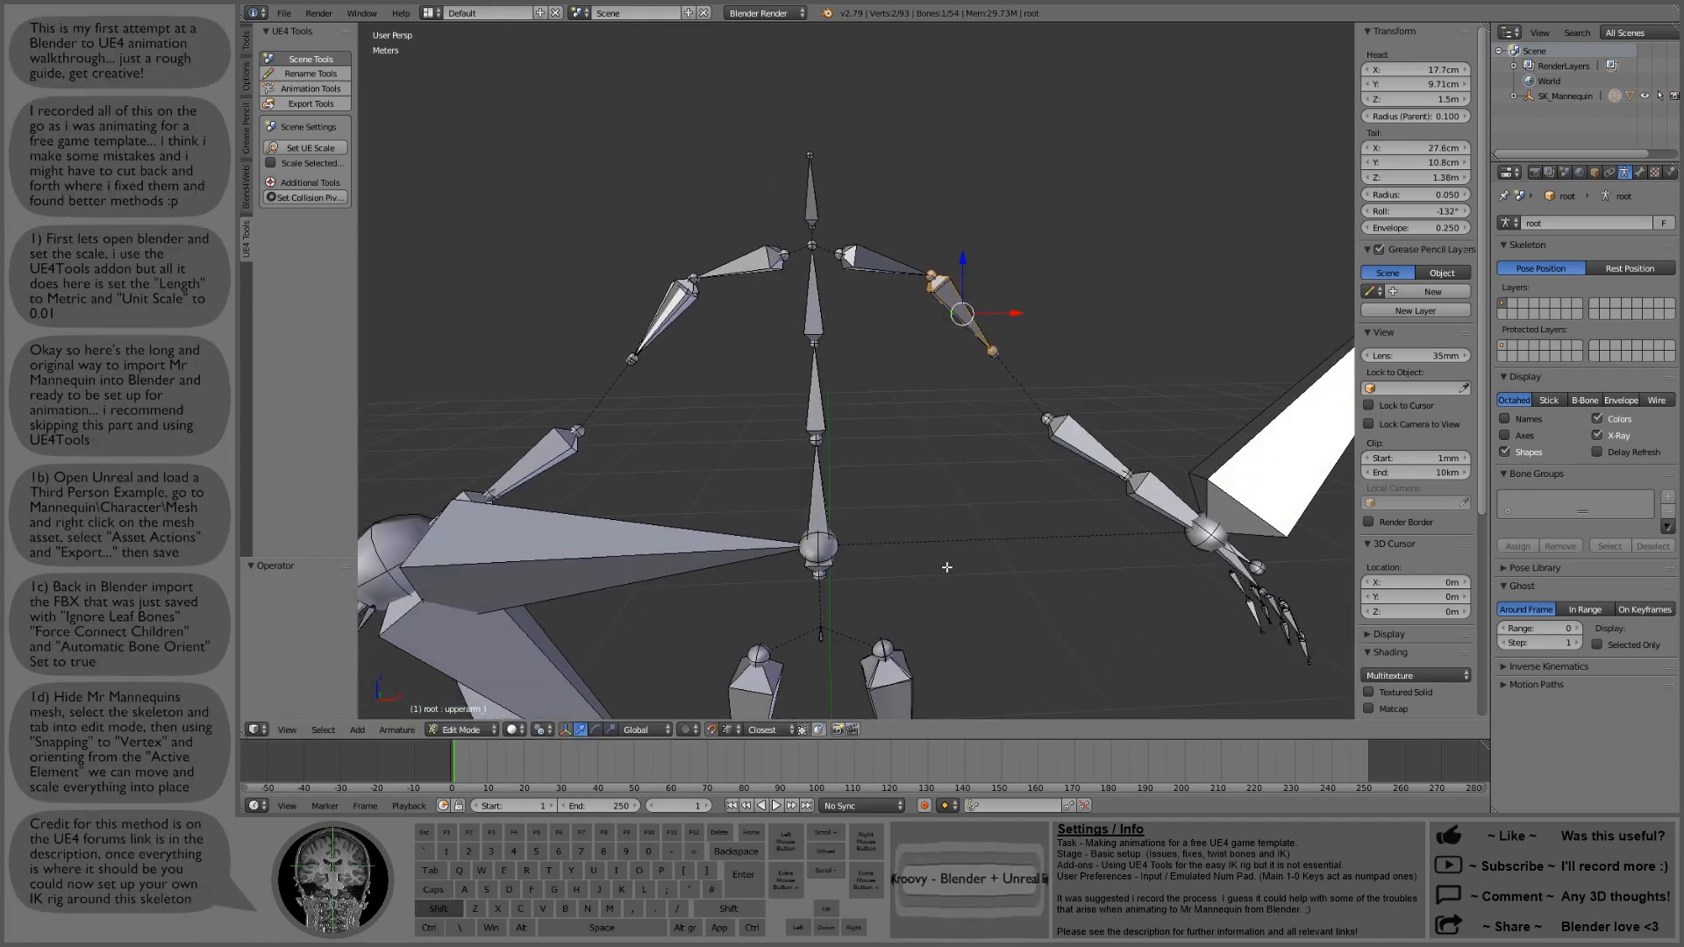
pyautogui.keyDown('shift'); pyautogui.moveTo(947, 568); pyautogui.dragTo(958, 405, button='middle'); pyautogui.keyUp('shift')
pyautogui.keyDown('ctrl'); pyautogui.scroll(-2, 959, 405); pyautogui.keyUp('ctrl')
pyautogui.keyDown('ctrl'); pyautogui.scroll(1, 959, 405); pyautogui.keyUp('ctrl')
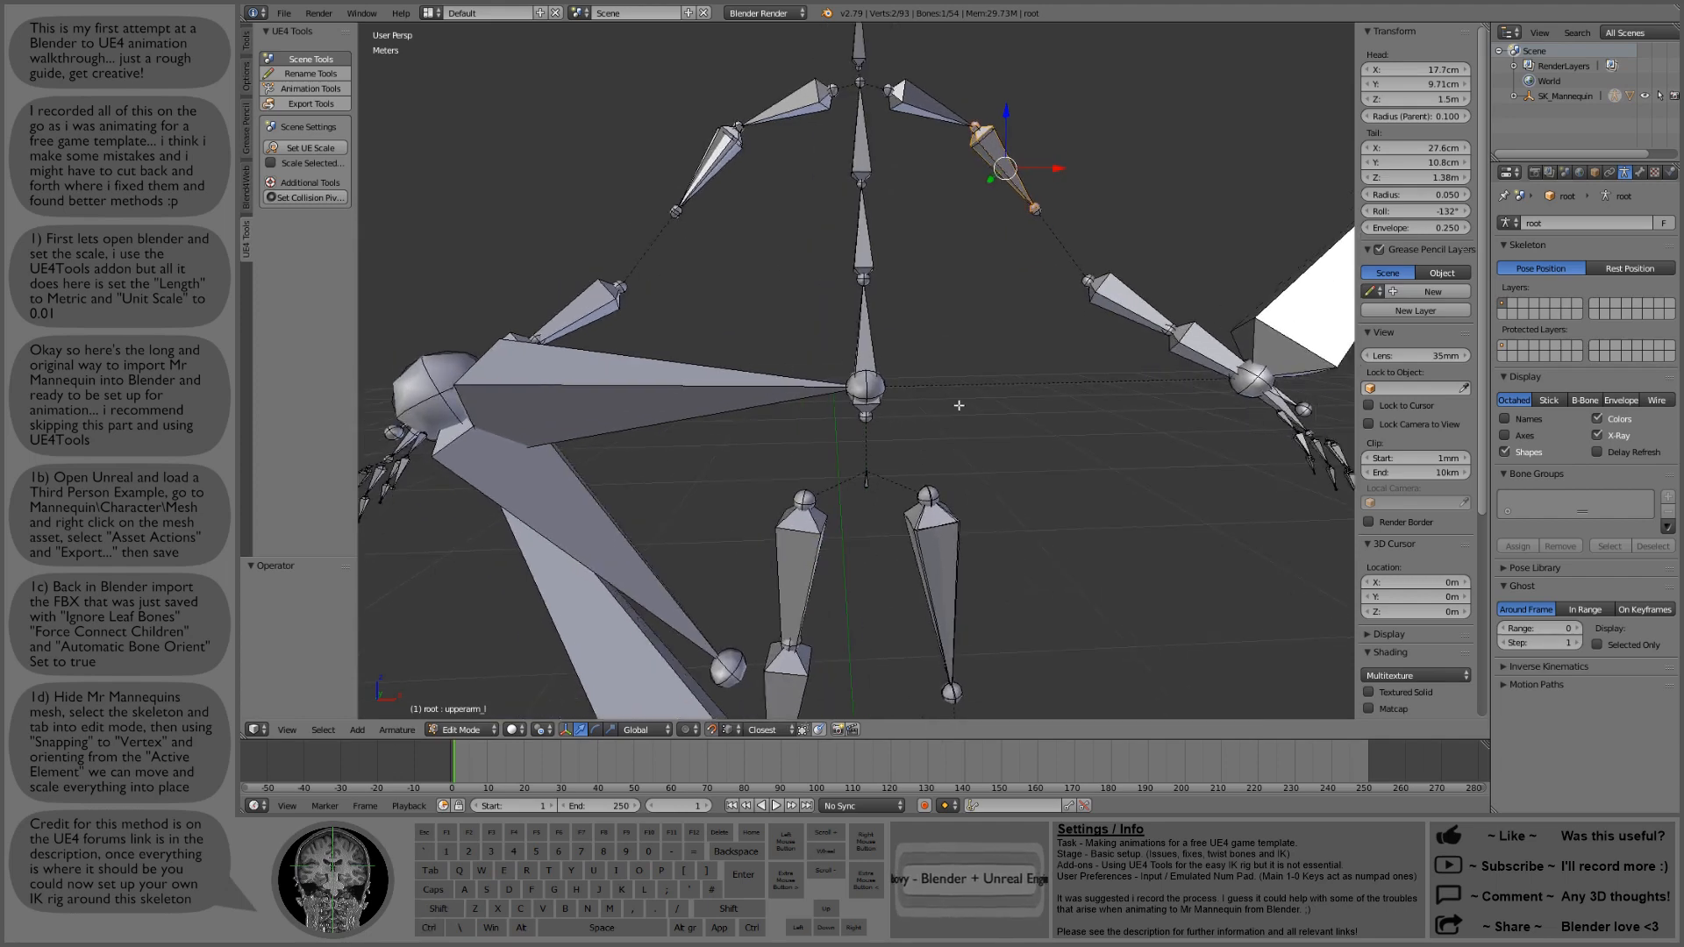
pyautogui.scroll(-3, 959, 405)
pyautogui.rightClick(1129, 336)
pyautogui.rightClick(748, 386)
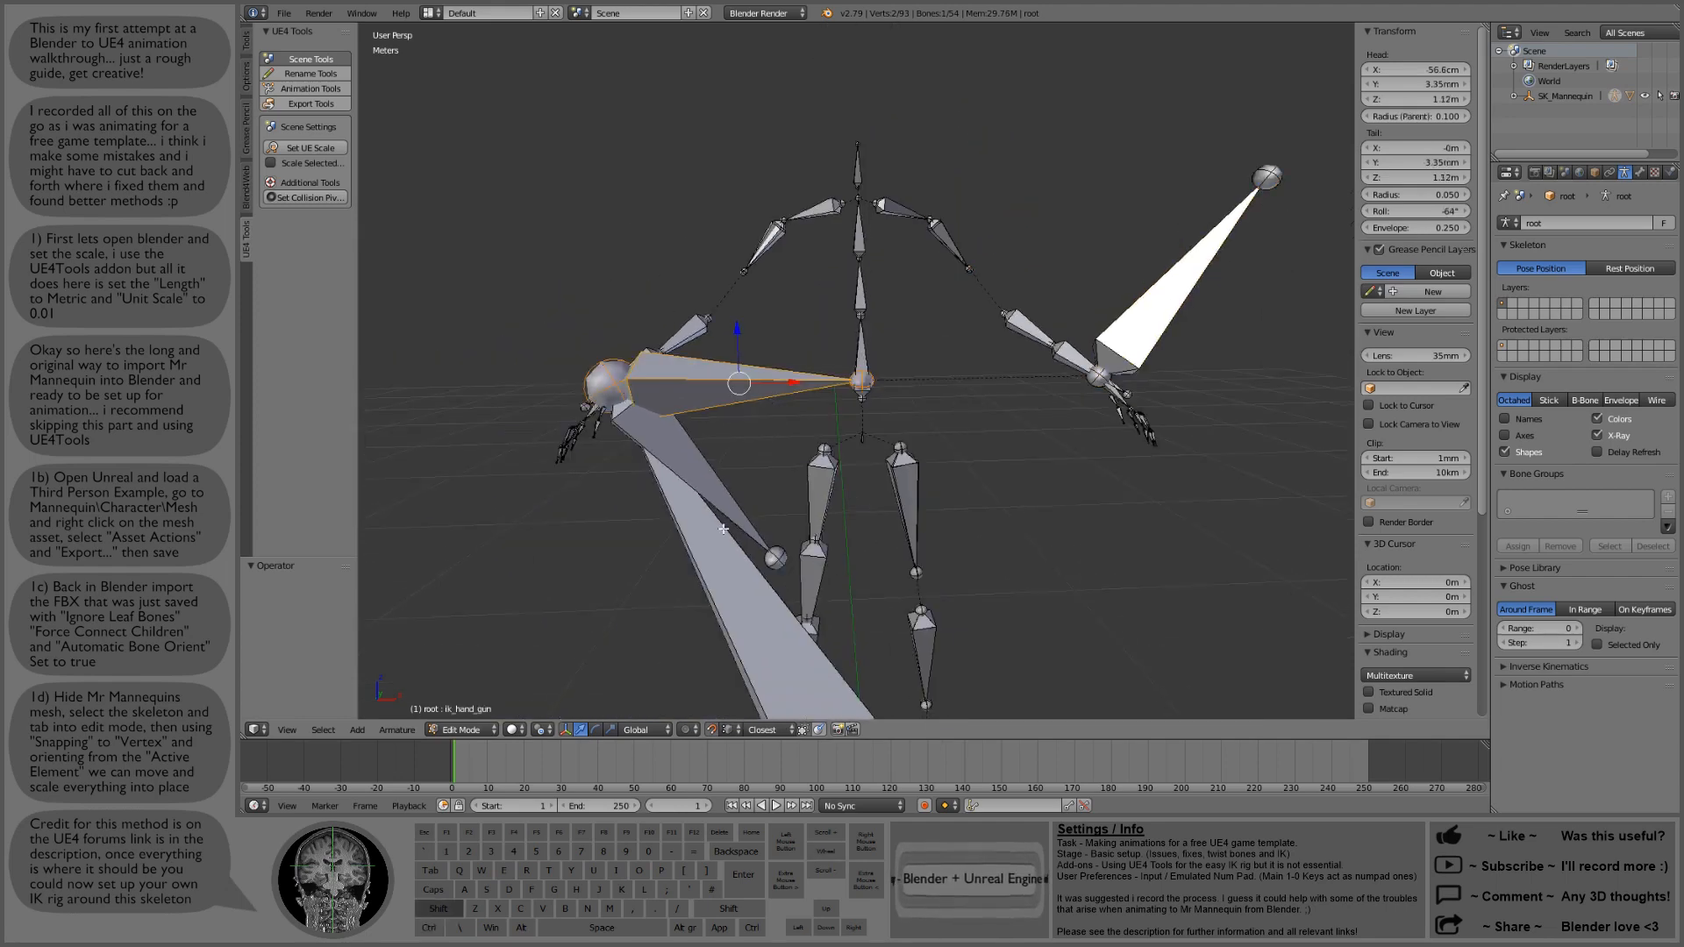
pyautogui.keyDown('shift'); pyautogui.moveTo(724, 530); pyautogui.dragTo(715, 316, button='middle'); pyautogui.keyUp('shift')
pyautogui.rightClick(715, 314)
pyautogui.rightClick(722, 432)
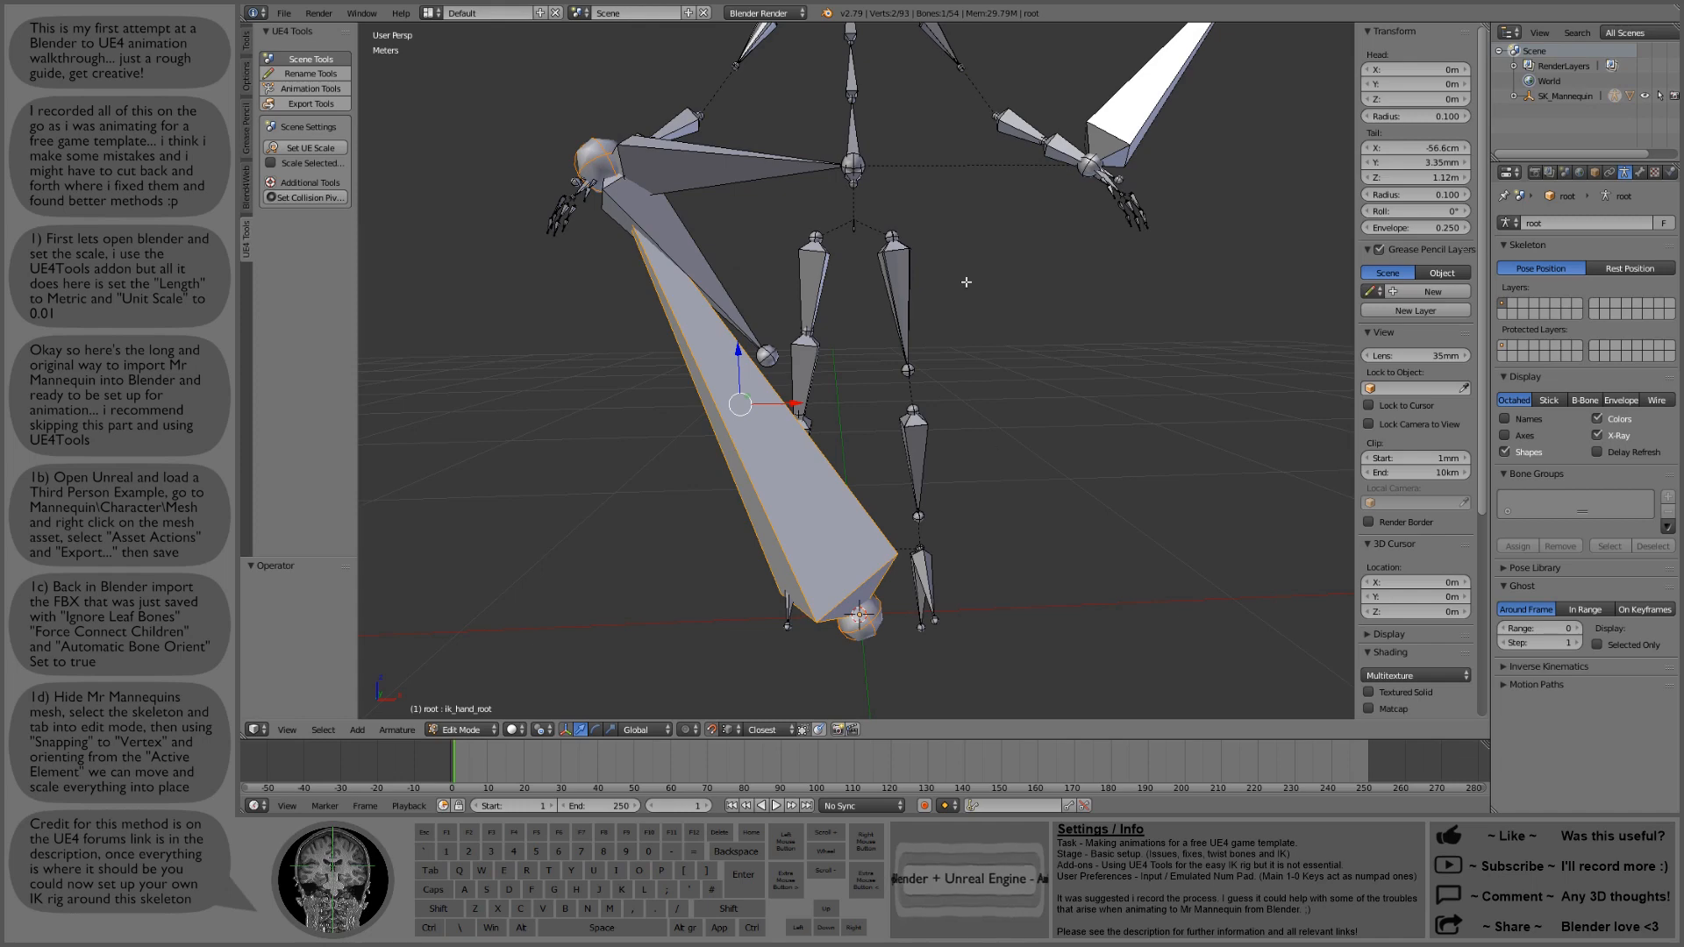
pyautogui.moveTo(965, 282); pyautogui.dragTo(951, 368, button='middle')
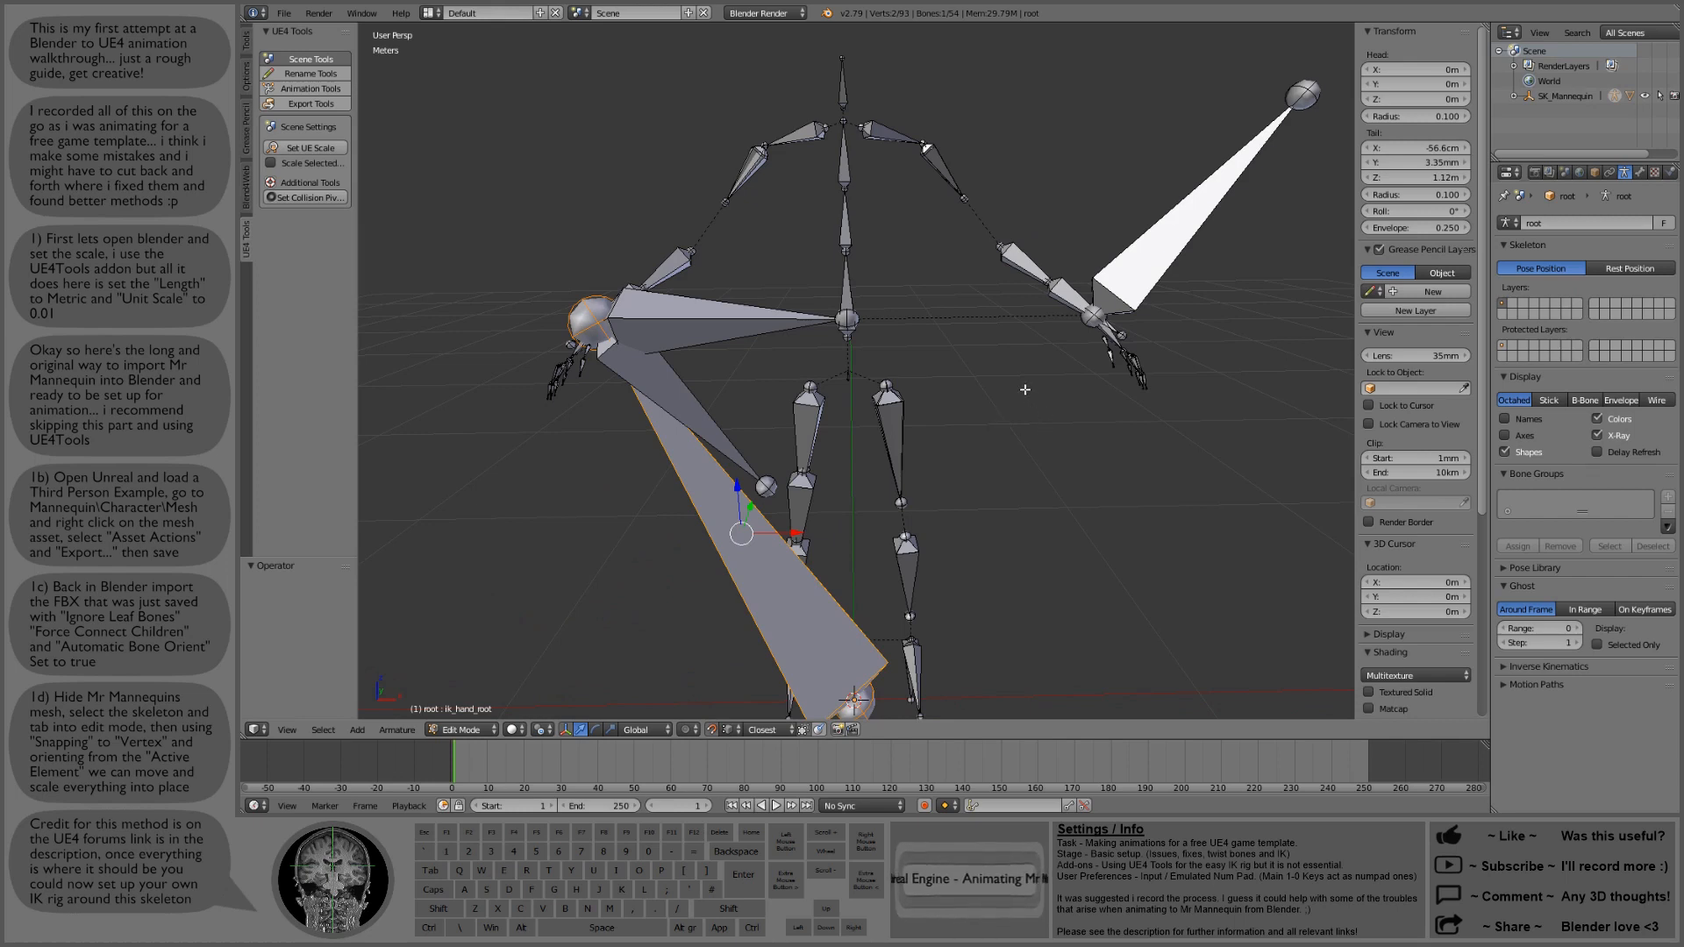
# Step: Leave edit mode, unhide the mannequin mesh and move it together with the skeleton to another, hidden layer
pyautogui.press('Tab')
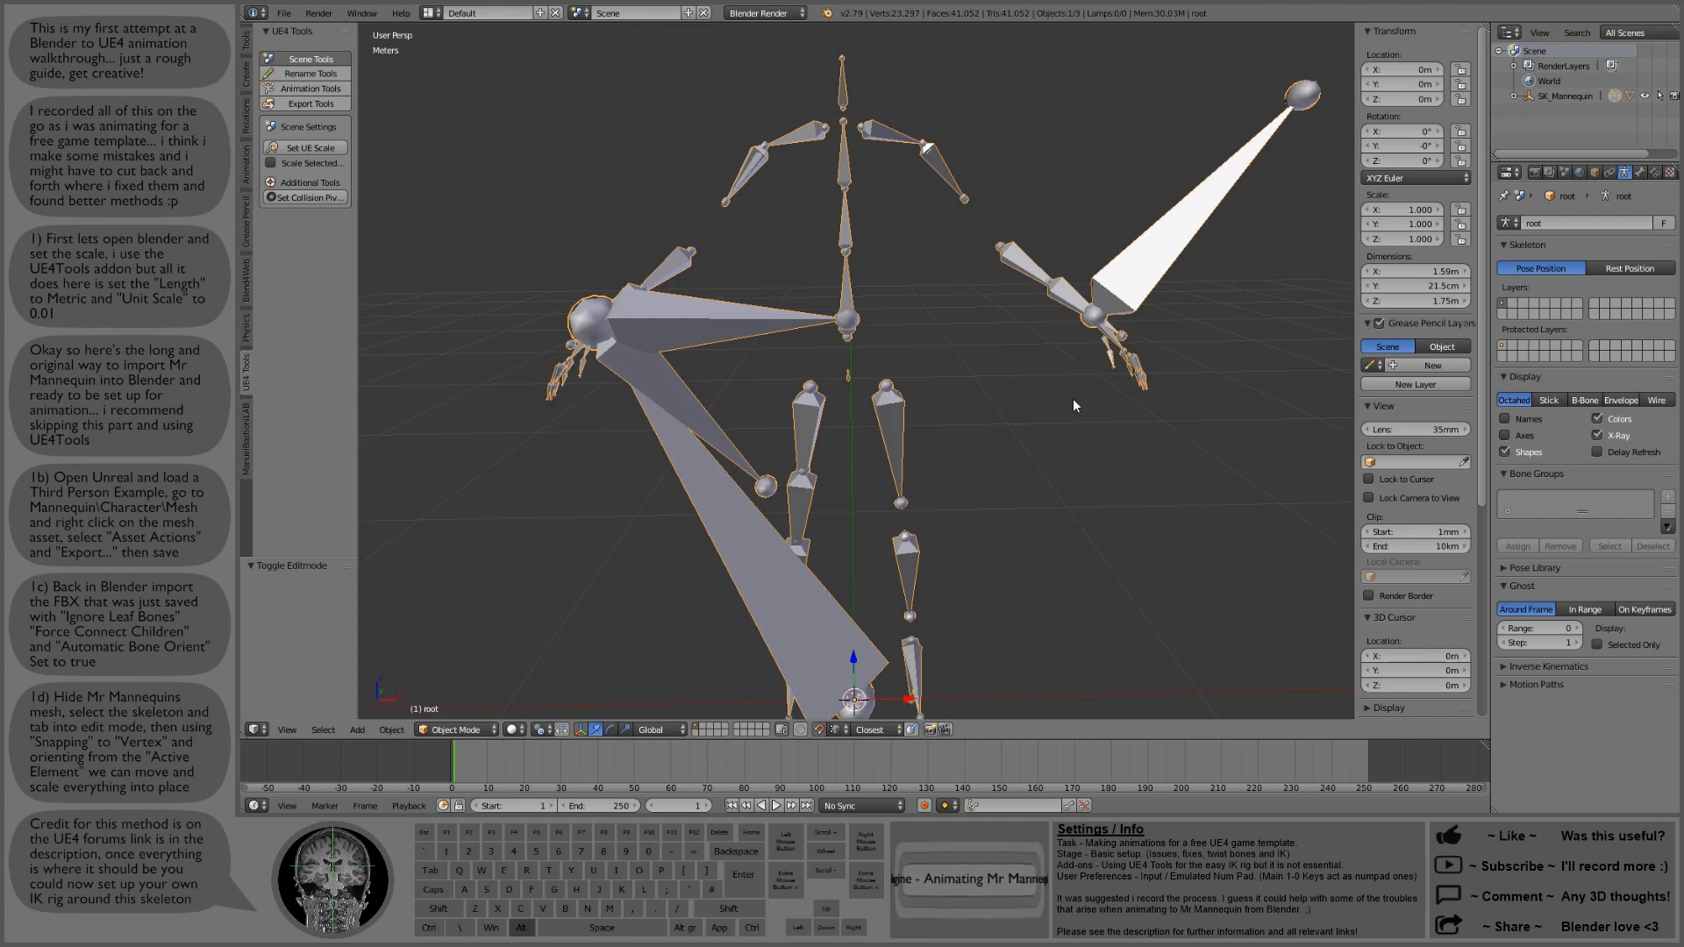
pyautogui.hotkey('alt', 'h')
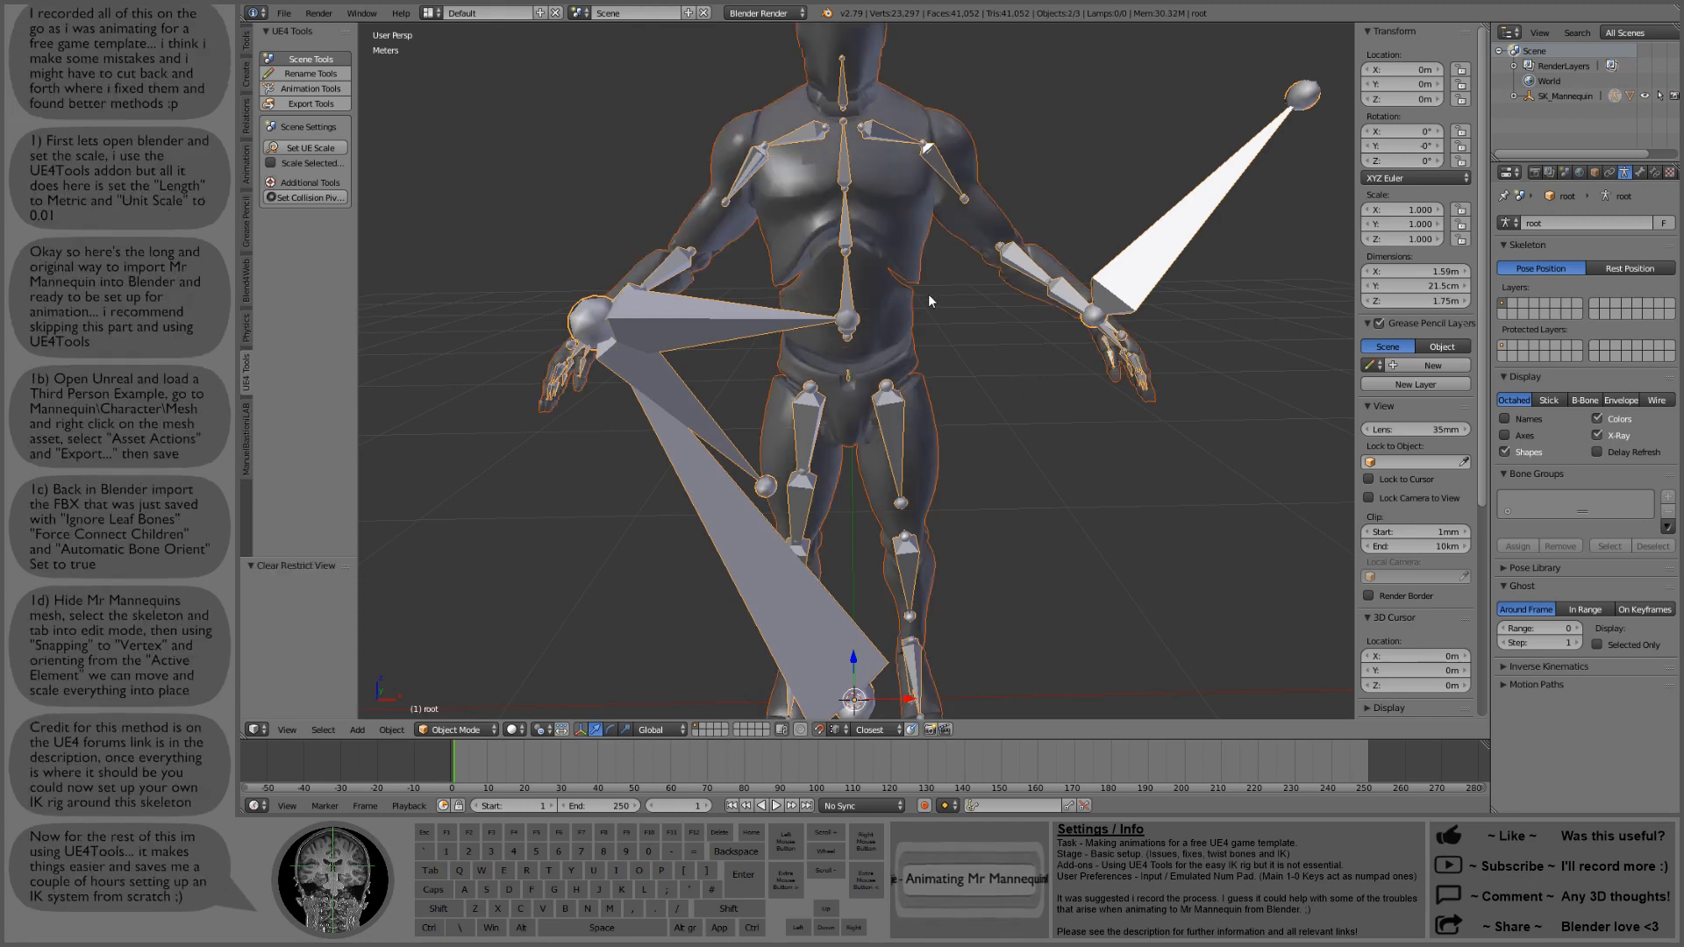
pyautogui.press('m')
pyautogui.click(1059, 326)
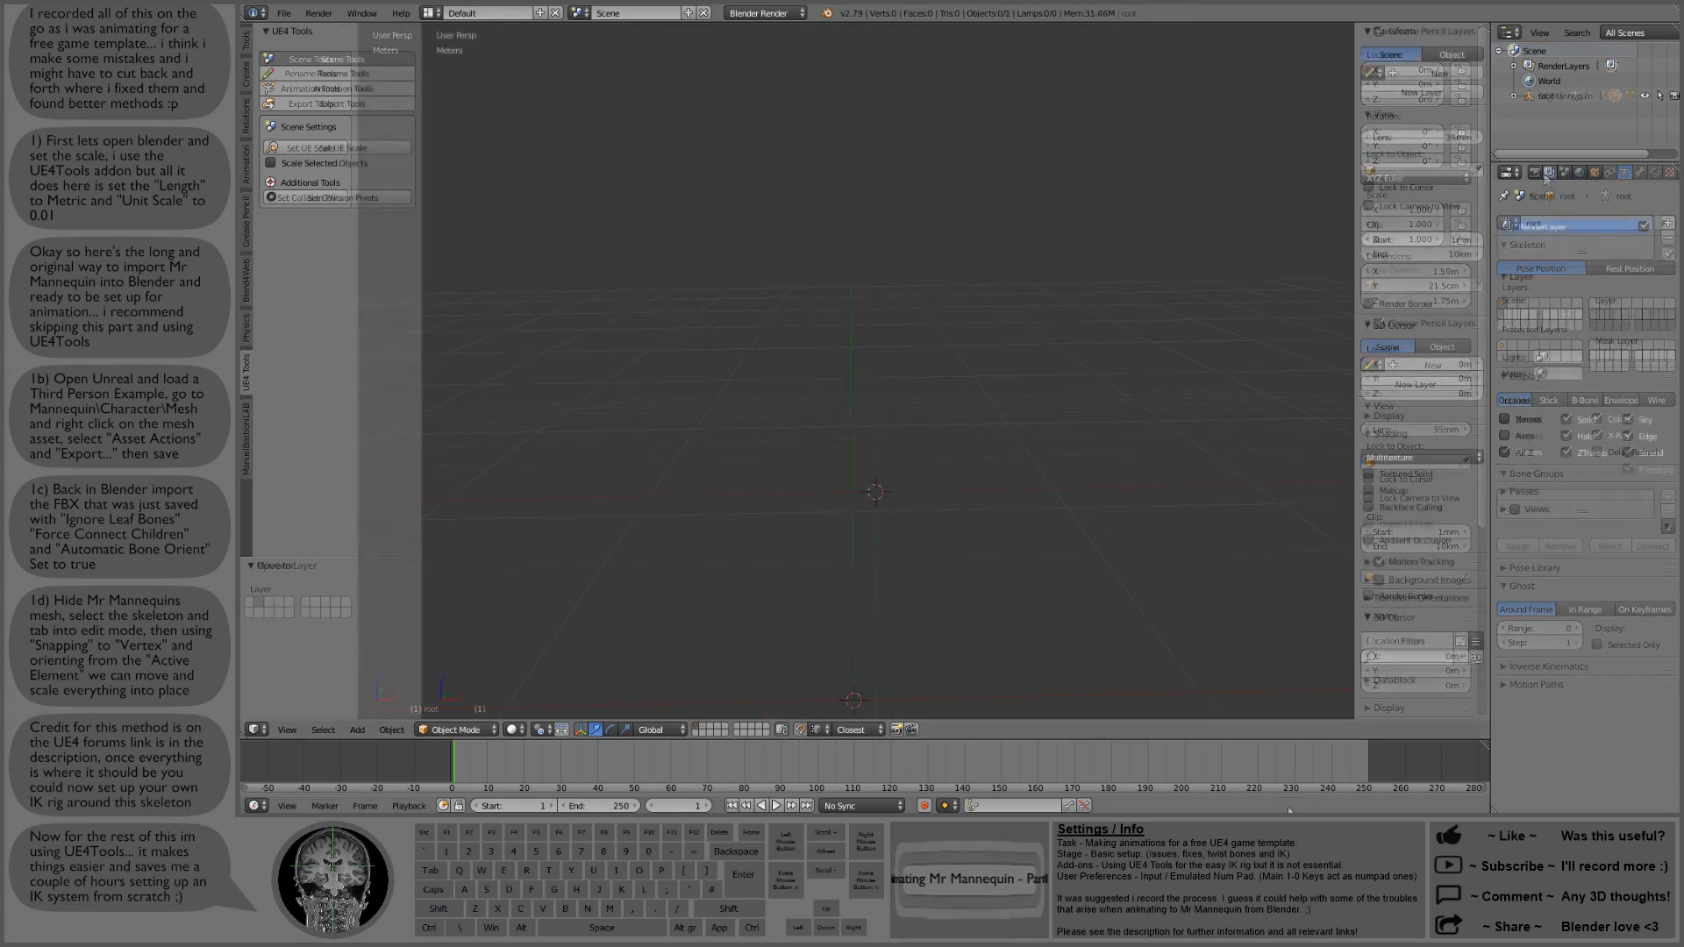
# Step: Append the UE4Tools hero rig with the custom name HeroTPP and the hero mesh included
pyautogui.click(354, 88)
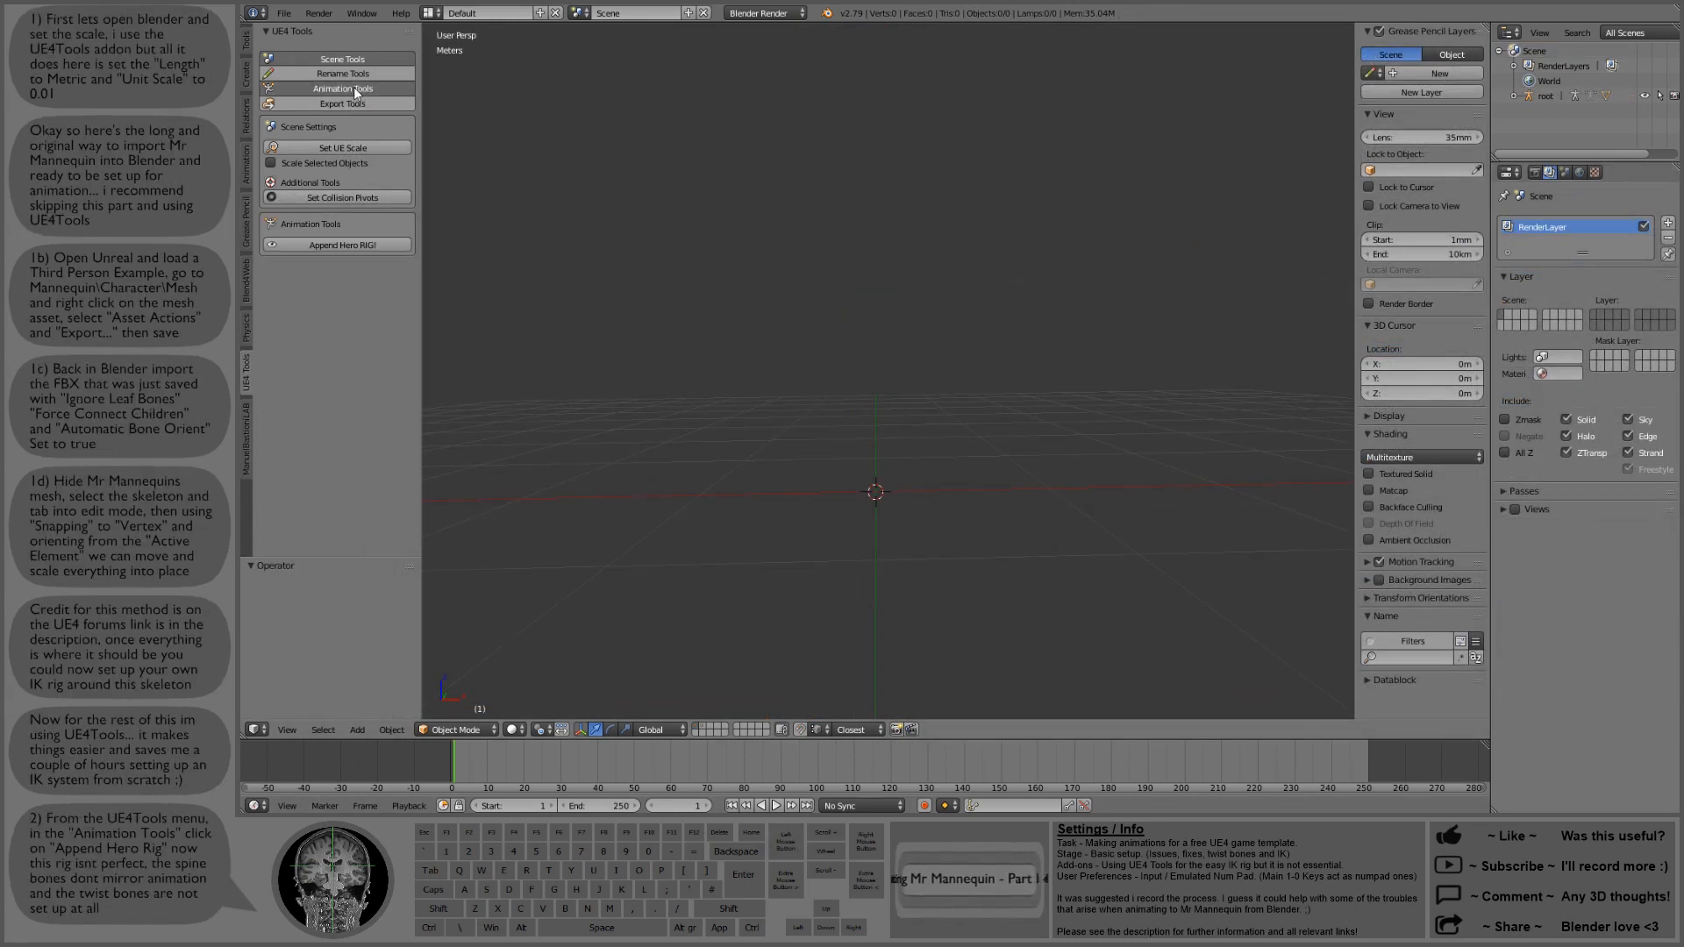
pyautogui.click(383, 243)
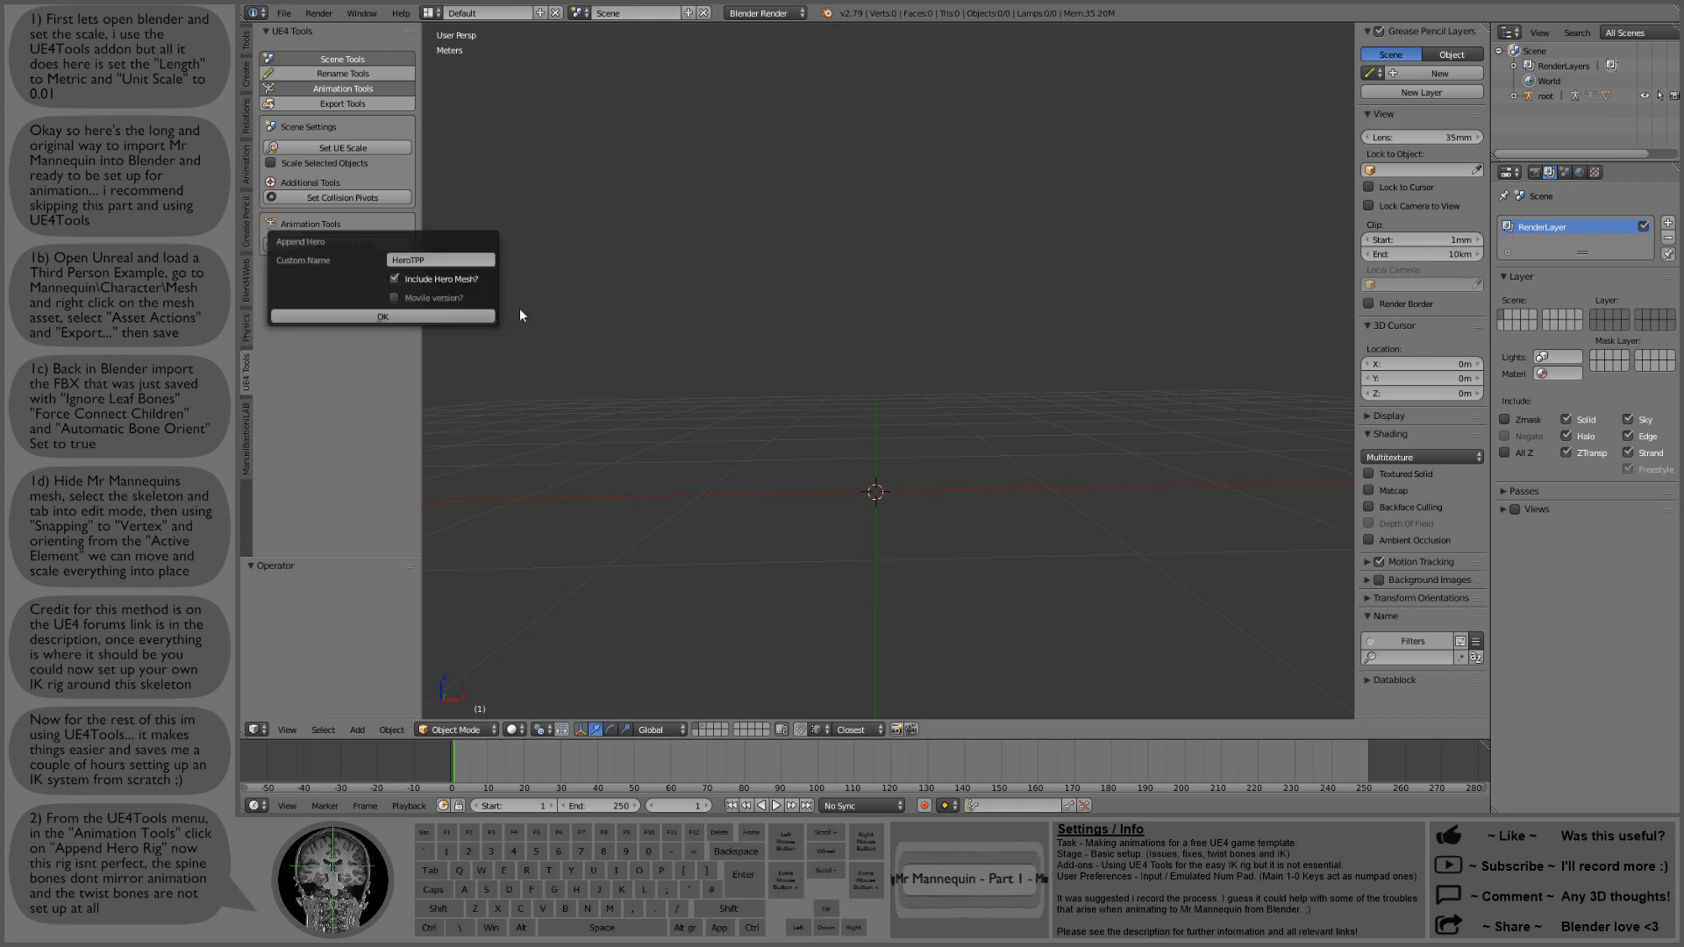
pyautogui.click(402, 317)
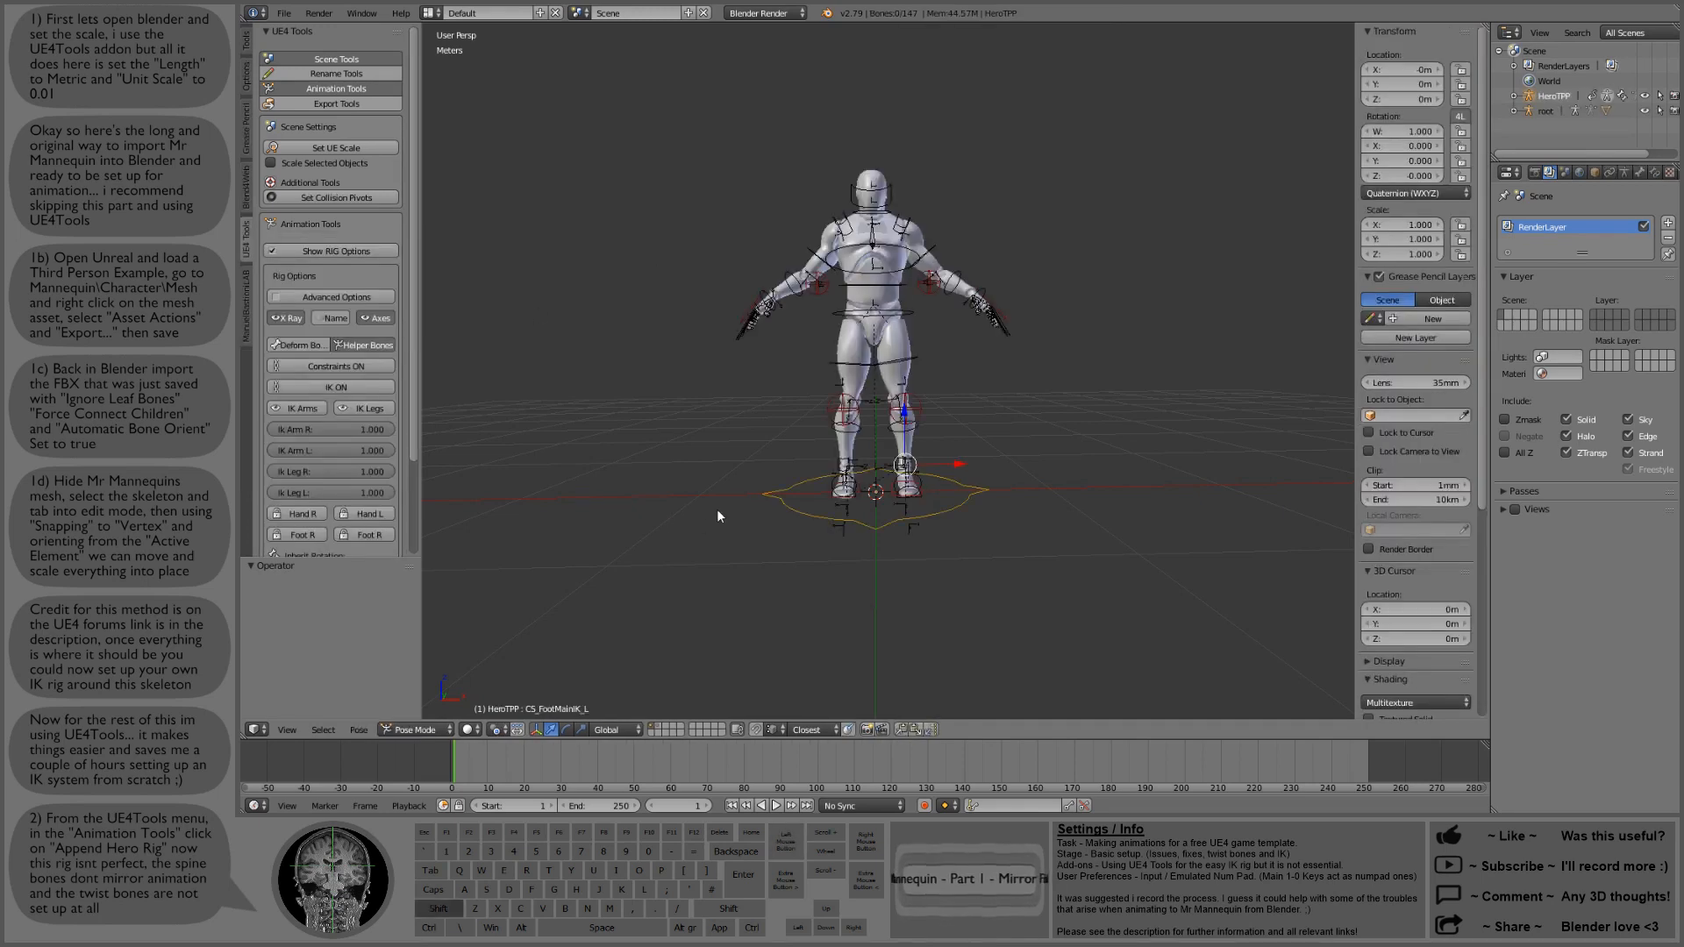
# Step: Raise the CS_ik_hand_l control about 44.8 cm along global Z and shift it freely about 7.7 cm towards the body
pyautogui.keyDown('shift'); pyautogui.moveTo(717, 516); pyautogui.dragTo(737, 505, button='middle'); pyautogui.keyUp('shift')
pyautogui.scroll(3, 947, 419)
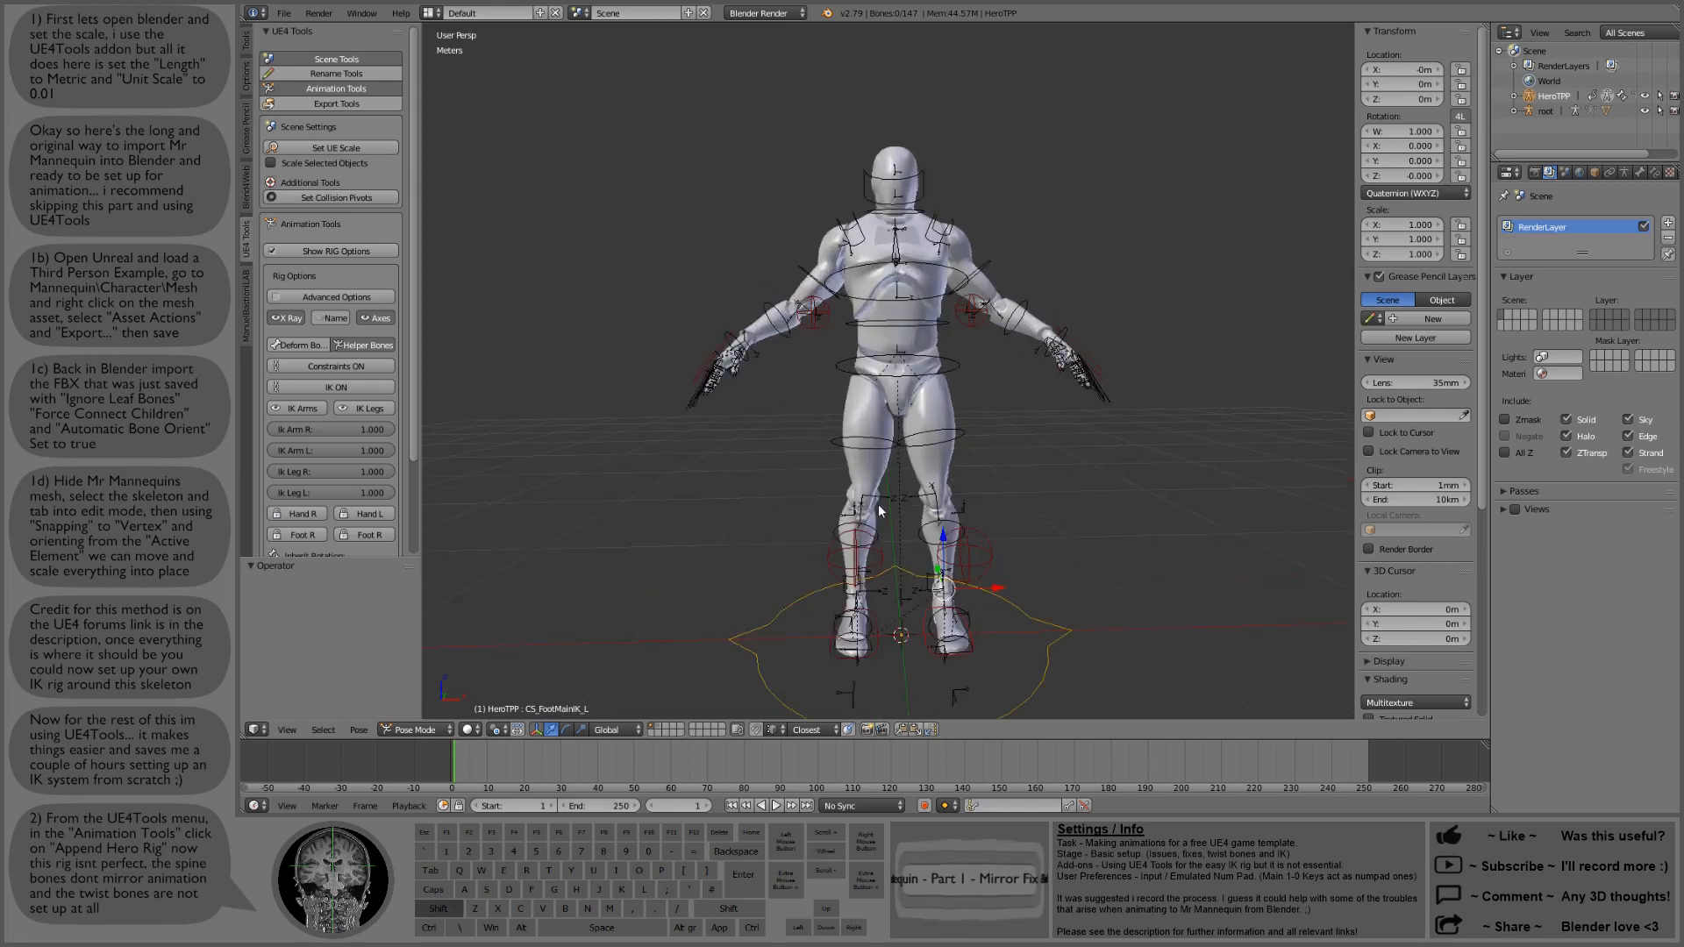
pyautogui.keyDown('shift'); pyautogui.scroll(-3, 1053, 521); pyautogui.keyUp('shift')
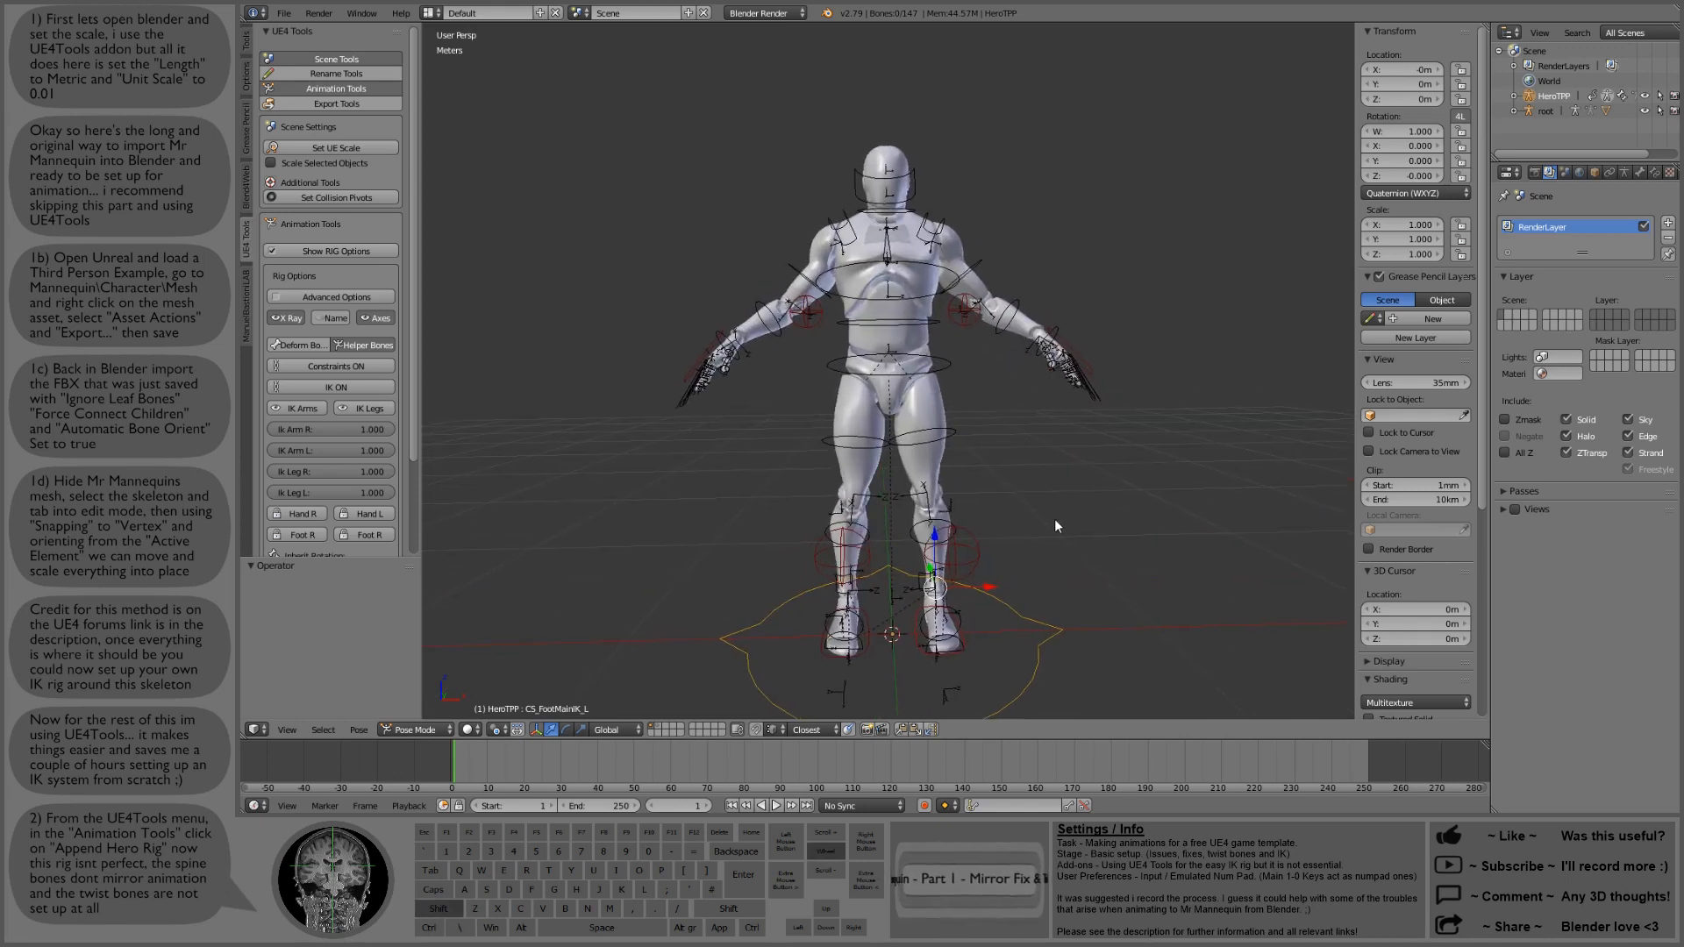
pyautogui.rightClick(1079, 361)
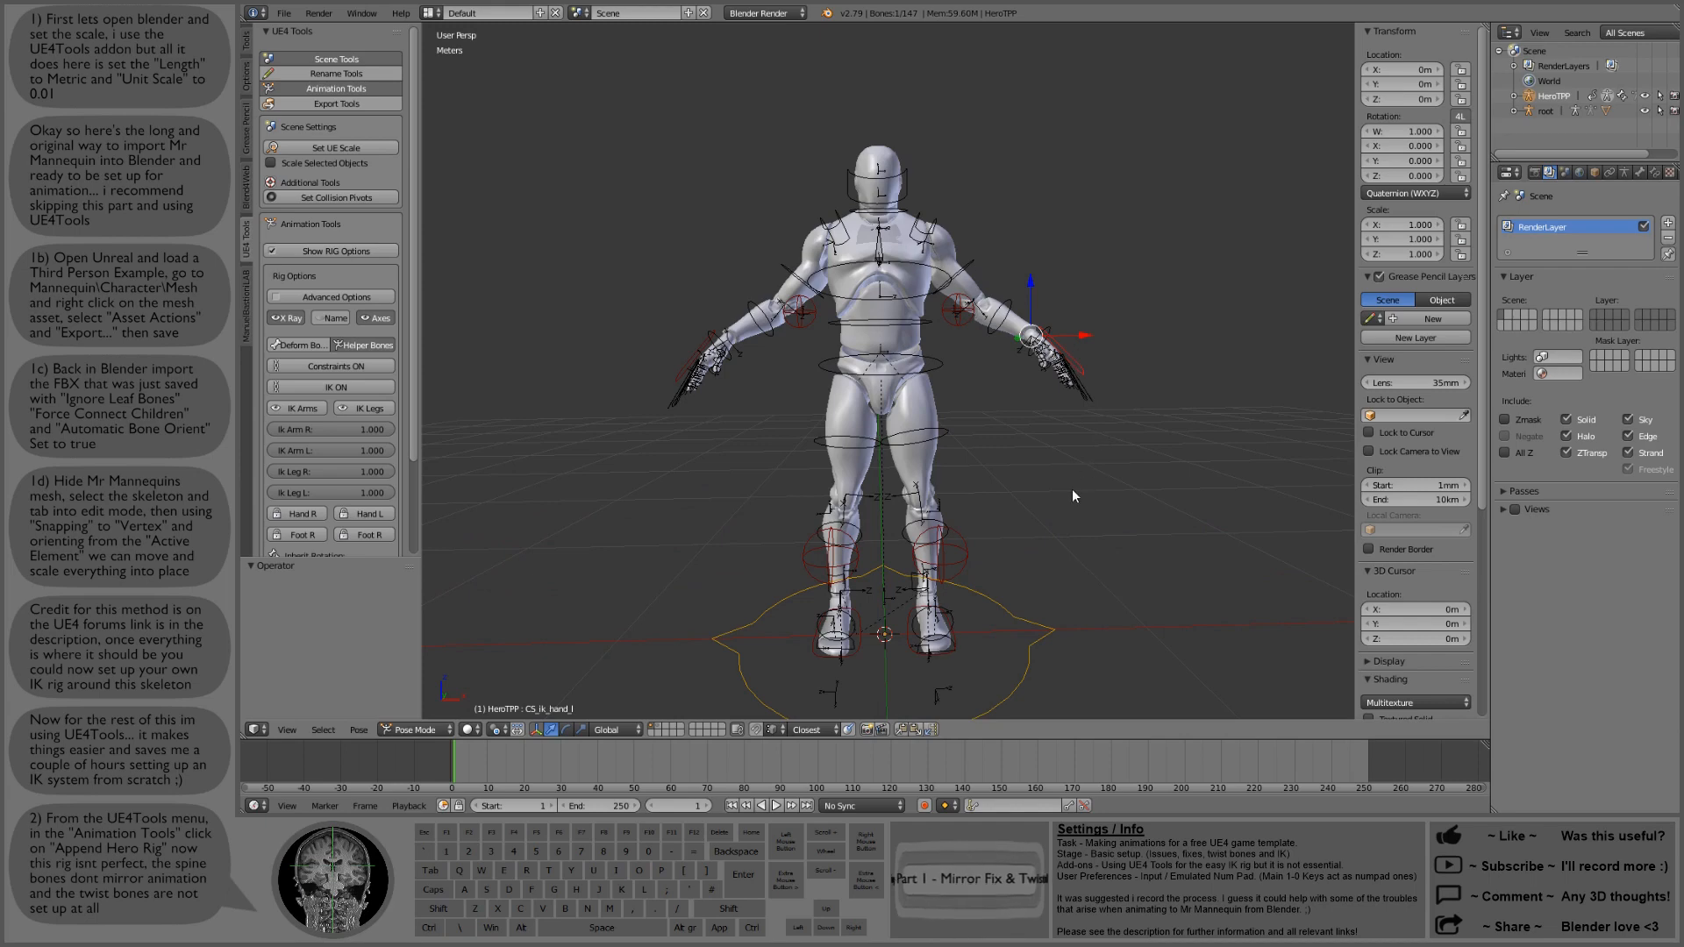
pyautogui.press('g')
pyautogui.press('z')
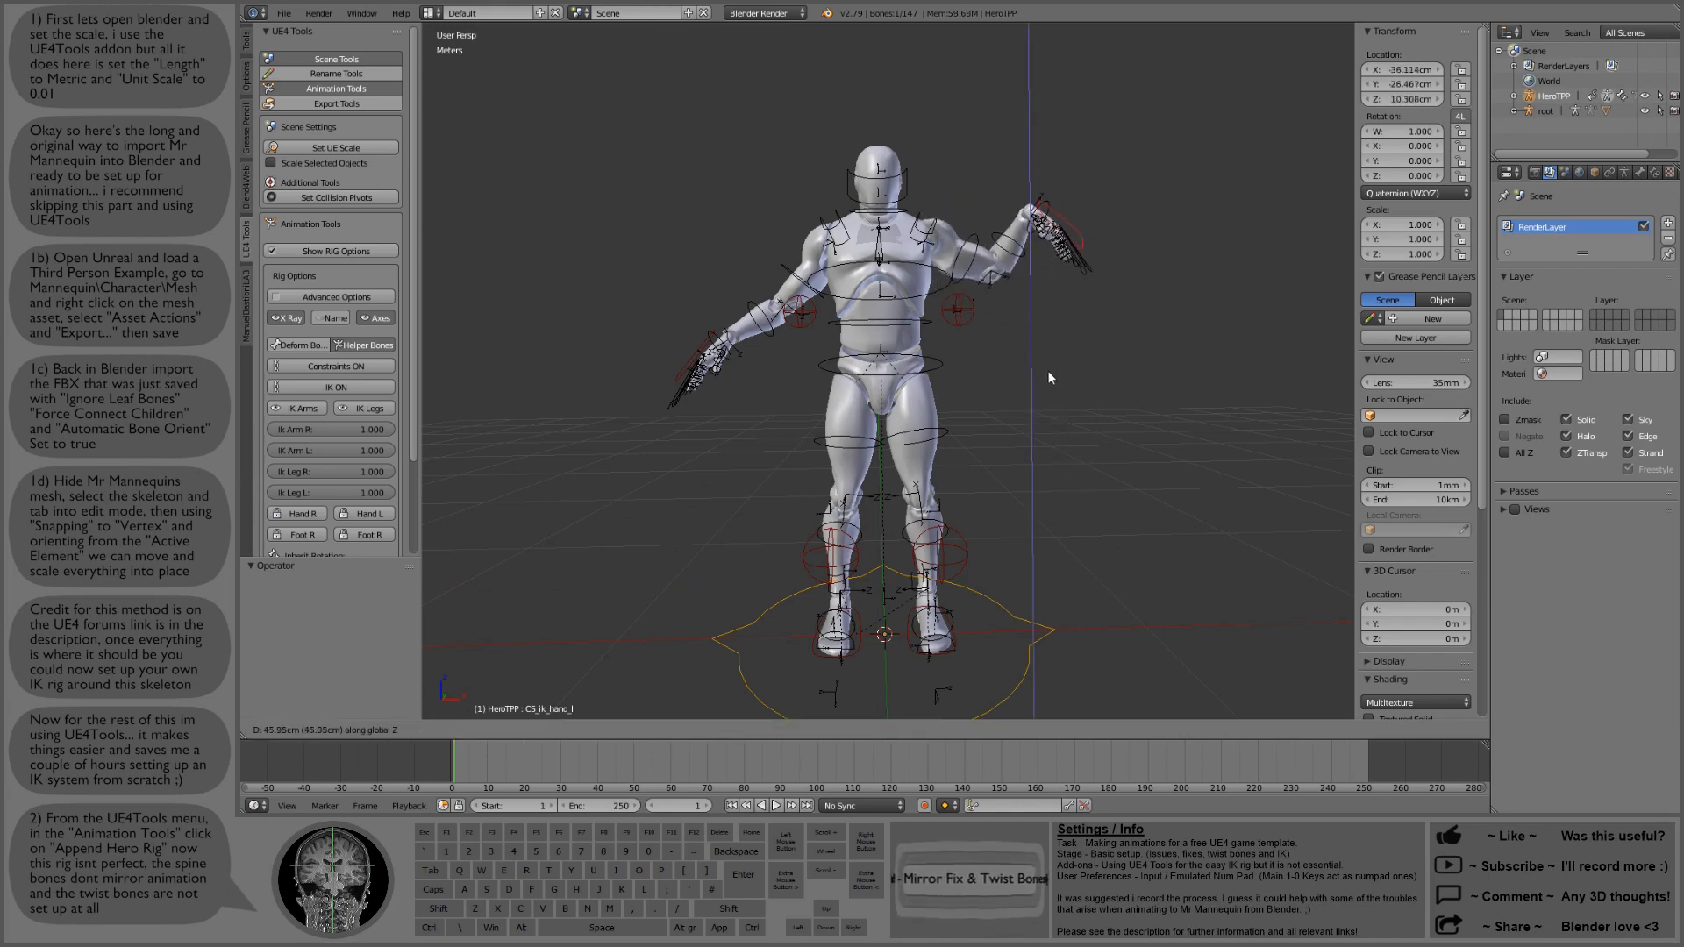
pyautogui.click(1049, 373)
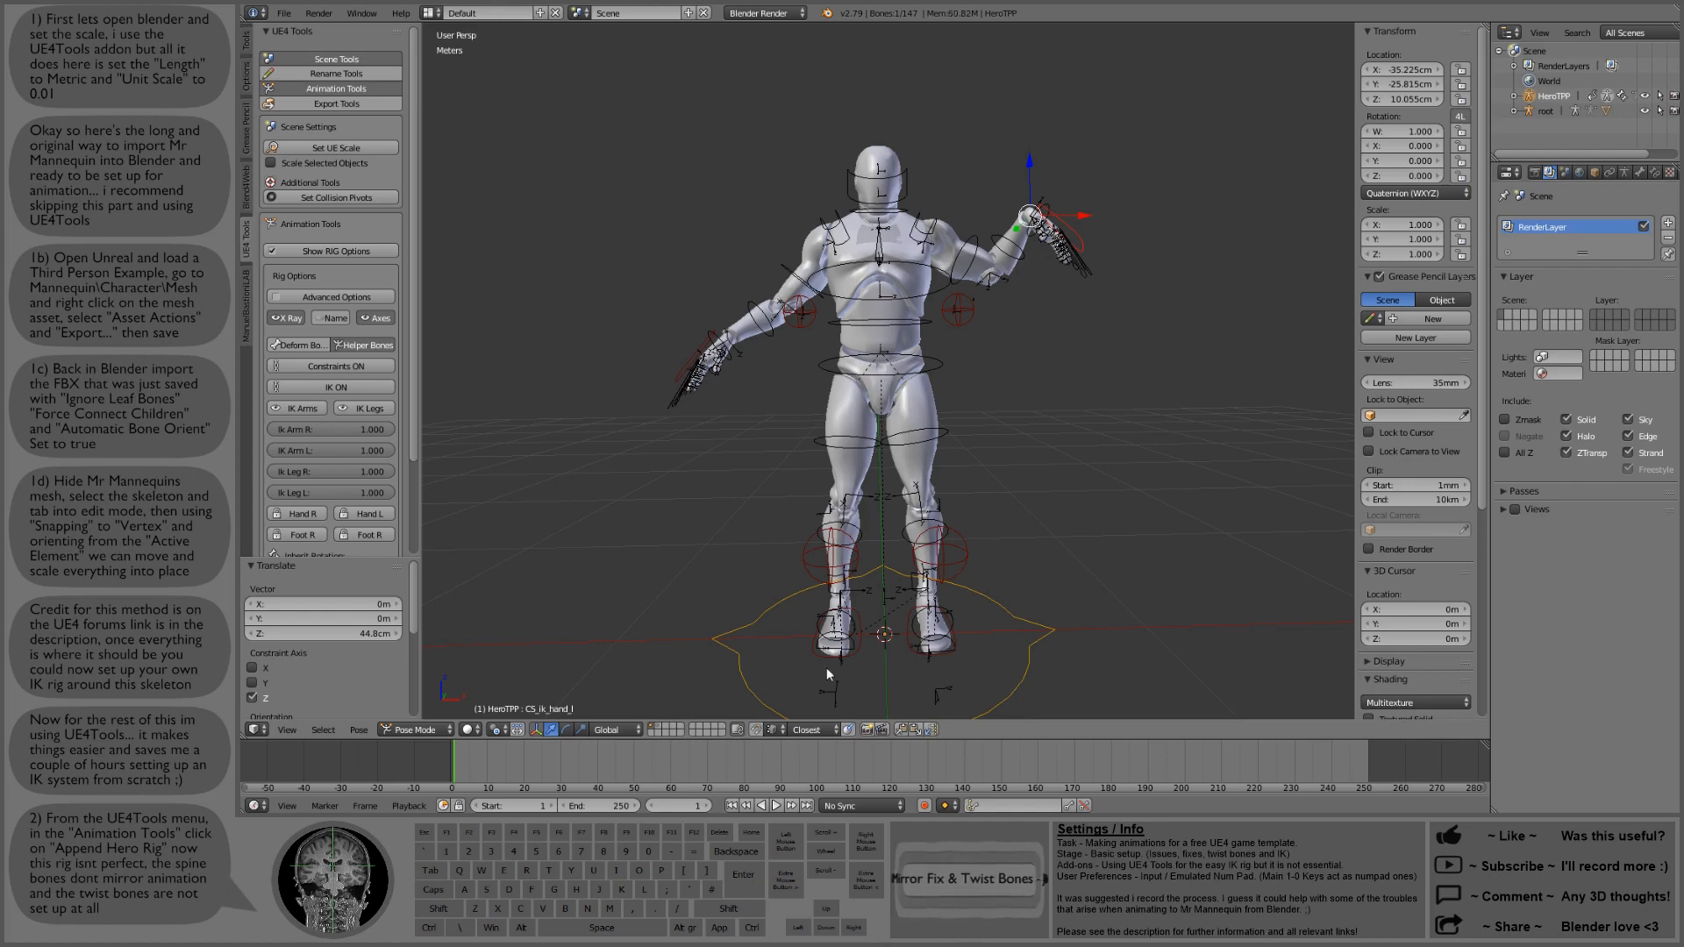
pyautogui.press('g')
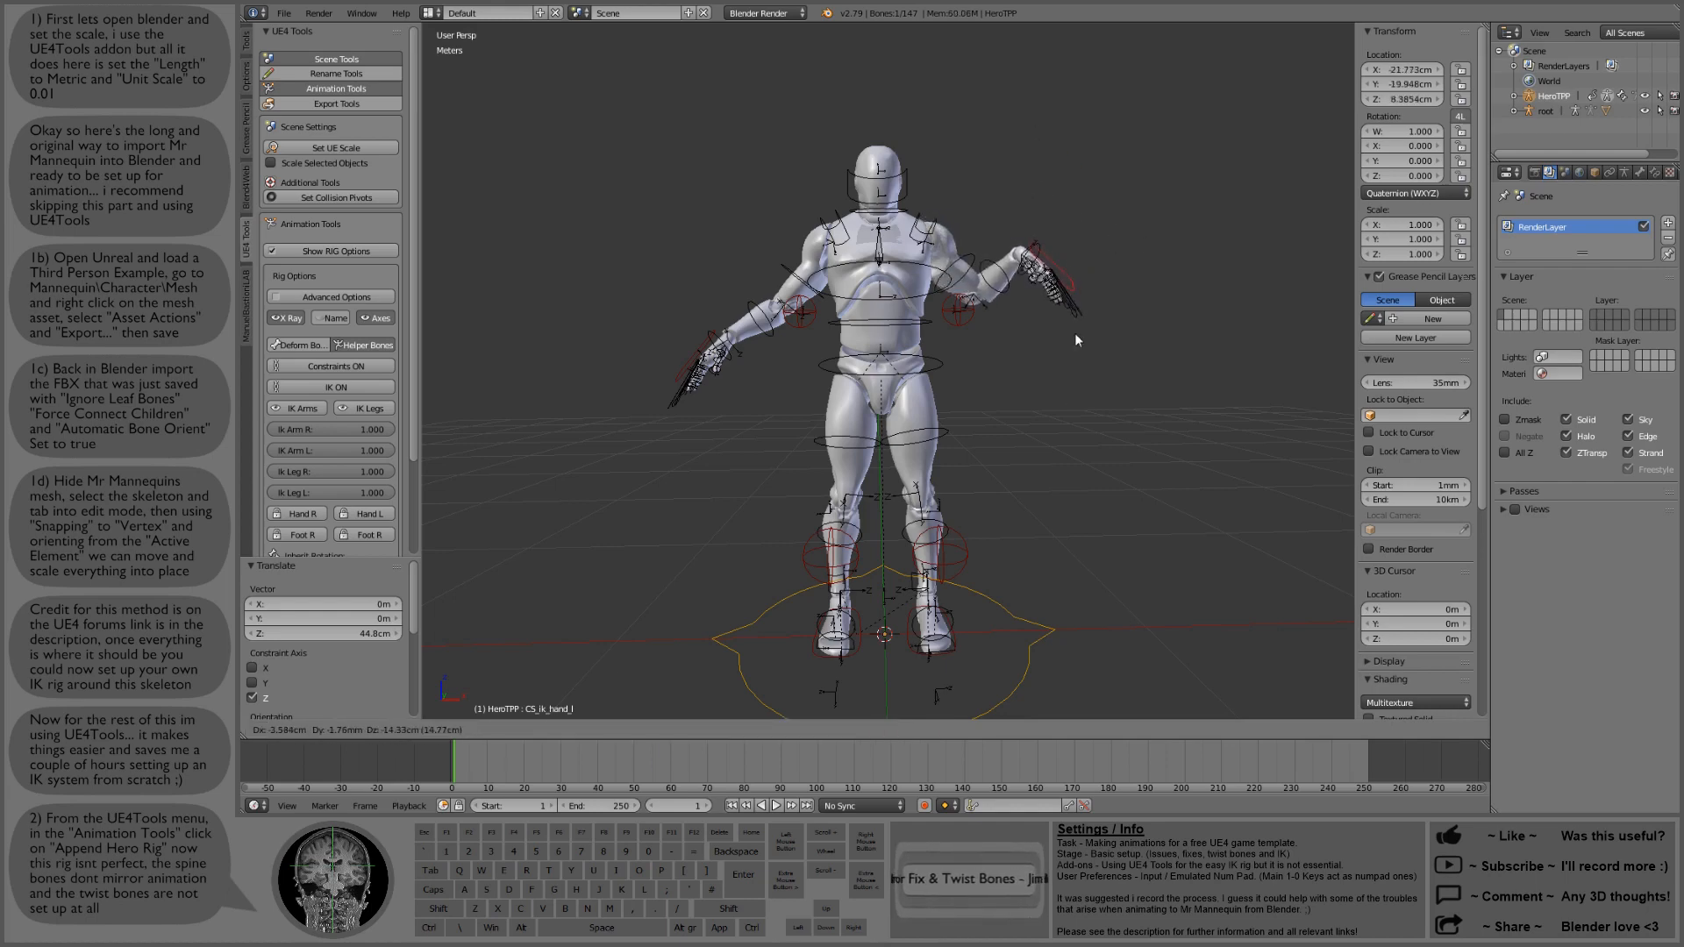
pyautogui.click(1065, 365)
# Step: Copy the raised hand's pose and paste it flipped on the X-axis to the opposite arm
pyautogui.hotkey('ctrl', 'c')
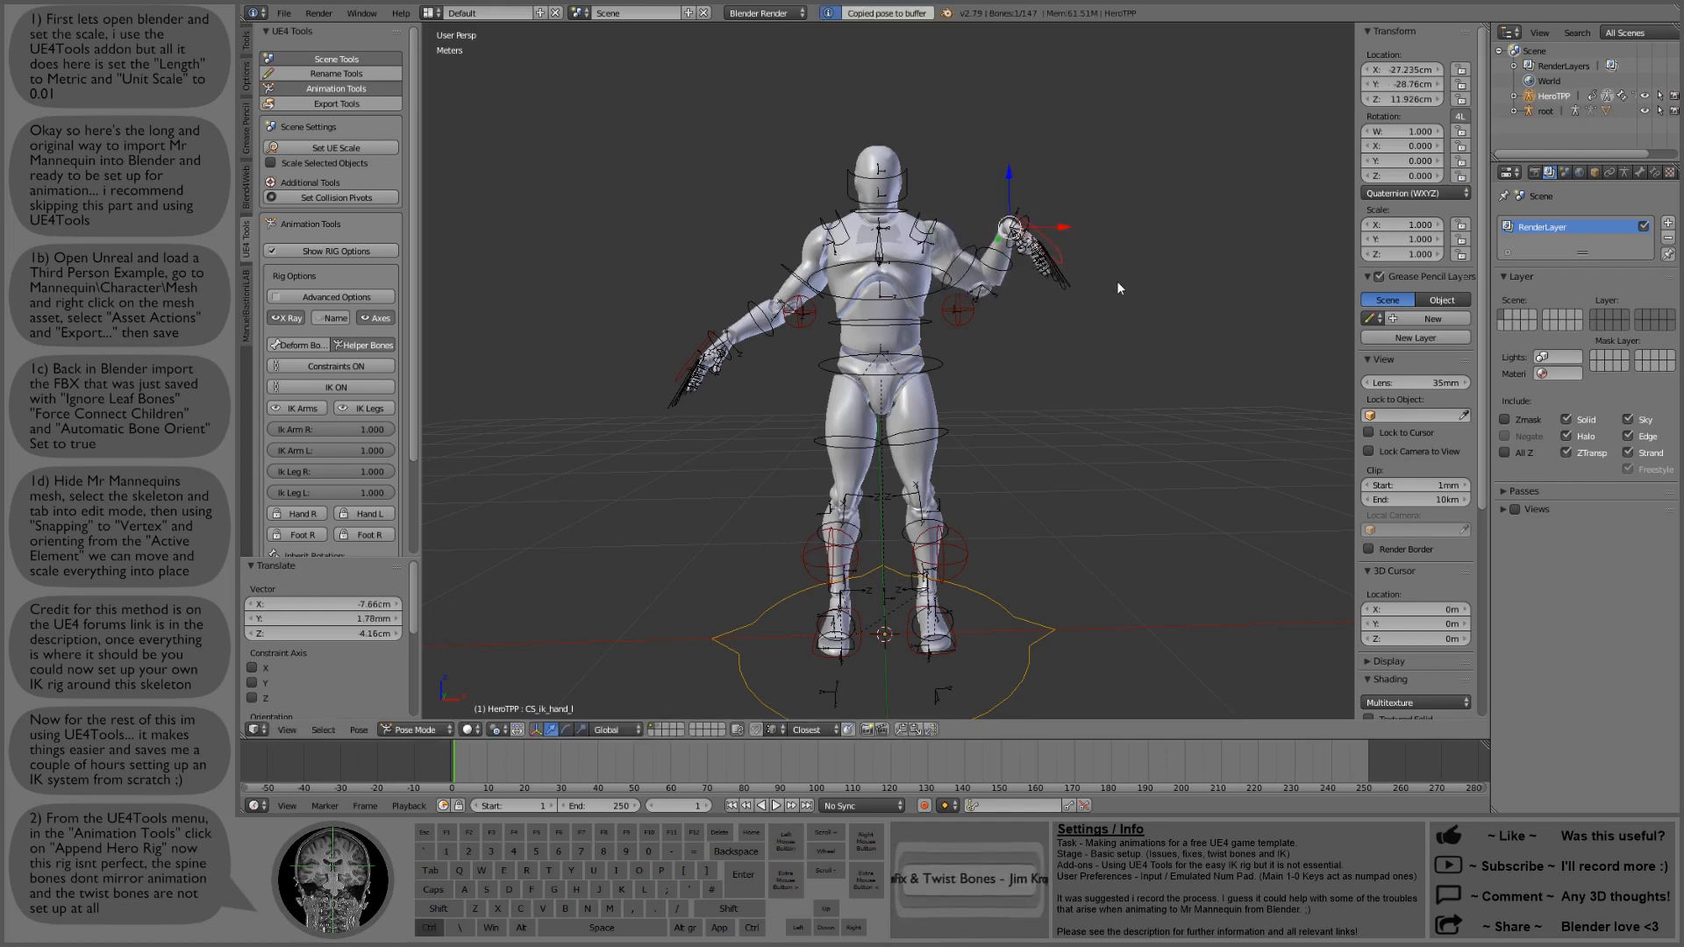
pyautogui.hotkey('ctrl', 'v')
pyautogui.click(252, 589)
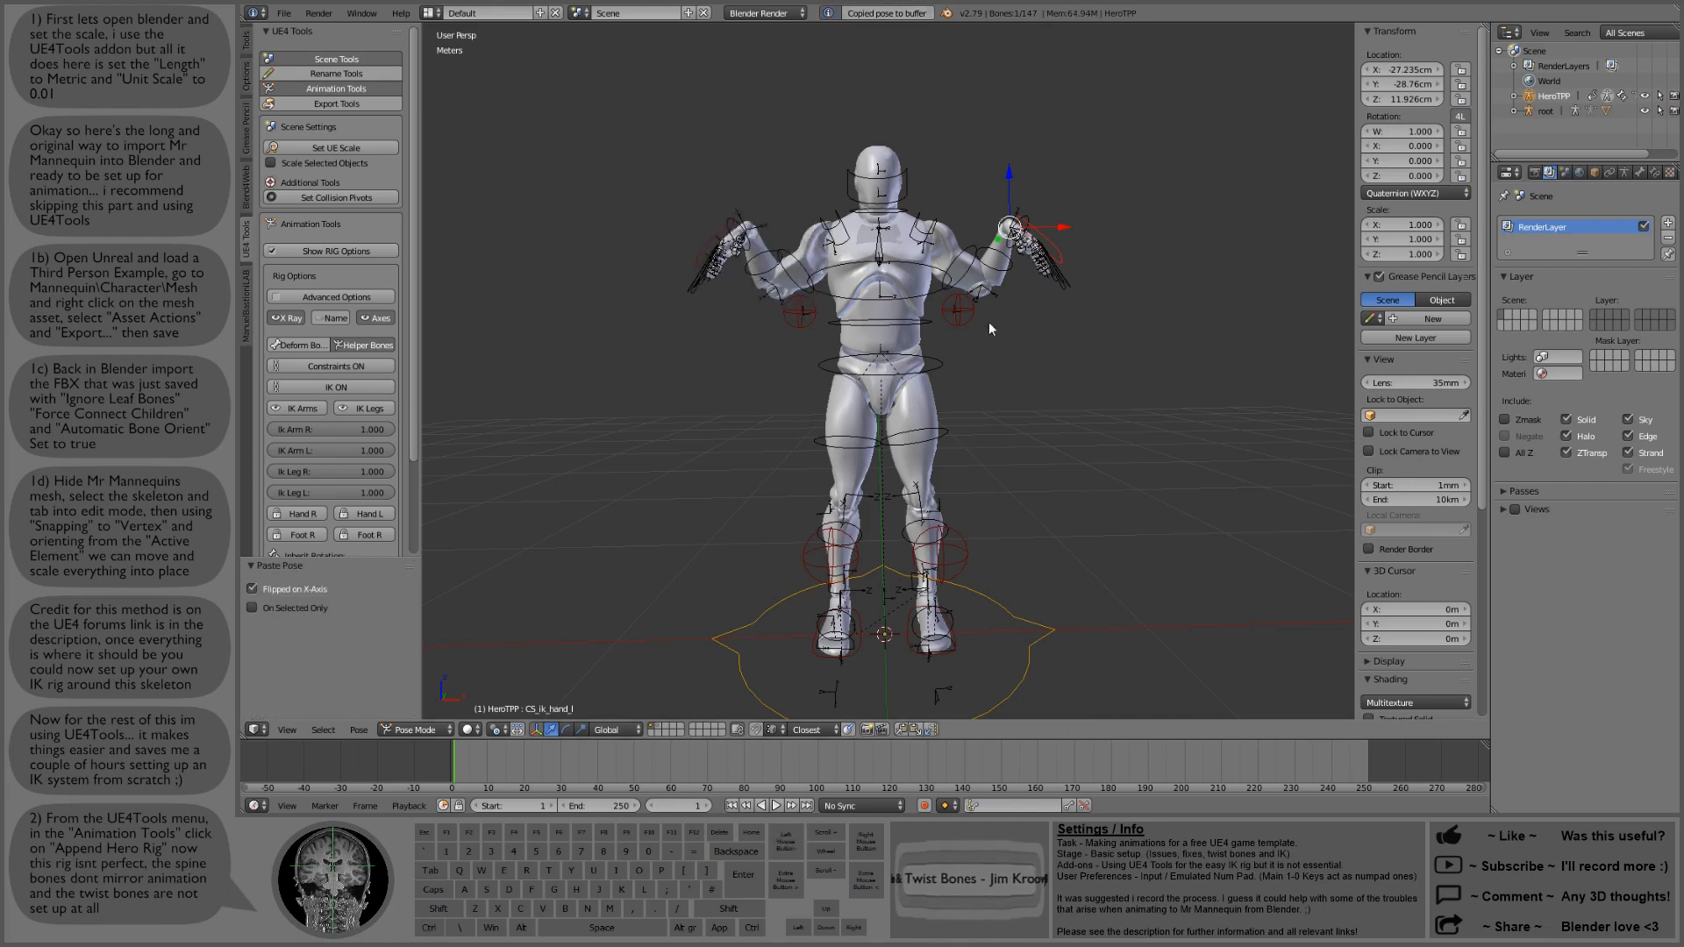
pyautogui.rightClick(922, 327)
pyautogui.press('r')
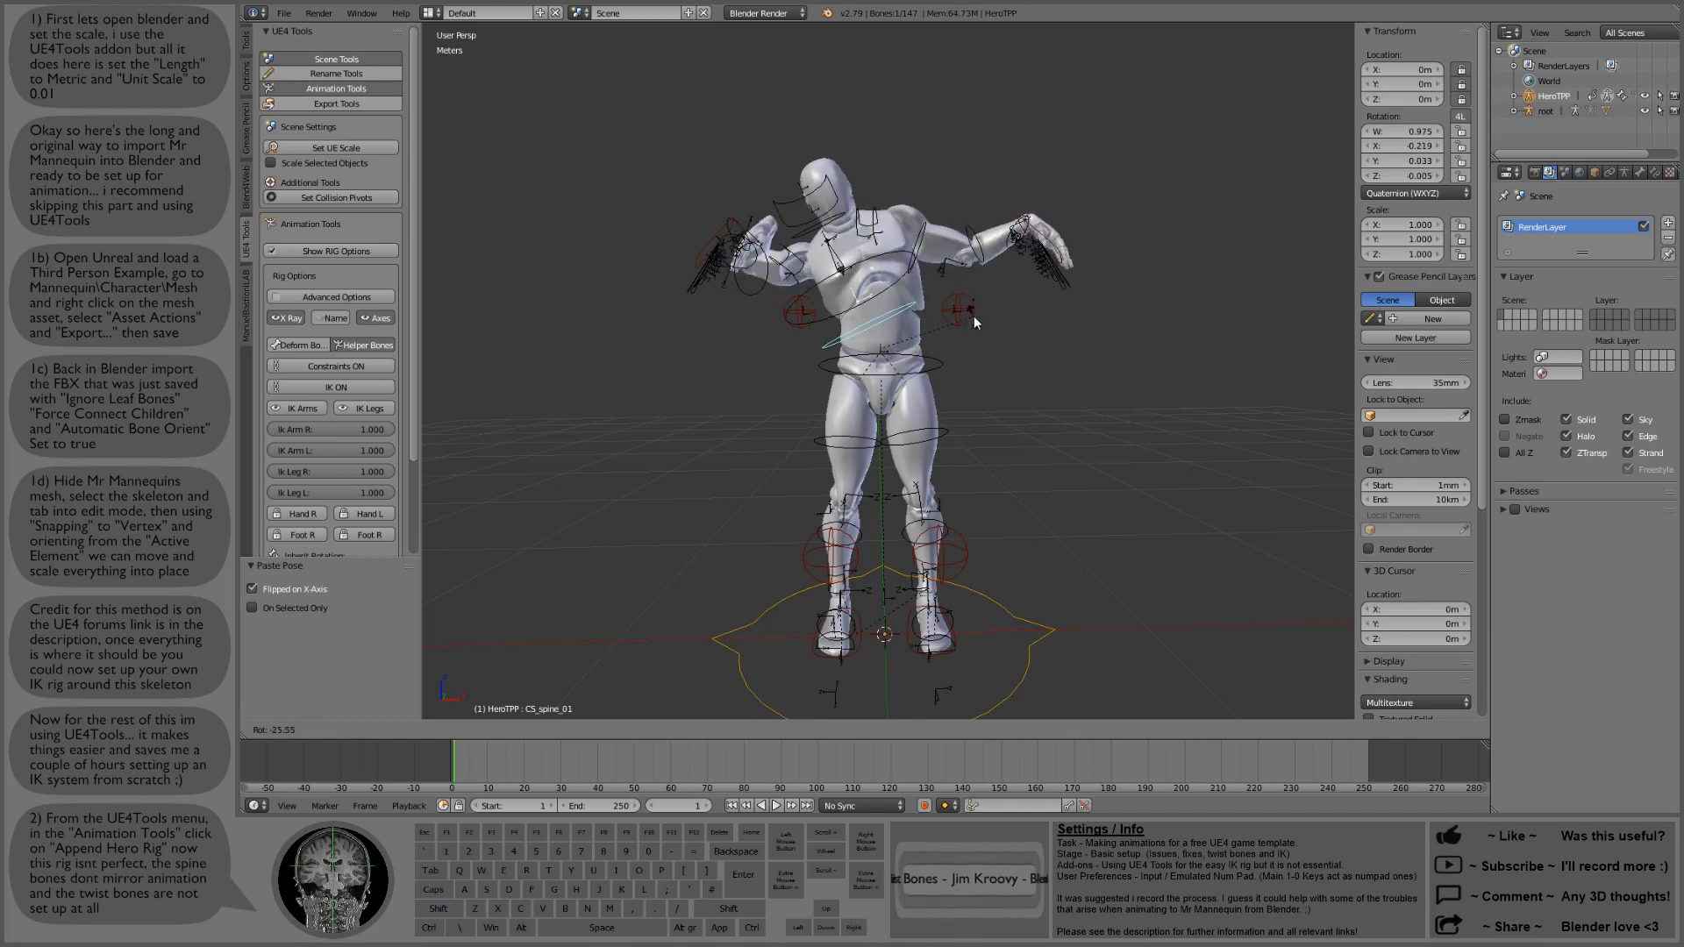
pyautogui.rightClick(976, 355)
pyautogui.rightClick(939, 365)
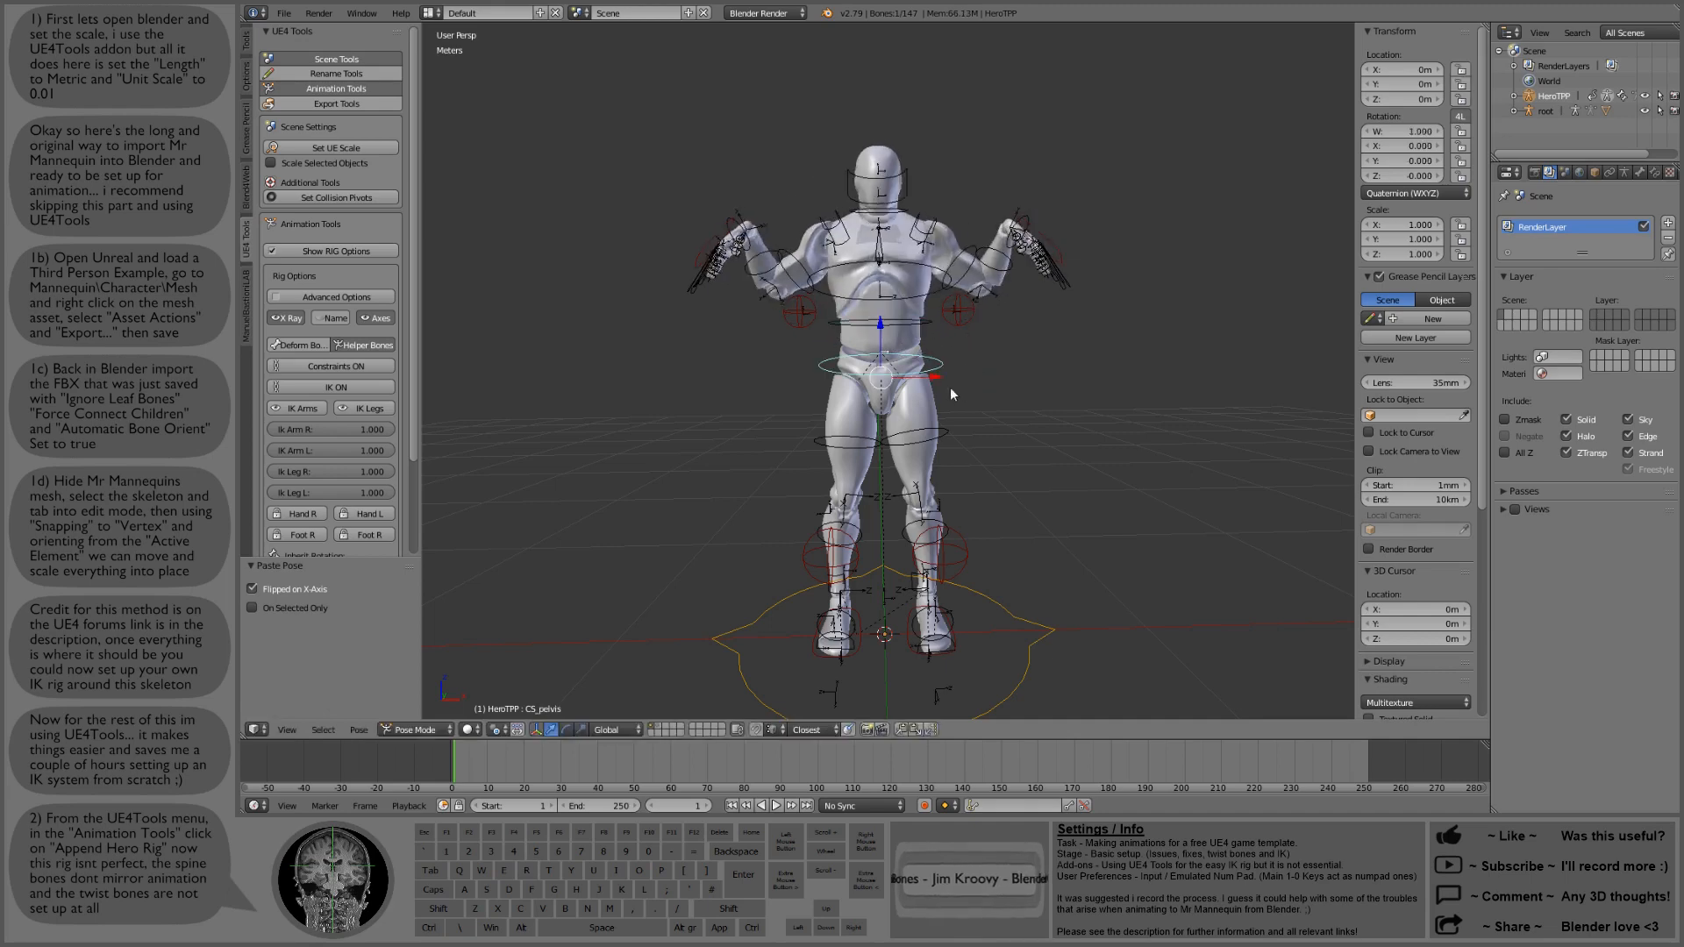
pyautogui.press('r')
pyautogui.rightClick(969, 369)
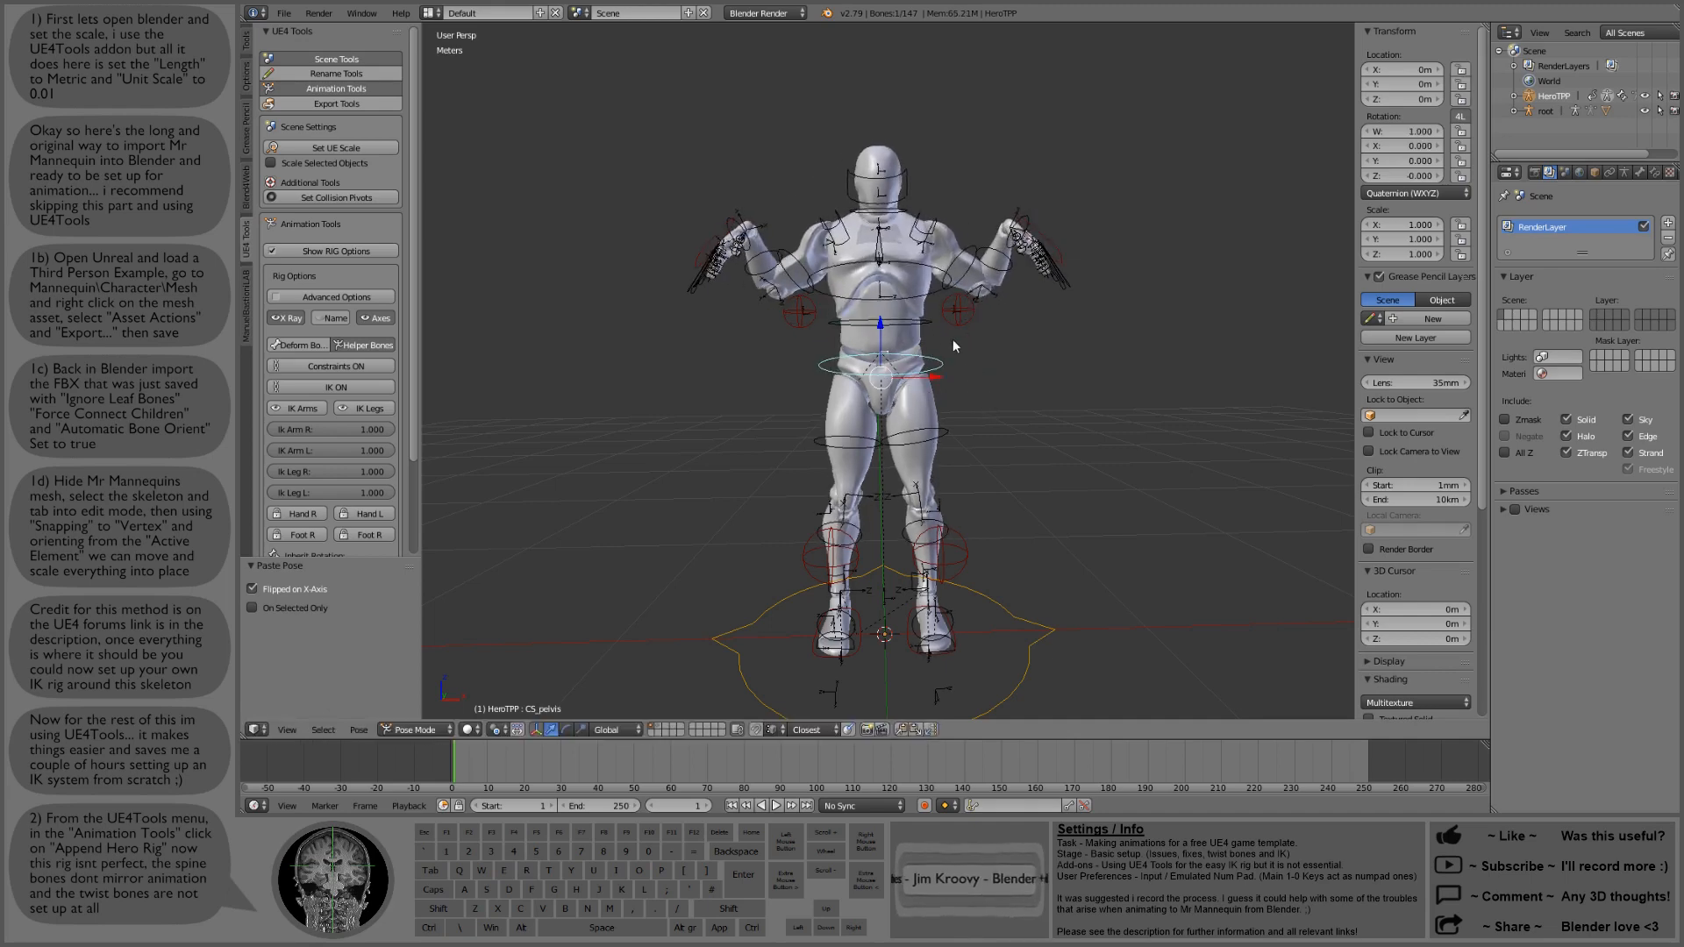
# Step: Rotate the CS_spine_01 control by about -24.3° to bend the torso sideways
pyautogui.rightClick(931, 322)
pyautogui.press('r')
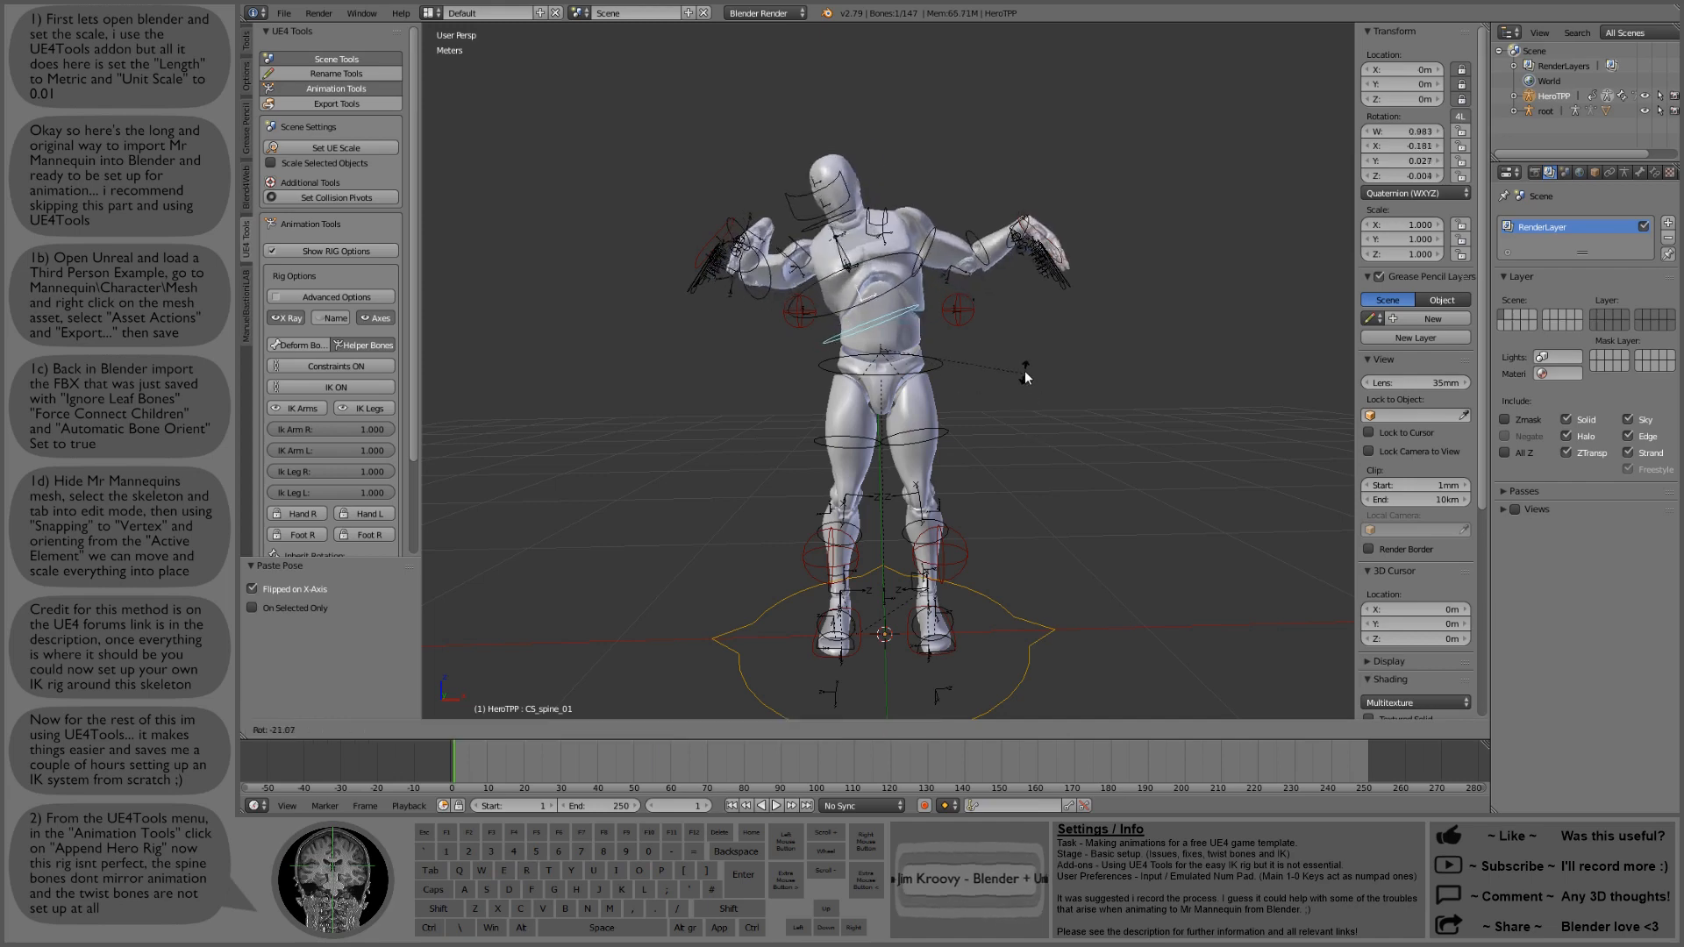
pyautogui.click(1024, 367)
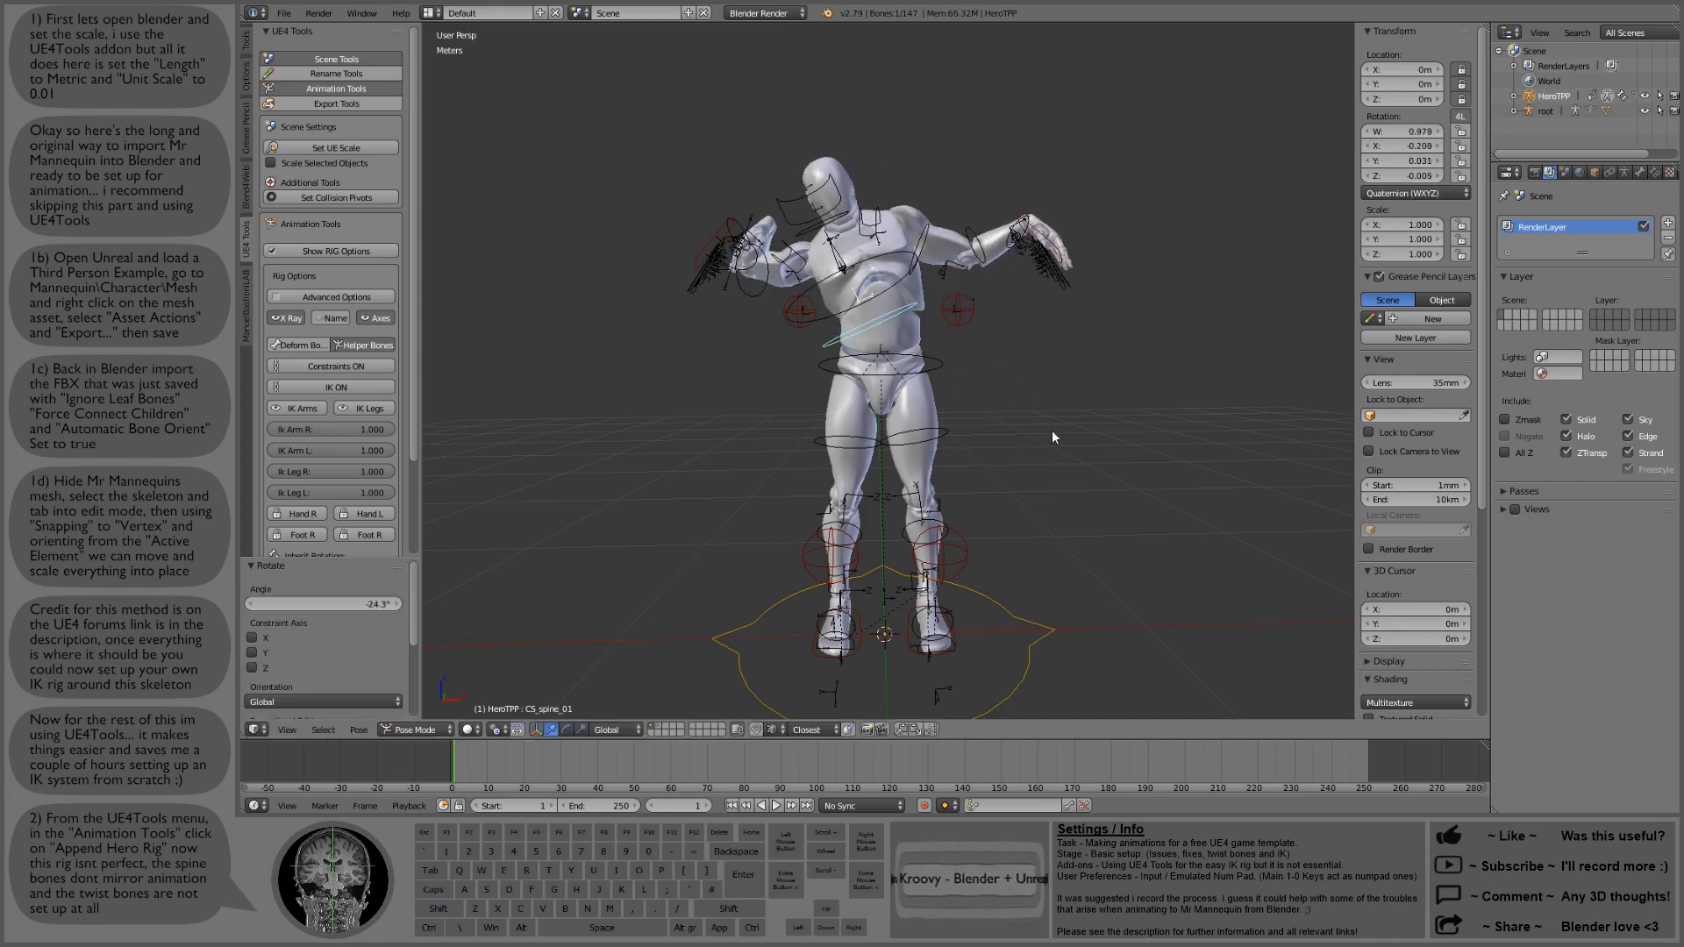
# Step: Copy the bent spine pose, paste it back and toggle Flipped on X-Axis to test whether it mirrors
pyautogui.hotkey('ctrl', 'c')
pyautogui.hotkey('ctrl', 'v')
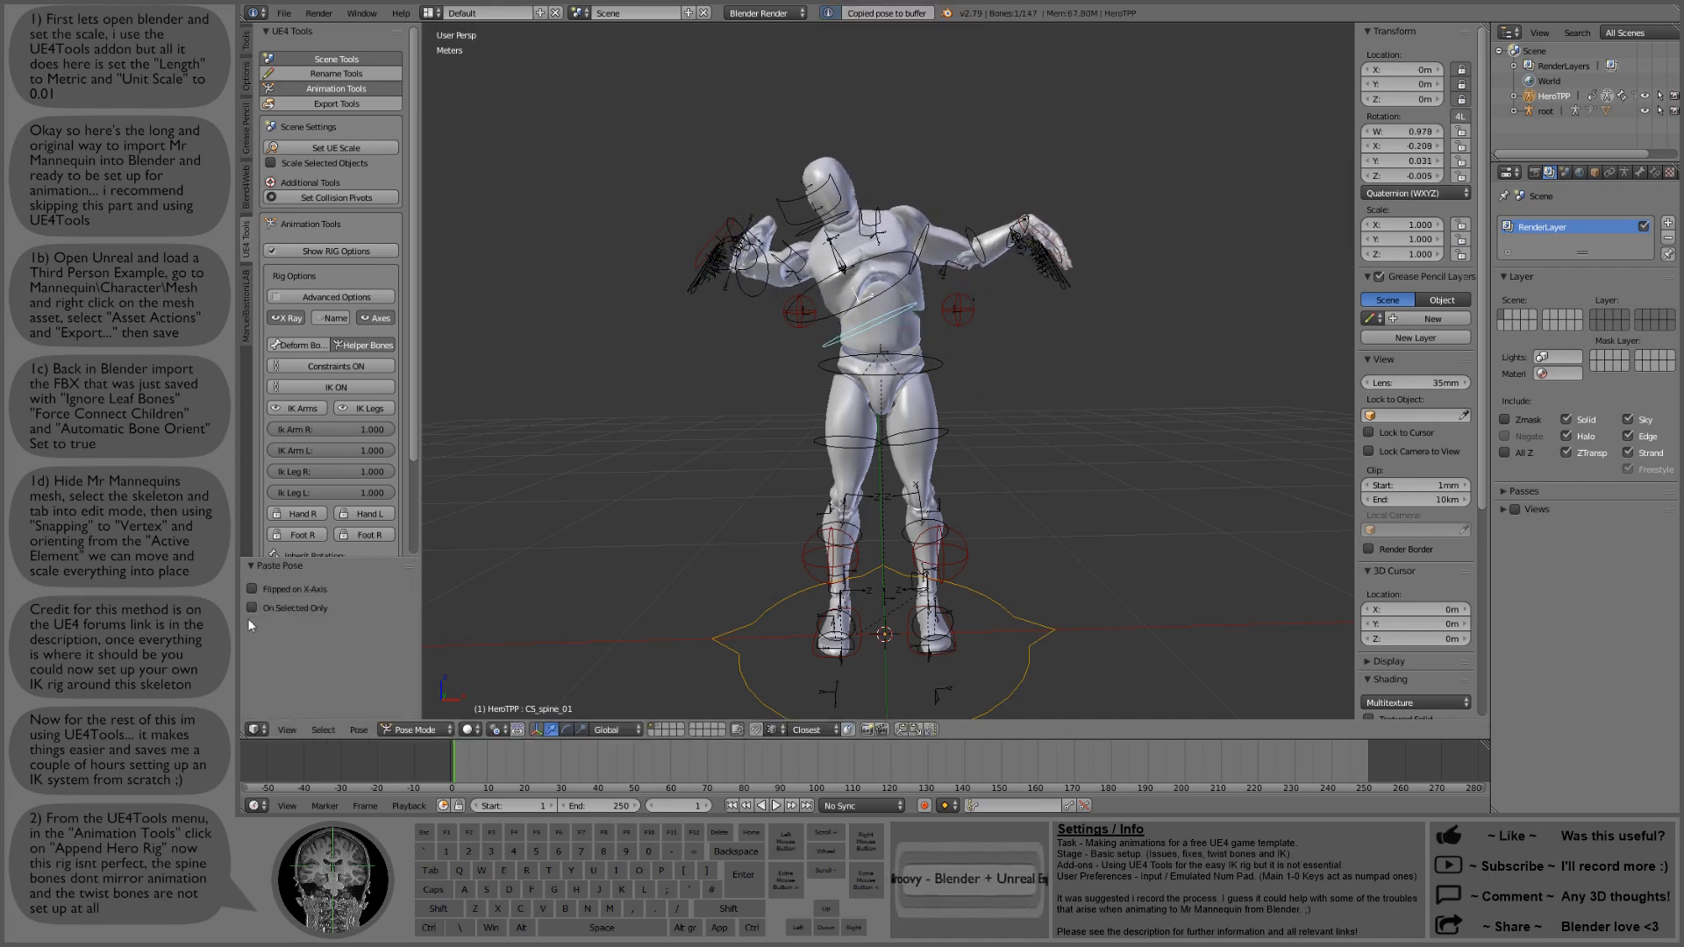
pyautogui.click(255, 589)
pyautogui.click(255, 589)
pyautogui.click(254, 588)
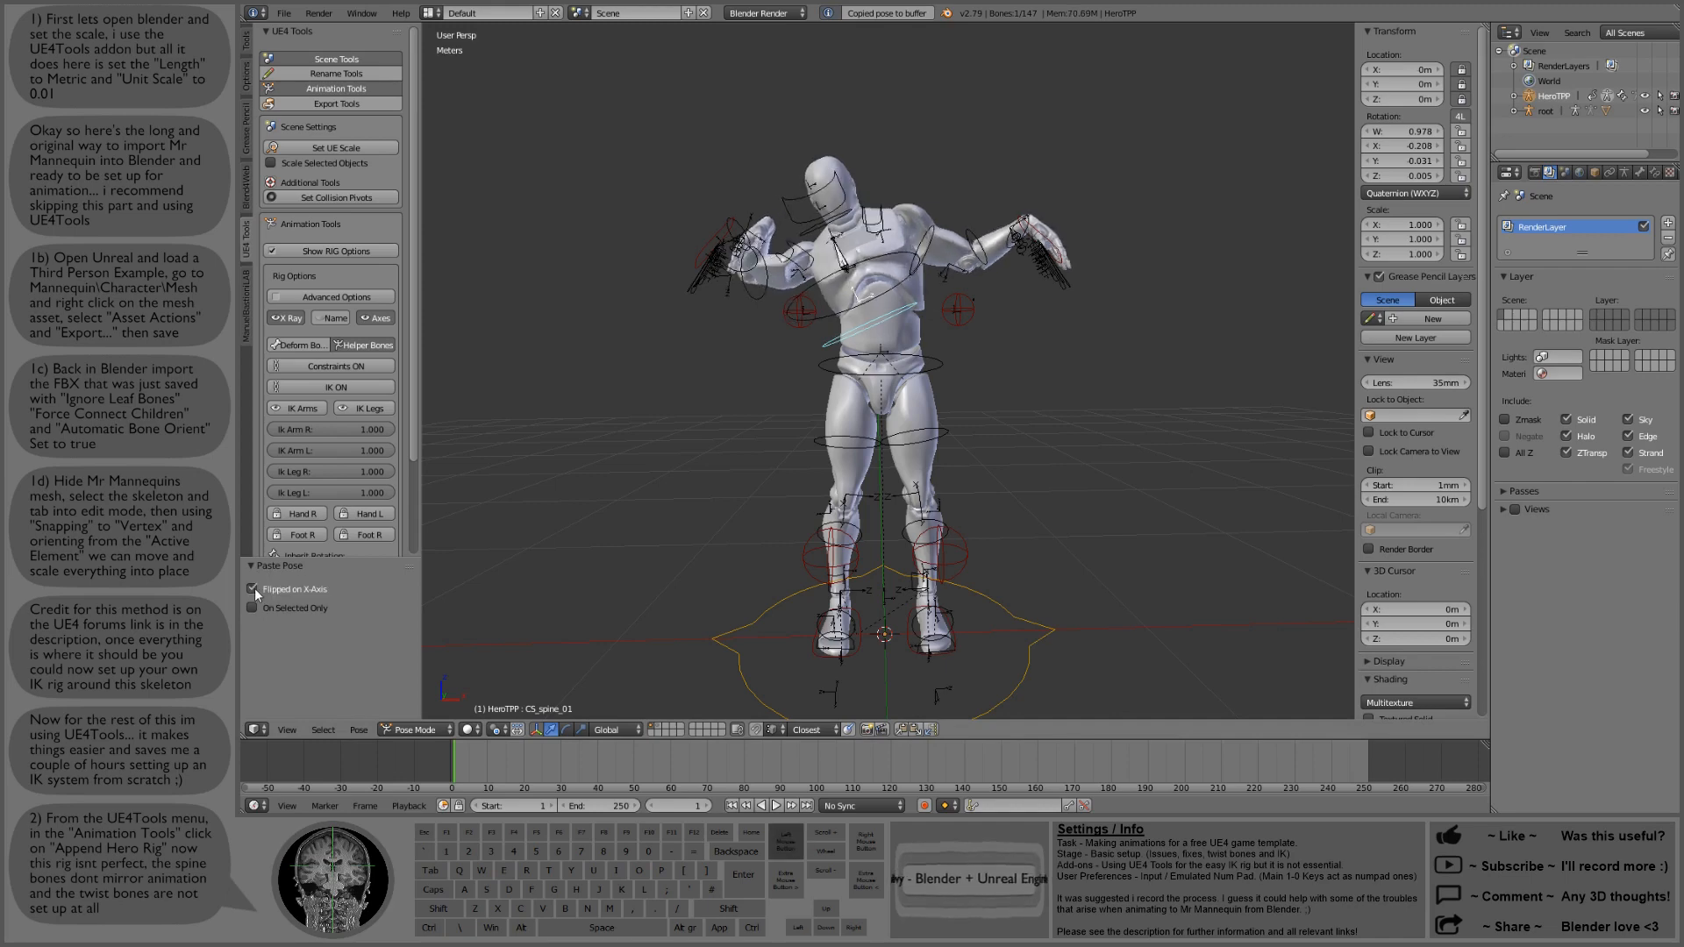
pyautogui.click(254, 588)
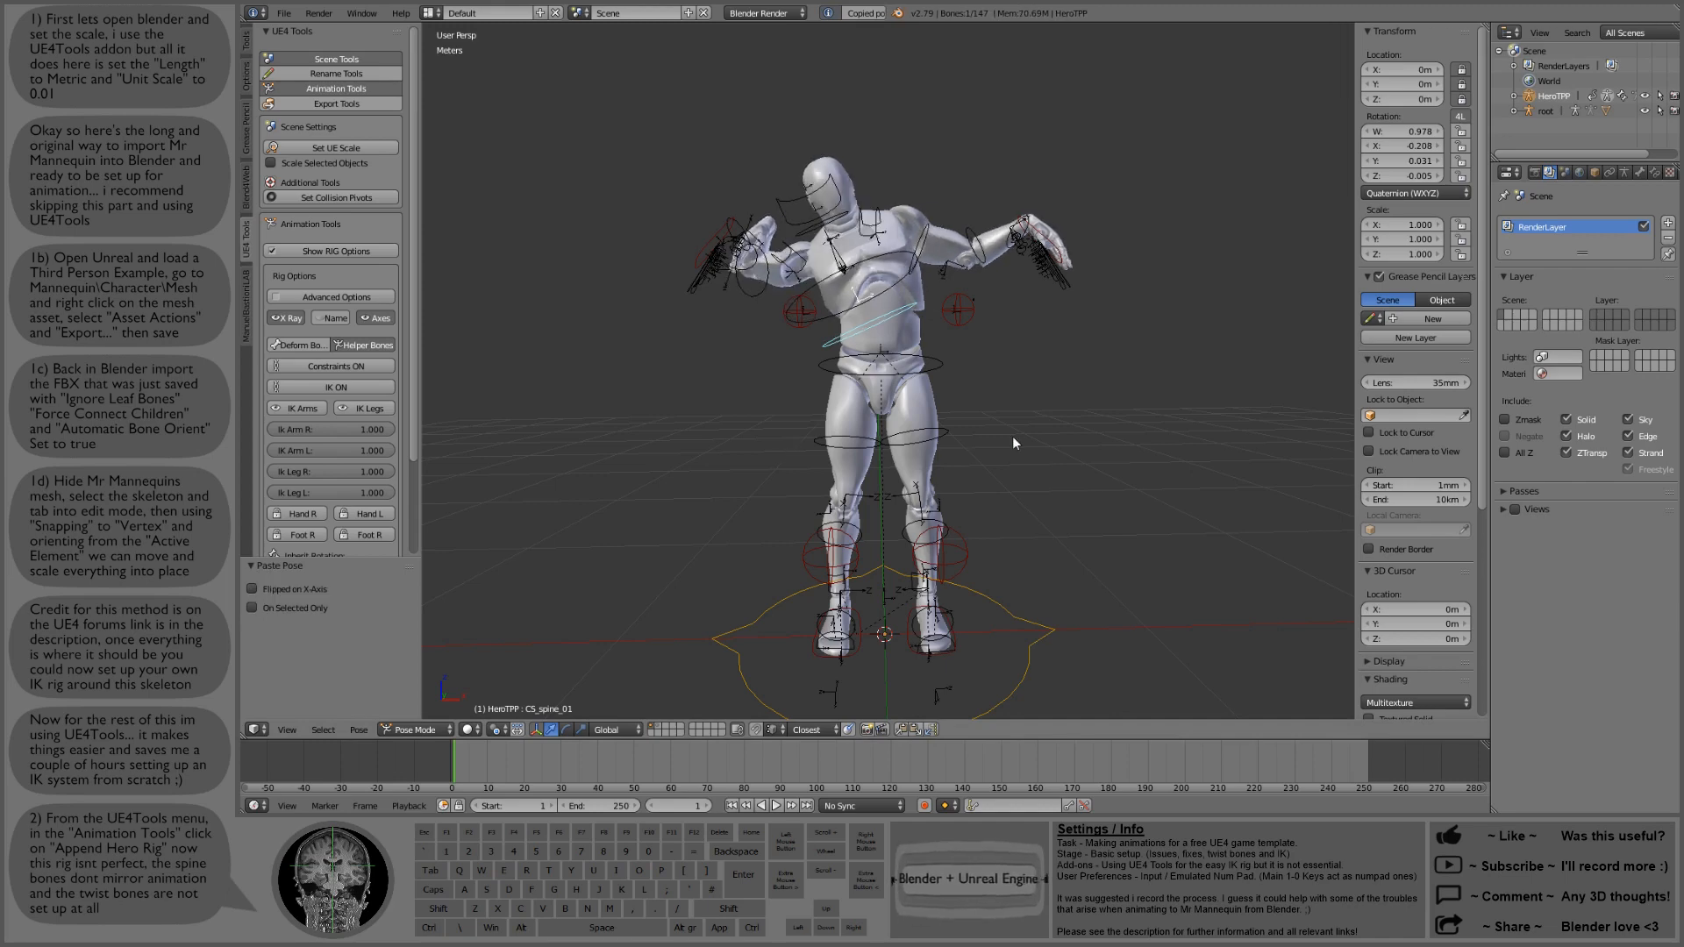
# Step: Select all the rig's bones and clear their pose rotation, location and scale
pyautogui.moveTo(1013, 418); pyautogui.dragTo(1013, 408, button='middle')
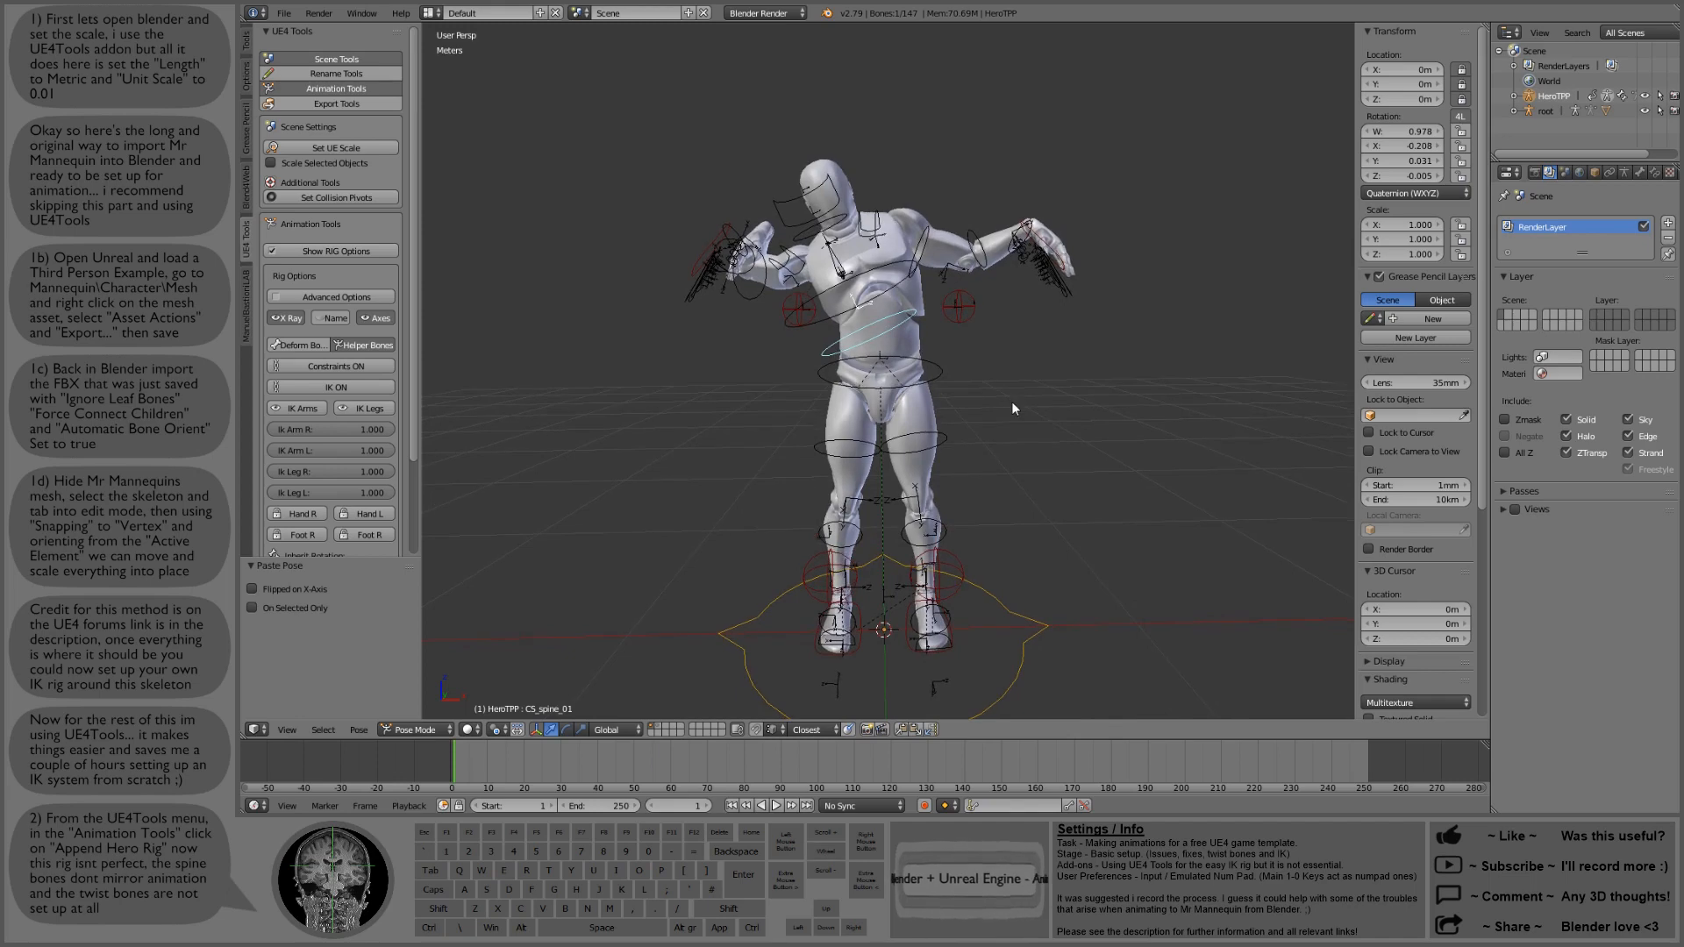
pyautogui.press('a')
pyautogui.hotkey('alt', 'r')
pyautogui.hotkey('alt', 'g')
pyautogui.hotkey('alt', 's')
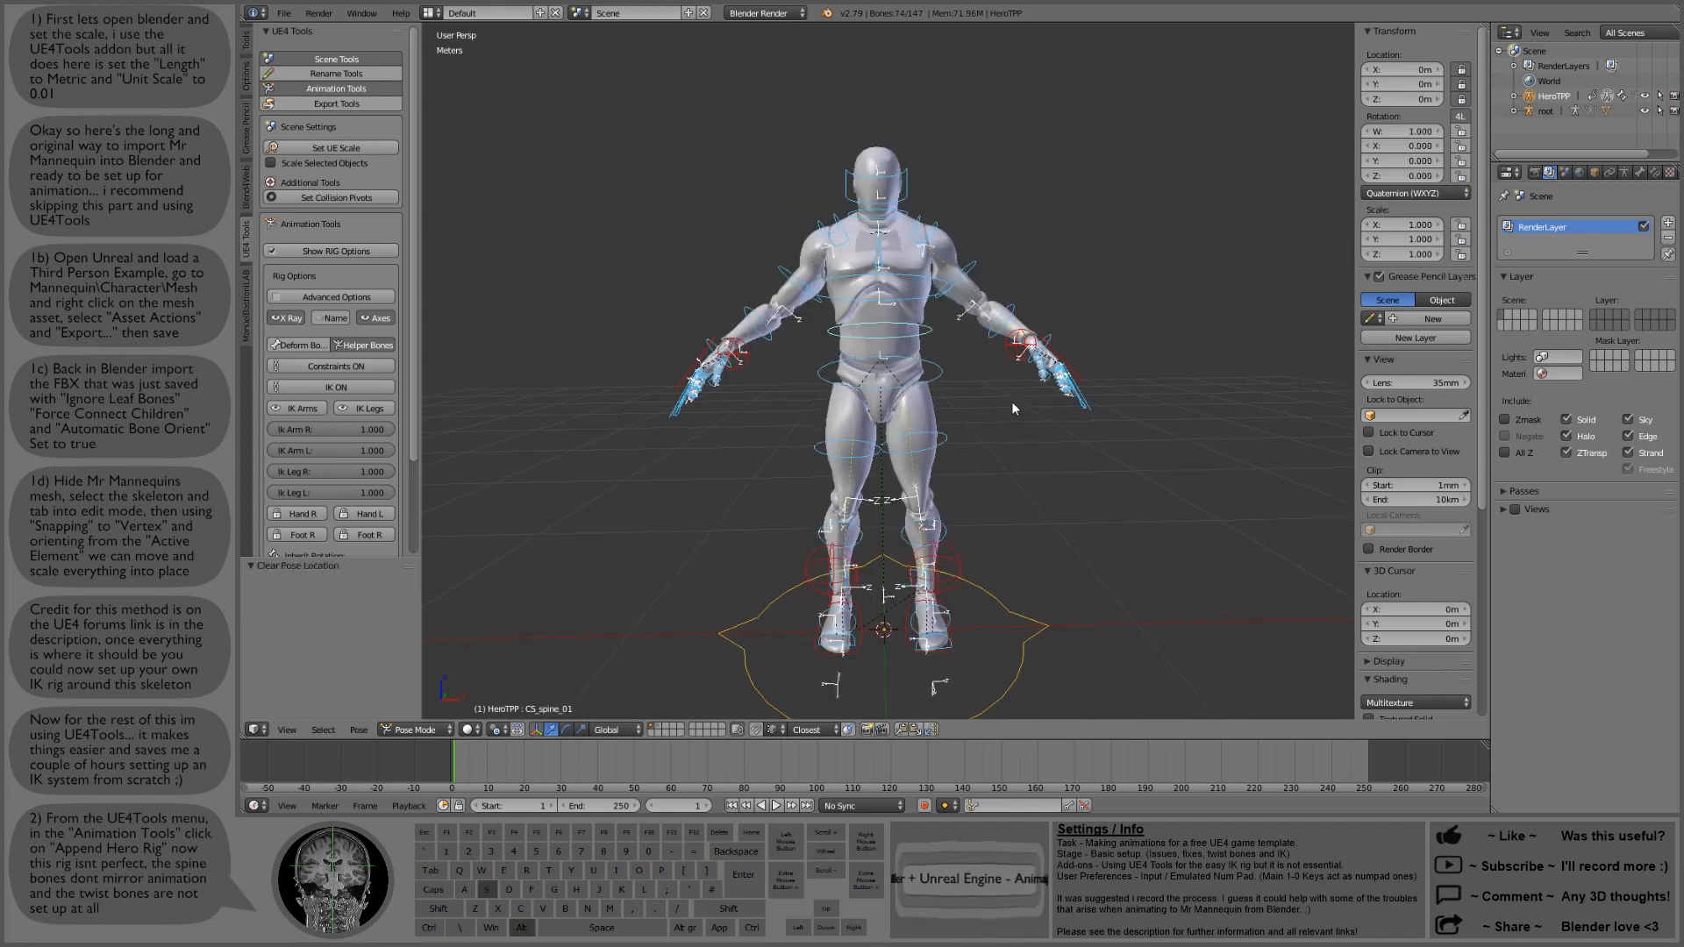
pyautogui.moveTo(1014, 481); pyautogui.dragTo(1009, 495, button='middle')
pyautogui.click(267, 806)
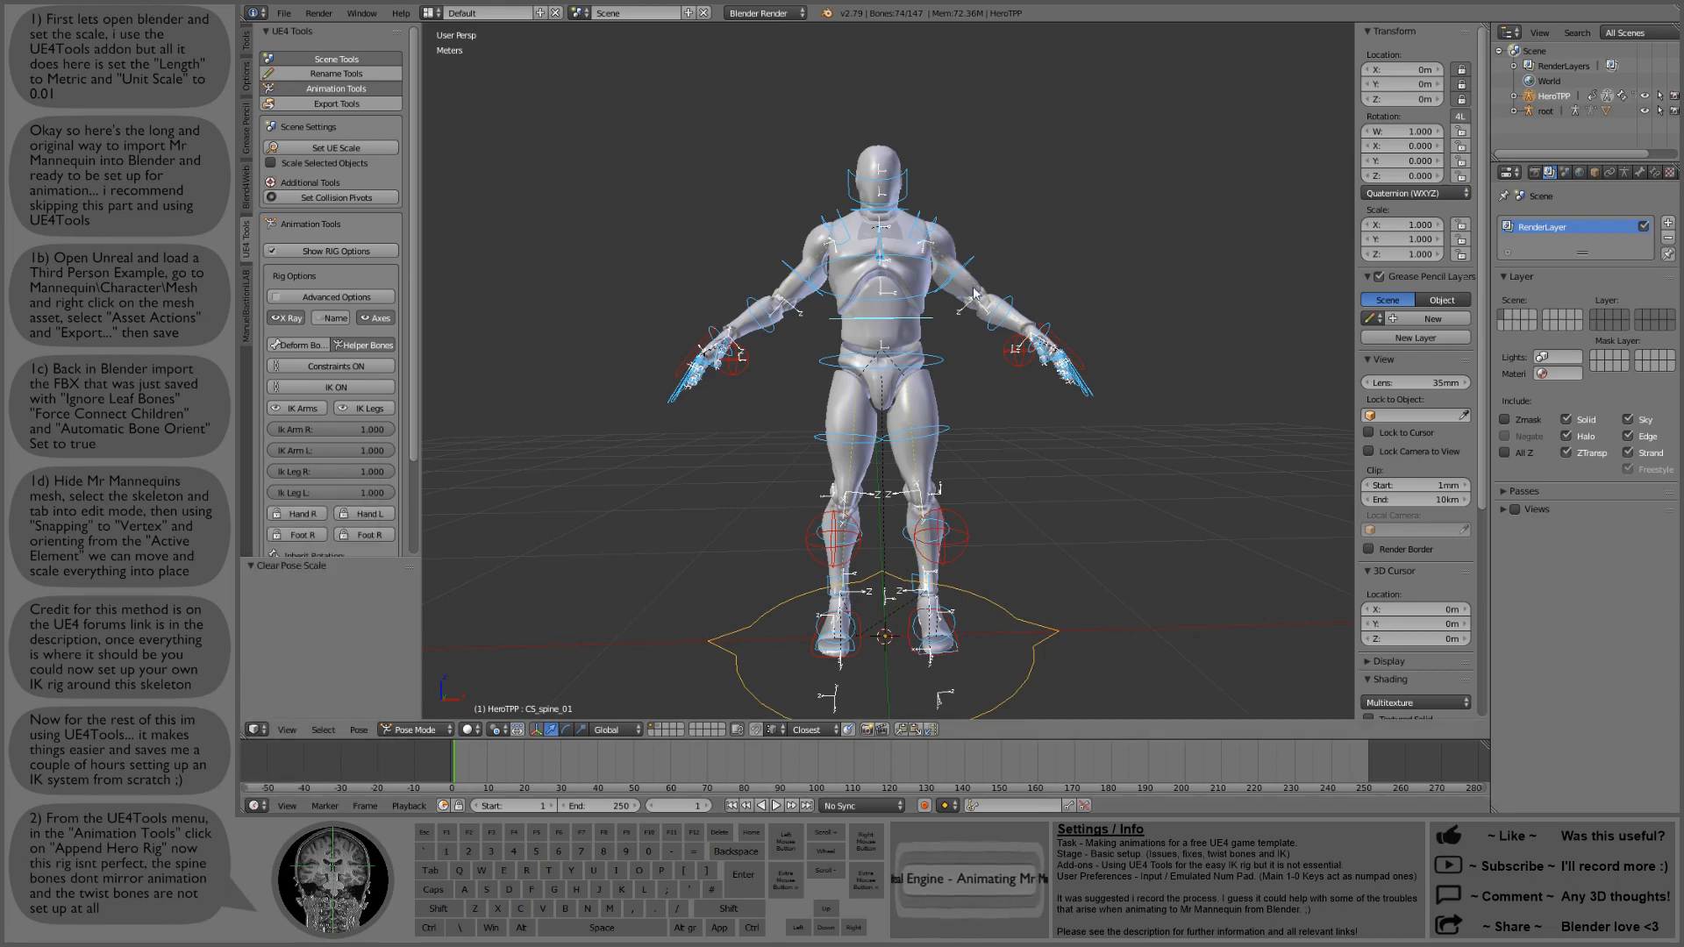
# Step: Select the CS_pelvis, CS_spine_01 and CS_spine_02 control bones together
pyautogui.rightClick(932, 324)
pyautogui.scroll(3, 944, 329)
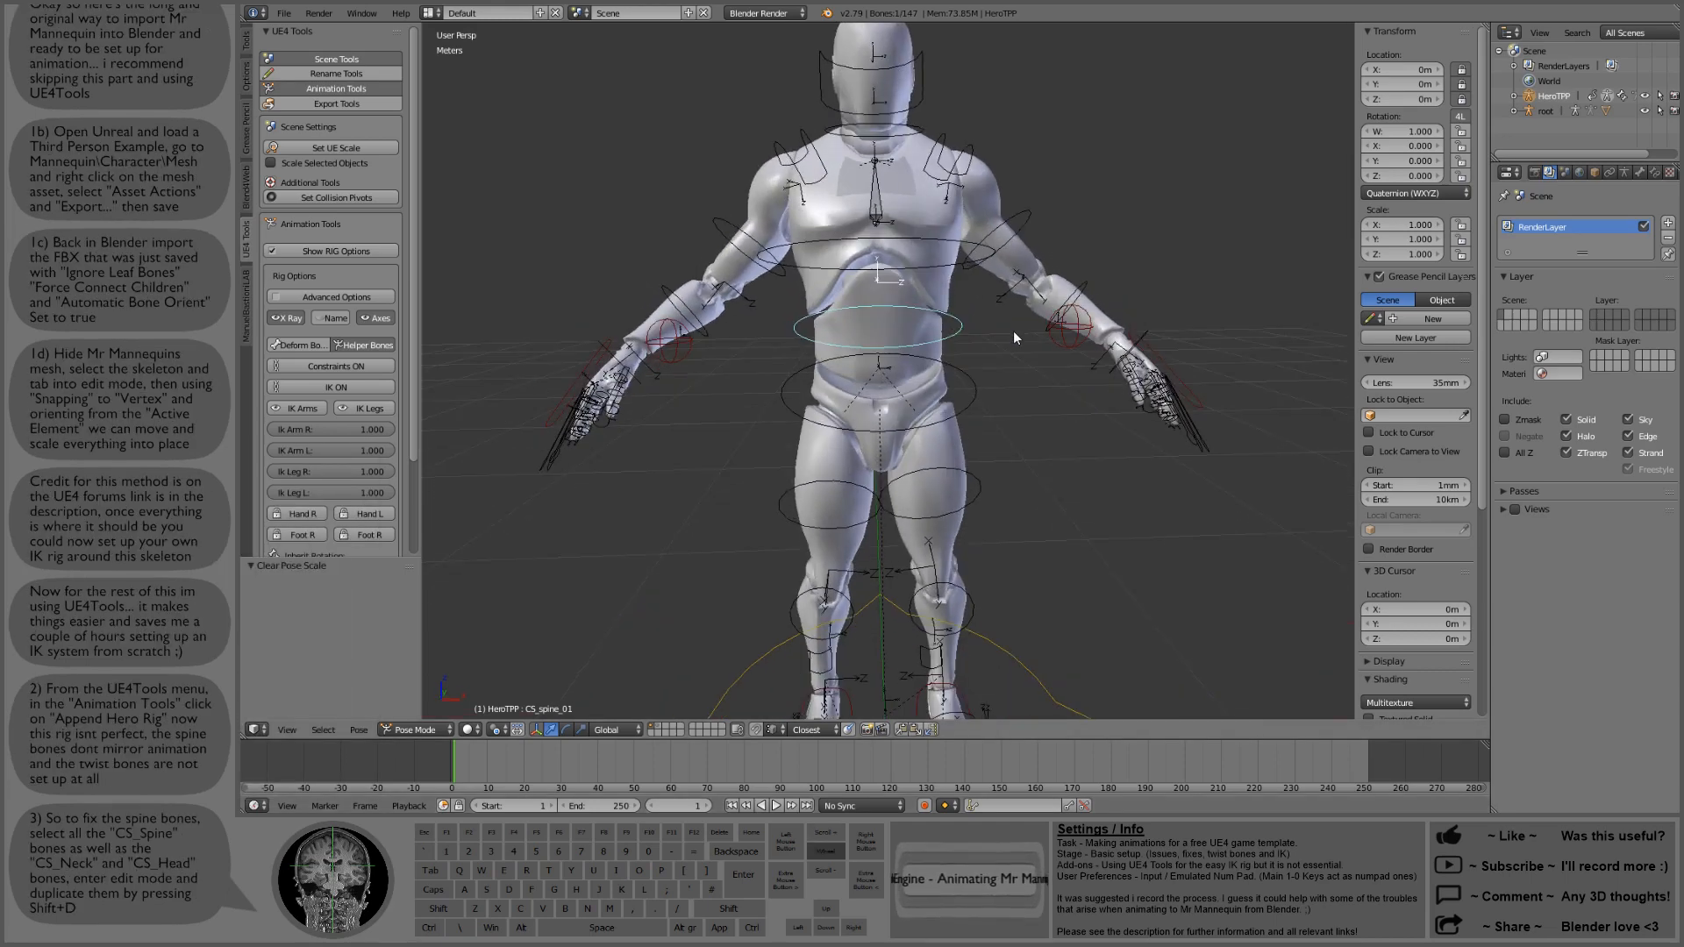
pyautogui.keyDown('shift'); pyautogui.moveTo(1022, 448); pyautogui.dragTo(1024, 427, button='middle'); pyautogui.keyUp('shift')
pyautogui.moveTo(1032, 369); pyautogui.dragTo(1033, 363, button='middle')
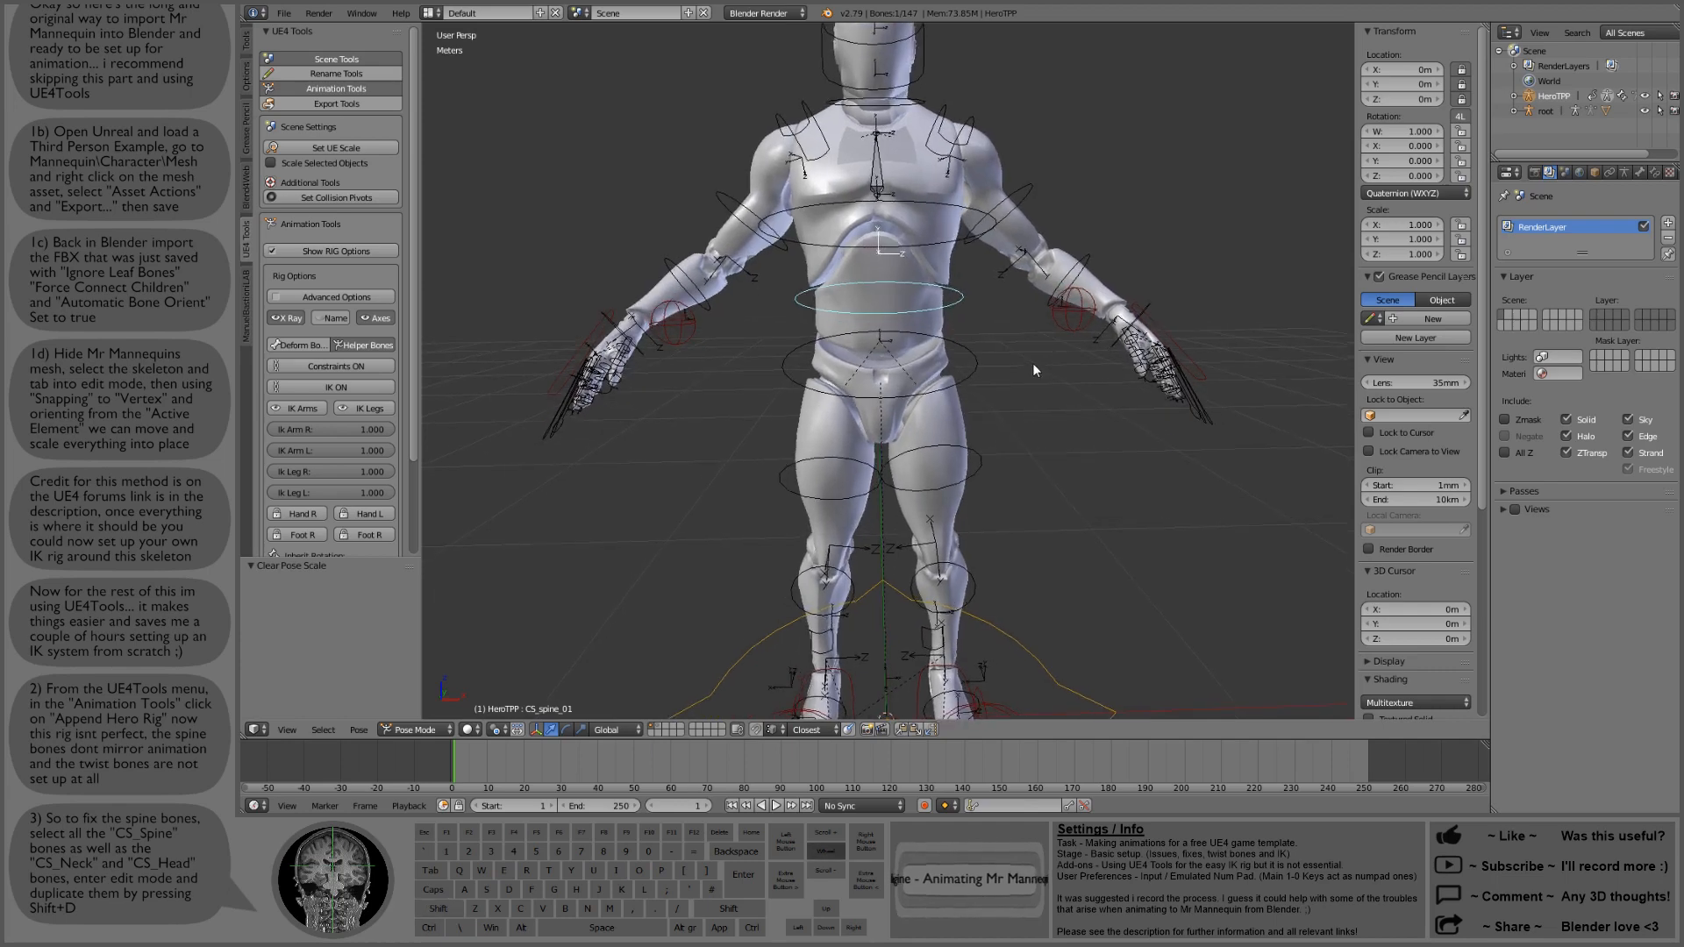
pyautogui.rightClick(983, 367)
pyautogui.scroll(-1, 1015, 414)
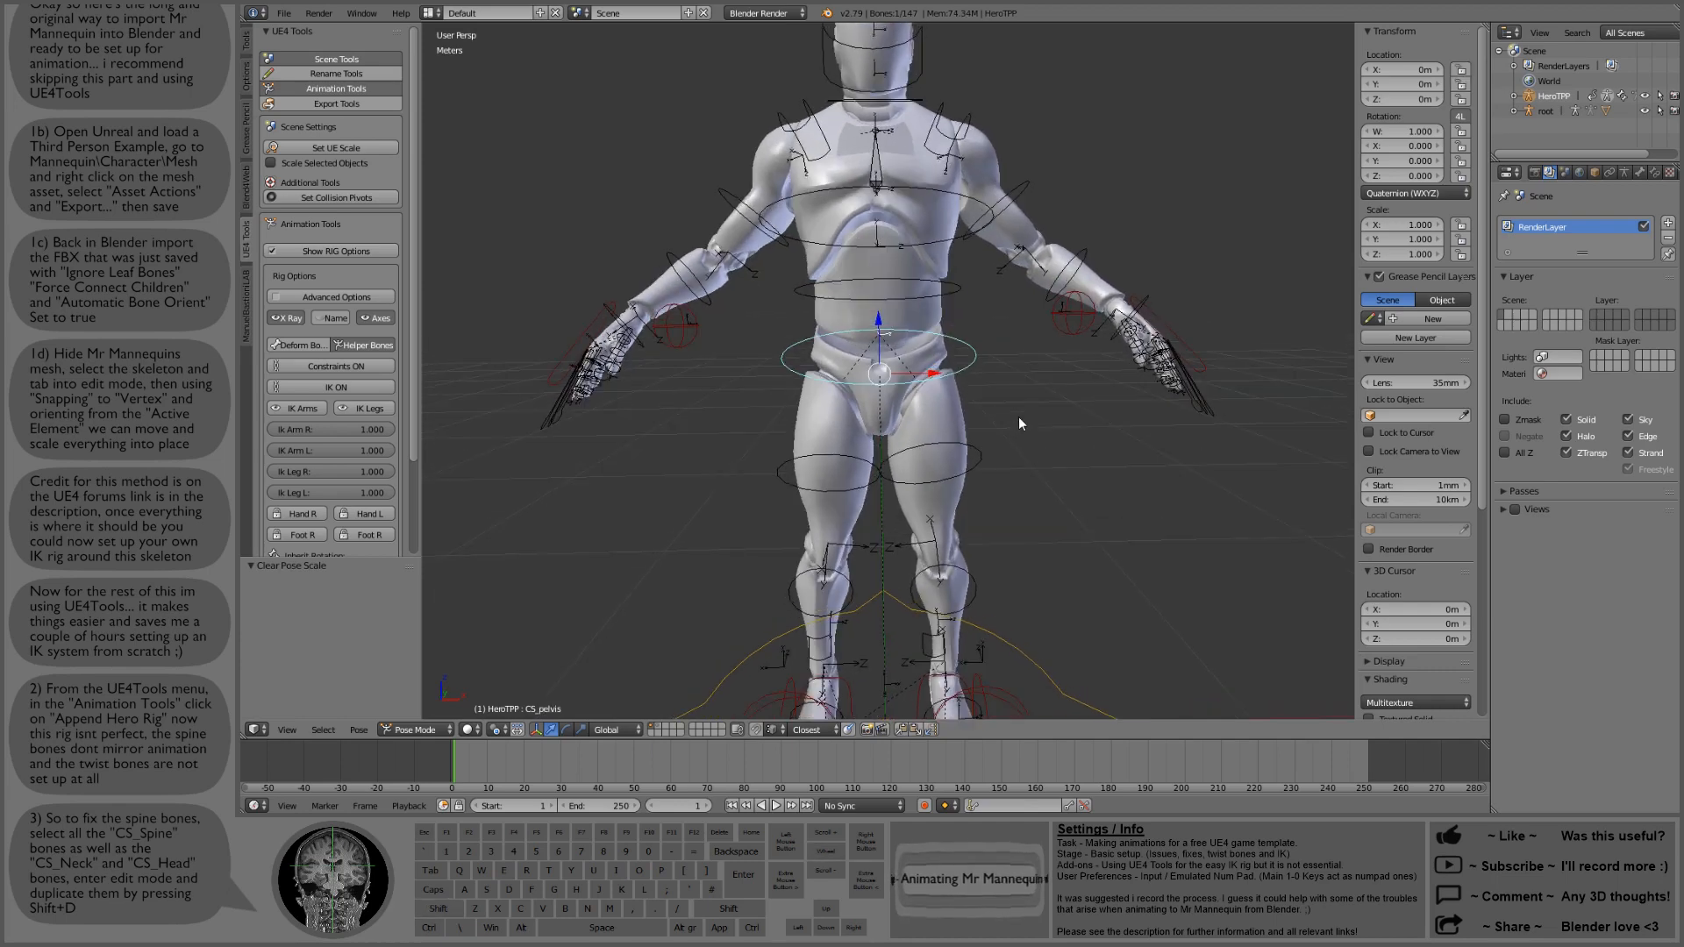
pyautogui.scroll(3, 1008, 309)
pyautogui.keyDown('shift'); pyautogui.rightClick(979, 266); pyautogui.keyUp('shift')
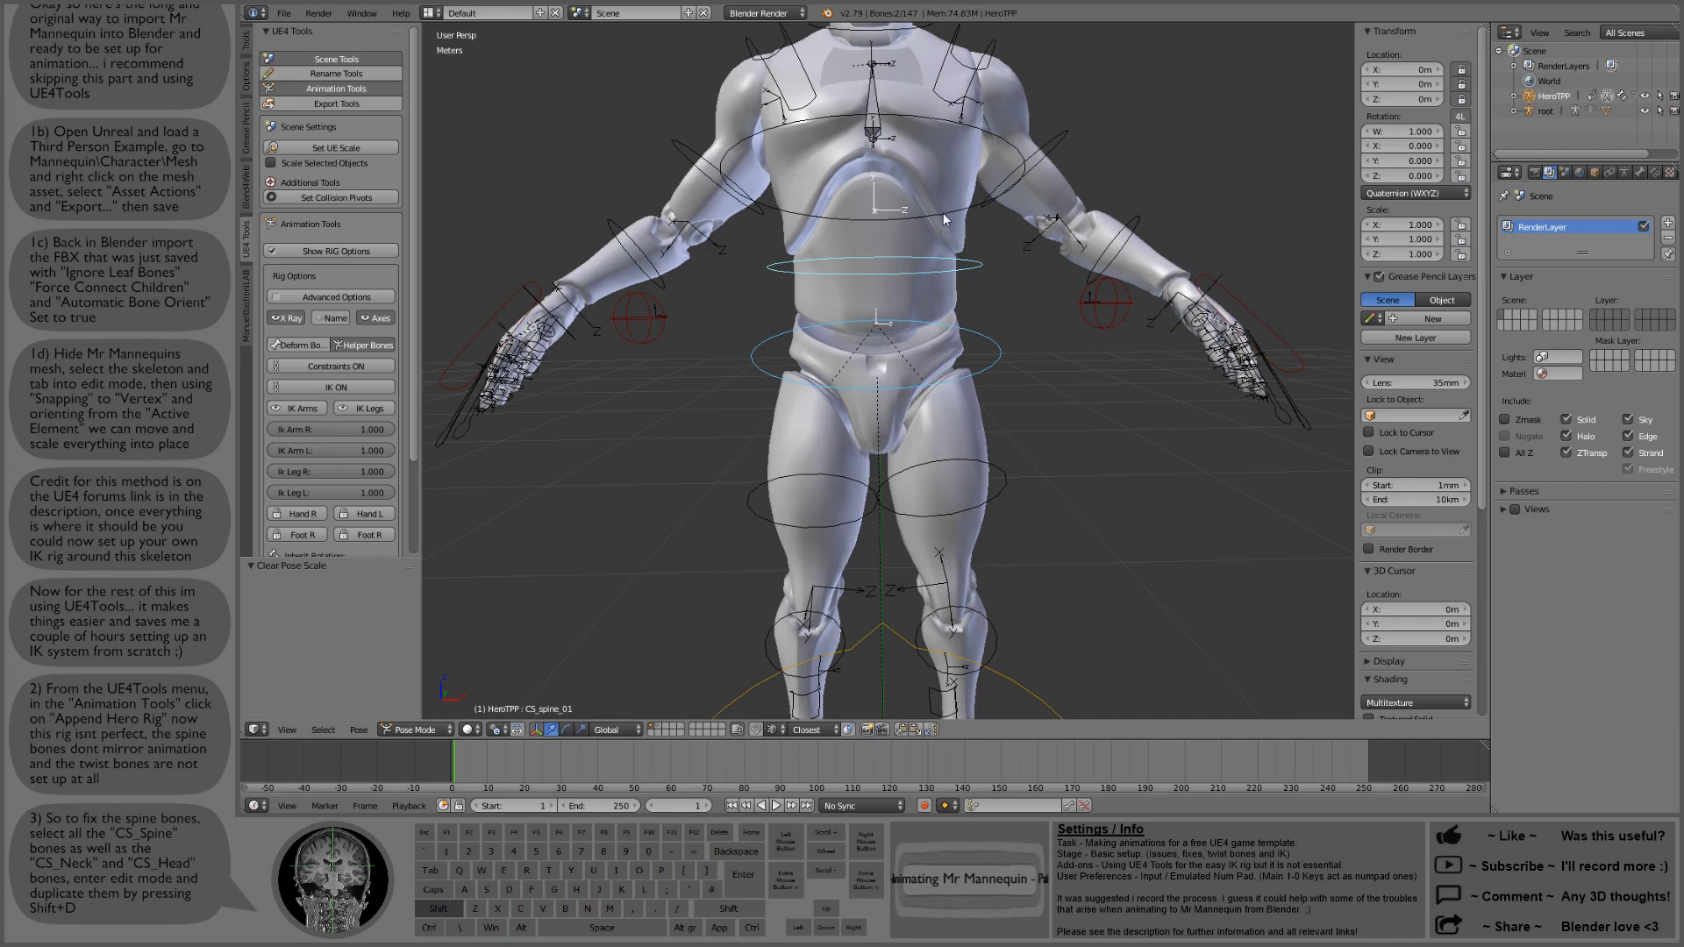
pyautogui.keyDown('shift'); pyautogui.rightClick(965, 214); pyautogui.keyUp('shift')
# Step: Add the neck control, CS_head and CS_spine_03 to the bone selection
pyautogui.moveTo(965, 214); pyautogui.dragTo(947, 305, button='middle')
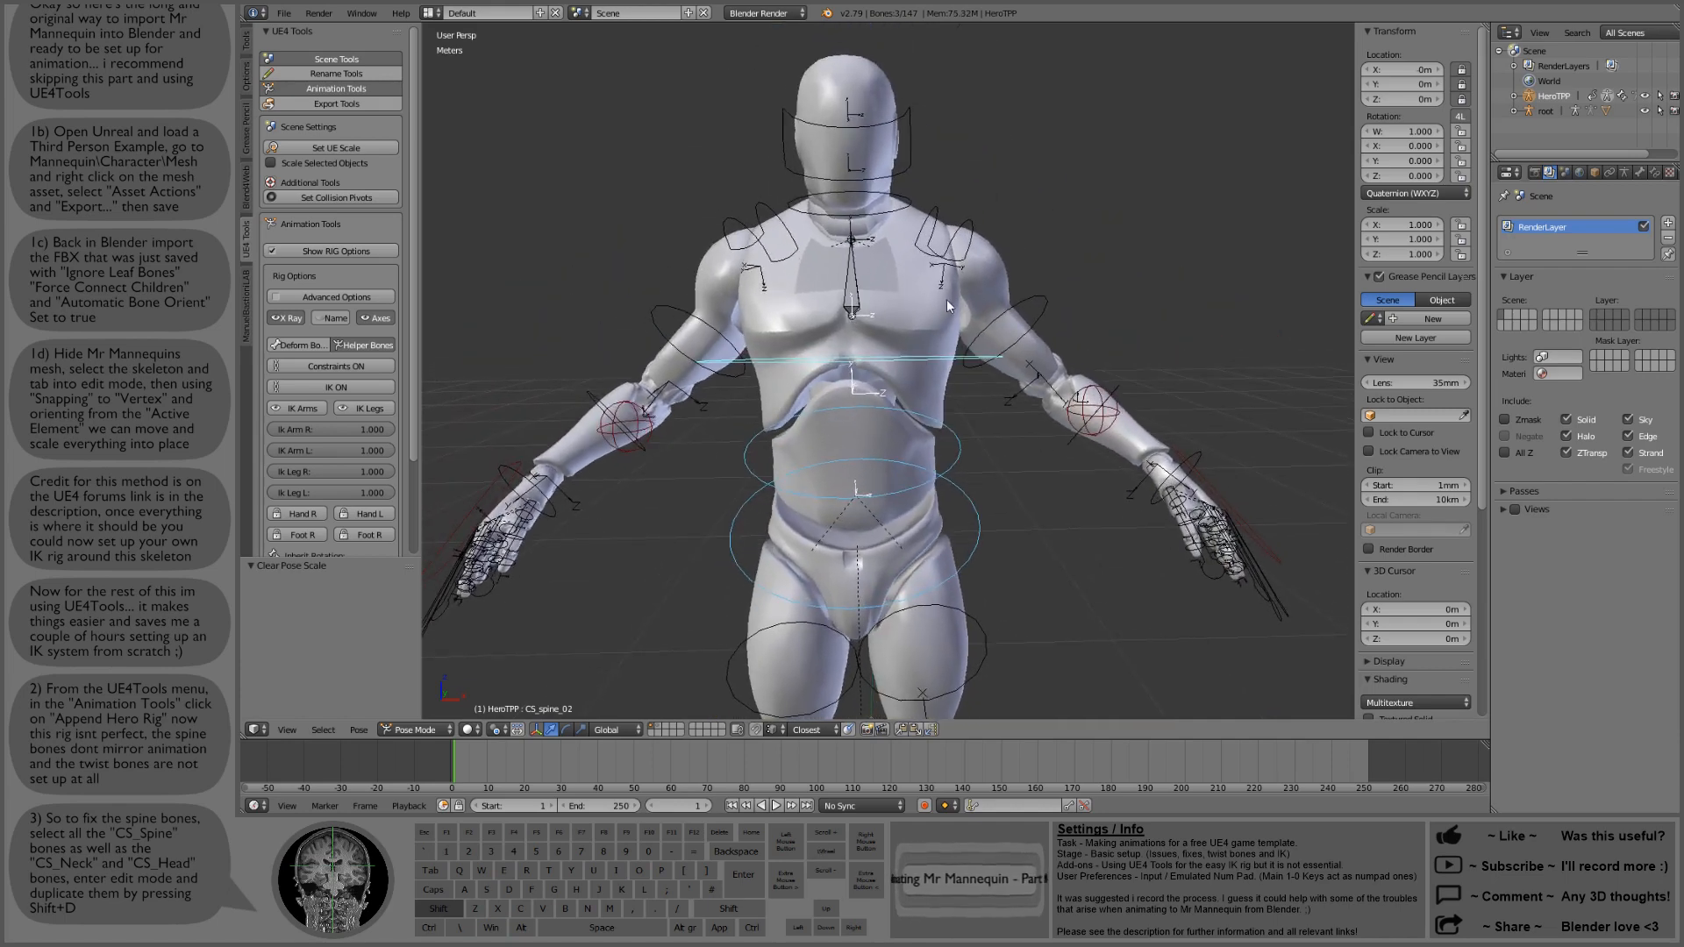
pyautogui.keyDown('shift'); pyautogui.rightClick(904, 198); pyautogui.keyUp('shift')
pyautogui.keyDown('shift'); pyautogui.rightClick(908, 167); pyautogui.keyUp('shift')
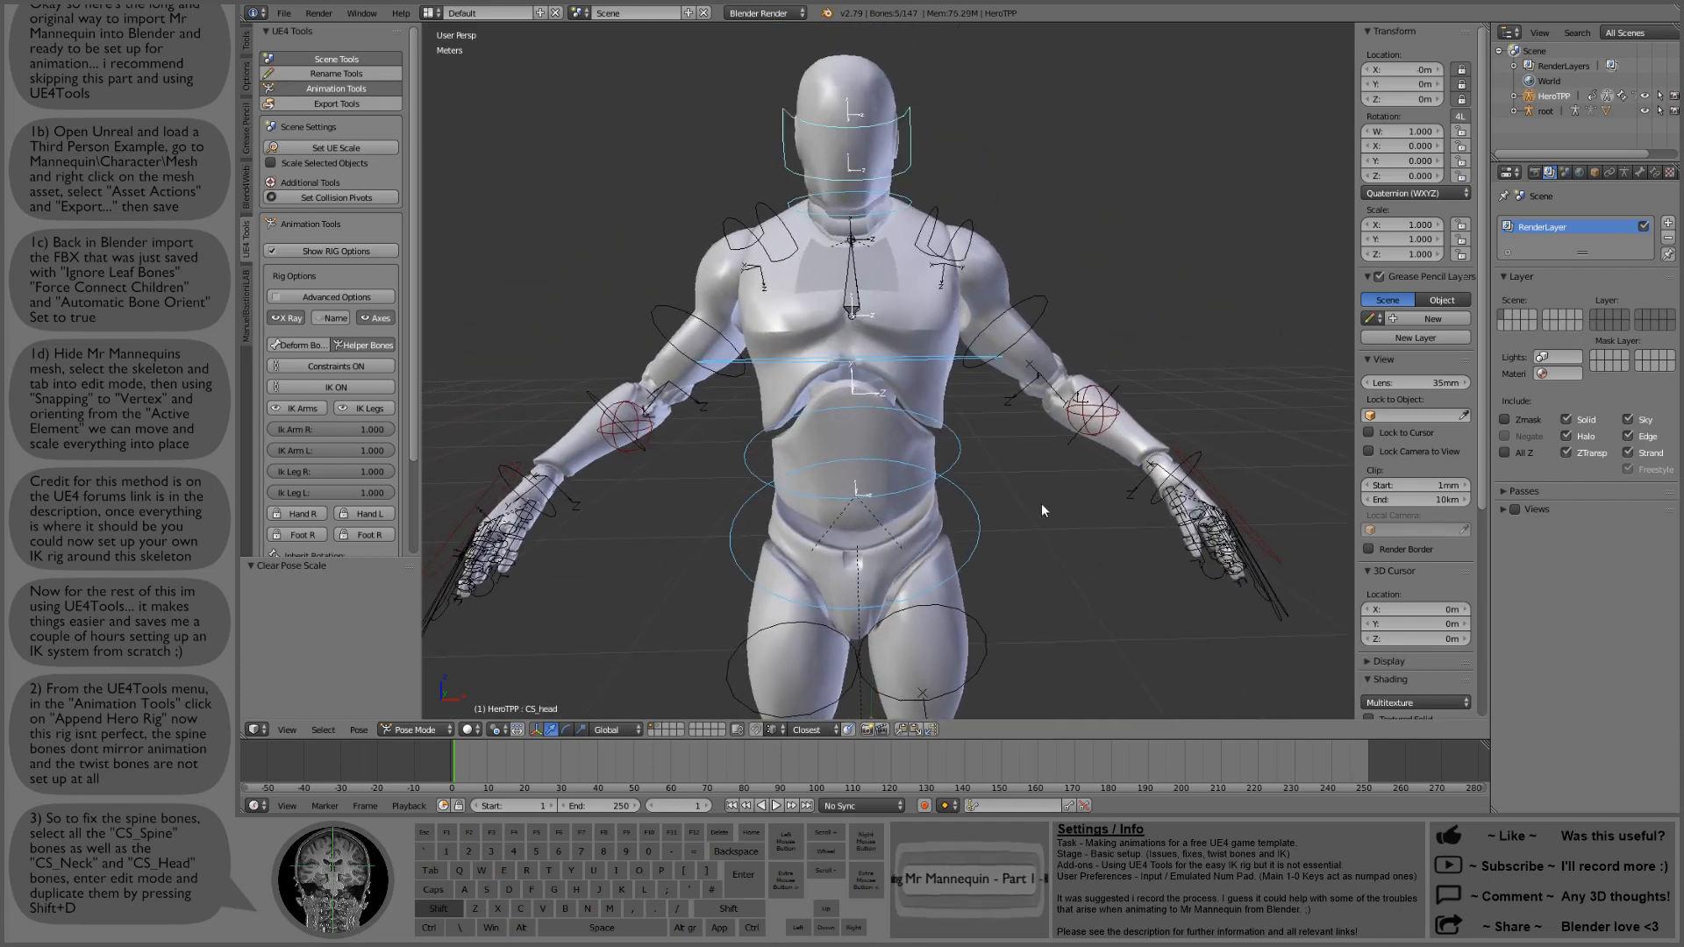
pyautogui.keyDown('shift'); pyautogui.rightClick(851, 268); pyautogui.keyUp('shift')
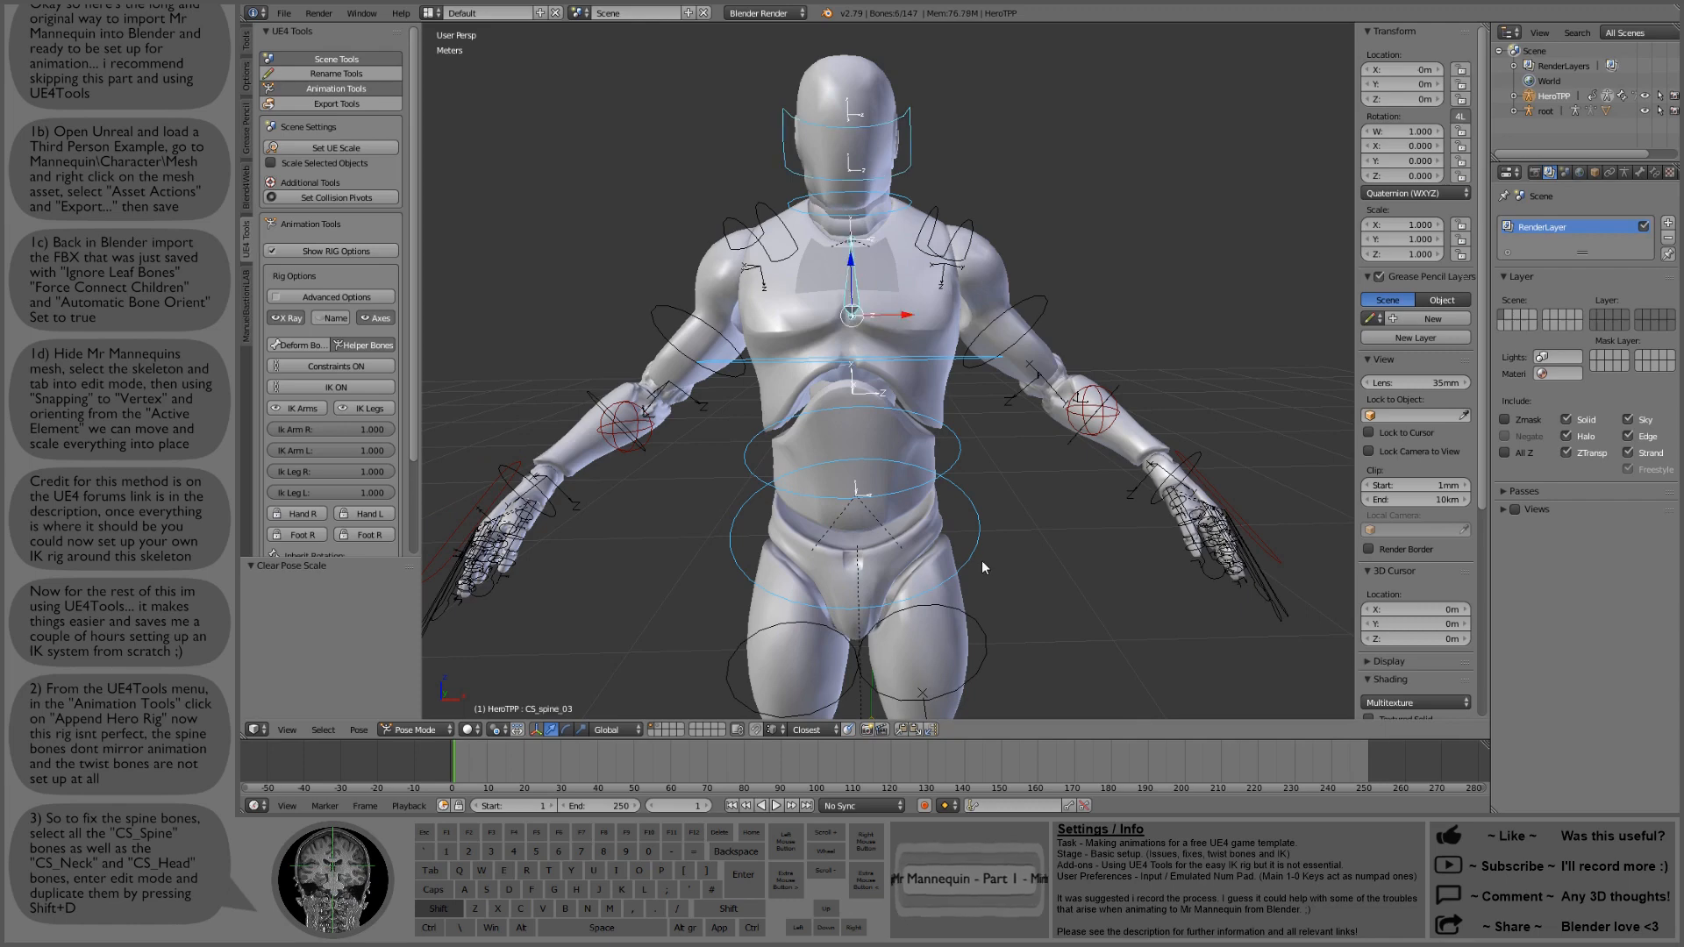
pyautogui.keyDown('shift'); pyautogui.moveTo(982, 568); pyautogui.dragTo(1017, 512, button='middle'); pyautogui.keyUp('shift')
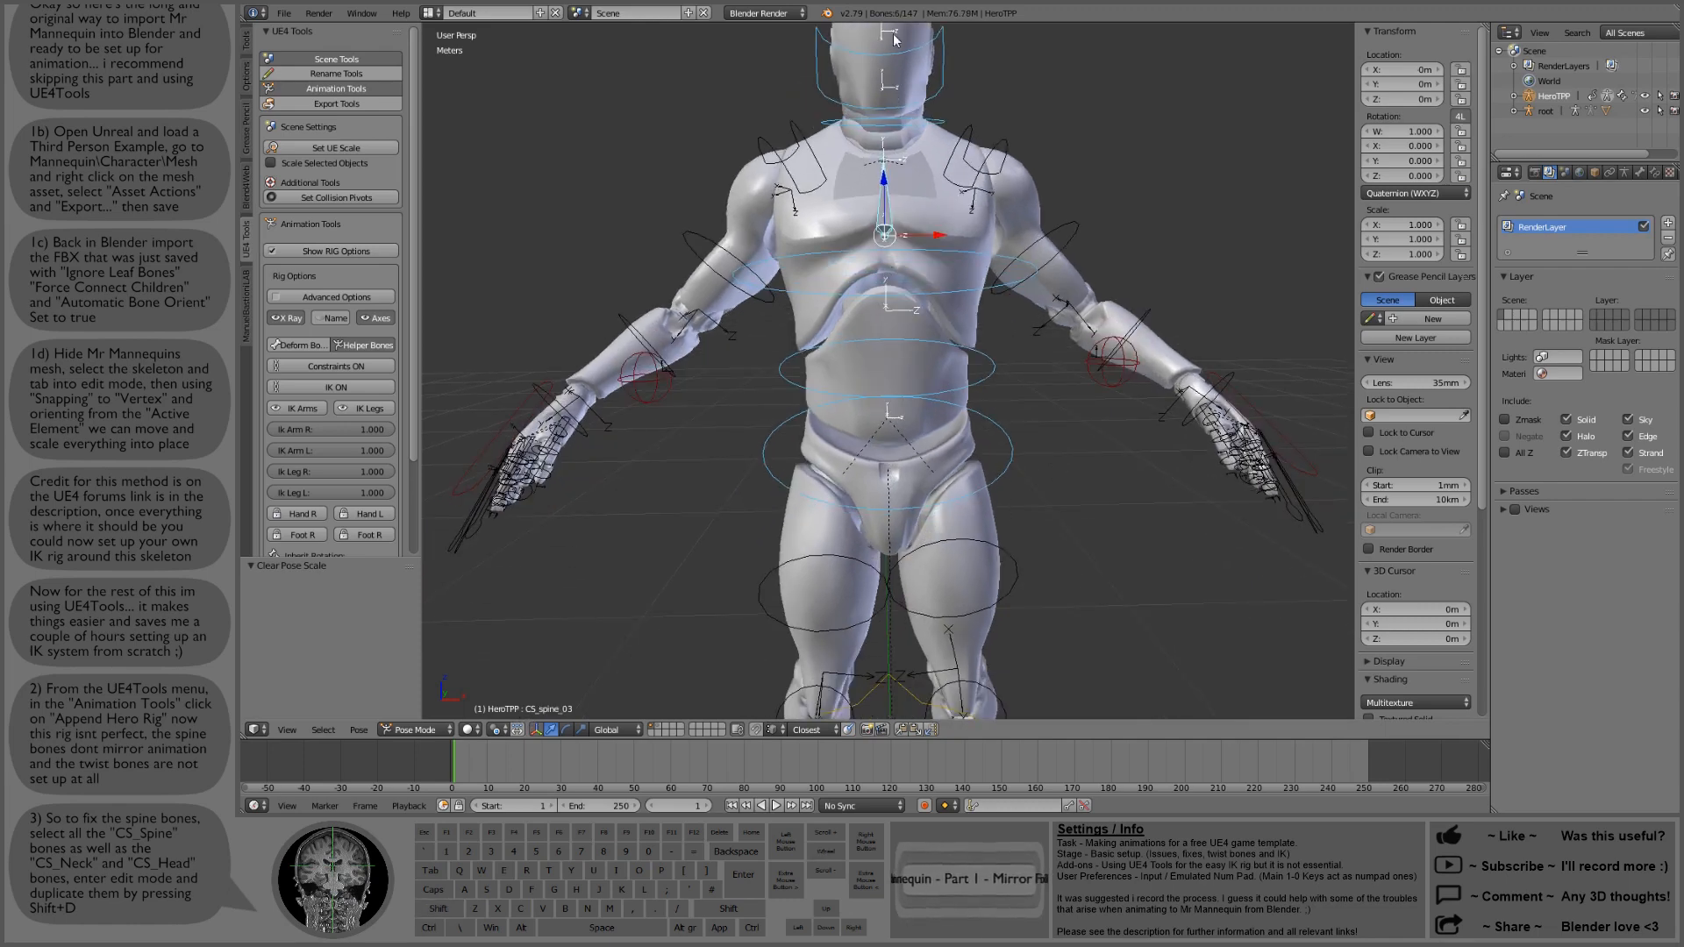
pyautogui.moveTo(1055, 544); pyautogui.dragTo(1056, 545, button='middle')
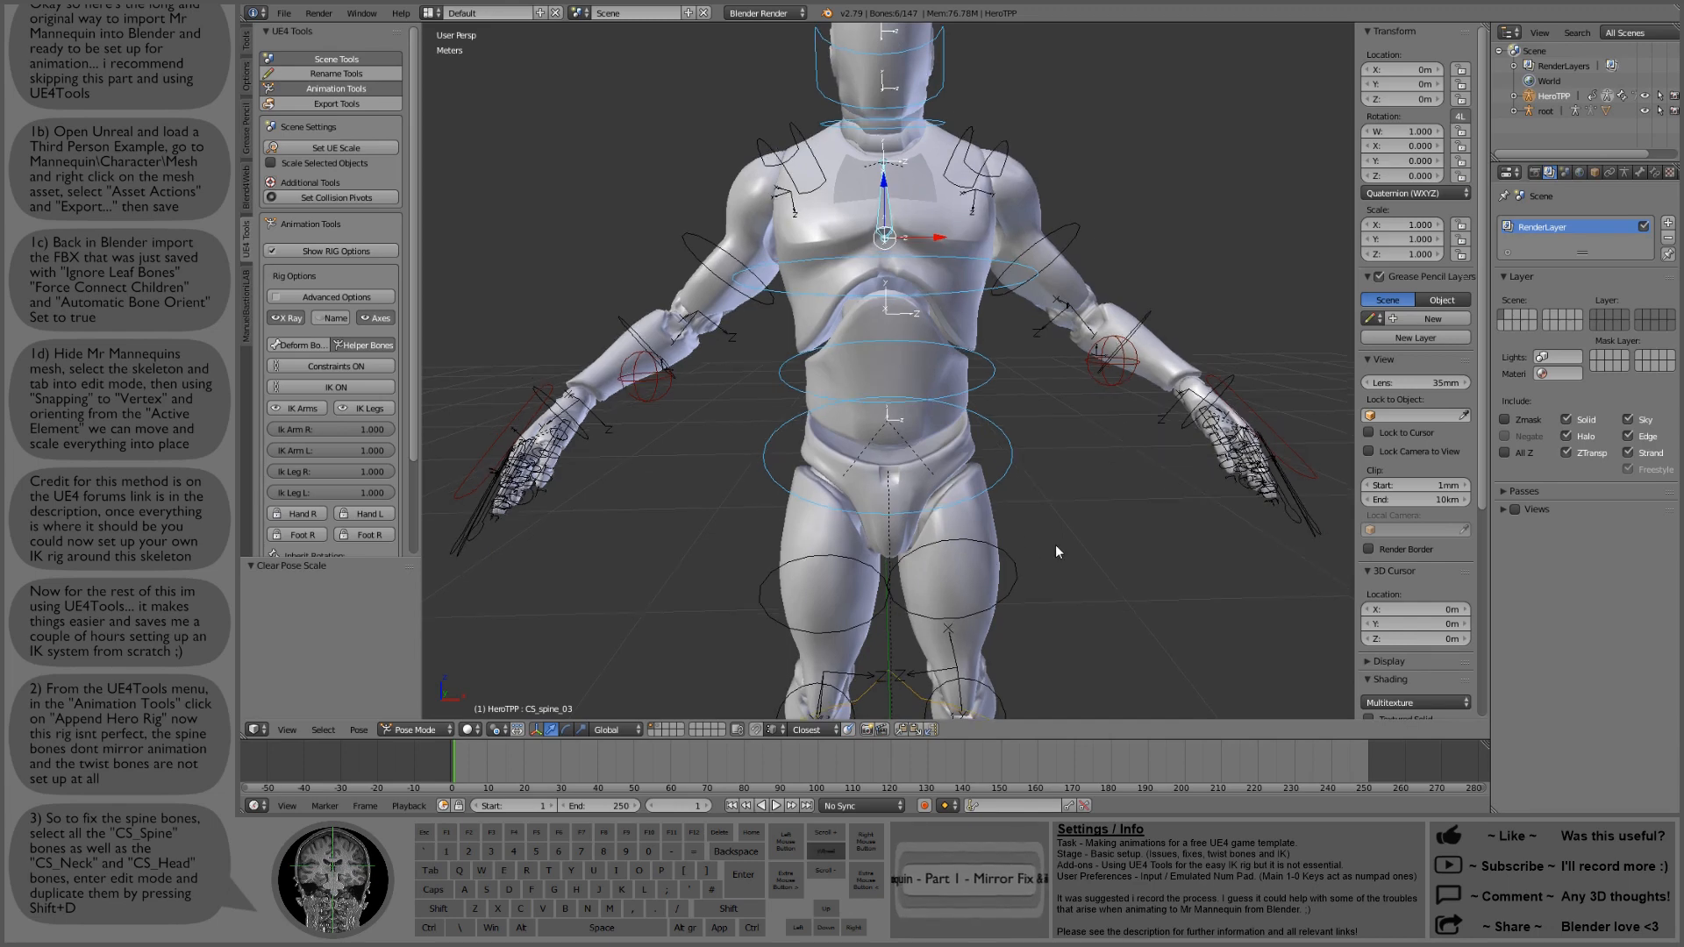
pyautogui.keyDown('shift'); pyautogui.moveTo(1054, 415); pyautogui.dragTo(1047, 451, button='middle'); pyautogui.keyUp('shift')
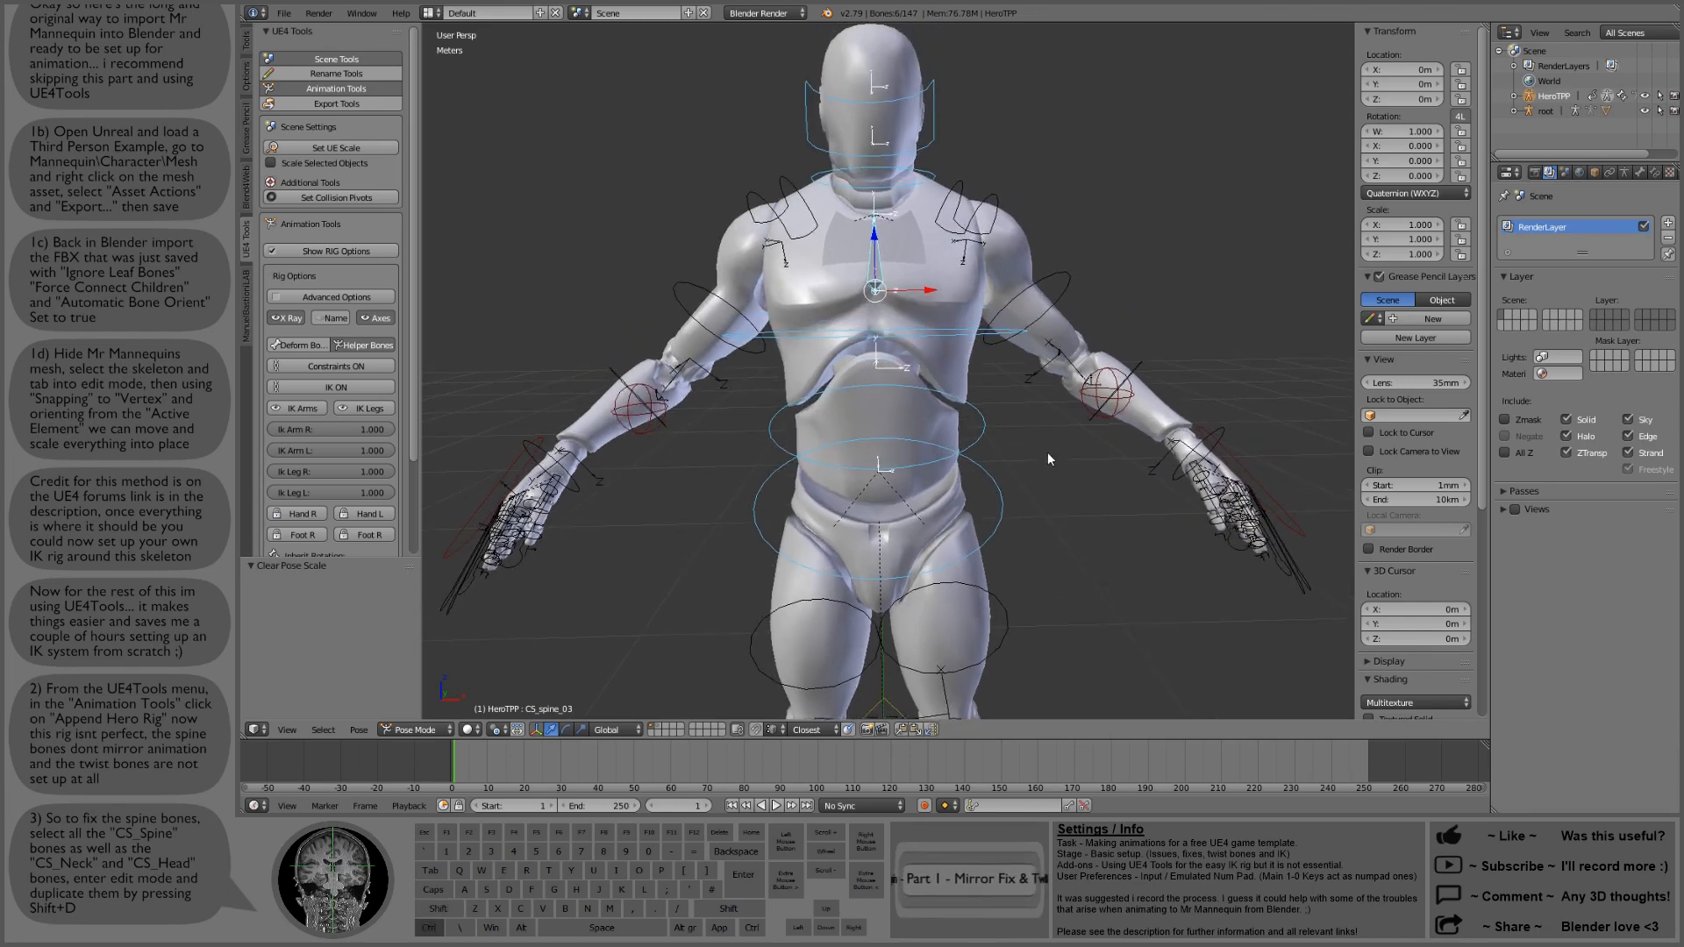
# Step: Duplicate the selected pelvis, spine, neck and head control bones in Edit Mode, leaving the copies exactly in place
pyautogui.press('Tab')
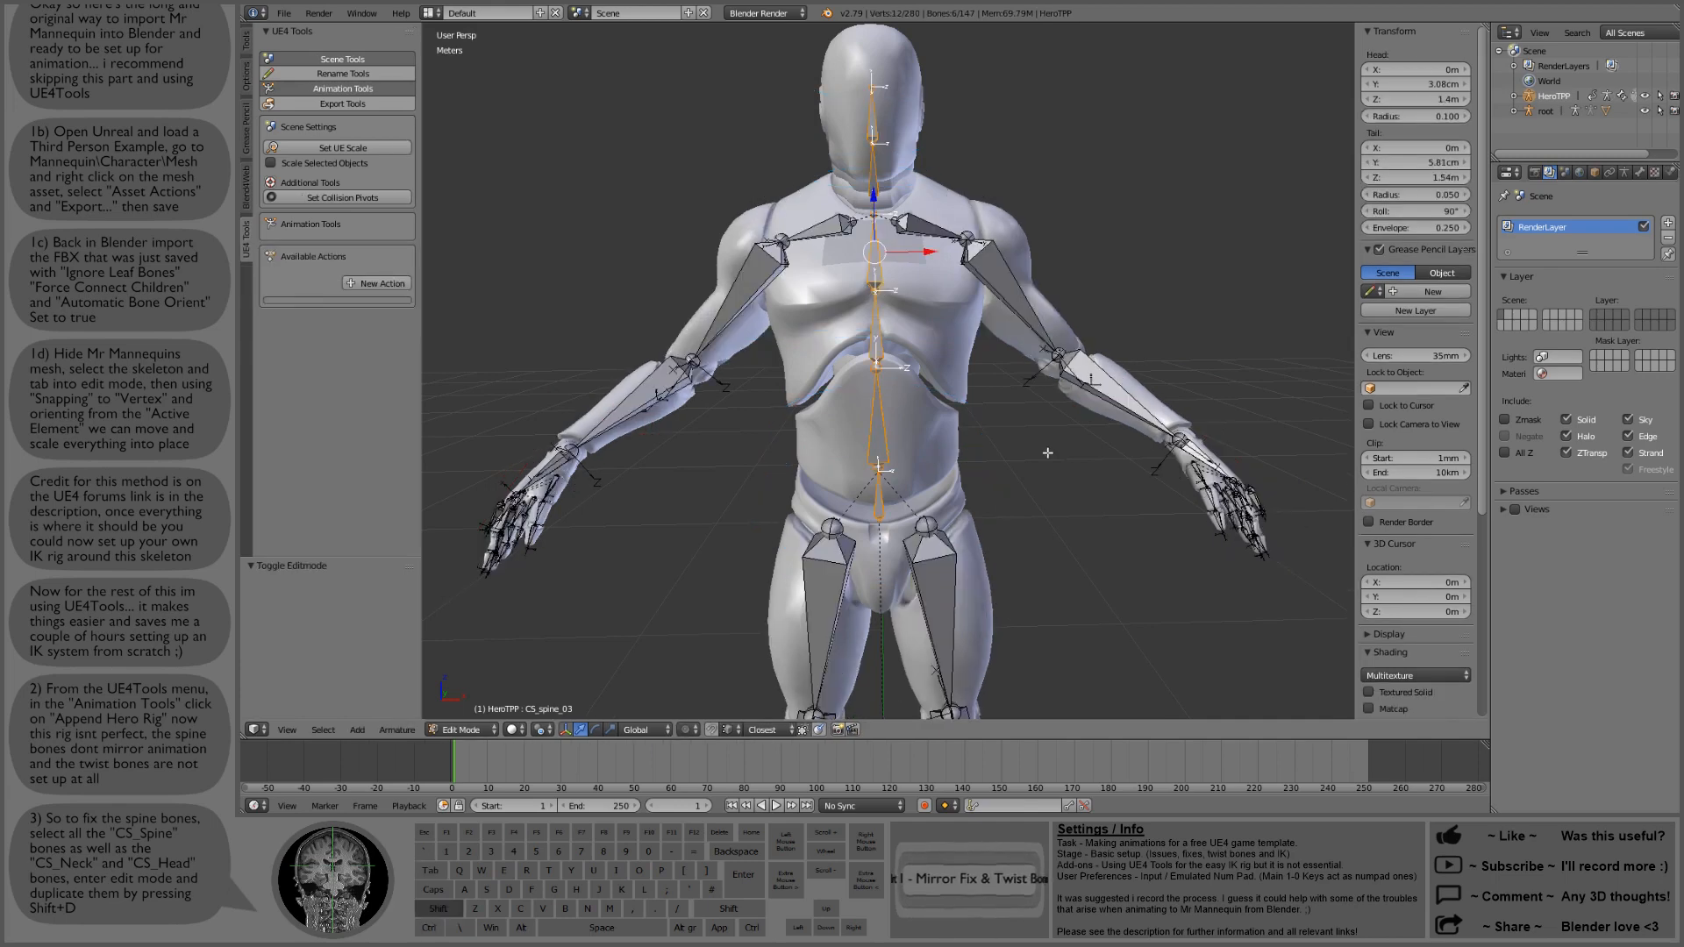
pyautogui.hotkey('shift', 'd')
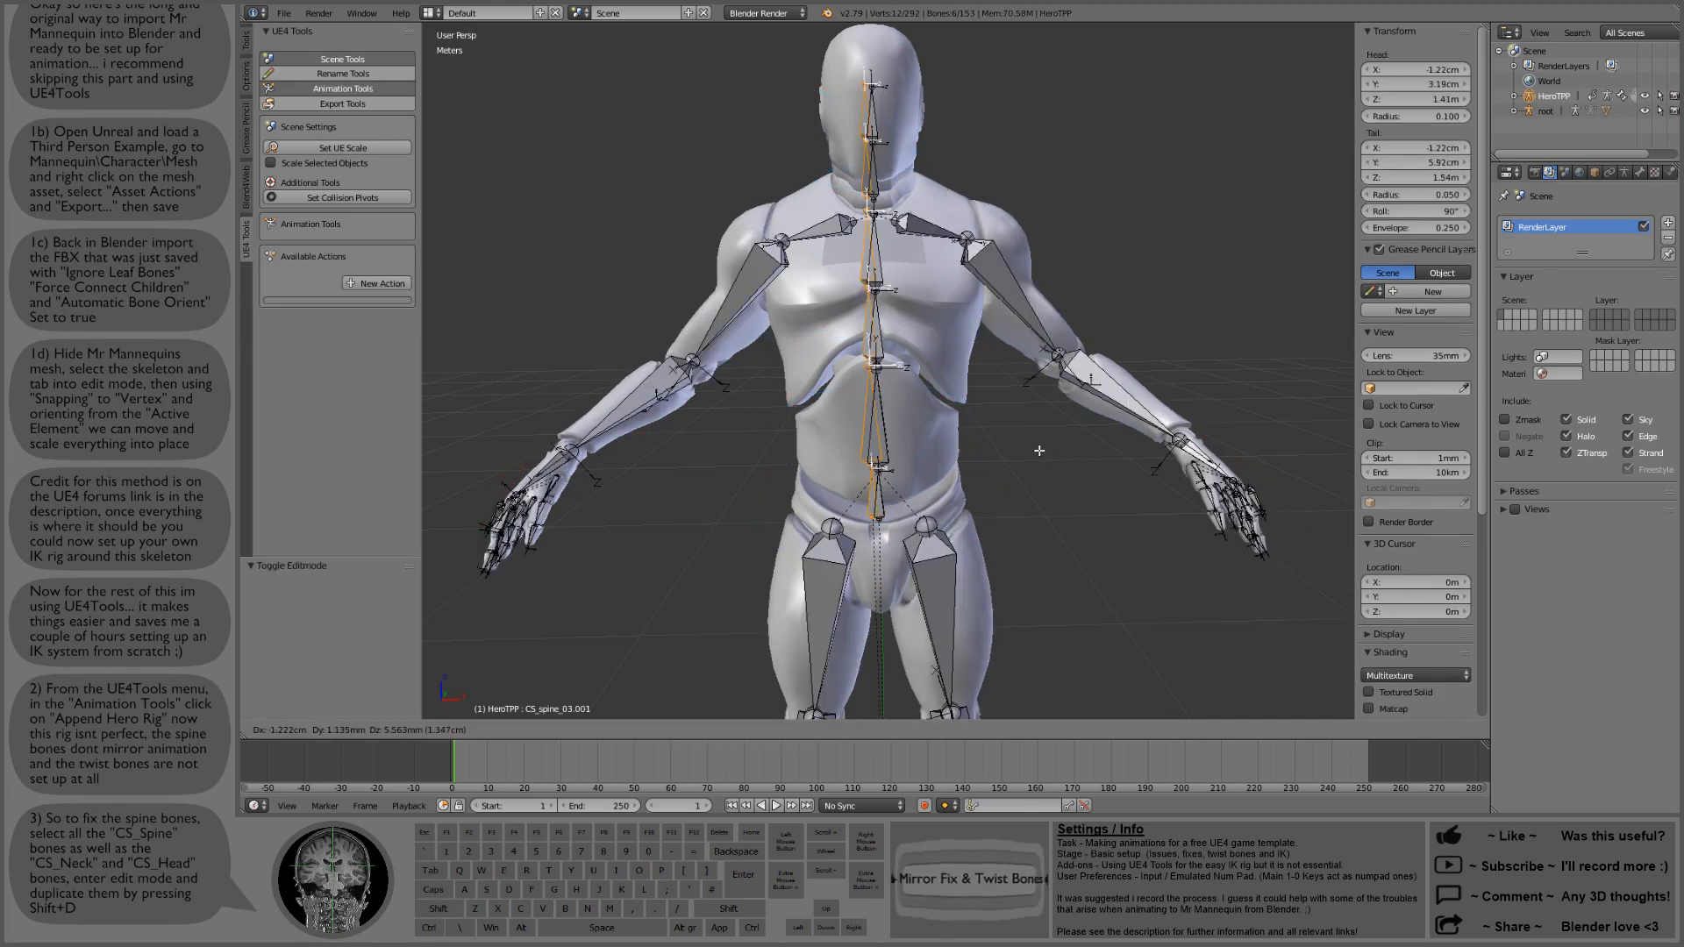
pyautogui.rightClick(1060, 459)
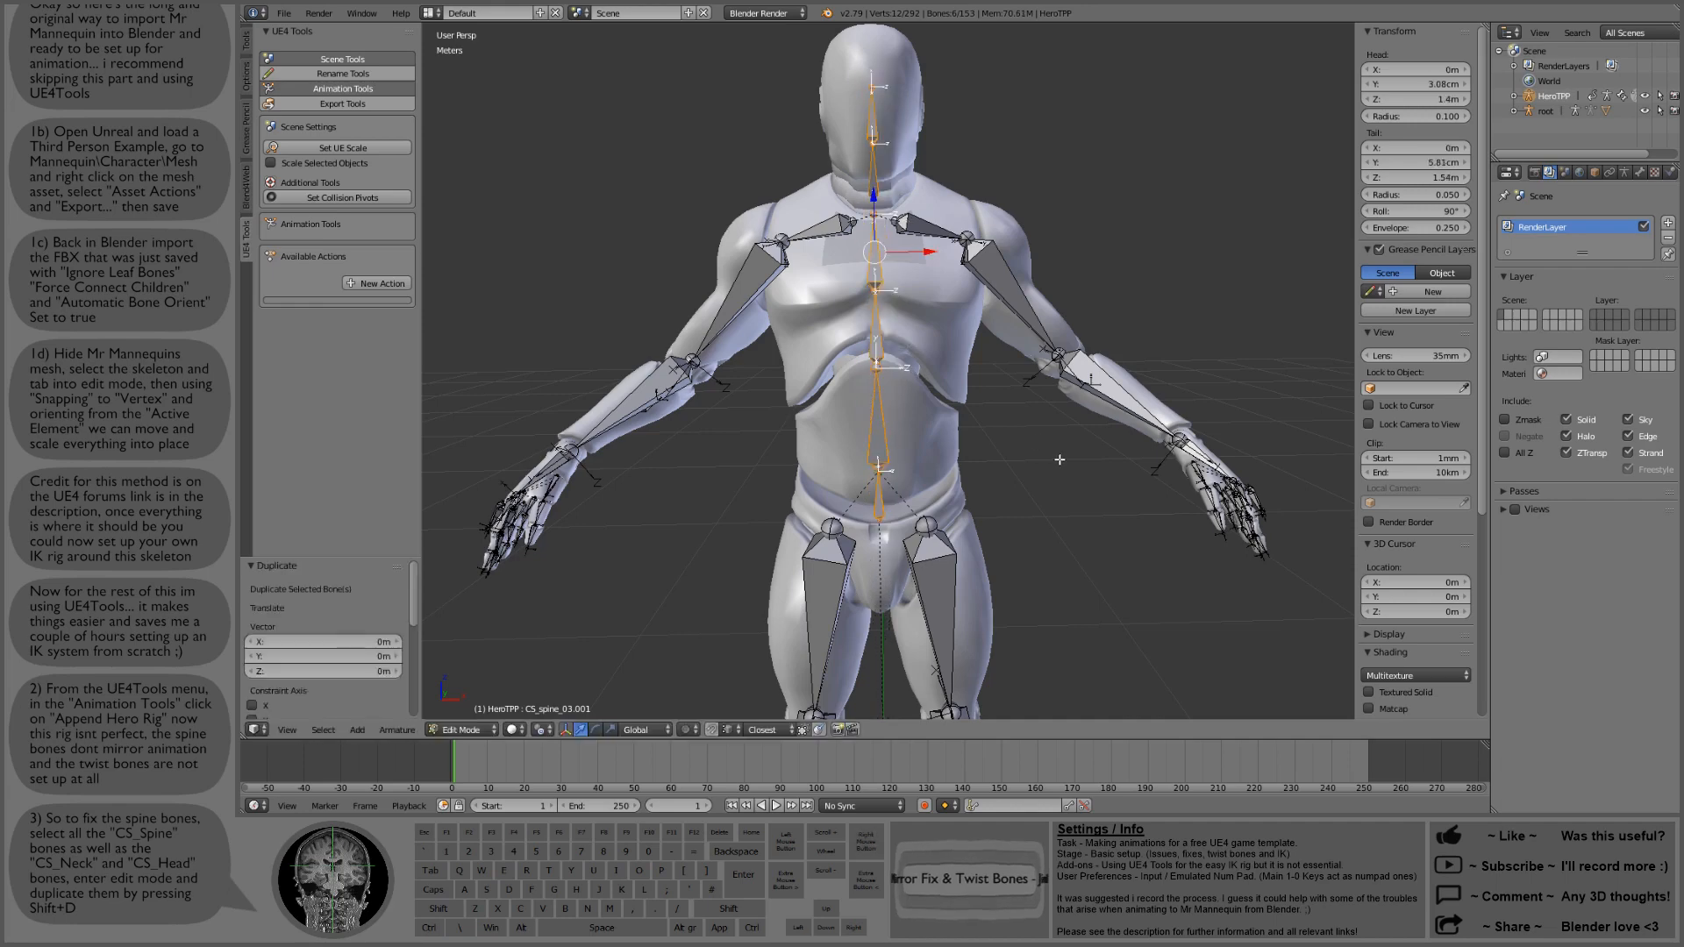
# Step: Parent the duplicated pelvis bone to the original CS_pelvis with Keep Offset
pyautogui.moveTo(1011, 543); pyautogui.dragTo(921, 456, button='middle')
pyautogui.moveTo(877, 509); pyautogui.dragTo(946, 571, button='middle')
pyautogui.rightClick(880, 504)
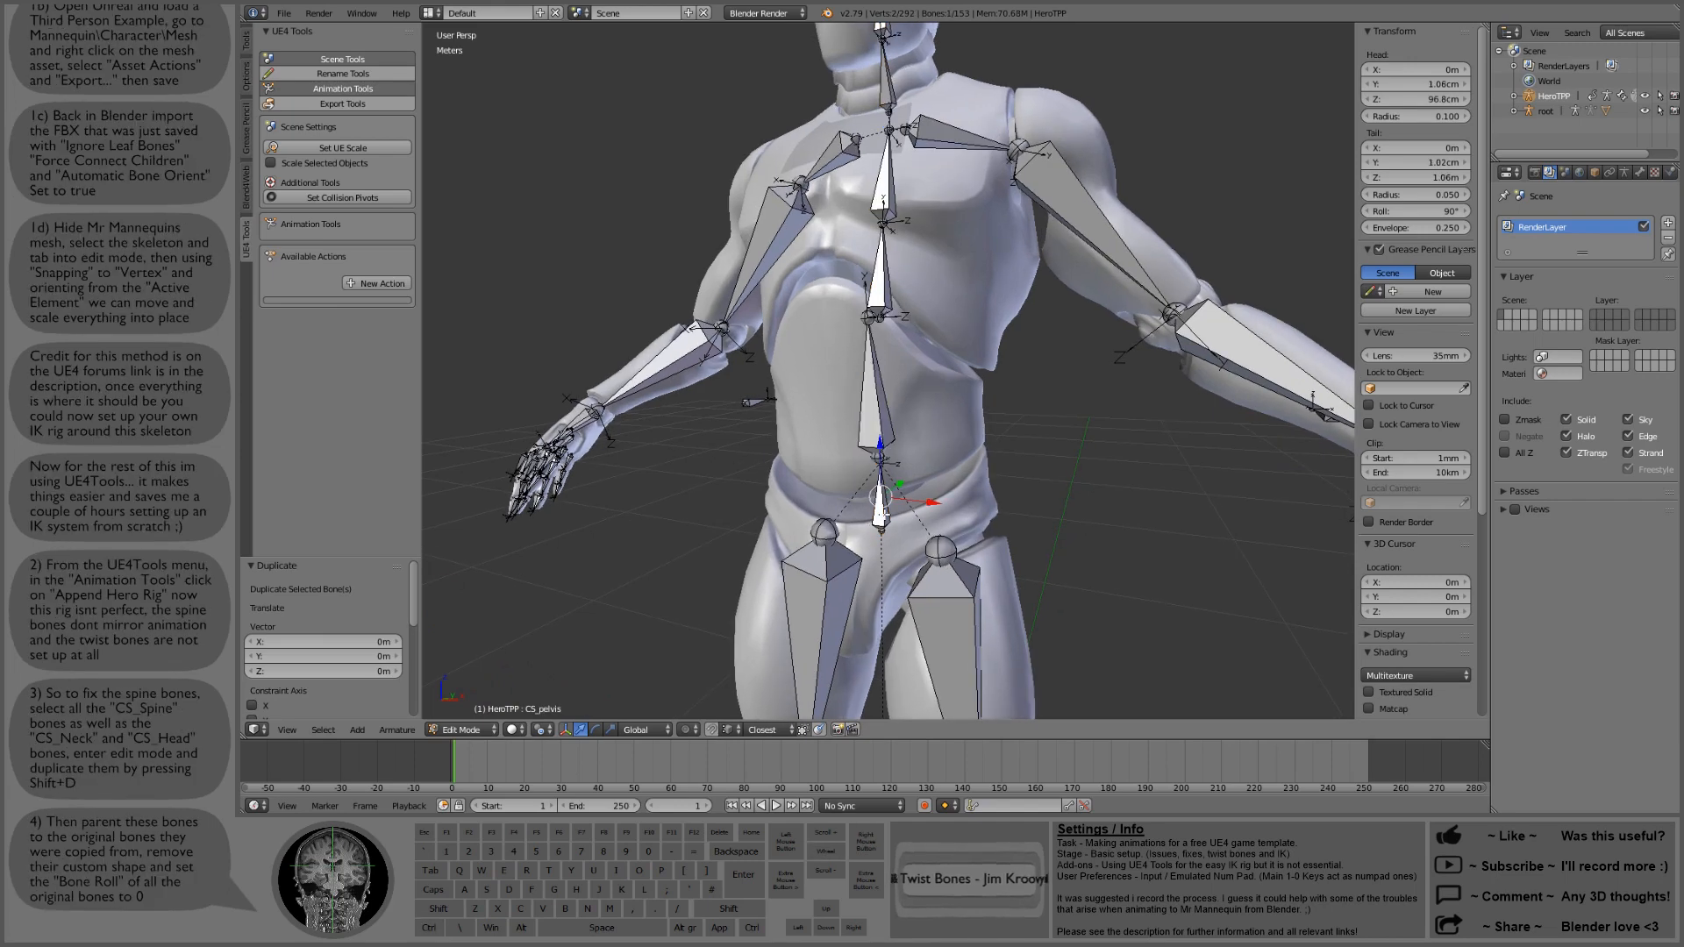
pyautogui.hotkey('shift', 'd')
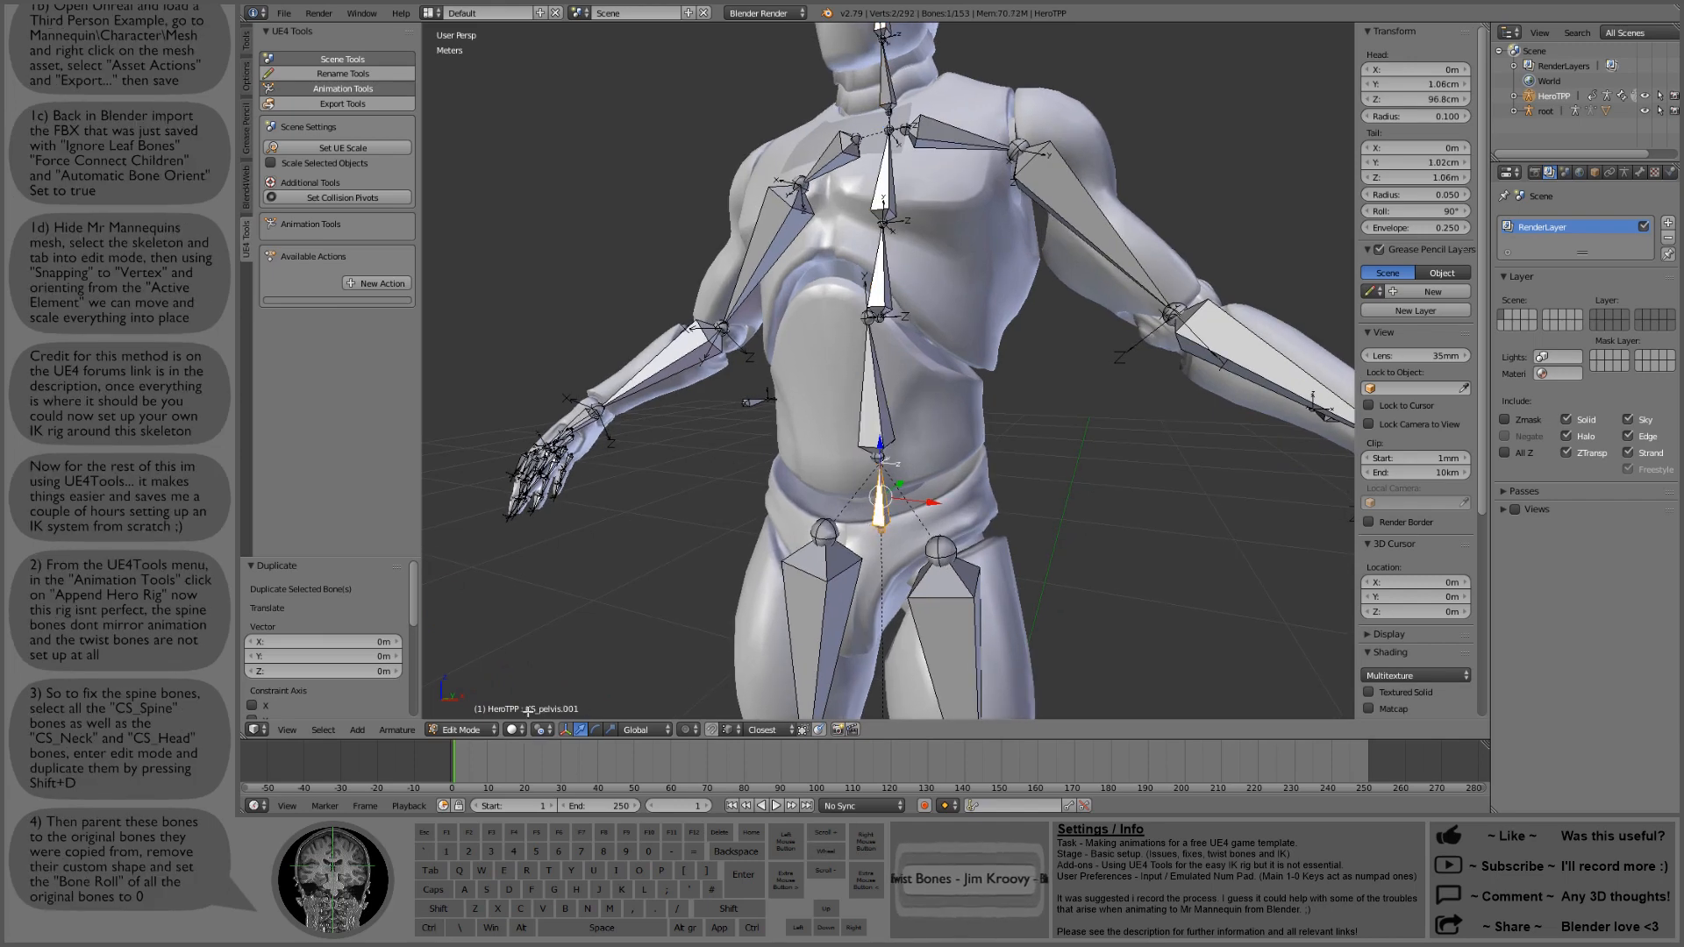
pyautogui.keyDown('shift'); pyautogui.rightClick(884, 508); pyautogui.keyUp('shift')
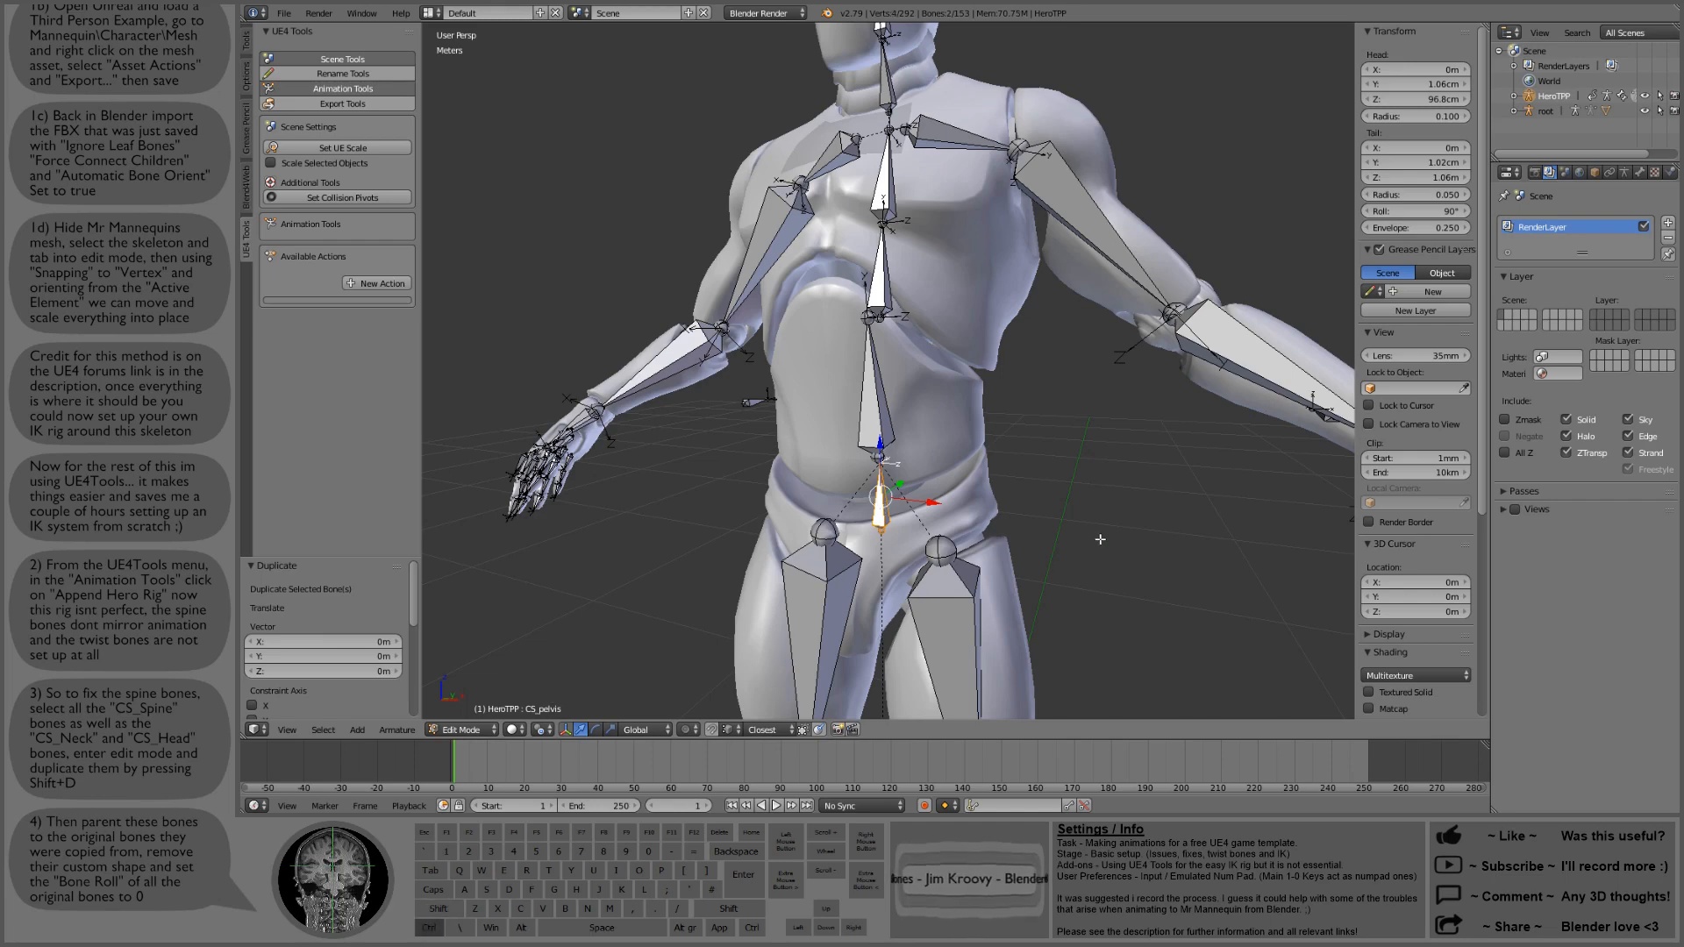
pyautogui.hotkey('ctrl', 'p')
pyautogui.click(1156, 518)
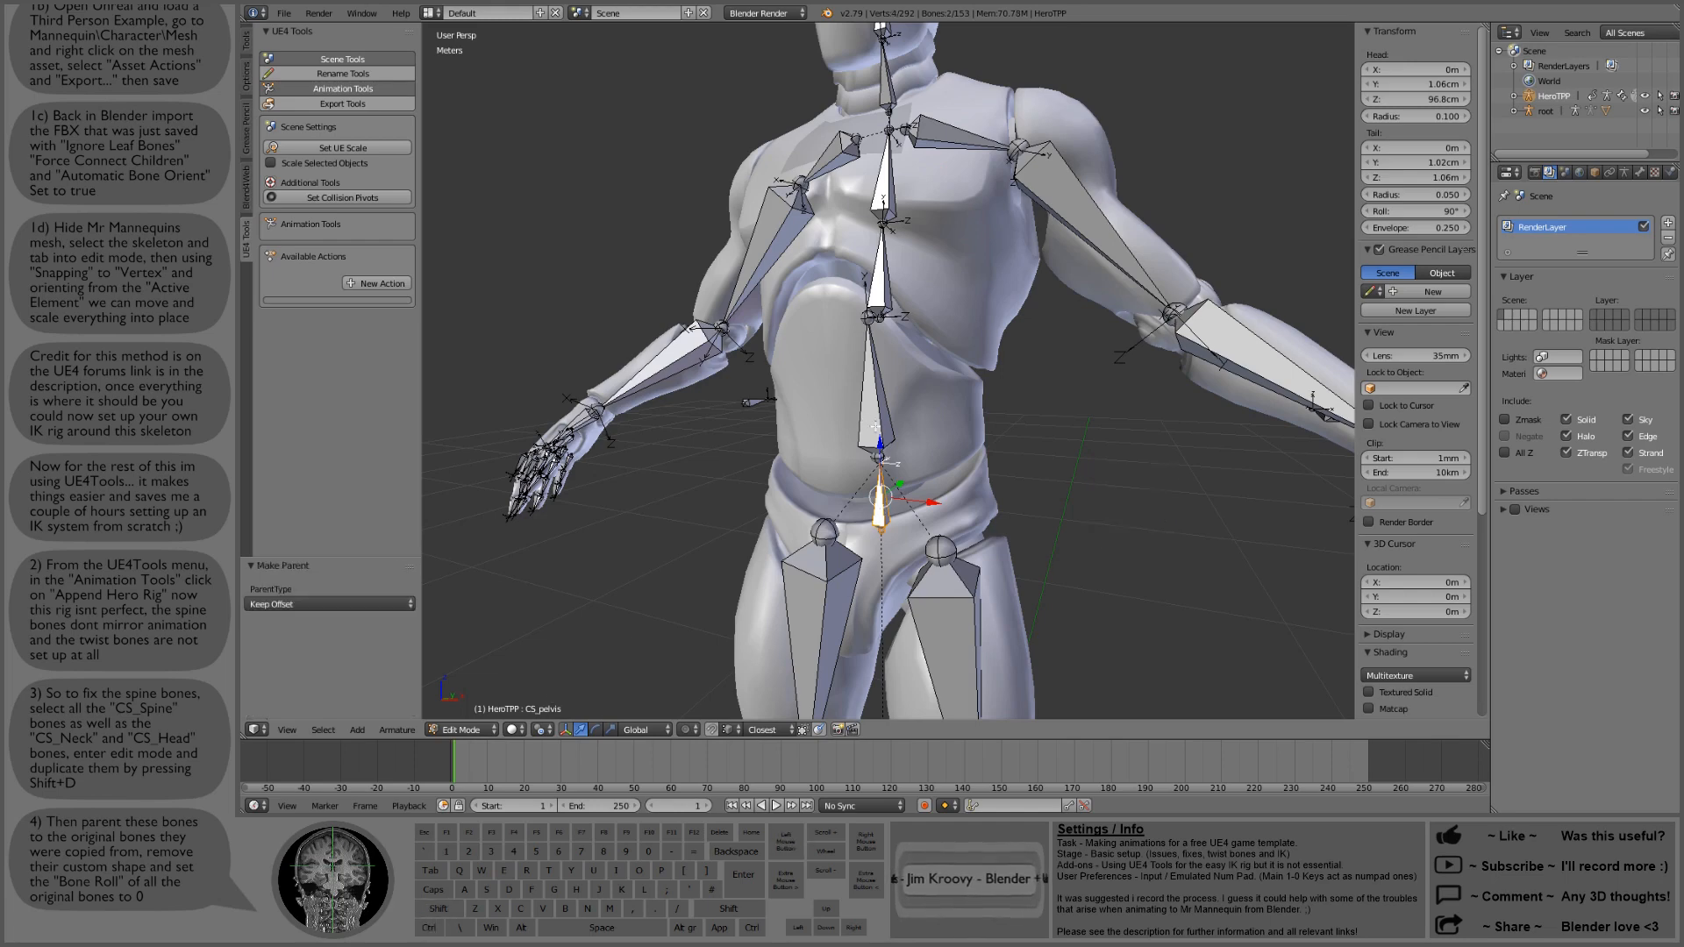
# Step: Parent the duplicates of CS_spine_01 and CS_spine_02 to their respective original bones with Keep Offset
pyautogui.rightClick(874, 426)
pyautogui.hotkey('shift', 'd')
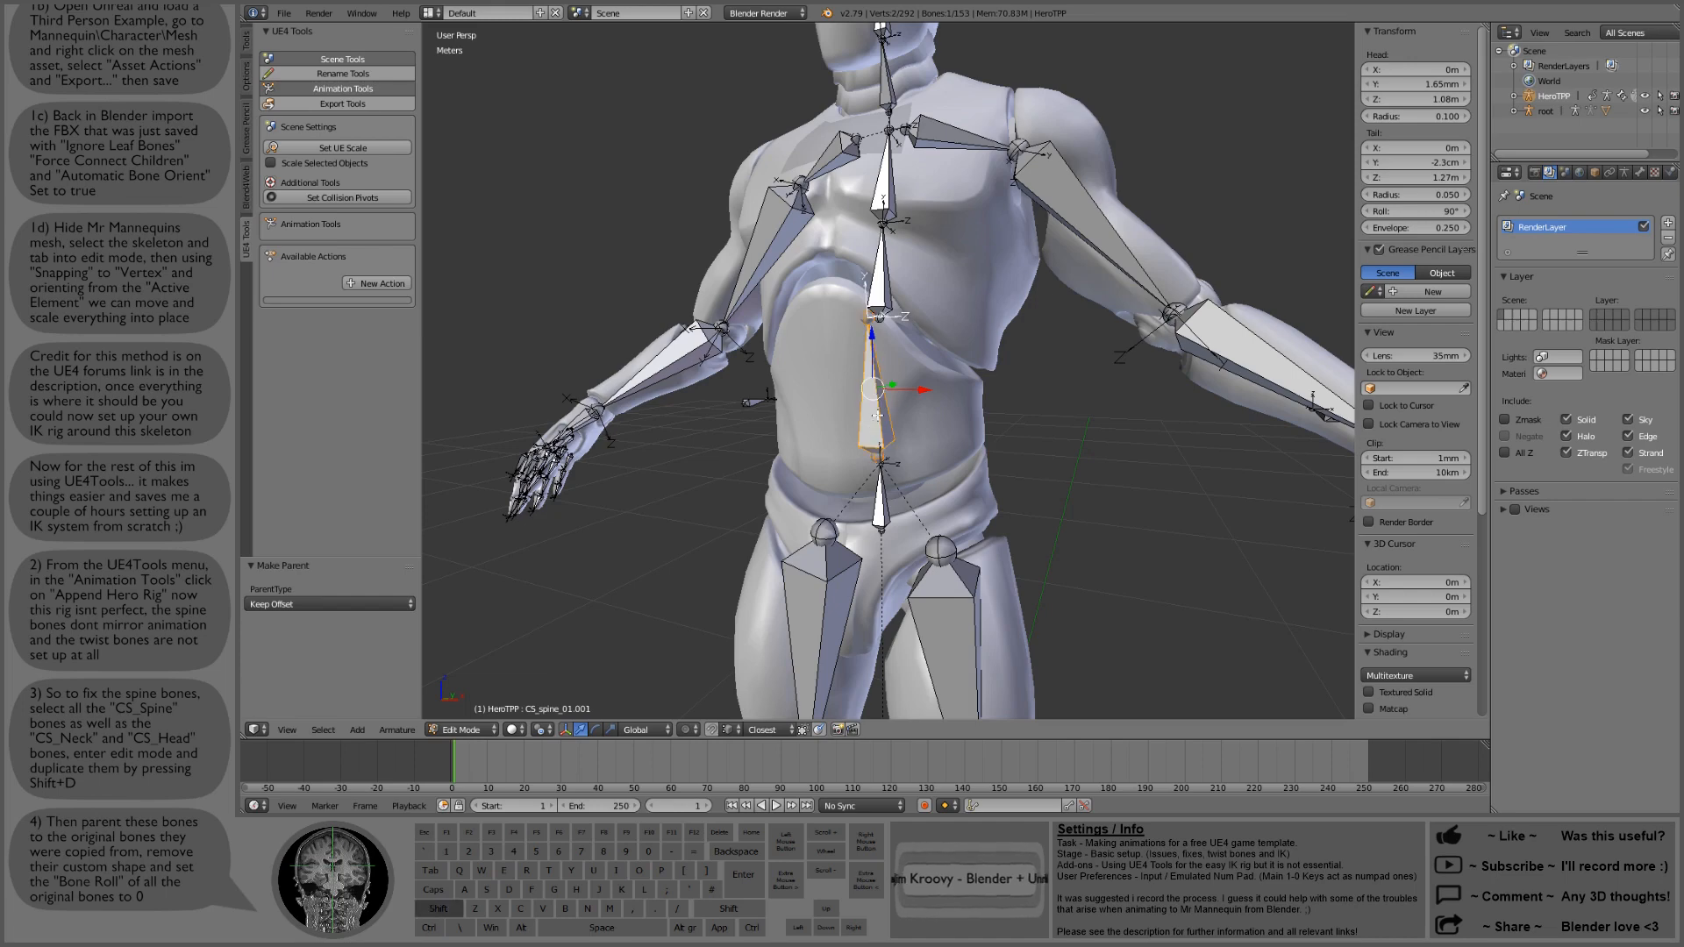
pyautogui.hotkey('ctrl', 'p')
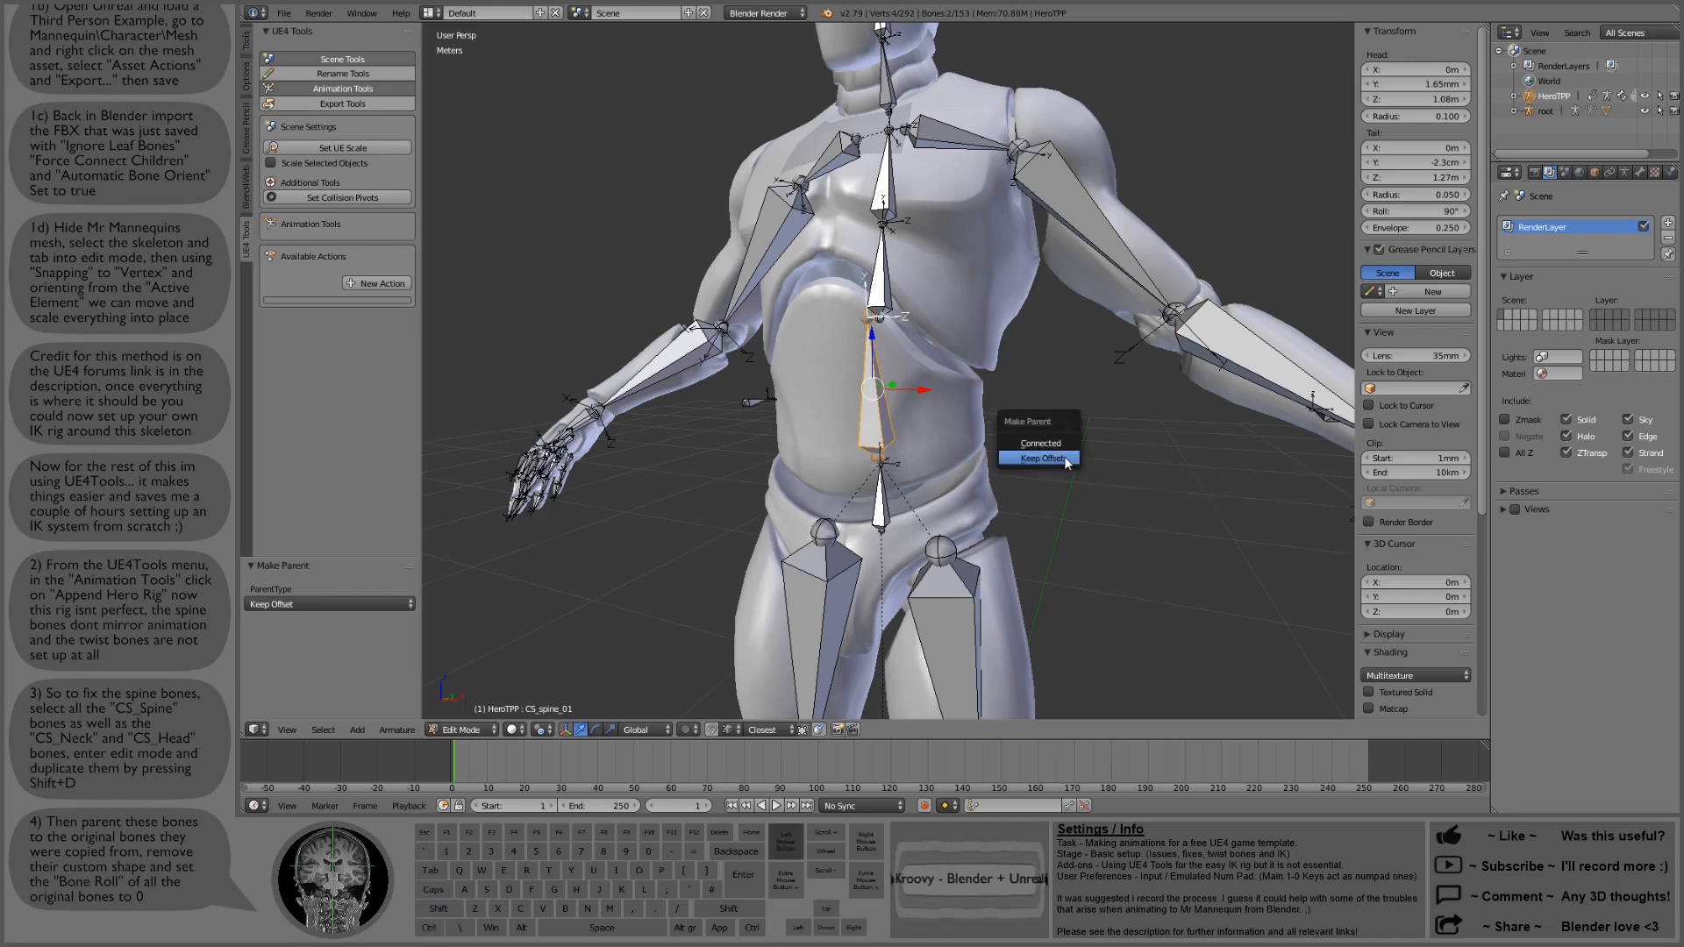
pyautogui.click(1065, 456)
pyautogui.rightClick(880, 274)
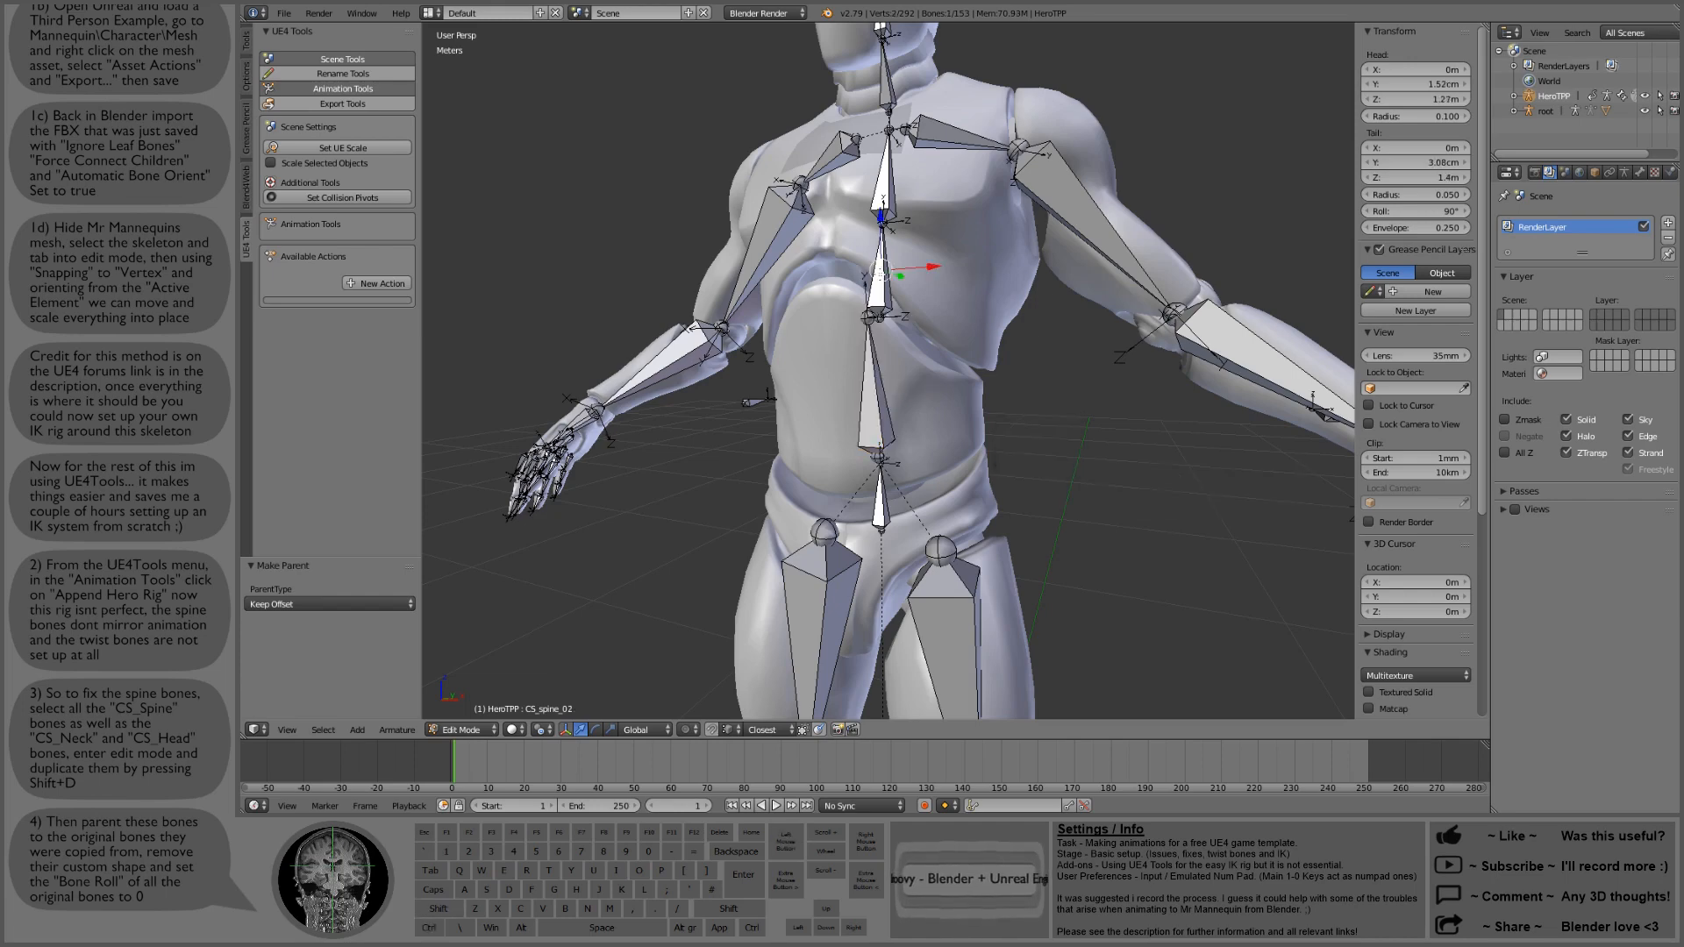
pyautogui.rightClick(881, 275)
pyautogui.hotkey('ctrl', 'p')
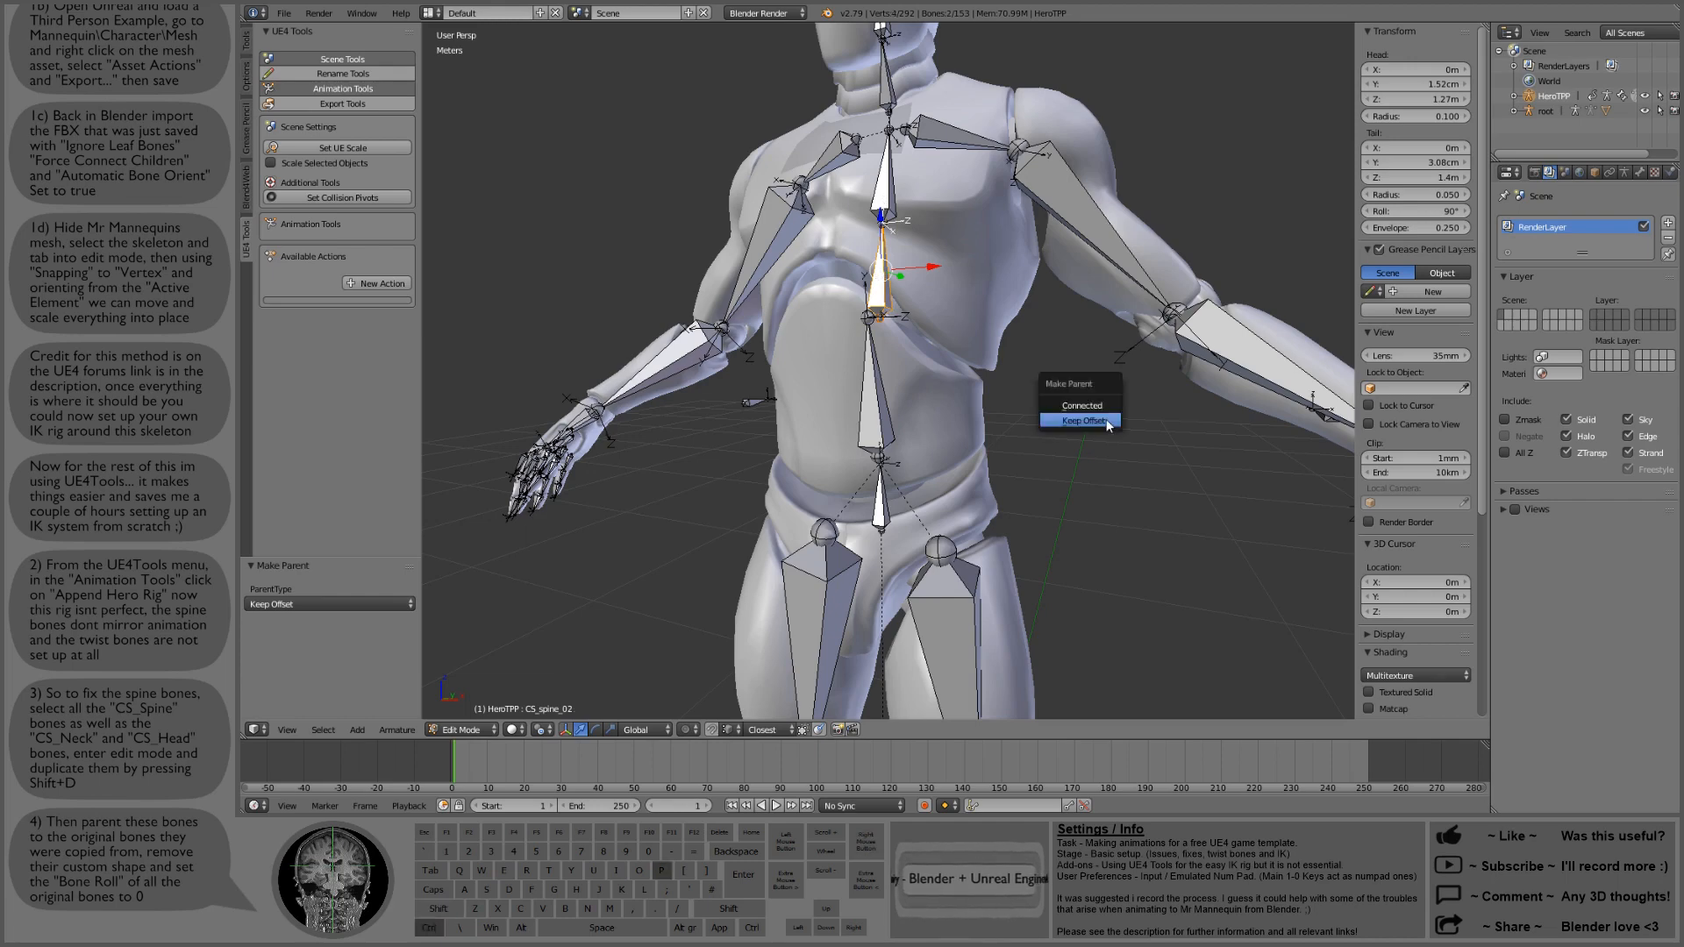
pyautogui.click(1075, 416)
# Step: Parent the duplicated upper spine bone to the original CS_spine_03 with Keep Offset
pyautogui.rightClick(884, 195)
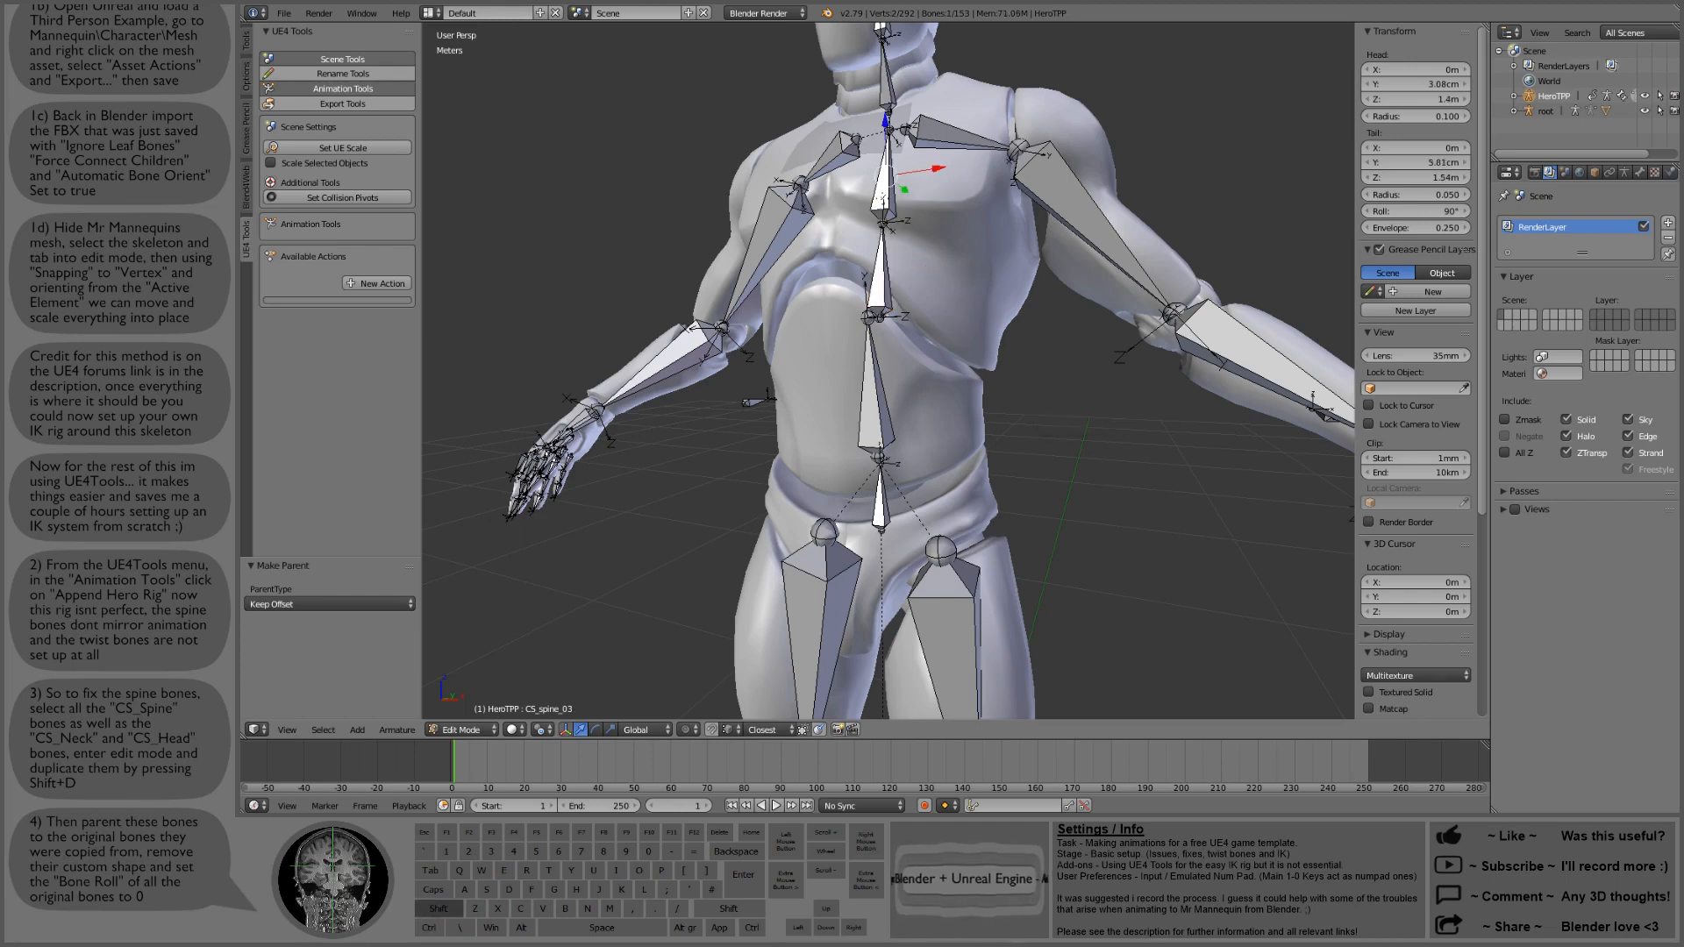
pyautogui.keyDown('shift'); pyautogui.rightClick(884, 195); pyautogui.keyUp('shift')
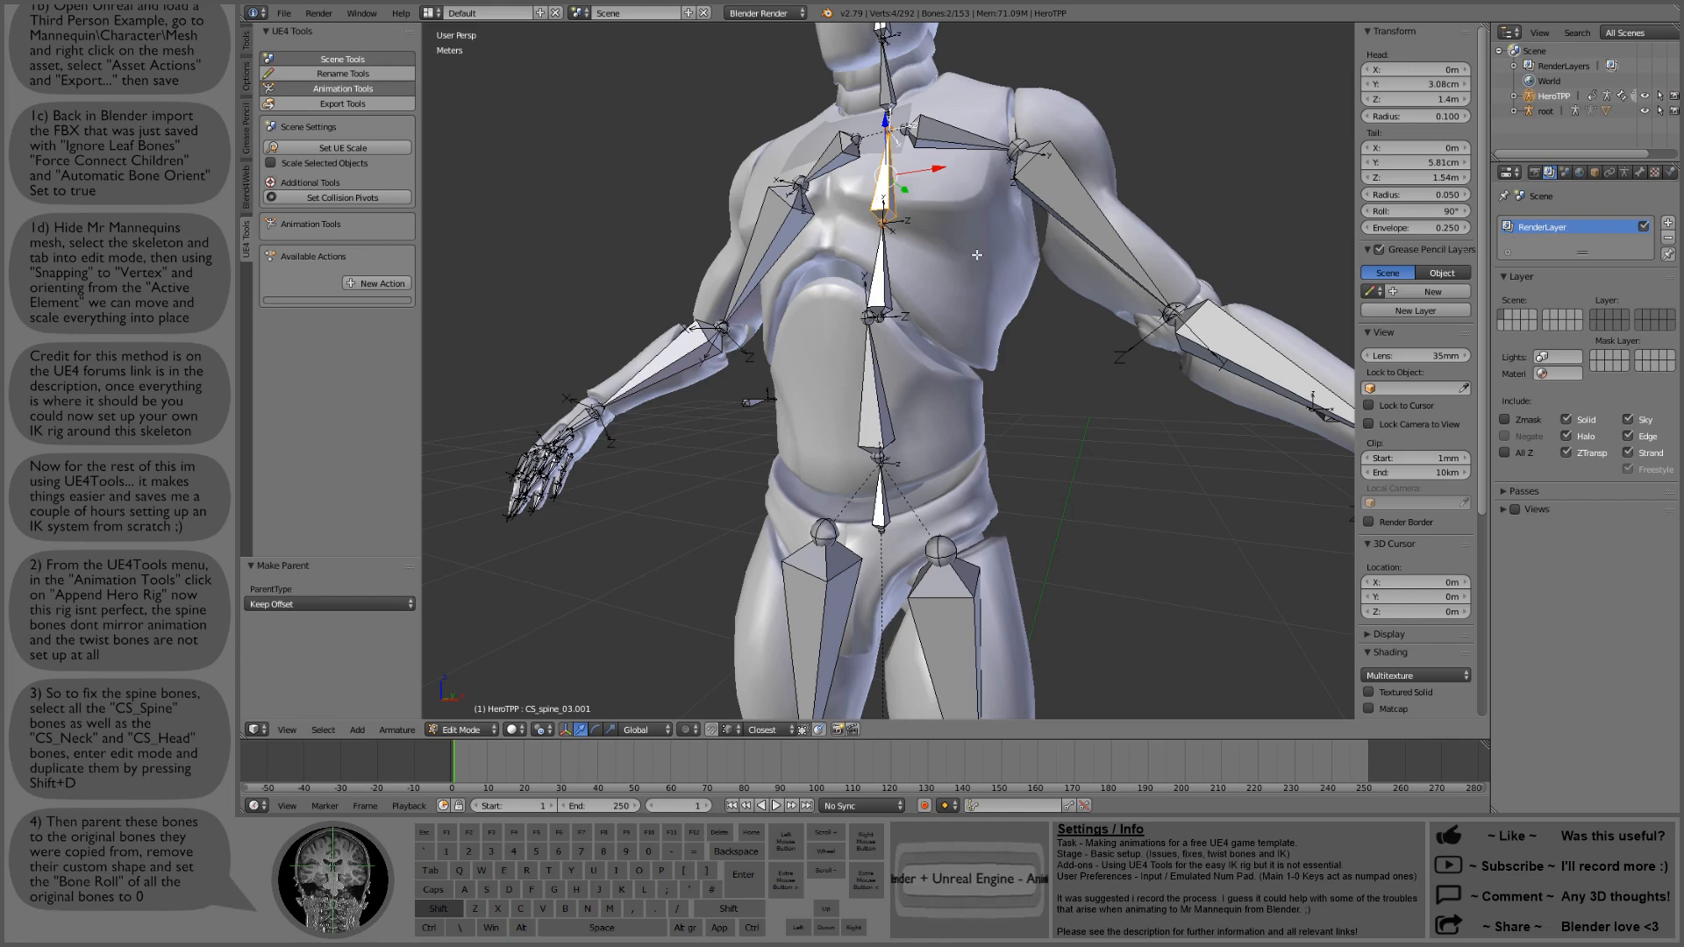
pyautogui.scroll(-3, 978, 255)
pyautogui.rightClick(891, 324)
pyautogui.rightClick(890, 325)
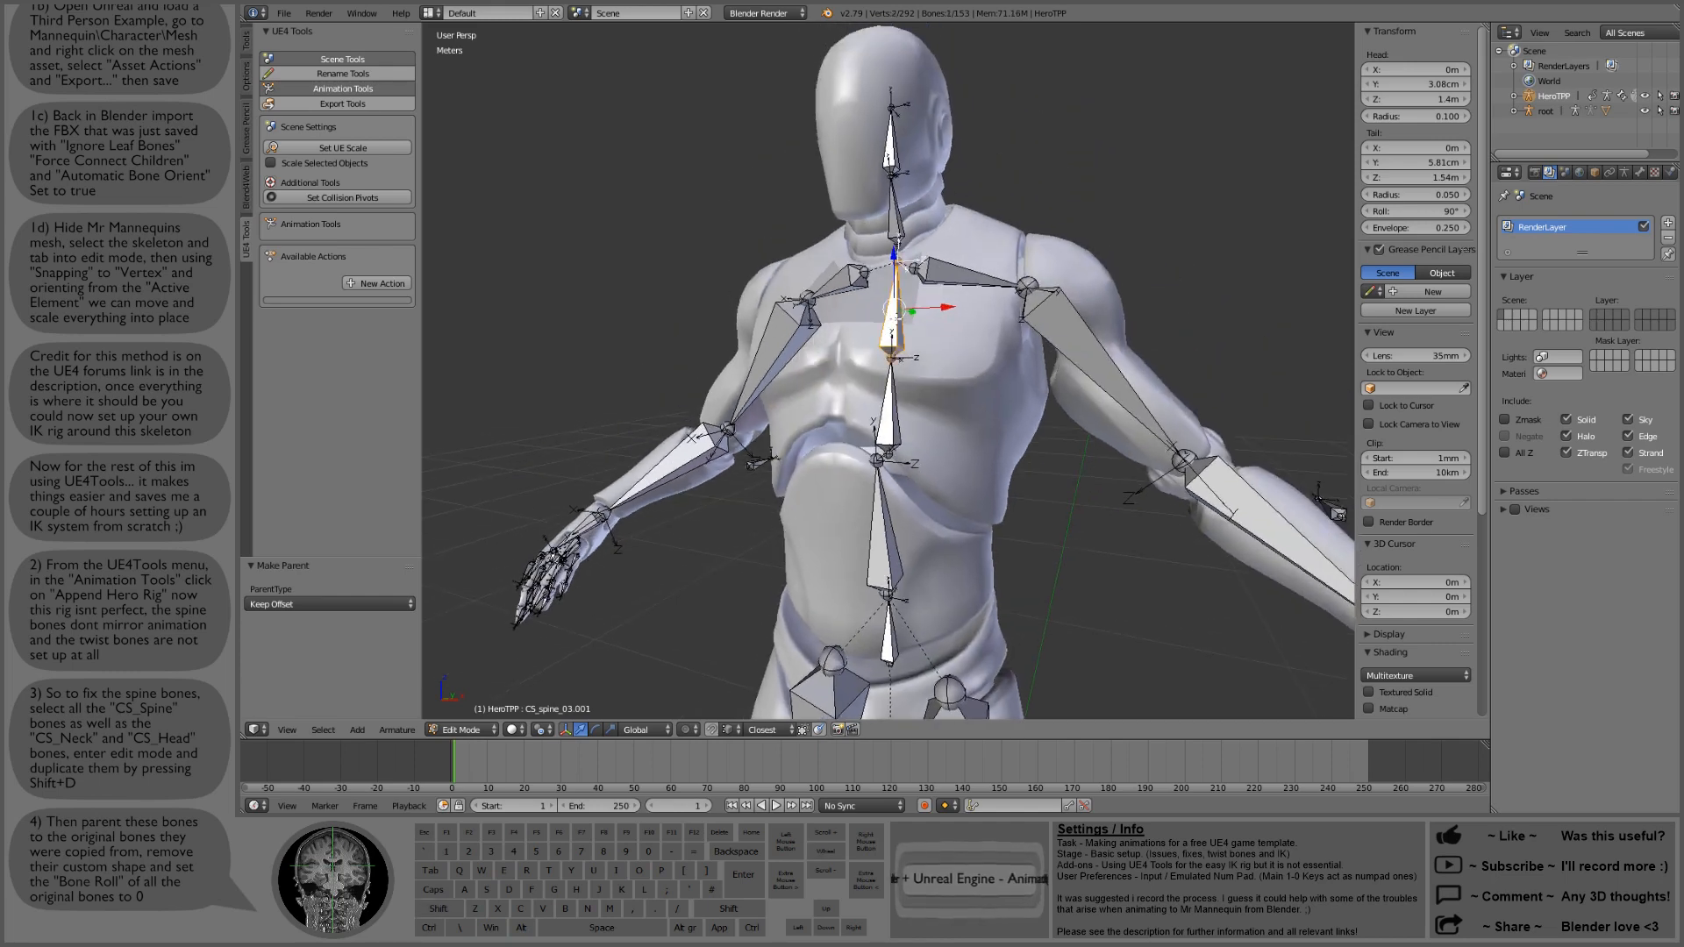
pyautogui.keyDown('shift'); pyautogui.rightClick(896, 318); pyautogui.keyUp('shift')
pyautogui.hotkey('ctrl', 'p')
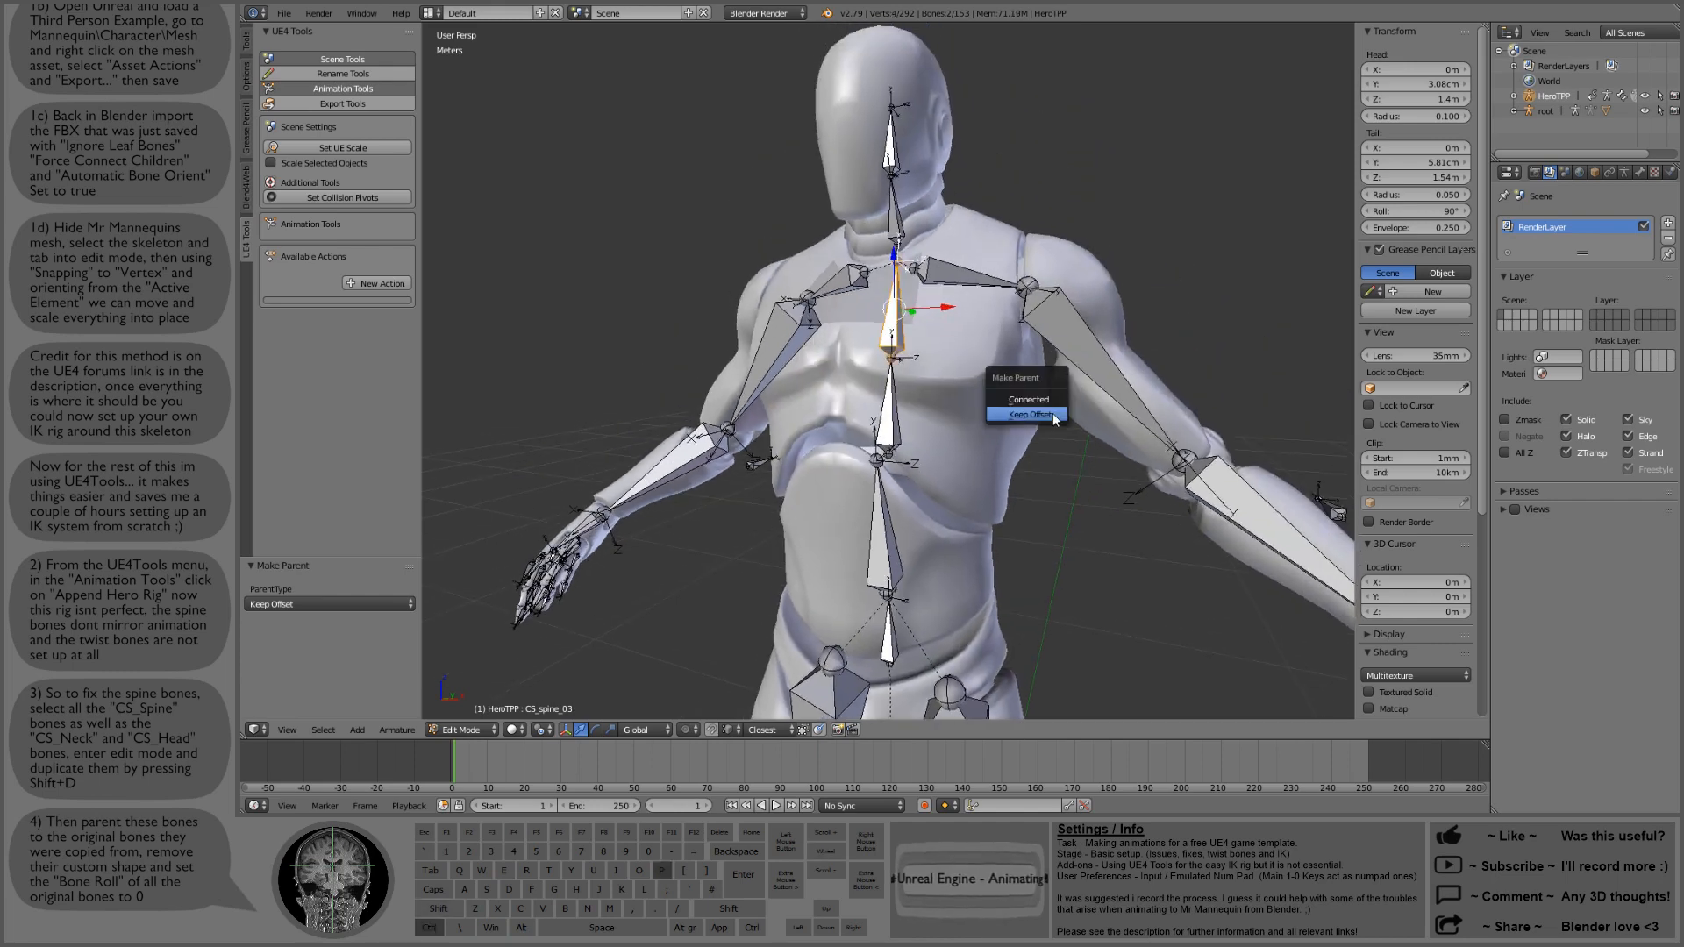
pyautogui.click(1055, 419)
# Step: Parent the duplicated neck and head bones to the original CS_neck and CS_head with Keep Offset
pyautogui.rightClick(896, 224)
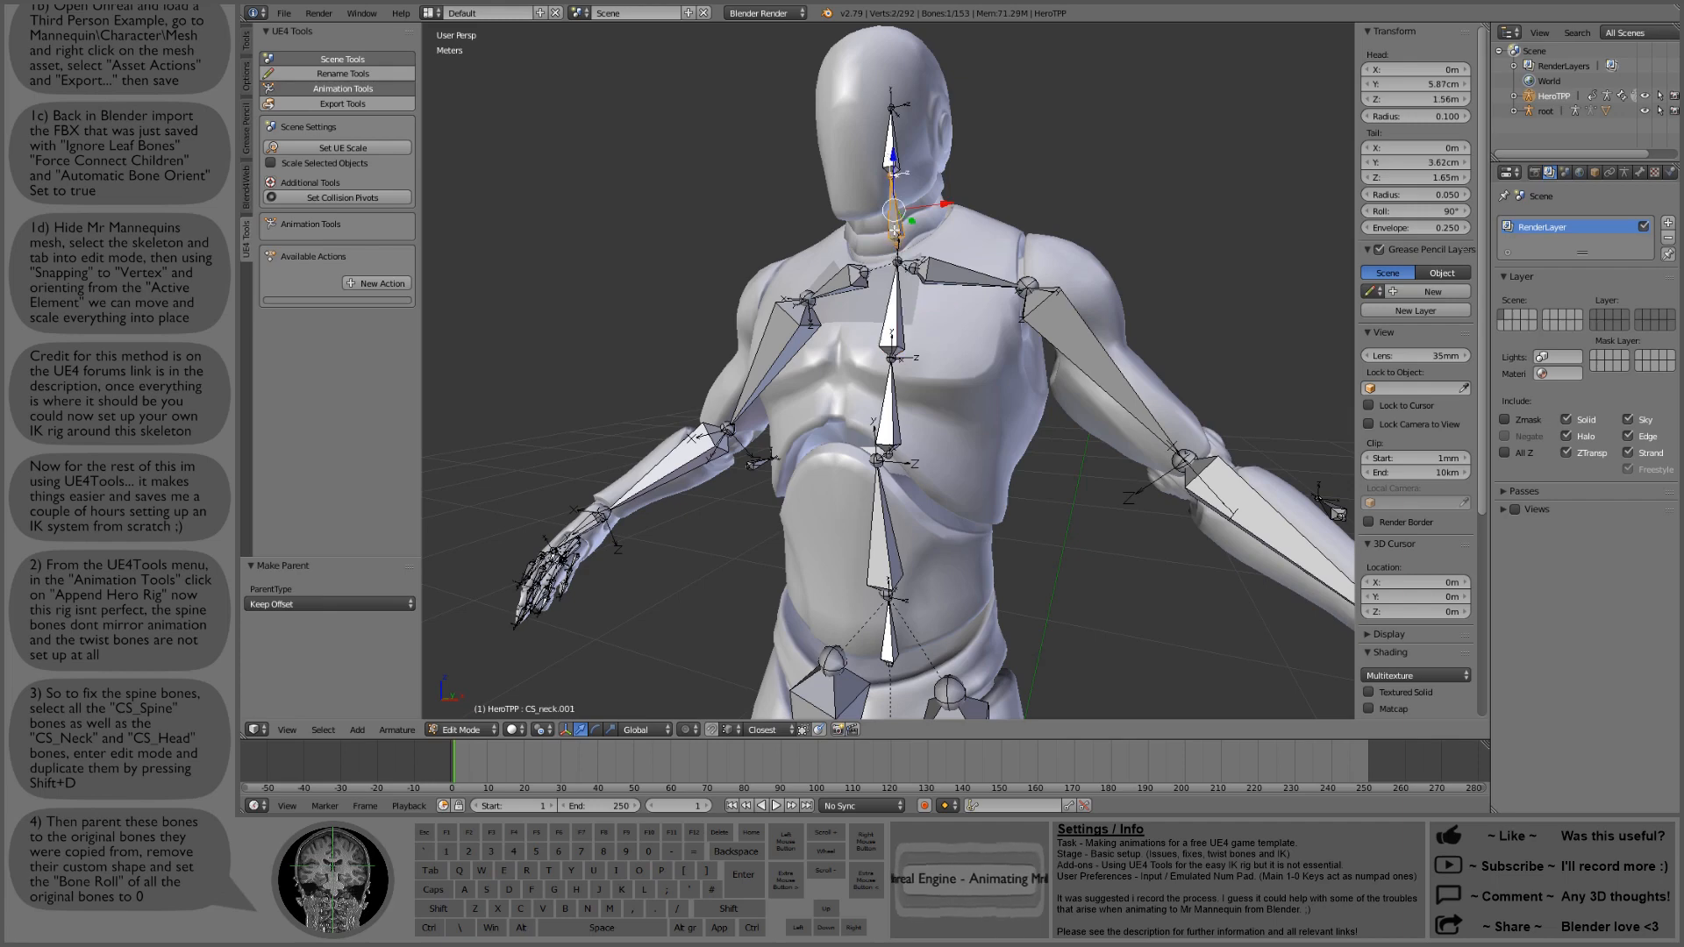
pyautogui.hotkey('ctrl', 'p')
pyautogui.click(1026, 436)
pyautogui.rightClick(893, 150)
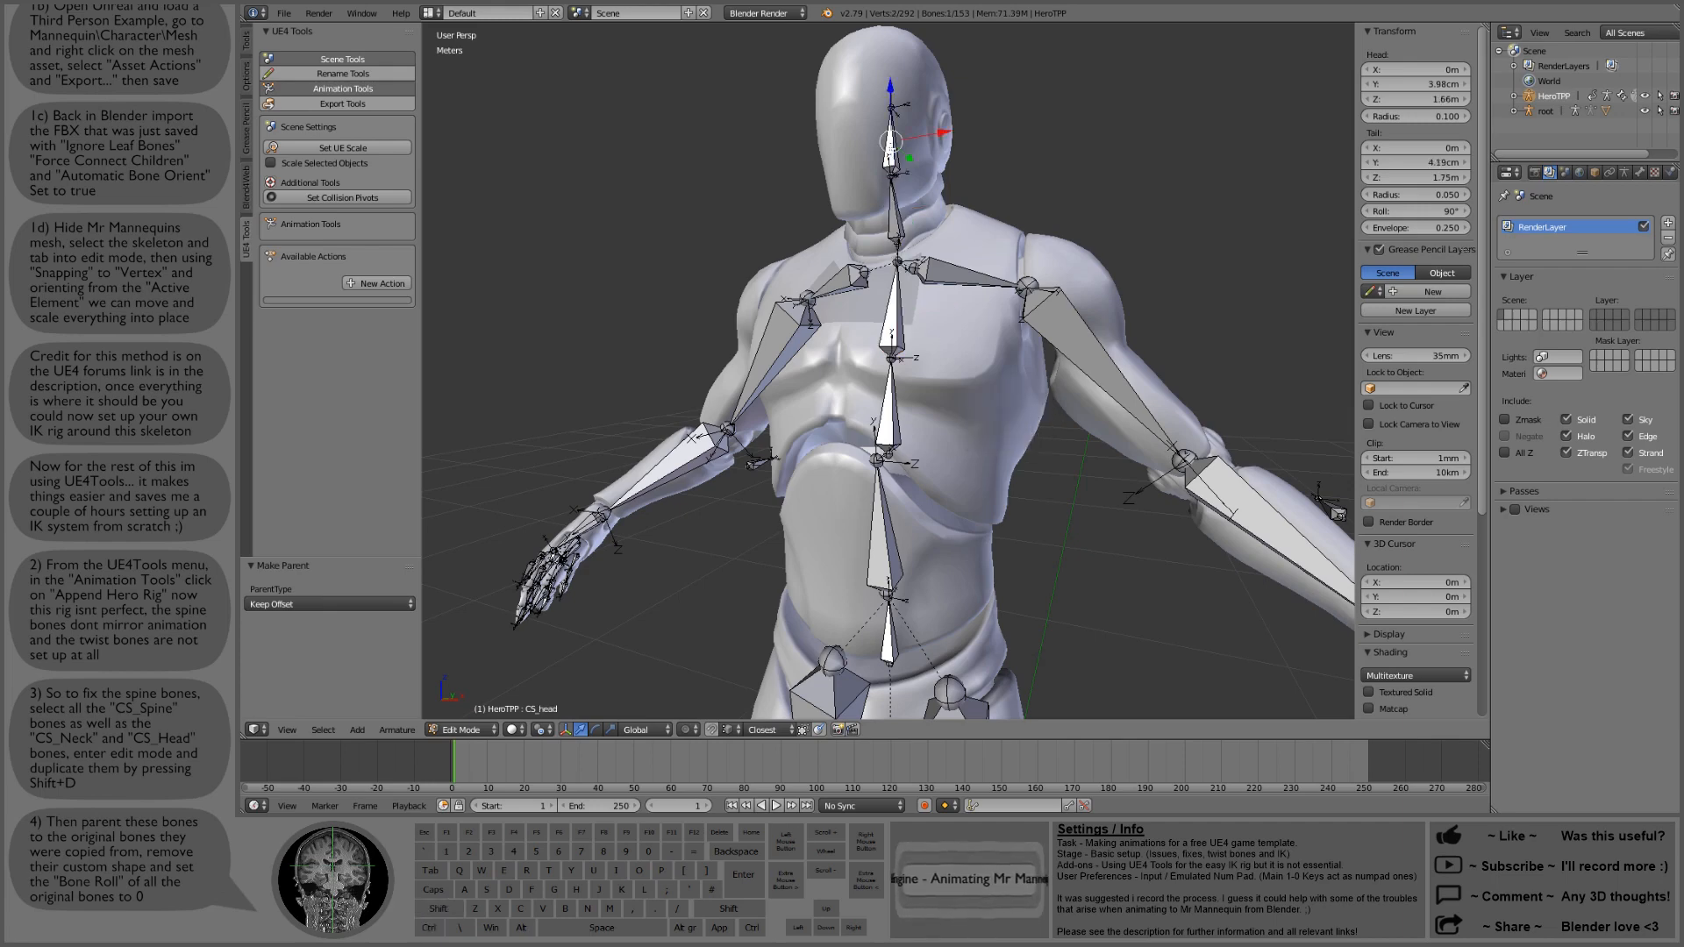
pyautogui.hotkey('ctrl', 'p')
pyautogui.click(1037, 447)
# Step: Return to Pose Mode and remove the custom shape from the duplicated head bone, CS_head.001
pyautogui.moveTo(1037, 447); pyautogui.dragTo(908, 504, button='middle')
pyautogui.keyDown('shift'); pyautogui.moveTo(1028, 625); pyautogui.dragTo(973, 497, button='middle'); pyautogui.keyUp('shift')
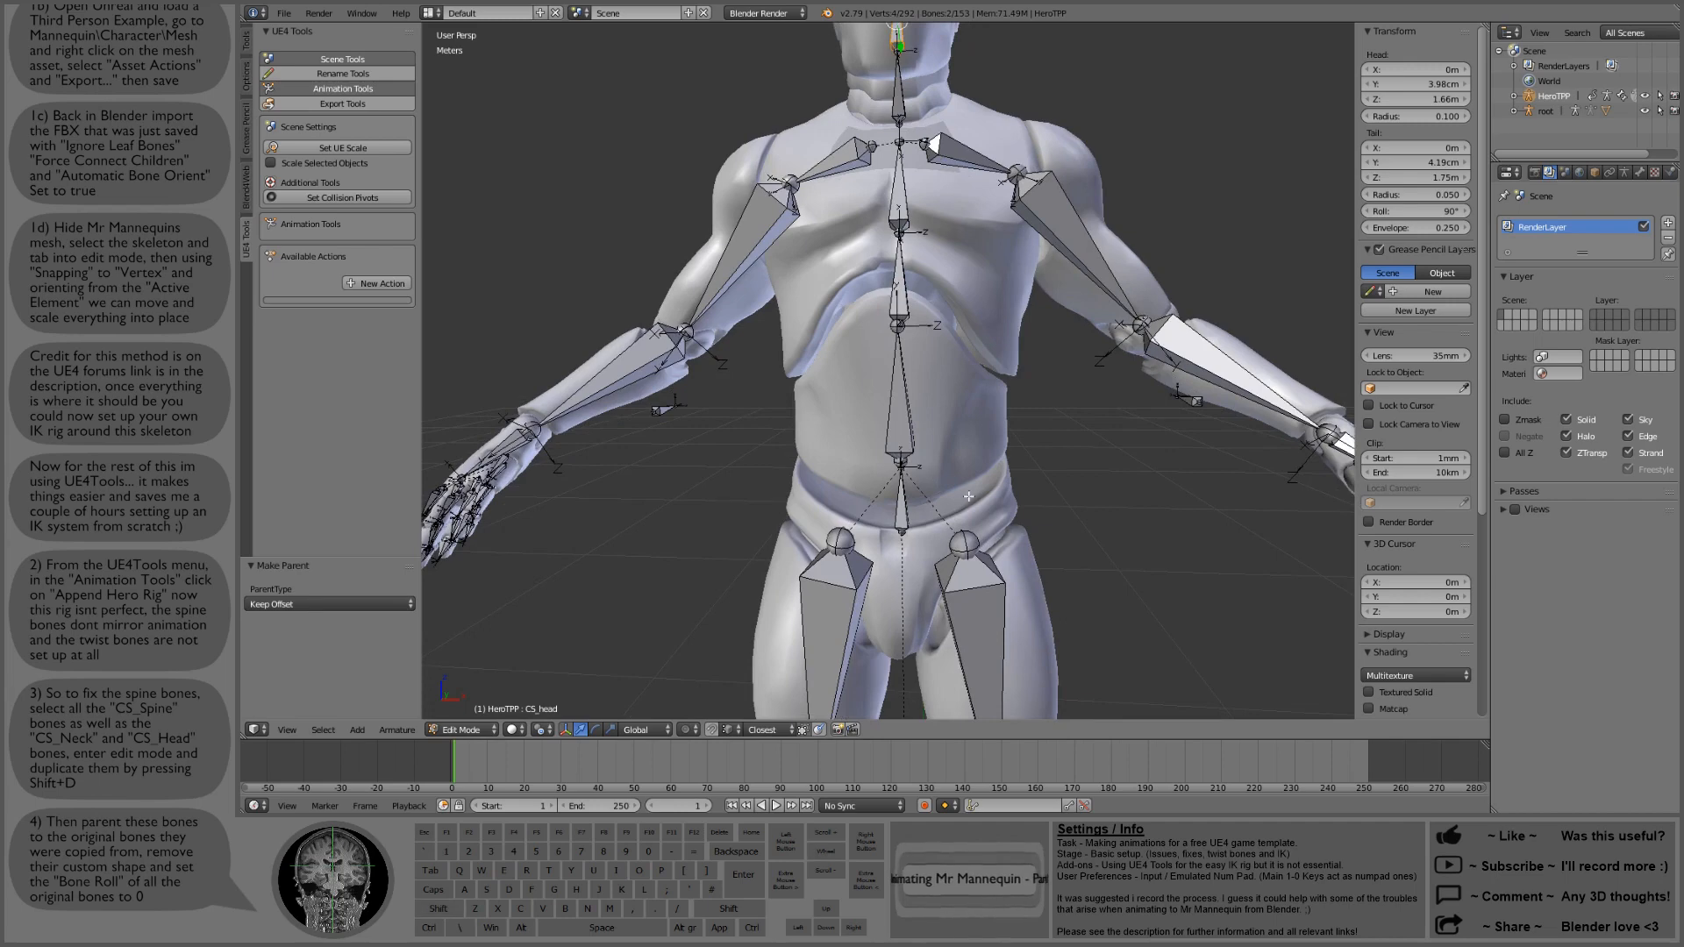
pyautogui.press('Tab')
pyautogui.keyDown('shift'); pyautogui.moveTo(971, 213); pyautogui.dragTo(951, 355, button='middle'); pyautogui.keyUp('shift')
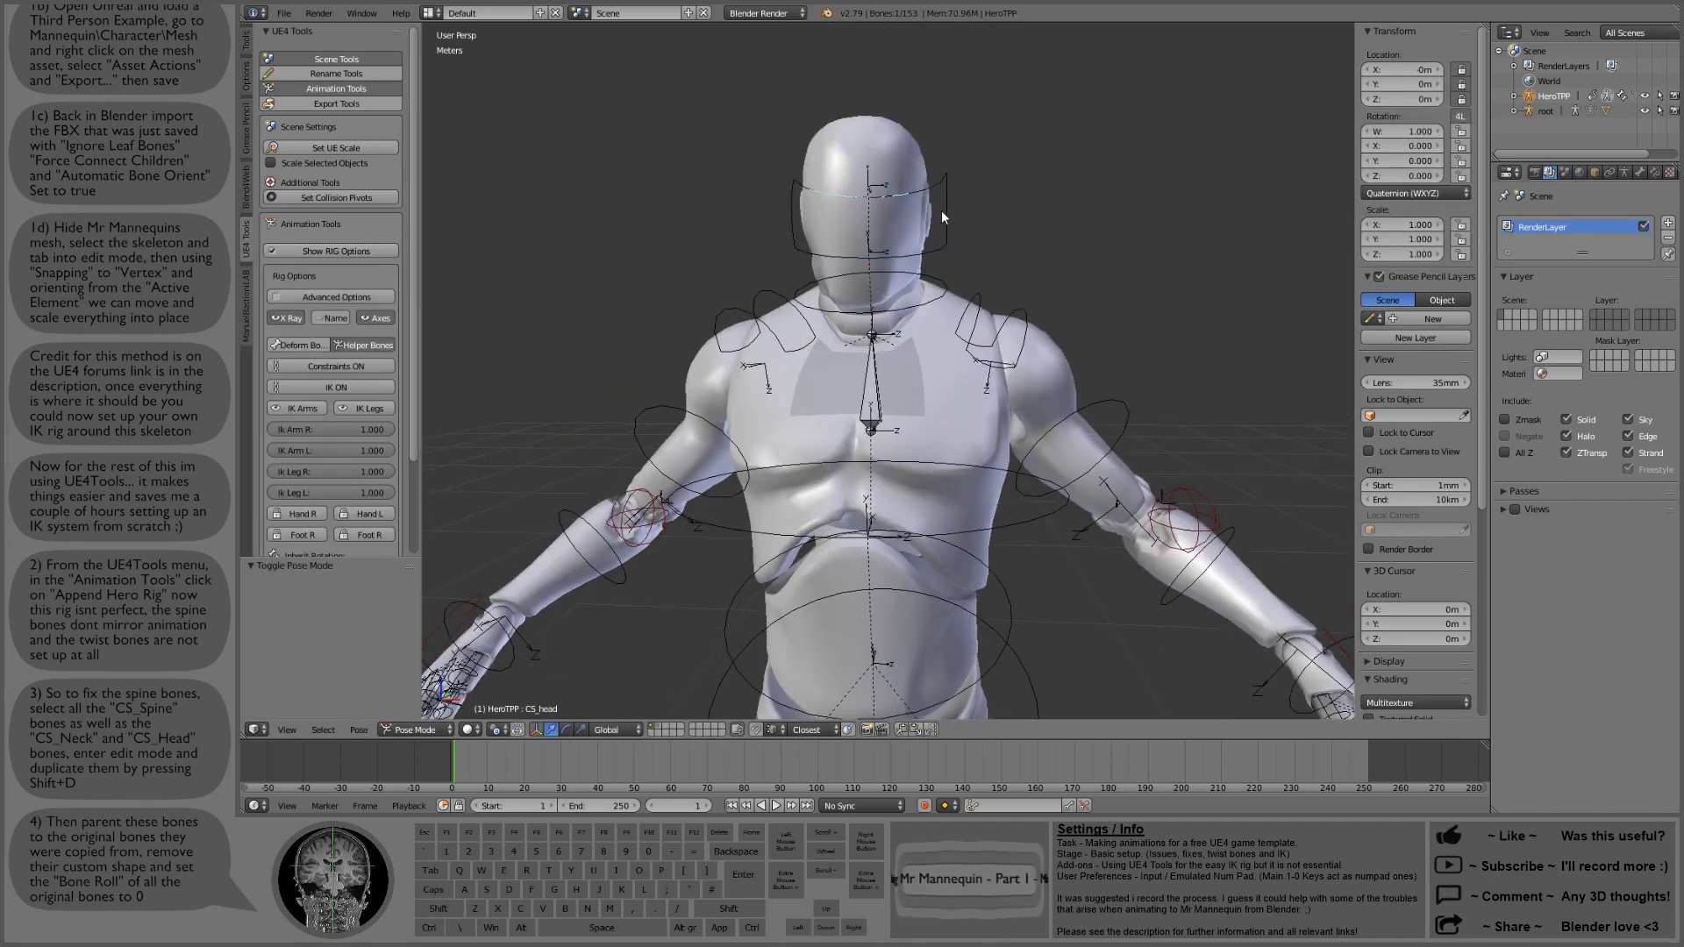
pyautogui.rightClick(941, 211)
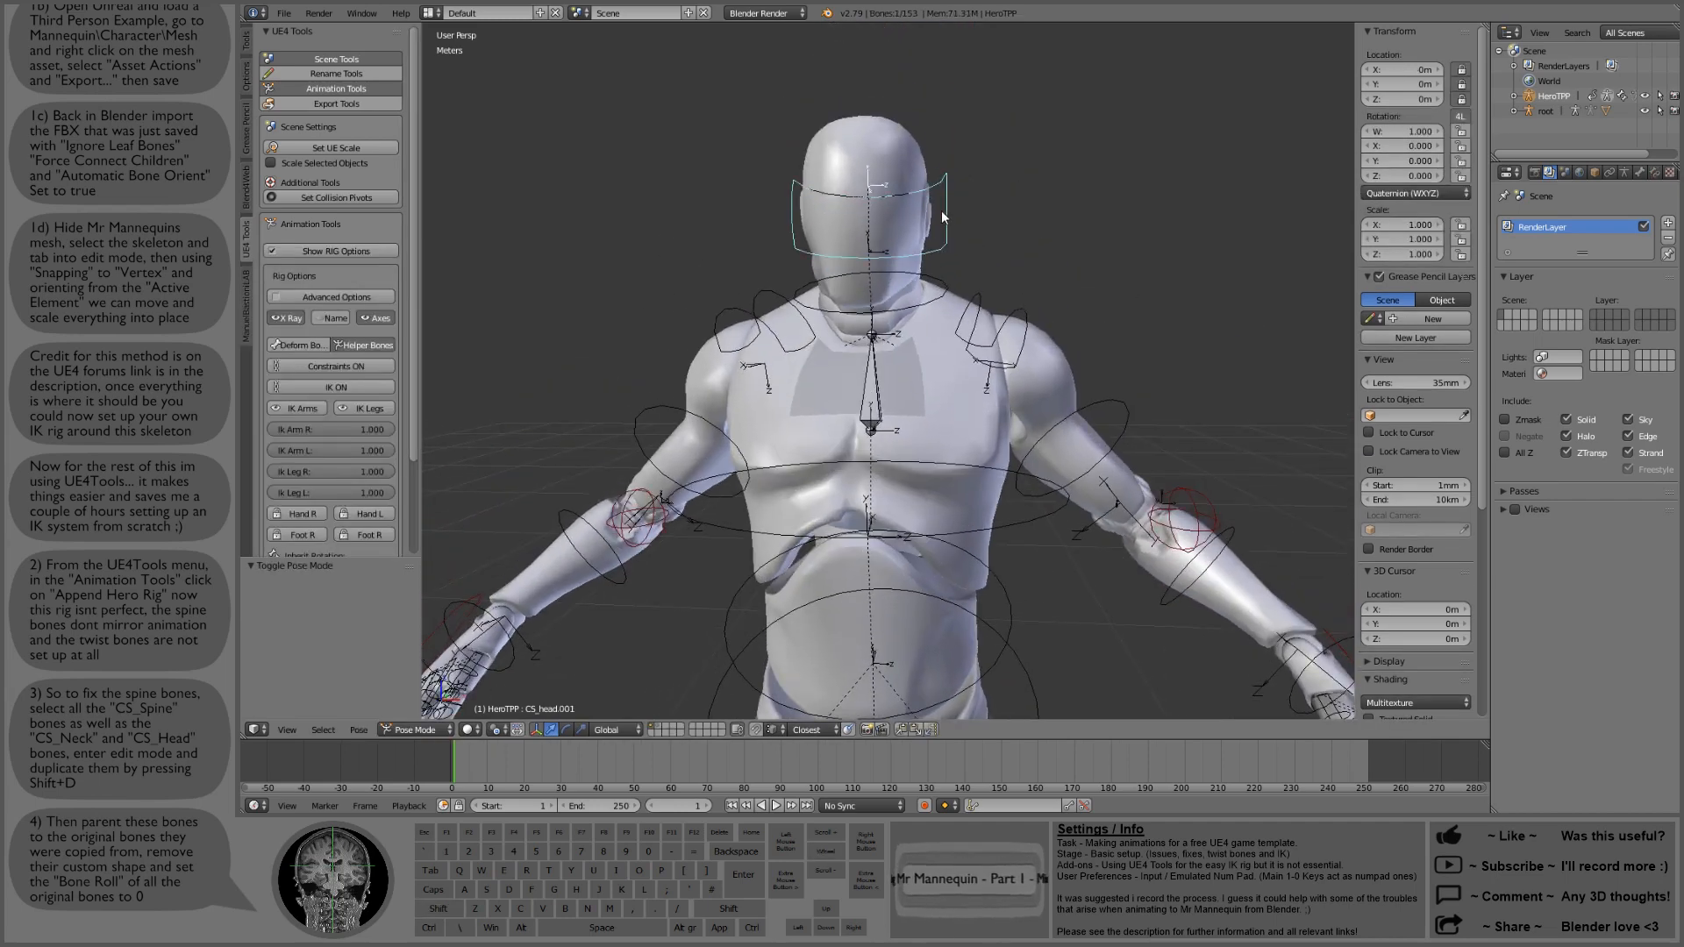
pyautogui.click(1639, 173)
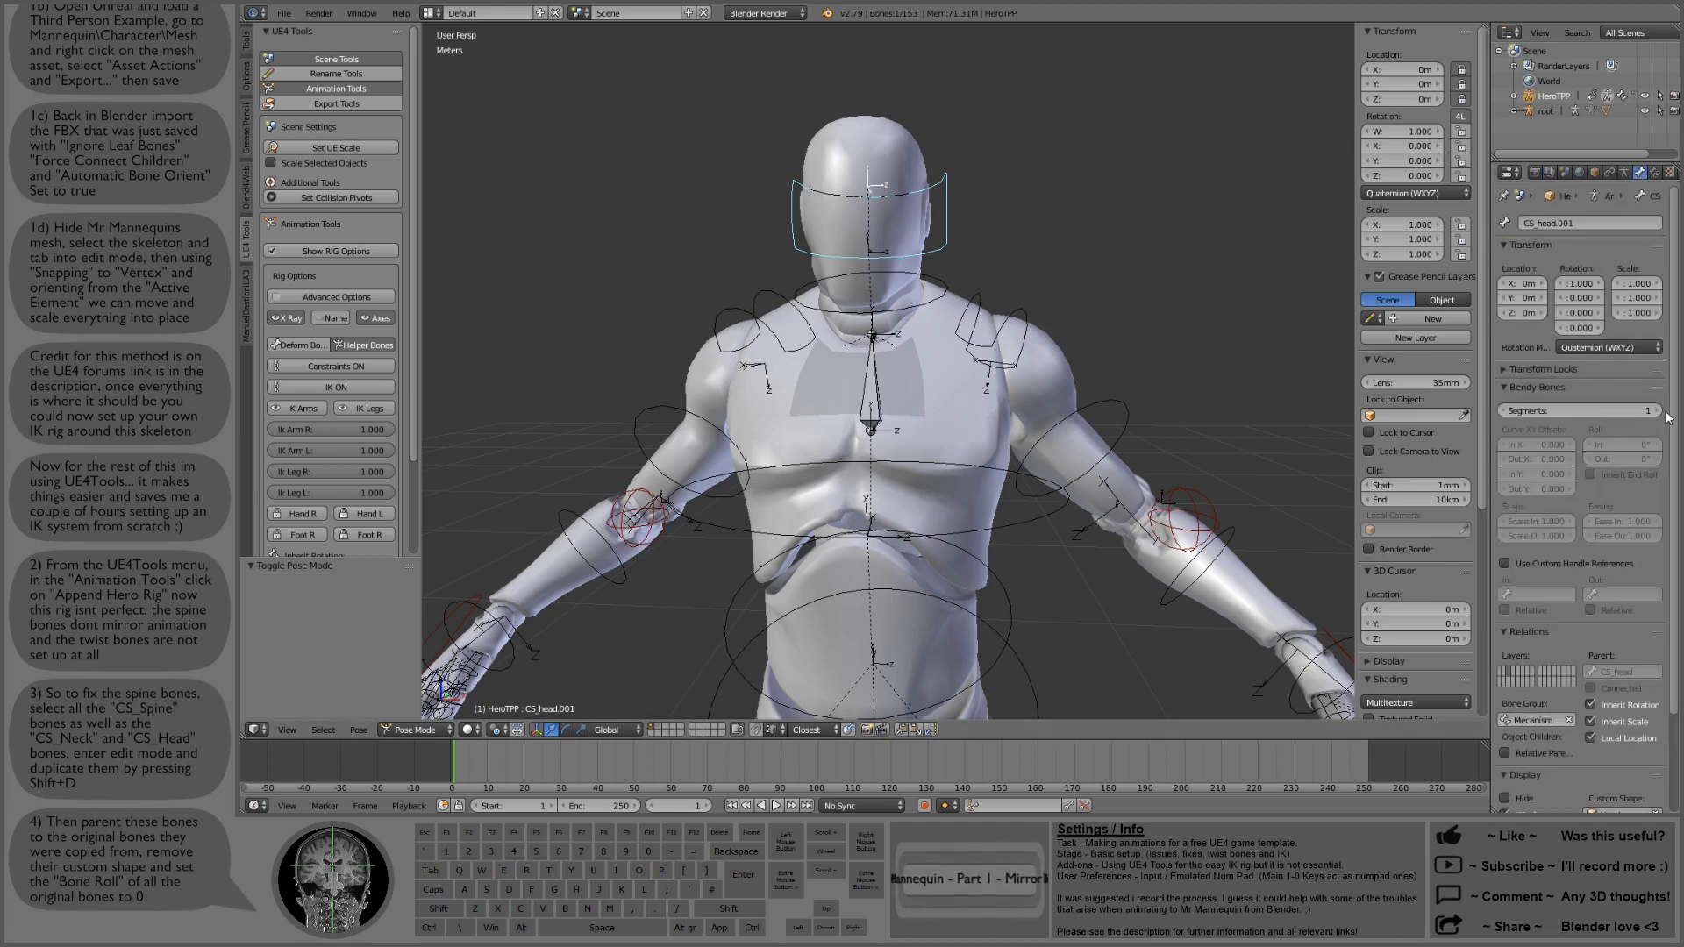
pyautogui.moveTo(1674, 385); pyautogui.dragTo(1675, 494)
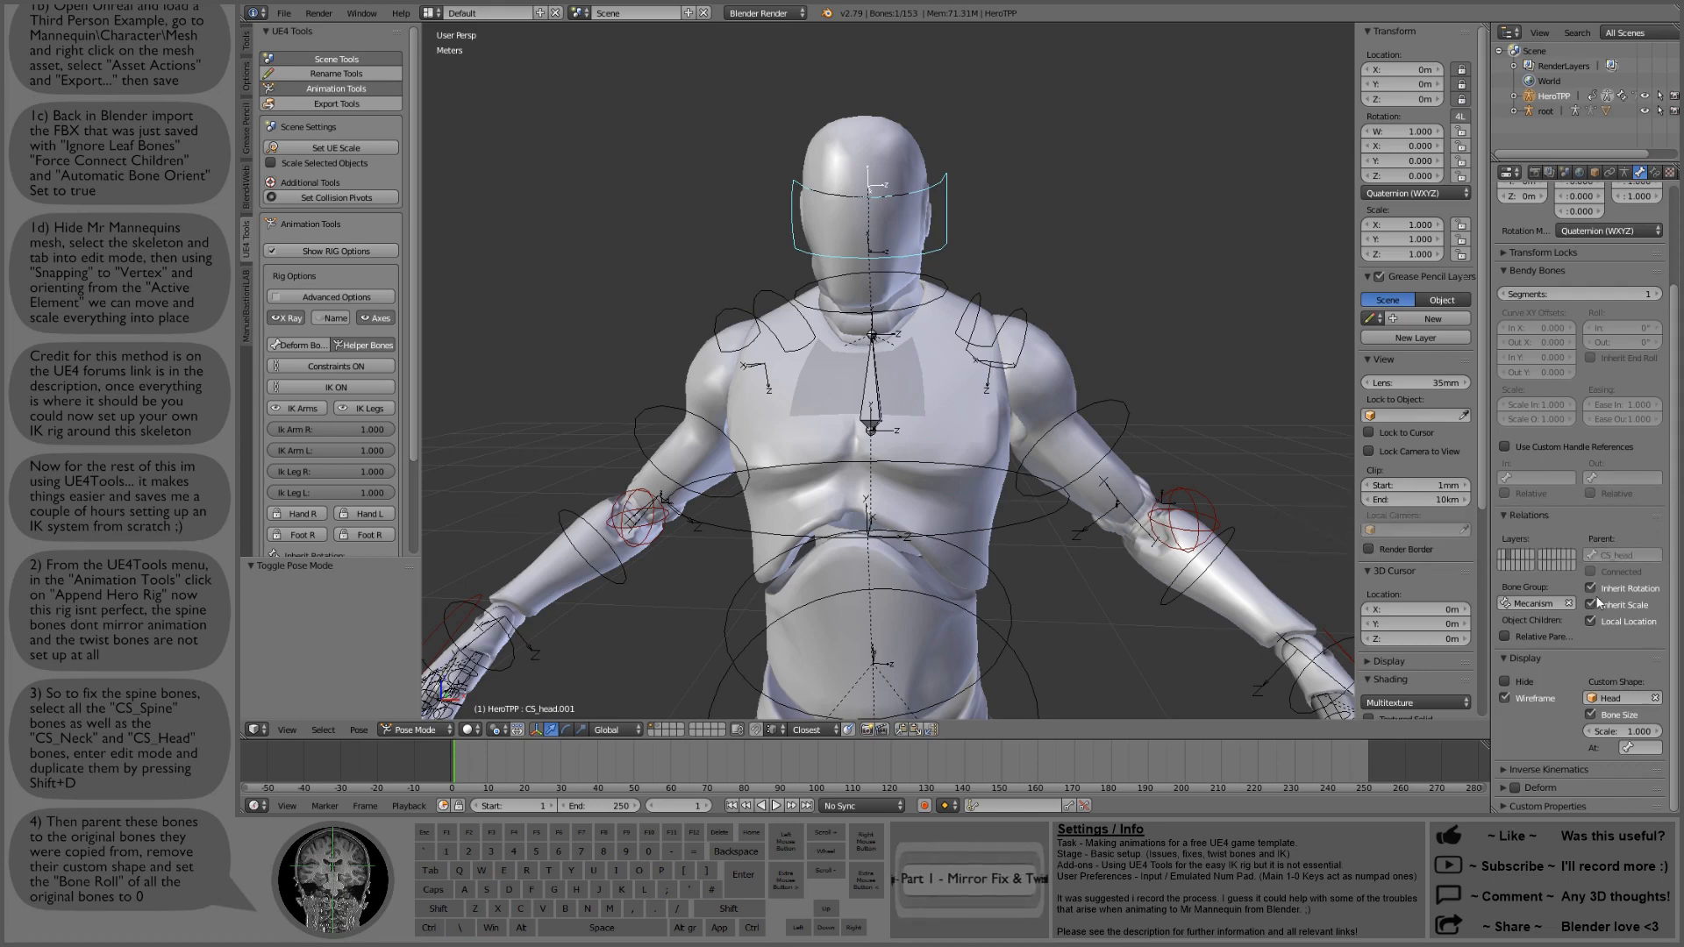
pyautogui.click(1656, 698)
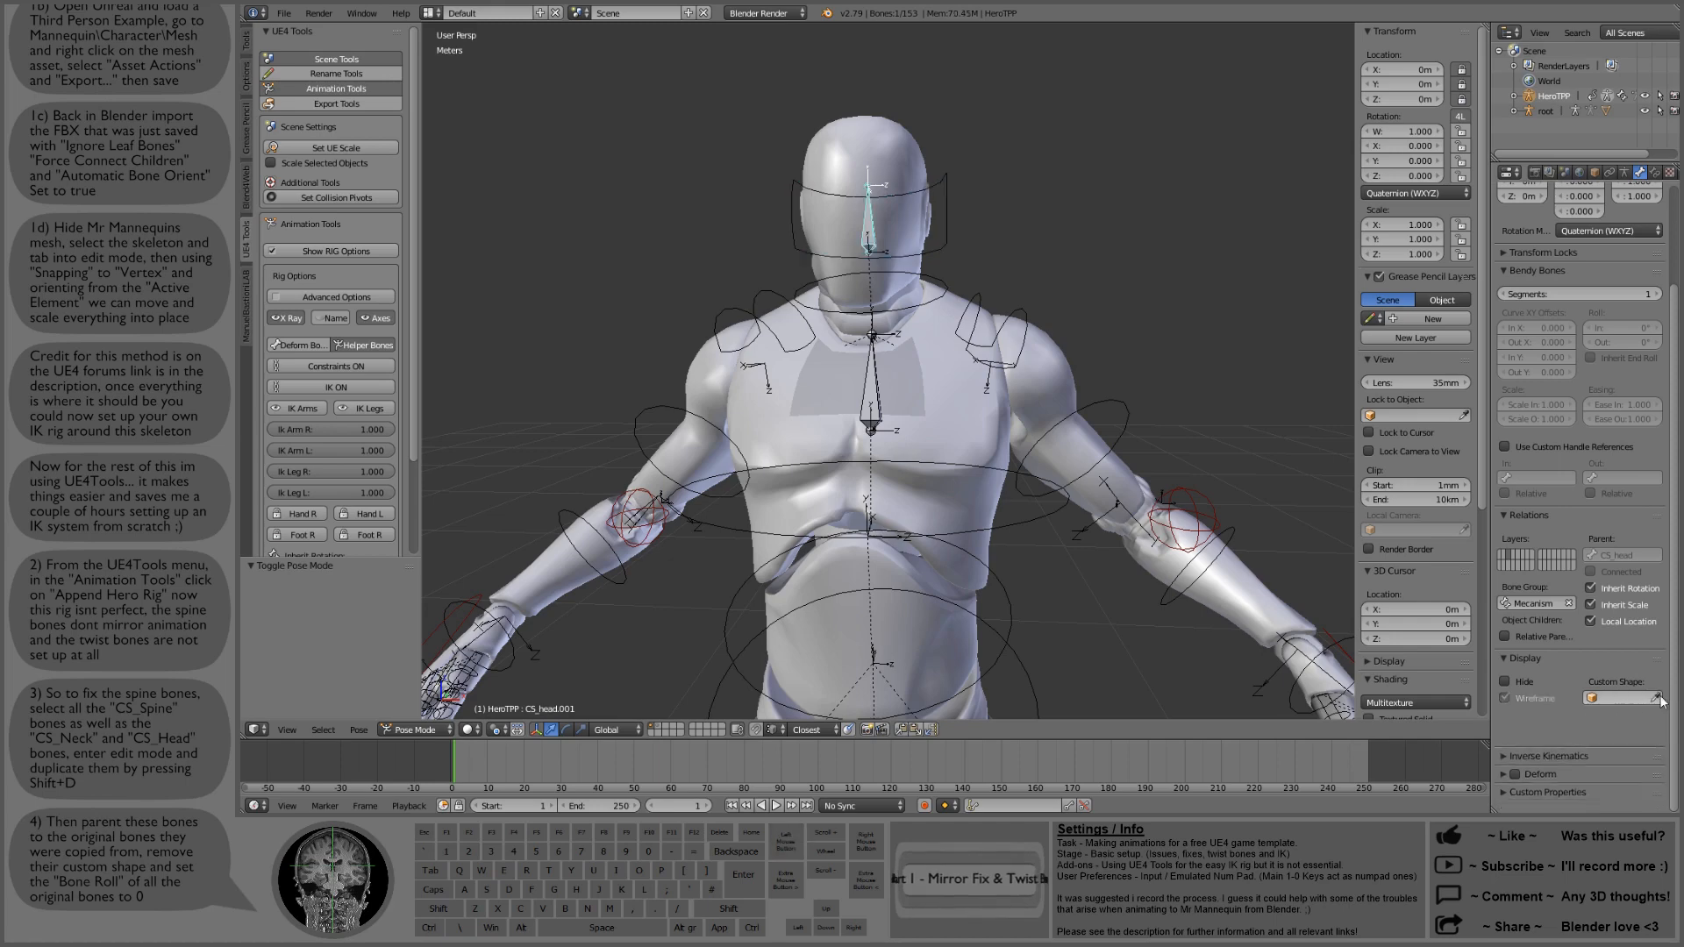
# Step: Remove the custom shape from the duplicated neck bone, CS_neck.001
pyautogui.rightClick(941, 283)
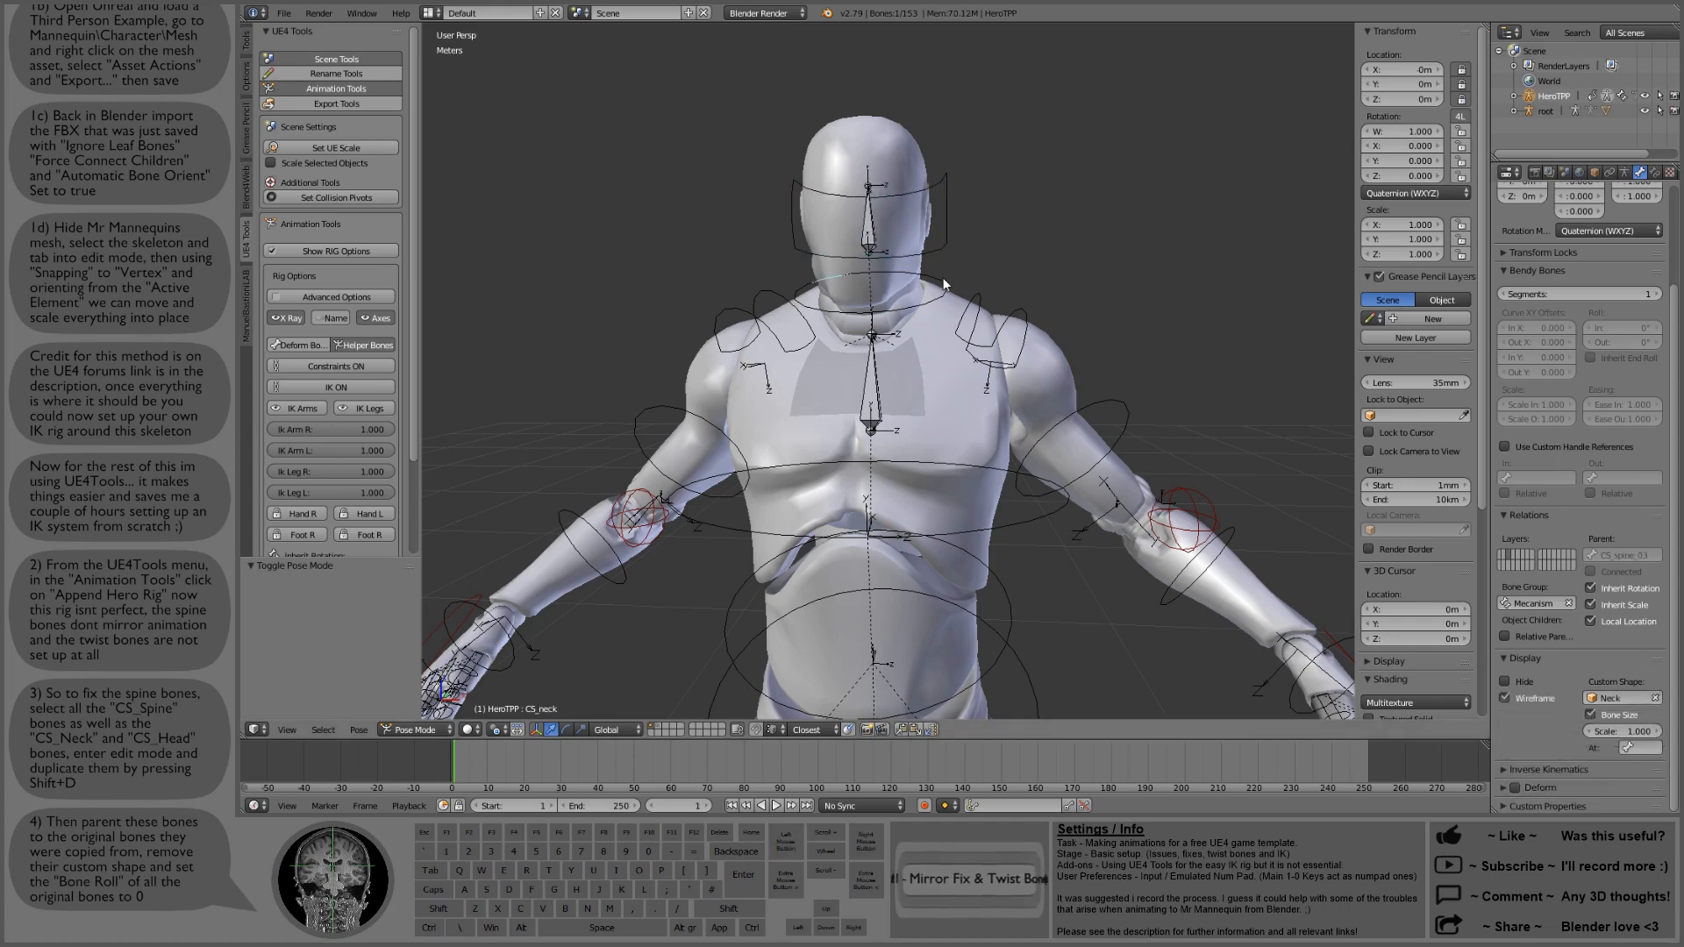
pyautogui.rightClick(944, 285)
pyautogui.click(1655, 698)
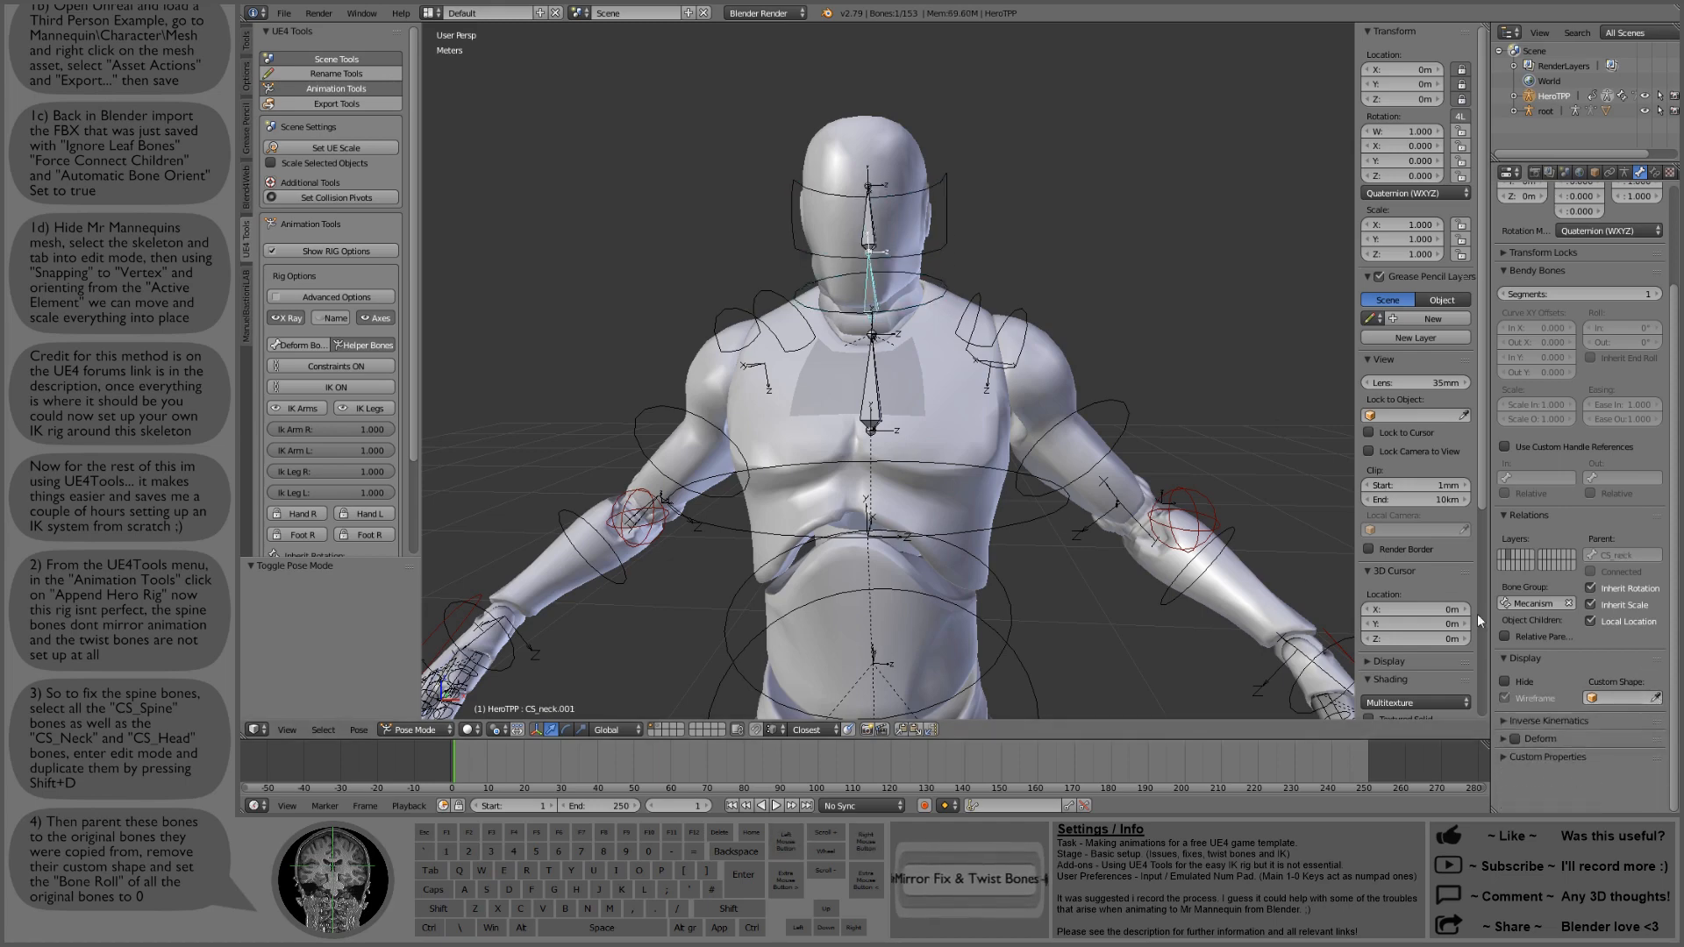
# Step: Assign spine2 as the custom shape of the original CS_spine_03 bone and select its duplicate
pyautogui.rightClick(879, 388)
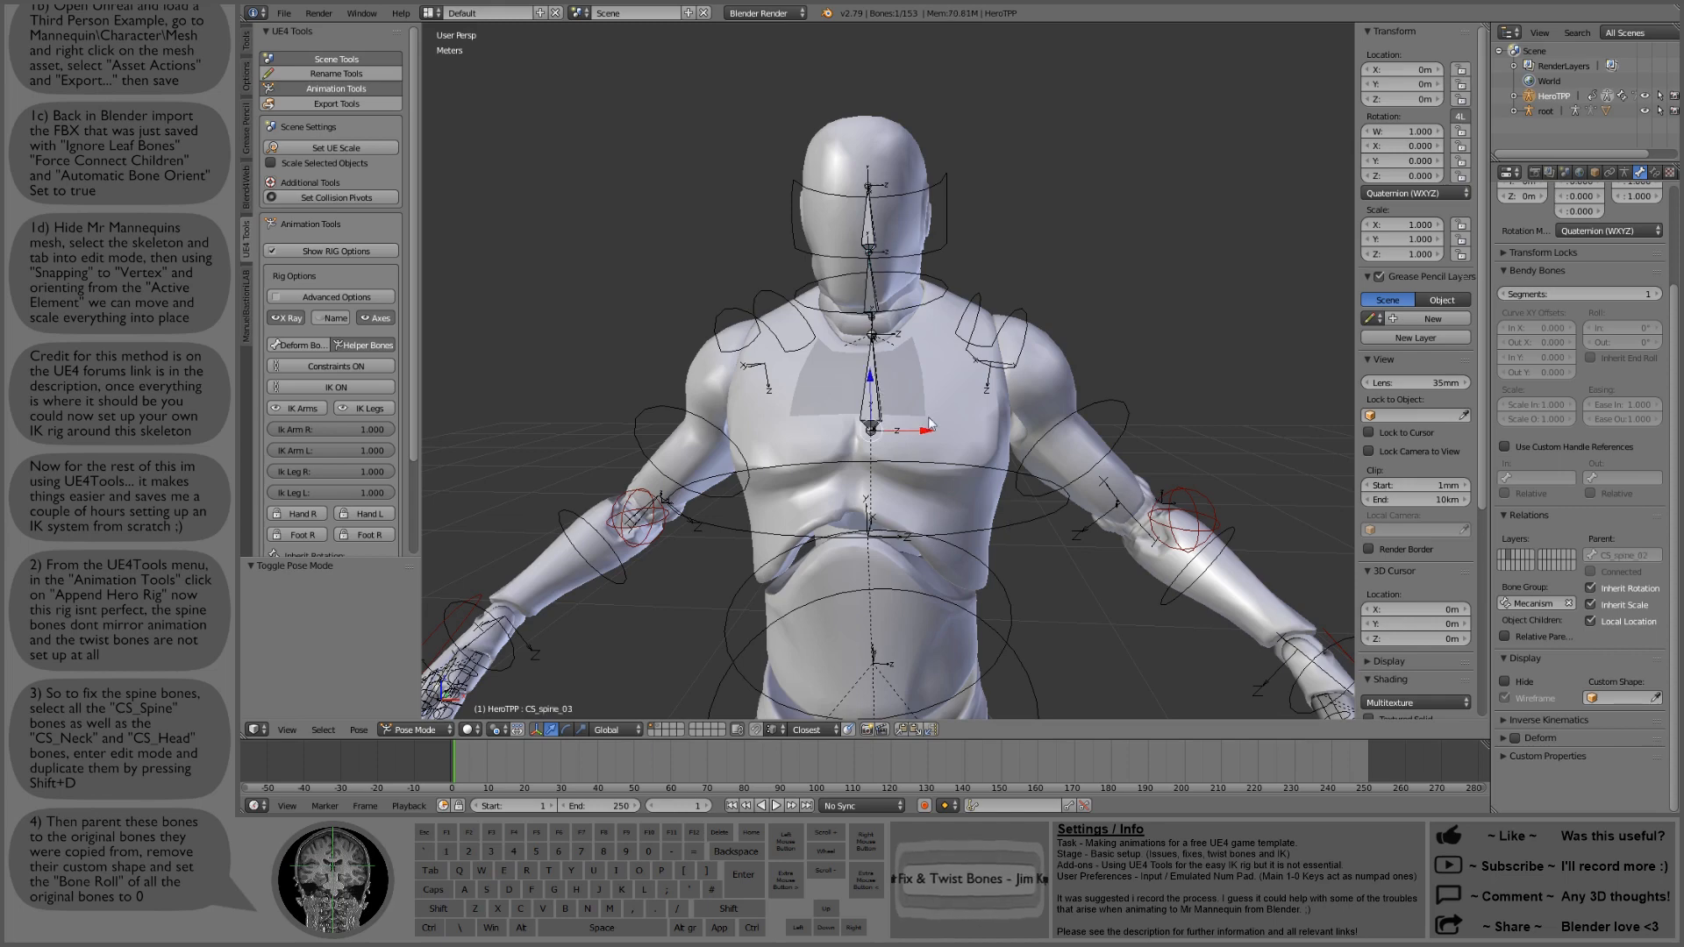
pyautogui.click(1633, 698)
pyautogui.write('sp')
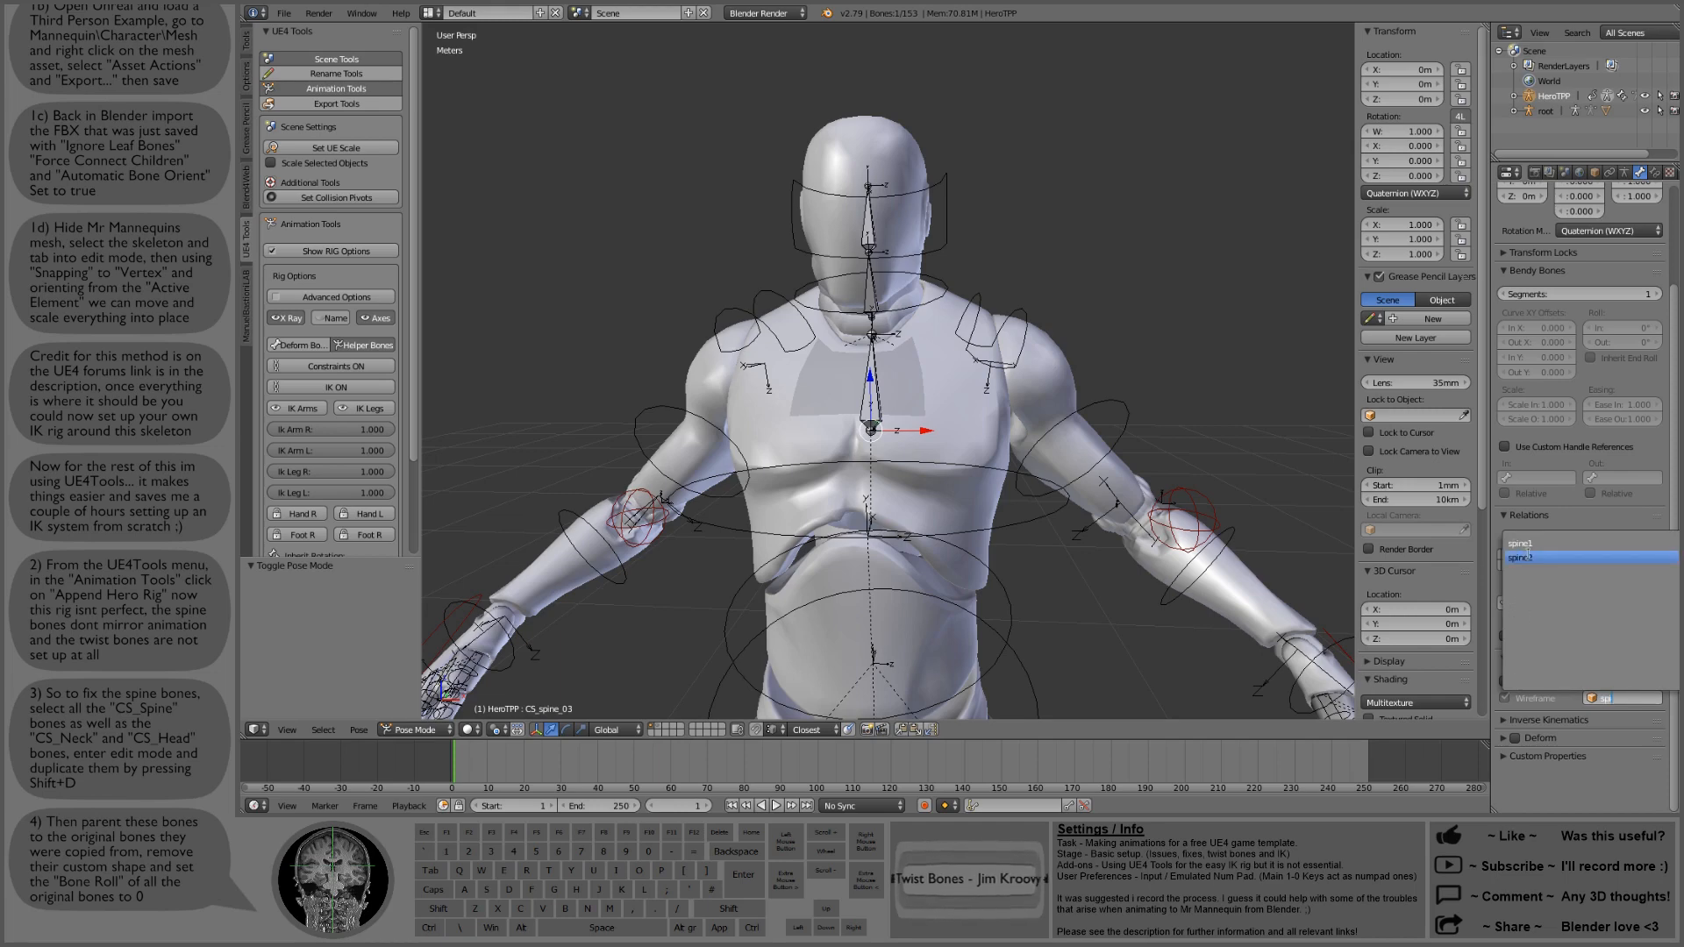
pyautogui.click(1534, 559)
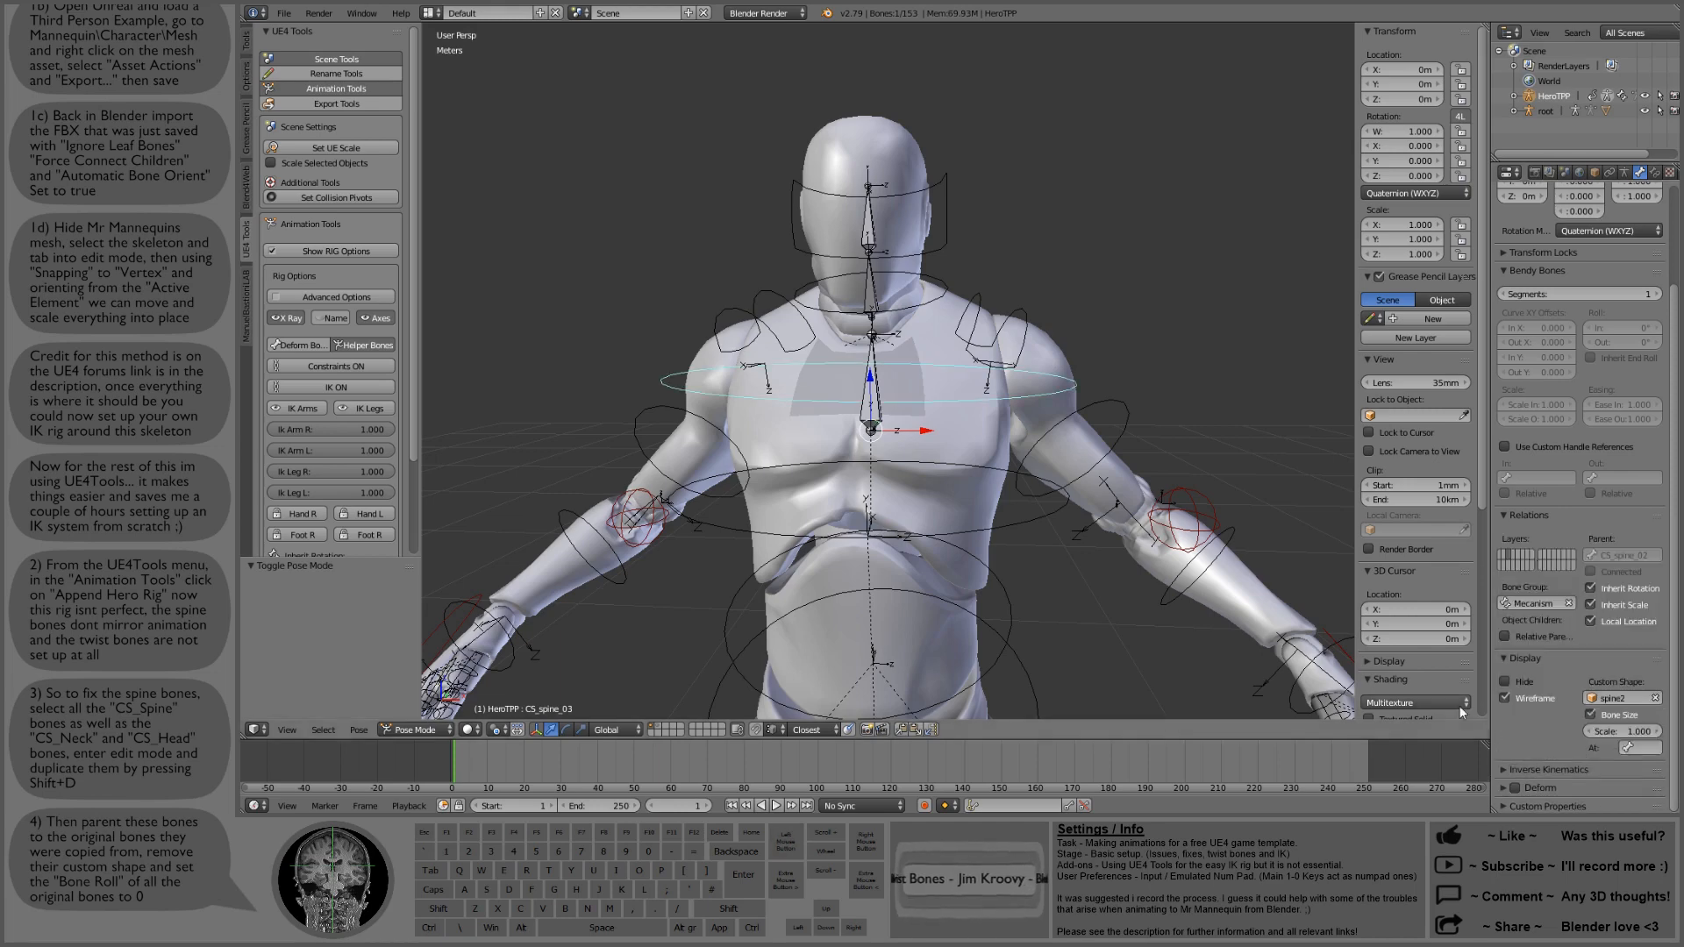
pyautogui.rightClick(879, 375)
# Step: Remove the custom shapes from the duplicated spine bones CS_spine_02.001 and CS_spine_01.001
pyautogui.keyDown('shift'); pyautogui.moveTo(1093, 566); pyautogui.dragTo(1094, 509, button='middle'); pyautogui.keyUp('shift')
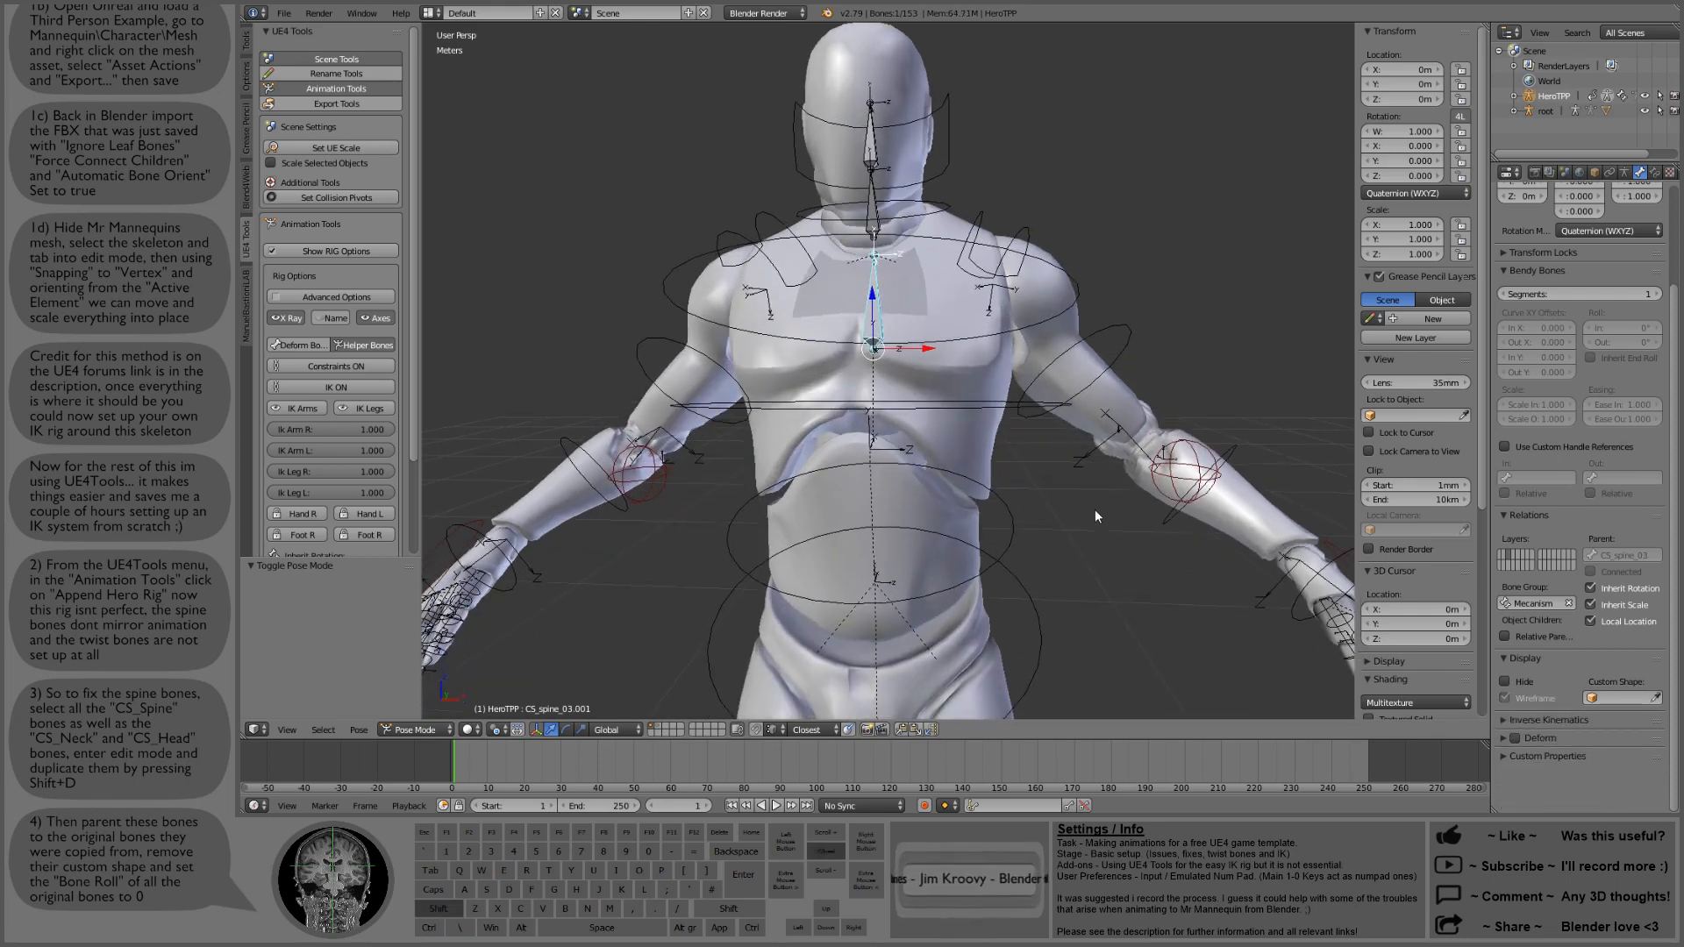
pyautogui.rightClick(1004, 404)
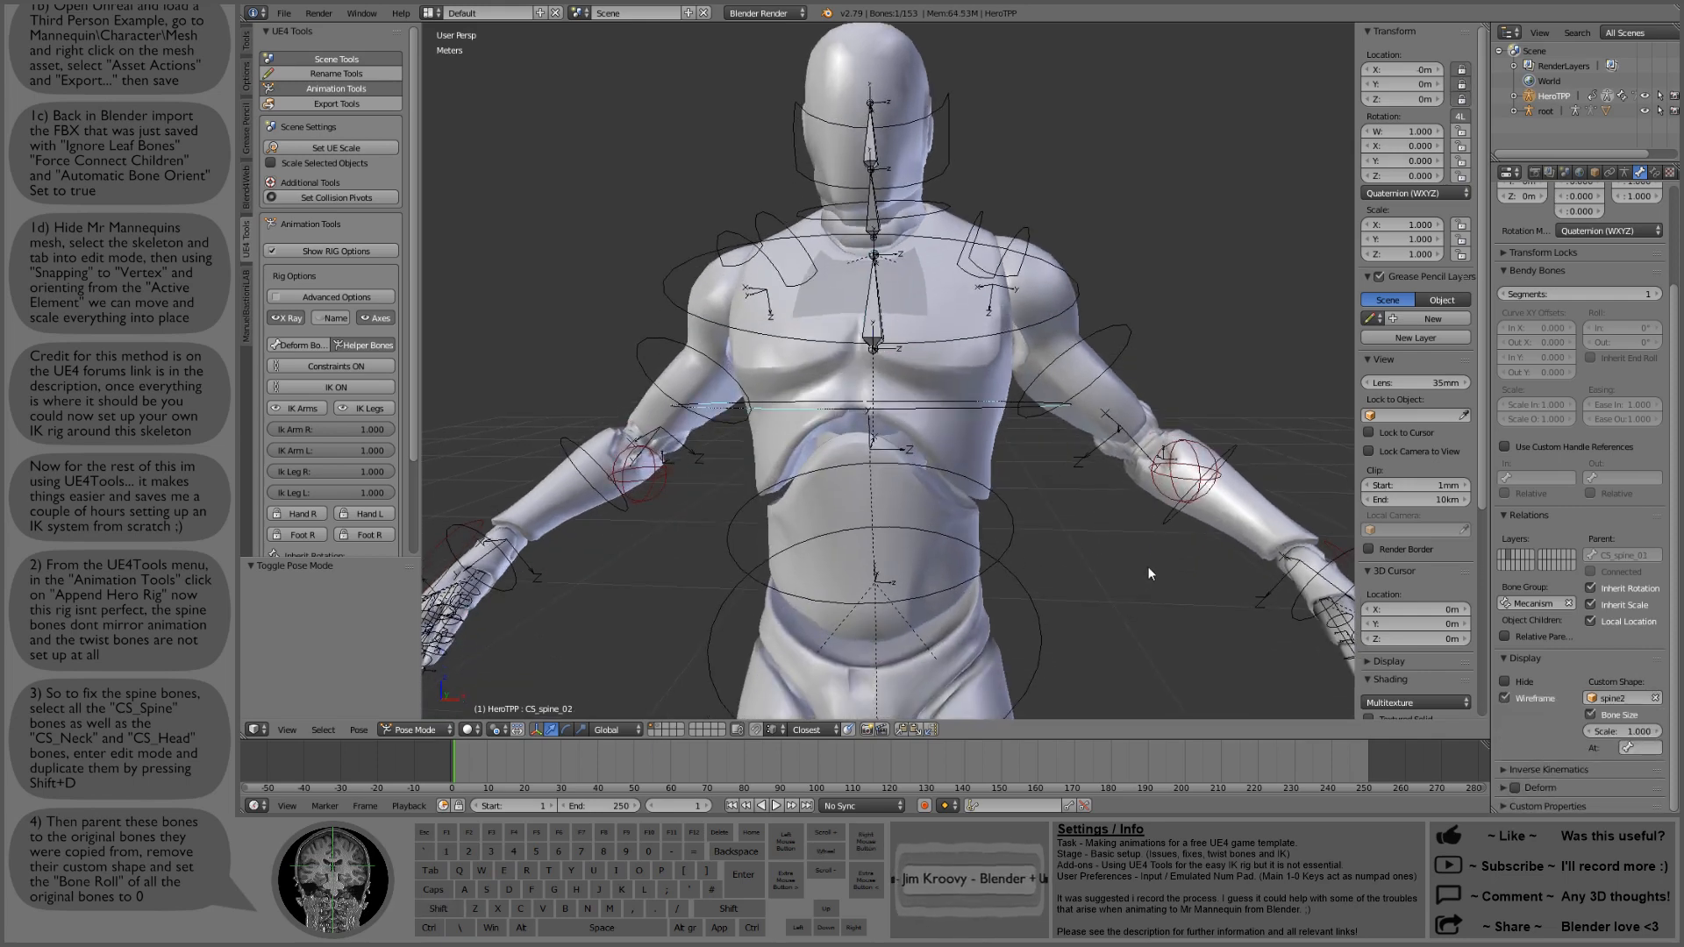
pyautogui.rightClick(1029, 393)
pyautogui.rightClick(1034, 403)
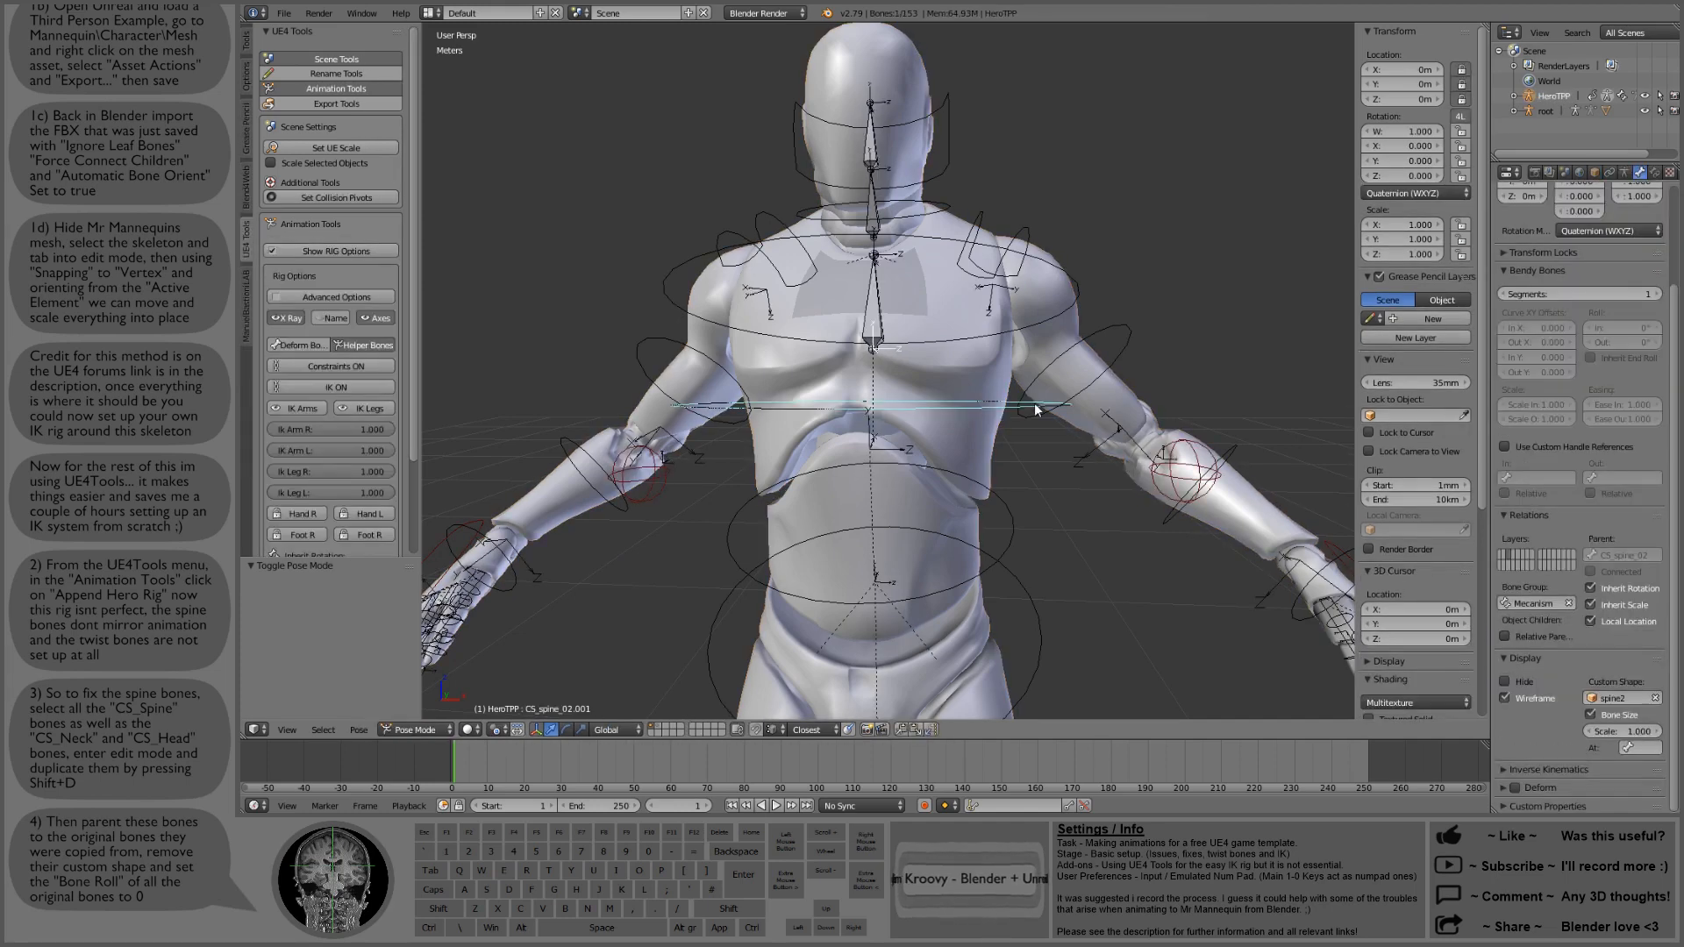
pyautogui.click(1655, 698)
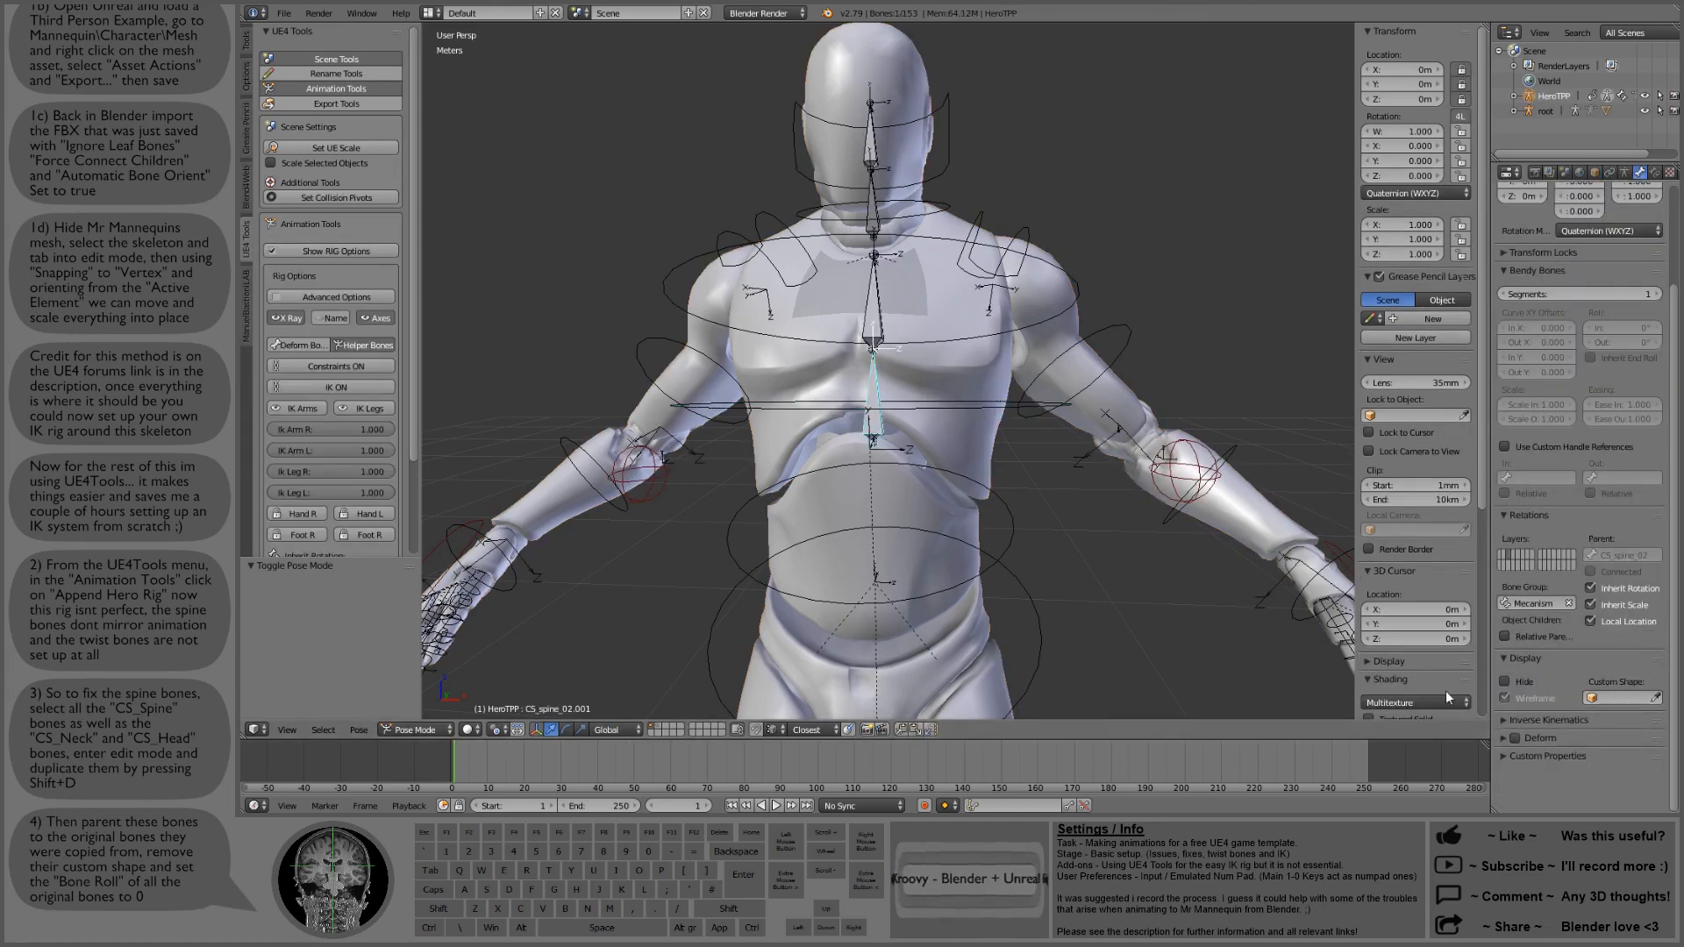
pyautogui.rightClick(1013, 530)
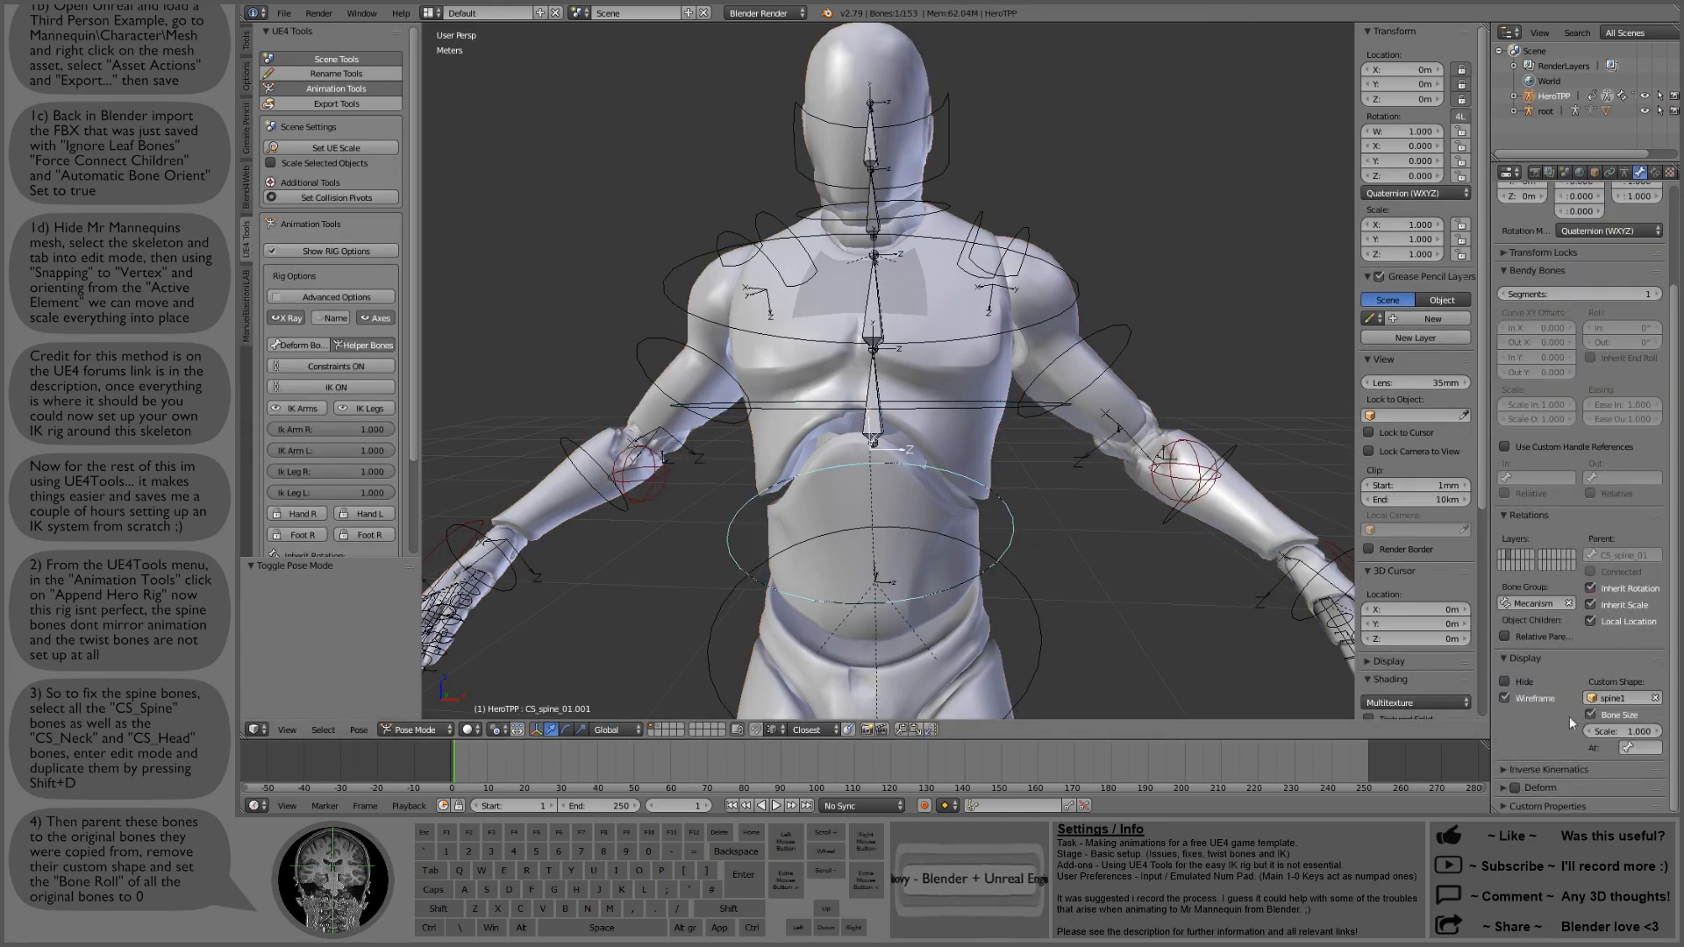
pyautogui.click(1655, 698)
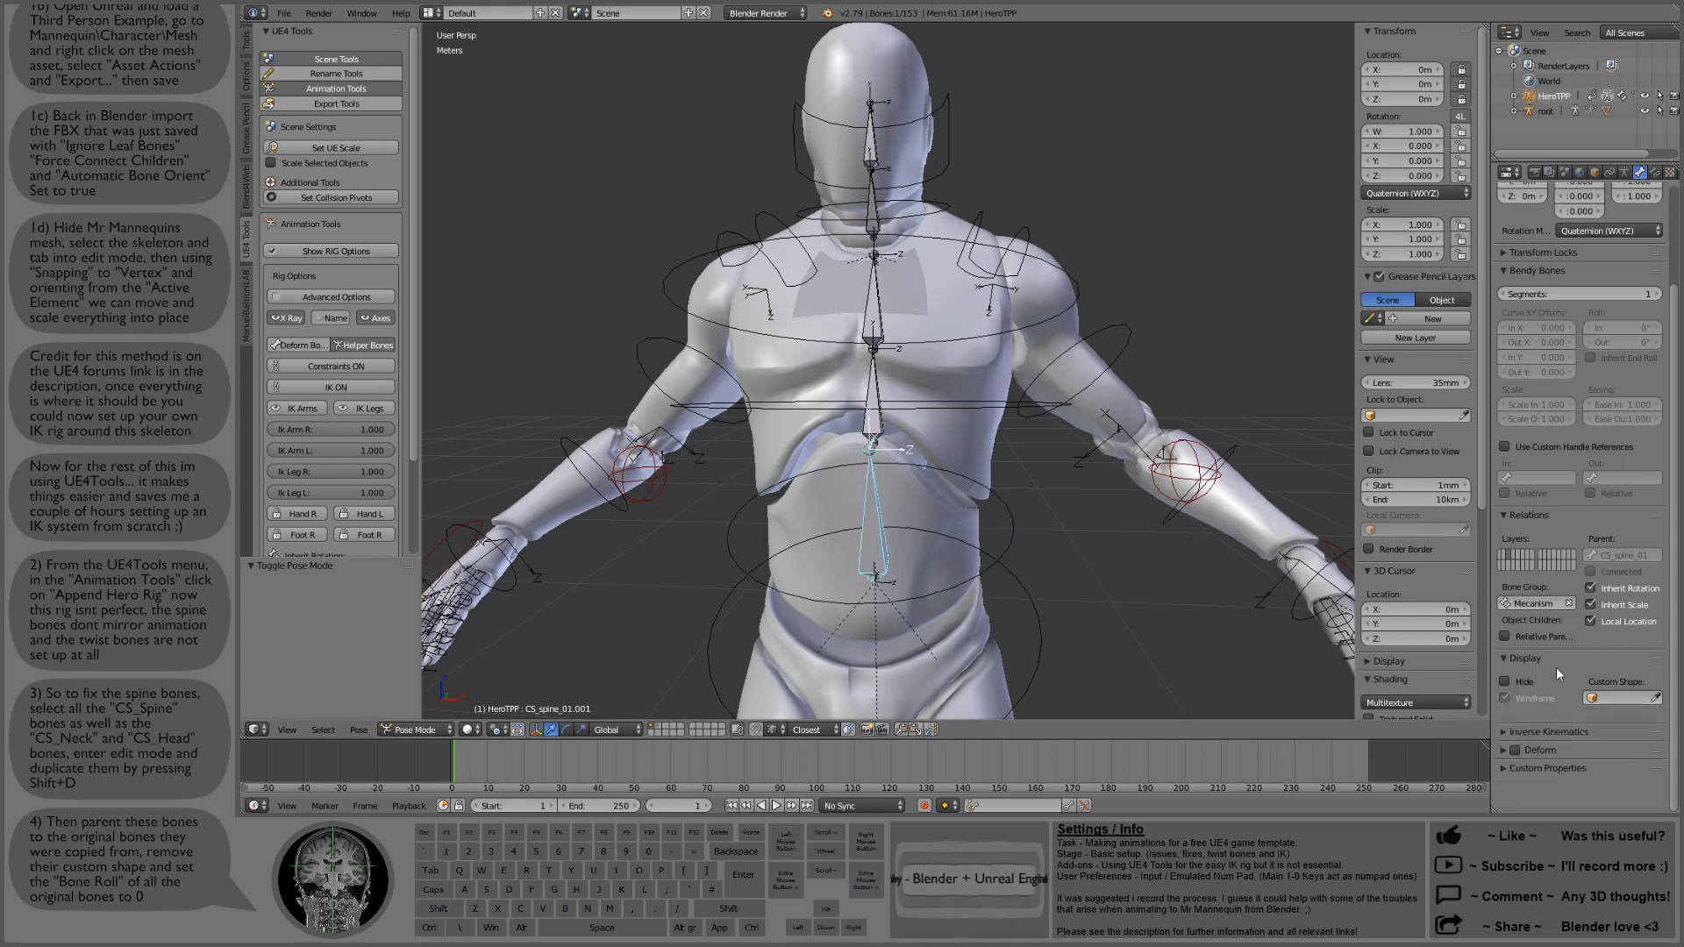
# Step: Remove the custom shape from the duplicated pelvis bone, CS_pelvis.001
pyautogui.rightClick(1033, 598)
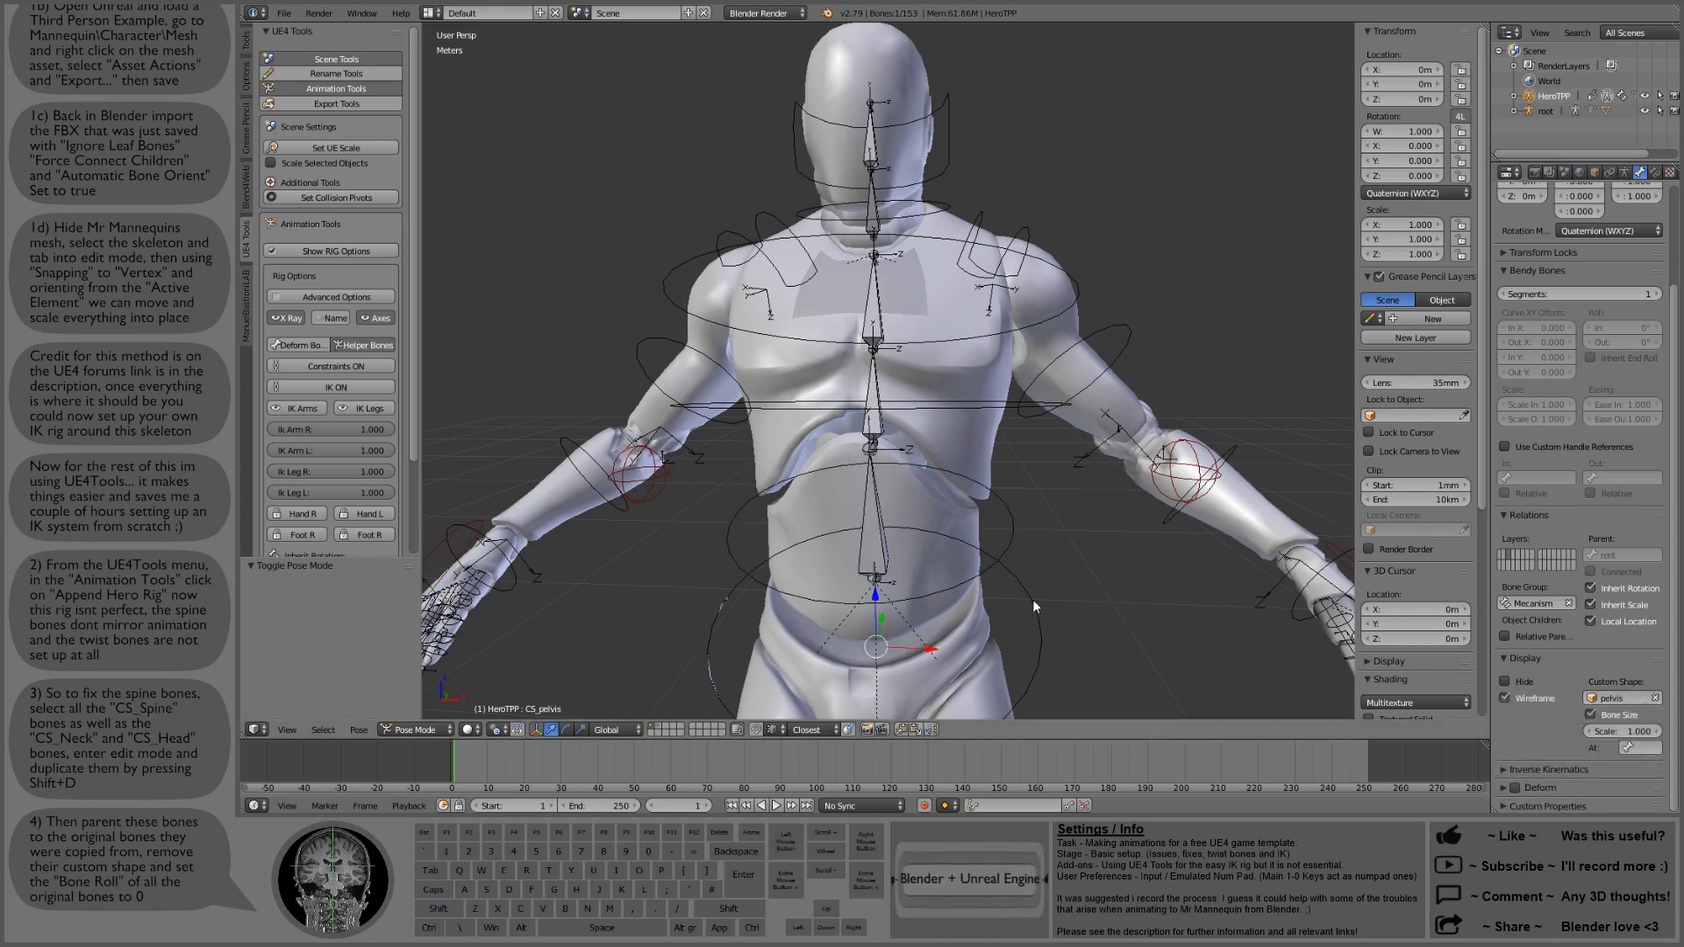
pyautogui.click(1657, 698)
pyautogui.keyDown('shift'); pyautogui.scroll(-2, 1139, 575); pyautogui.keyUp('shift')
pyautogui.keyDown('shift'); pyautogui.moveTo(1140, 482); pyautogui.dragTo(1156, 600, button='middle'); pyautogui.keyUp('shift')
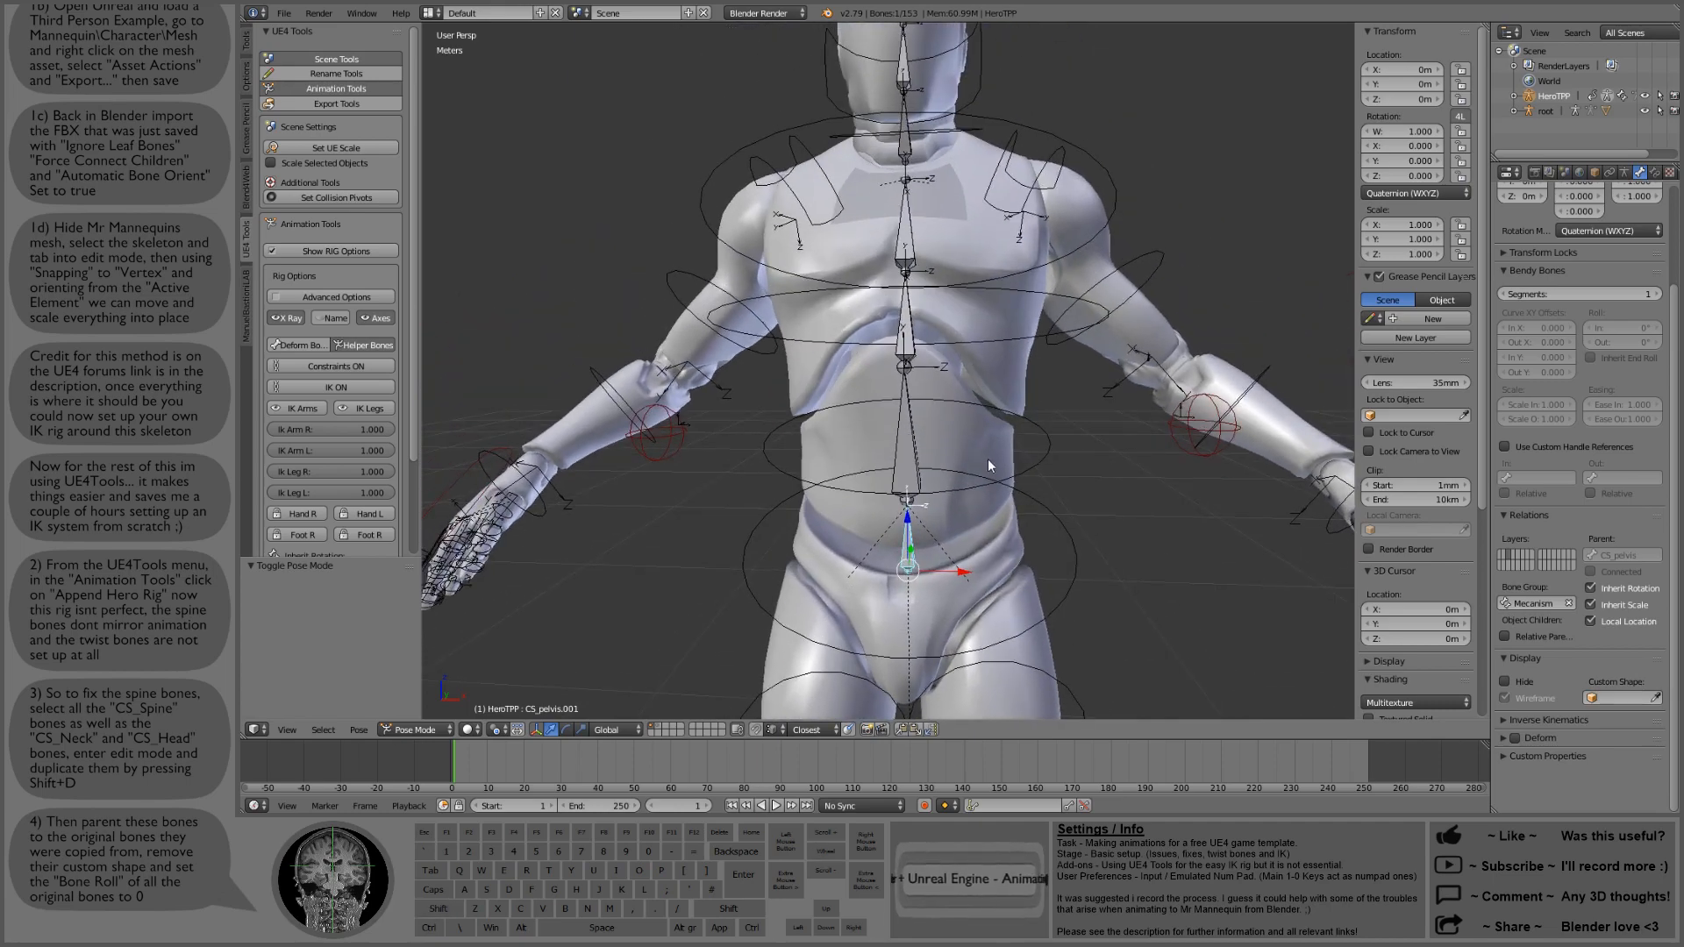
# Step: Test-rotate the original CS_pelvis control, cancel the rotation and check the original and duplicated pelvis and spine_01 bones
pyautogui.rightClick(1076, 560)
pyautogui.press('r')
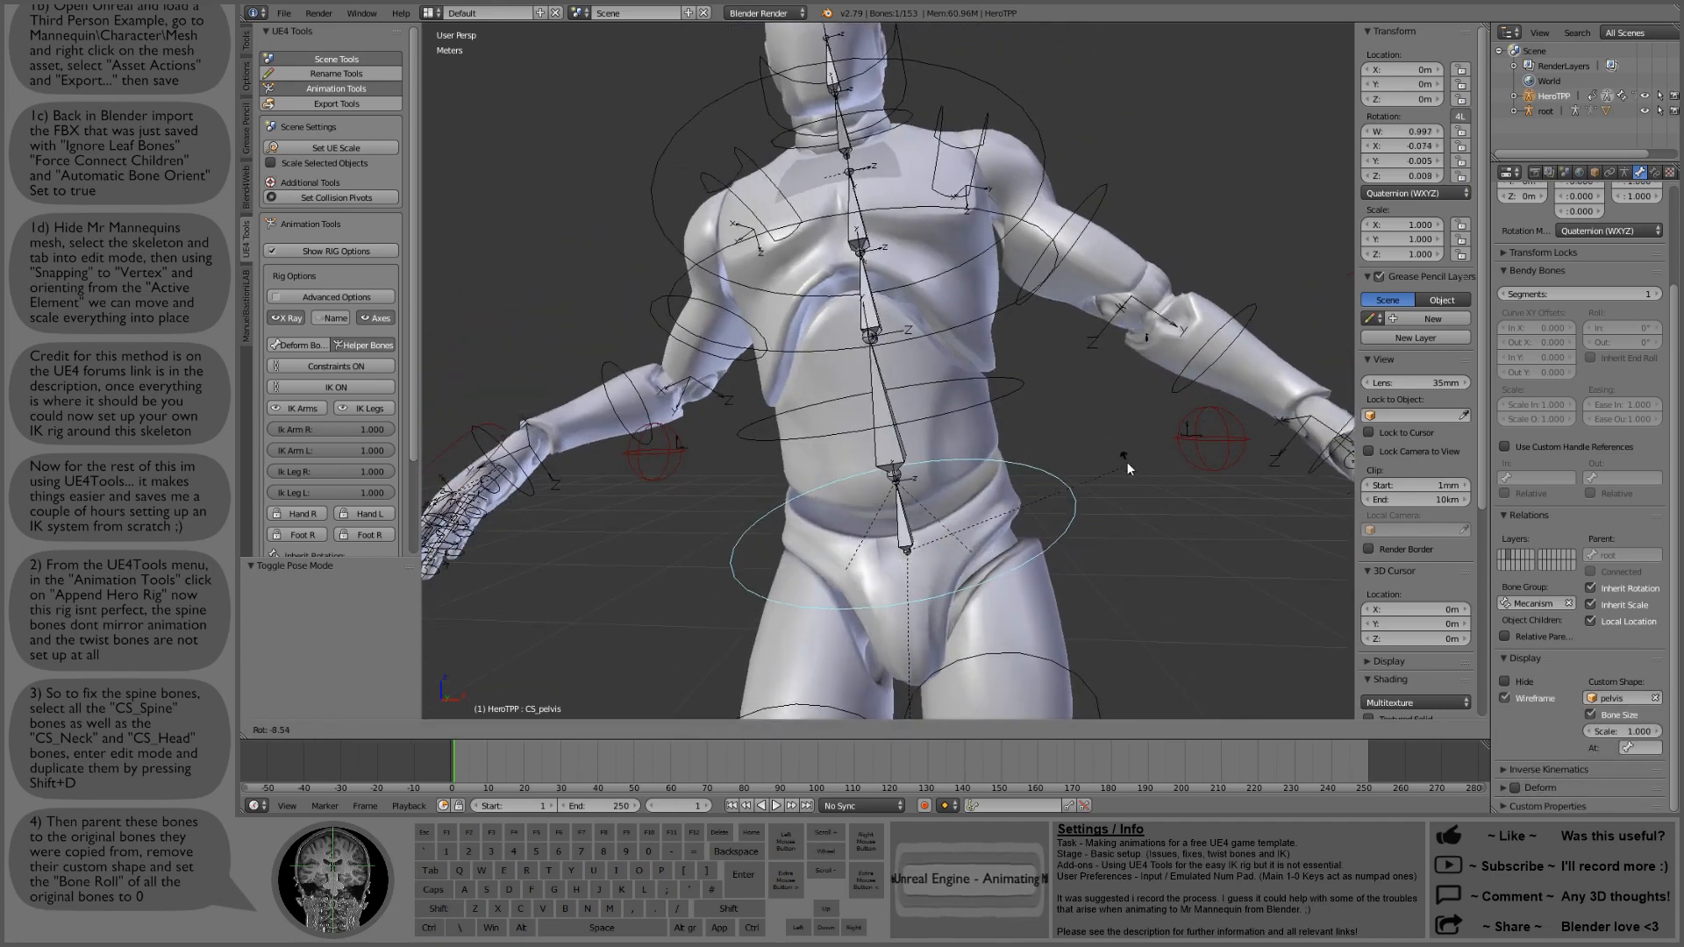
pyautogui.rightClick(1145, 487)
pyautogui.rightClick(910, 448)
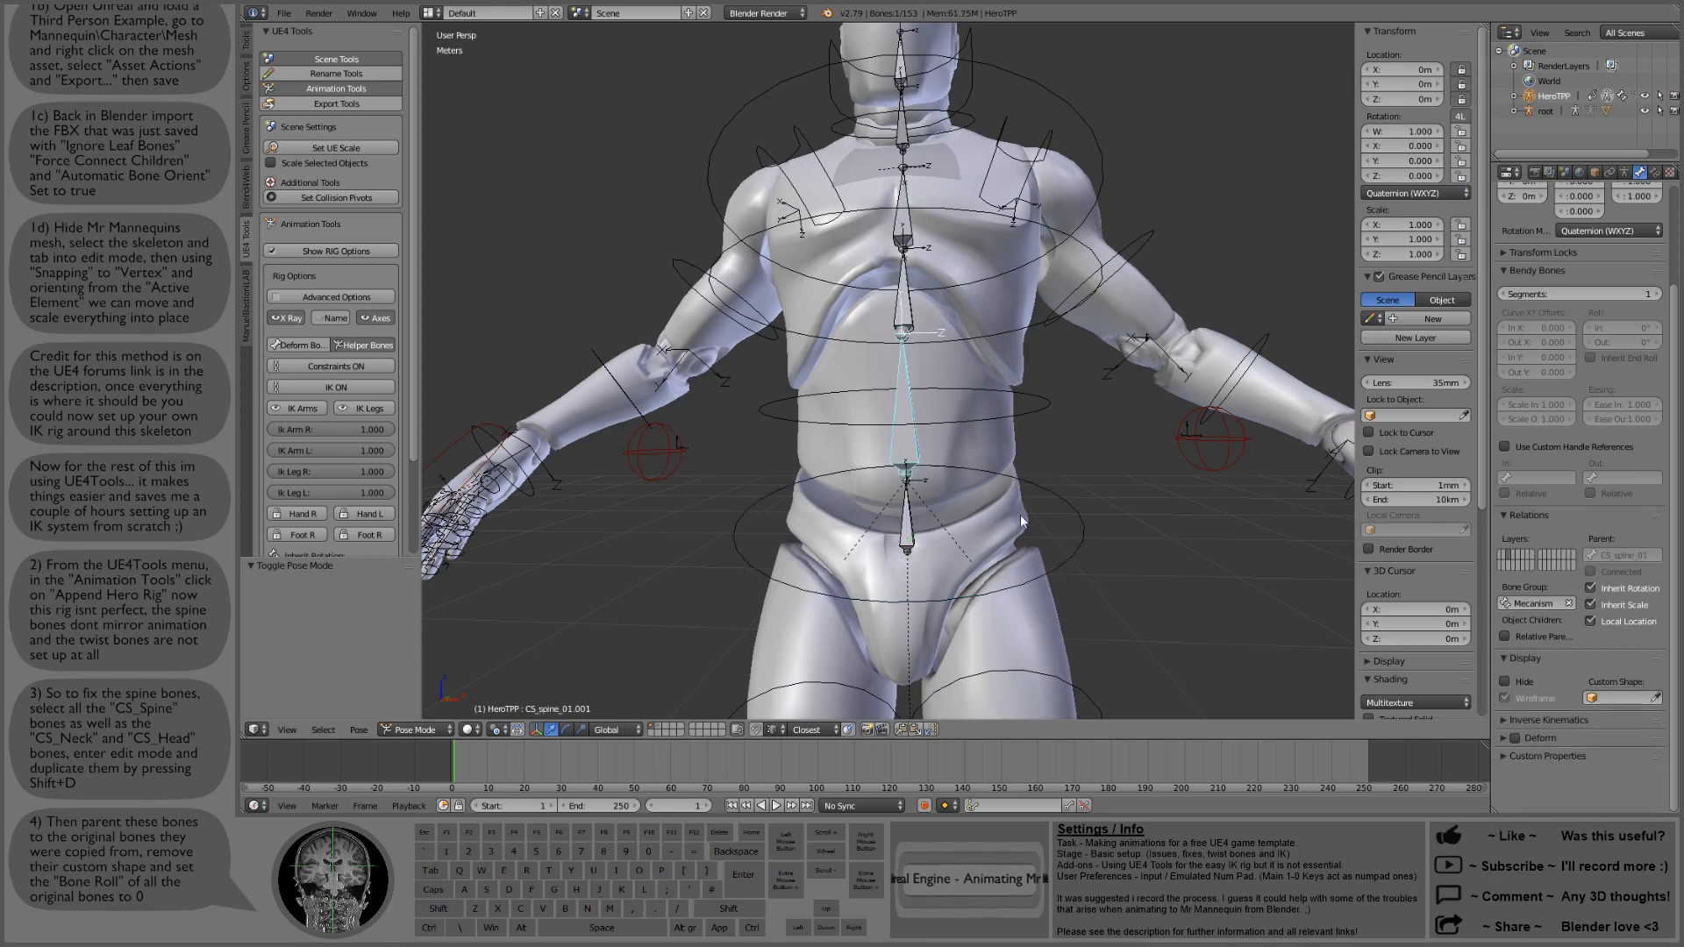
pyautogui.keyDown('shift'); pyautogui.moveTo(1011, 421); pyautogui.dragTo(1018, 504, button='middle'); pyautogui.keyUp('shift')
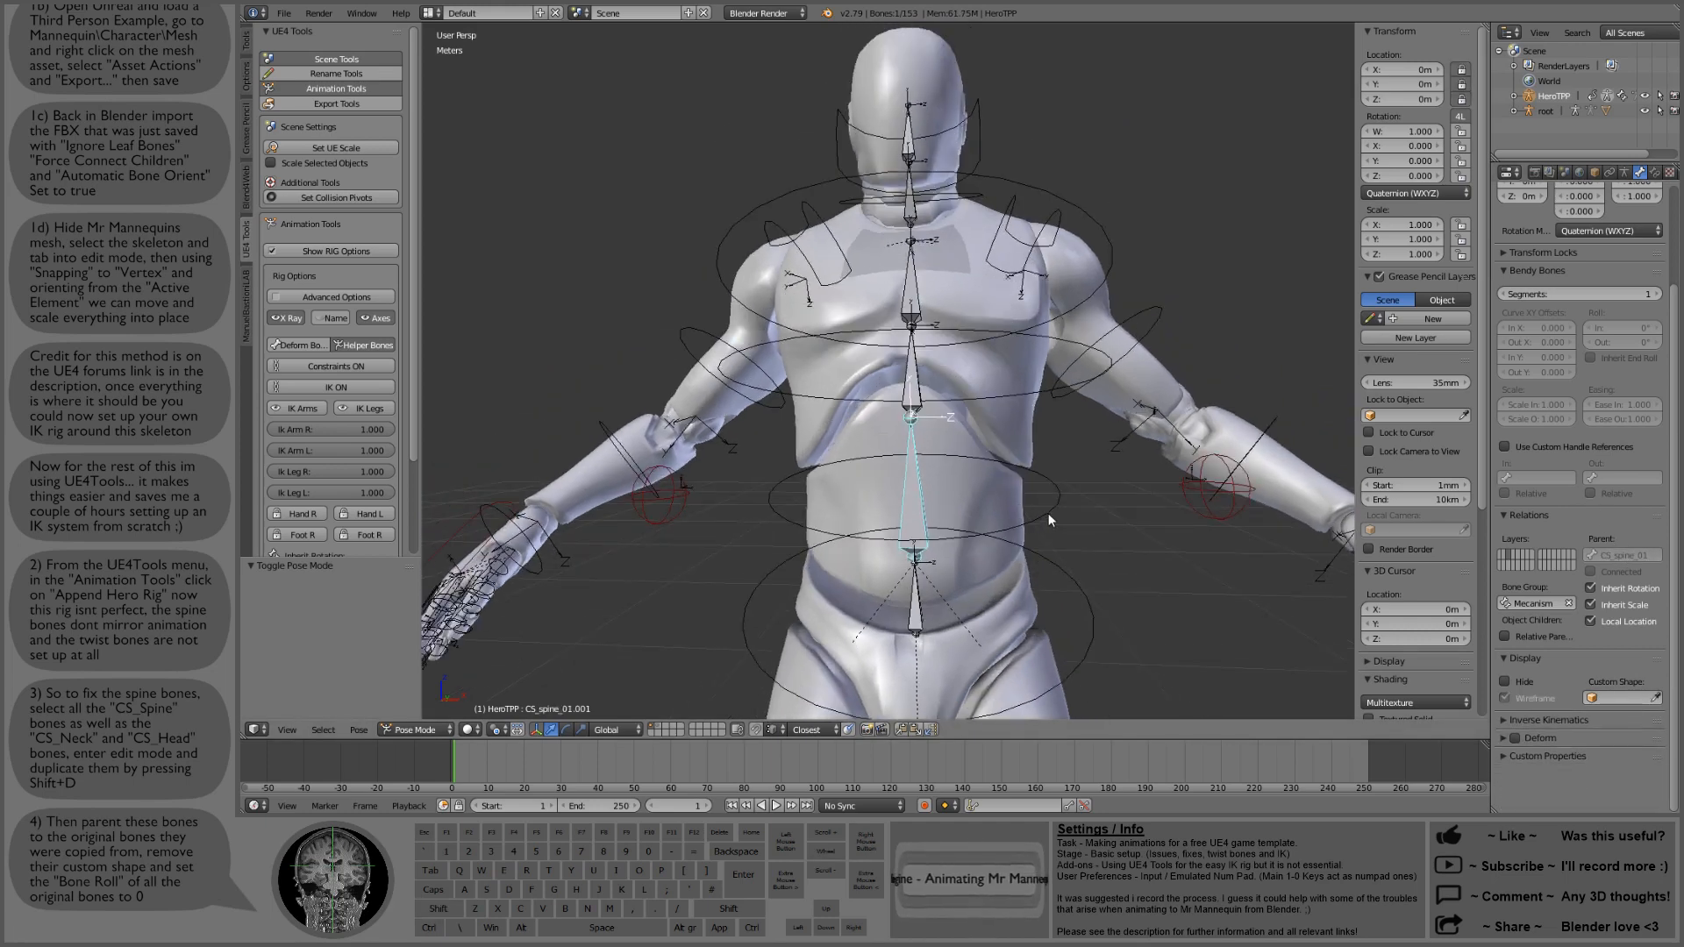
pyautogui.rightClick(1049, 513)
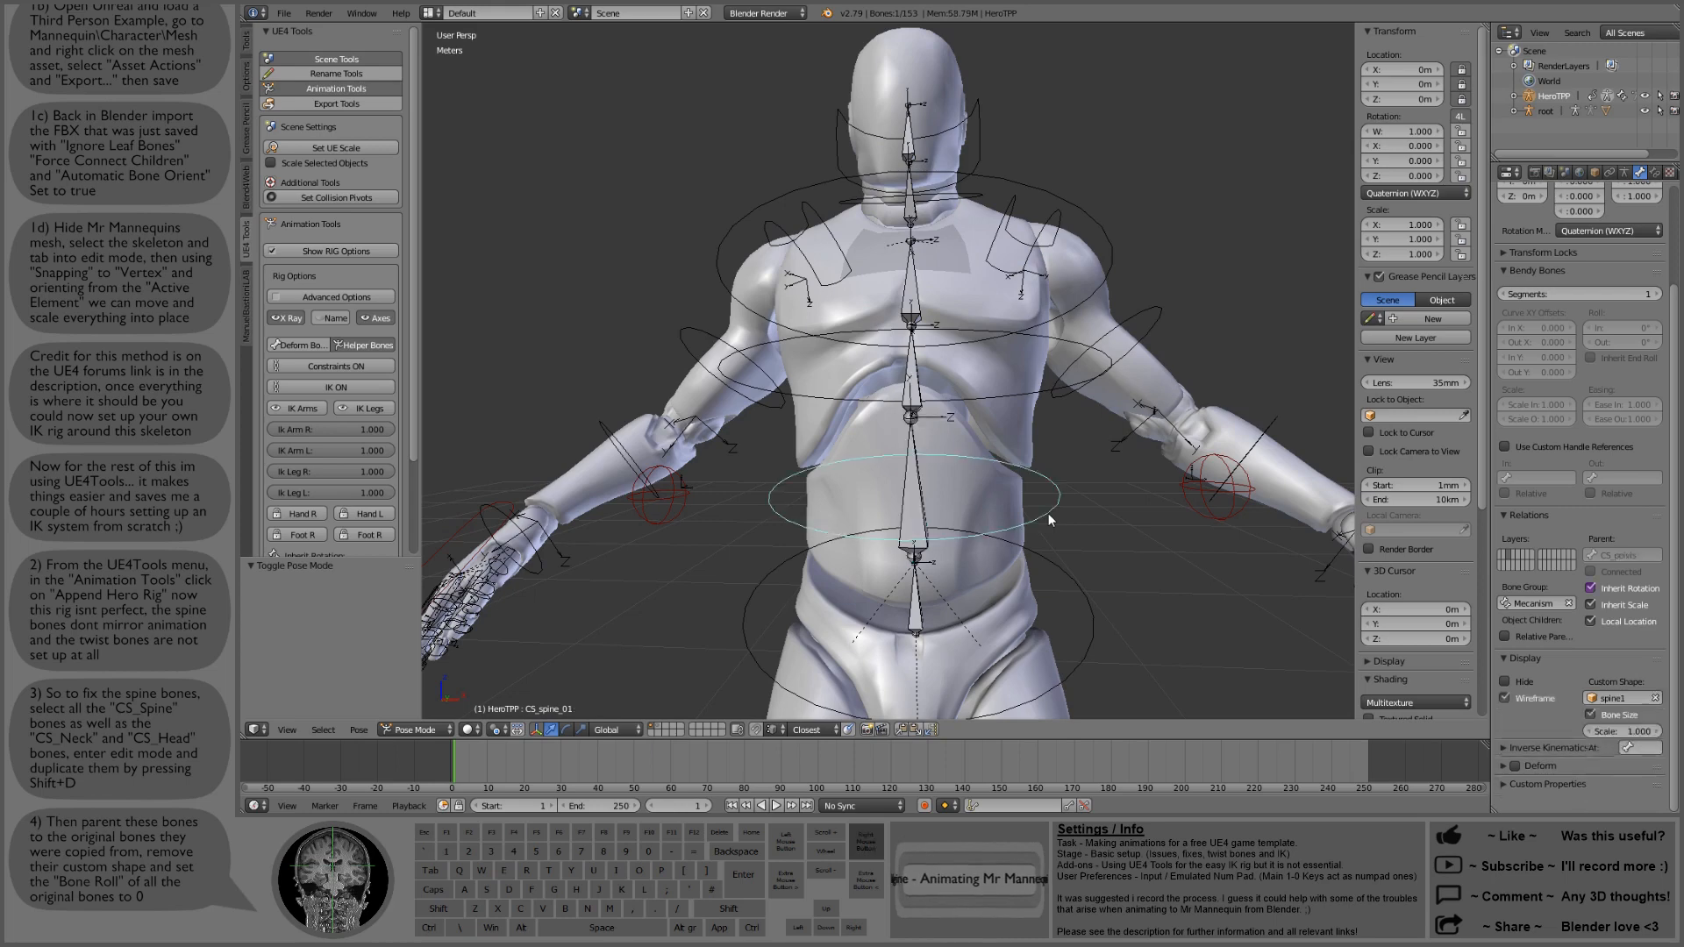
pyautogui.rightClick(918, 624)
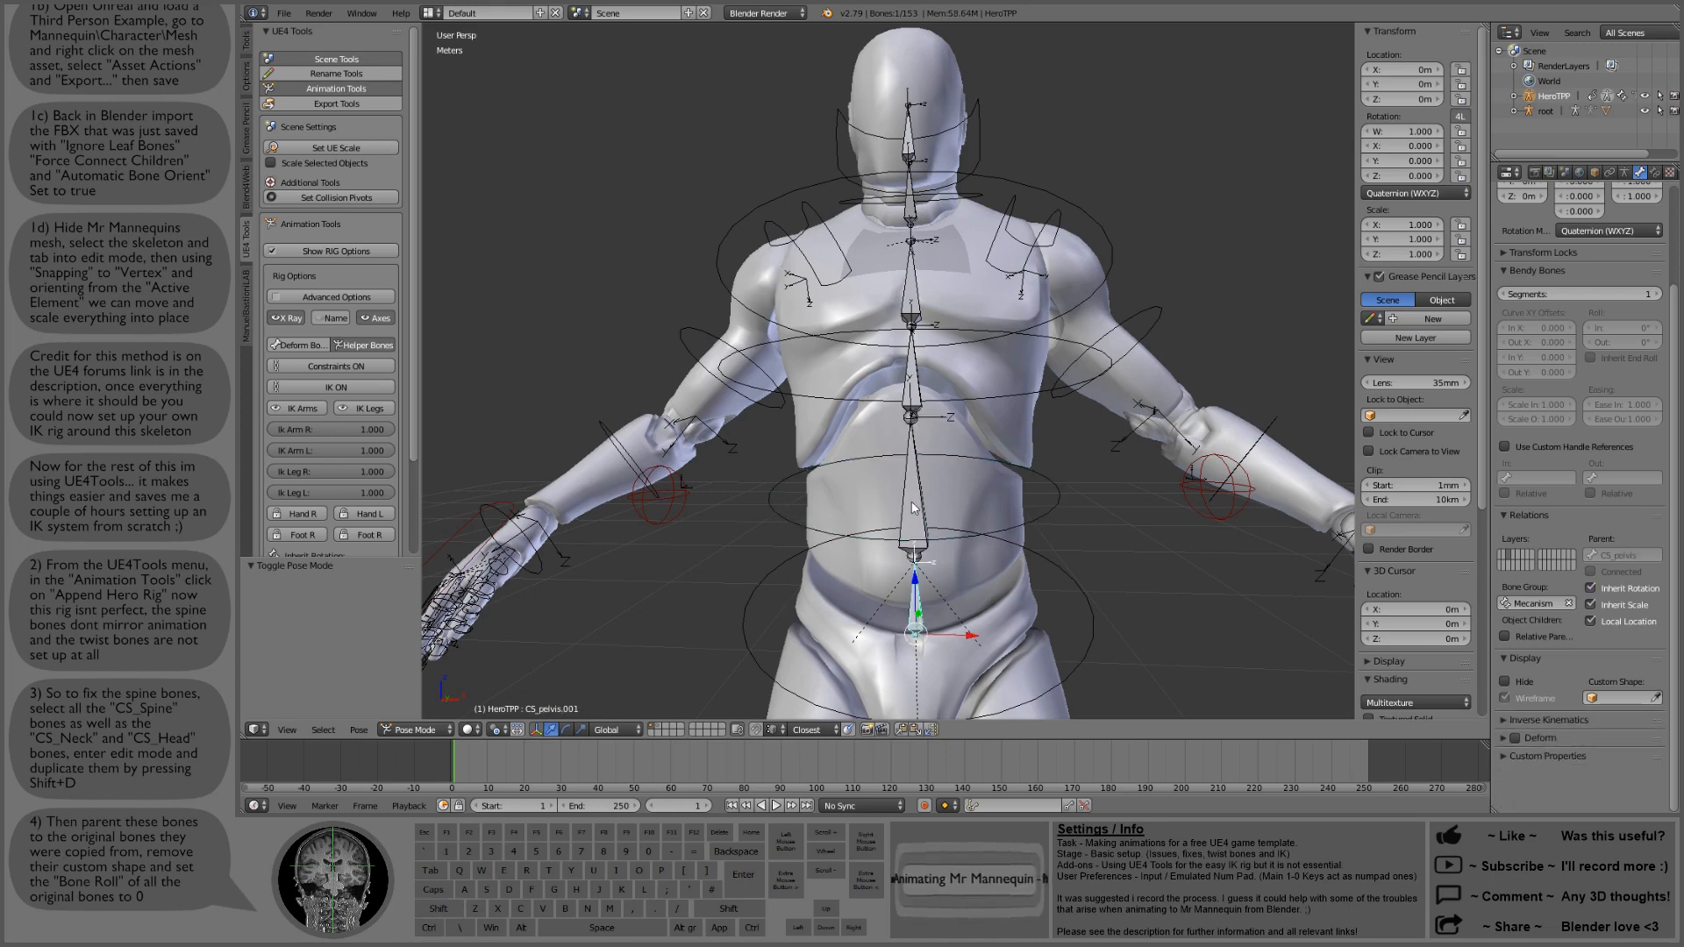
# Step: Set the bone roll of the original CS_pelvis to 0° in Edit Mode and return to Pose Mode
pyautogui.press('Tab')
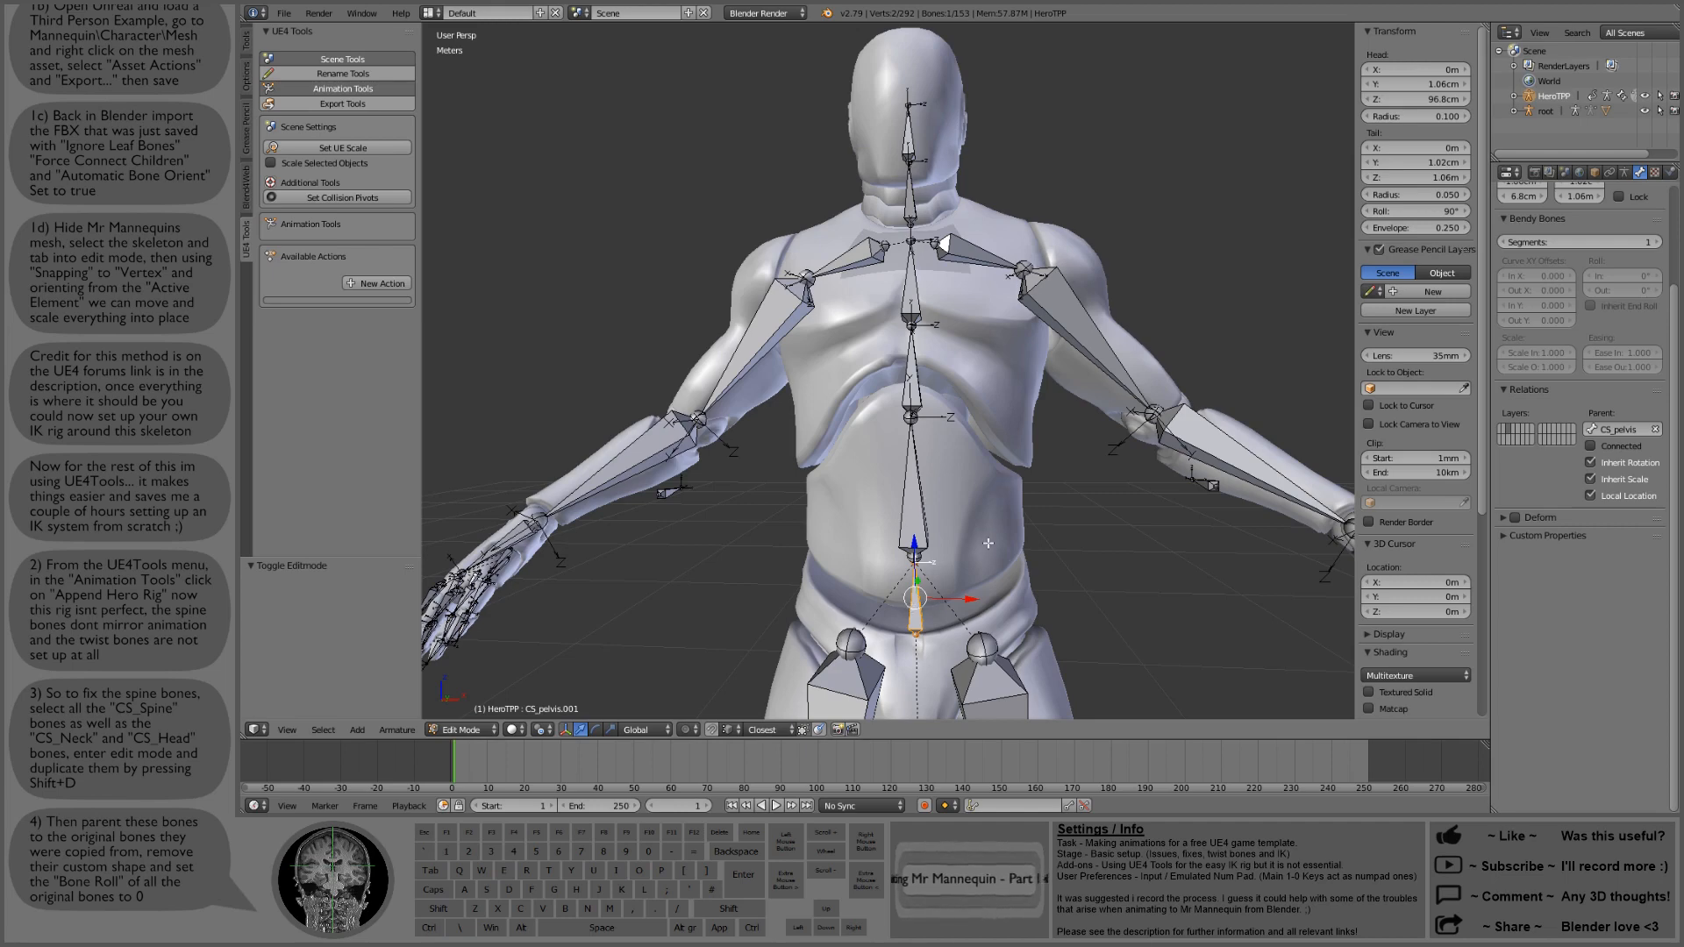
pyautogui.press('Tab')
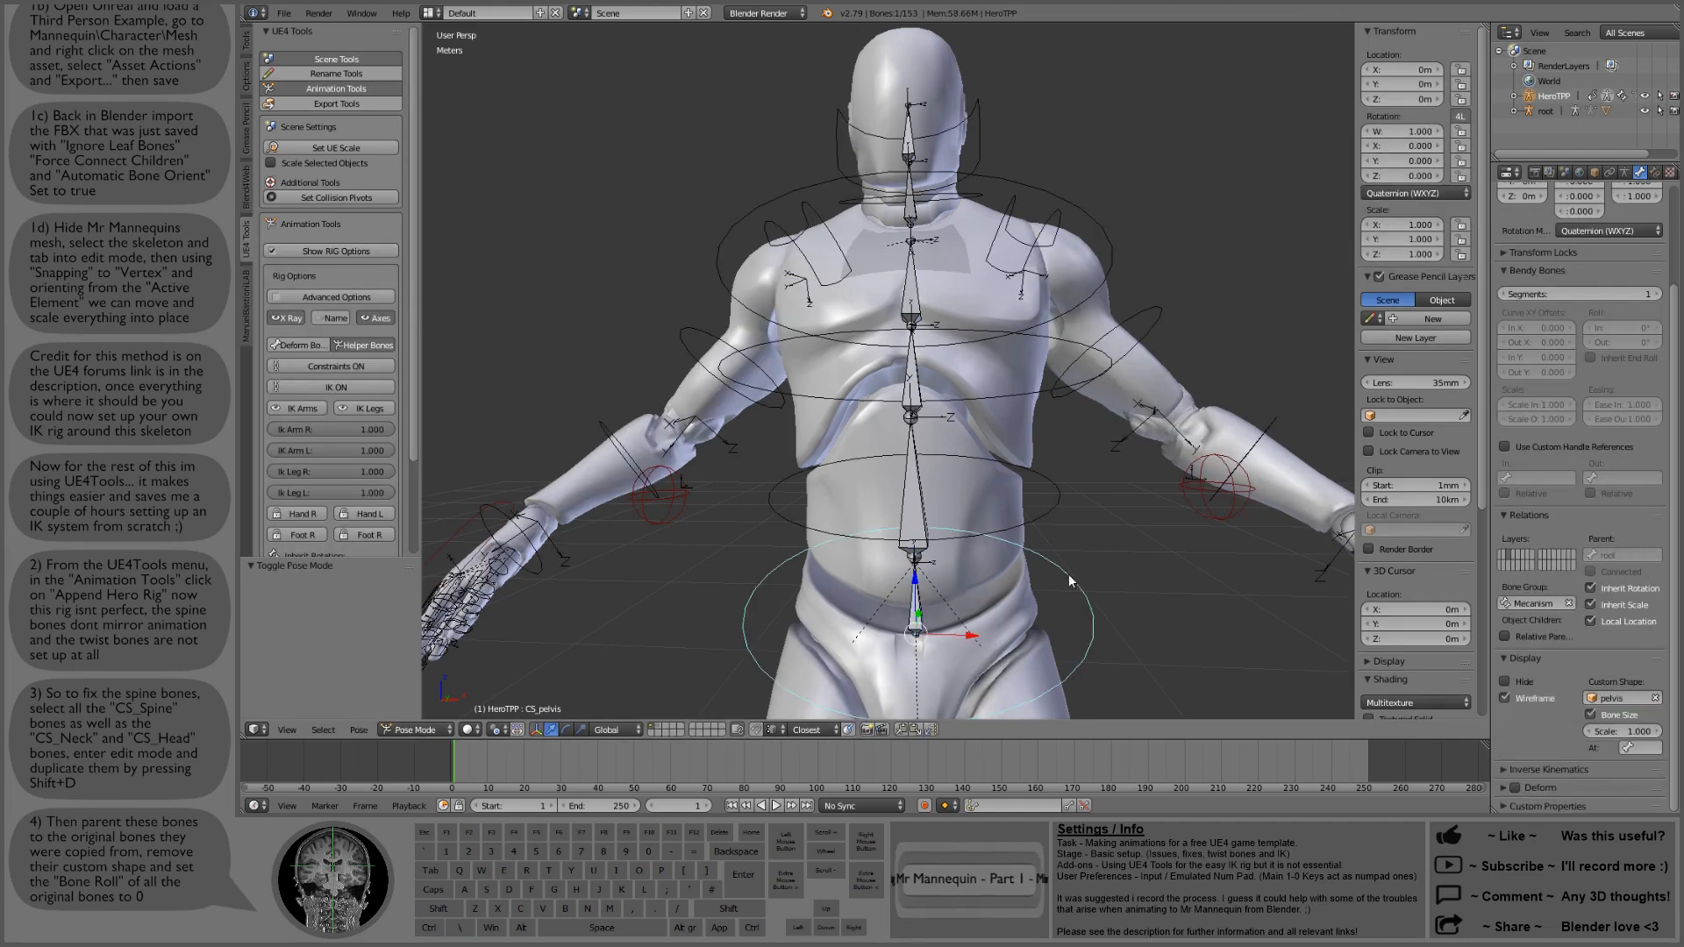
pyautogui.press('Tab')
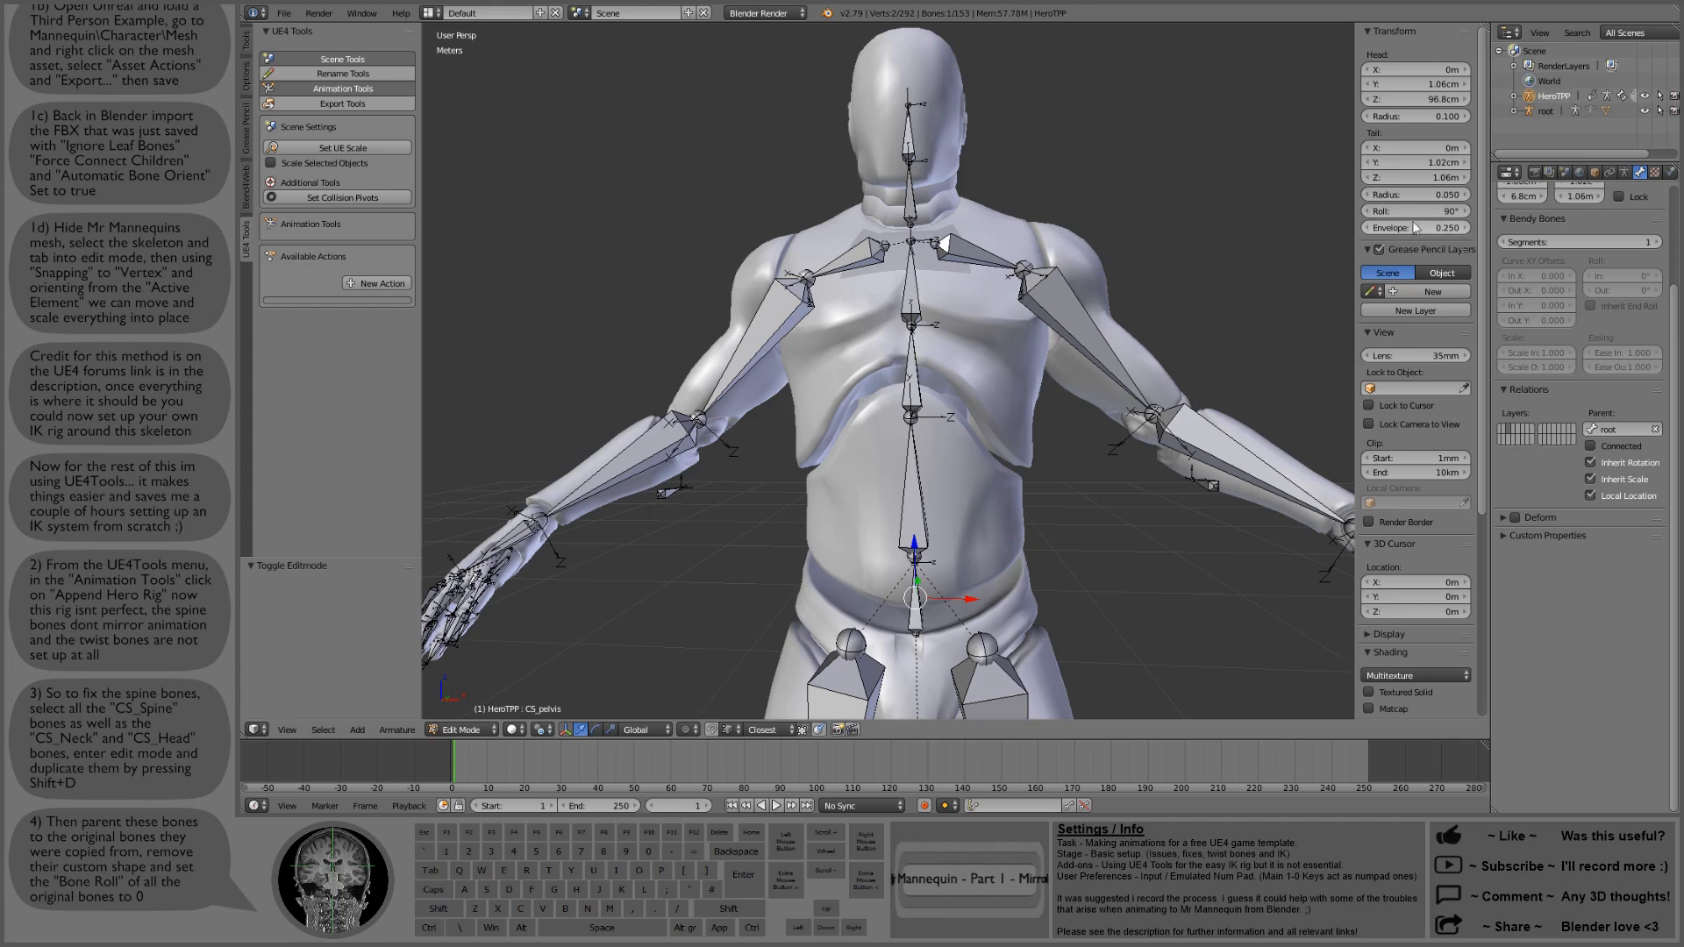
pyautogui.click(1412, 211)
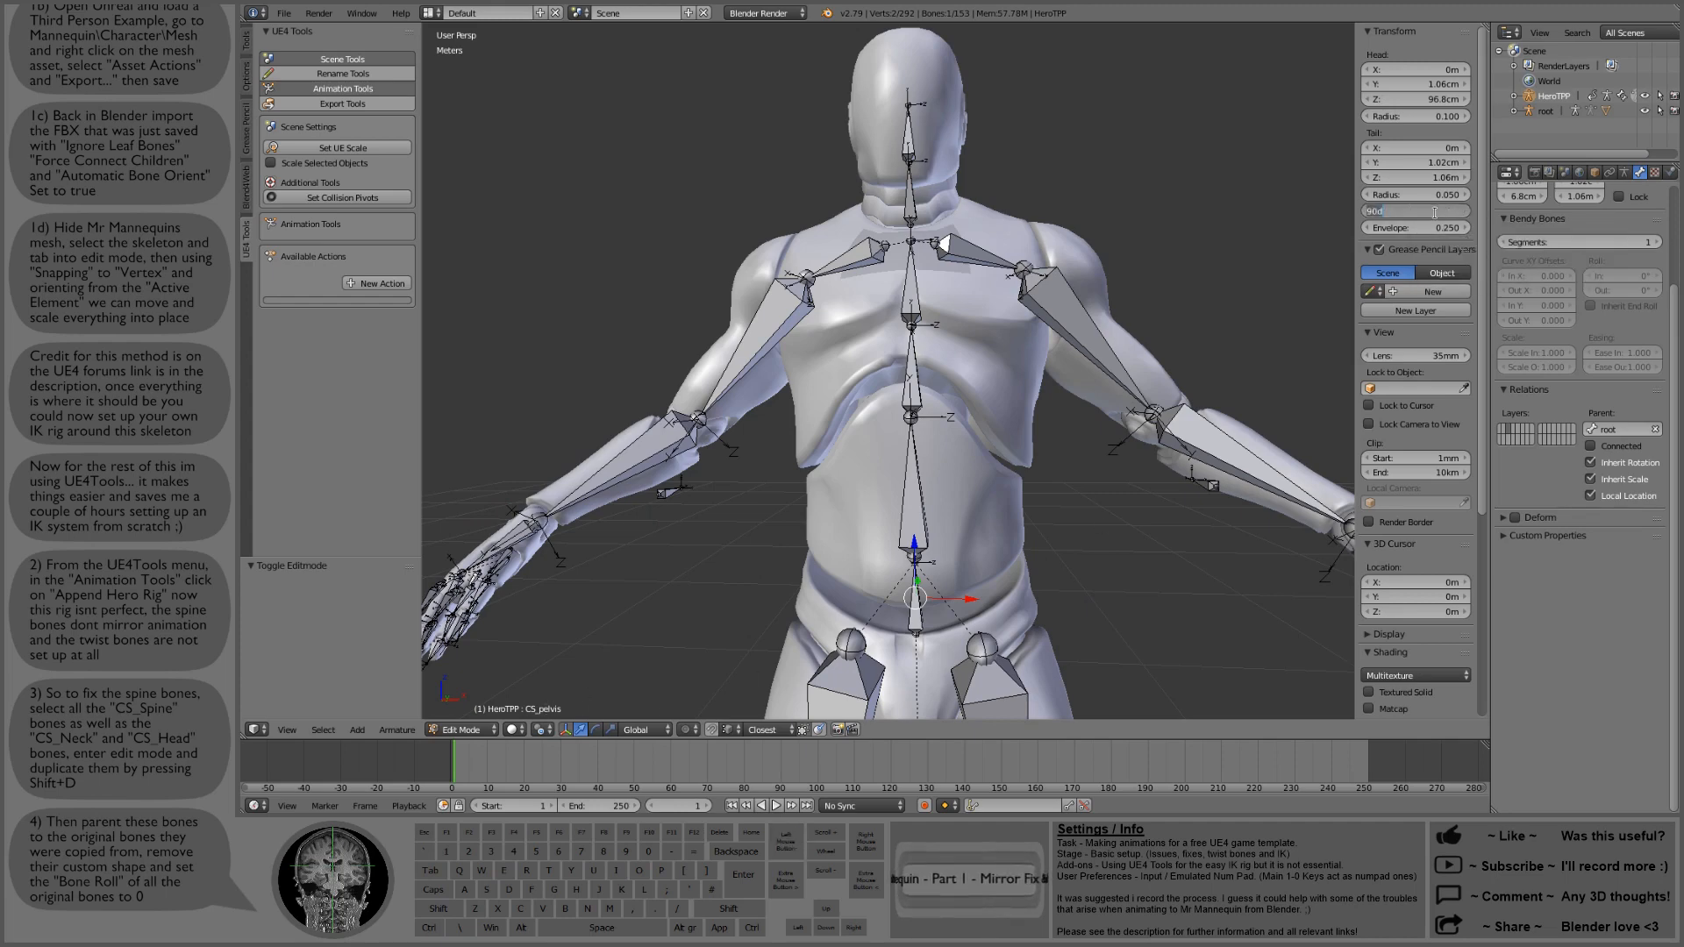
pyautogui.write('0')
pyautogui.press('Return')
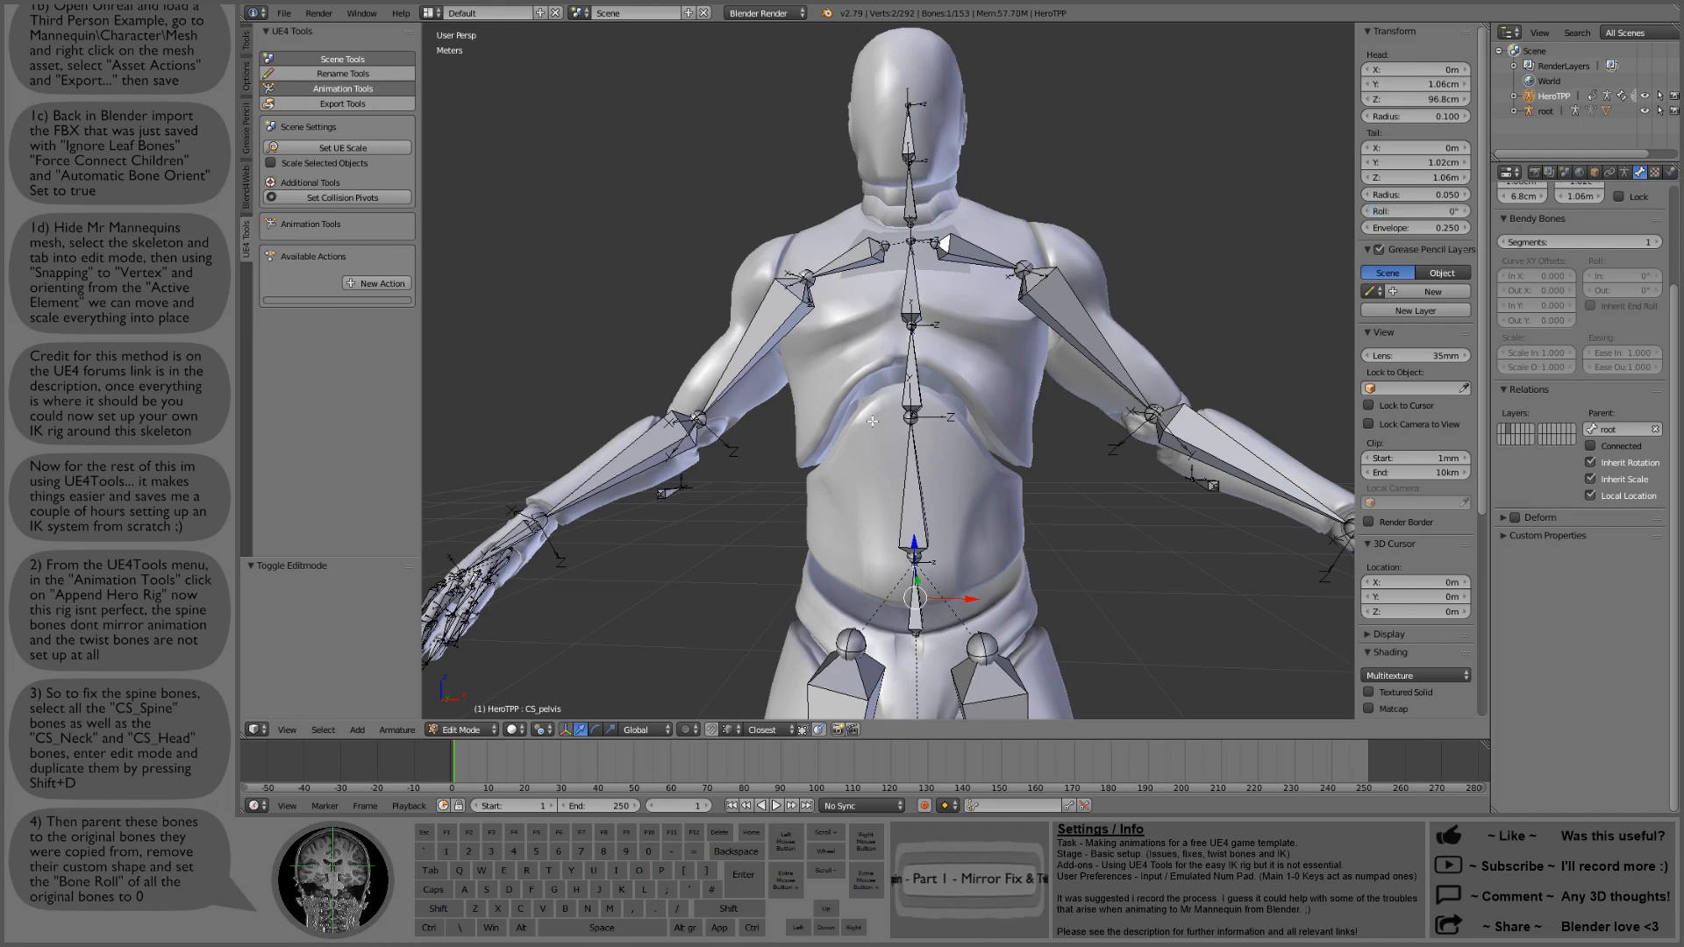
pyautogui.hotkey('ctrl', 'Tab')
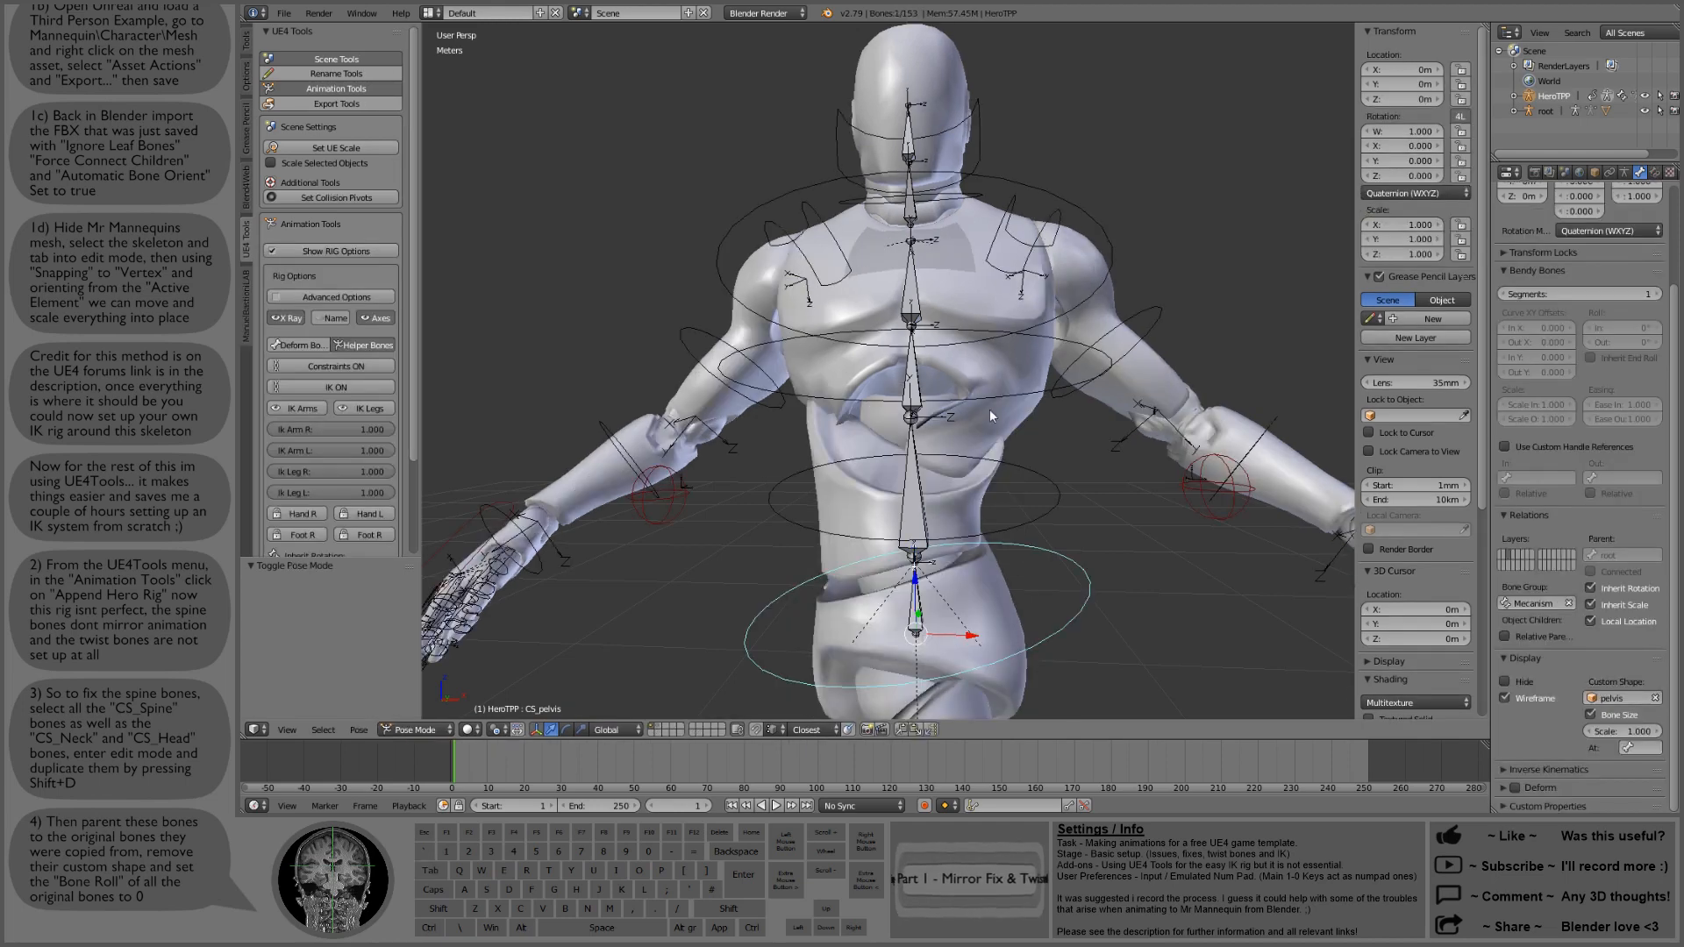
# Step: Set the bone roll of the original CS_spine_01 to 0° in Edit Mode and return to Pose Mode
pyautogui.rightClick(1053, 510)
pyautogui.press('Tab')
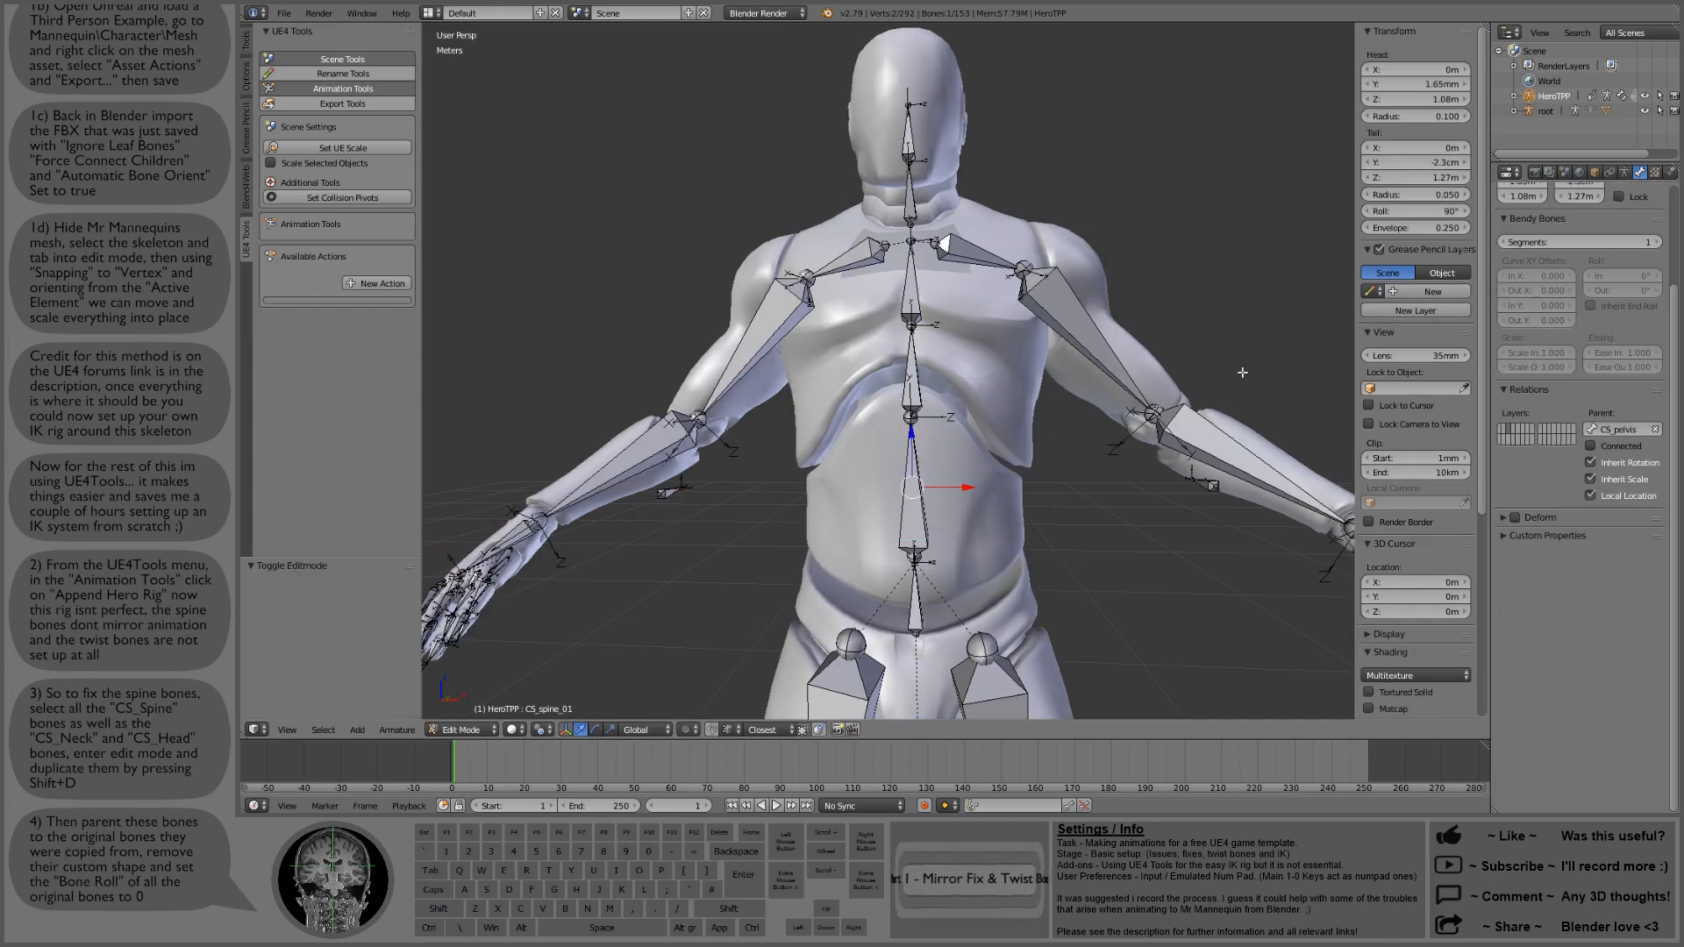
pyautogui.press('Return')
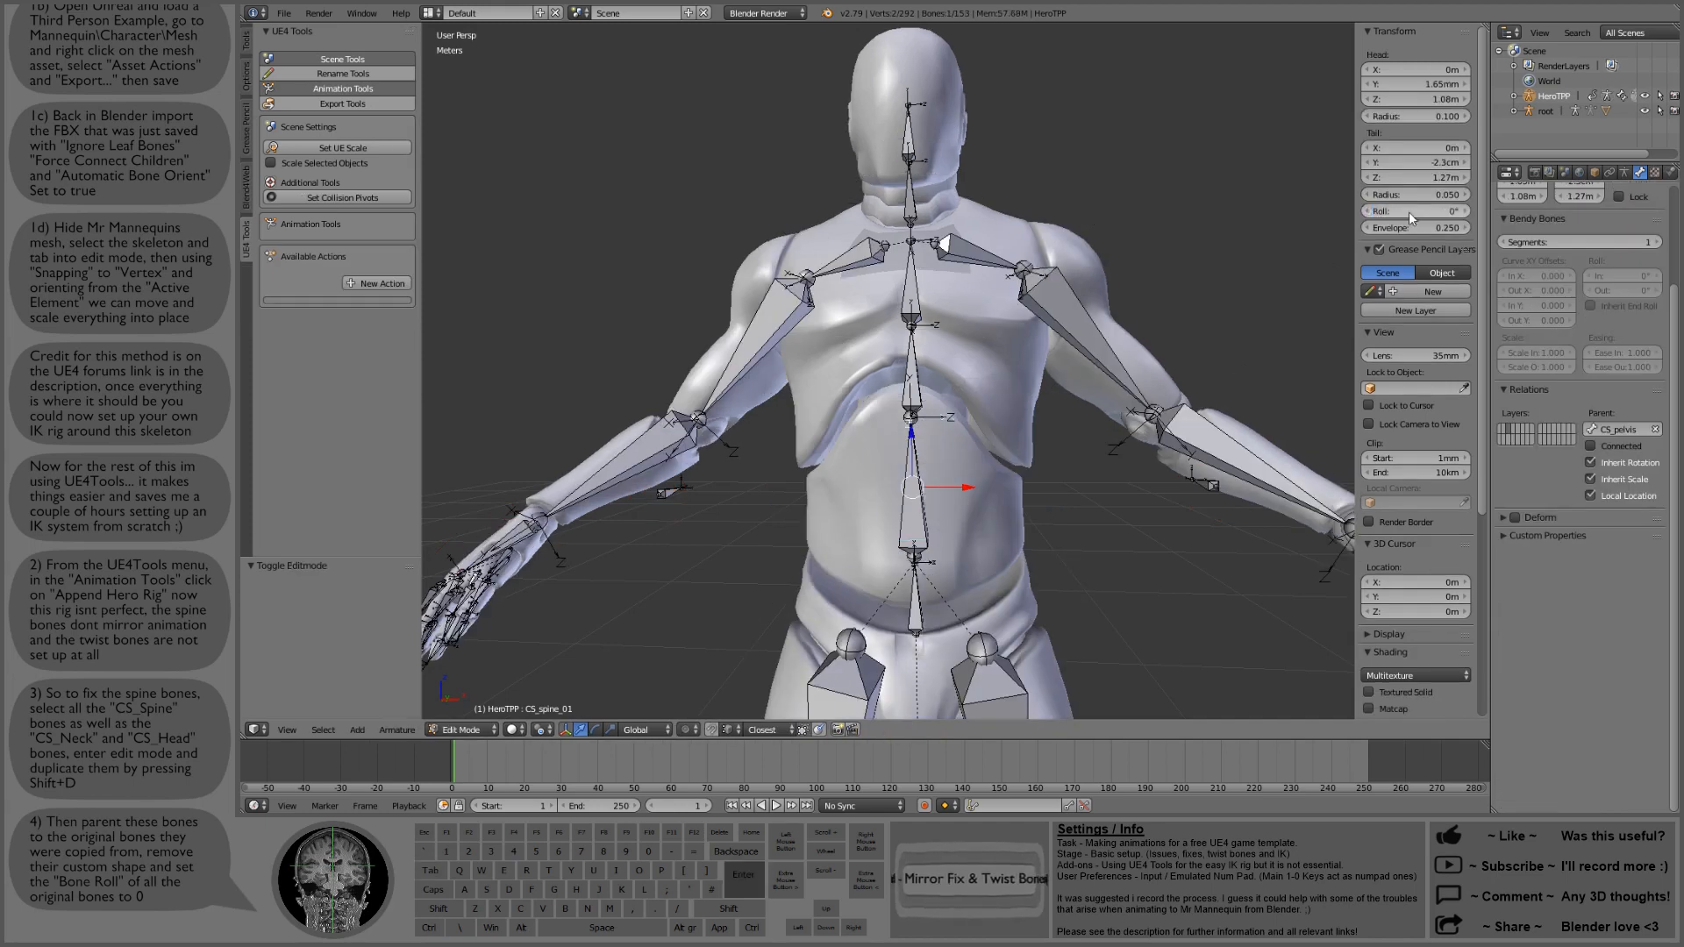
pyautogui.press('Tab')
# Step: Set the bone roll of the original CS_spine_02 to 0° in Edit Mode and return to Pose Mode
pyautogui.rightClick(1018, 395)
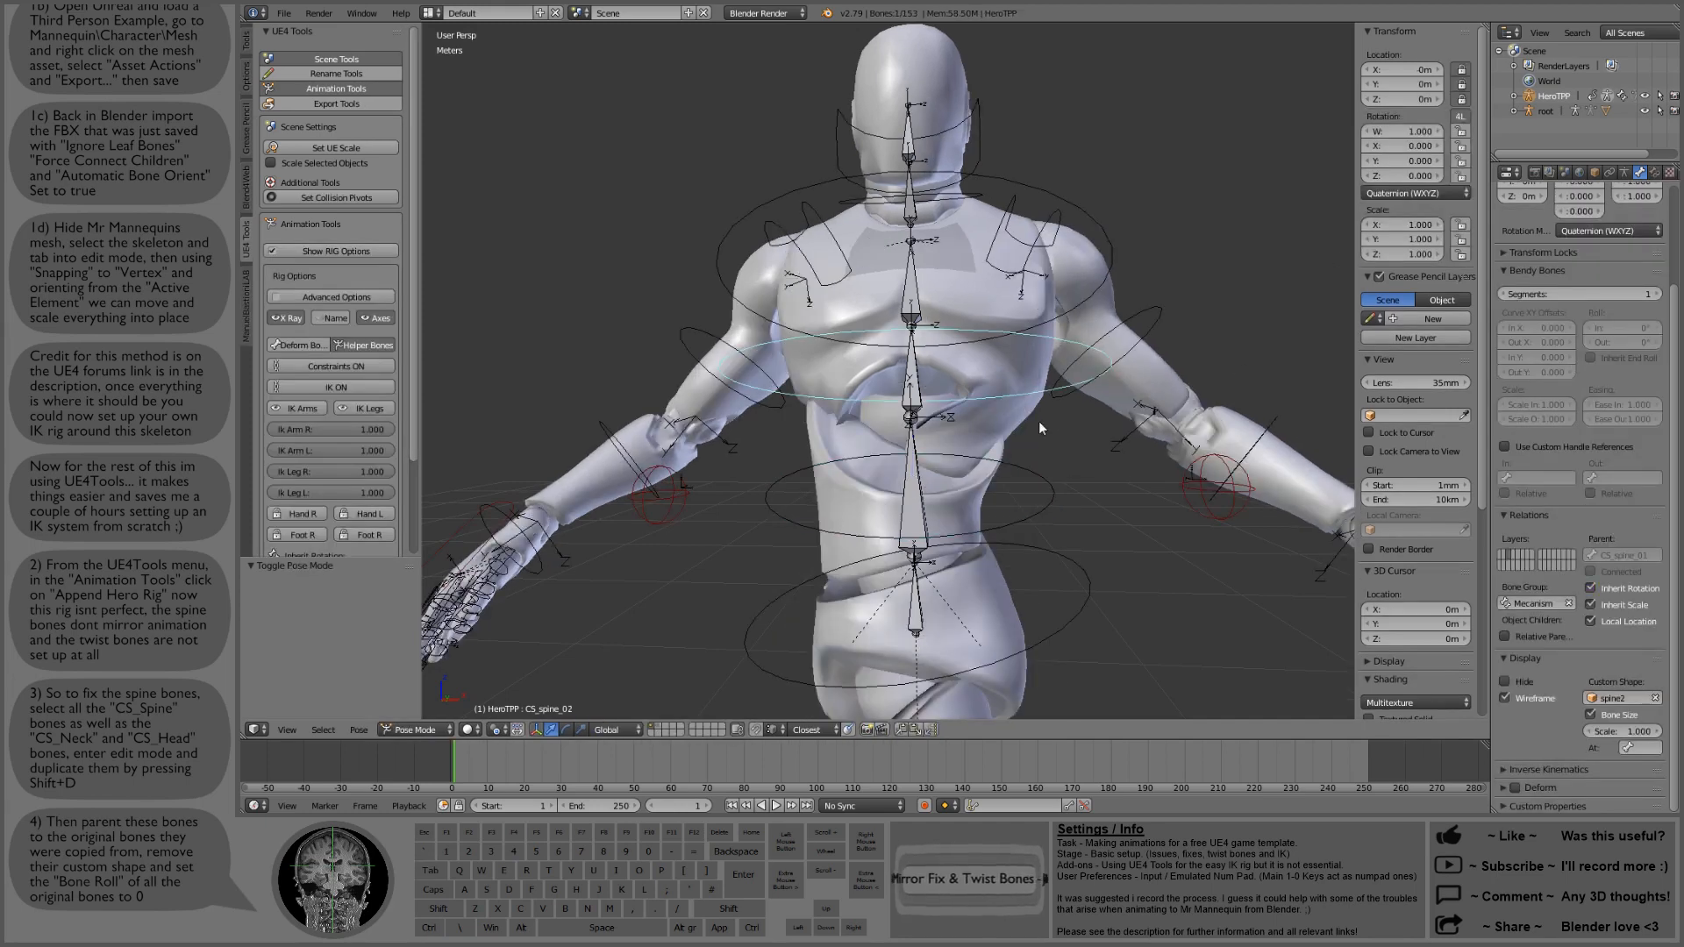
pyautogui.press('Tab')
pyautogui.click(1416, 211)
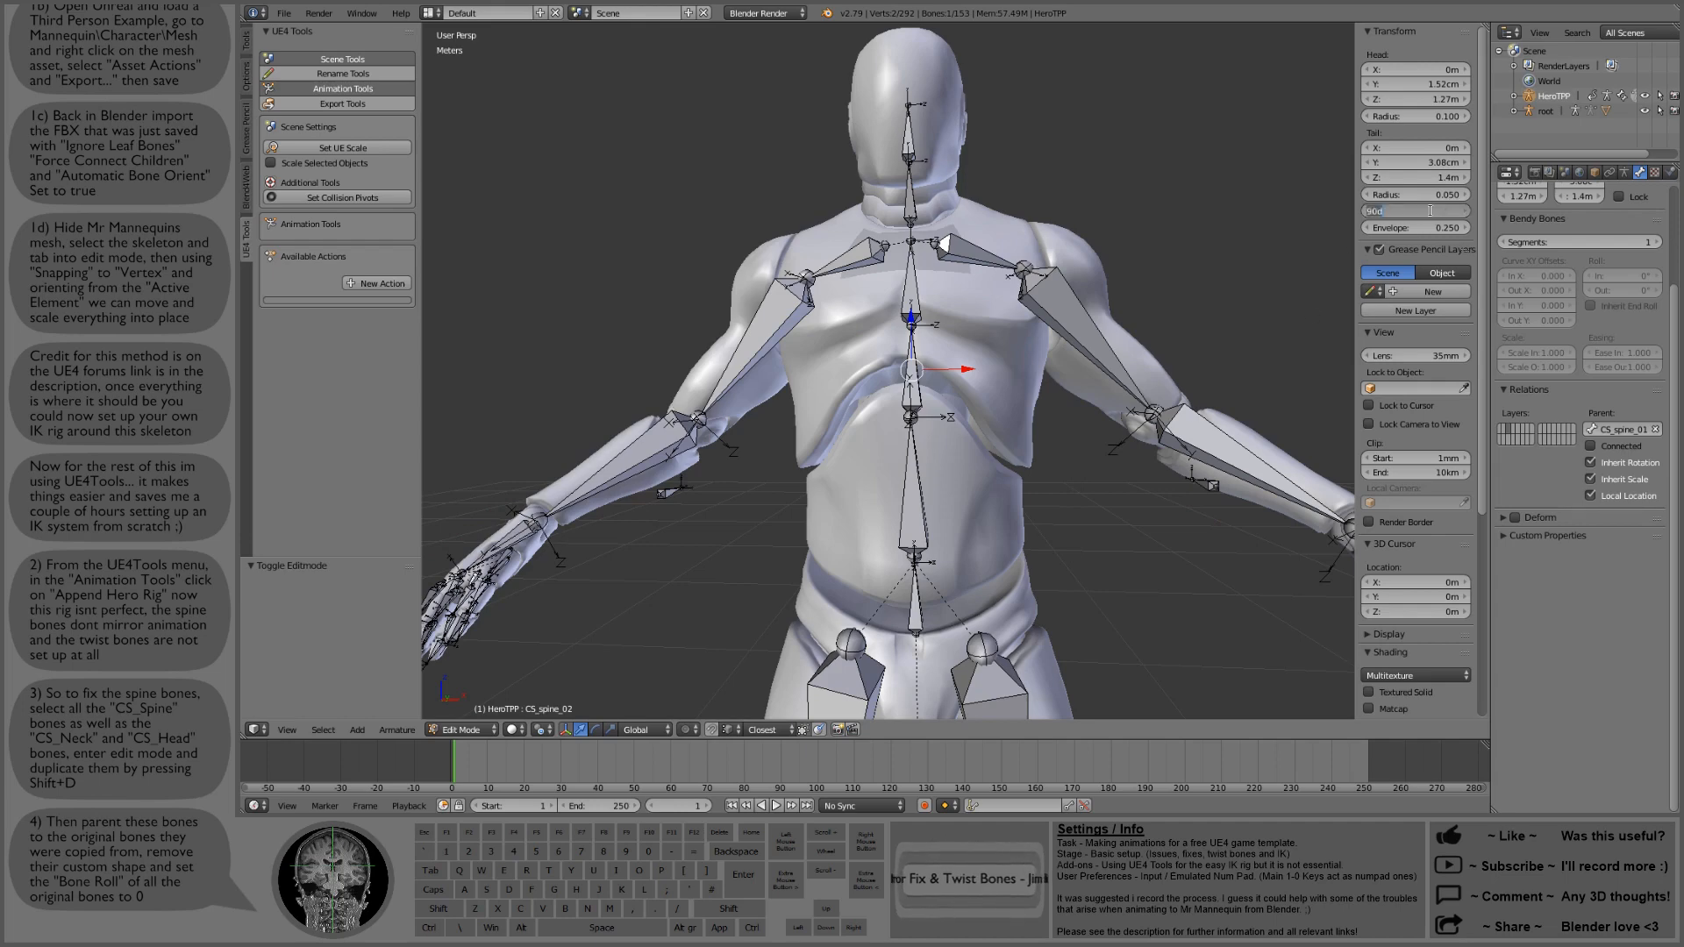
pyautogui.write('0')
pyautogui.press('Return')
pyautogui.press('Tab')
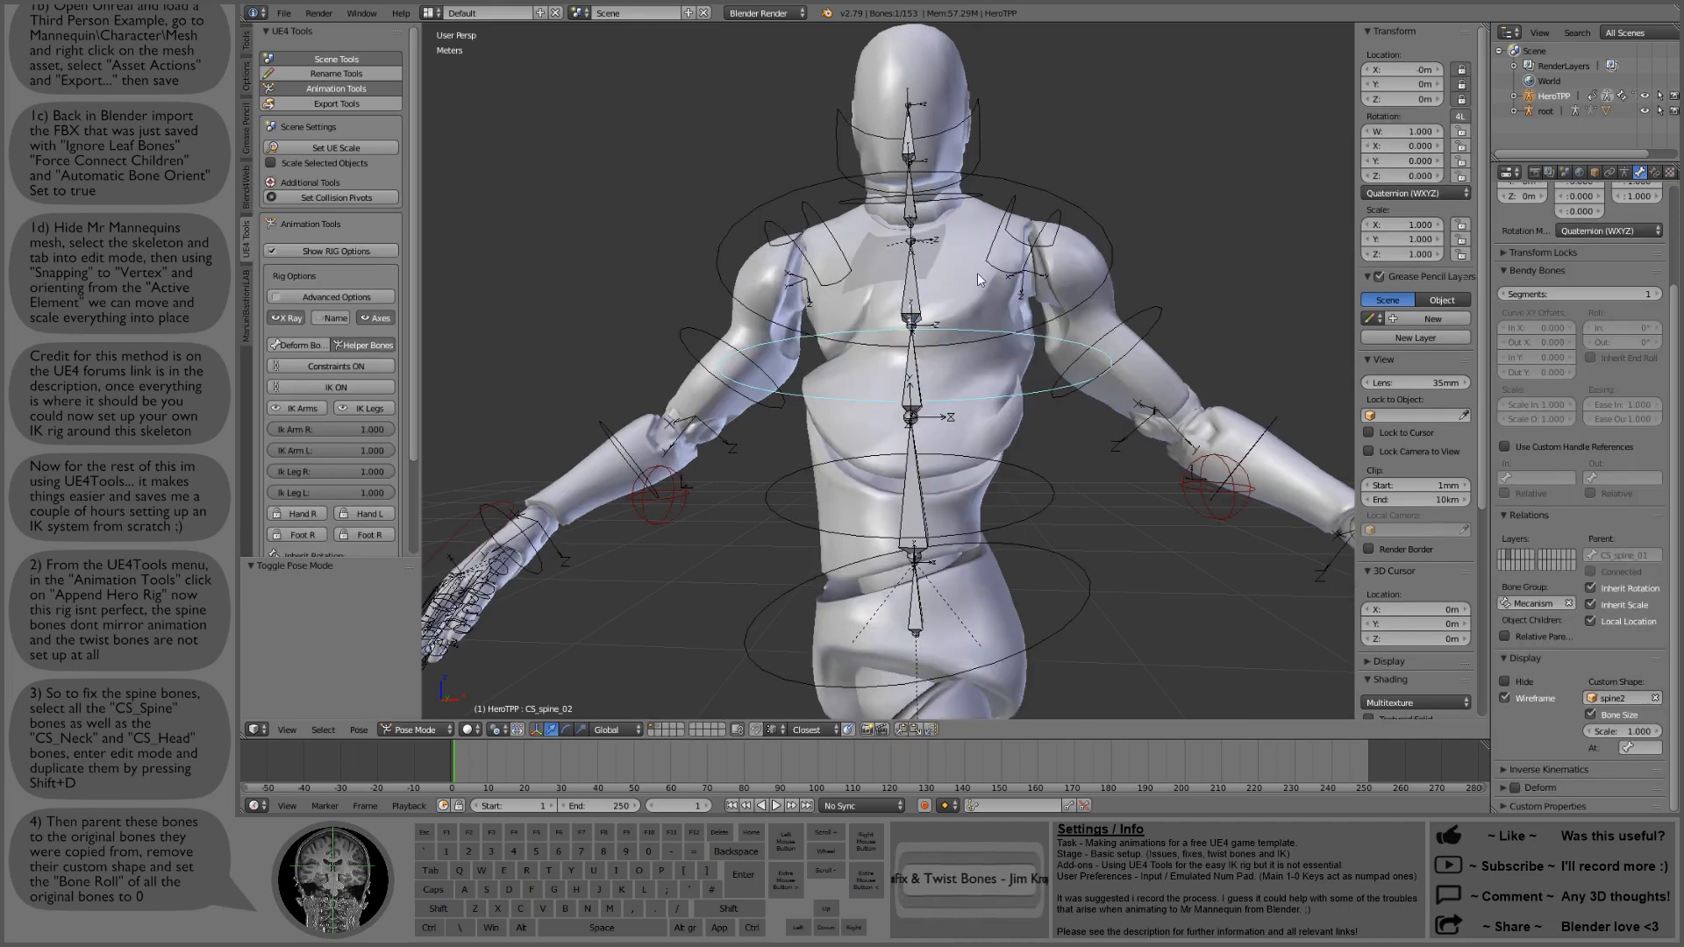
# Step: Set the bone roll of the original CS_spine_03 to 0° in Edit Mode and return to Pose Mode
pyautogui.rightClick(1017, 186)
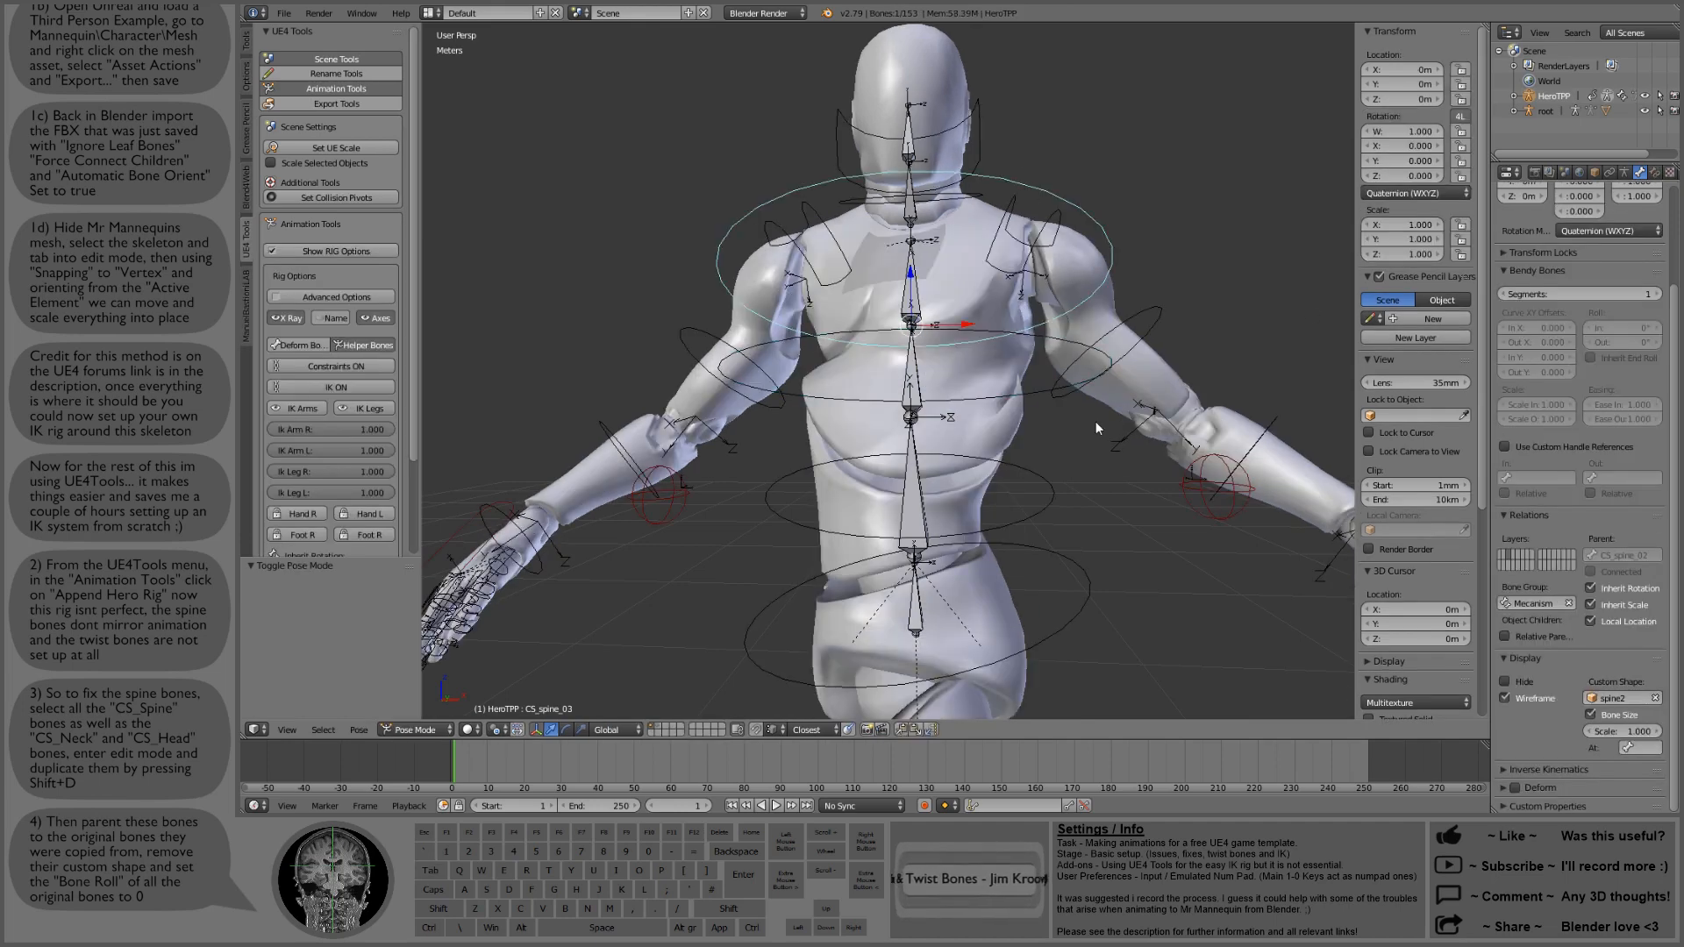
pyautogui.press('Tab')
pyautogui.click(1439, 209)
pyautogui.write('0')
pyautogui.press('Return')
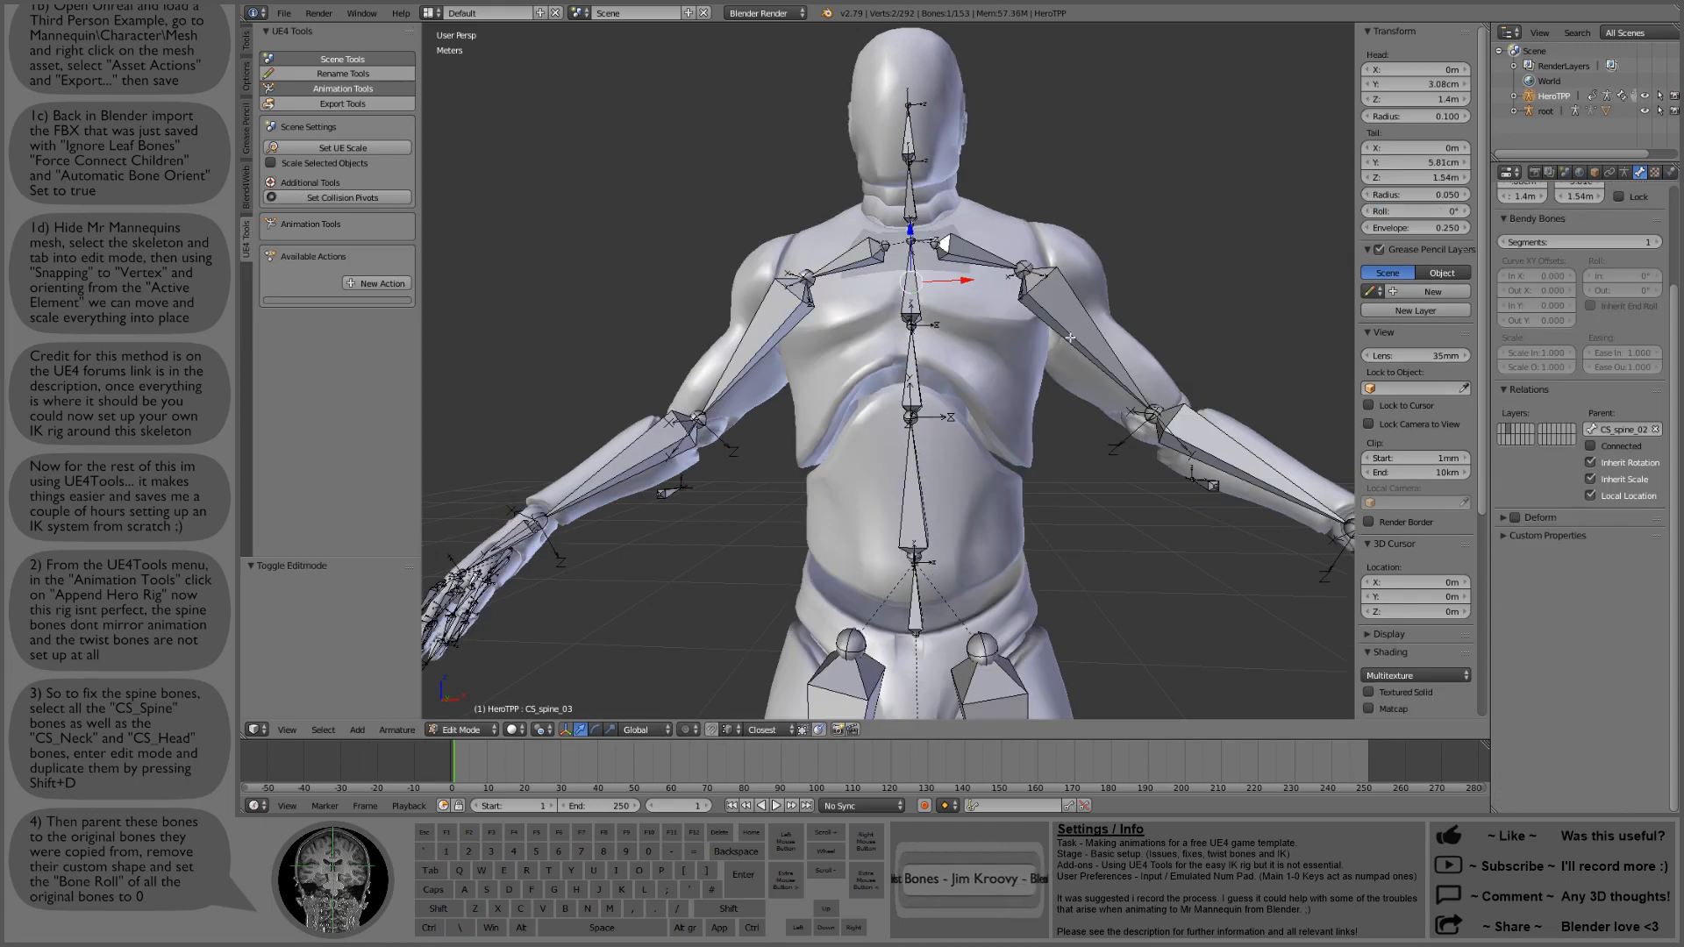
pyautogui.press('Tab')
# Step: Set the bone roll of the original CS_neck to 0° in Edit Mode
pyautogui.rightClick(1051, 277)
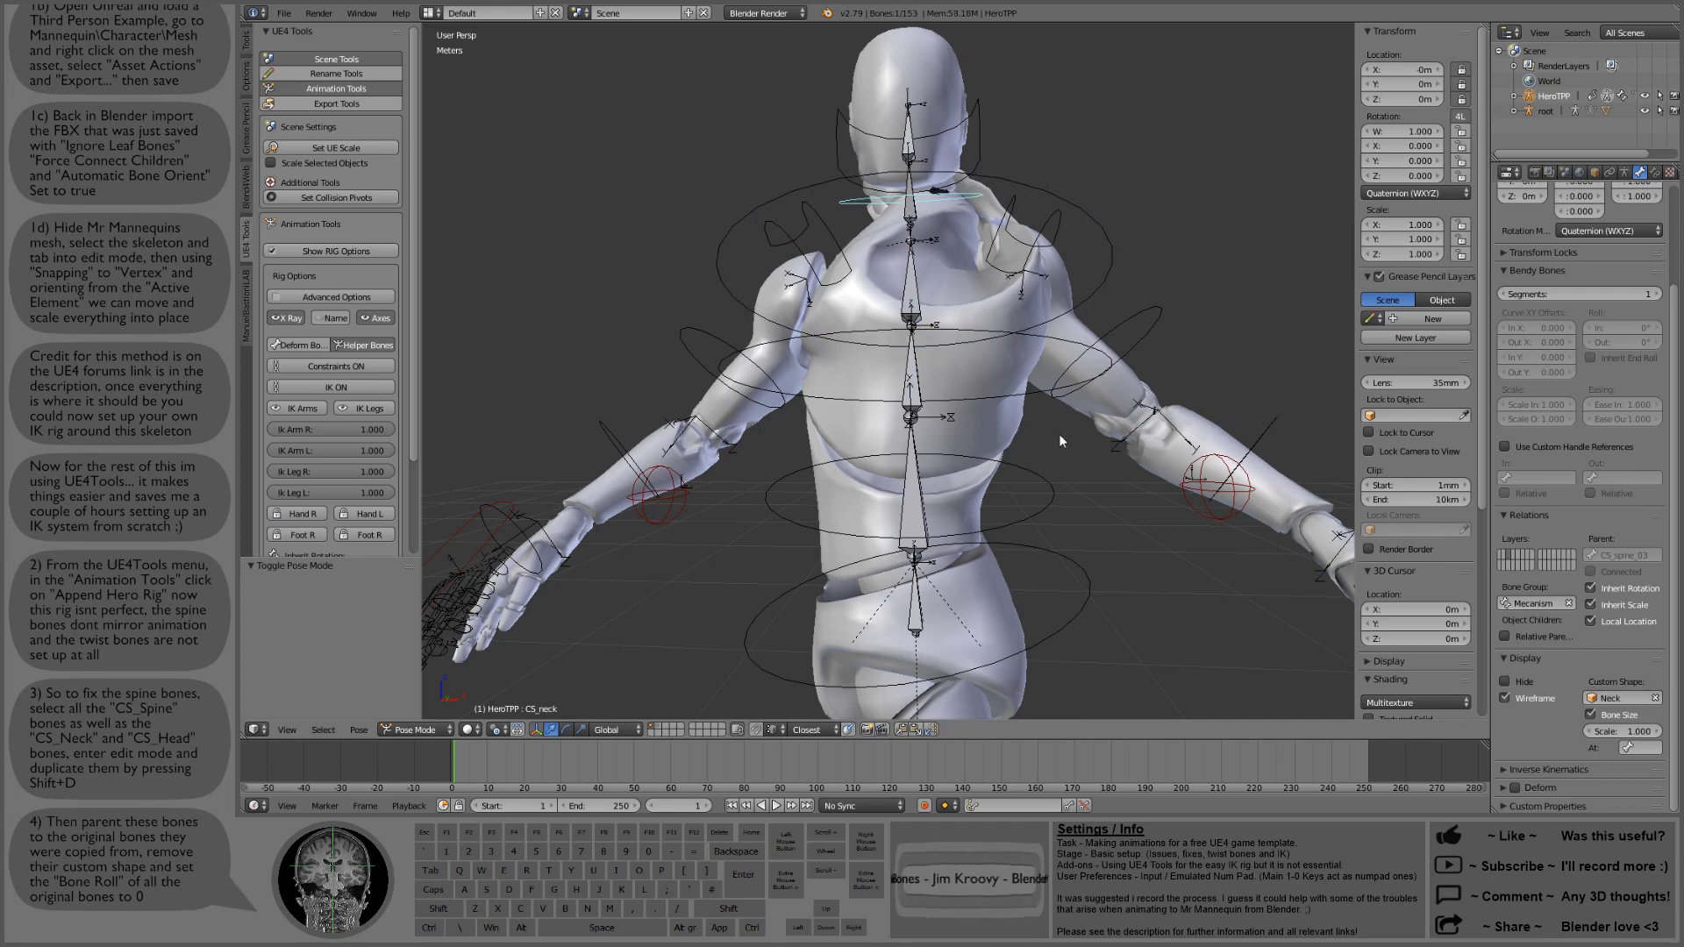
pyautogui.press('Tab')
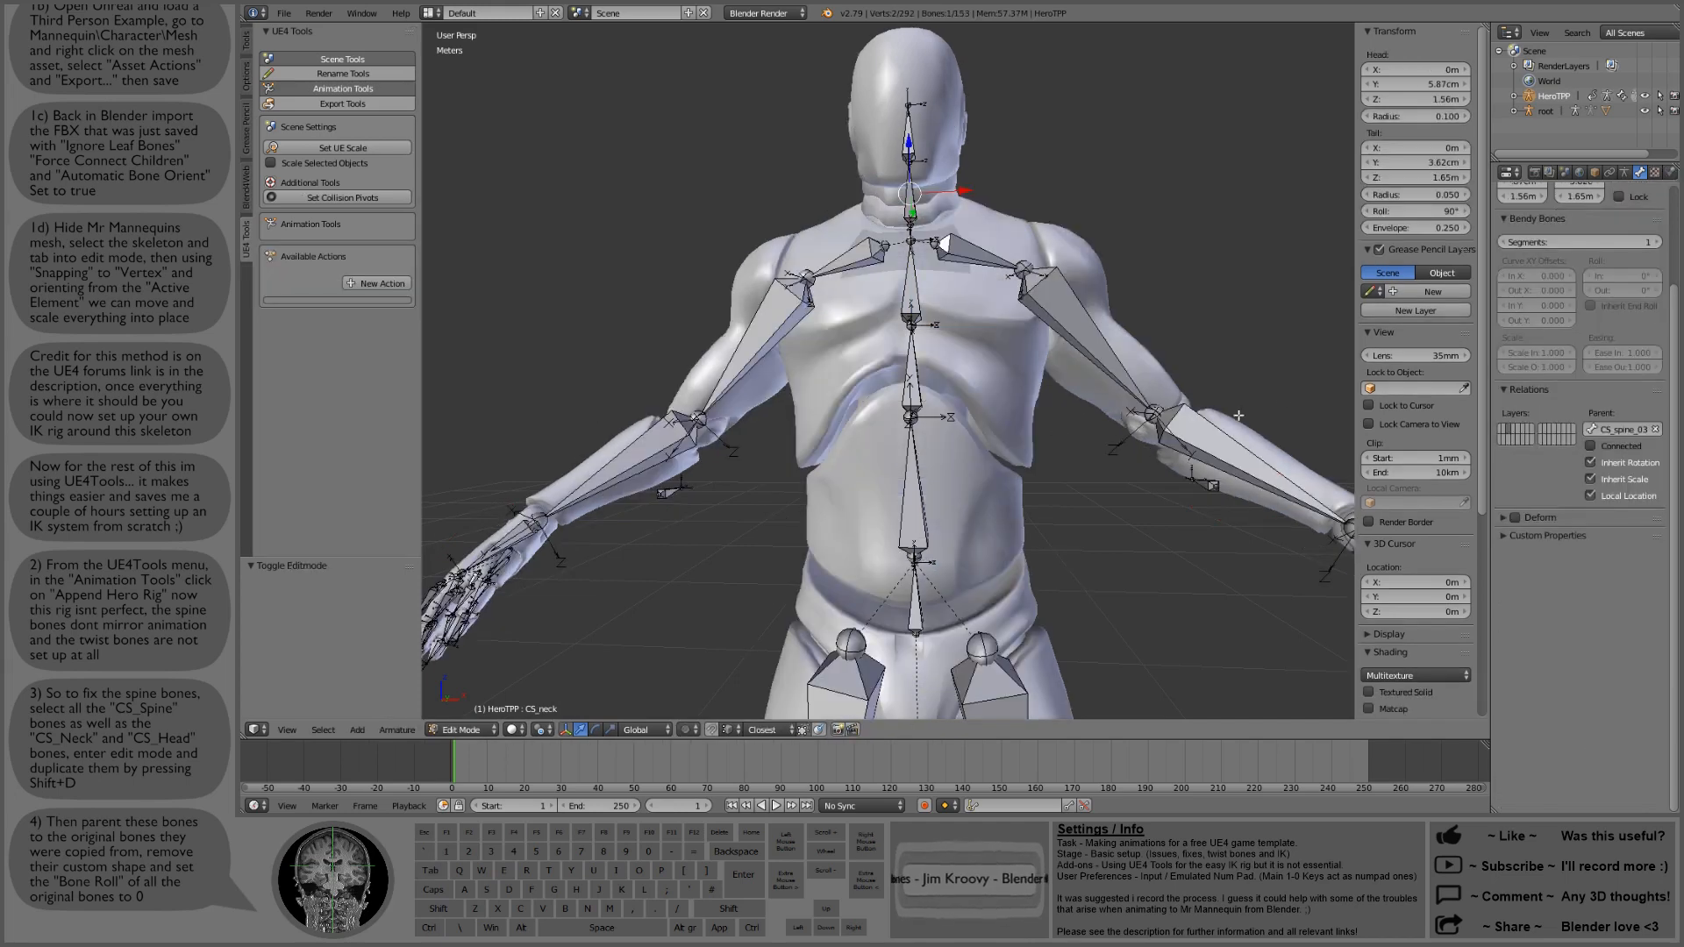
pyautogui.click(1416, 211)
pyautogui.write('0')
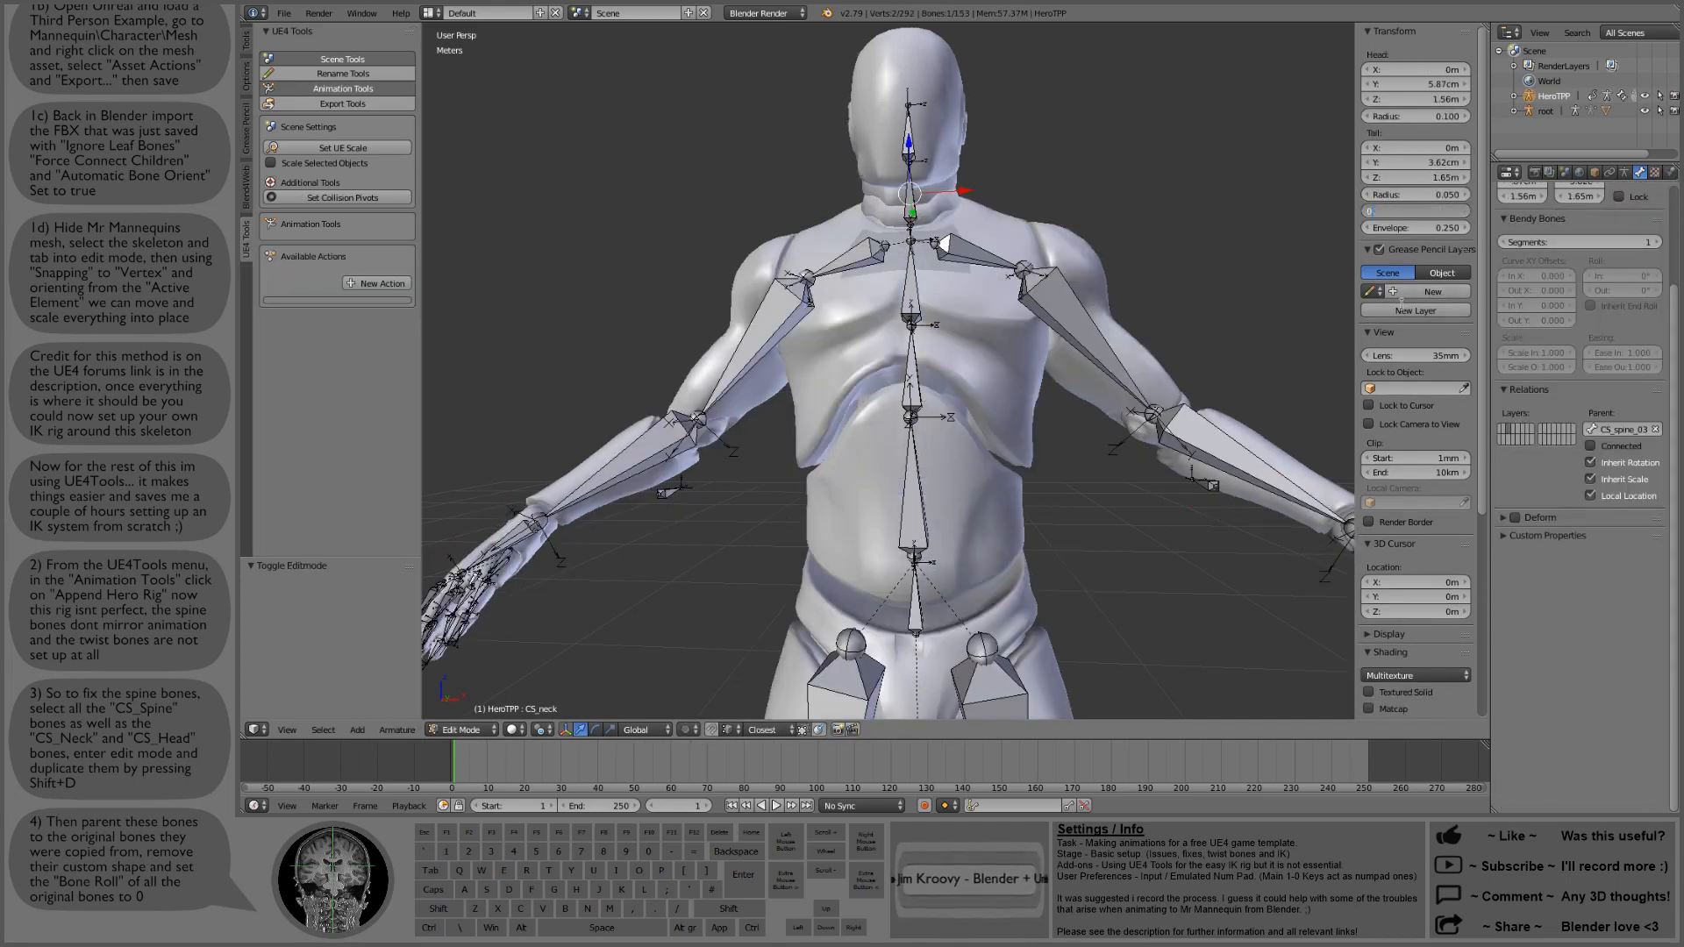
pyautogui.press('Return')
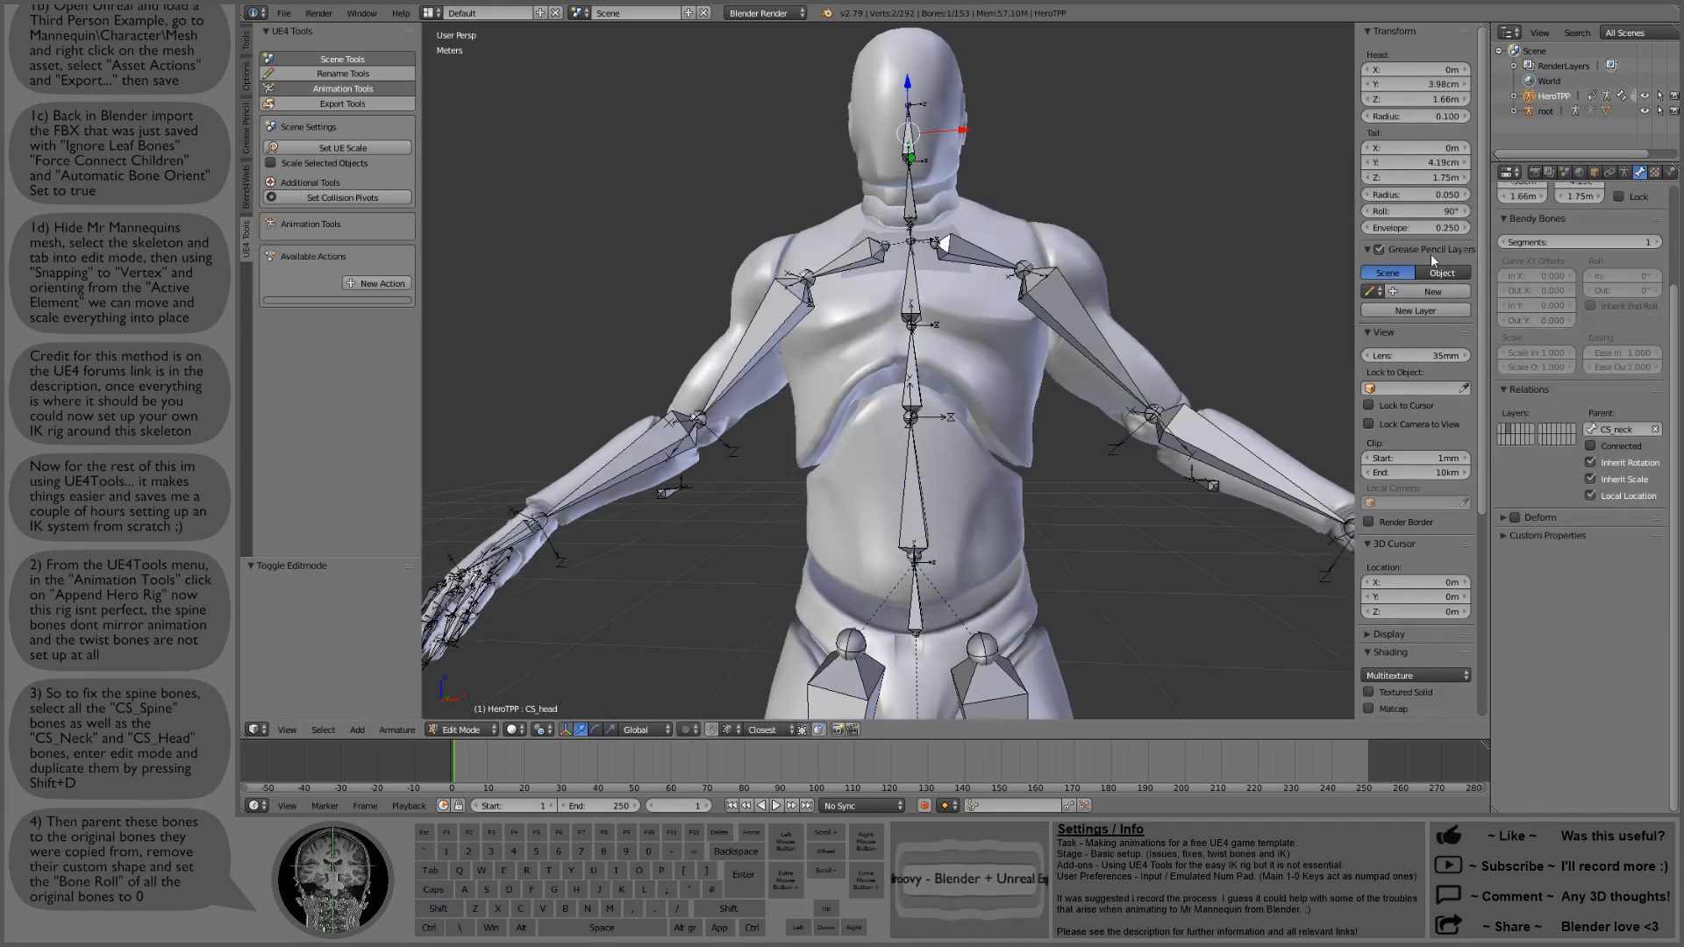
# Step: Set the bone roll of the original CS_head to 0° in Edit Mode and return to Pose Mode
pyautogui.click(1432, 212)
pyautogui.click(1432, 210)
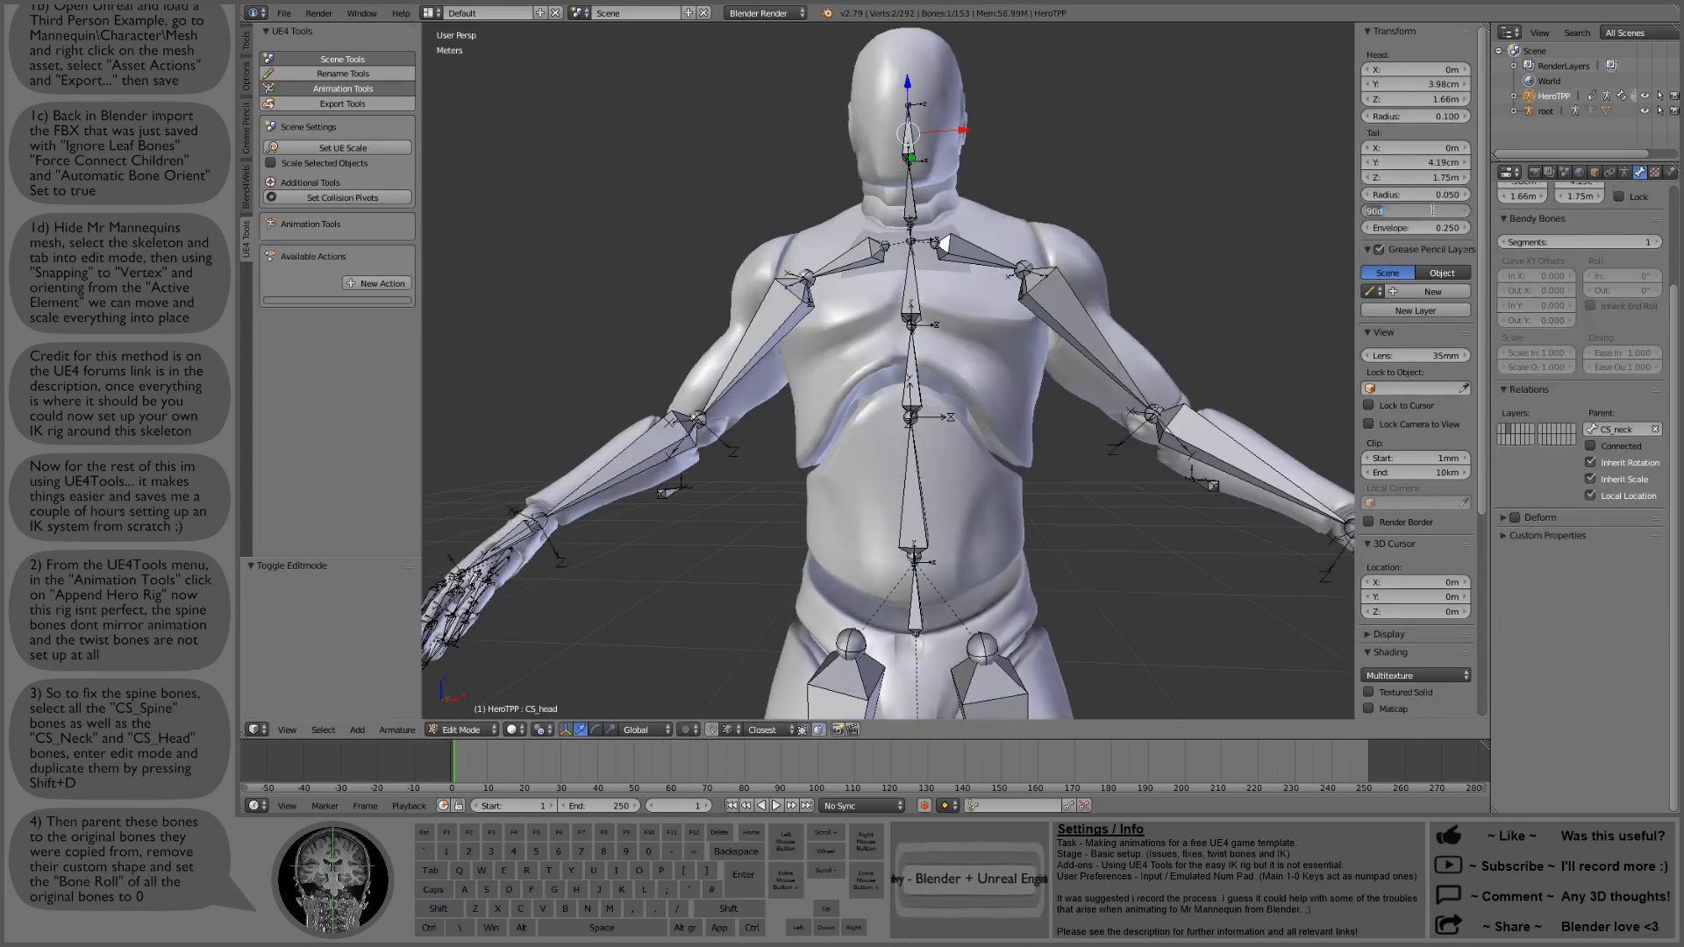
pyautogui.write('0')
pyautogui.press('Return')
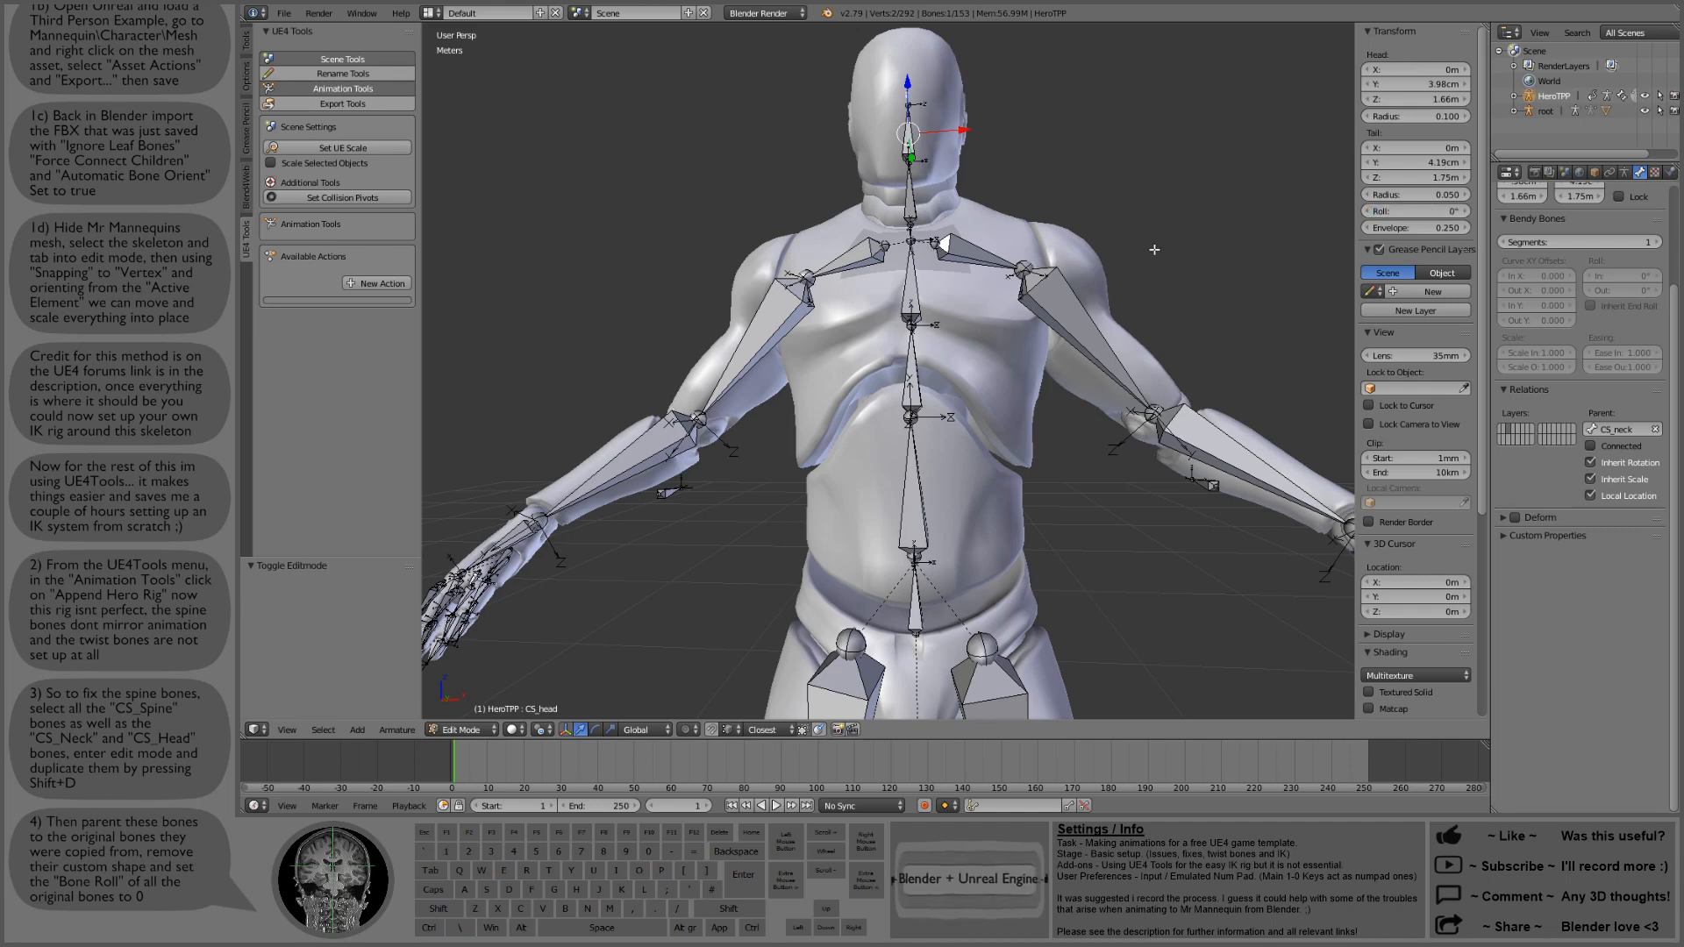
pyautogui.hotkey('ctrl', 'Tab')
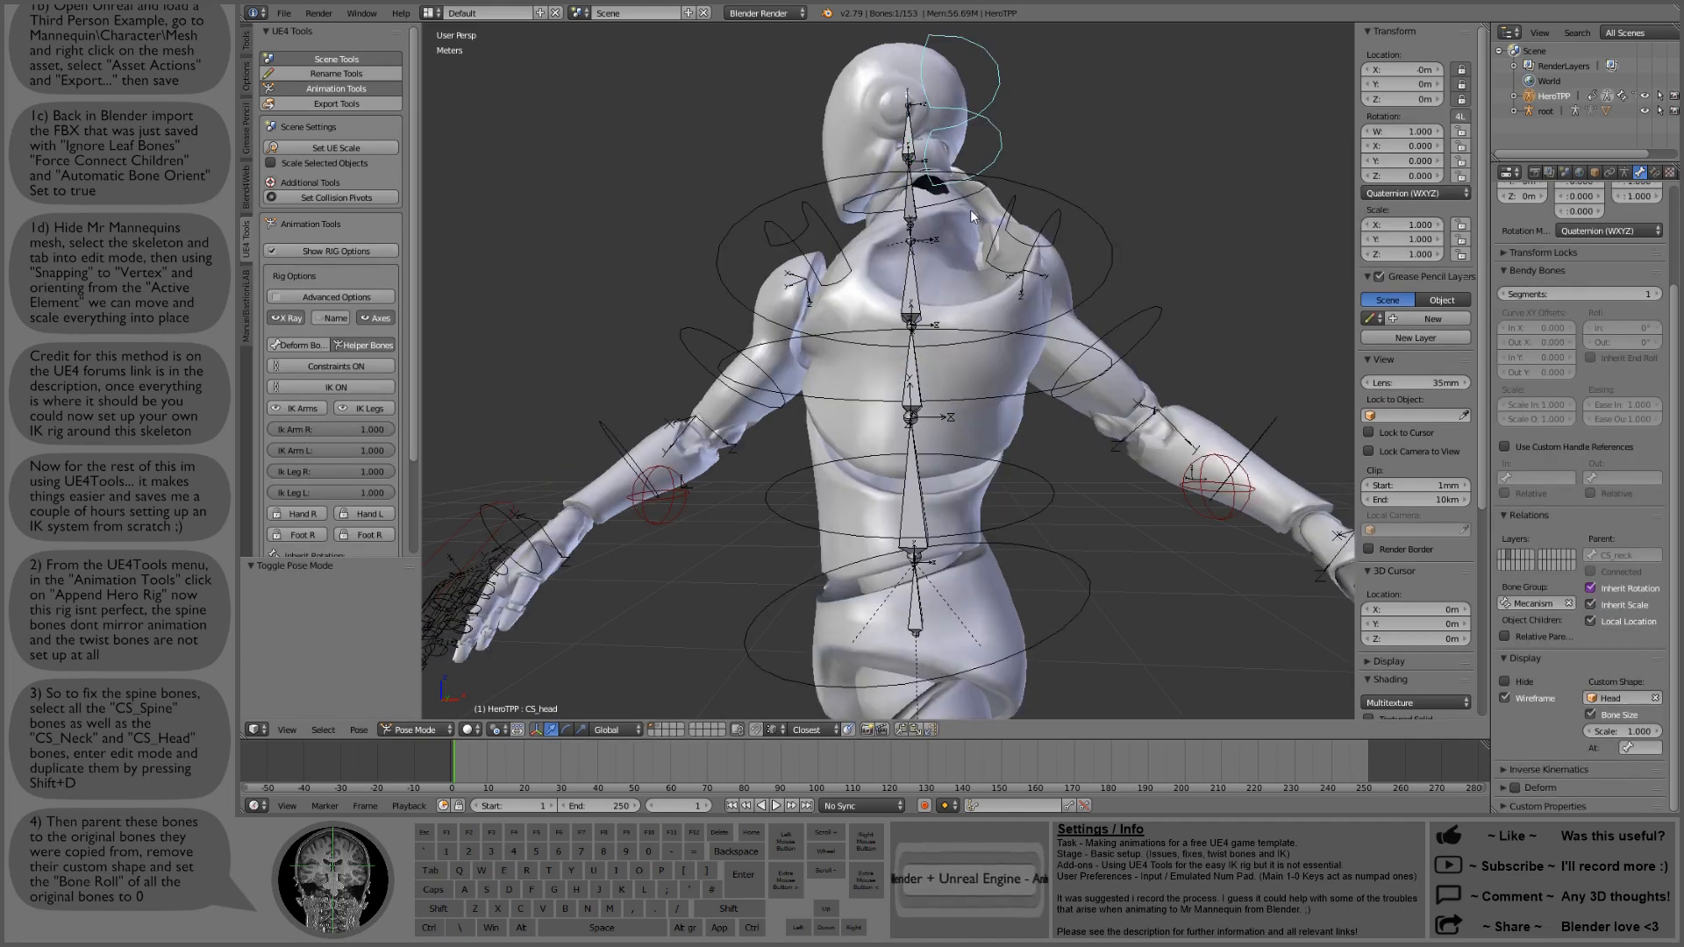
# Step: Switch the armature's visible layer from the control bones to the deform bones that the mesh is weighted to
pyautogui.moveTo(970, 209); pyautogui.dragTo(998, 219, button='middle')
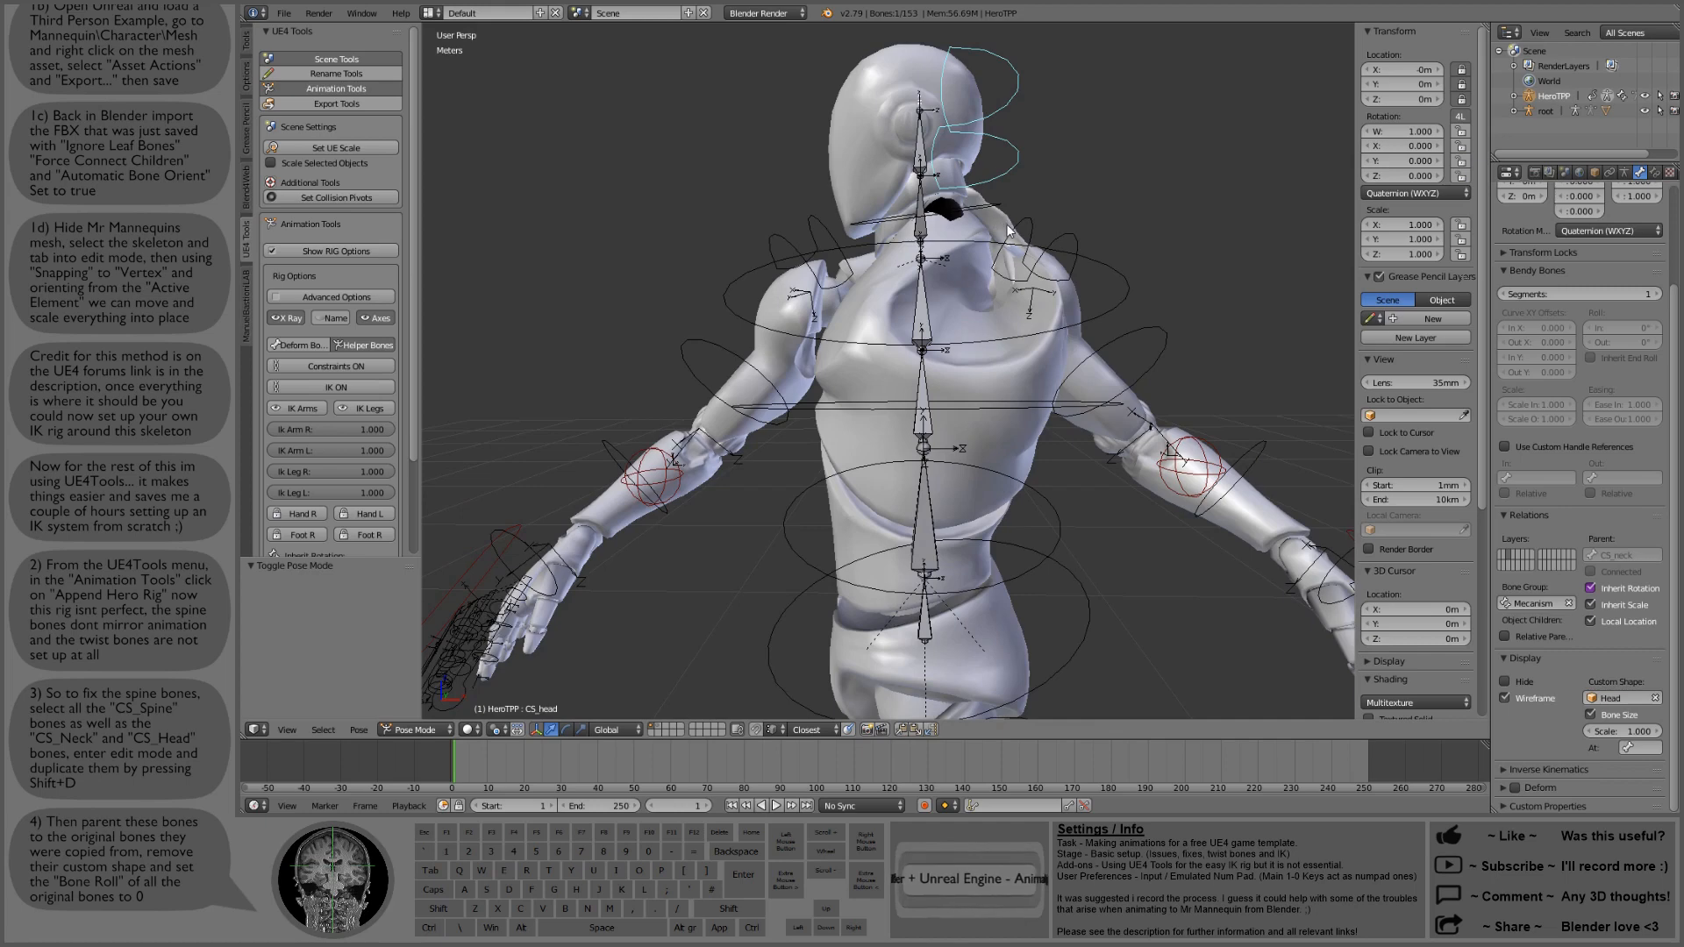
pyautogui.keyDown('shift'); pyautogui.moveTo(1054, 138); pyautogui.dragTo(1053, 158, button='middle'); pyautogui.keyUp('shift')
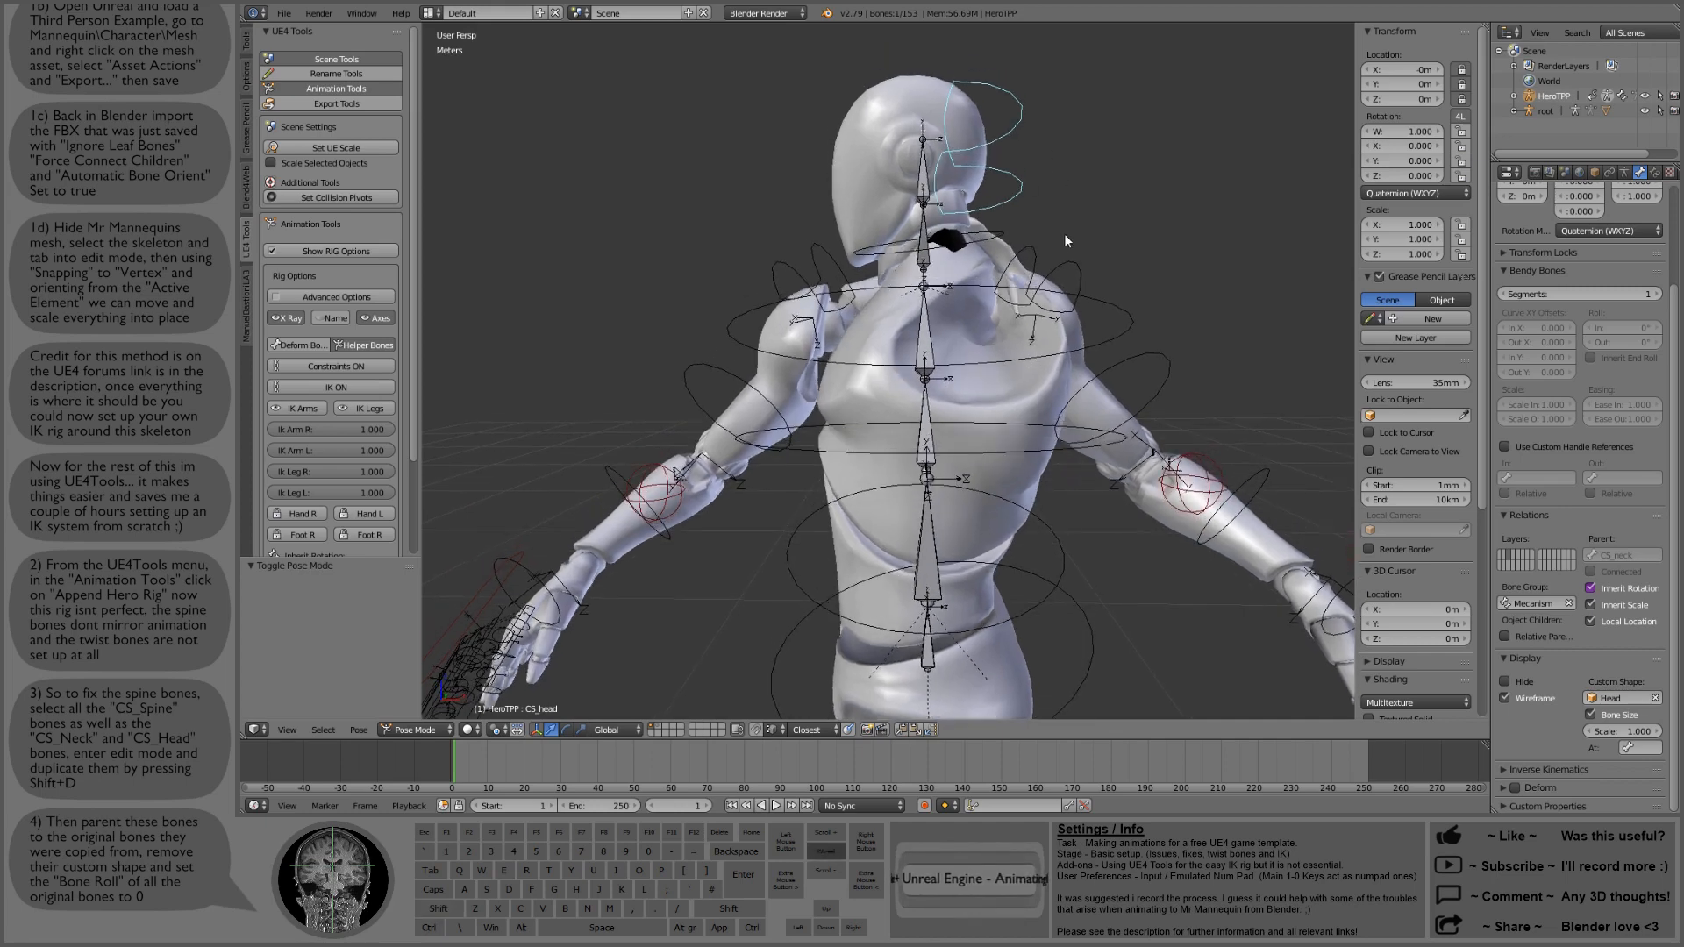
pyautogui.moveTo(1066, 241); pyautogui.dragTo(1144, 240, button='middle')
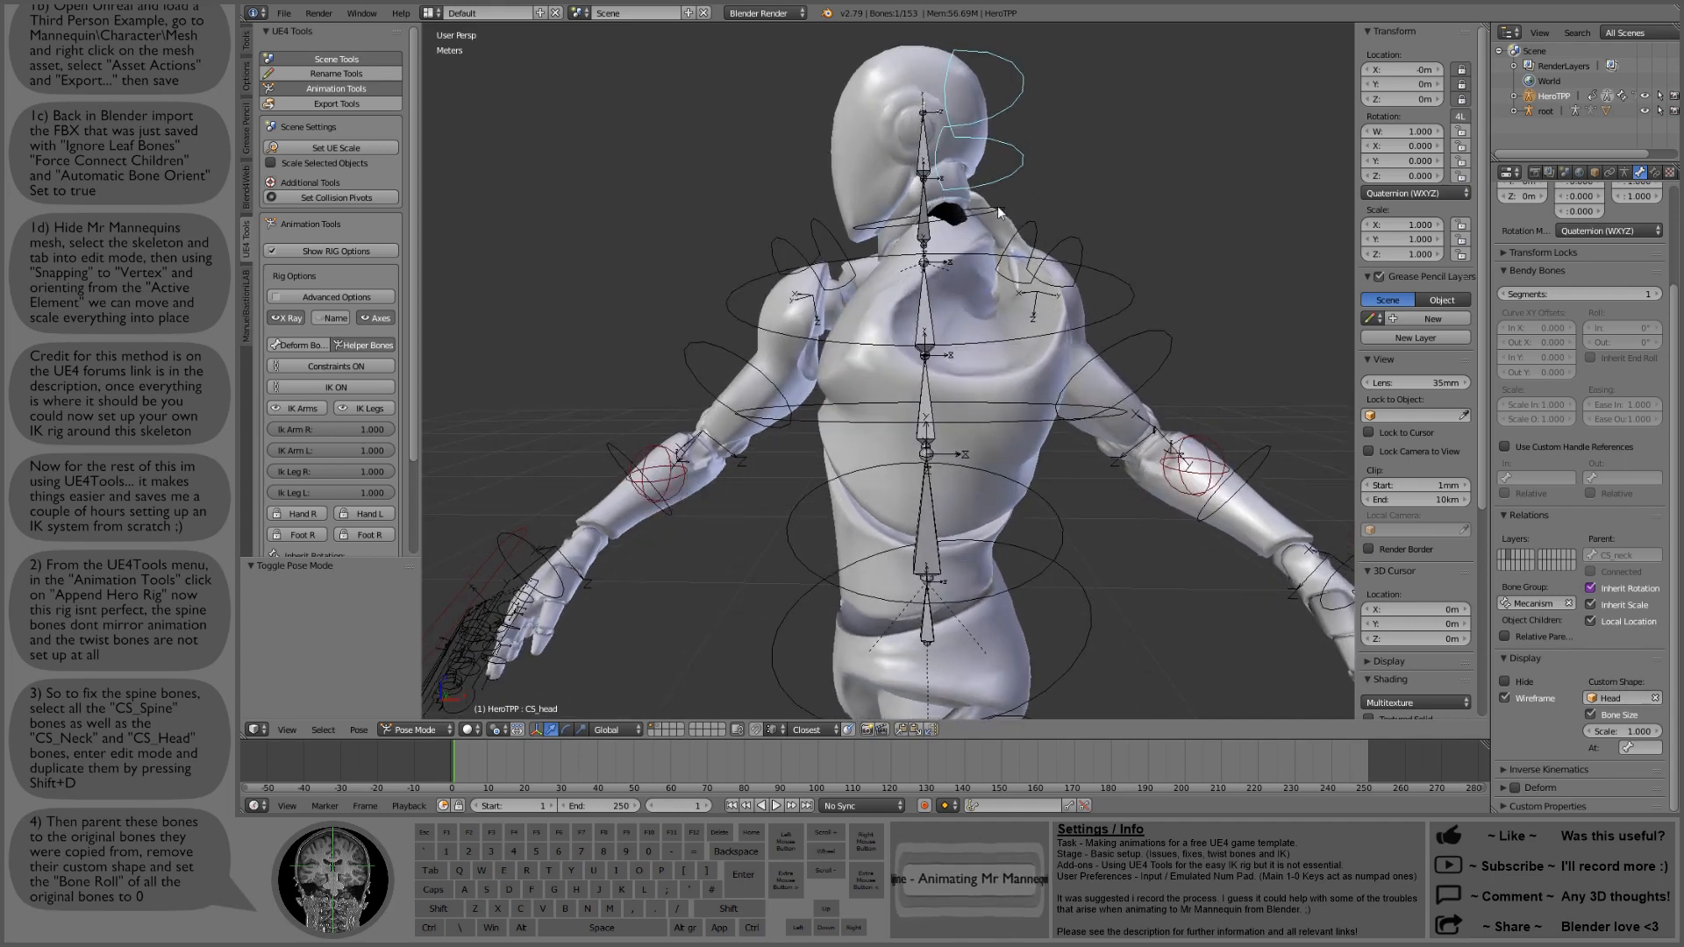
pyautogui.keyDown('shift'); pyautogui.moveTo(998, 211); pyautogui.dragTo(1017, 193, button='middle'); pyautogui.keyUp('shift')
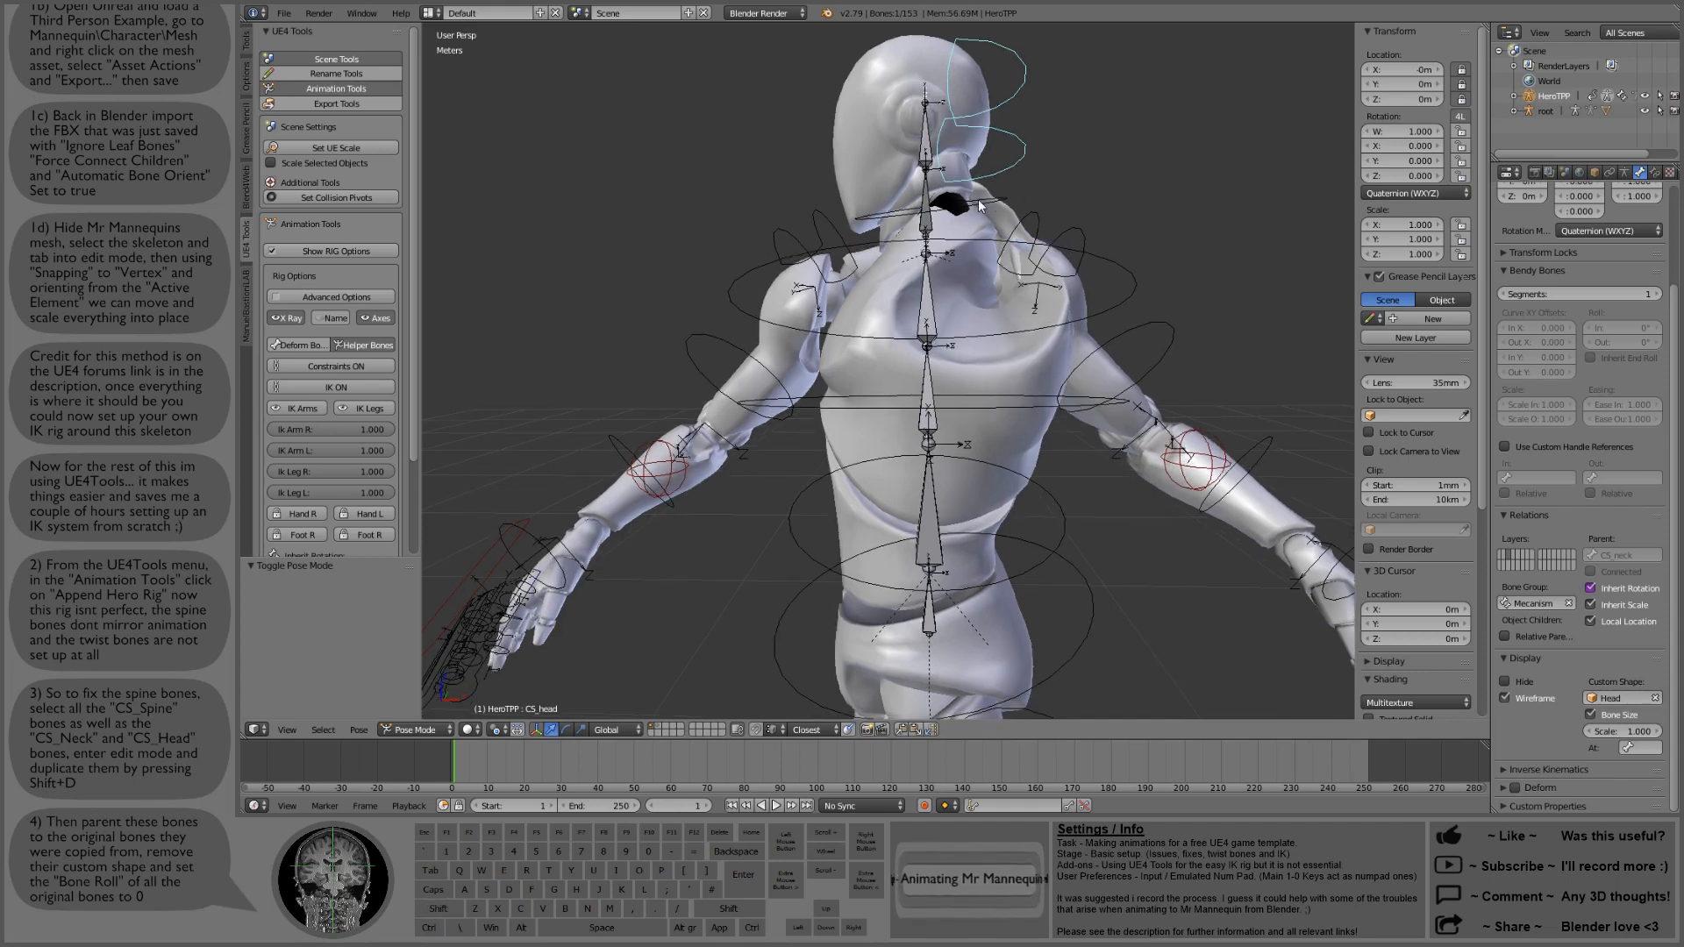
pyautogui.rightClick(924, 125)
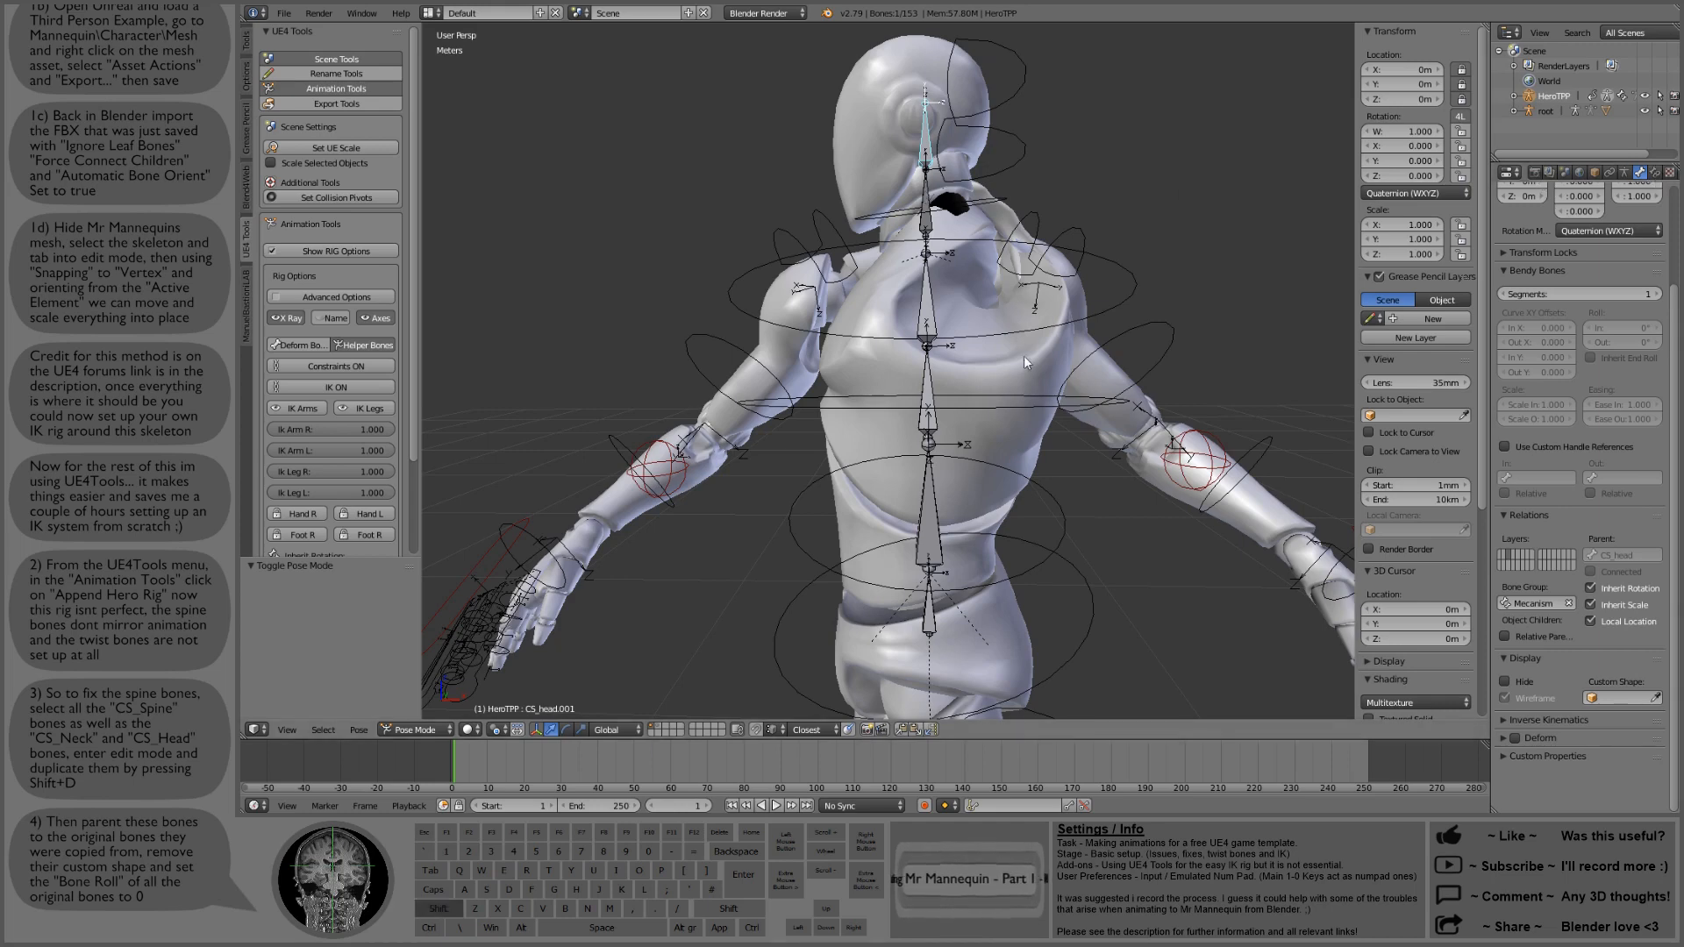
pyautogui.moveTo(1020, 394)
pyautogui.keyDown('shift'); pyautogui.mouseDown(button='middle')
pyautogui.moveTo(1029, 288)
pyautogui.moveTo(1014, 419)
pyautogui.mouseUp(button='middle'); pyautogui.keyUp('shift')
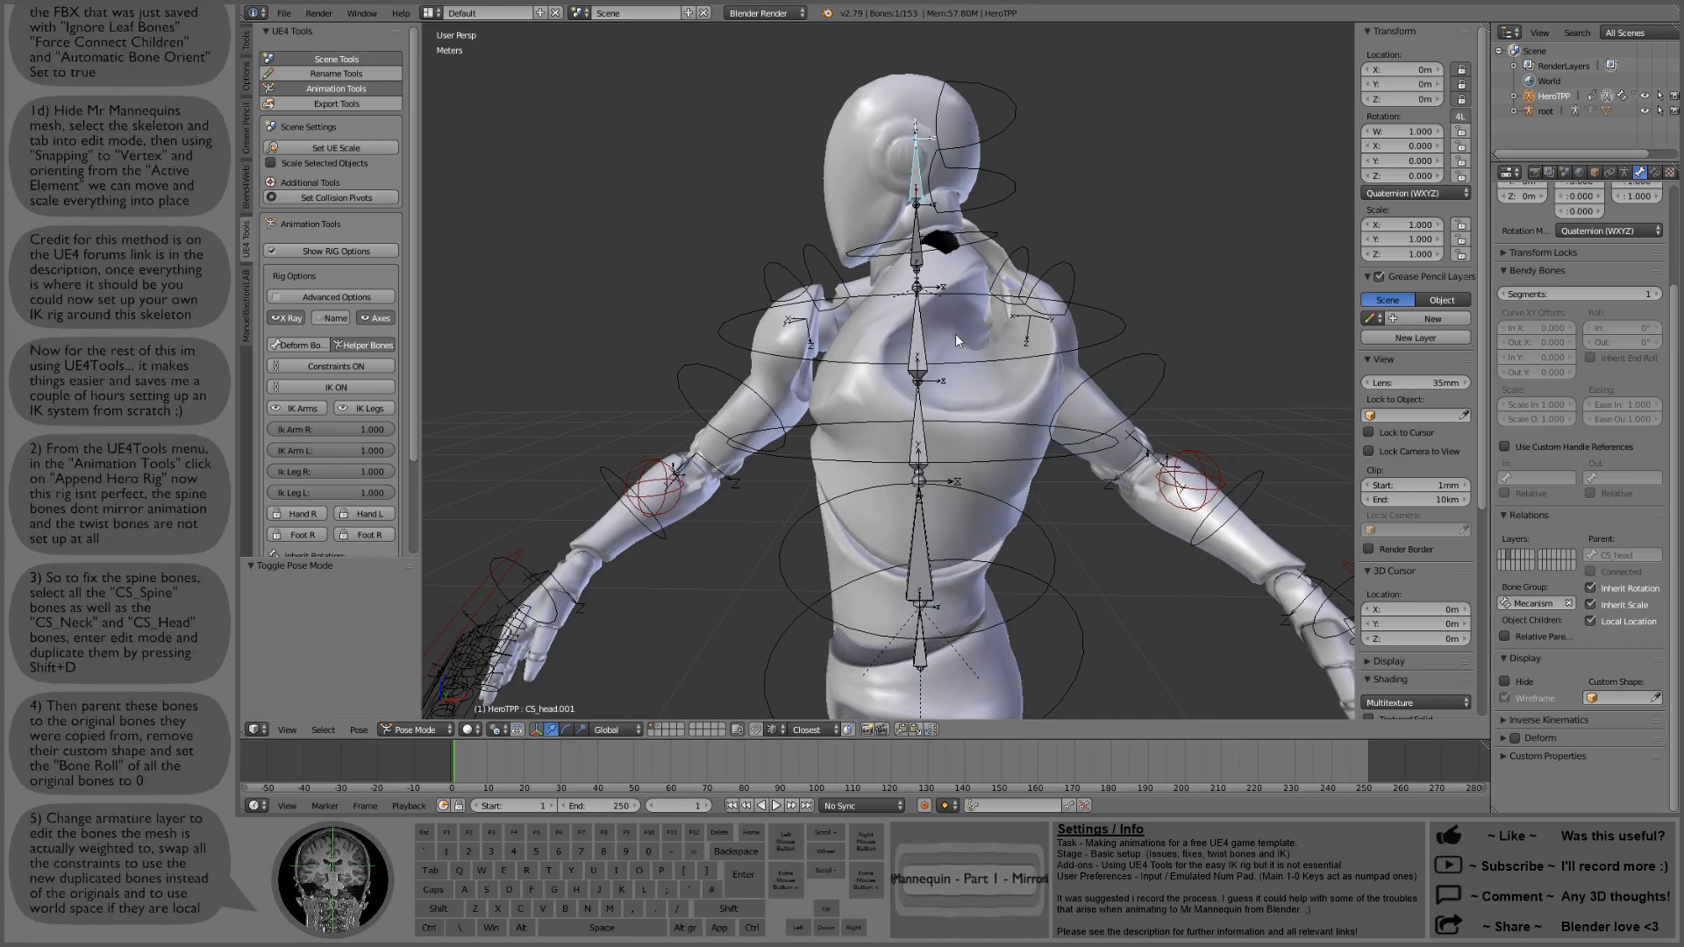
pyautogui.keyDown('shift'); pyautogui.moveTo(965, 392); pyautogui.dragTo(967, 364, button='middle'); pyautogui.keyUp('shift')
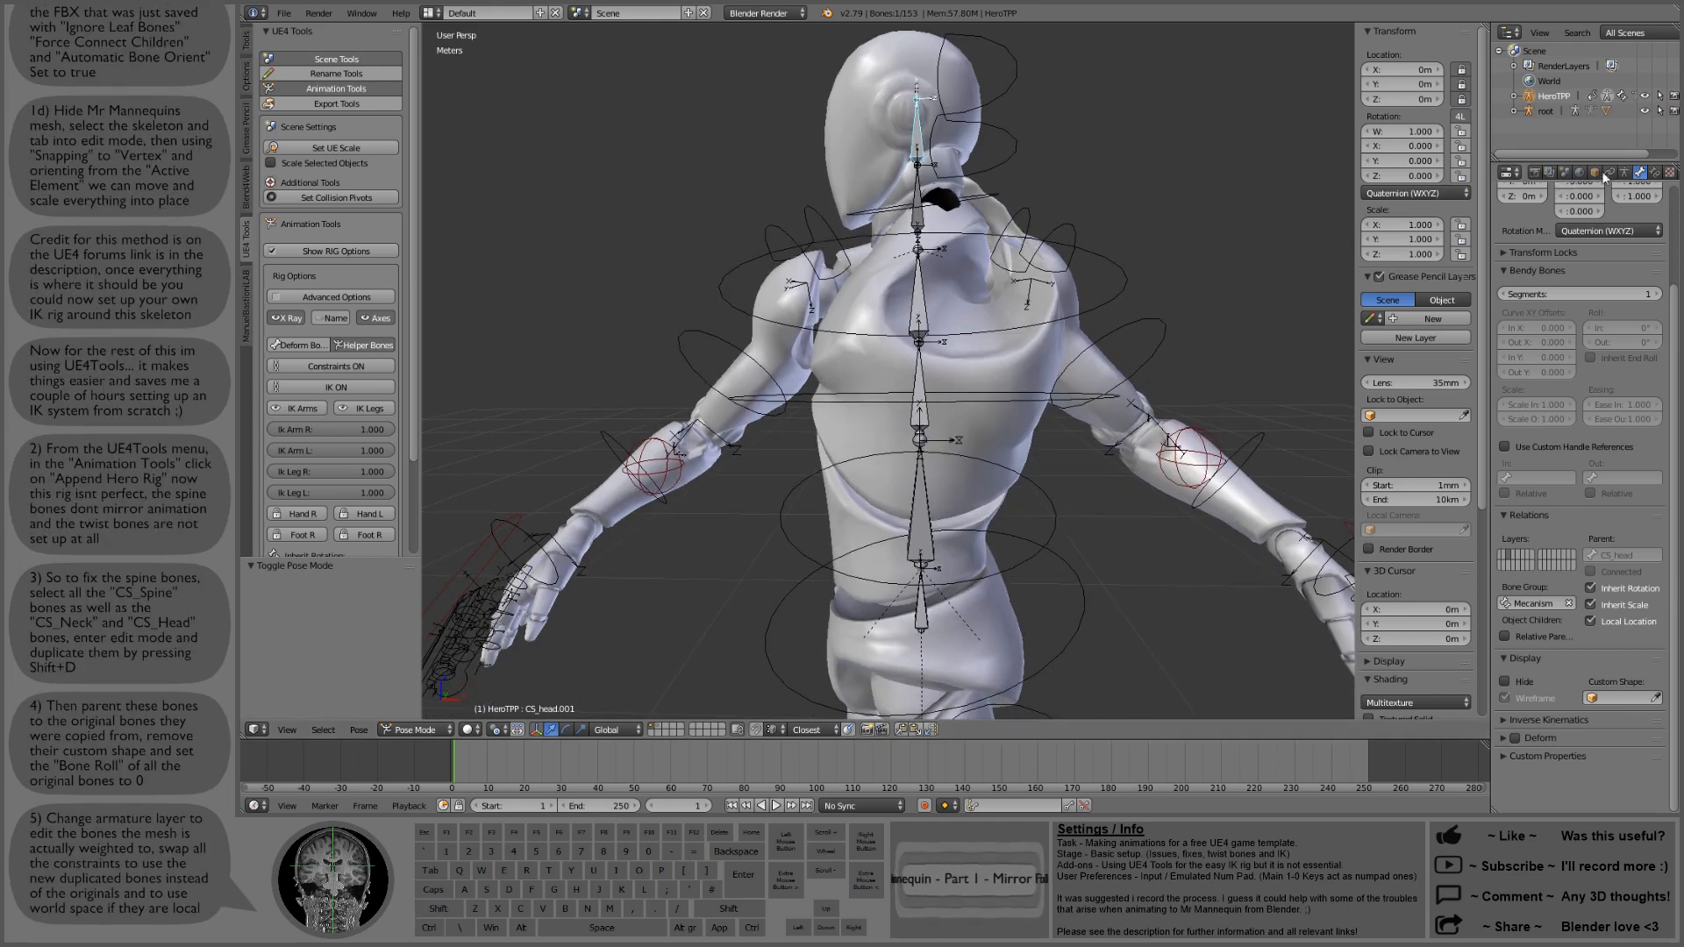
pyautogui.click(1623, 173)
pyautogui.click(1510, 303)
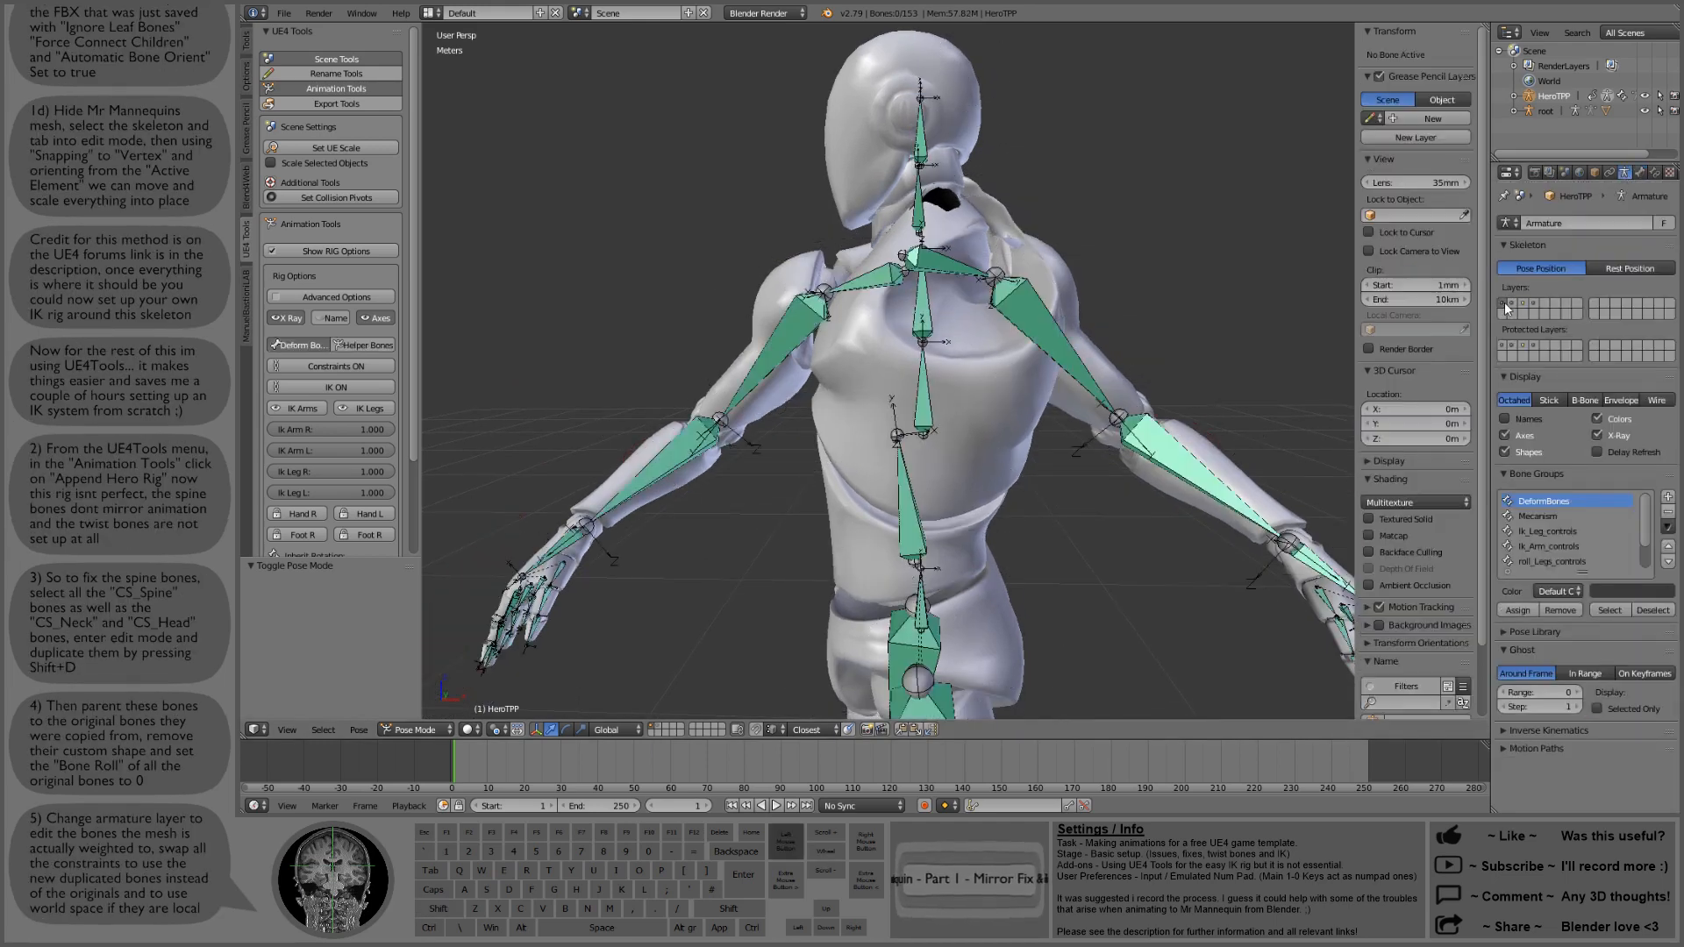
# Step: Retarget the Copy Rotation constraint of the deform bone spine_01 to the duplicated control bone CS_spine_01.001
pyautogui.scroll(2, 929, 289)
pyautogui.rightClick(906, 465)
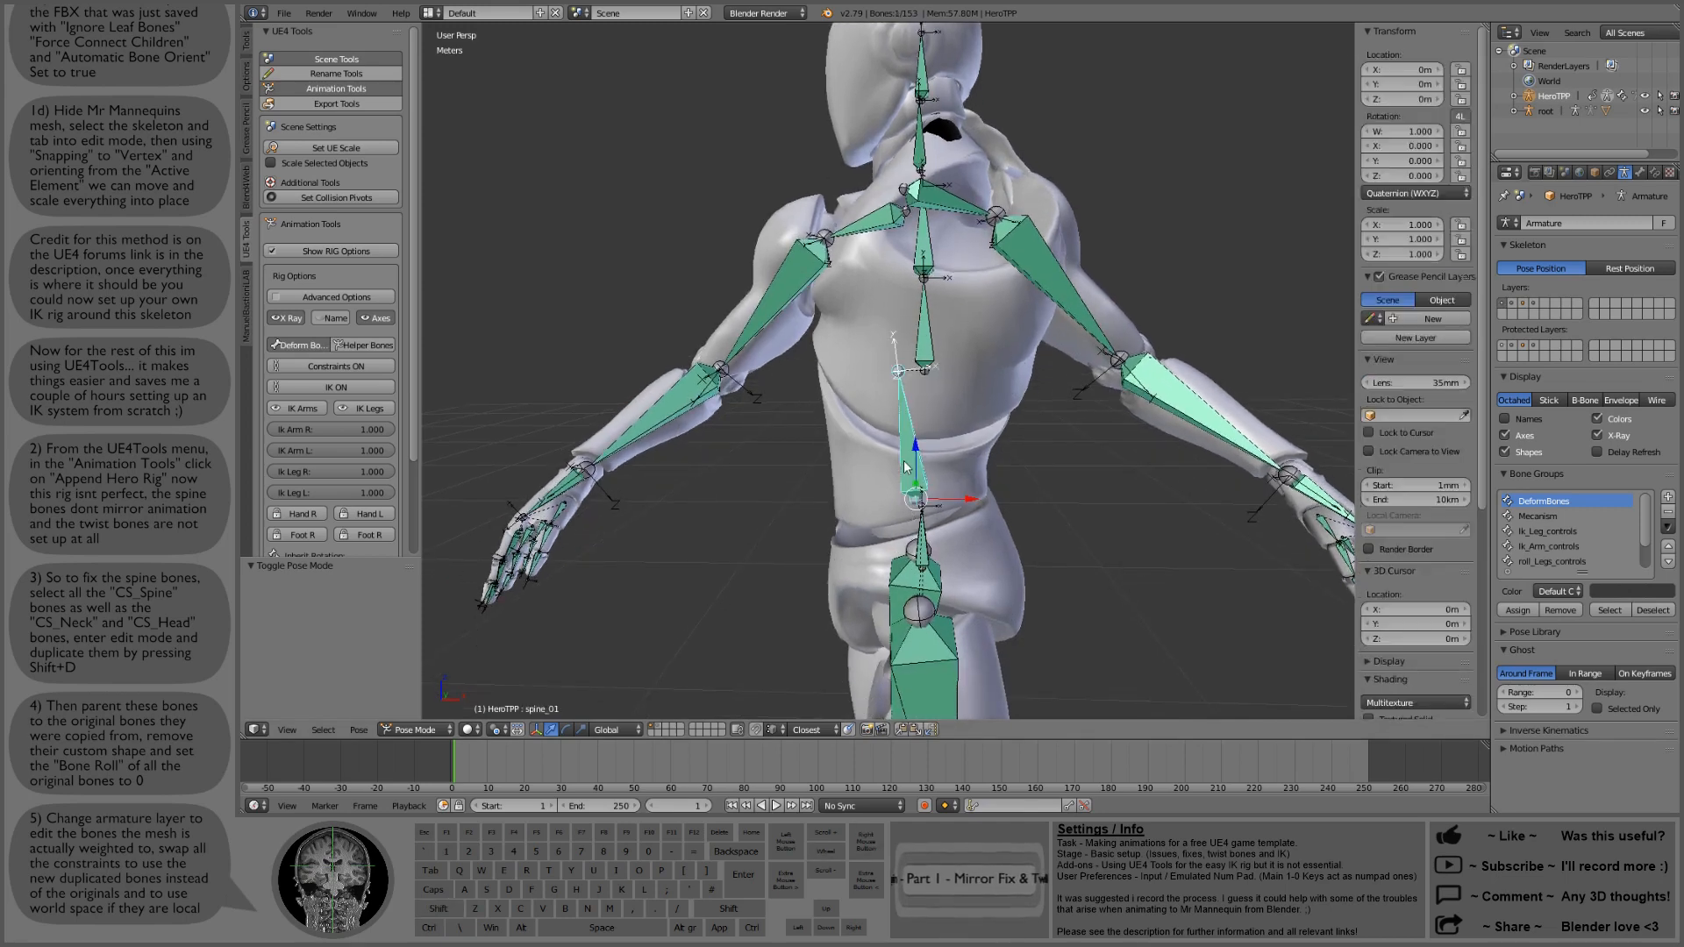
pyautogui.click(1656, 173)
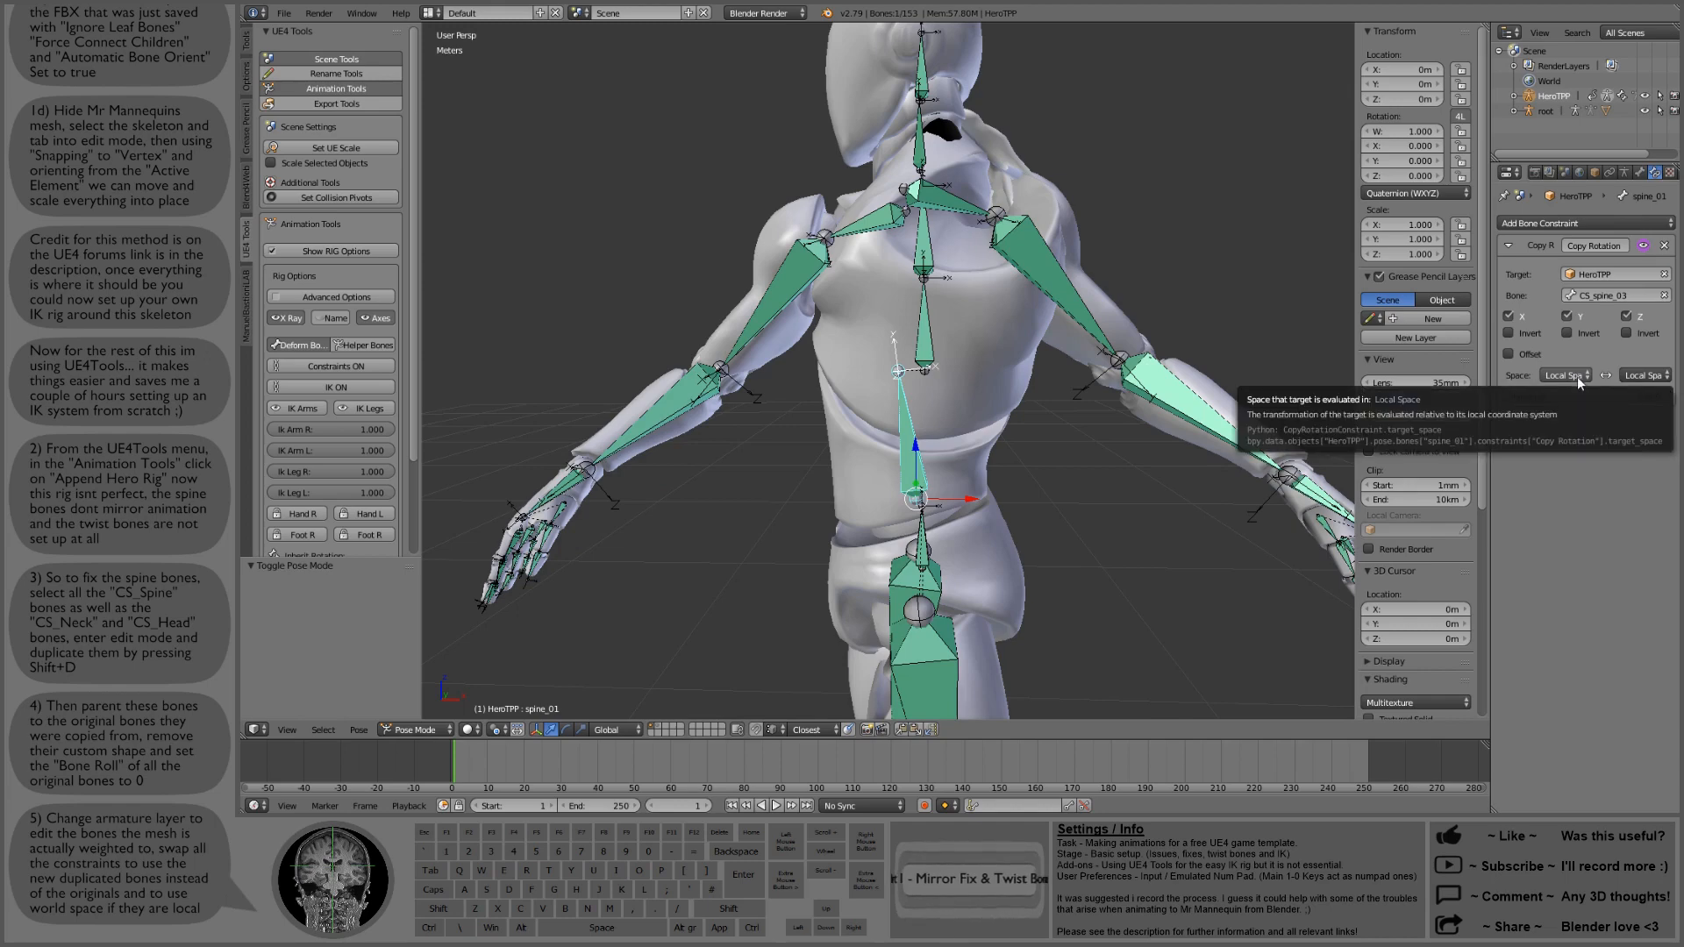
pyautogui.click(1605, 296)
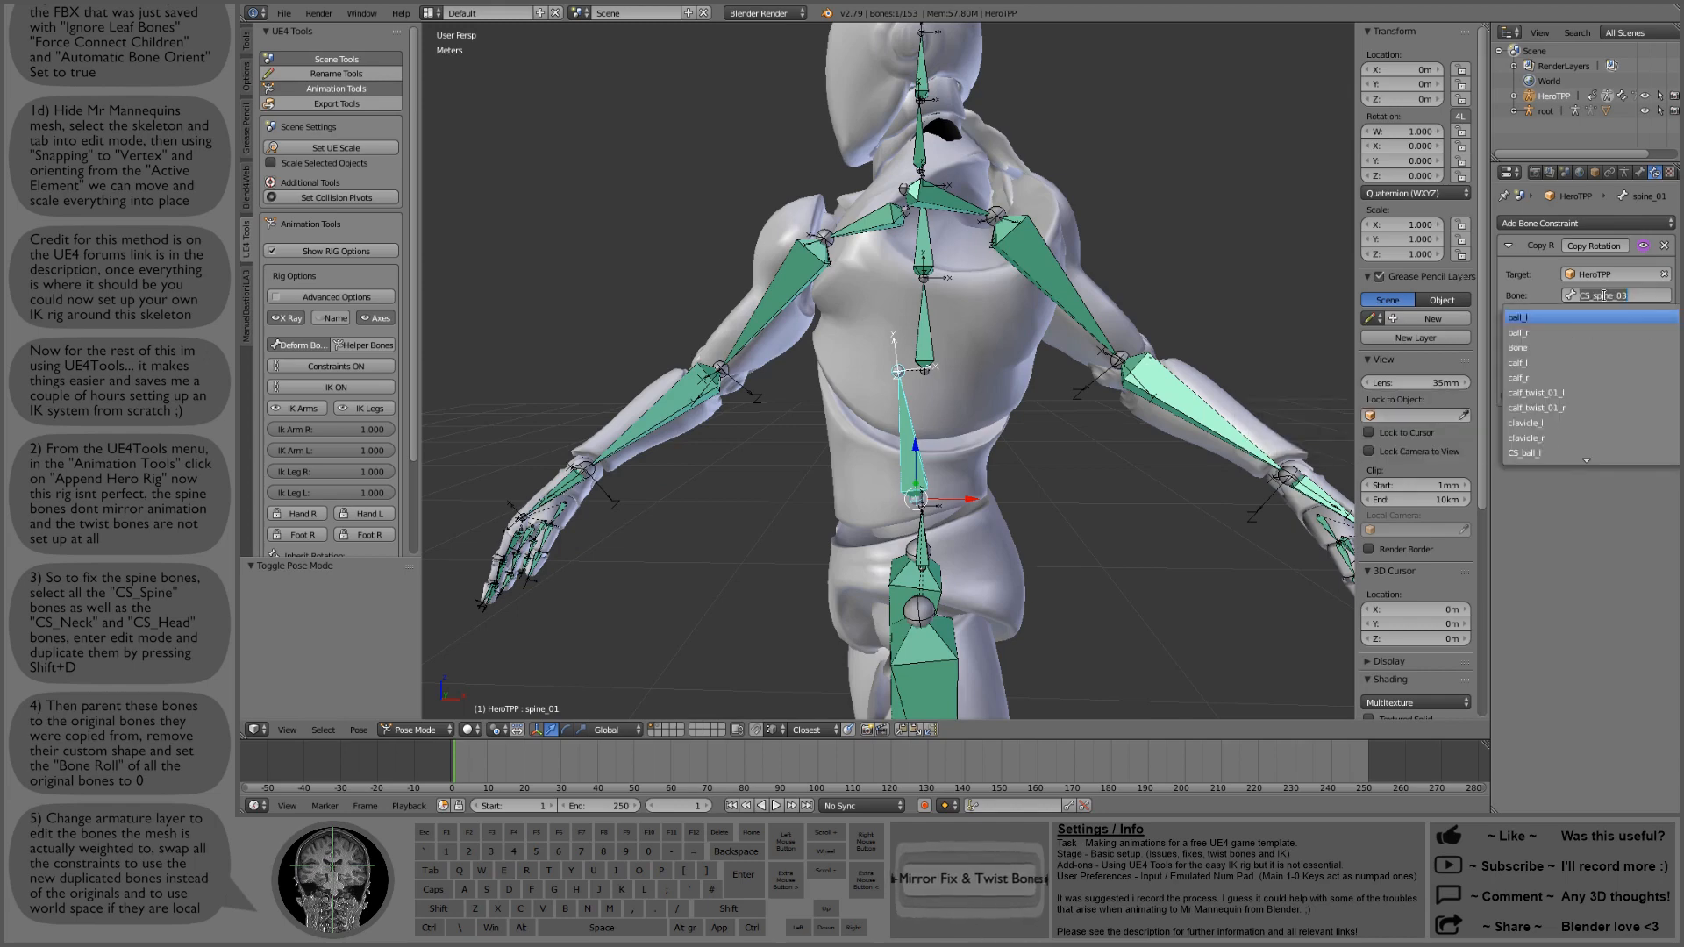
pyautogui.write('spine')
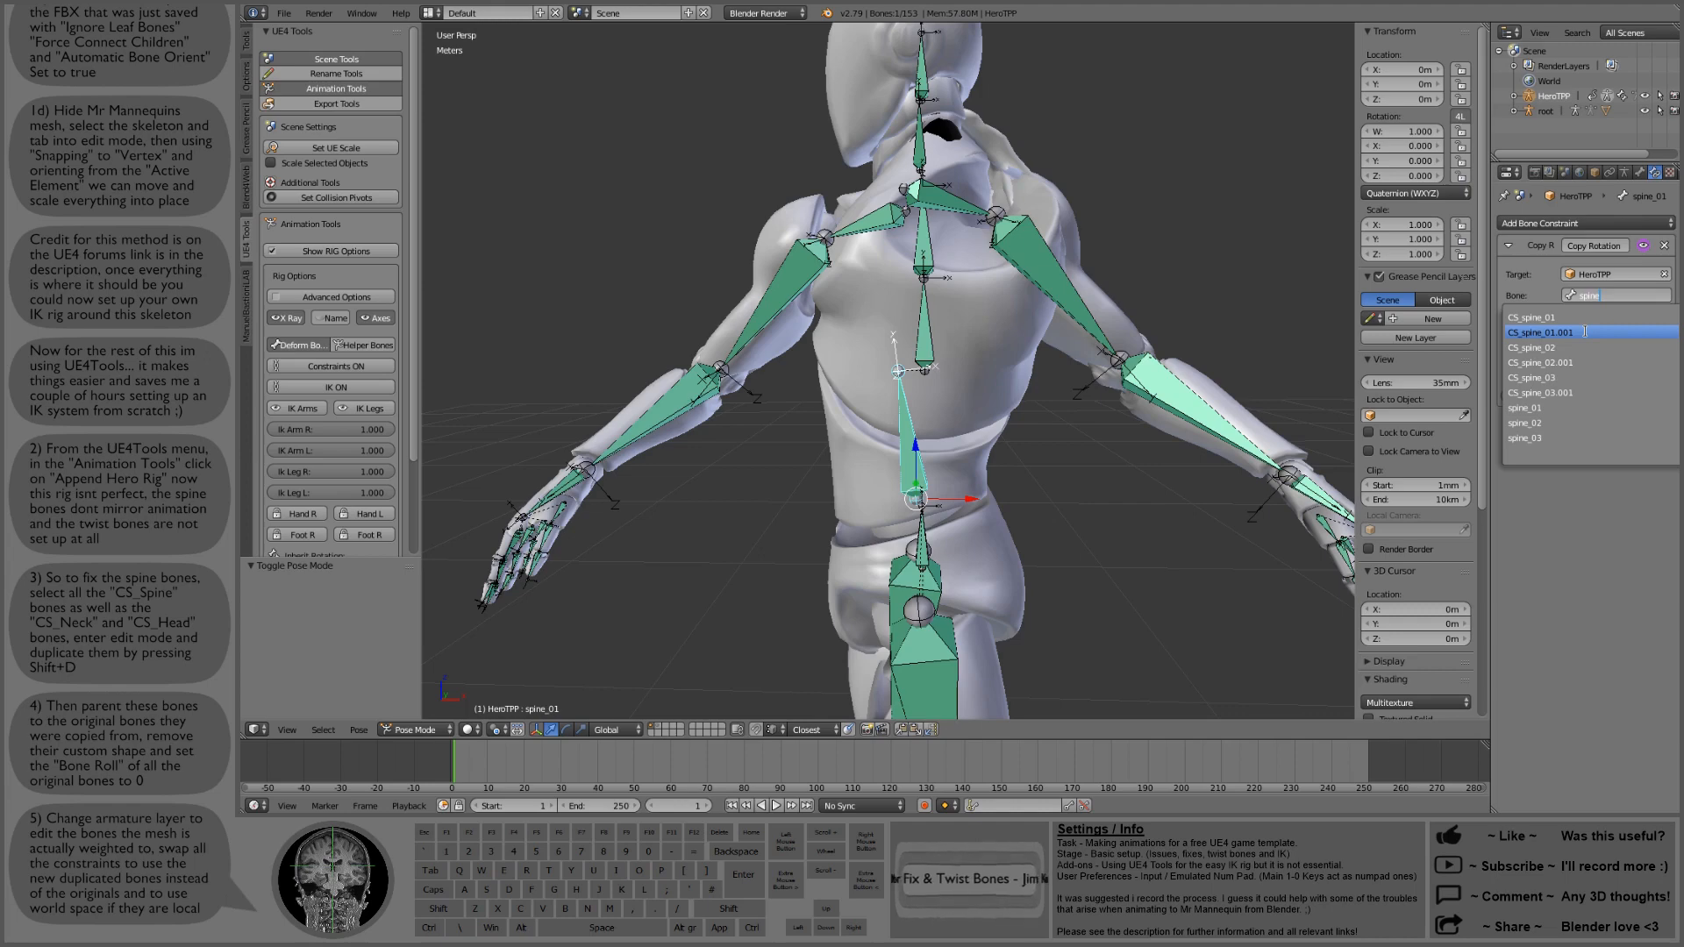
pyautogui.click(1585, 331)
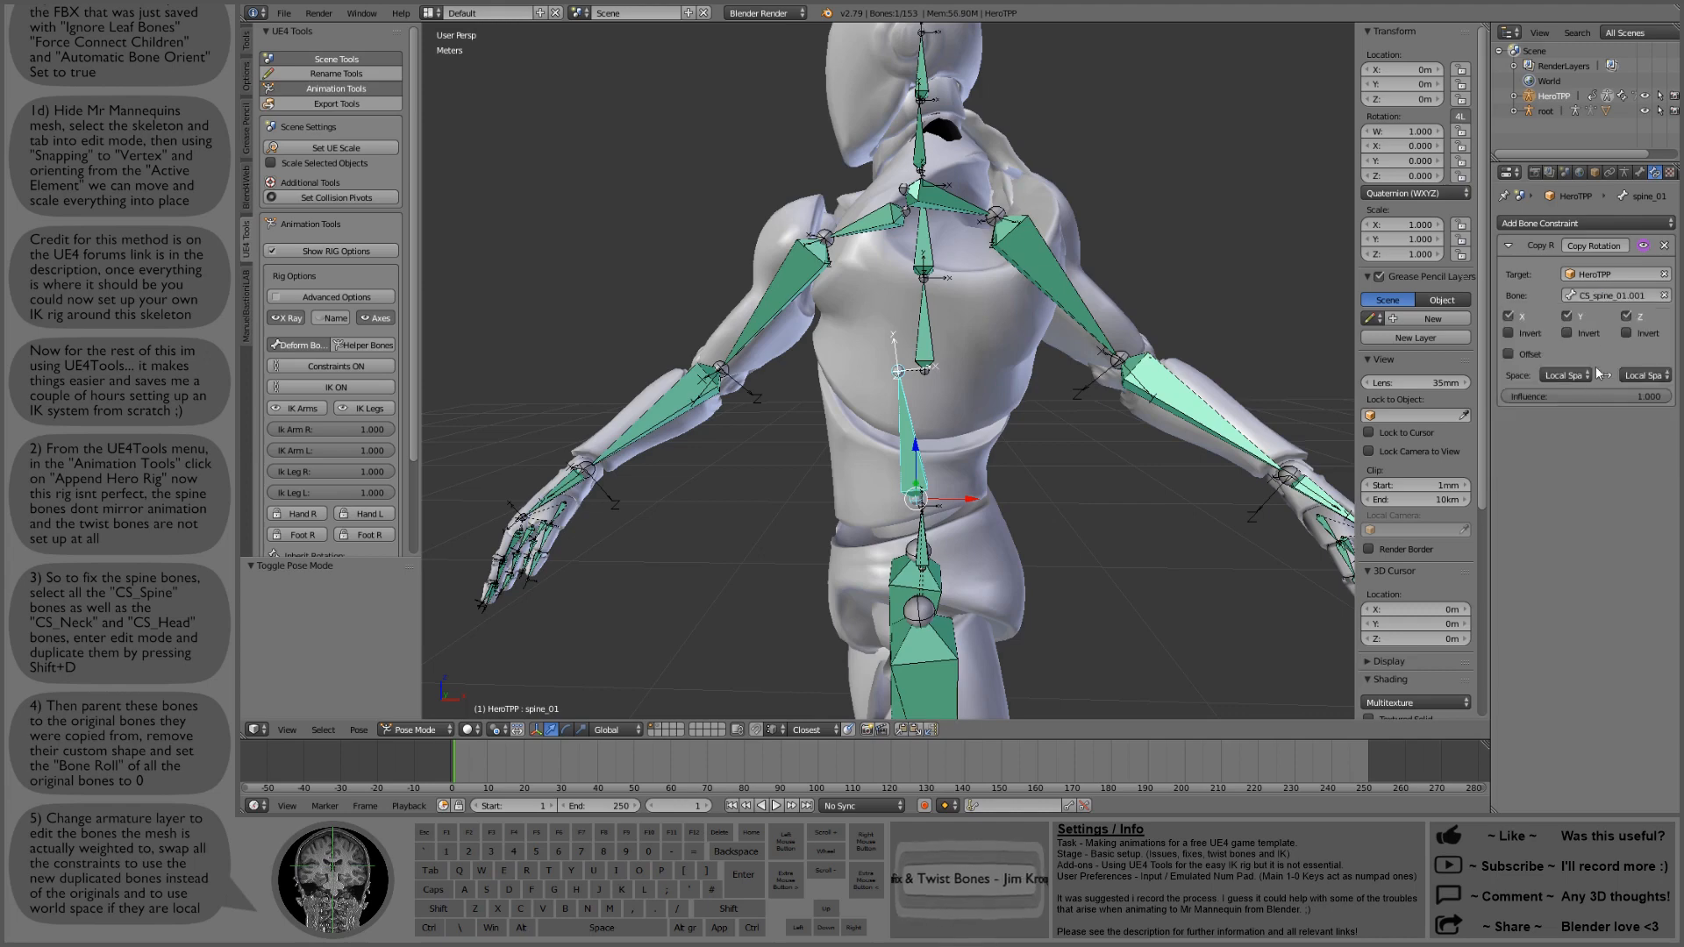
# Step: Set both the target space and the owner space of spine_01's Copy Rotation constraint to World Space
pyautogui.click(1564, 375)
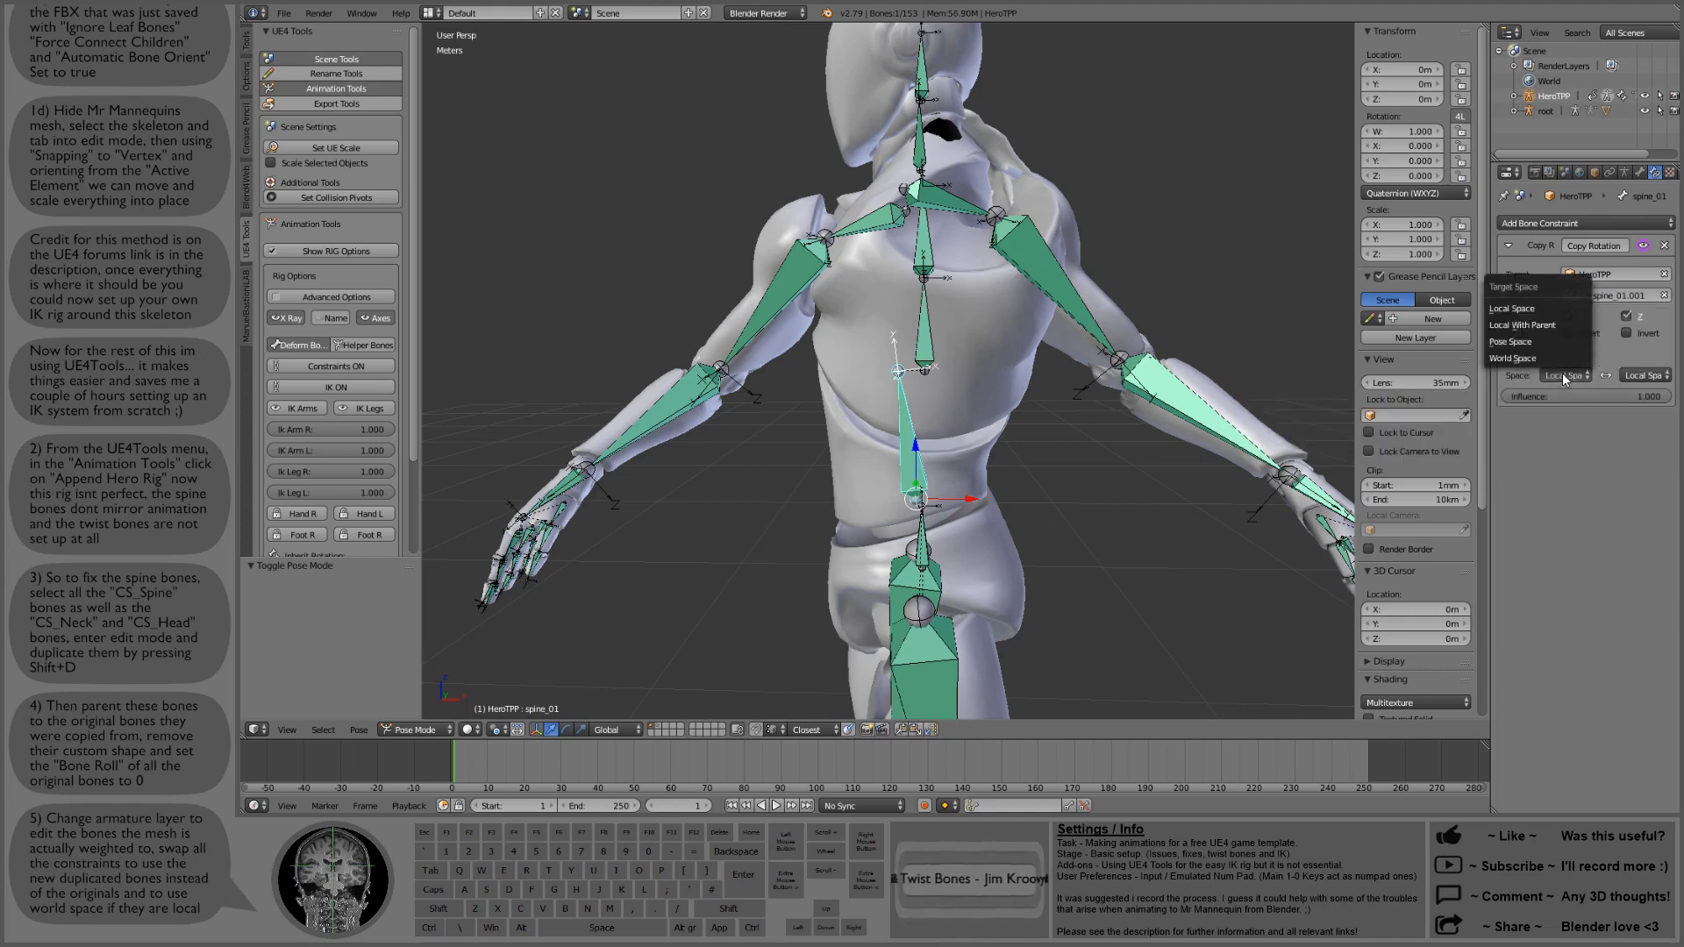
pyautogui.click(1513, 358)
pyautogui.click(1645, 376)
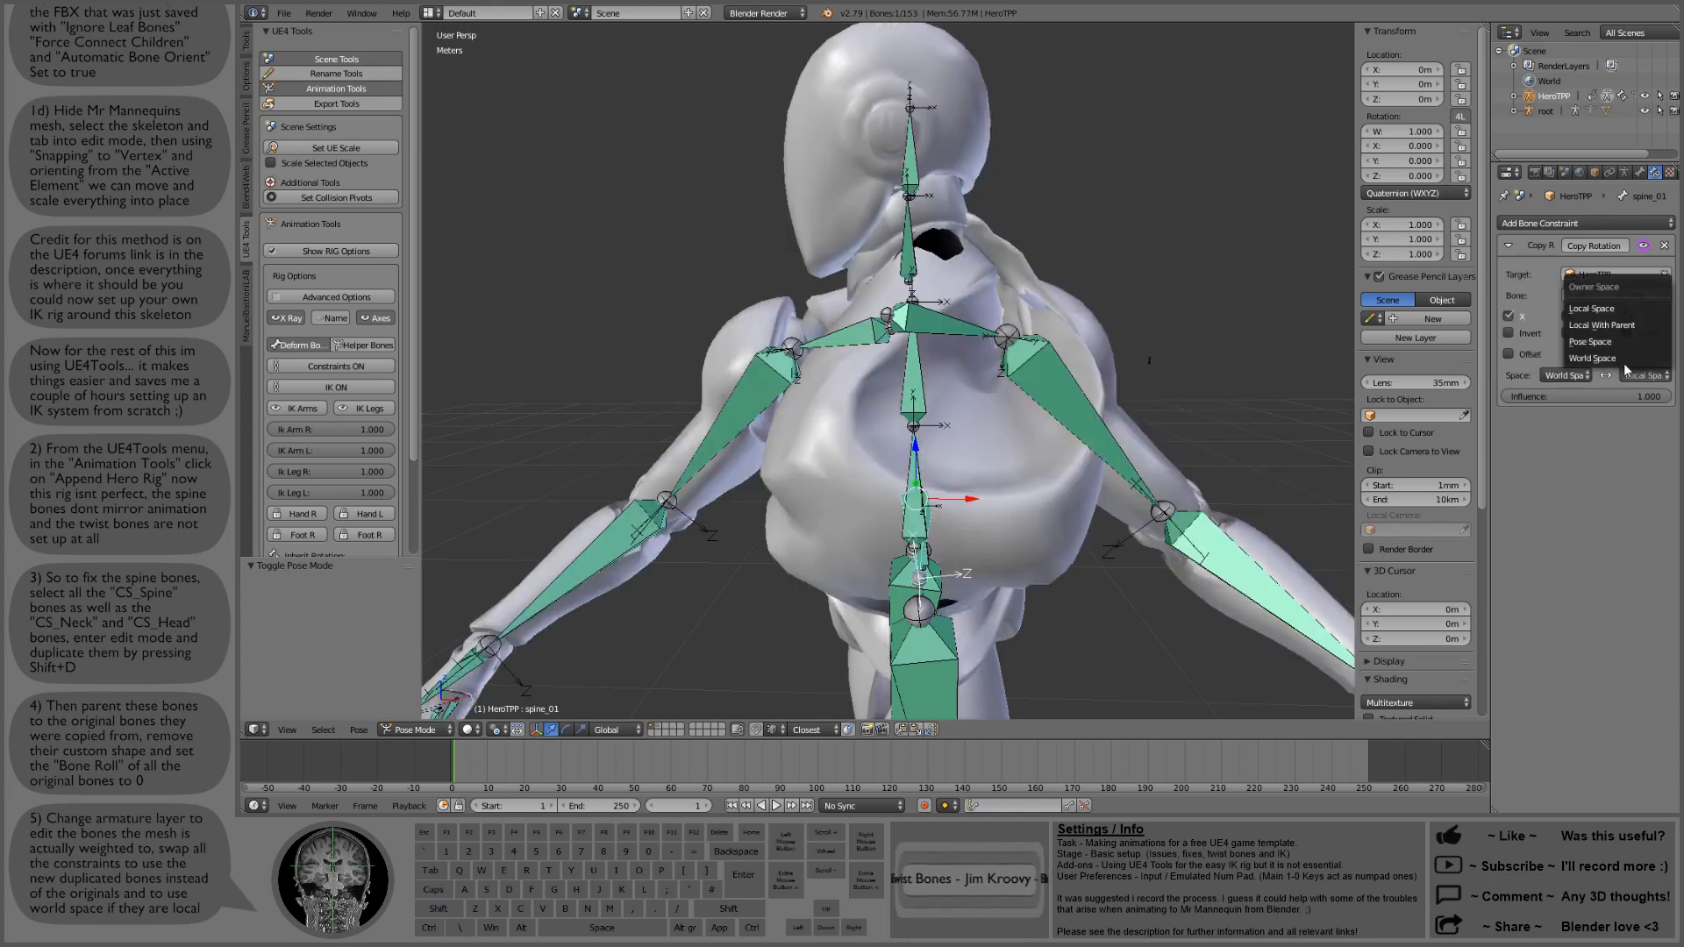
pyautogui.click(1624, 361)
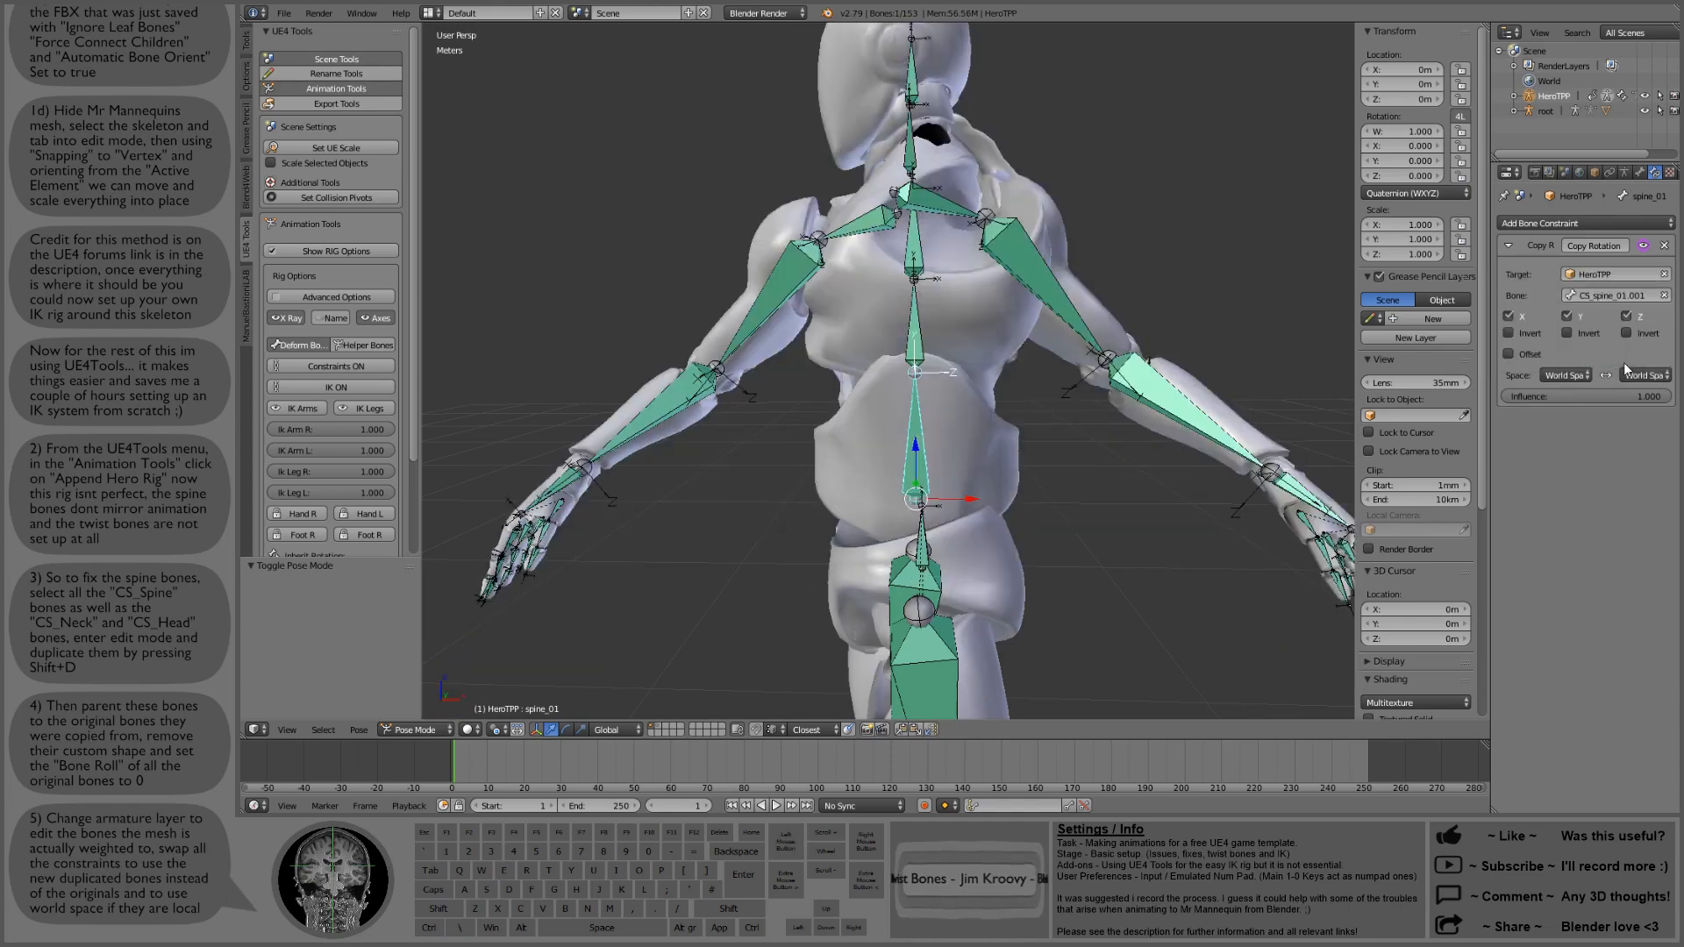
# Step: Retarget the Copy Rotation constraint of the deform bone spine_02 to the duplicate CS_spine_02.001
pyautogui.rightClick(912, 320)
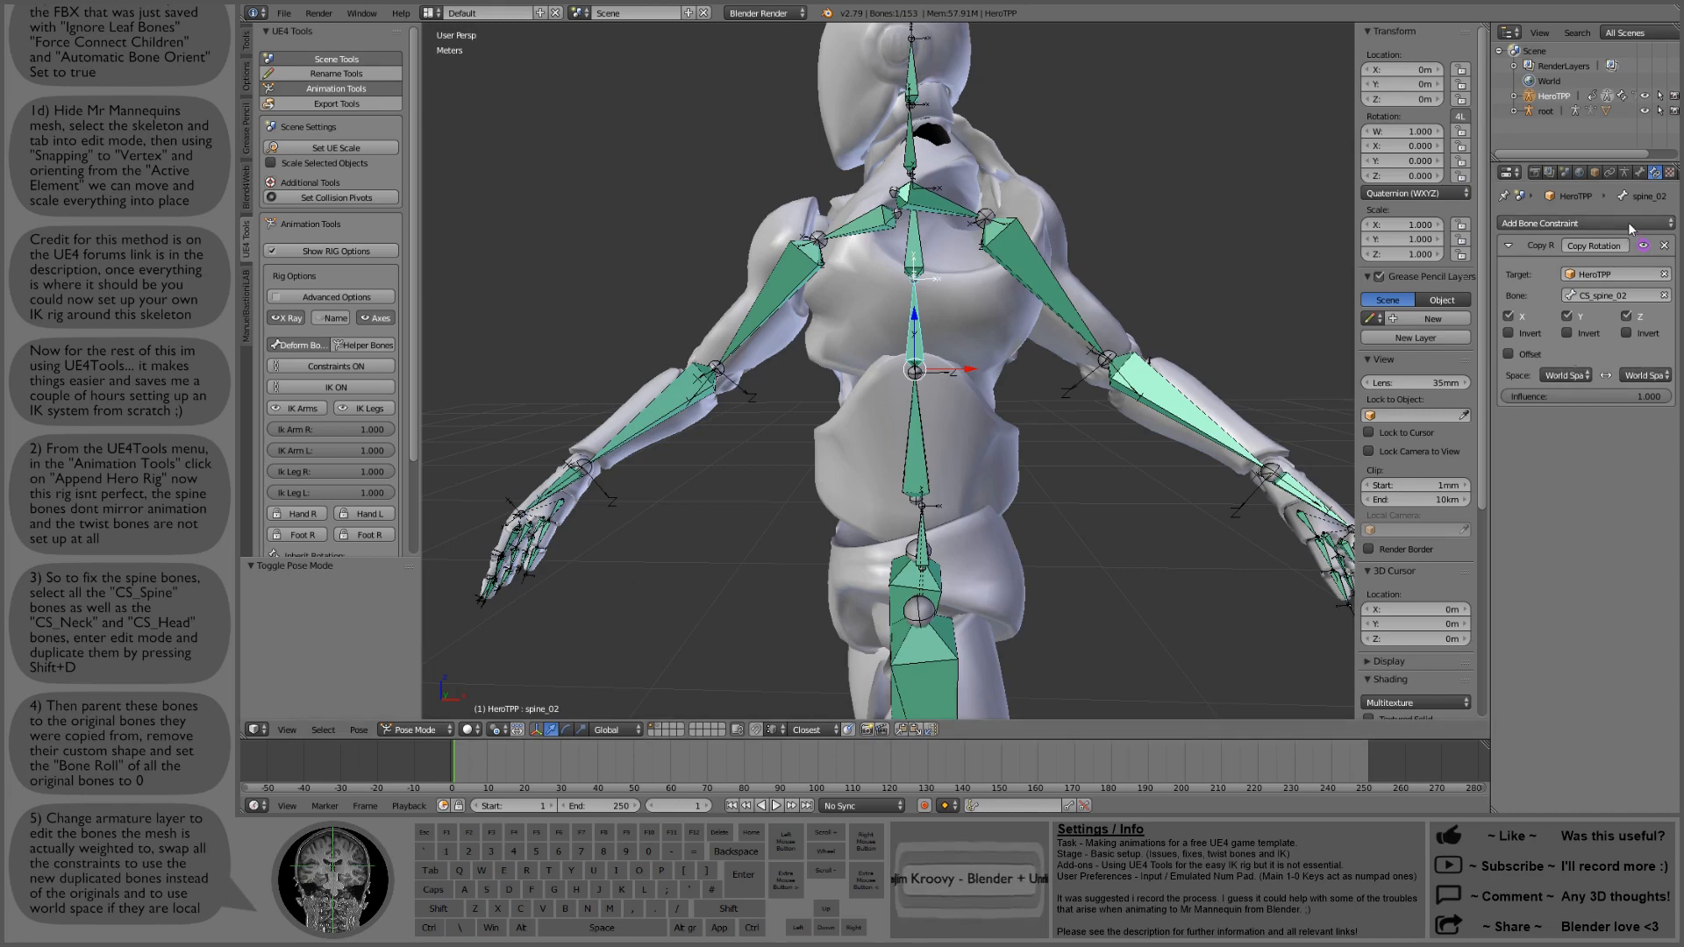
pyautogui.click(1634, 296)
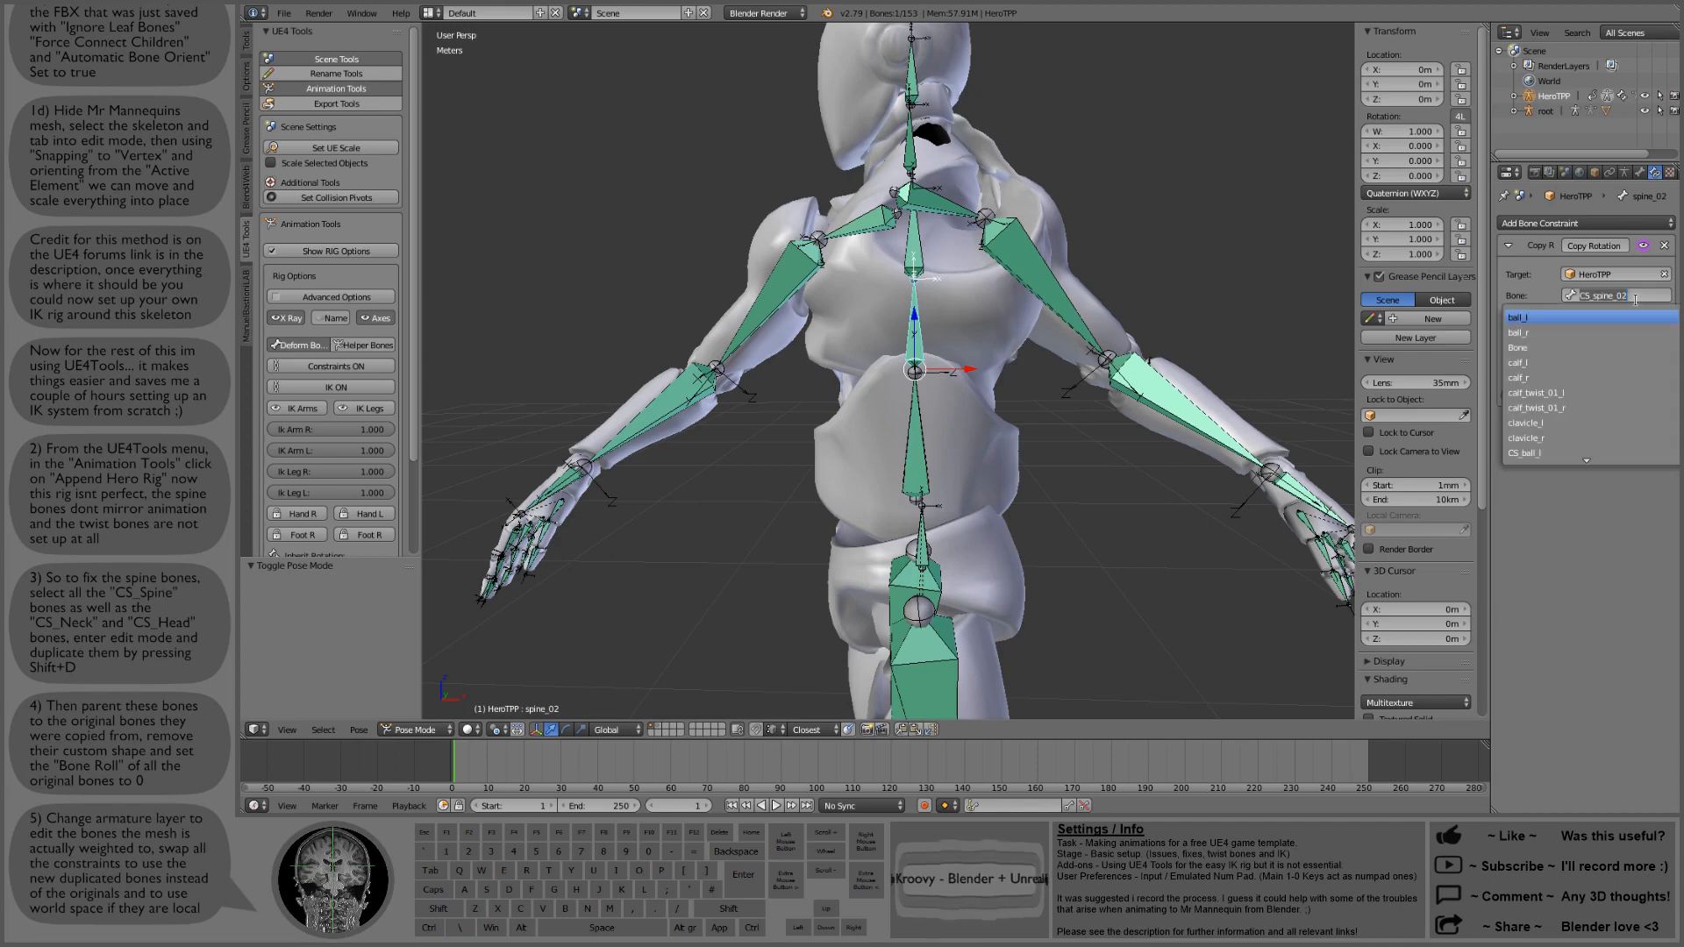
pyautogui.write('sp')
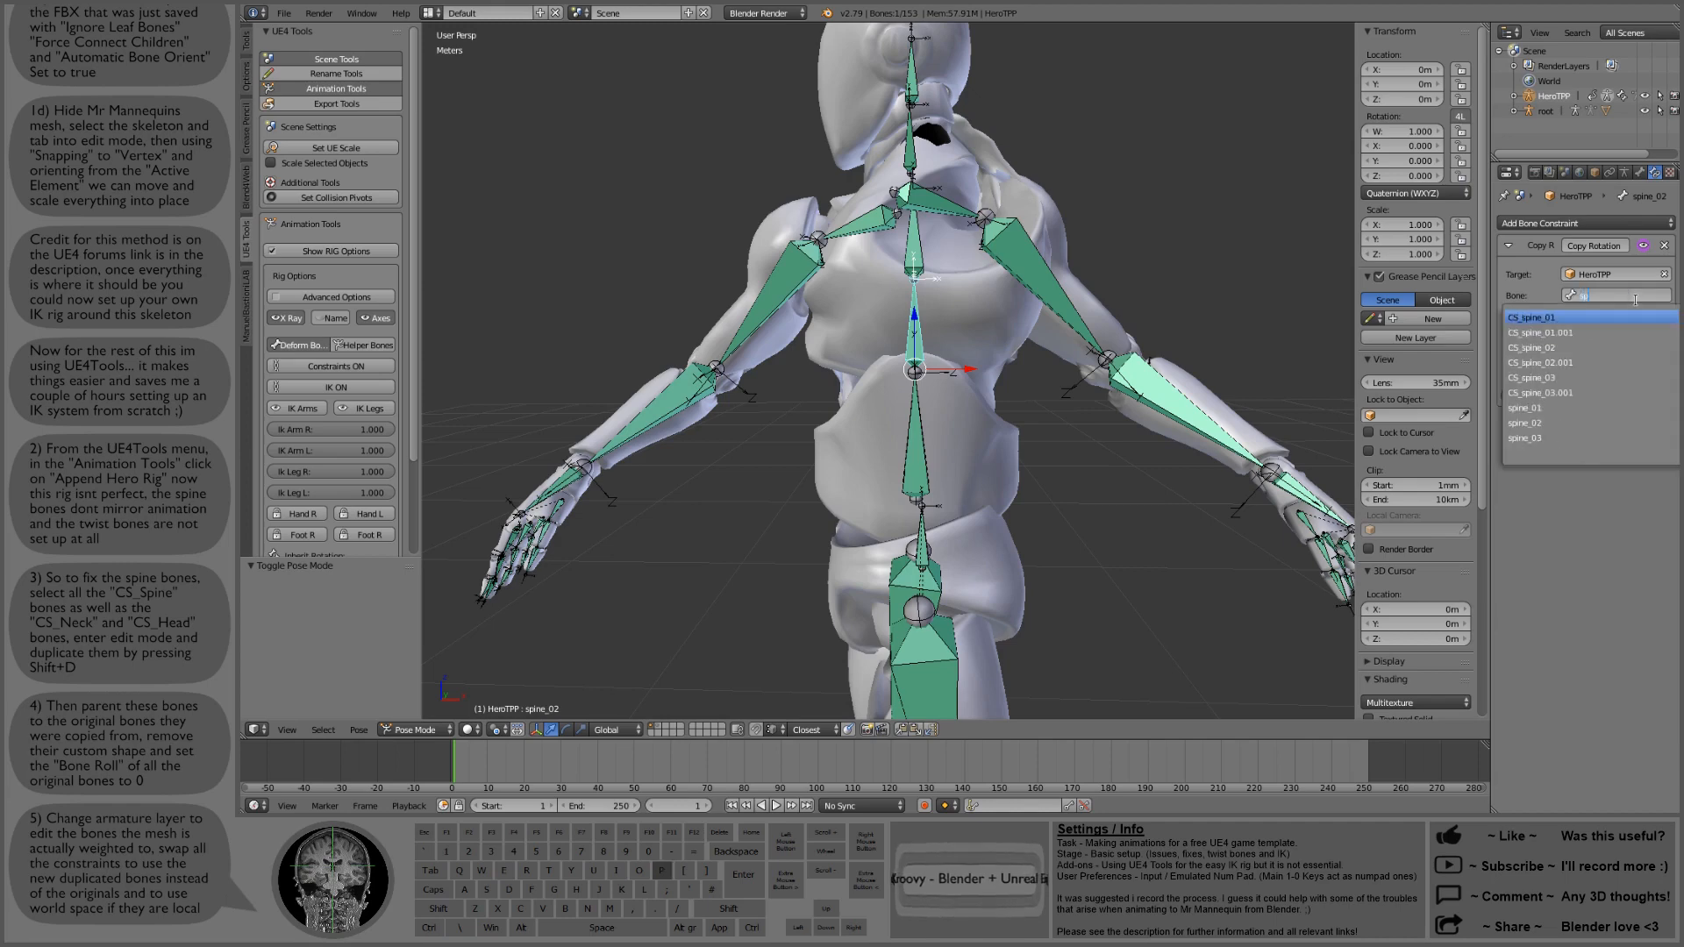
pyautogui.click(1616, 361)
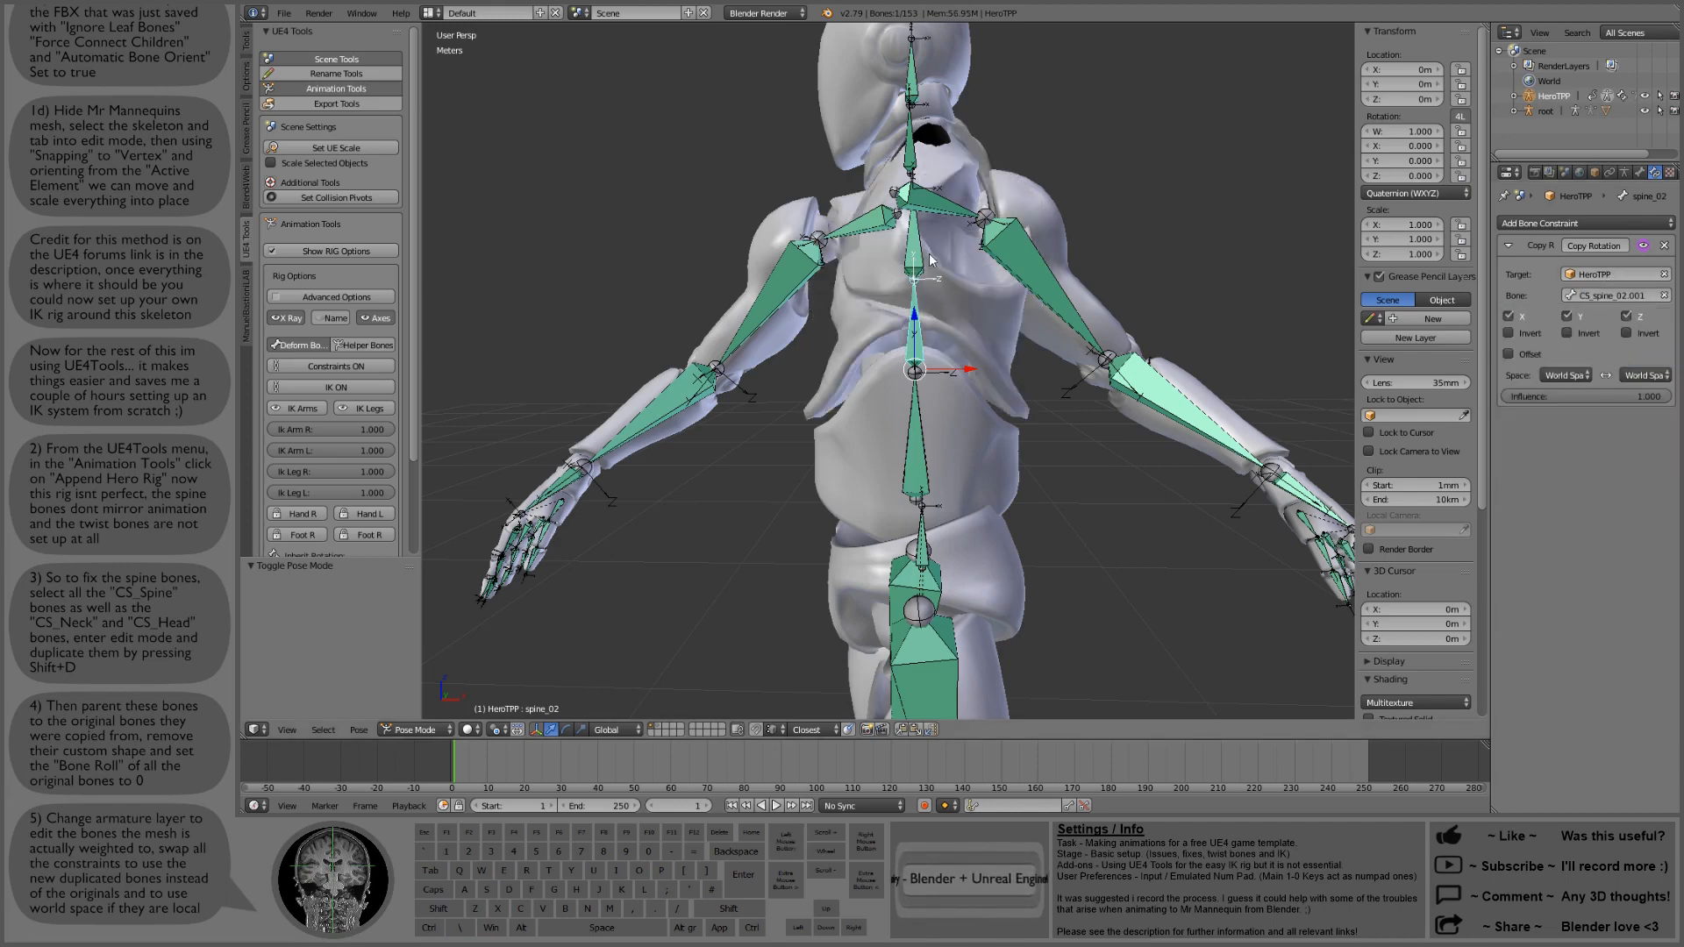
# Step: Retarget the Copy Rotation constraint of the deform bone spine_03 to the duplicate CS_spine_03.001
pyautogui.rightClick(918, 250)
pyautogui.click(1624, 295)
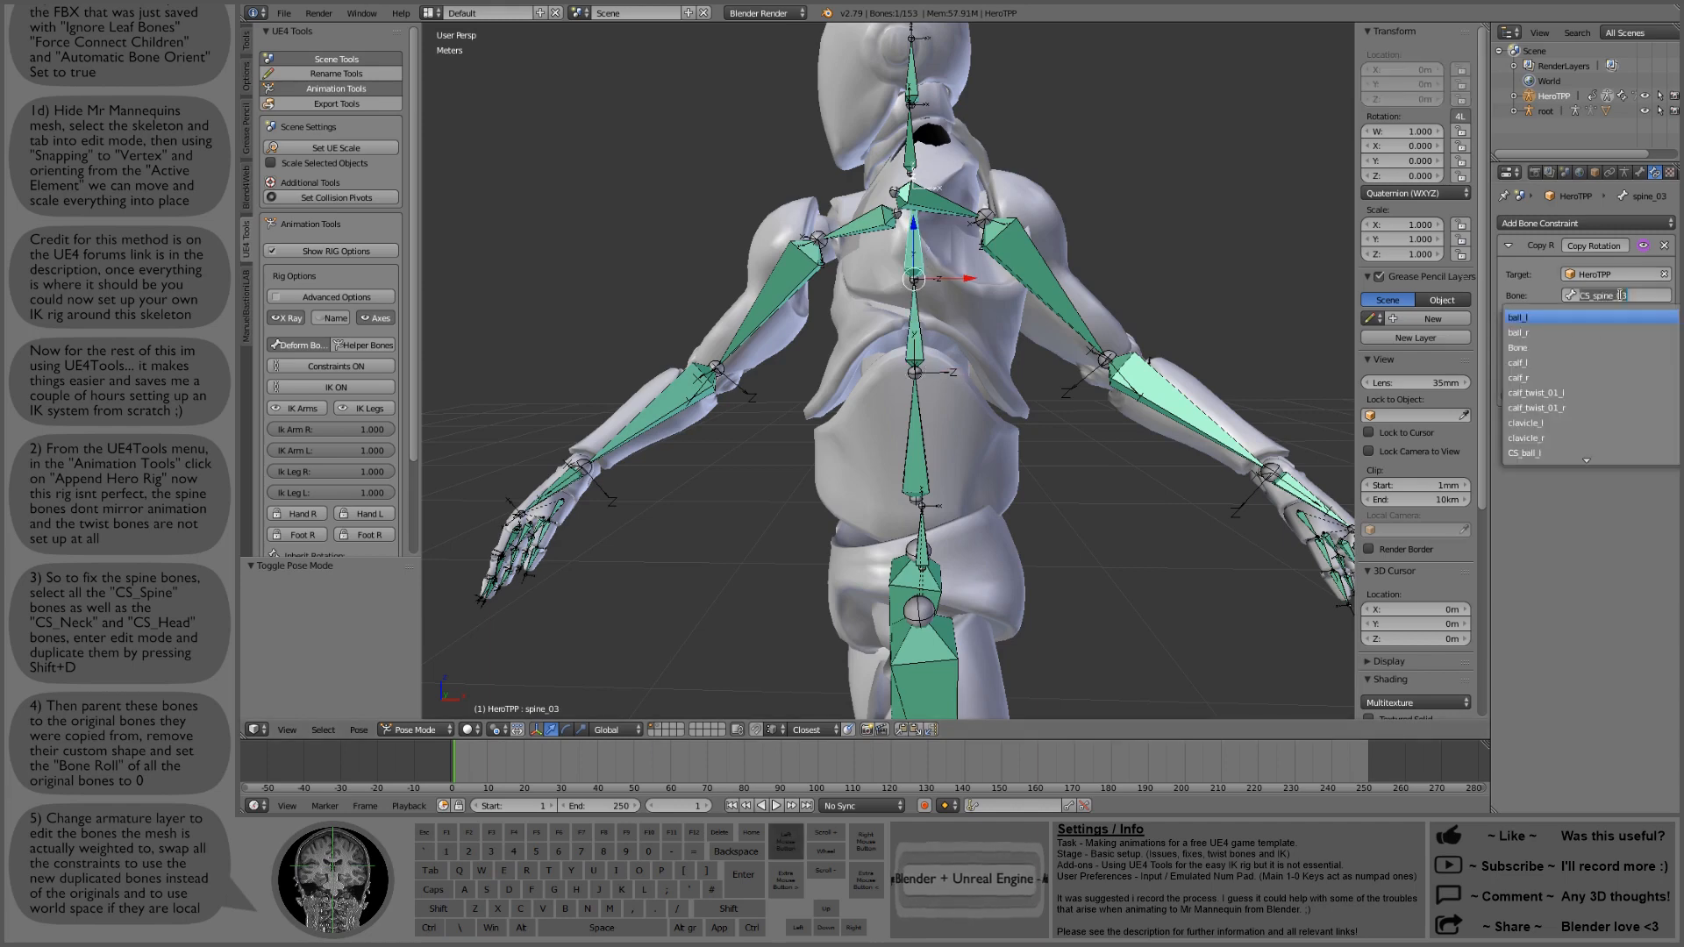
pyautogui.write('spine')
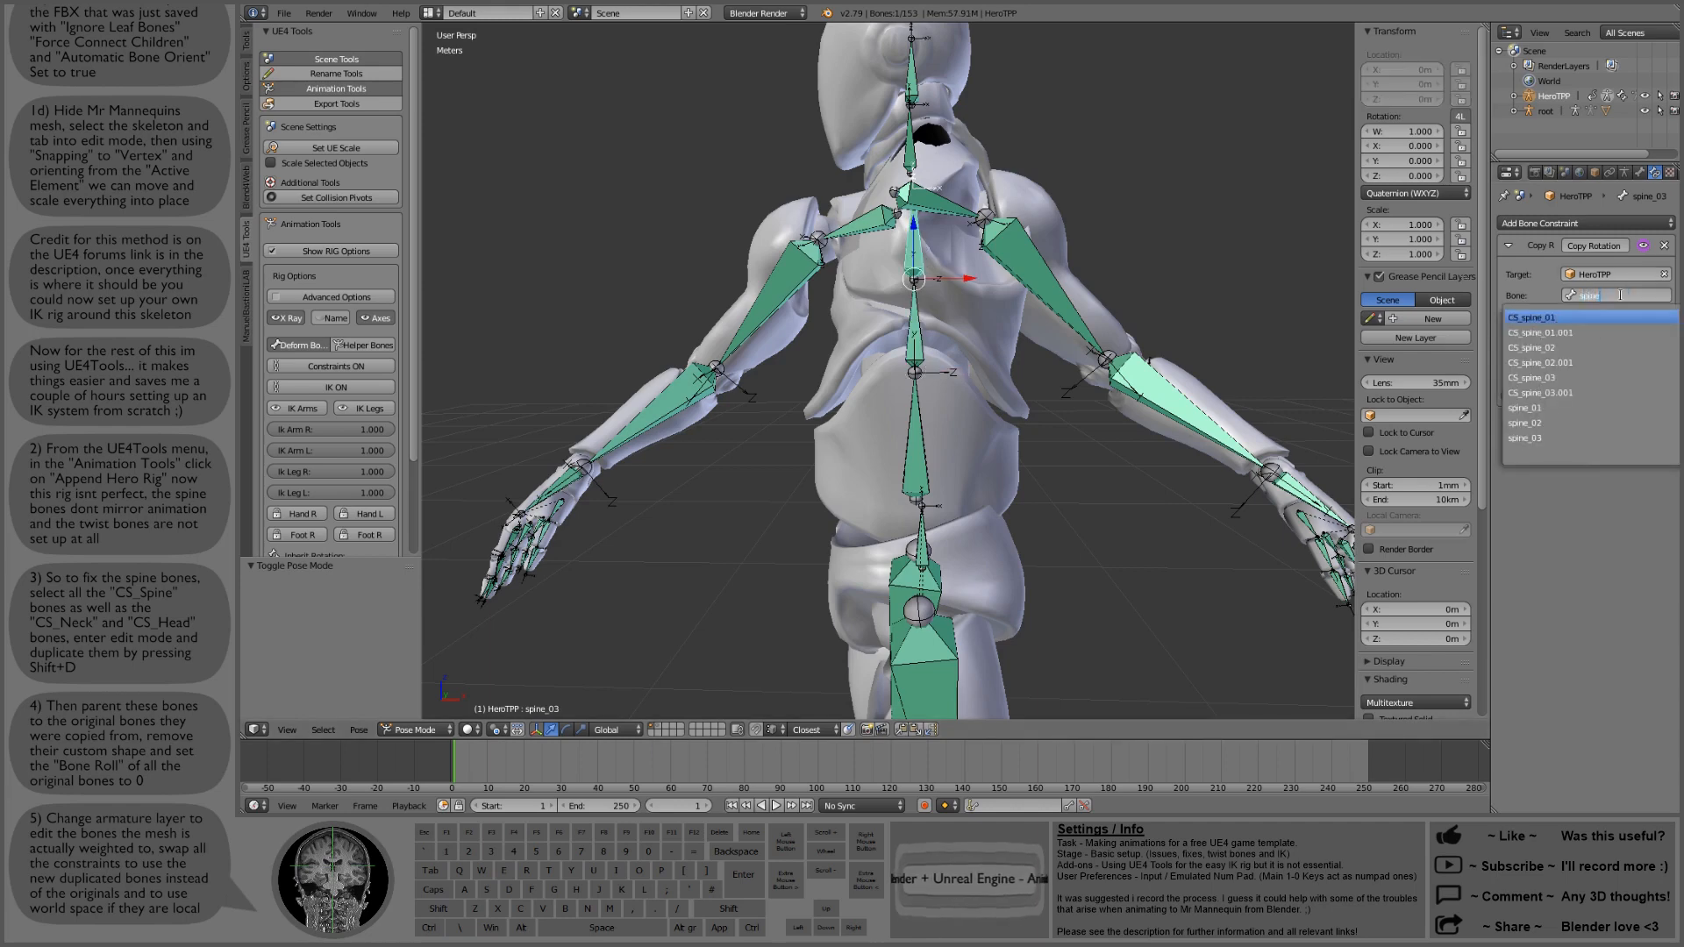
pyautogui.click(1602, 392)
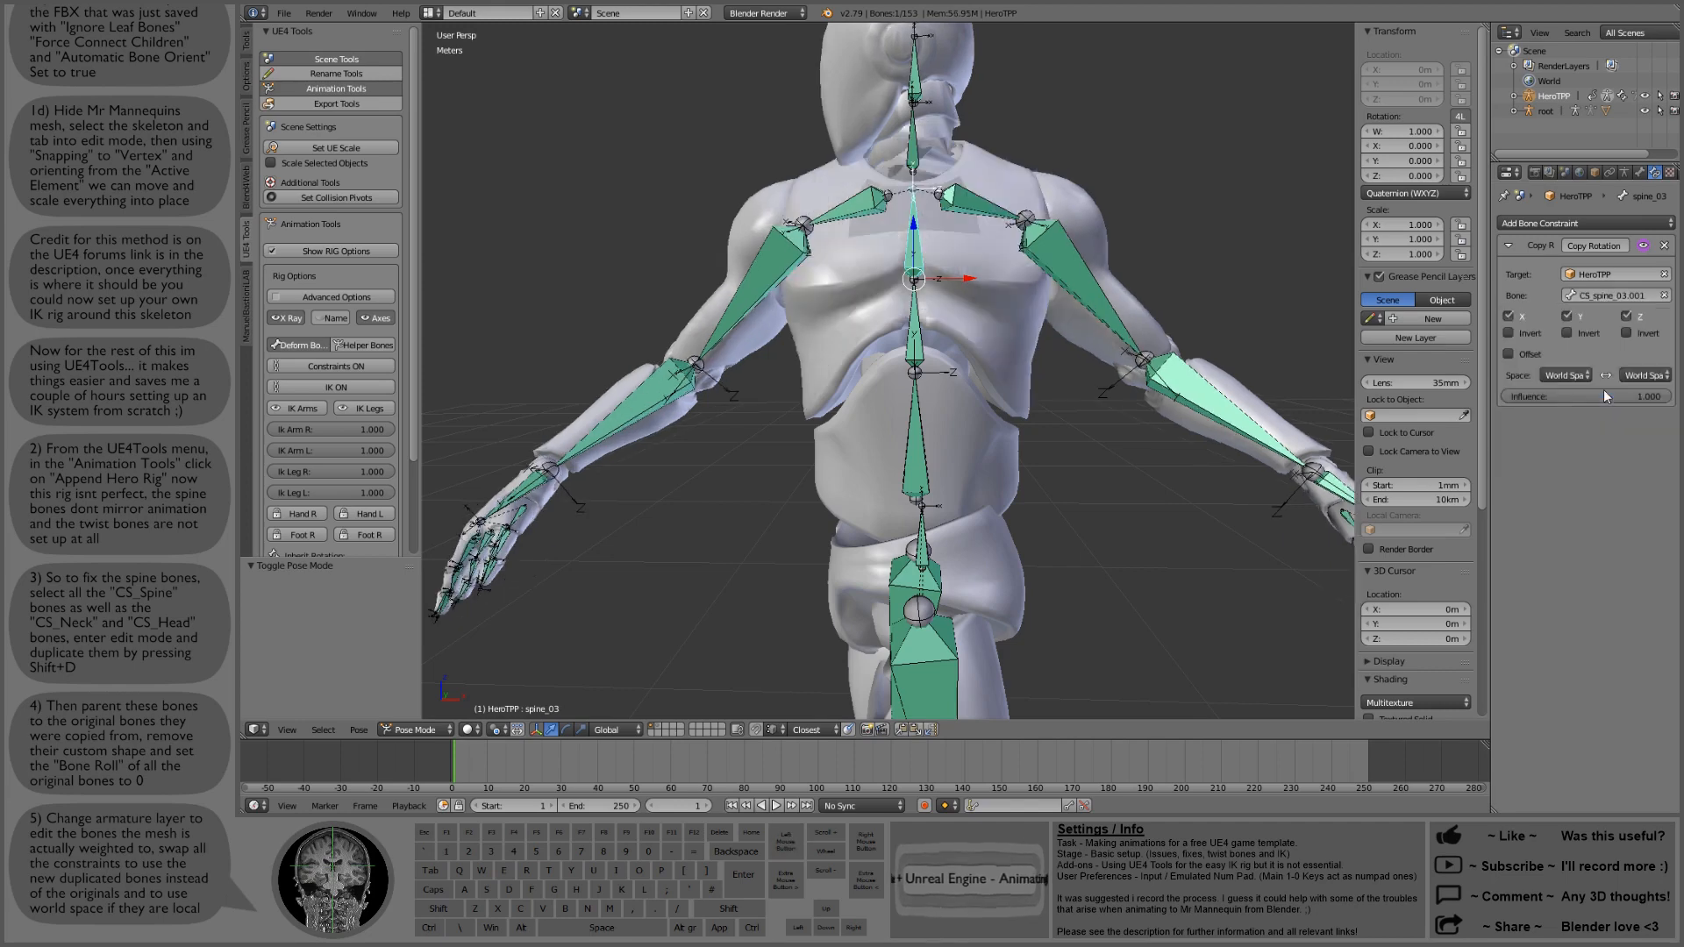
# Step: Retarget the Copy Rotation constraint of the deform bone neck_01 to the duplicate CS_neck.001
pyautogui.rightClick(917, 143)
pyautogui.click(1601, 295)
pyautogui.write('spi')
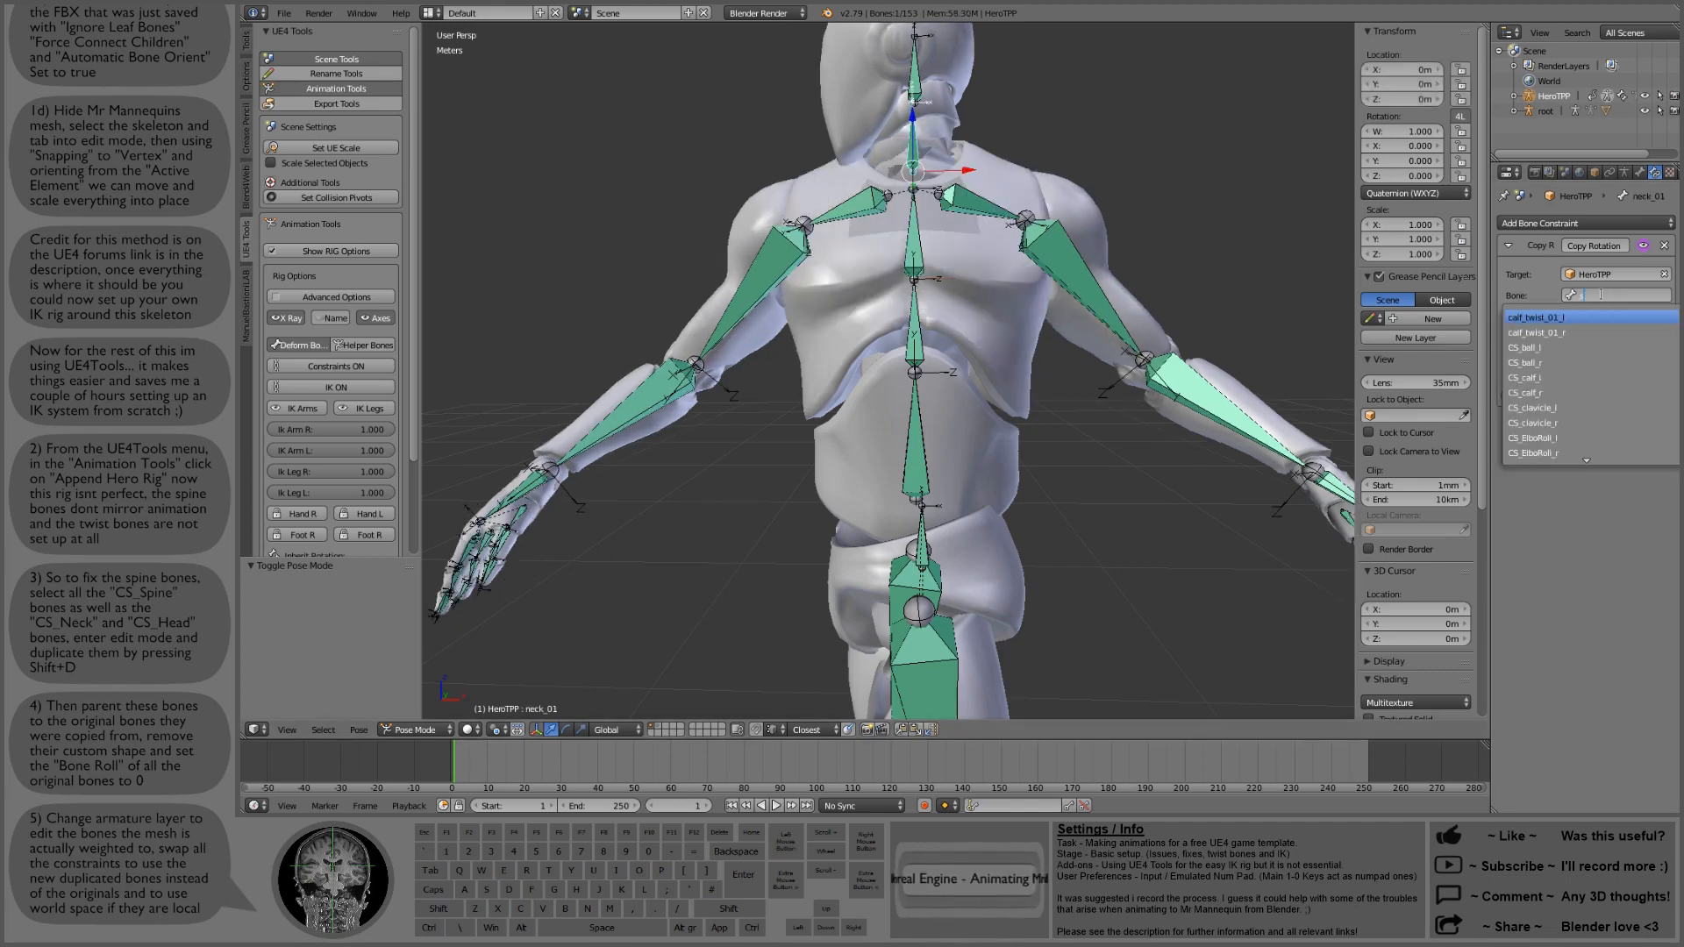
pyautogui.write('ne')
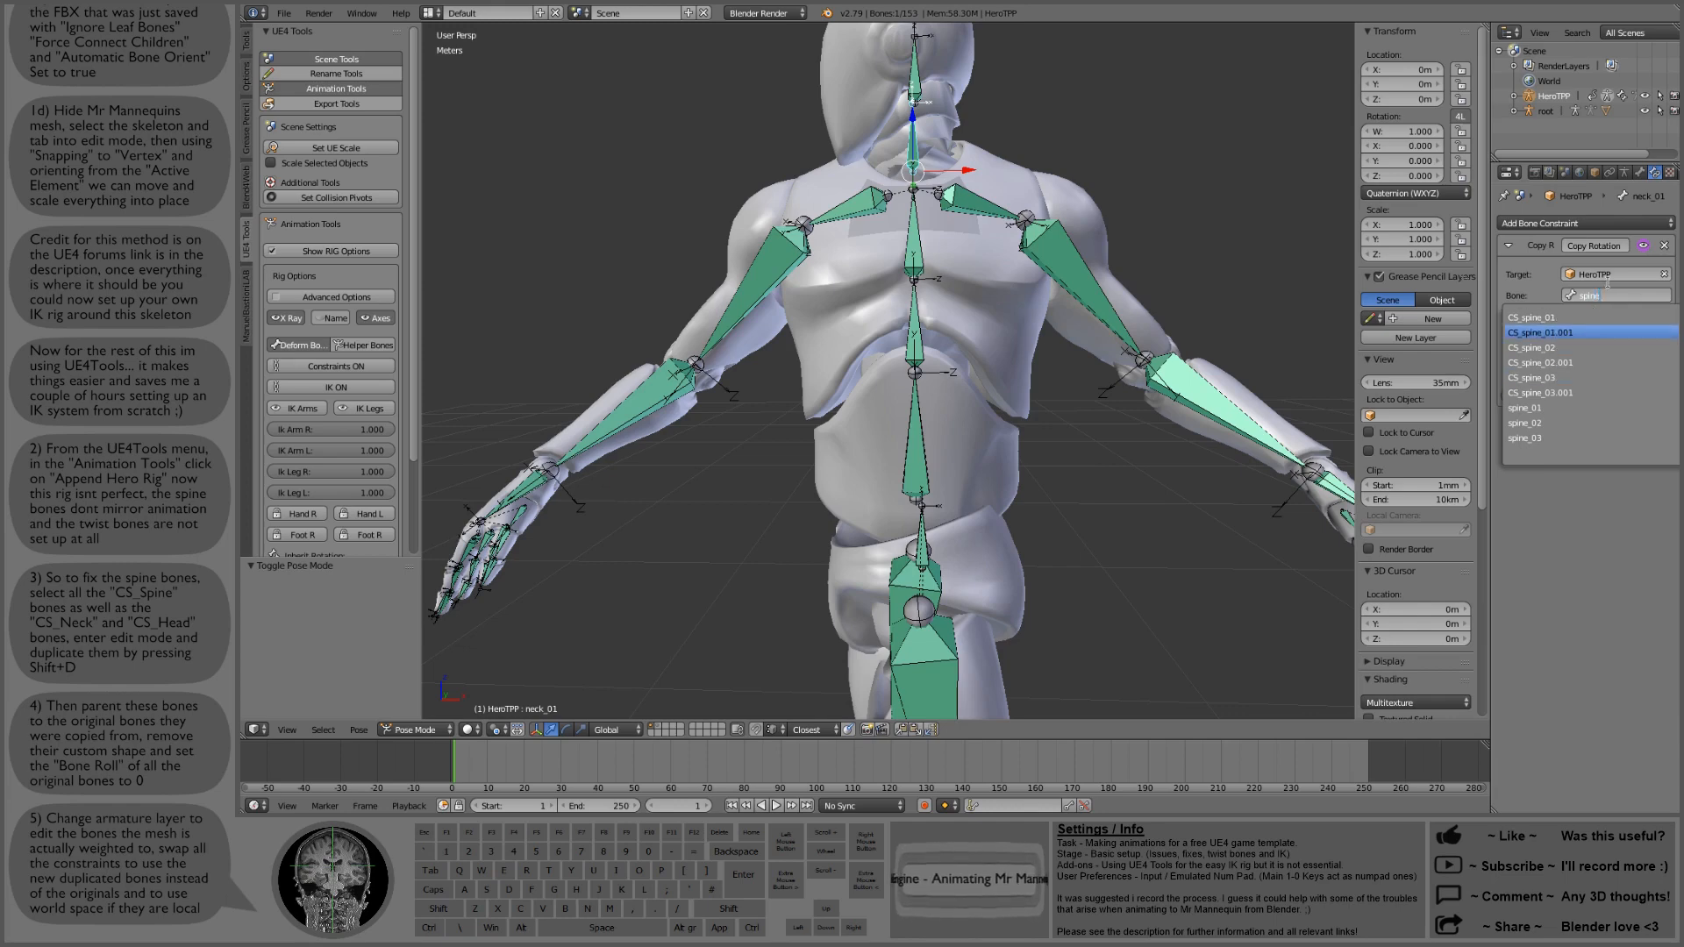
pyautogui.press('BackSpace')
pyautogui.press('BackSpace')
pyautogui.press('BackSpace')
pyautogui.press('BackSpace')
pyautogui.press('BackSpace')
pyautogui.write('neck')
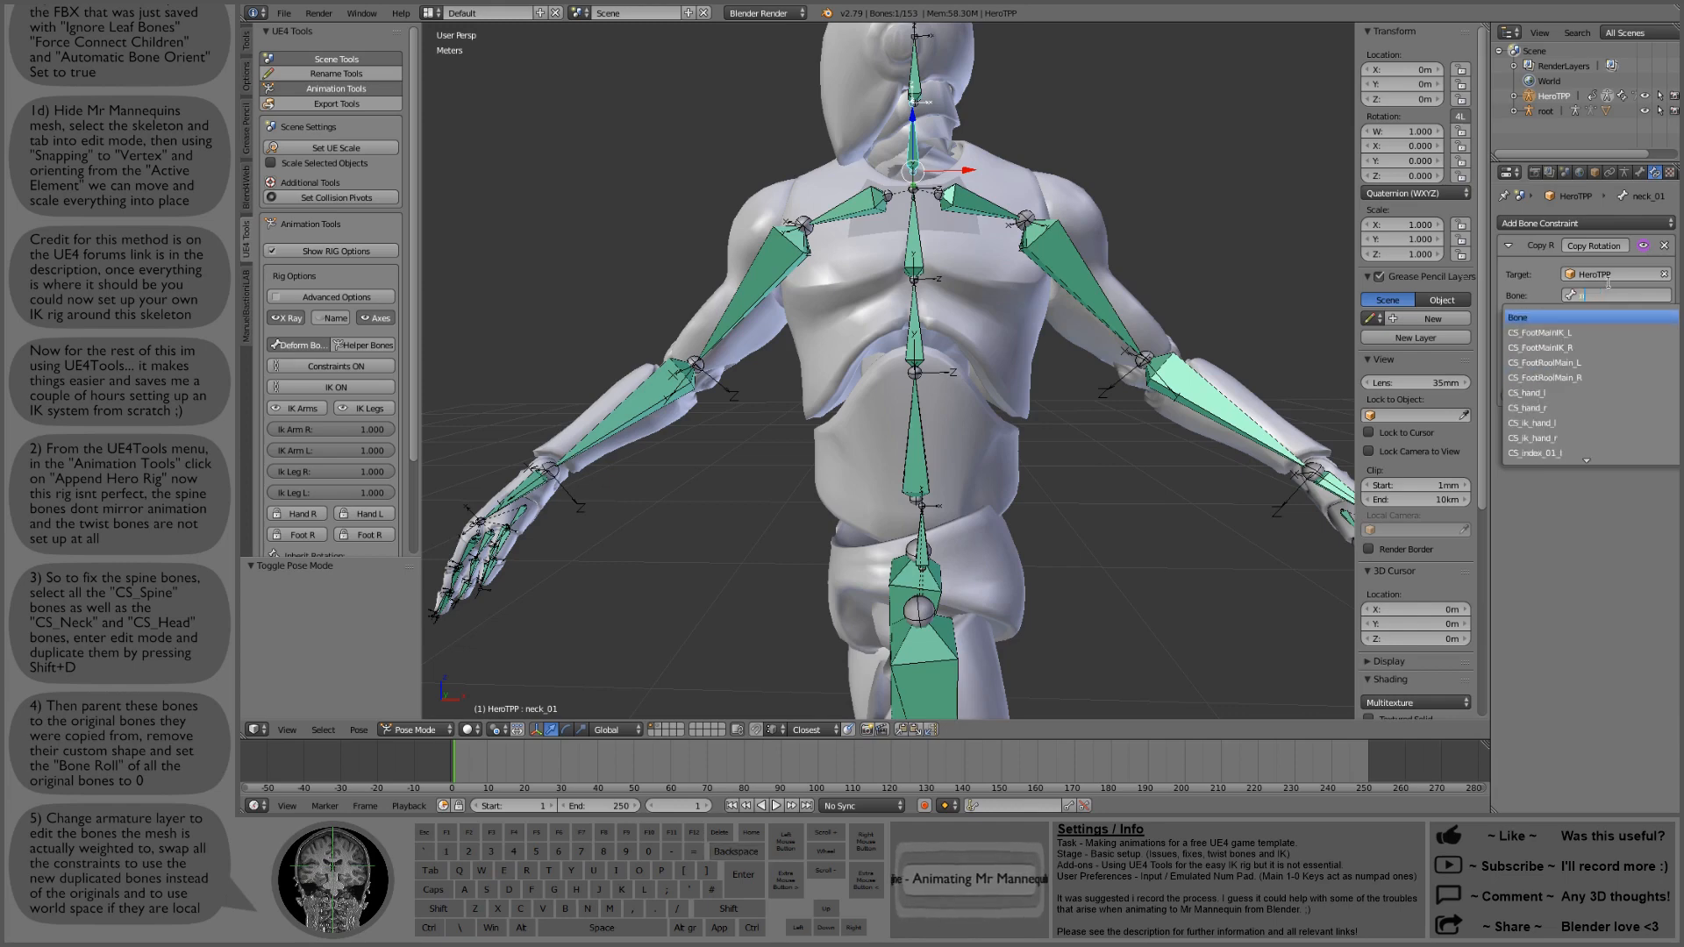
pyautogui.click(1572, 332)
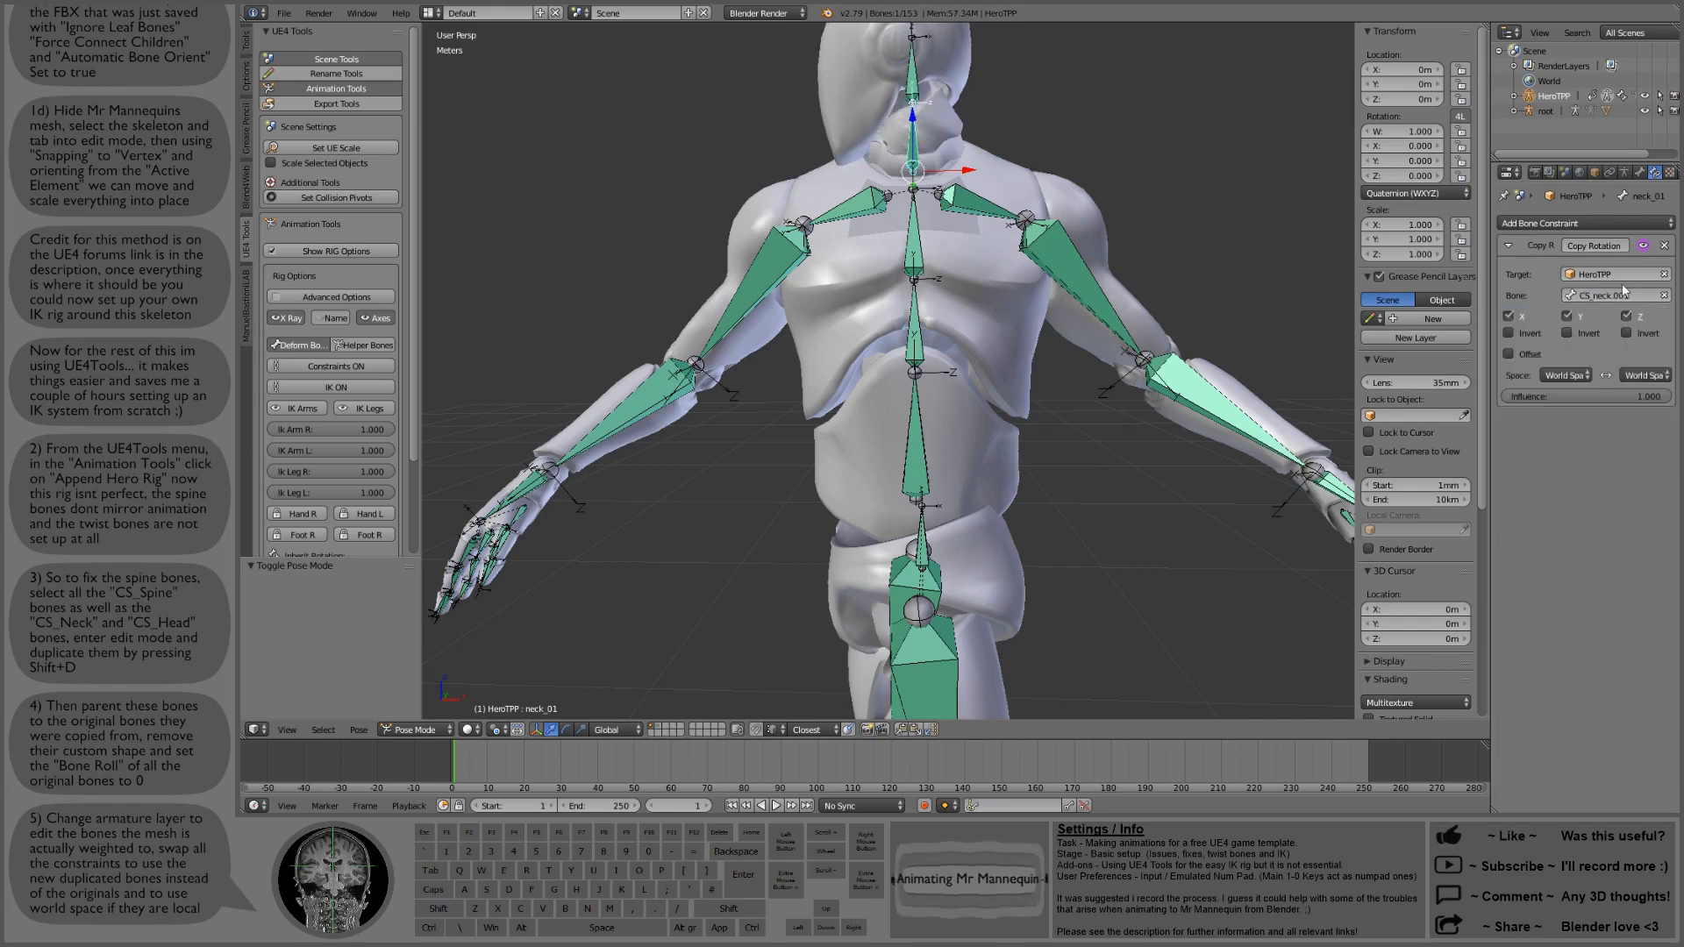
# Step: Retarget the Copy Rotation constraint of the head deform bone to the duplicate CS_head.001
pyautogui.rightClick(916, 85)
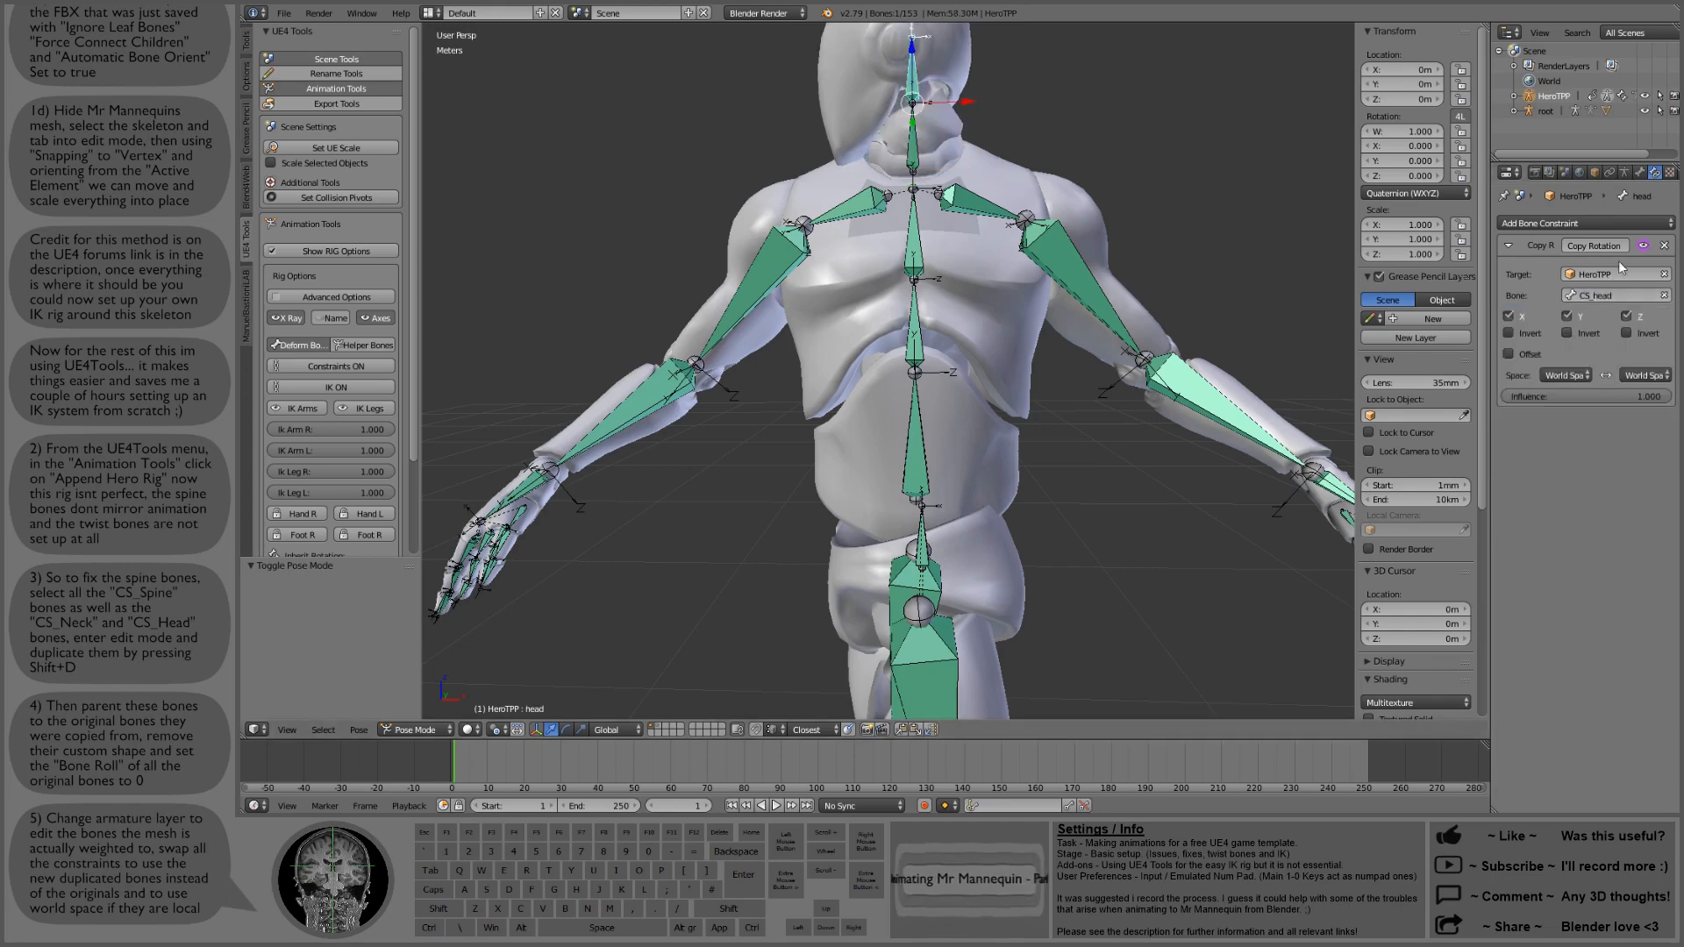
pyautogui.click(1625, 295)
pyautogui.write('he')
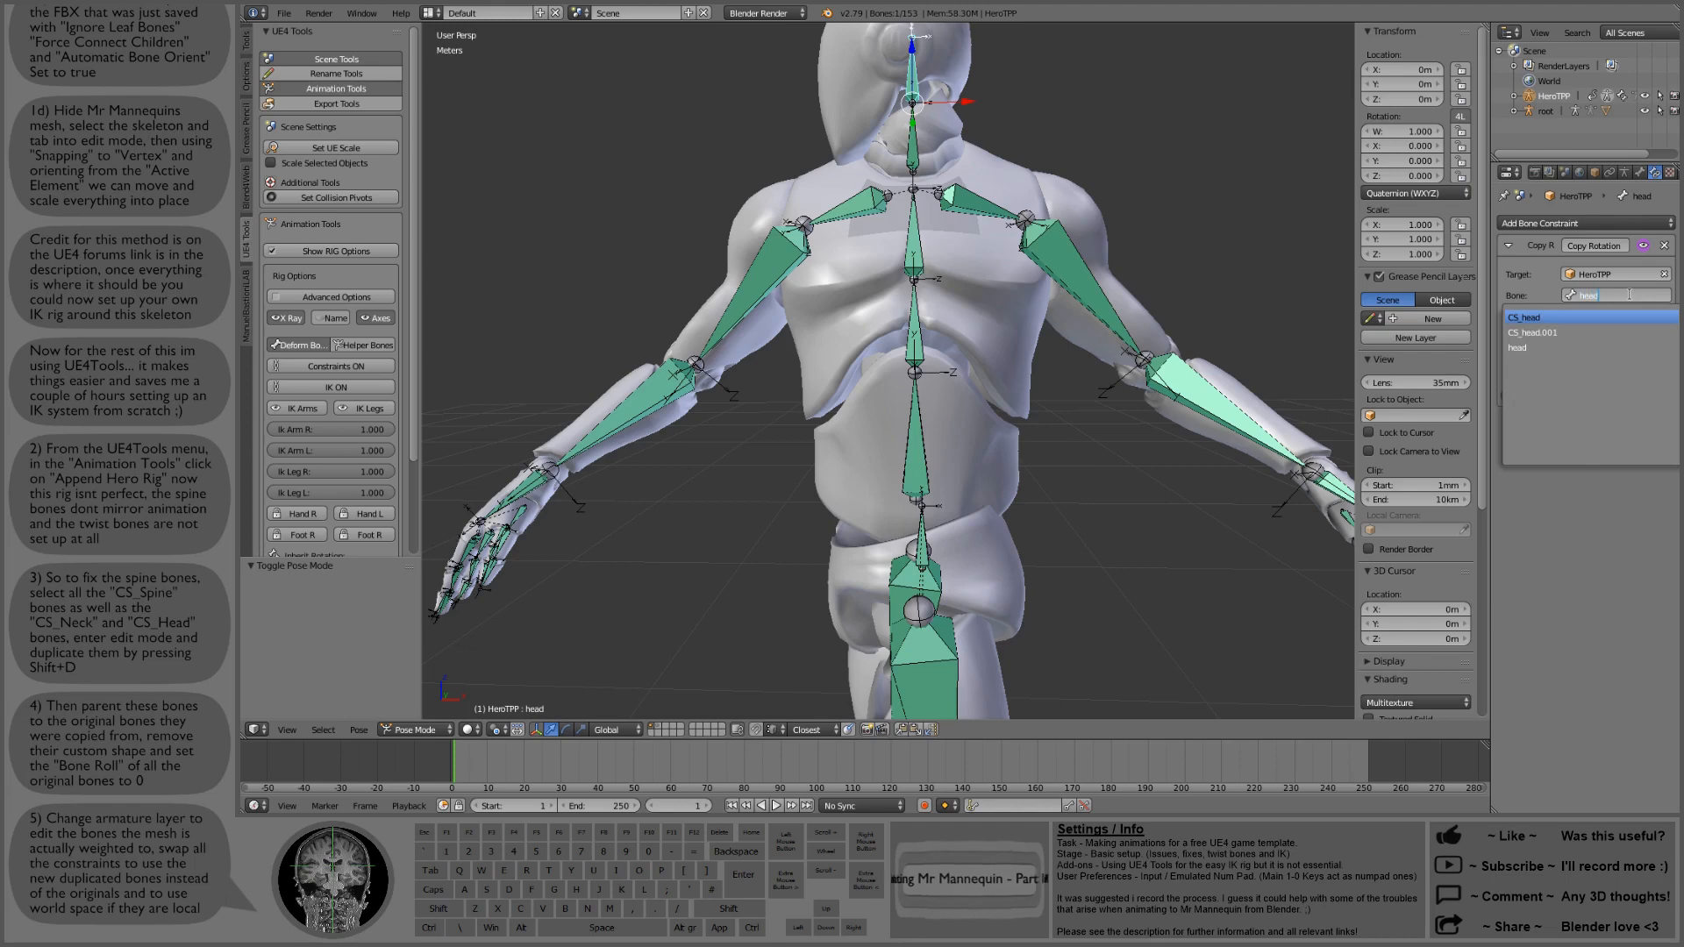
pyautogui.click(1666, 333)
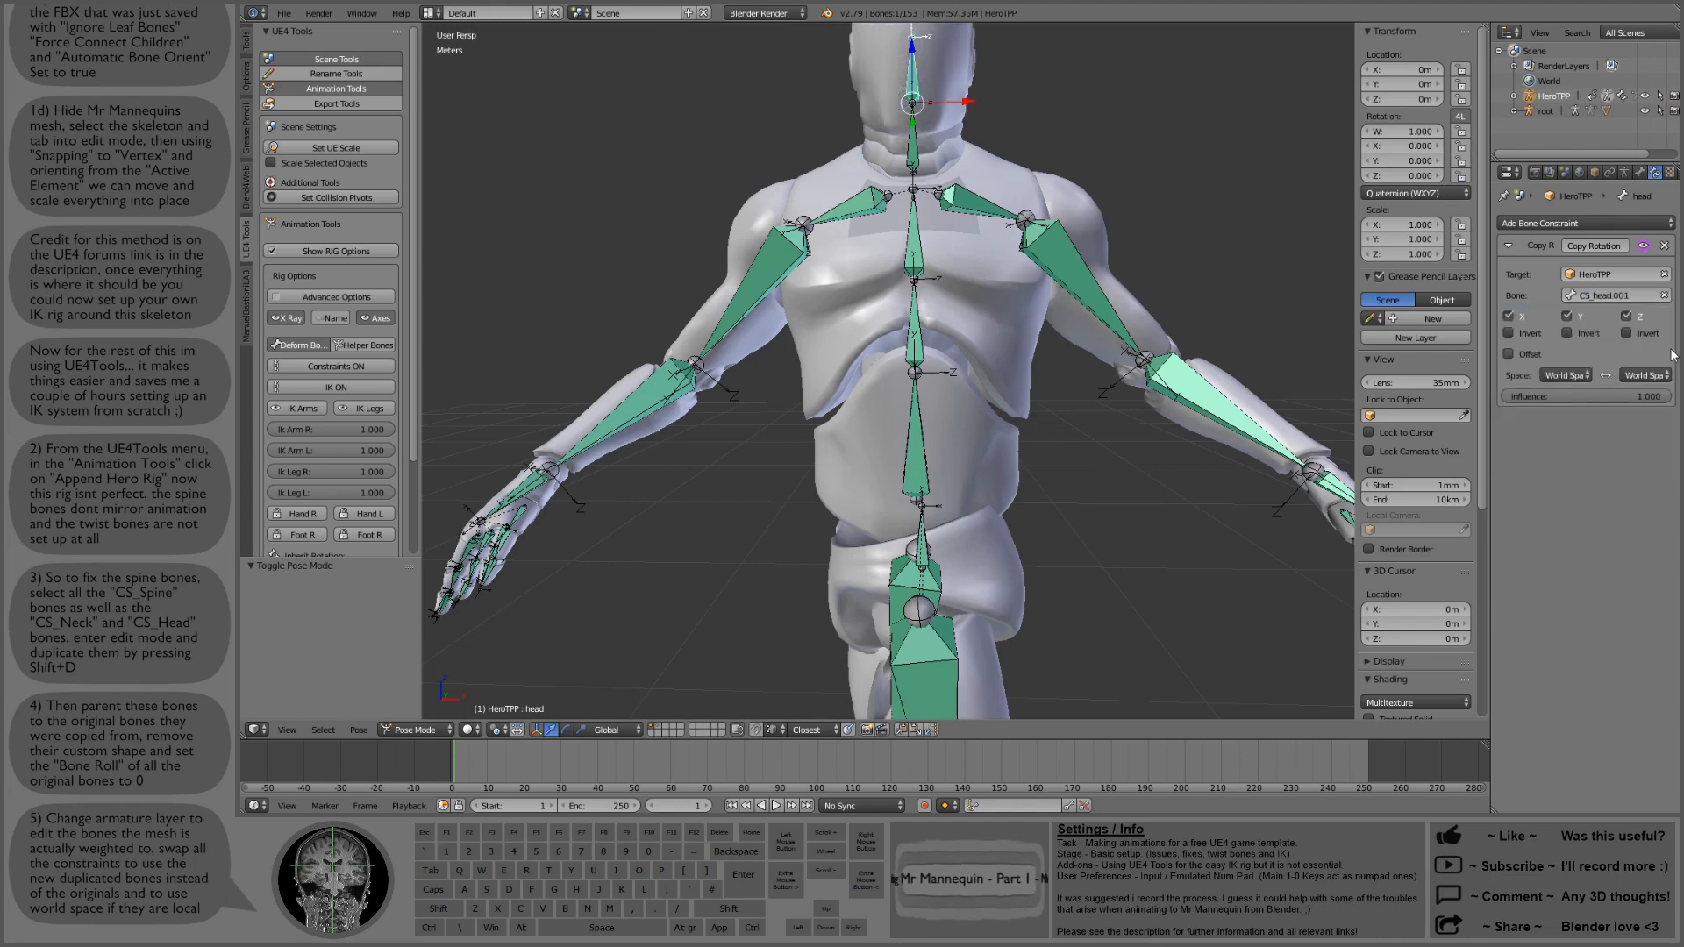
# Step: Retarget the Copy Transforms constraint of the pelvis deform bone to the duplicate CS_pelvis.001
pyautogui.rightClick(926, 537)
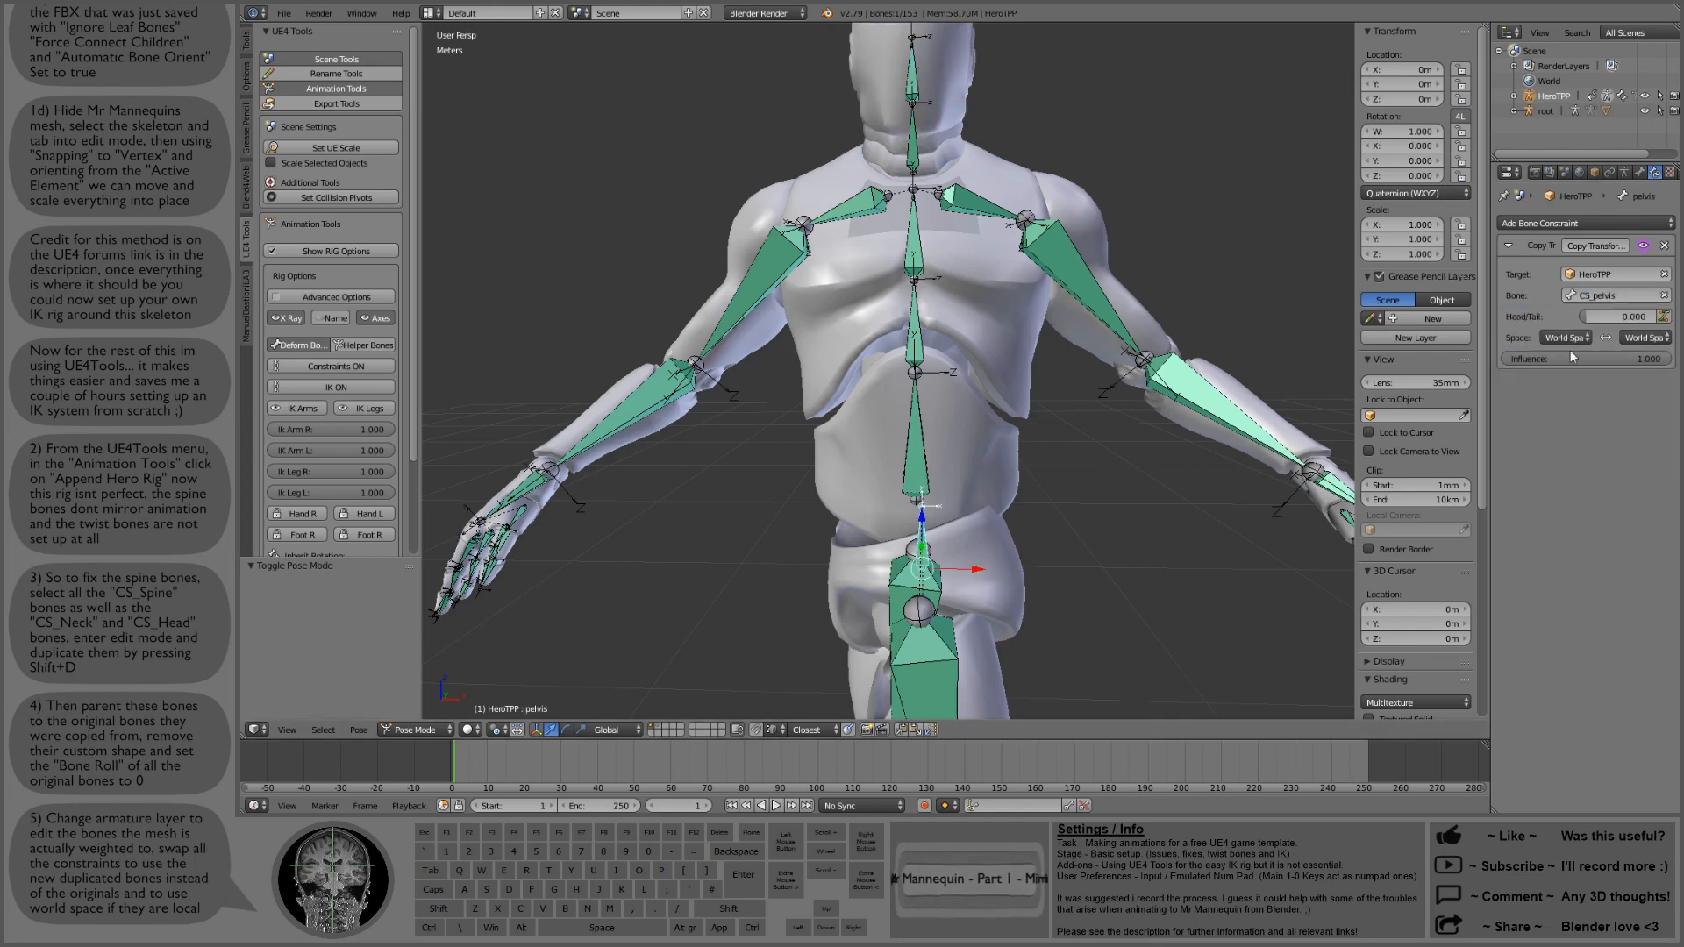
pyautogui.click(1602, 297)
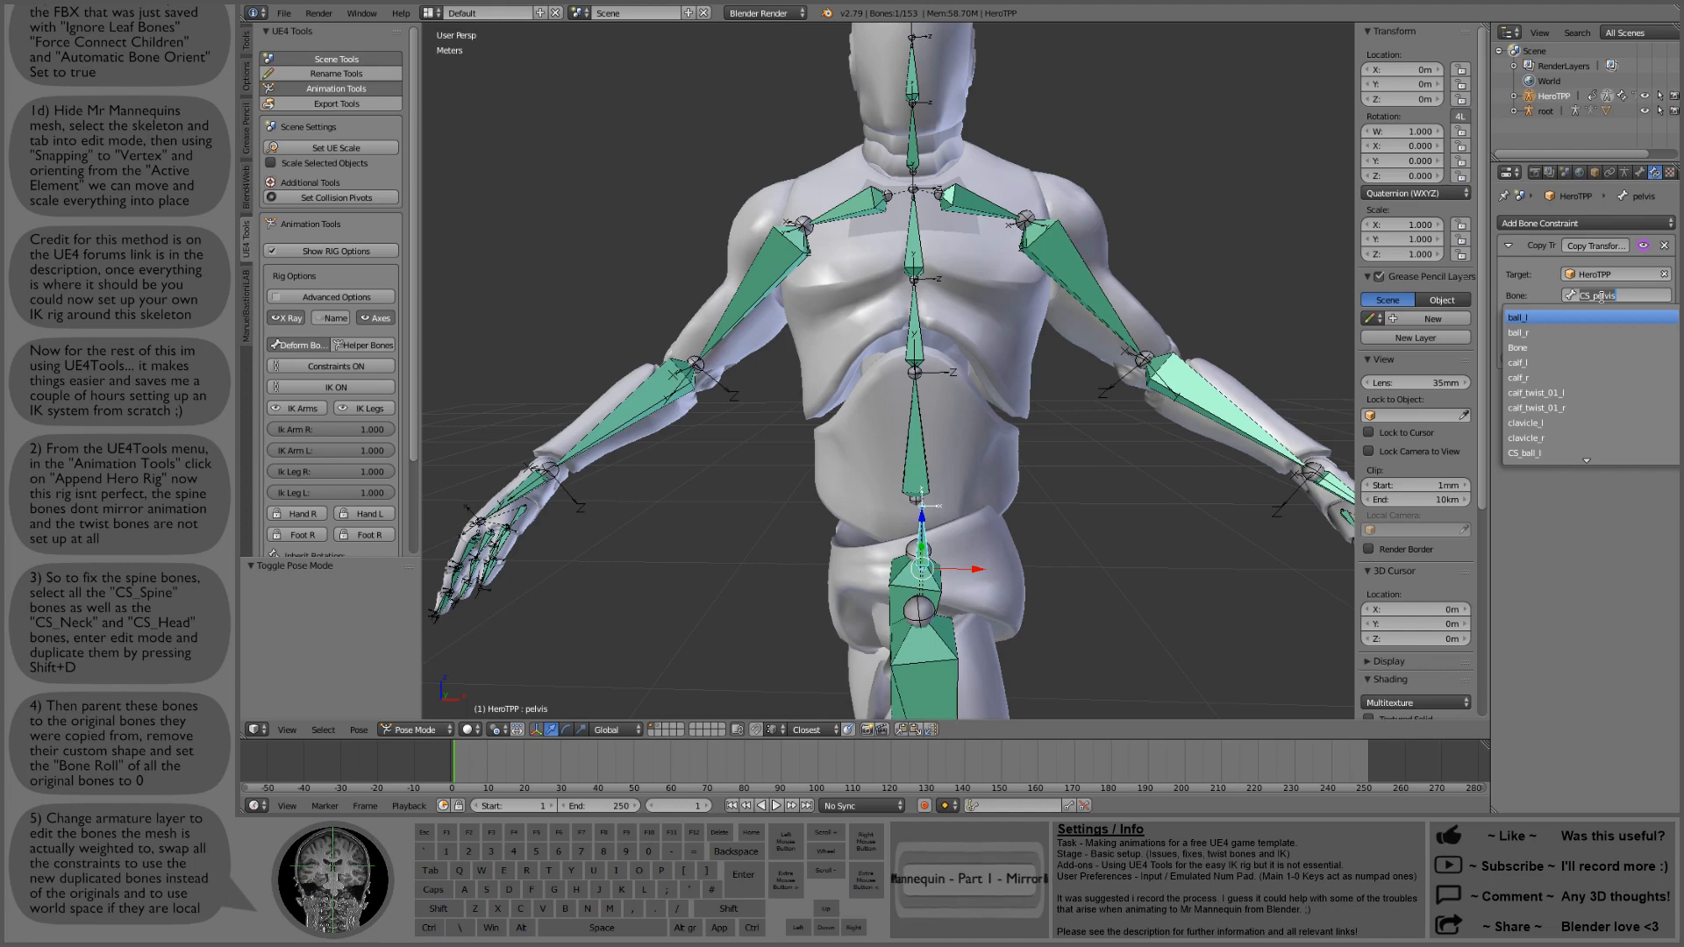
pyautogui.write('pel')
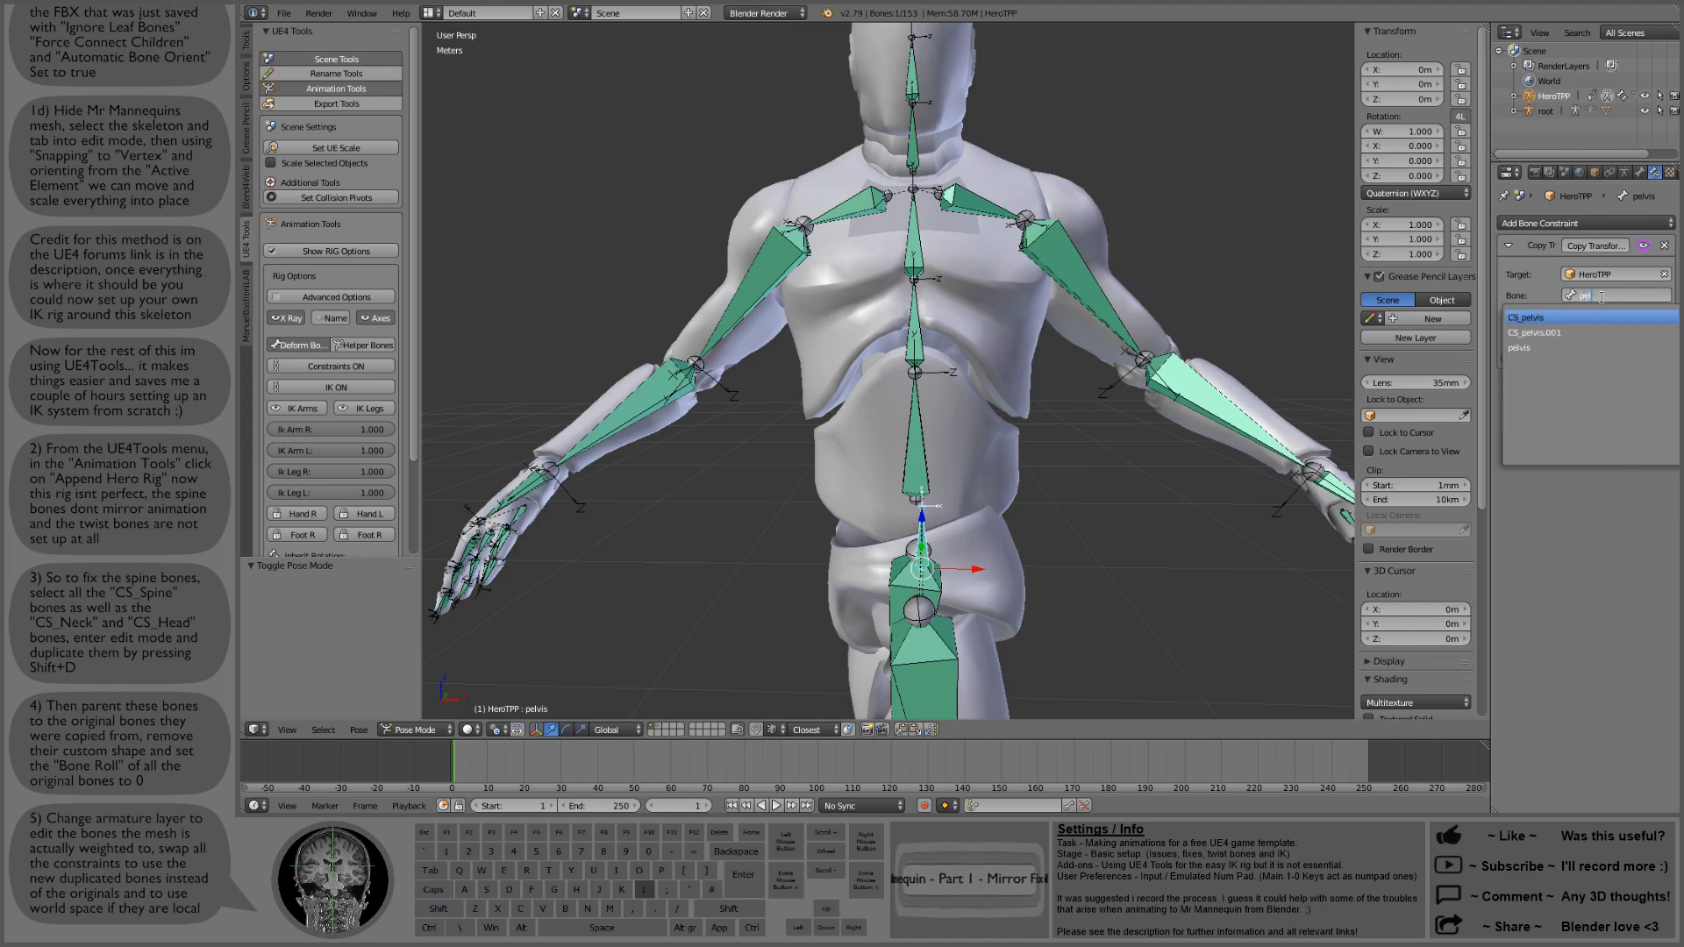
pyautogui.click(1581, 331)
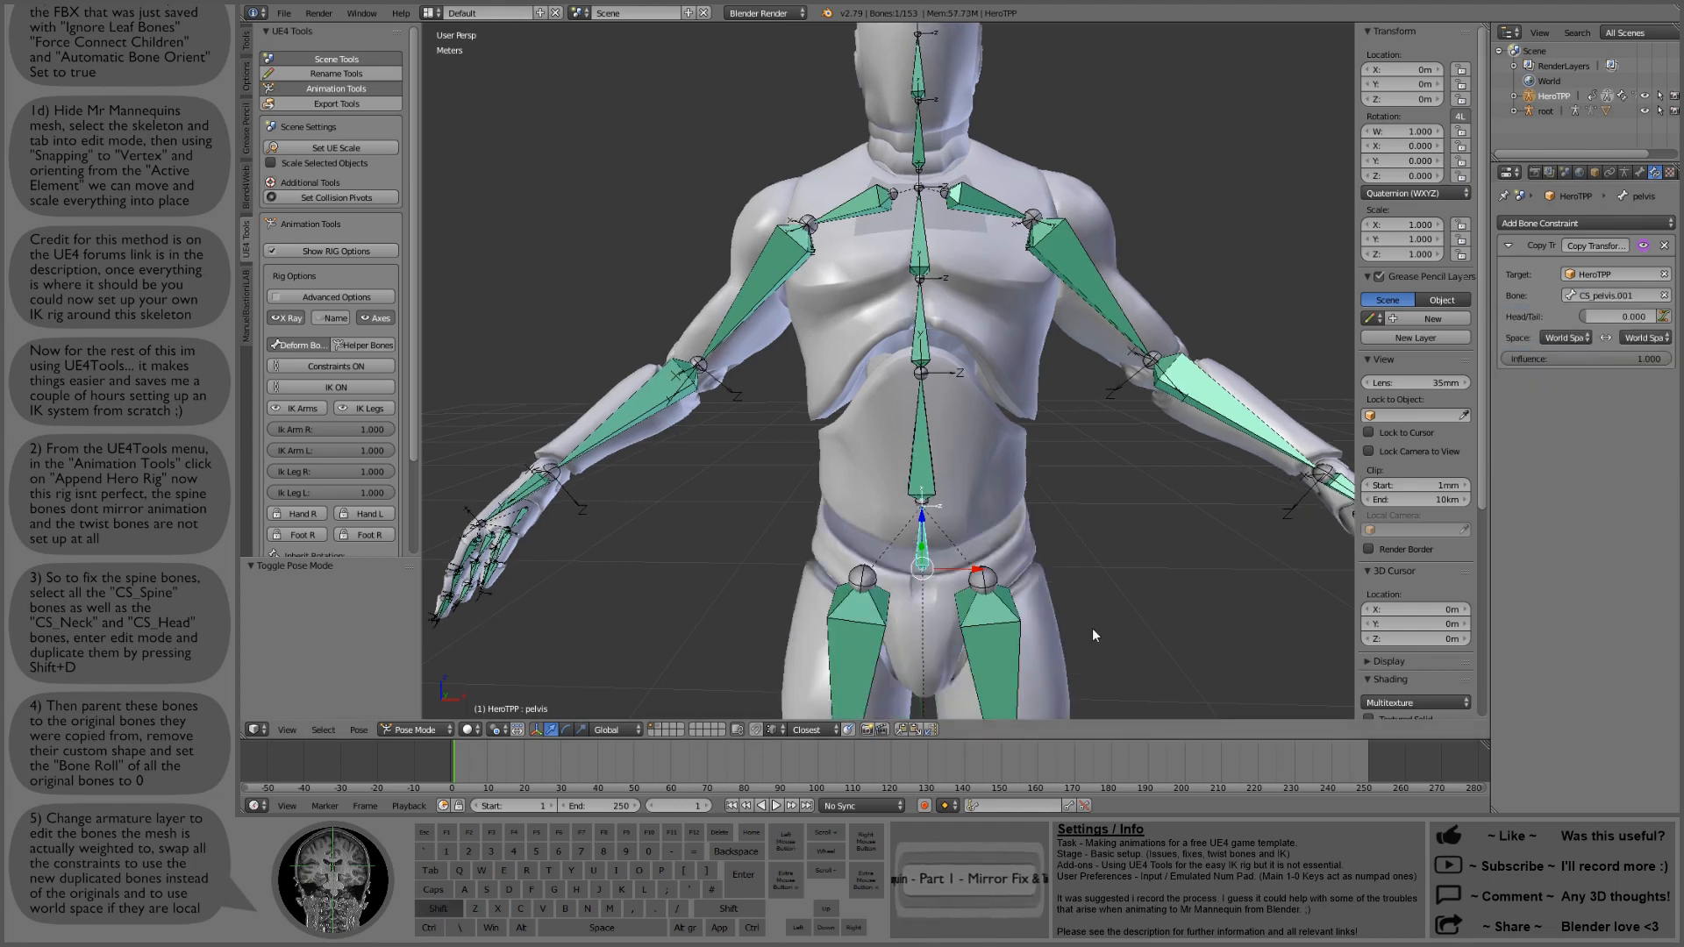
# Step: Switch the armature's visible layer from the deform bones back to the control bones with custom shapes
pyautogui.keyDown('shift'); pyautogui.moveTo(1092, 628); pyautogui.dragTo(1082, 537, button='middle'); pyautogui.keyUp('shift')
pyautogui.scroll(-3, 917, 301)
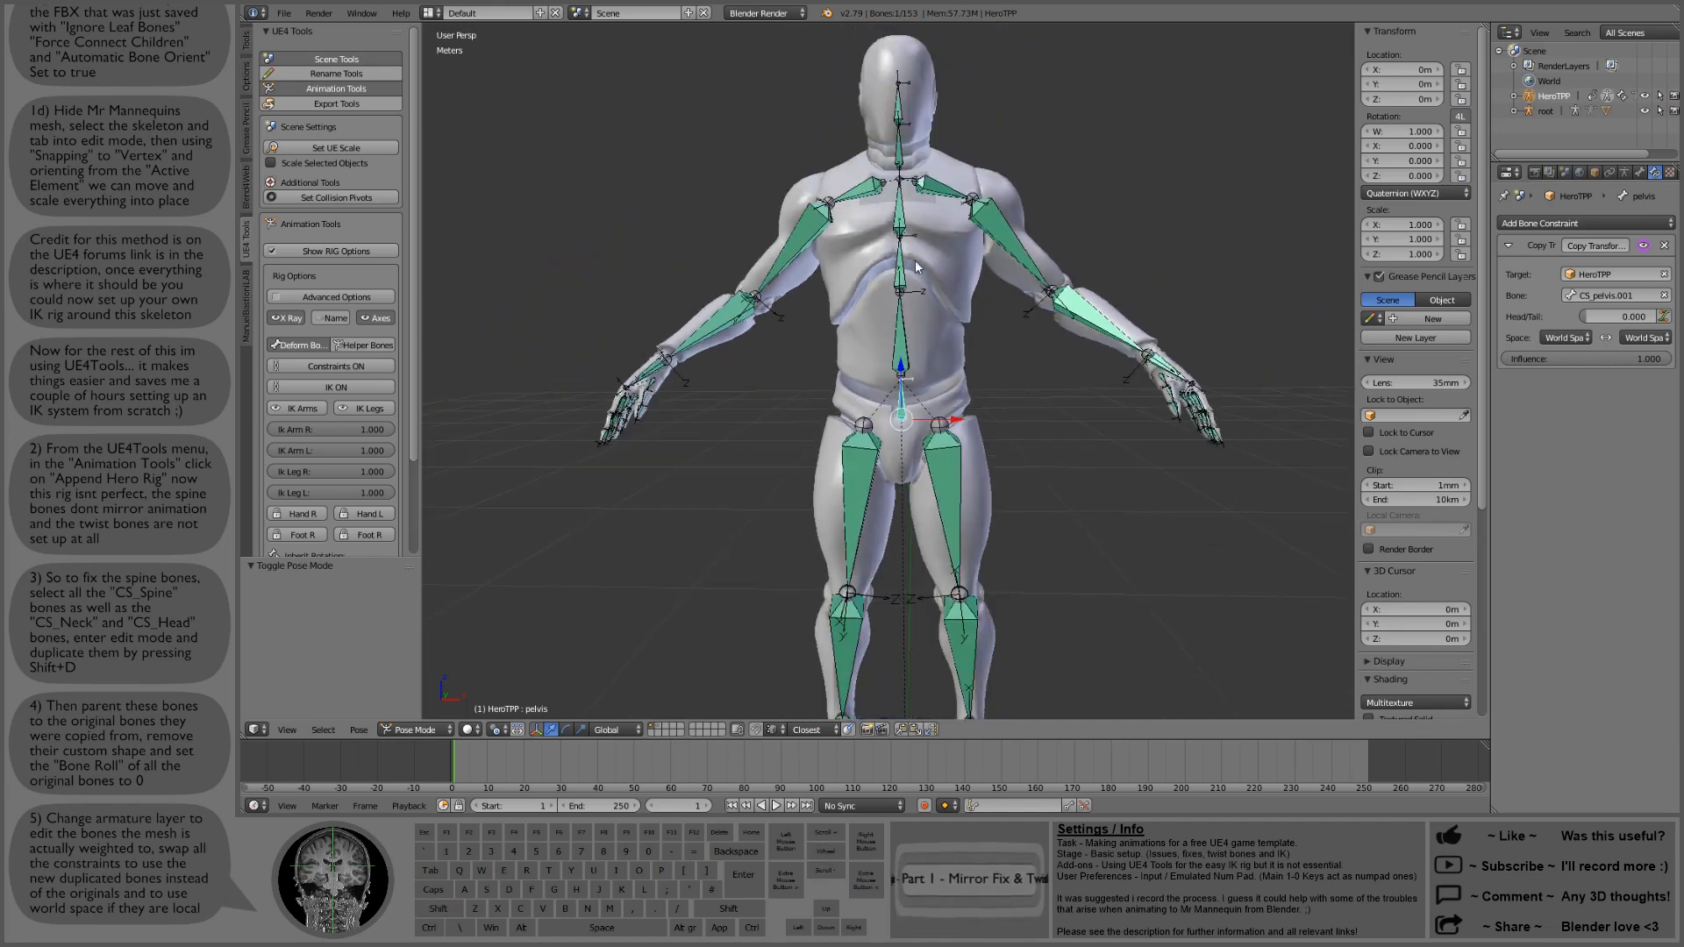
pyautogui.keyDown('shift'); pyautogui.moveTo(1034, 461); pyautogui.dragTo(1016, 424, button='middle'); pyautogui.keyUp('shift')
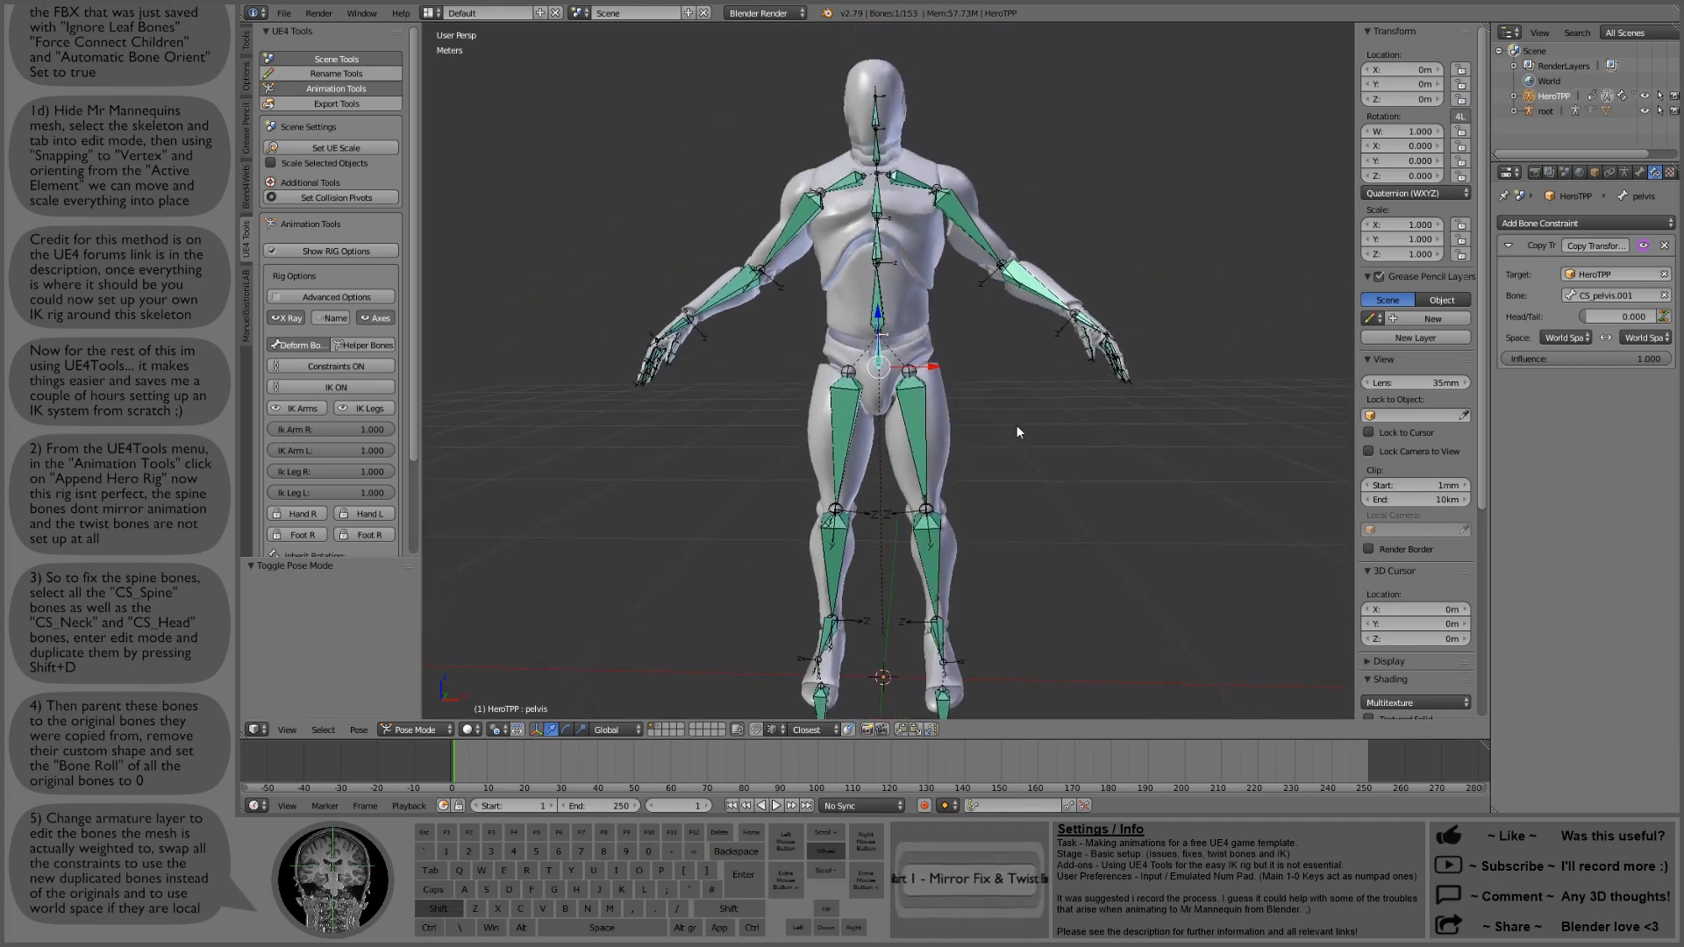
pyautogui.click(1551, 173)
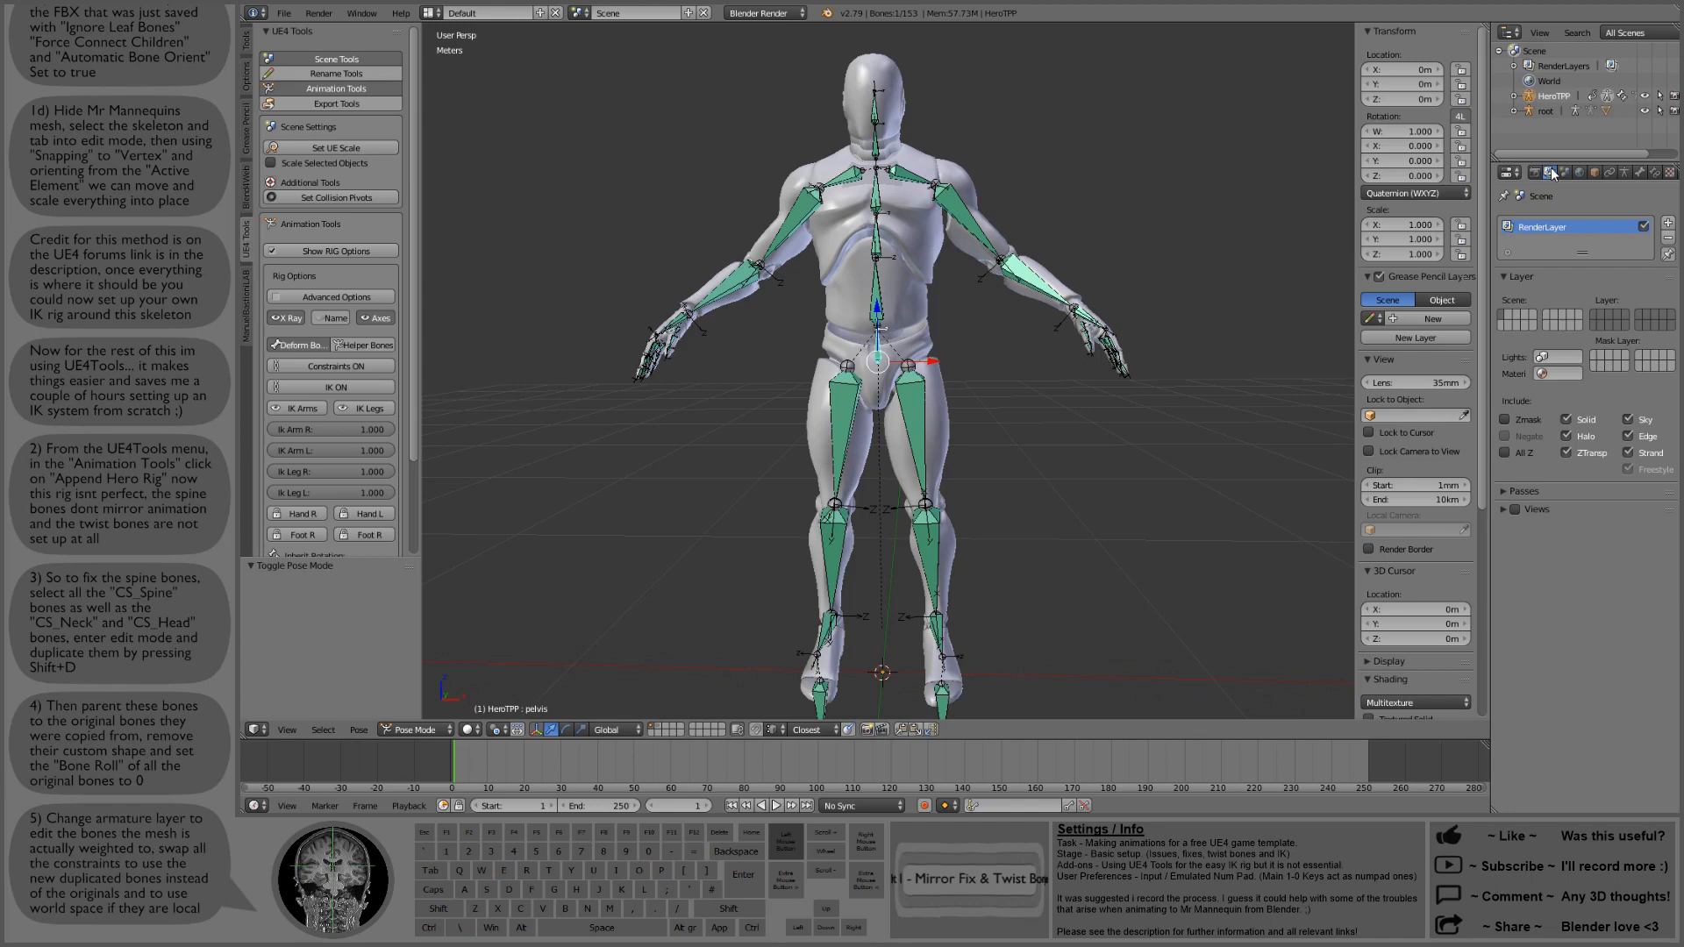
pyautogui.click(1623, 173)
pyautogui.click(1515, 304)
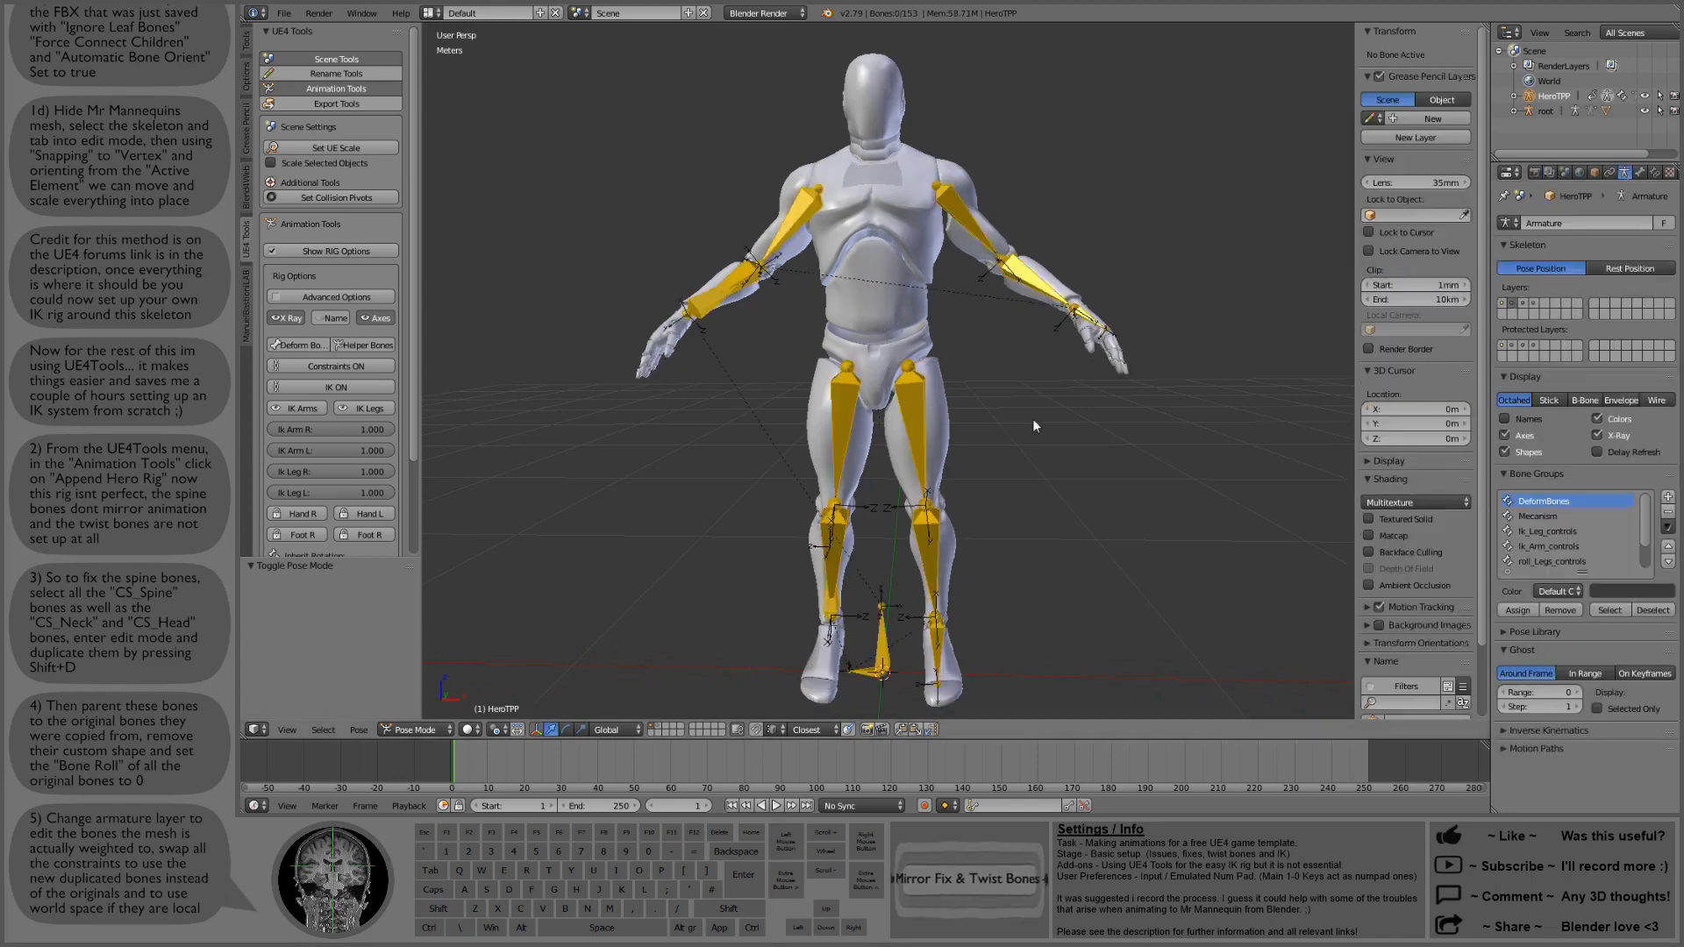
pyautogui.keyDown('shift'); pyautogui.moveTo(995, 419); pyautogui.dragTo(1007, 416, button='middle'); pyautogui.keyUp('shift')
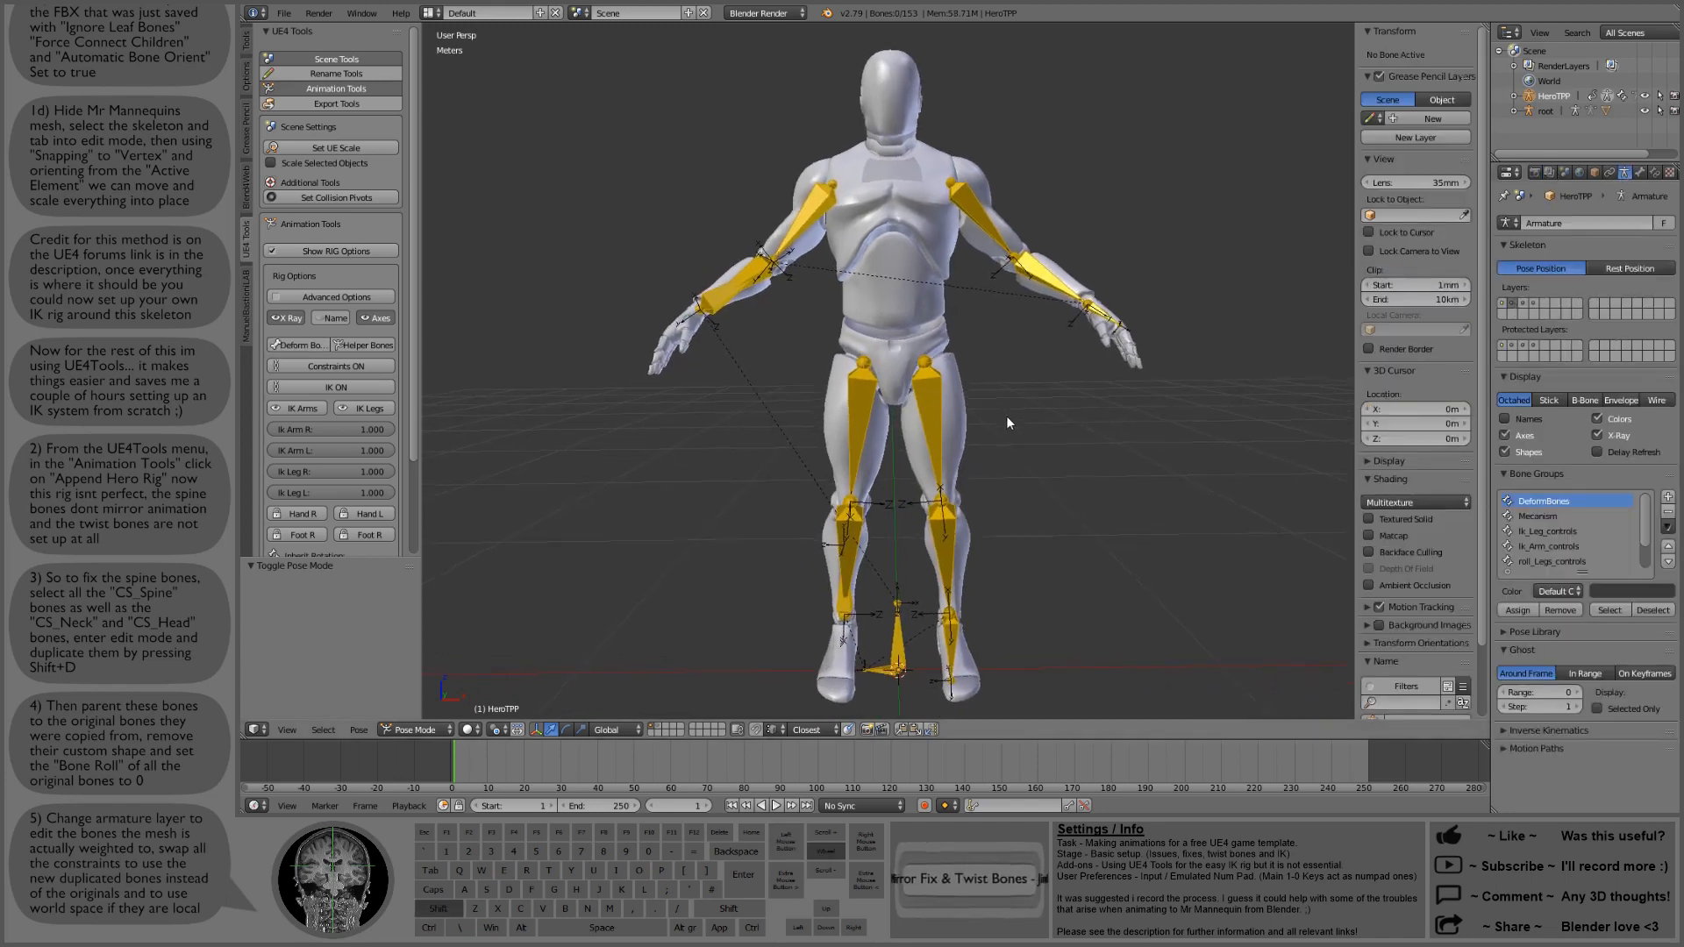
pyautogui.click(1522, 303)
# Step: Change the custom shape of the control bone CS_pelvis to spine2
pyautogui.rightClick(963, 326)
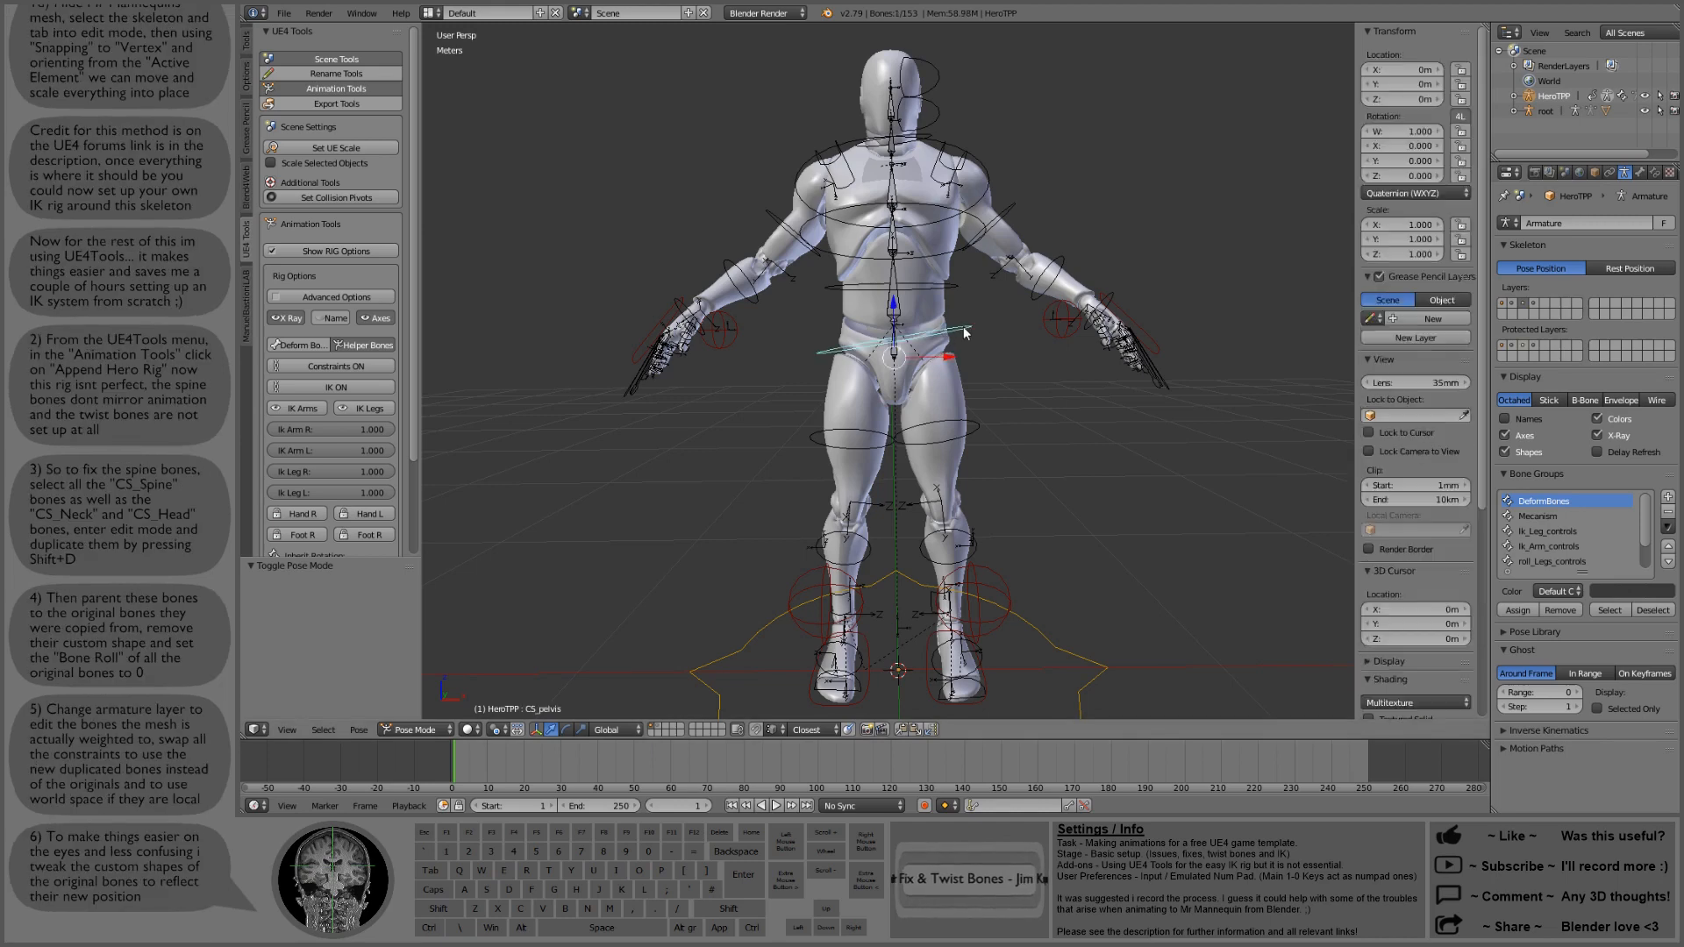
pyautogui.click(1641, 172)
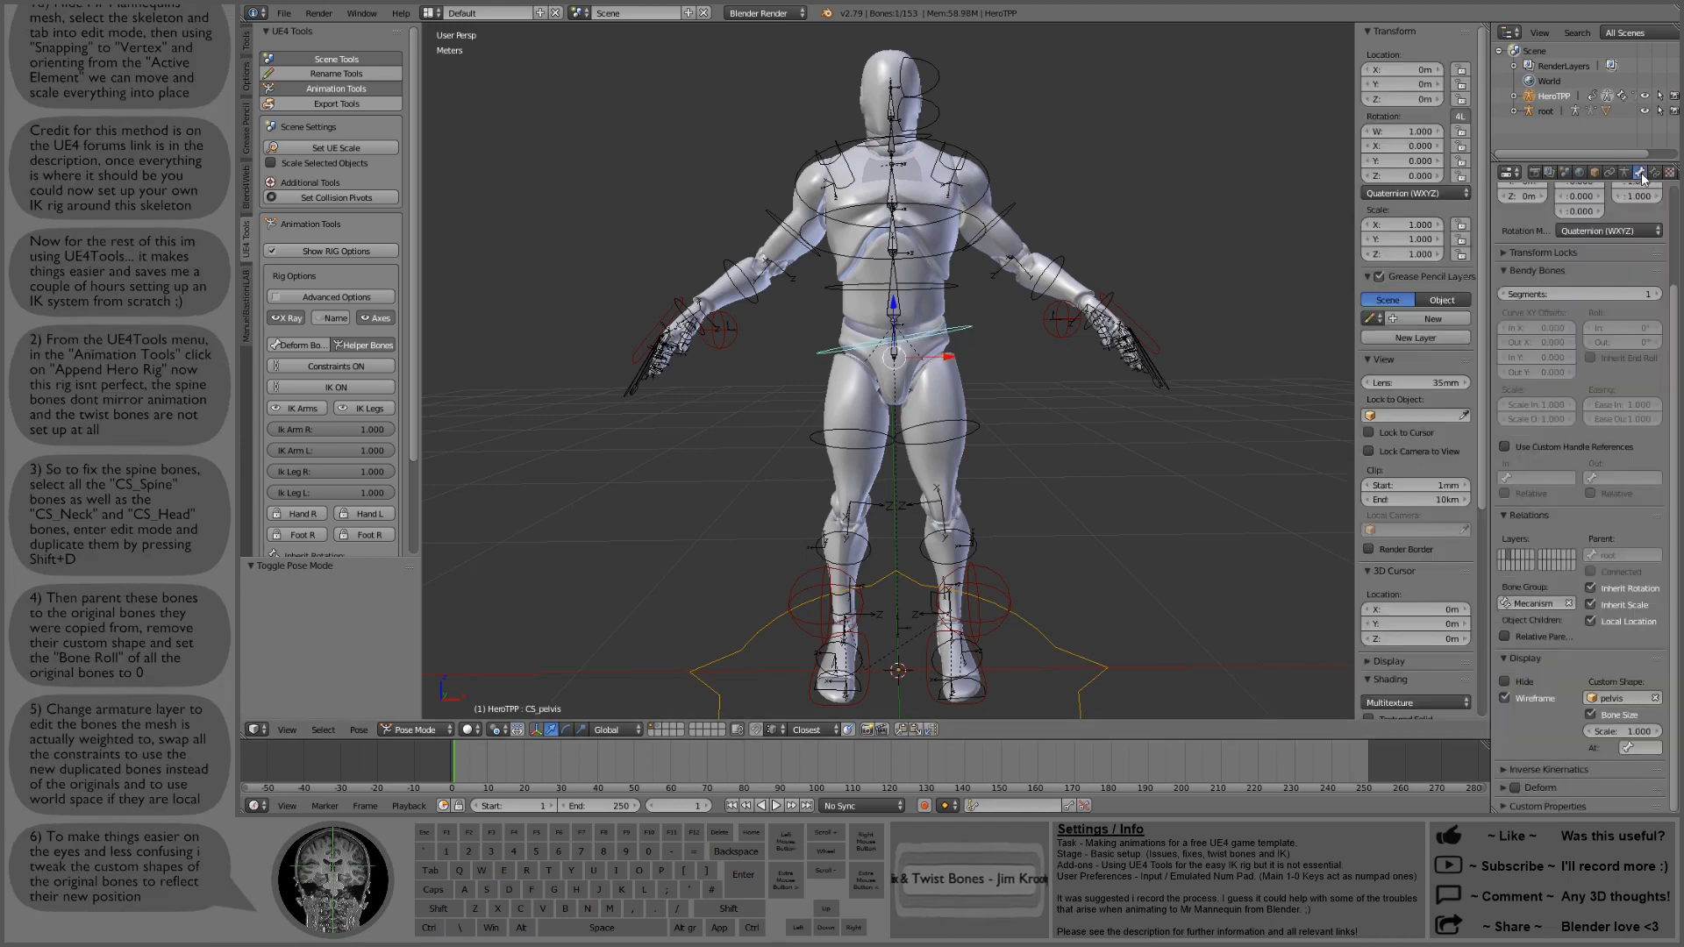
pyautogui.click(1628, 705)
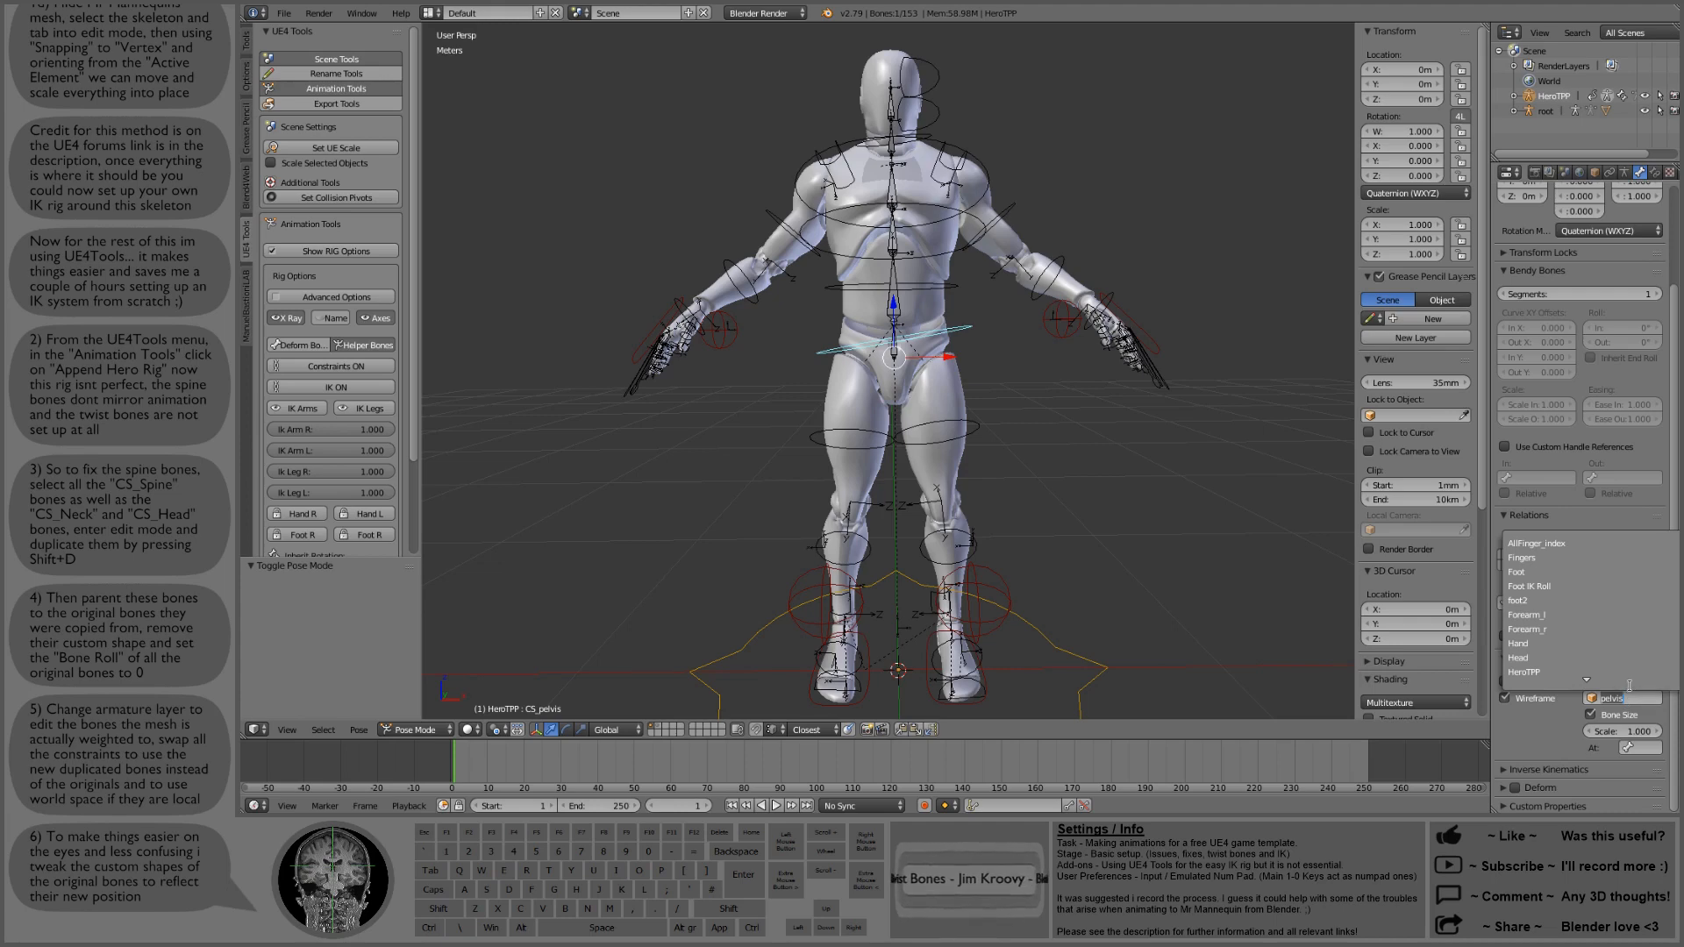
pyautogui.write('sp')
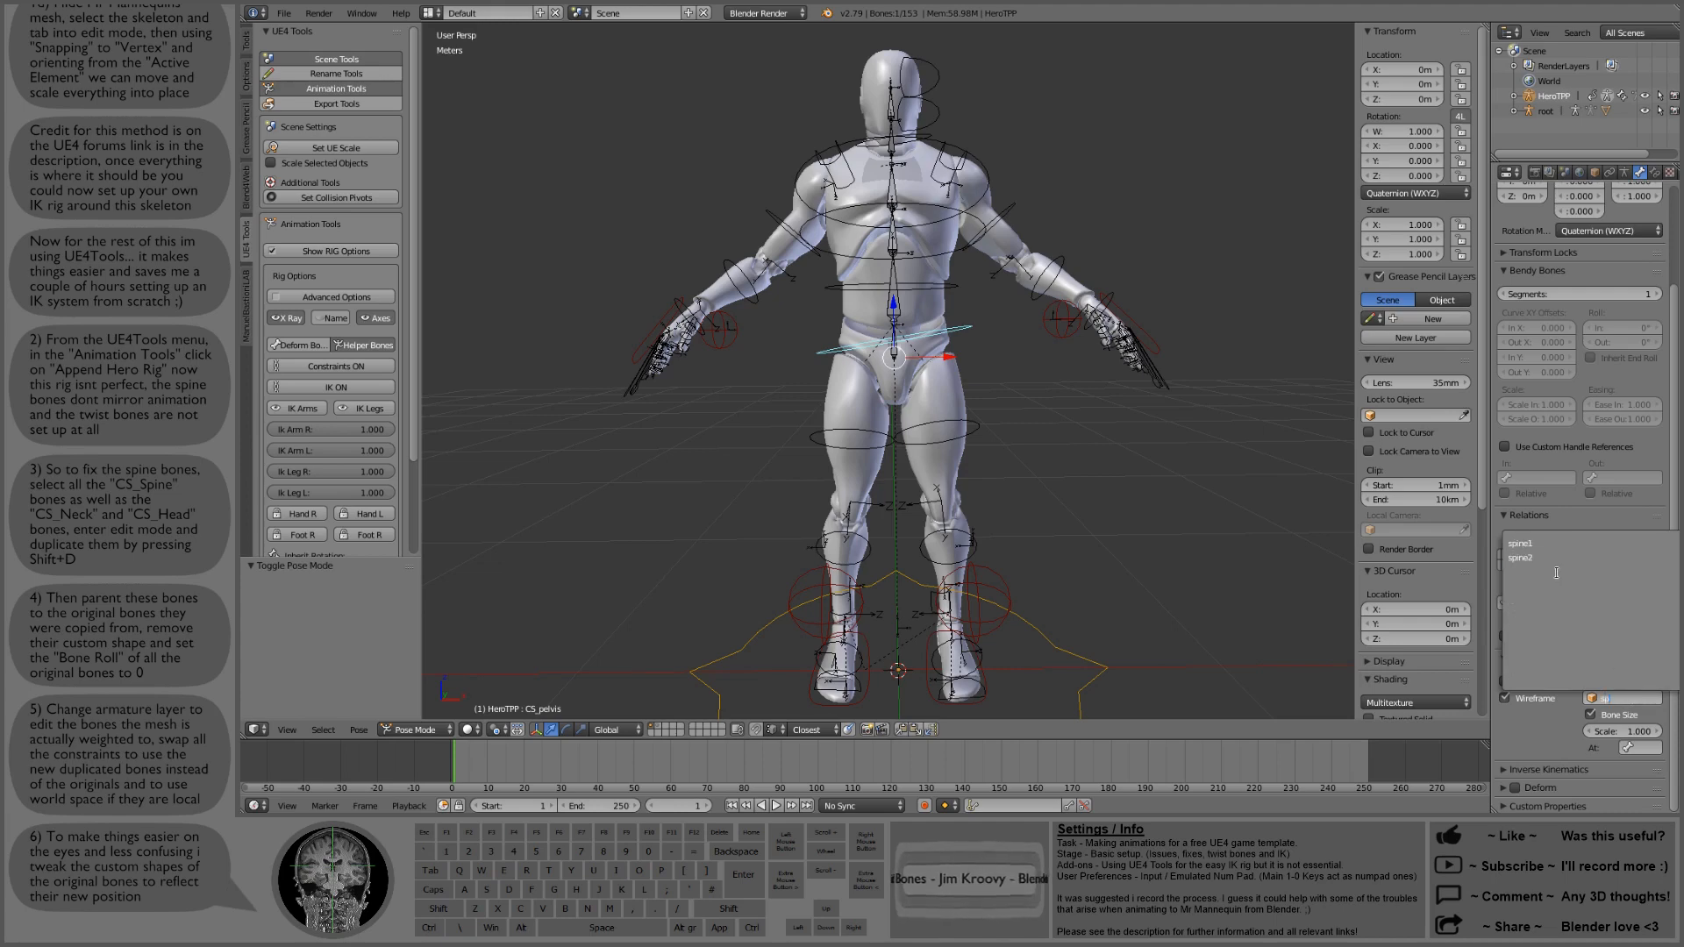
pyautogui.click(1545, 555)
# Step: Change the custom shape of the control bone CS_spine_01 to spine2 and set its shape scale to 0.5
pyautogui.rightClick(944, 271)
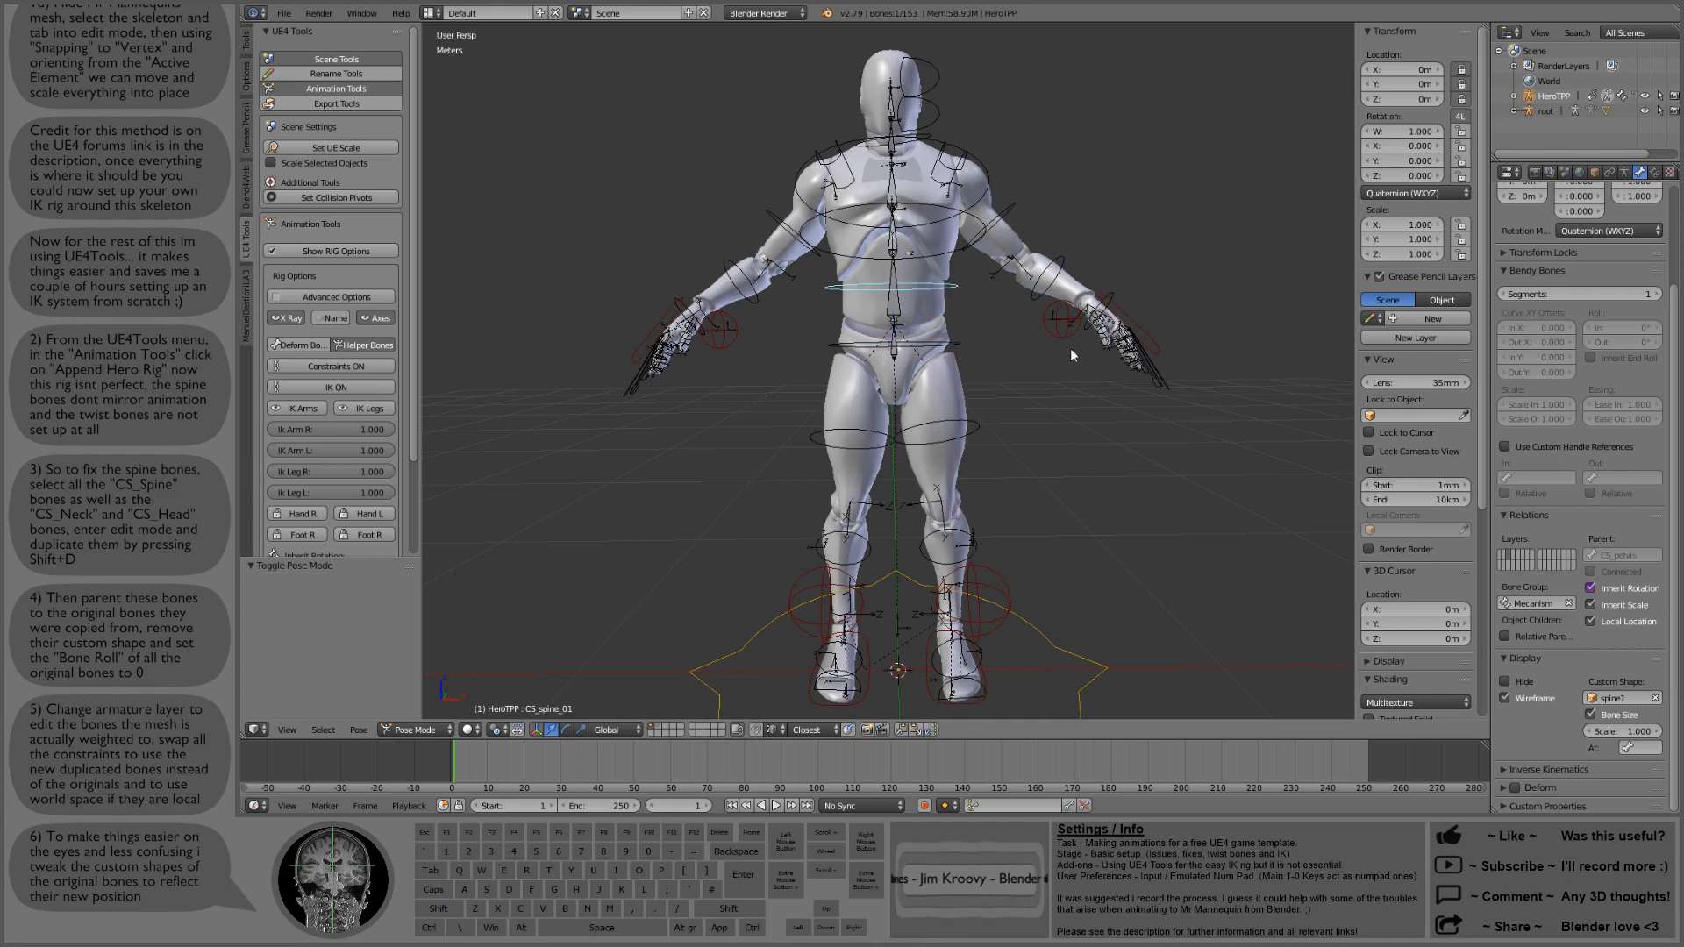
pyautogui.click(1623, 698)
pyautogui.write('sp')
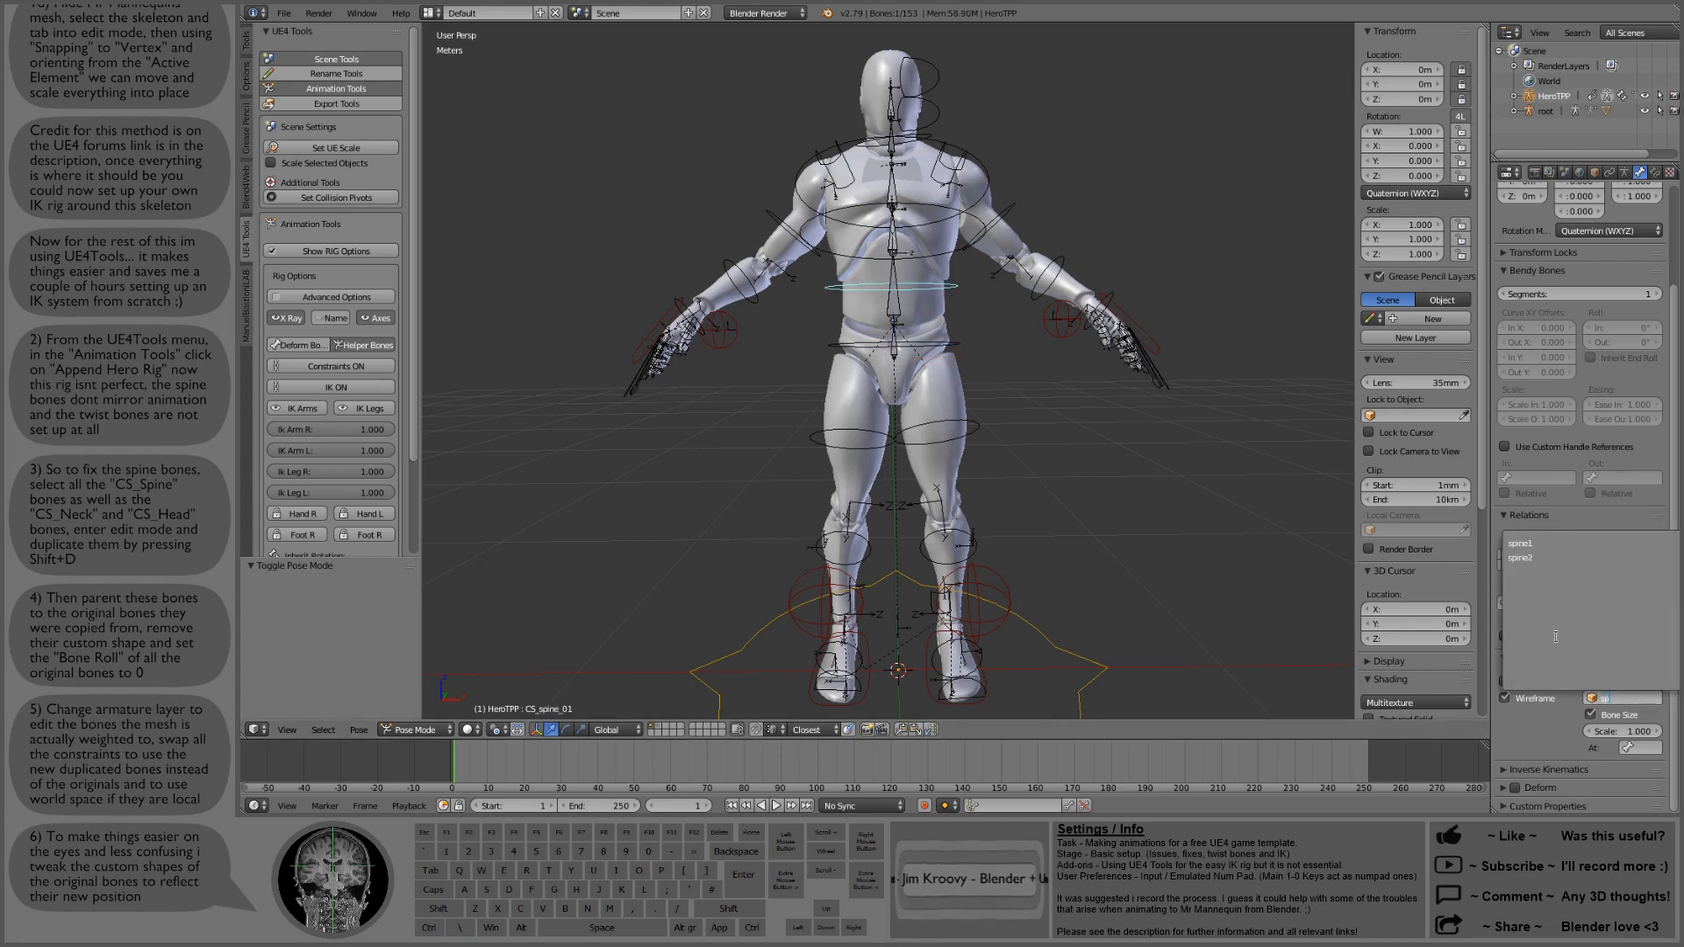
pyautogui.click(1549, 557)
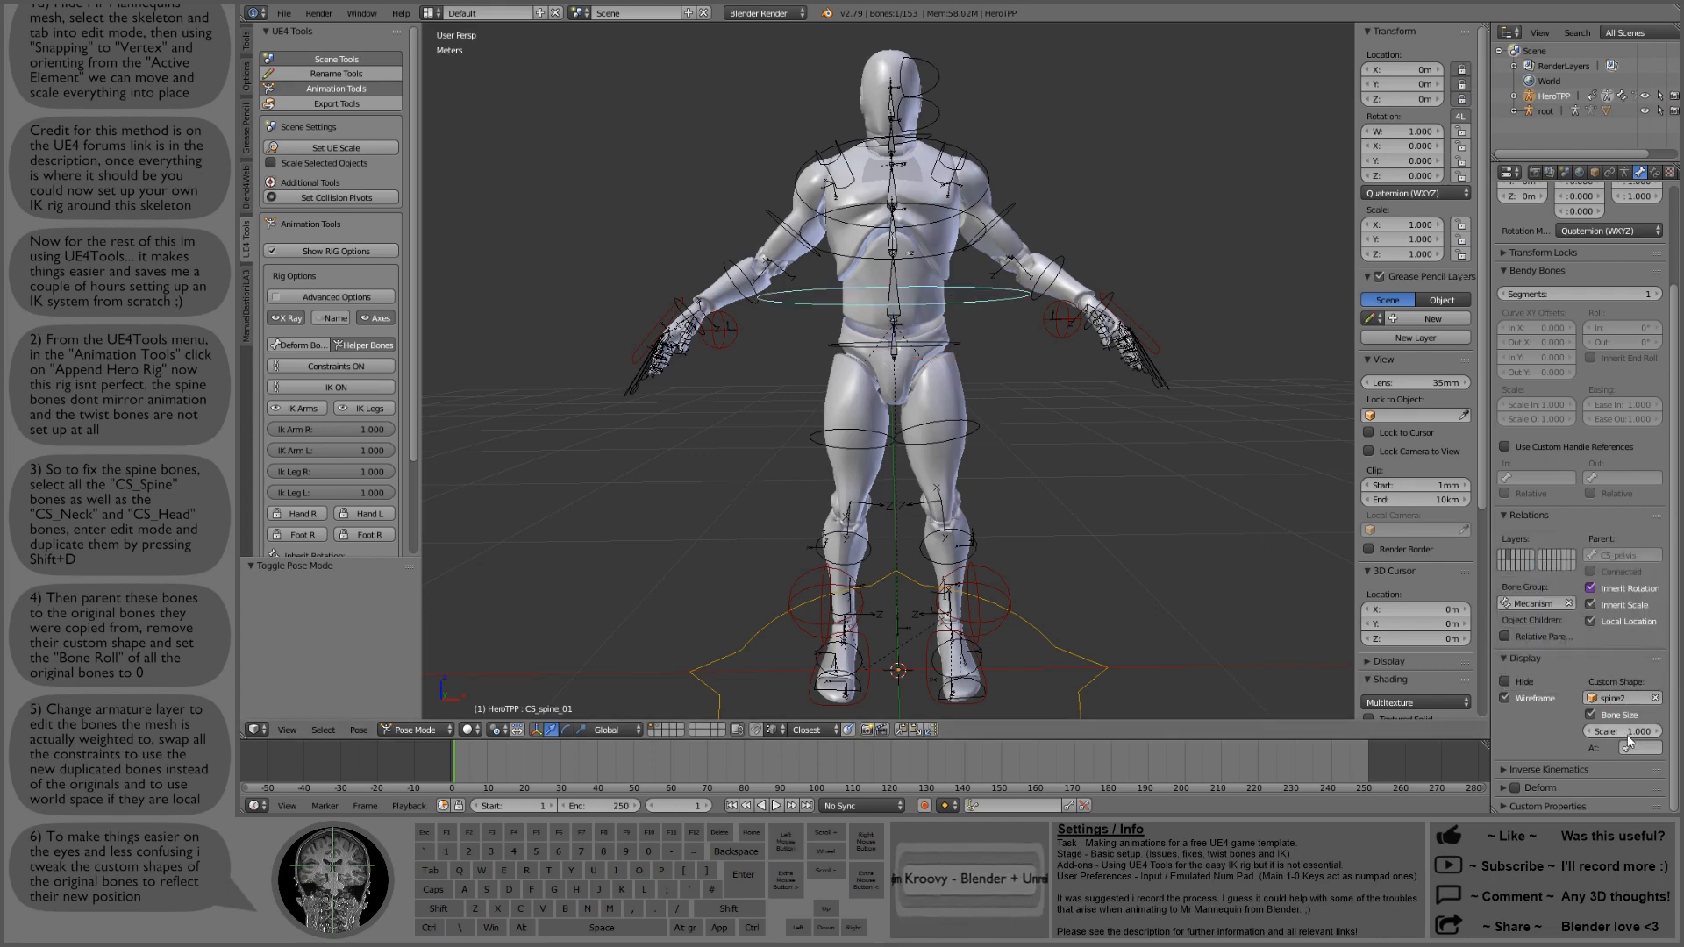
pyautogui.click(1625, 698)
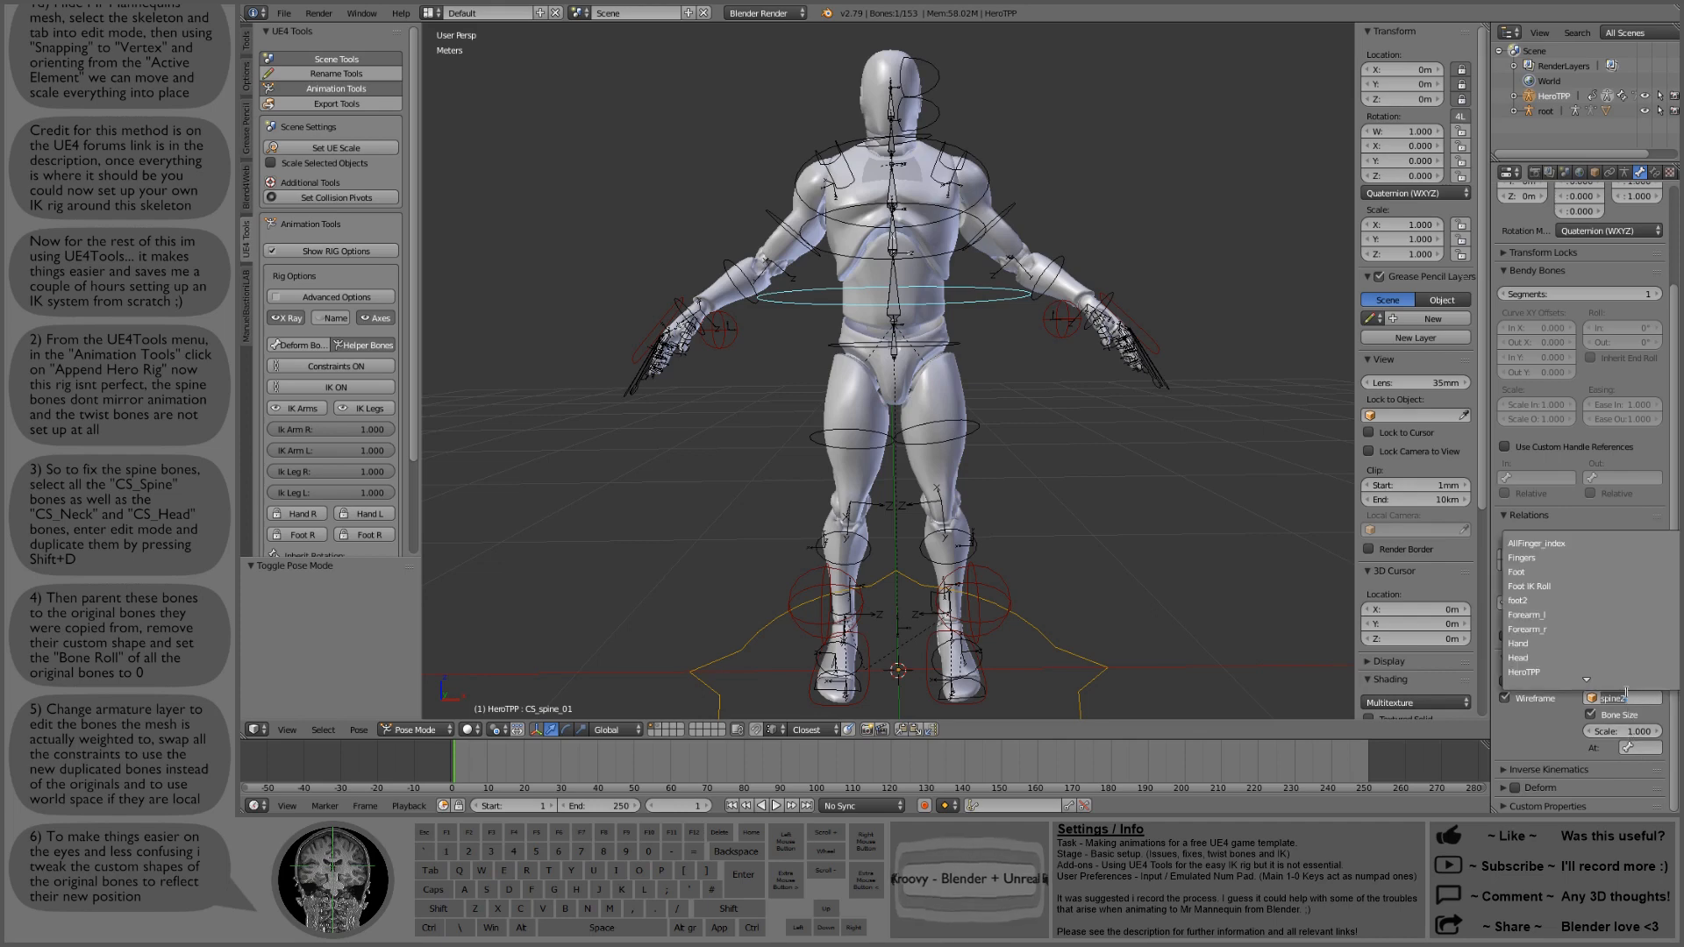
pyautogui.click(1622, 730)
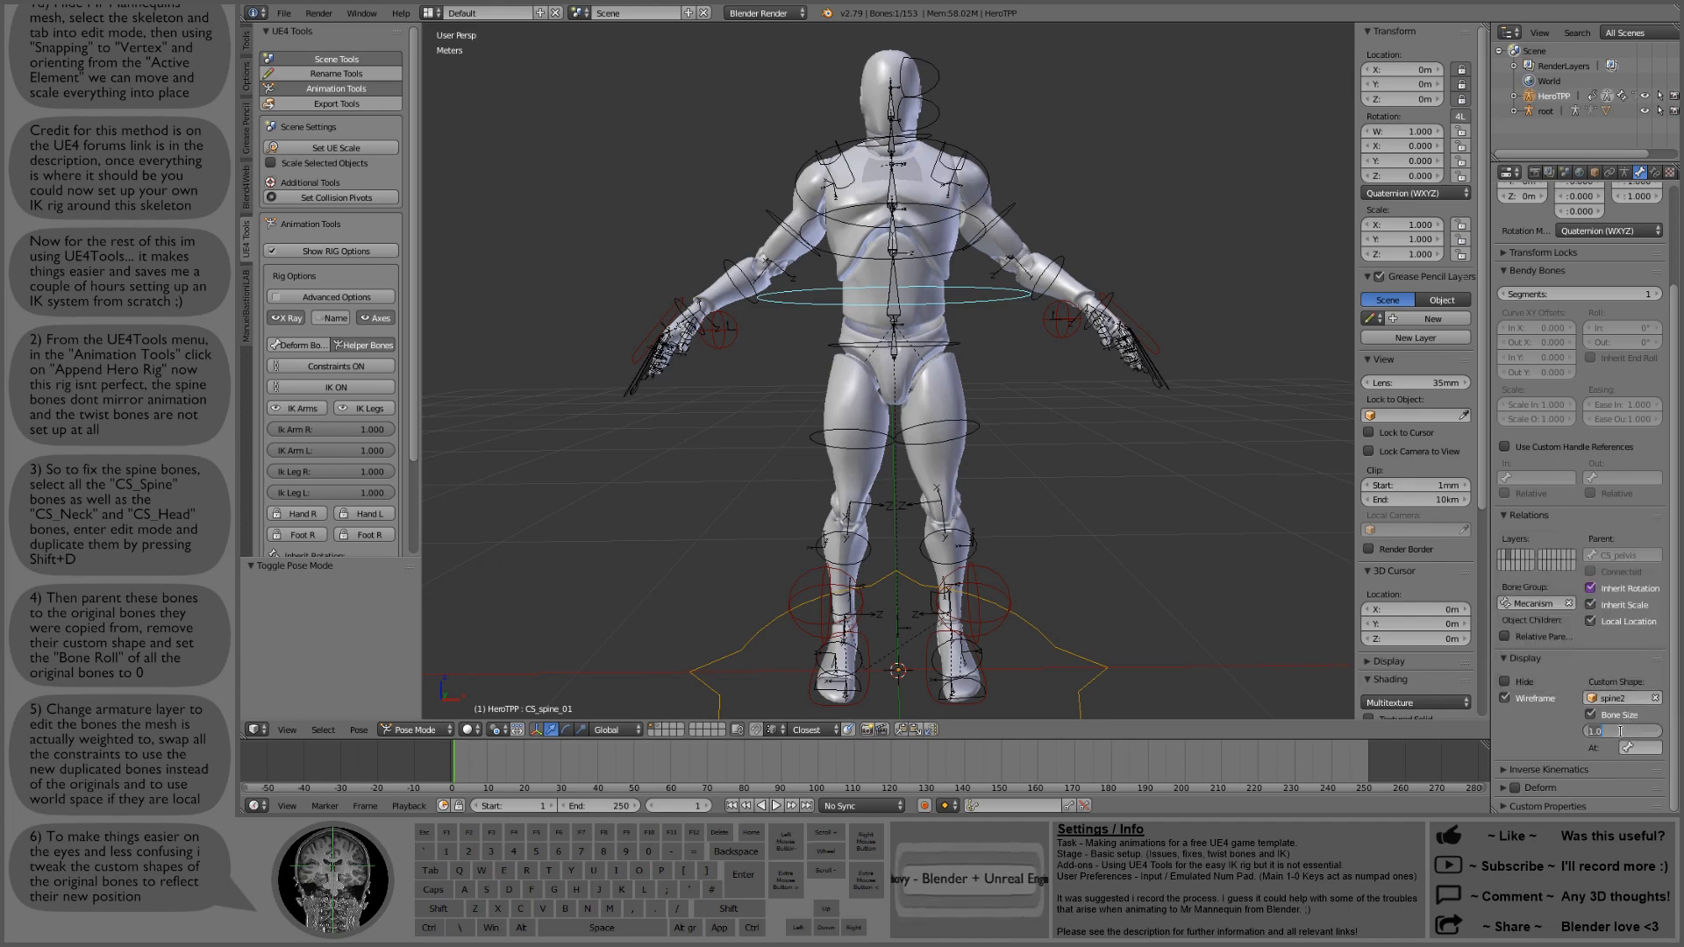
pyautogui.write('0.5')
pyautogui.press('Return')
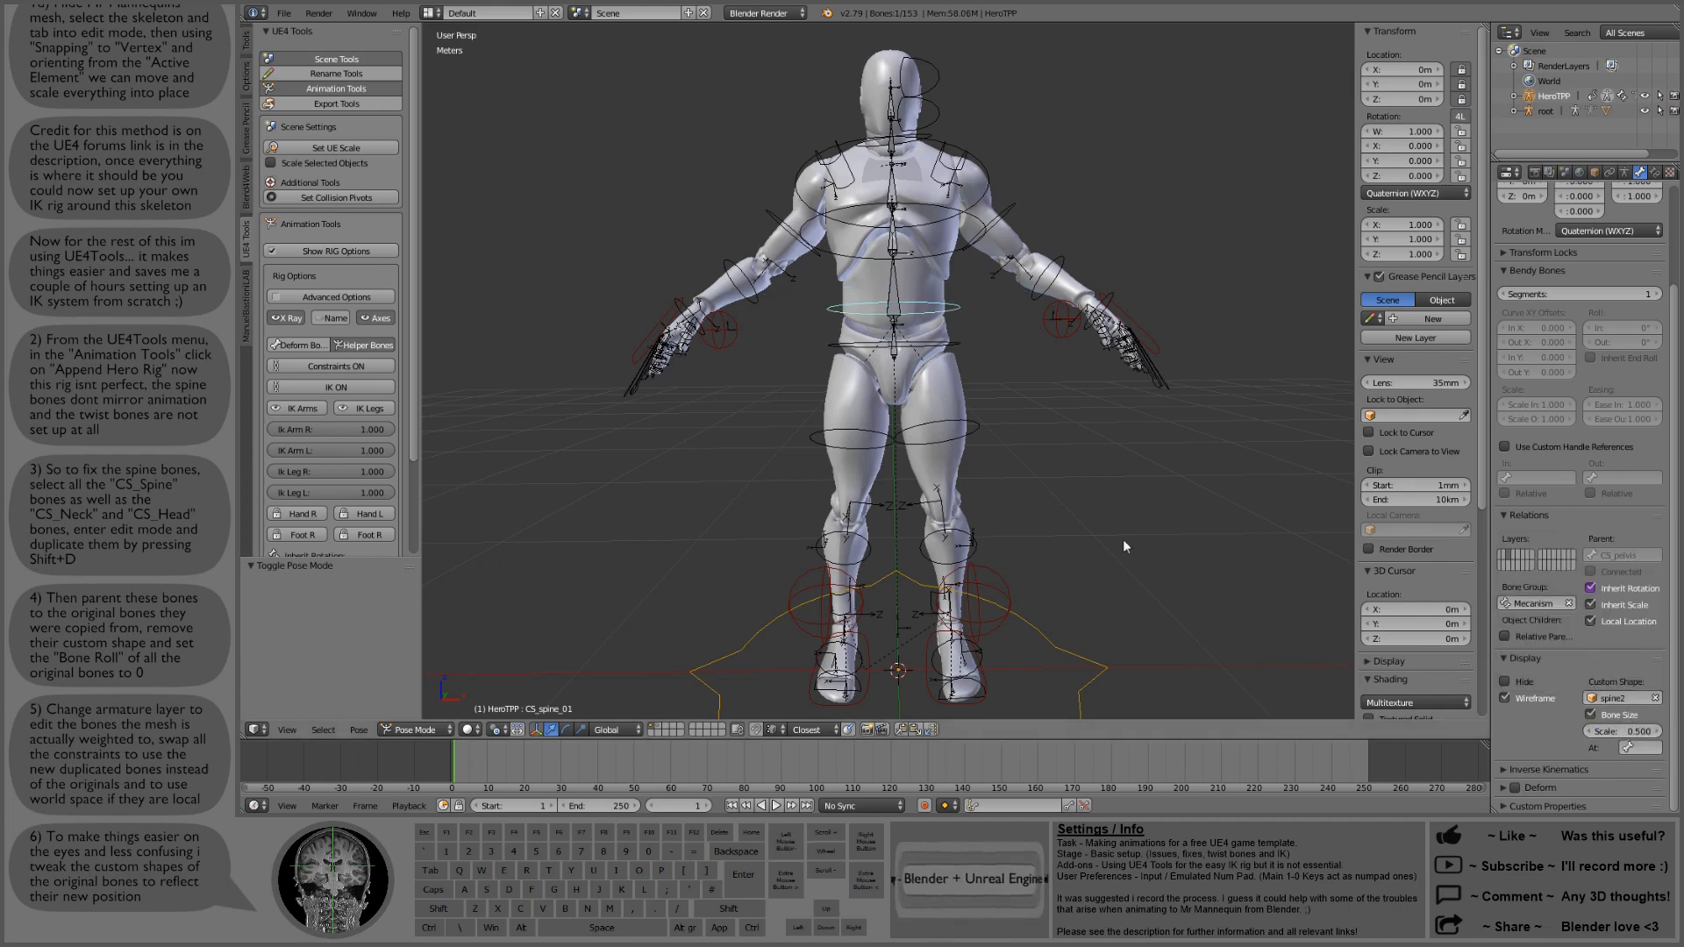
# Step: Change the custom shape of the control bone CS_spine_02 to spine2
pyautogui.rightClick(950, 252)
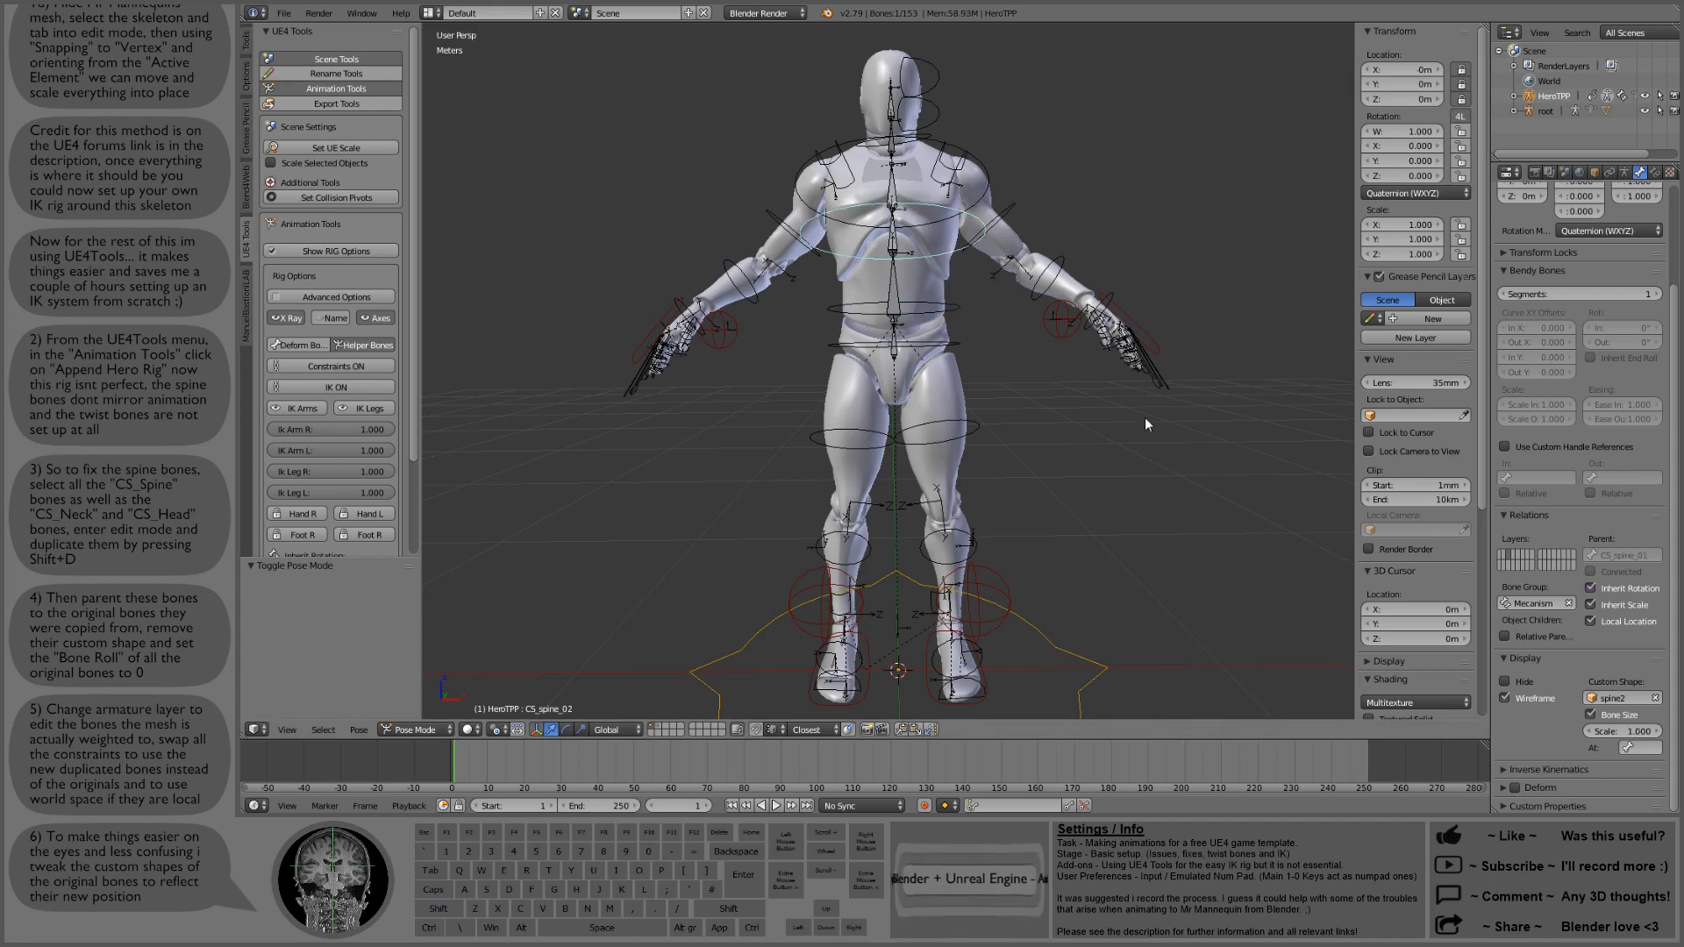
pyautogui.click(1626, 698)
pyautogui.write('sp')
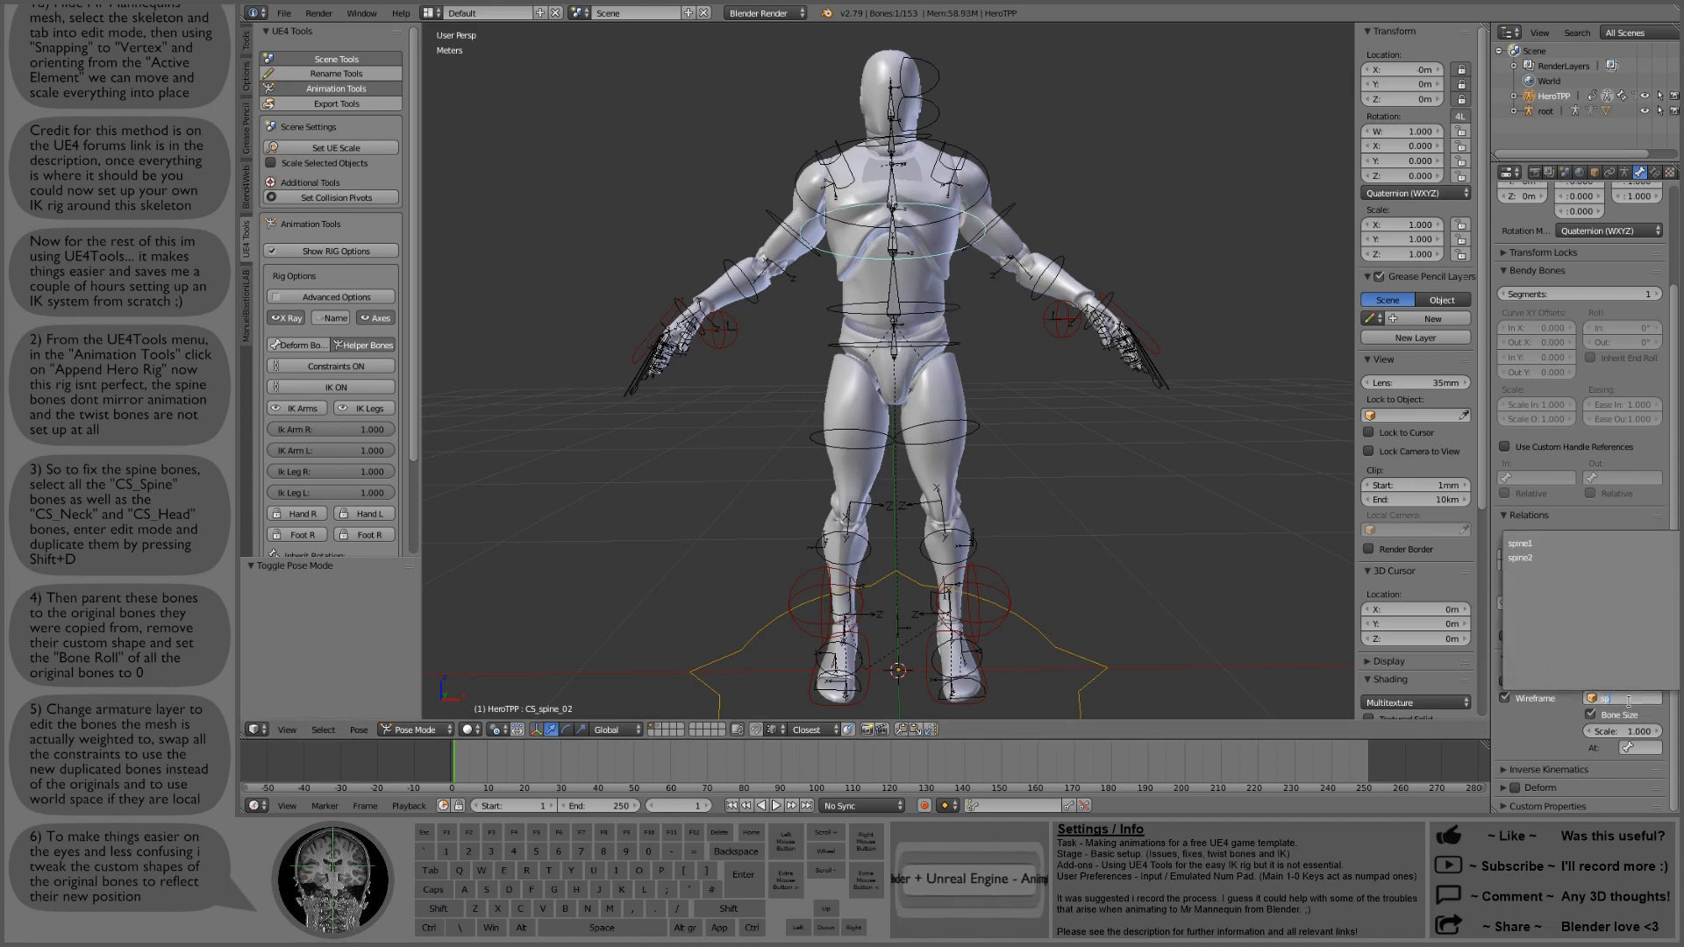
pyautogui.click(1531, 556)
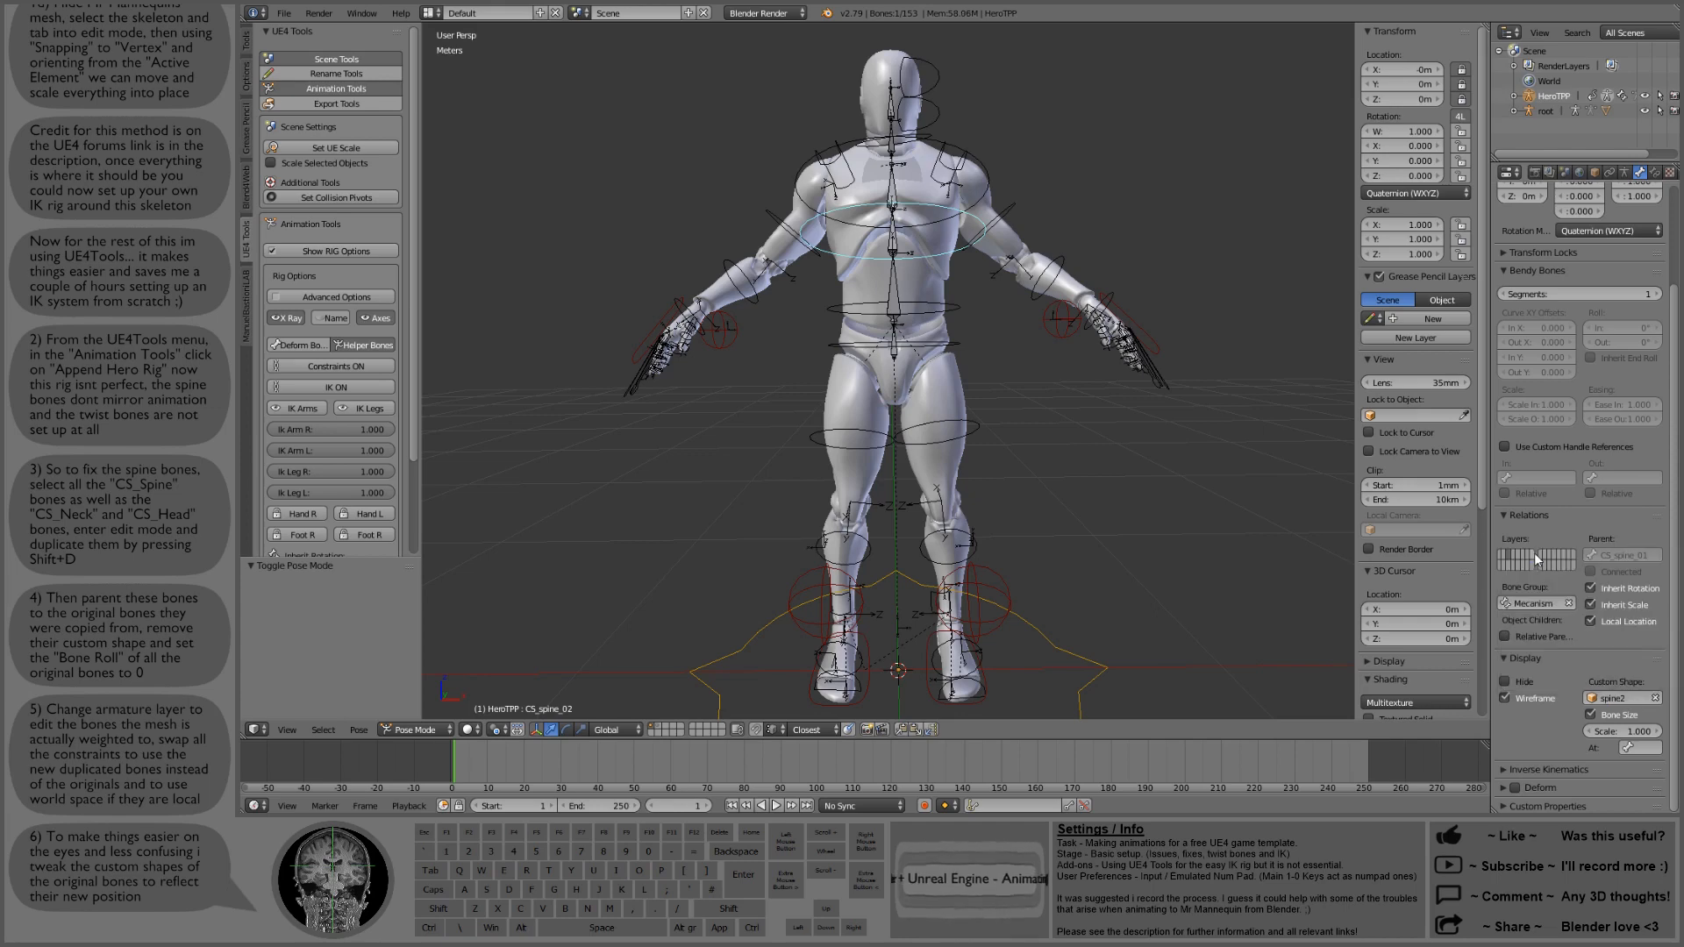
# Step: Set the custom shape scale of the control bone CS_spine_03 to 0.75, after trying 0.5
pyautogui.press('KP_Decimal')
pyautogui.rightClick(1009, 401)
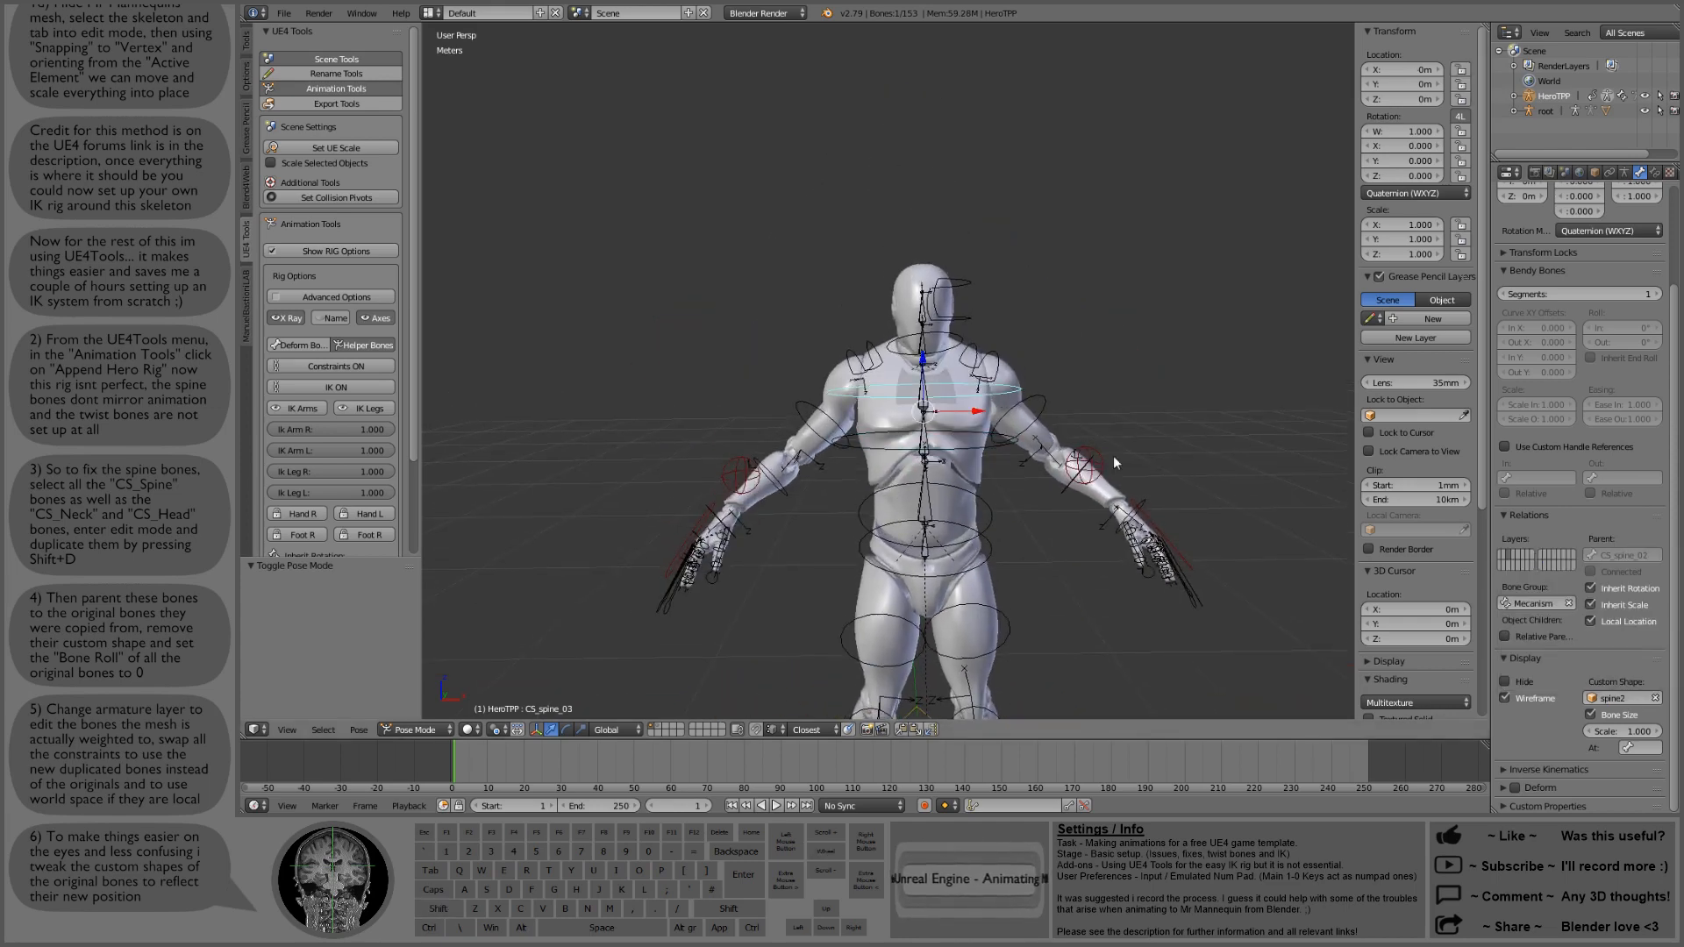
pyautogui.click(1629, 732)
pyautogui.write('0')
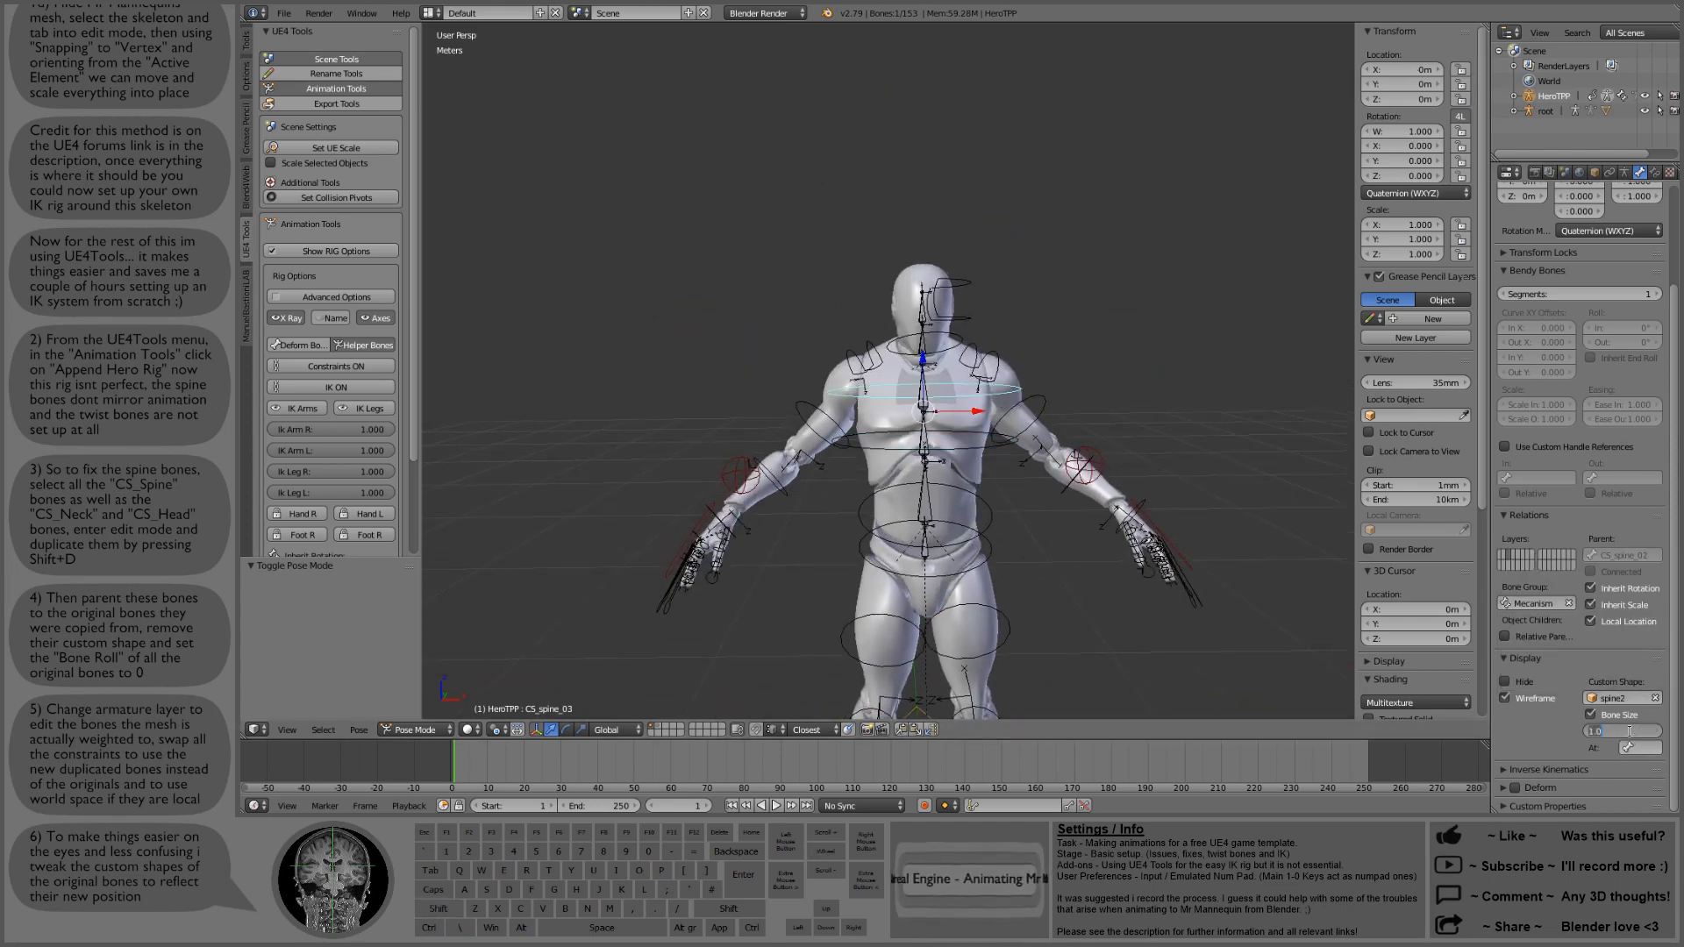
pyautogui.write('.5')
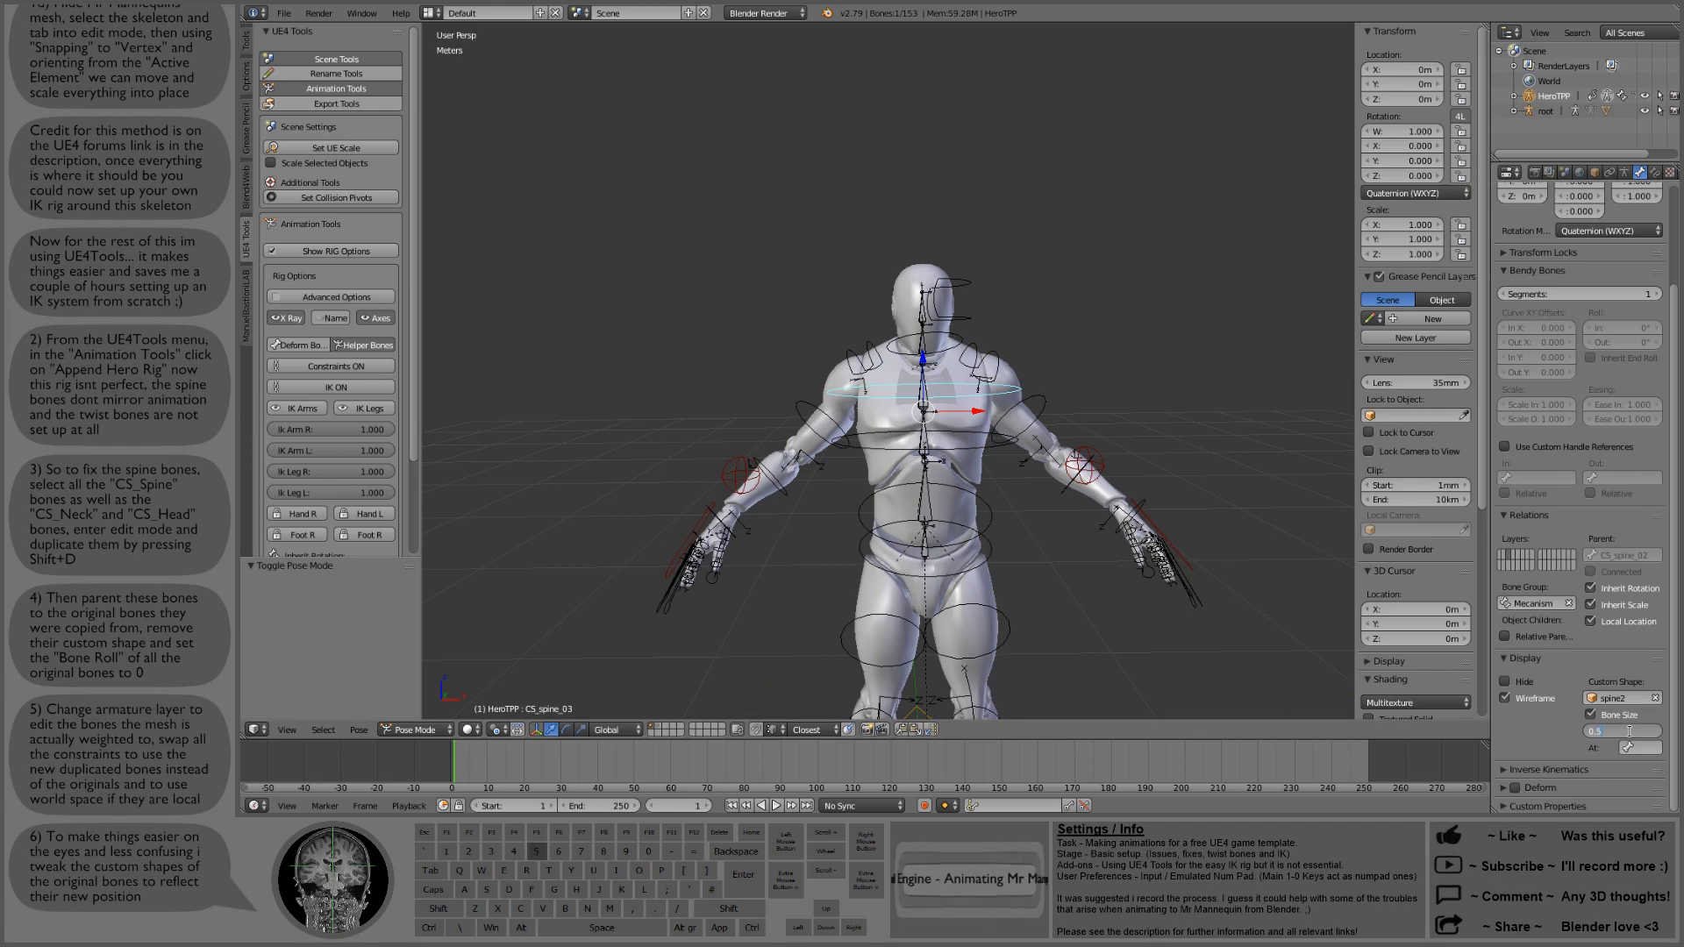
pyautogui.press('Return')
pyautogui.click(1630, 731)
pyautogui.write('0.75')
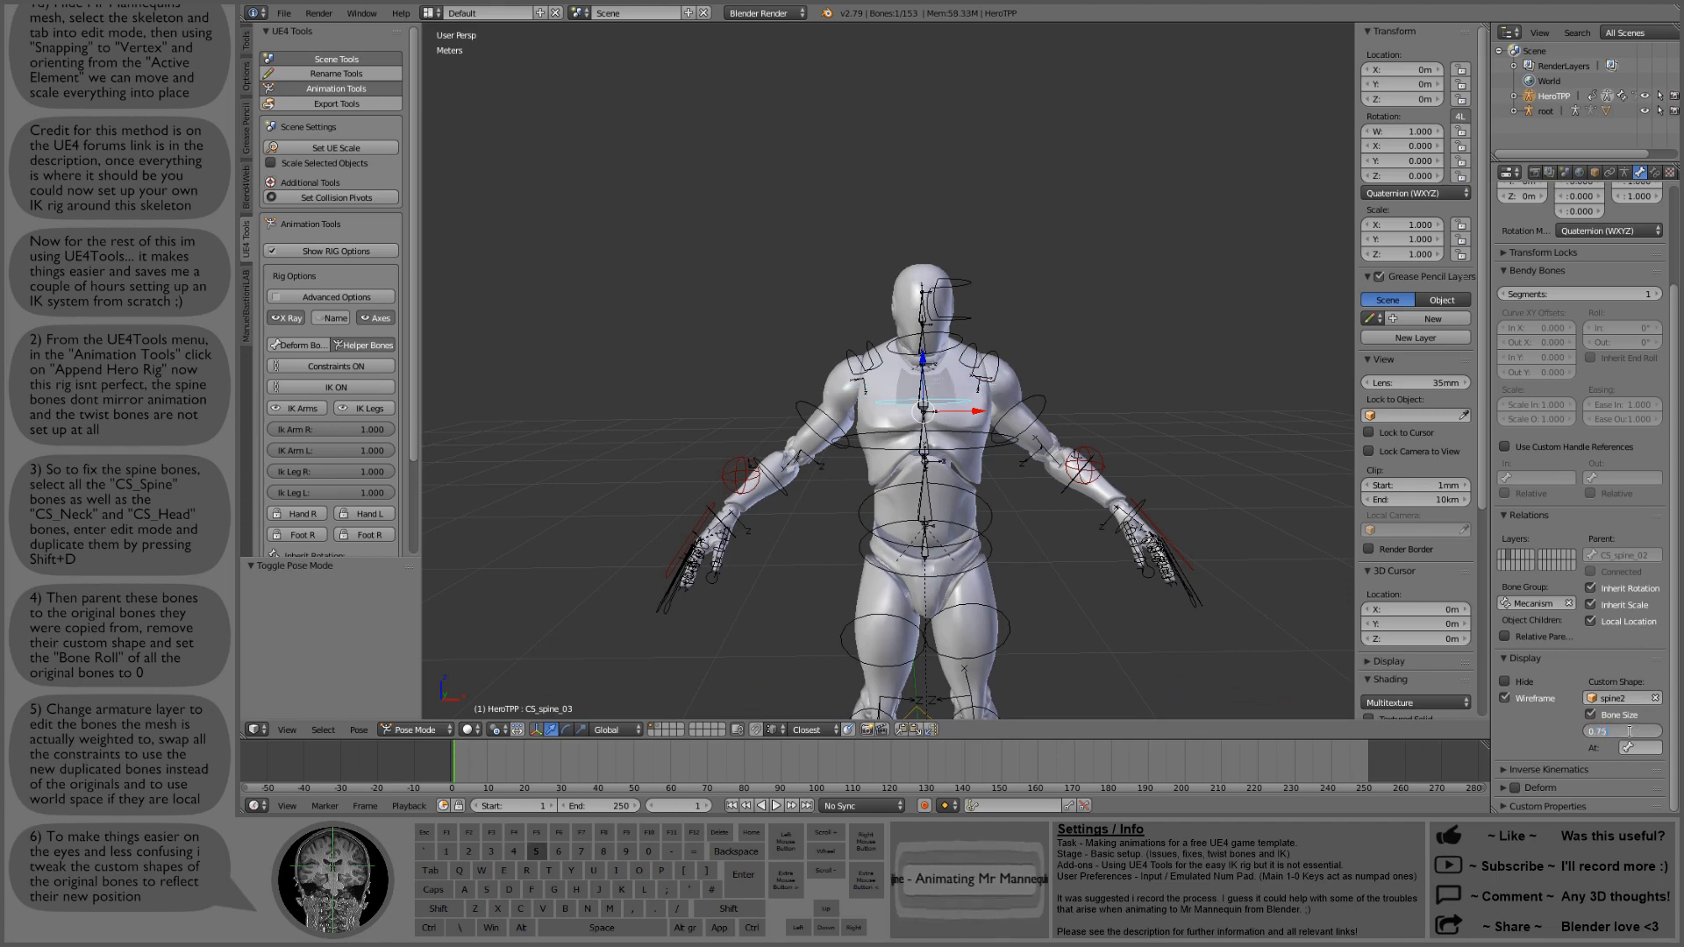
pyautogui.press('Return')
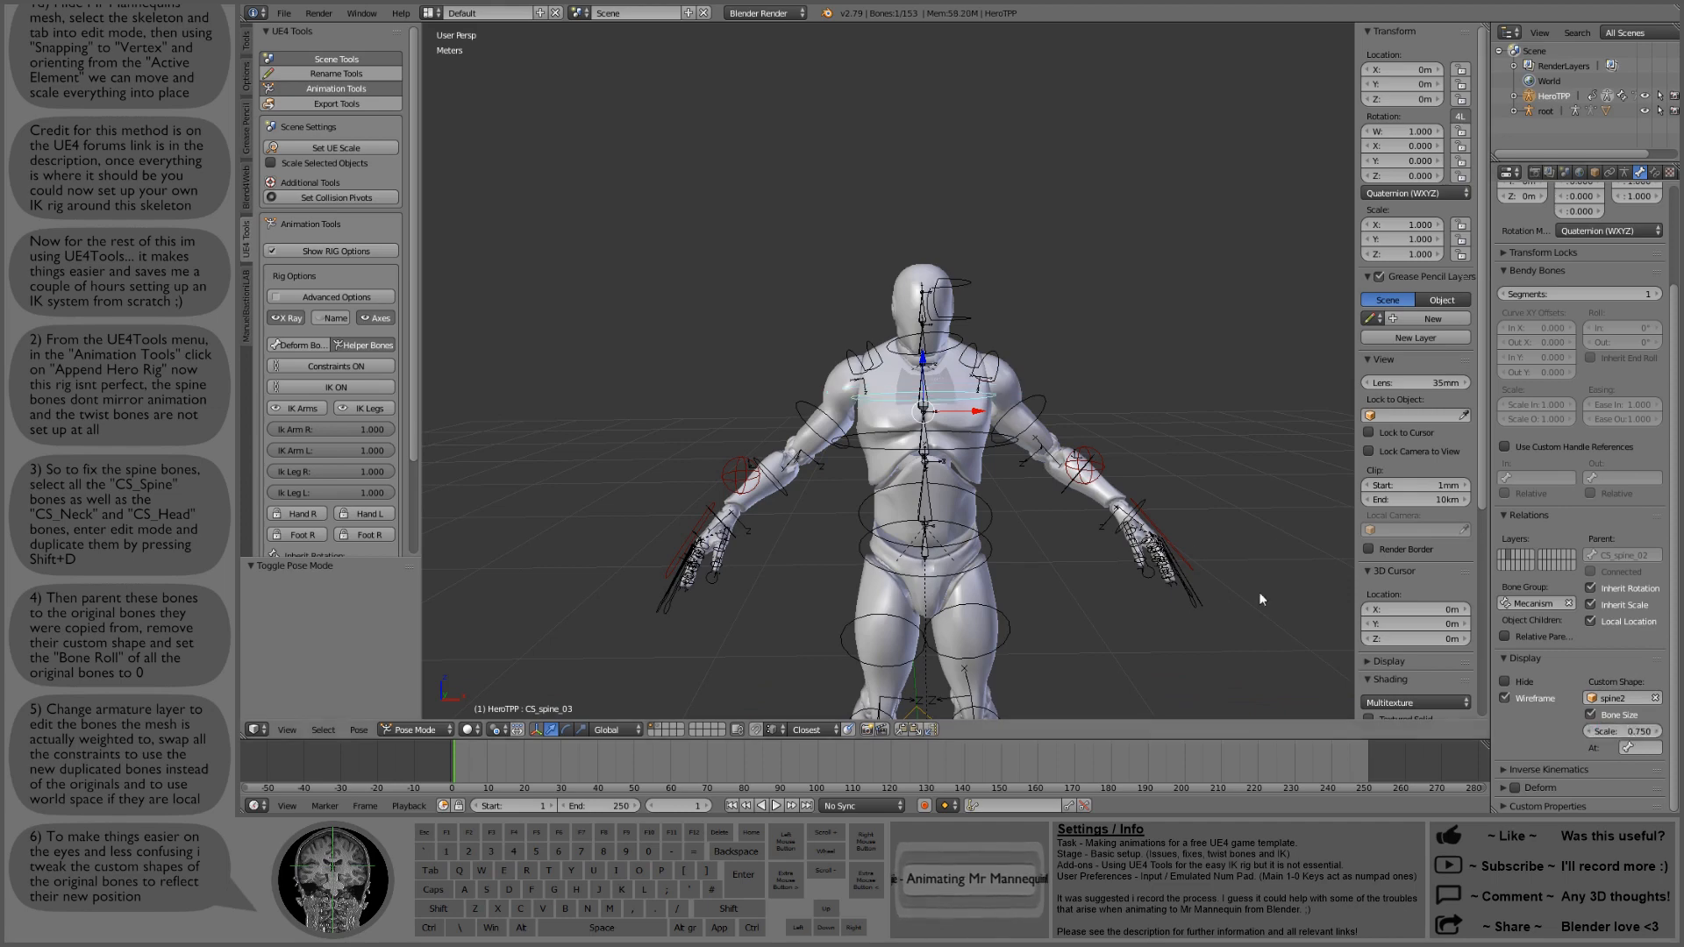
# Step: Change the custom shape of the control bone CS_neck to spine2 and set its shape scale to 0.5
pyautogui.scroll(3, 993, 445)
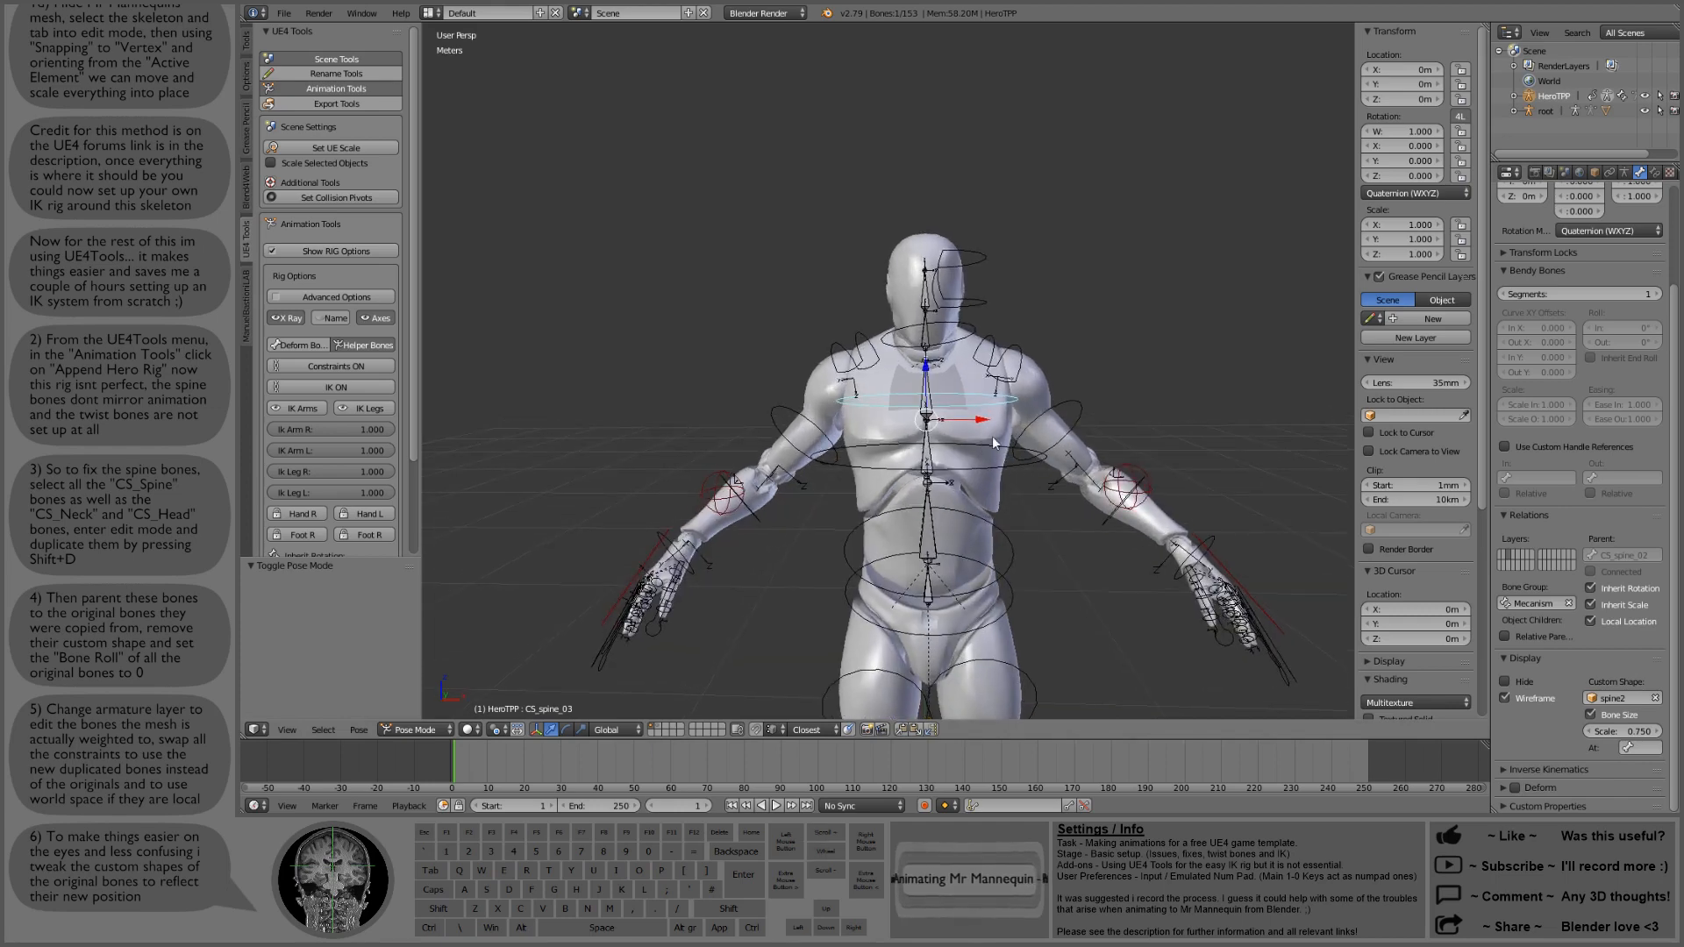
pyautogui.rightClick(971, 334)
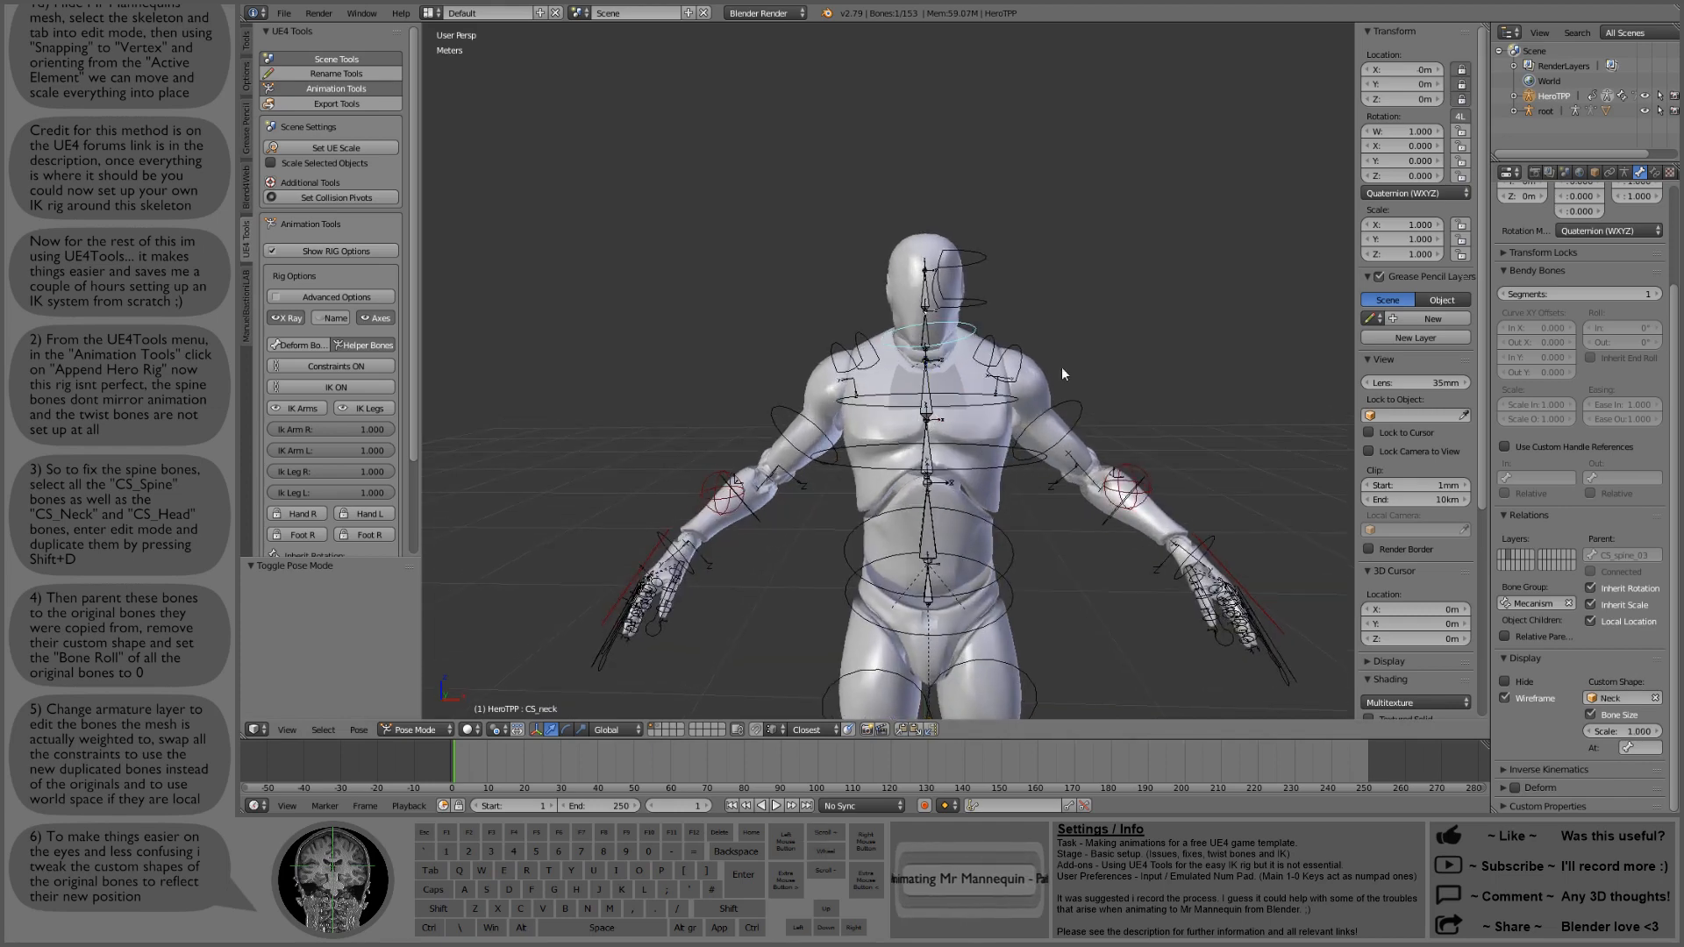
pyautogui.click(1623, 698)
pyautogui.write('sp')
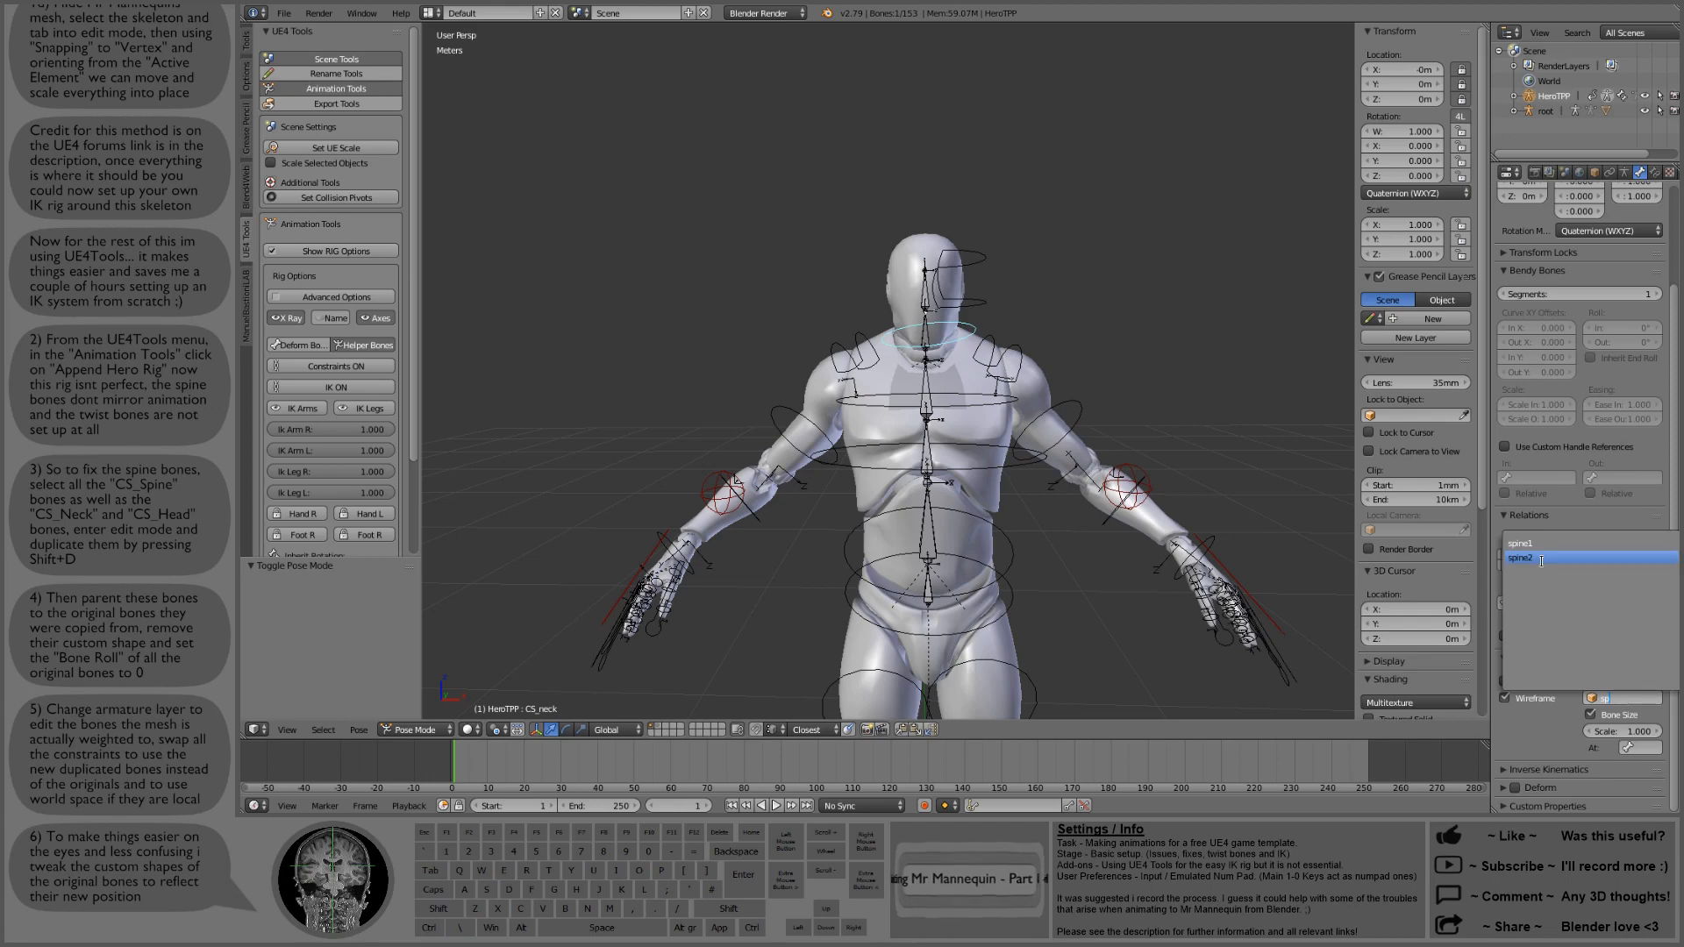
pyautogui.click(1542, 558)
pyautogui.click(1629, 728)
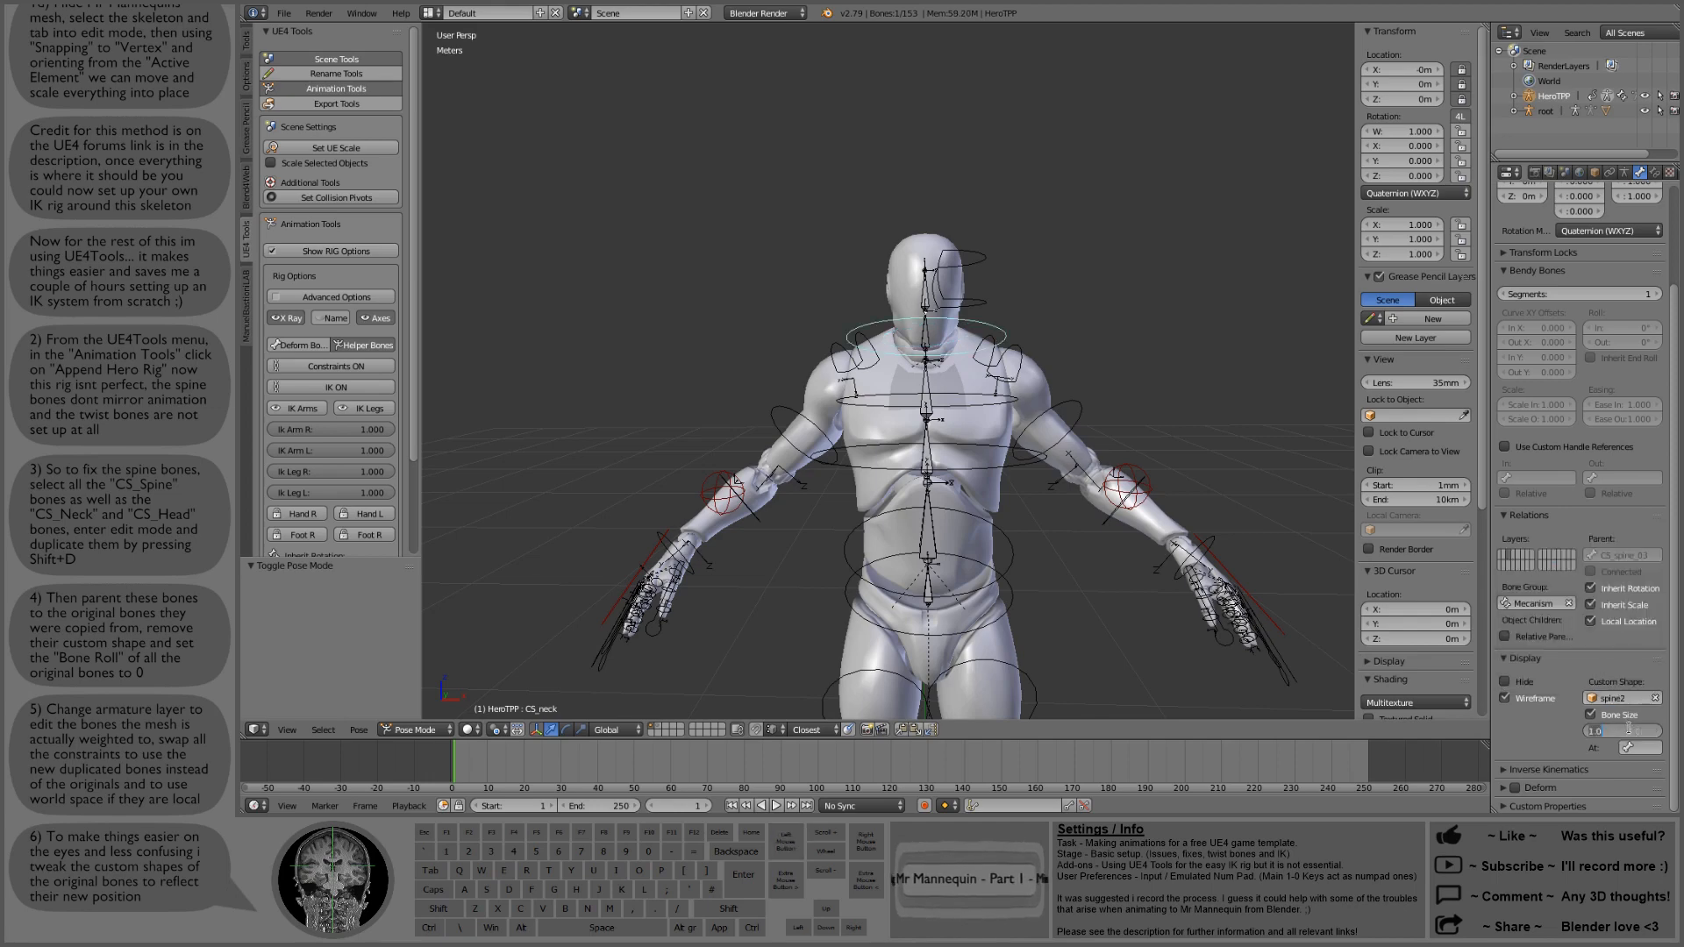
pyautogui.write('0.5')
pyautogui.press('Return')
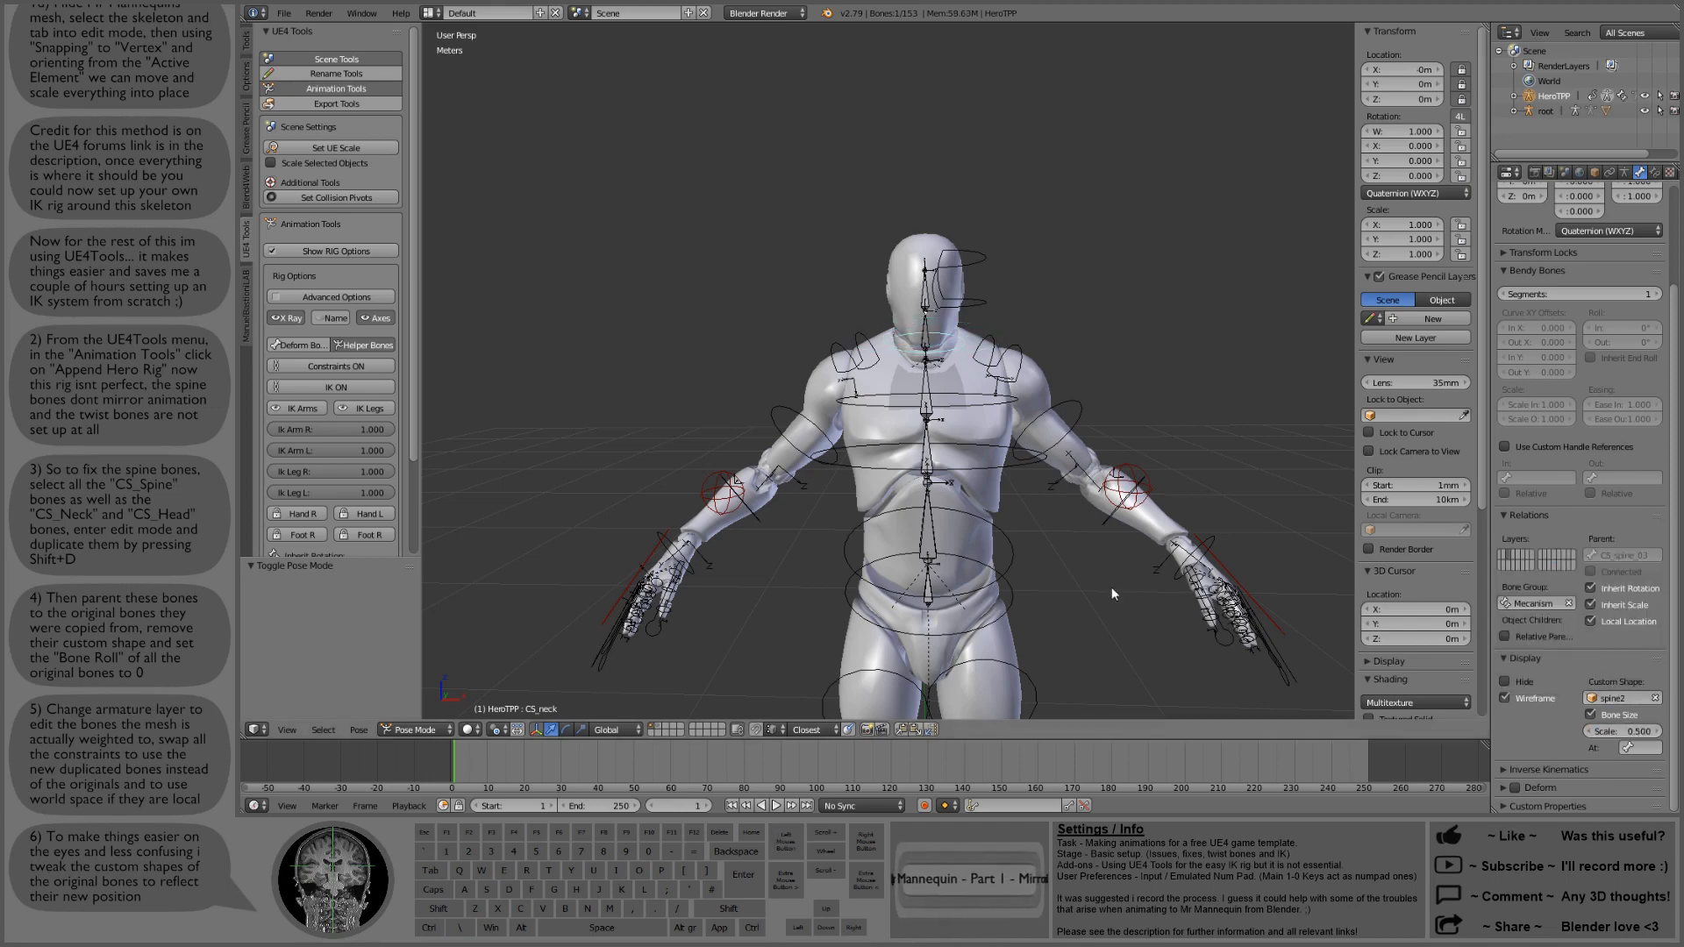
# Step: Change the custom shape of the control bone CS_head to spine2 and set its shape scale to 0.75
pyautogui.rightClick(984, 301)
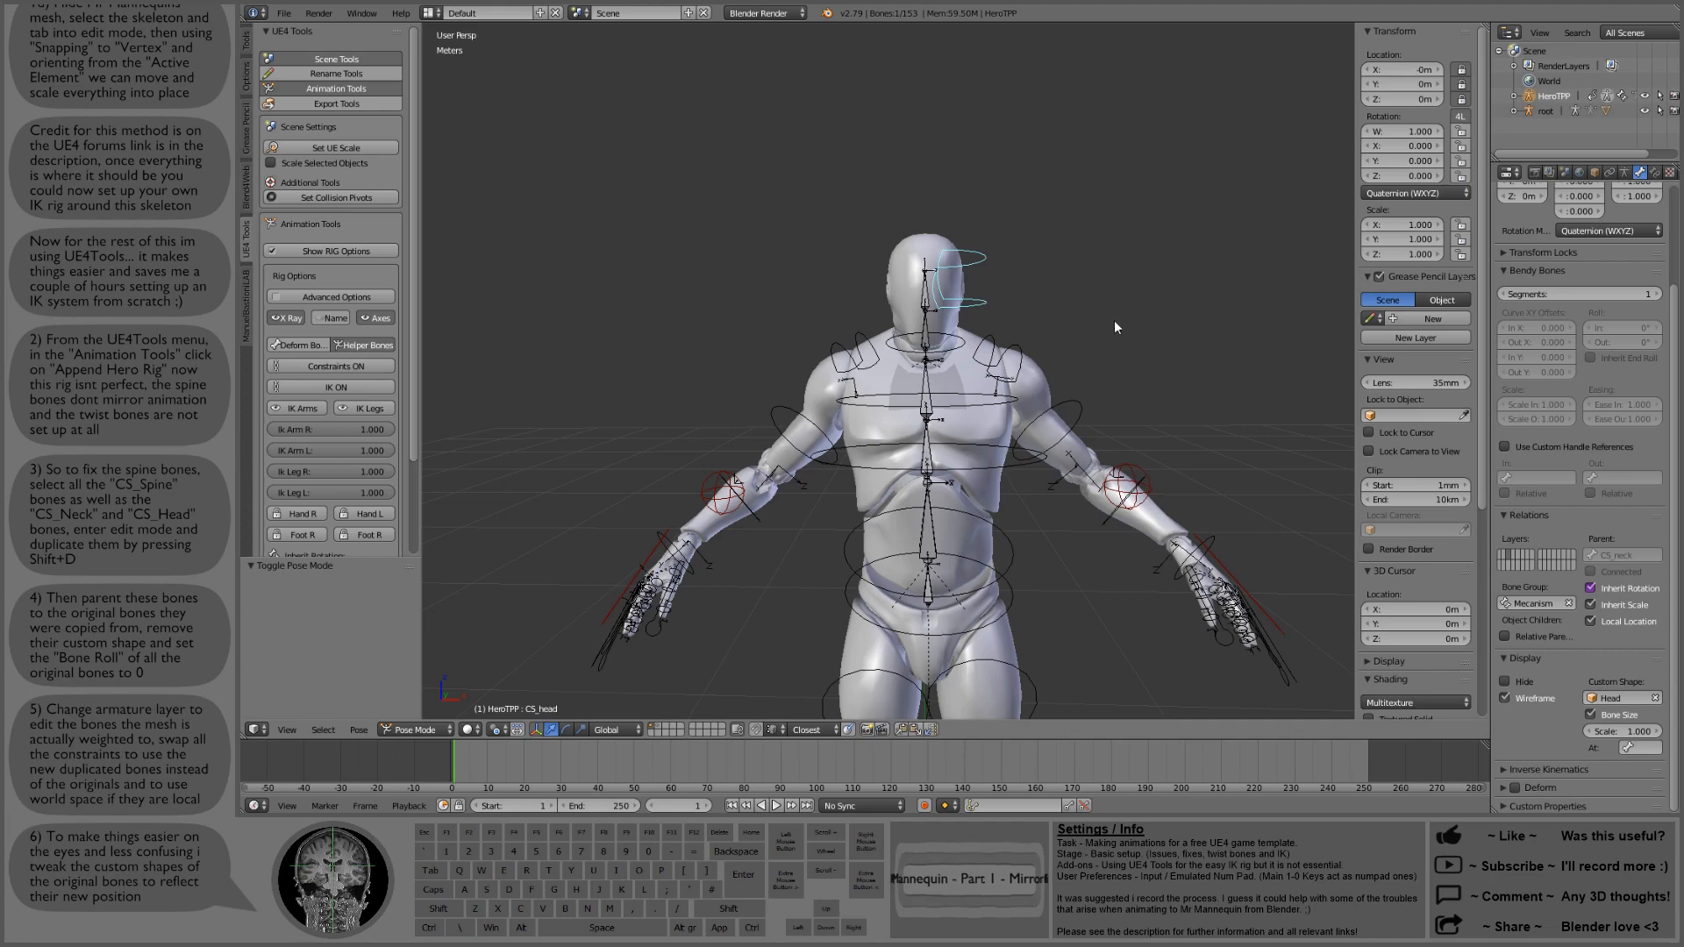
pyautogui.click(1623, 697)
pyautogui.write('spine2')
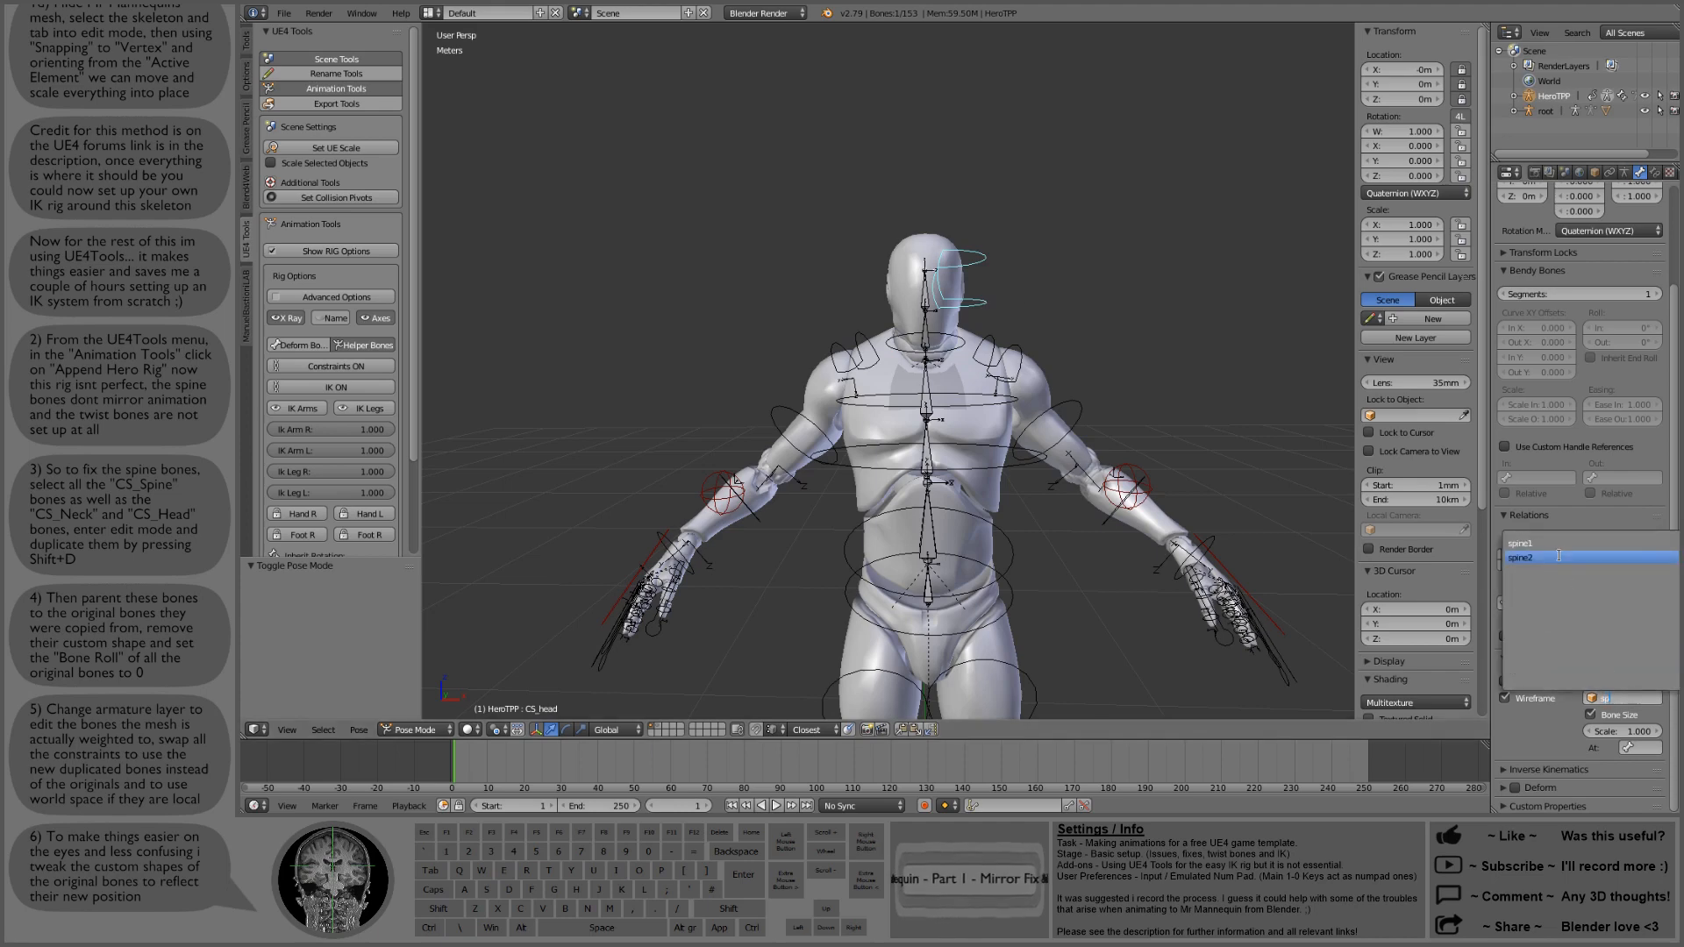
pyautogui.press('Return')
pyautogui.click(1623, 731)
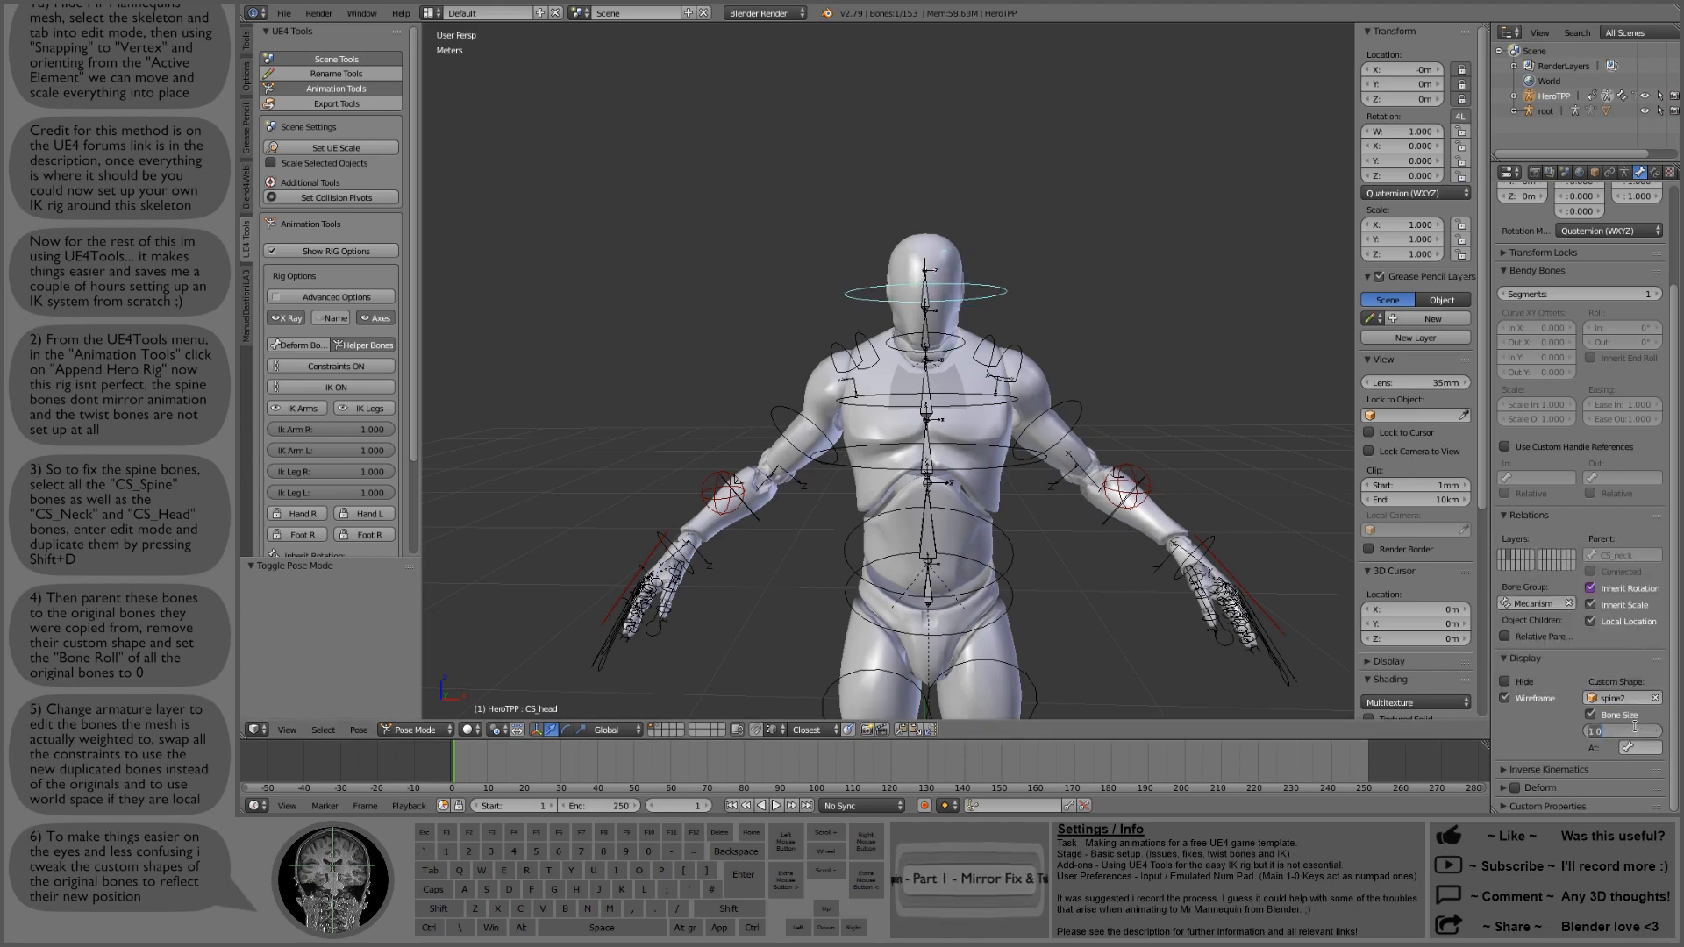
pyautogui.write('0.75')
pyautogui.press('Return')
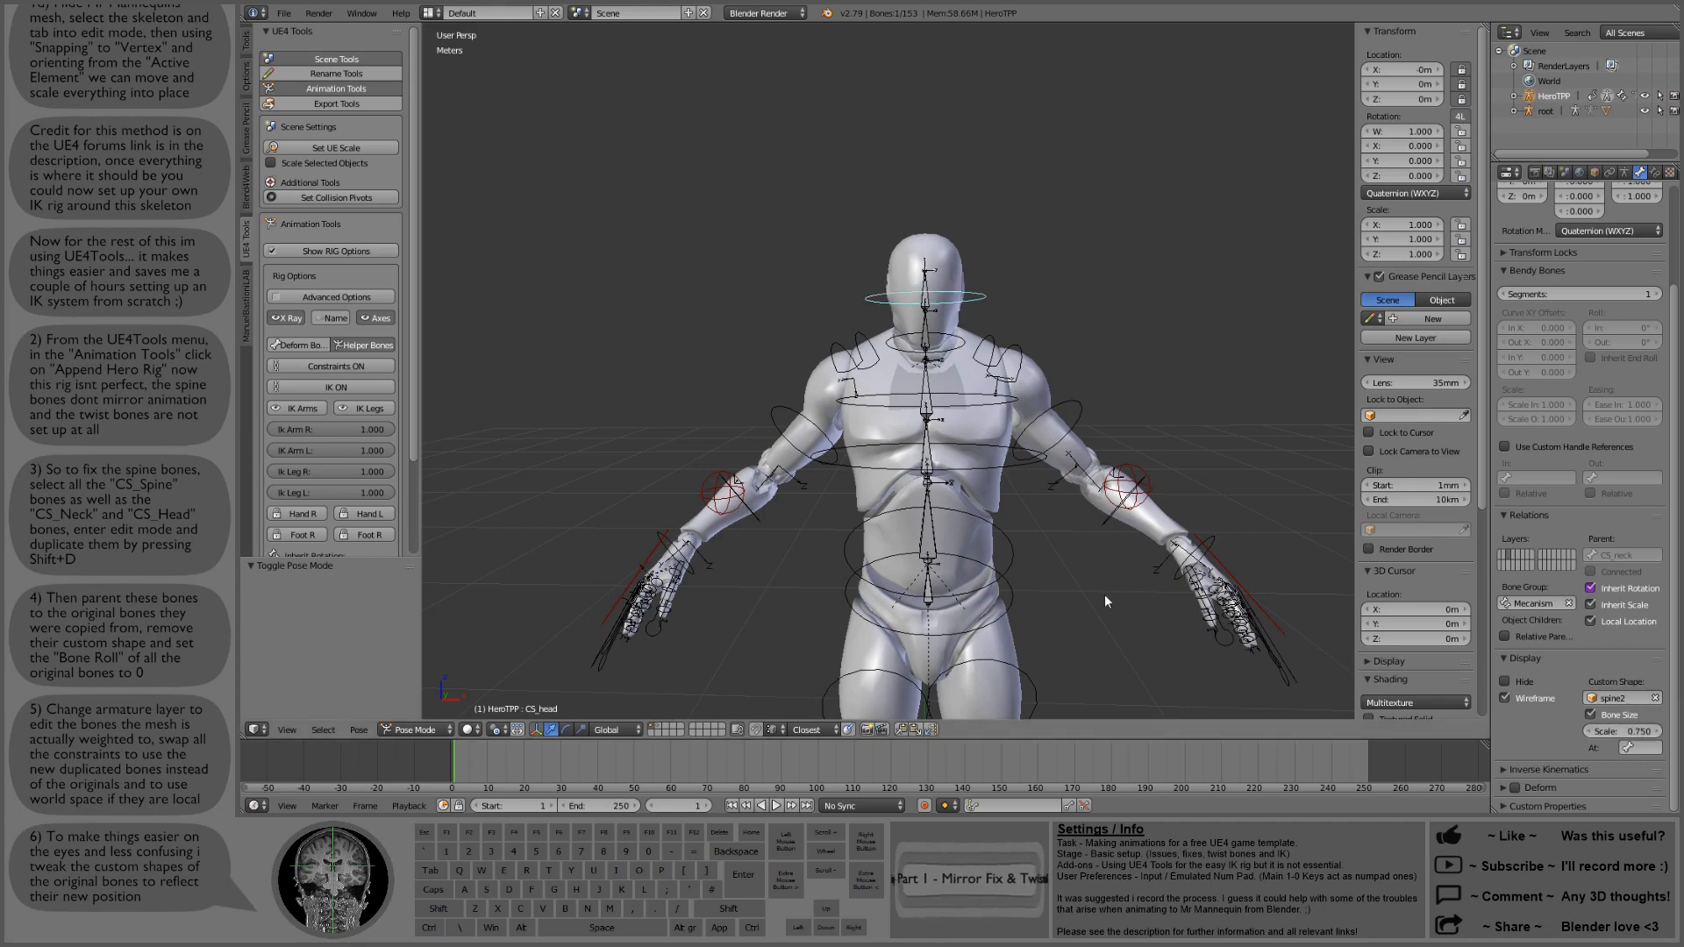
# Step: Rotate the control bone CS_spine_01 by about -16.7° so the torso leans to one side
pyautogui.moveTo(851, 382); pyautogui.dragTo(1066, 479, button='middle')
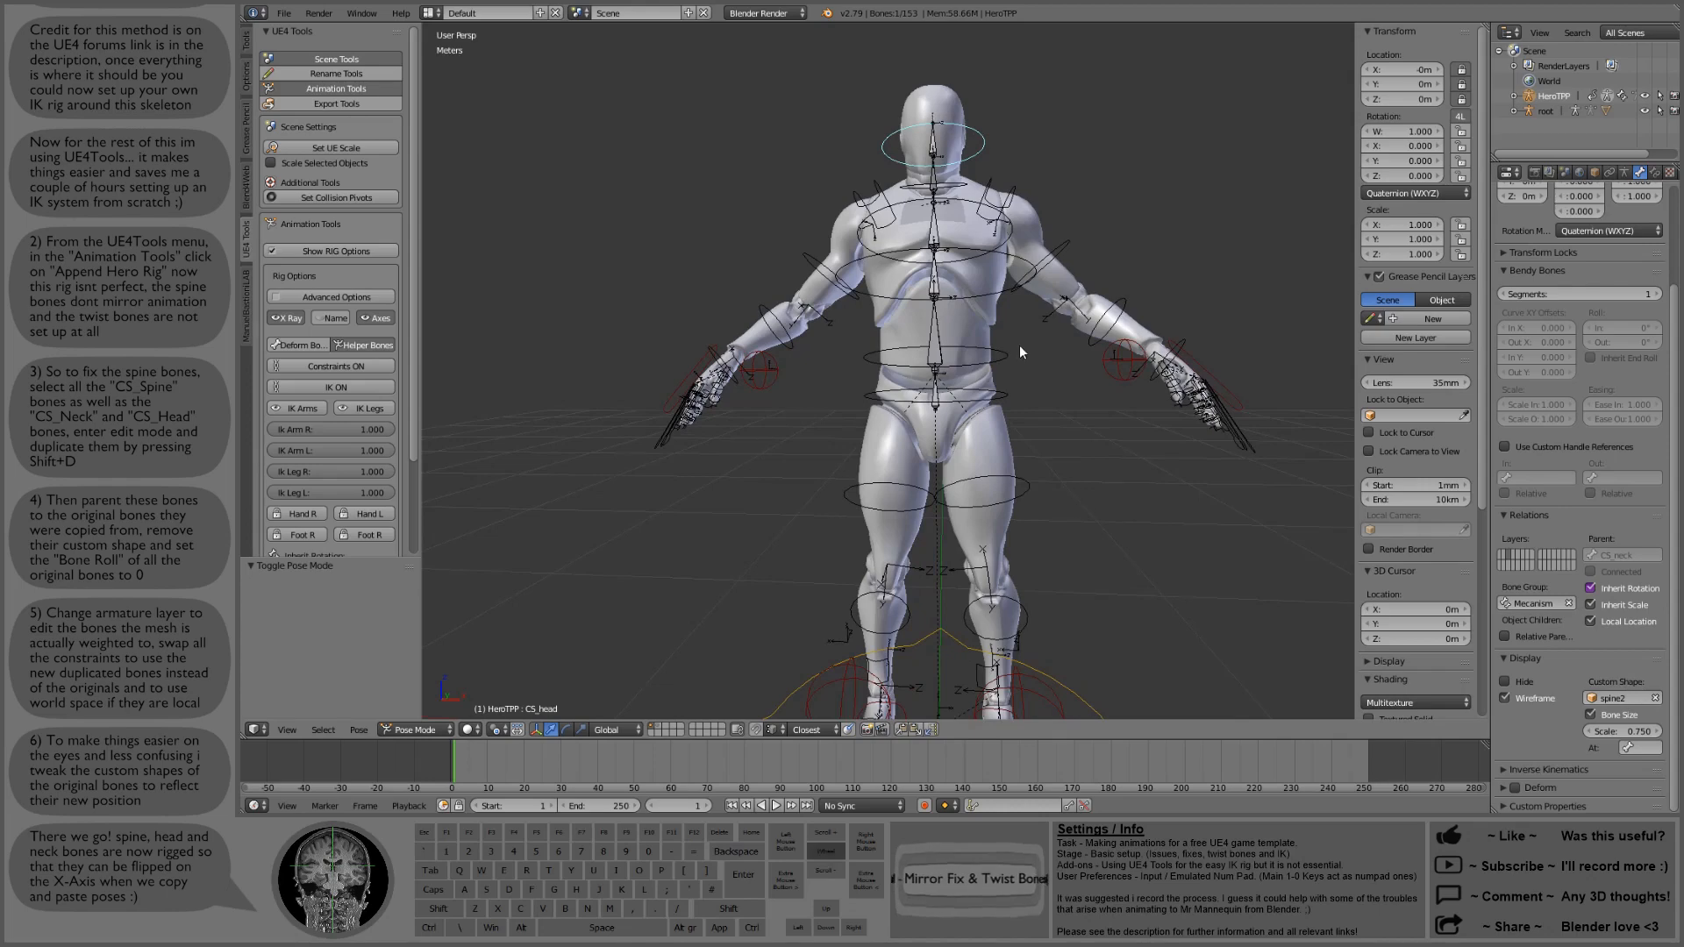
pyautogui.moveTo(1019, 346); pyautogui.dragTo(1017, 318, button='middle')
pyautogui.keyDown('shift'); pyautogui.moveTo(1015, 241); pyautogui.dragTo(1006, 307, button='middle'); pyautogui.keyUp('shift')
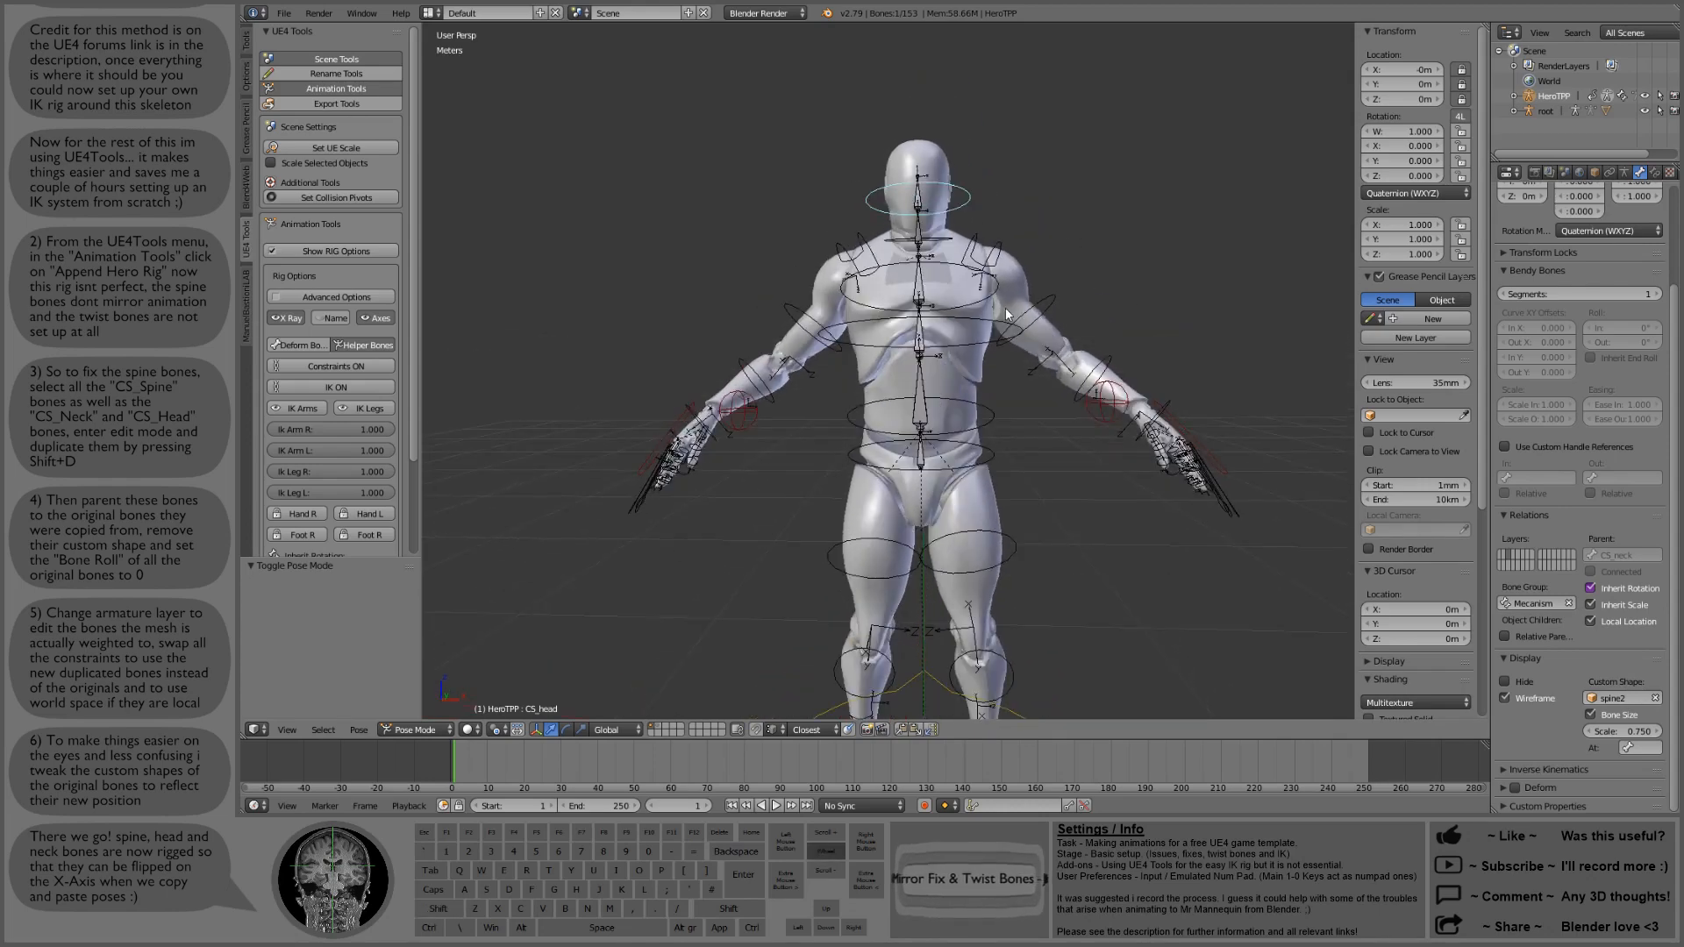
pyautogui.rightClick(991, 424)
pyautogui.press('r')
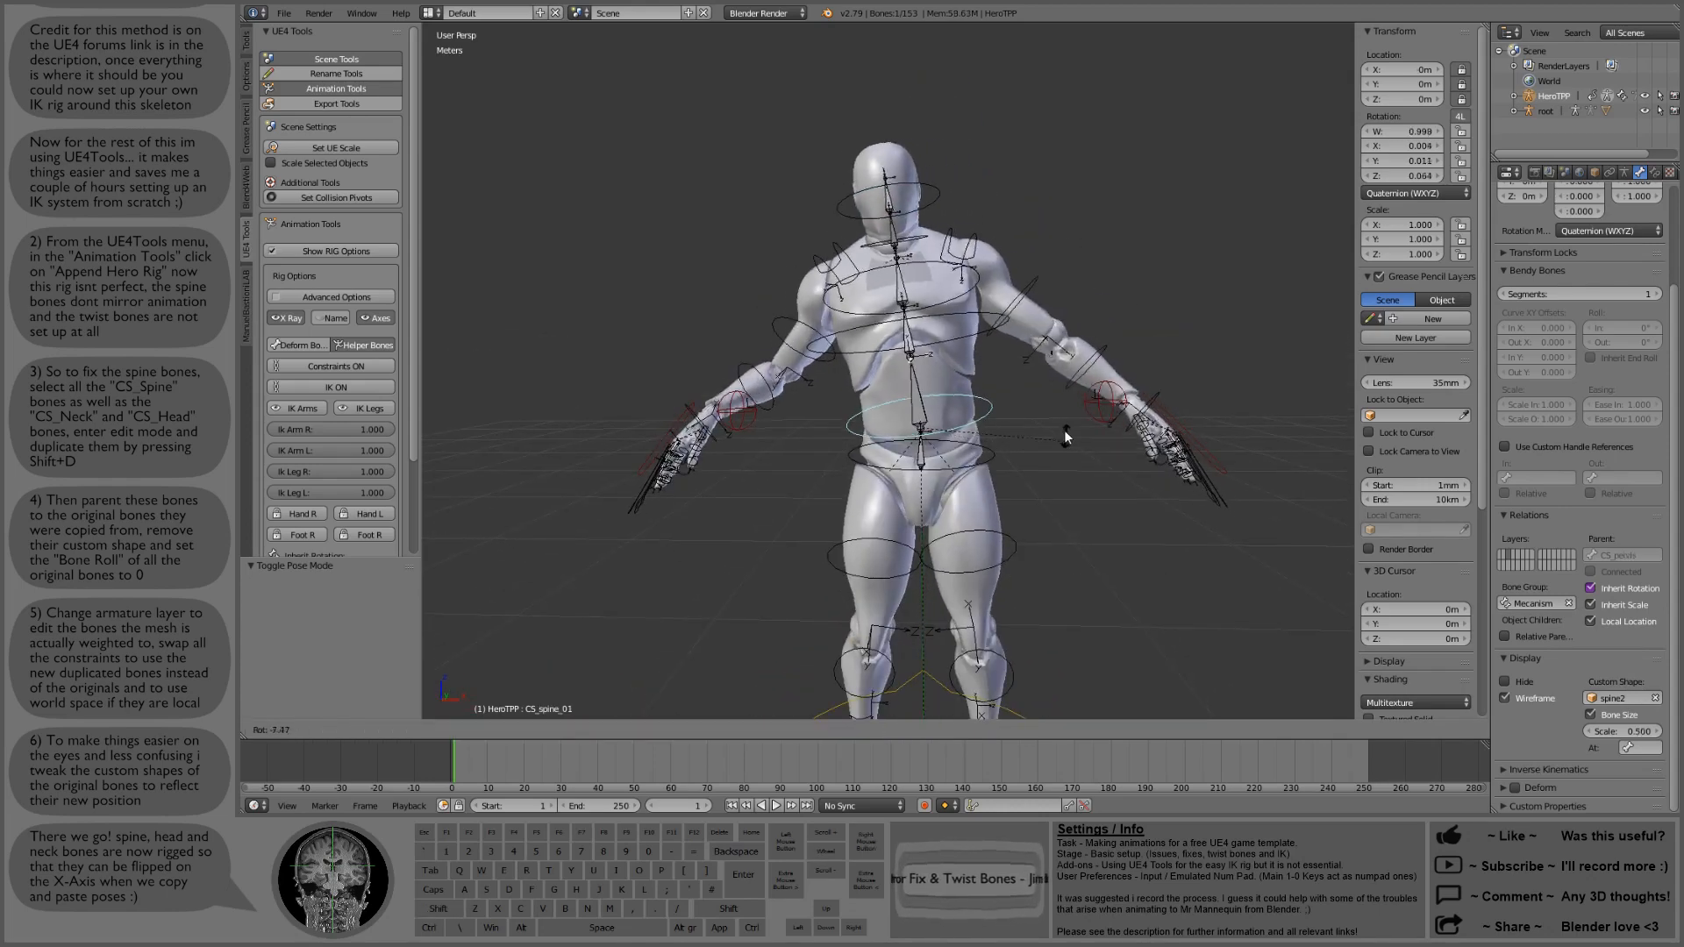
pyautogui.click(1061, 424)
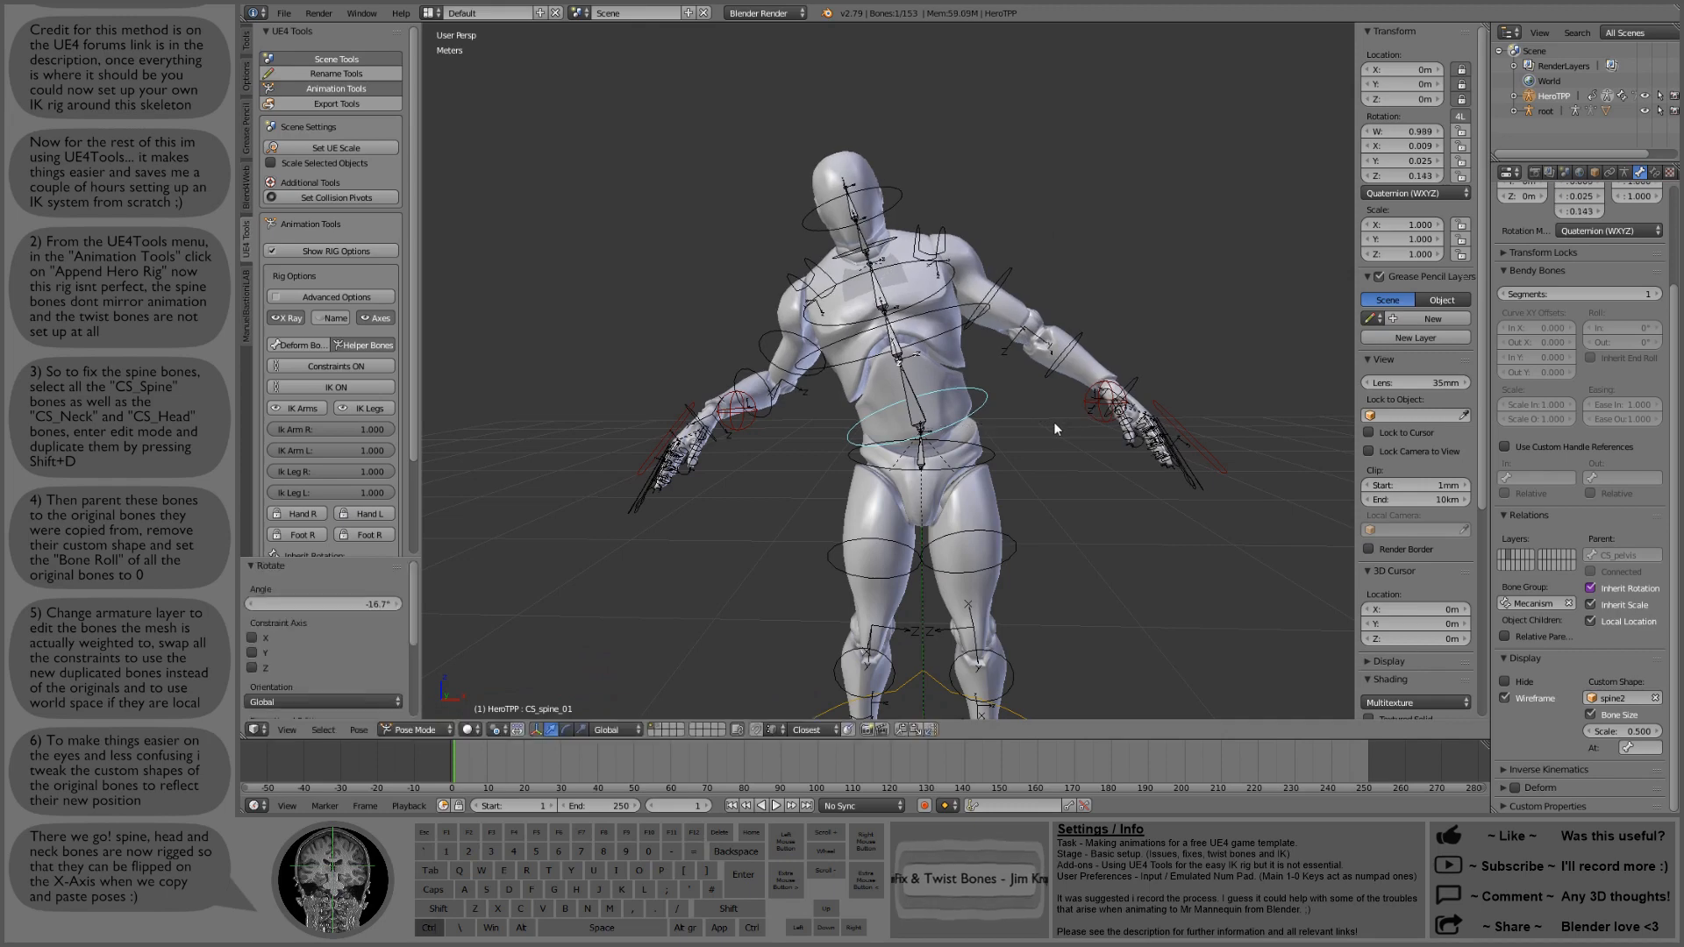
# Step: Copy and paste the CS_spine_01 pose, toggling Flipped on X-Axis on and off to test the mirroring
pyautogui.hotkey('ctrl', 'c')
pyautogui.hotkey('ctrl', 'v')
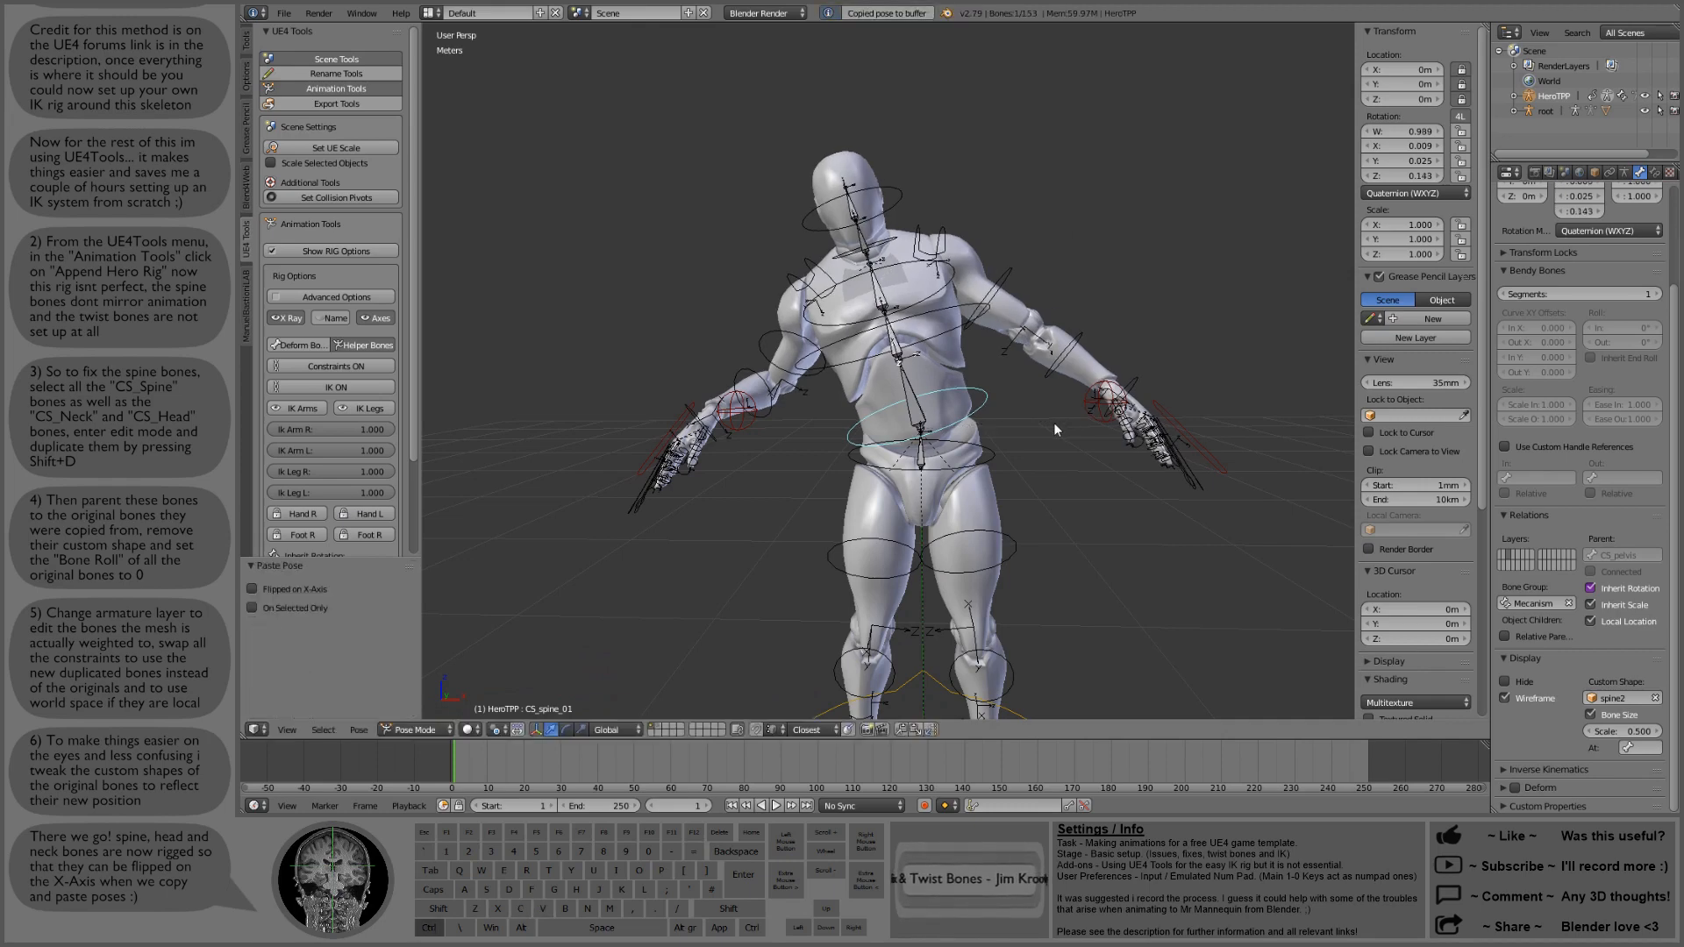
pyautogui.click(251, 590)
pyautogui.click(252, 589)
pyautogui.click(251, 589)
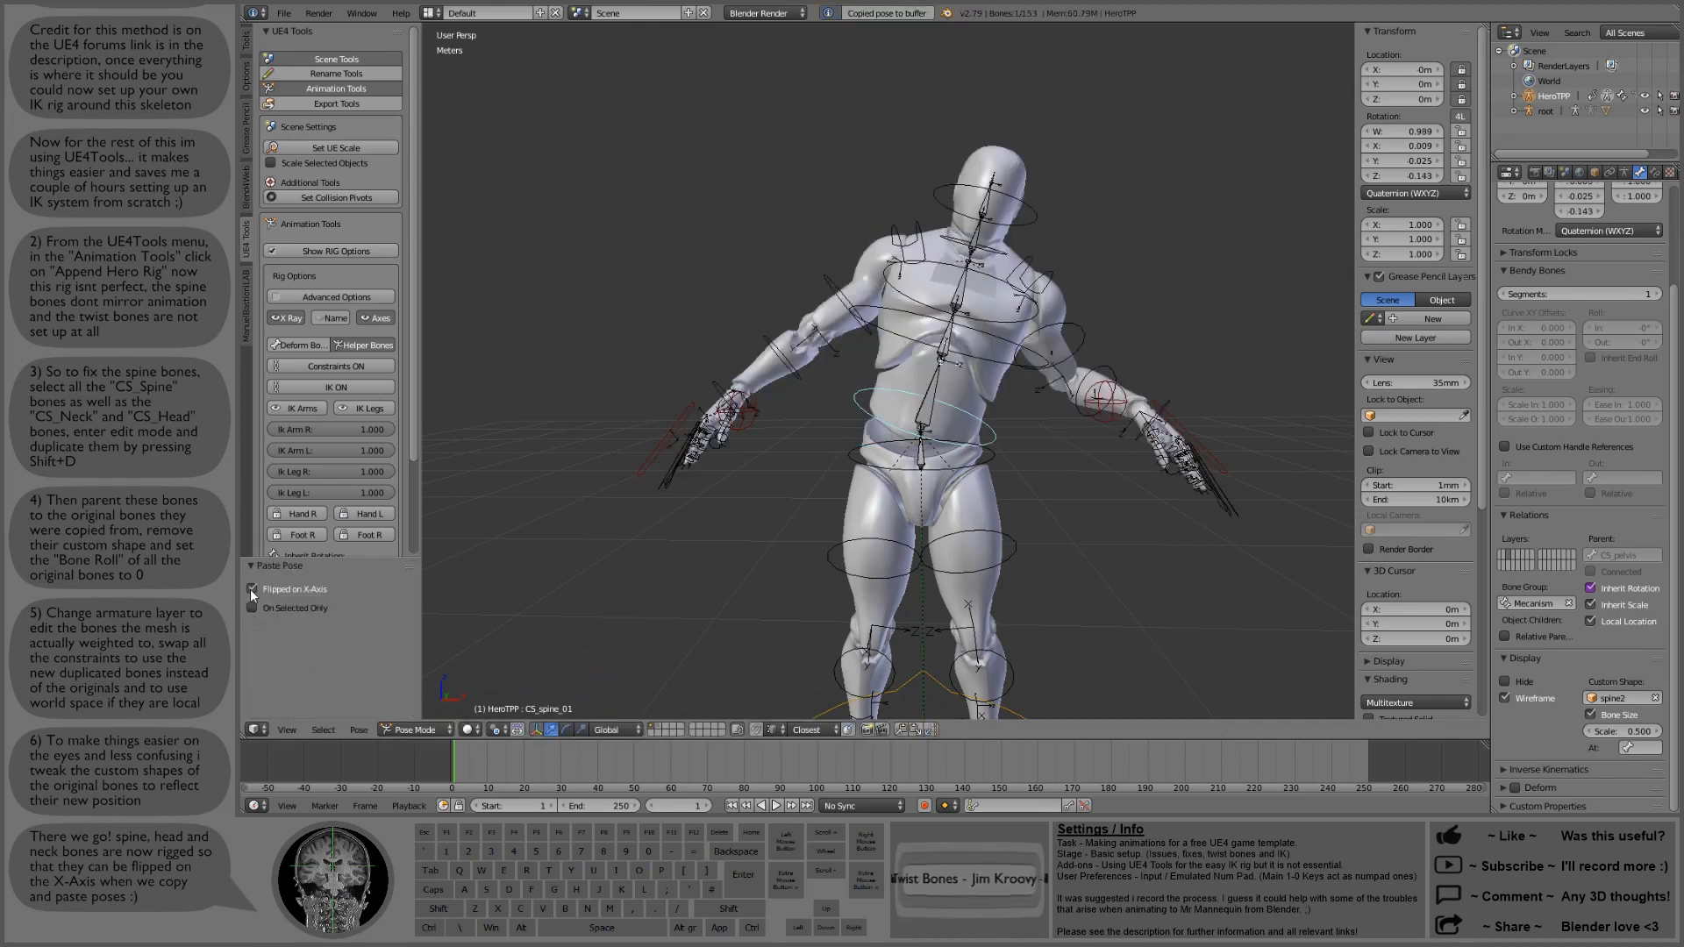
pyautogui.click(251, 590)
# Step: Select all control bones and clear their pose rotation and scale
pyautogui.press('a')
pyautogui.press('a')
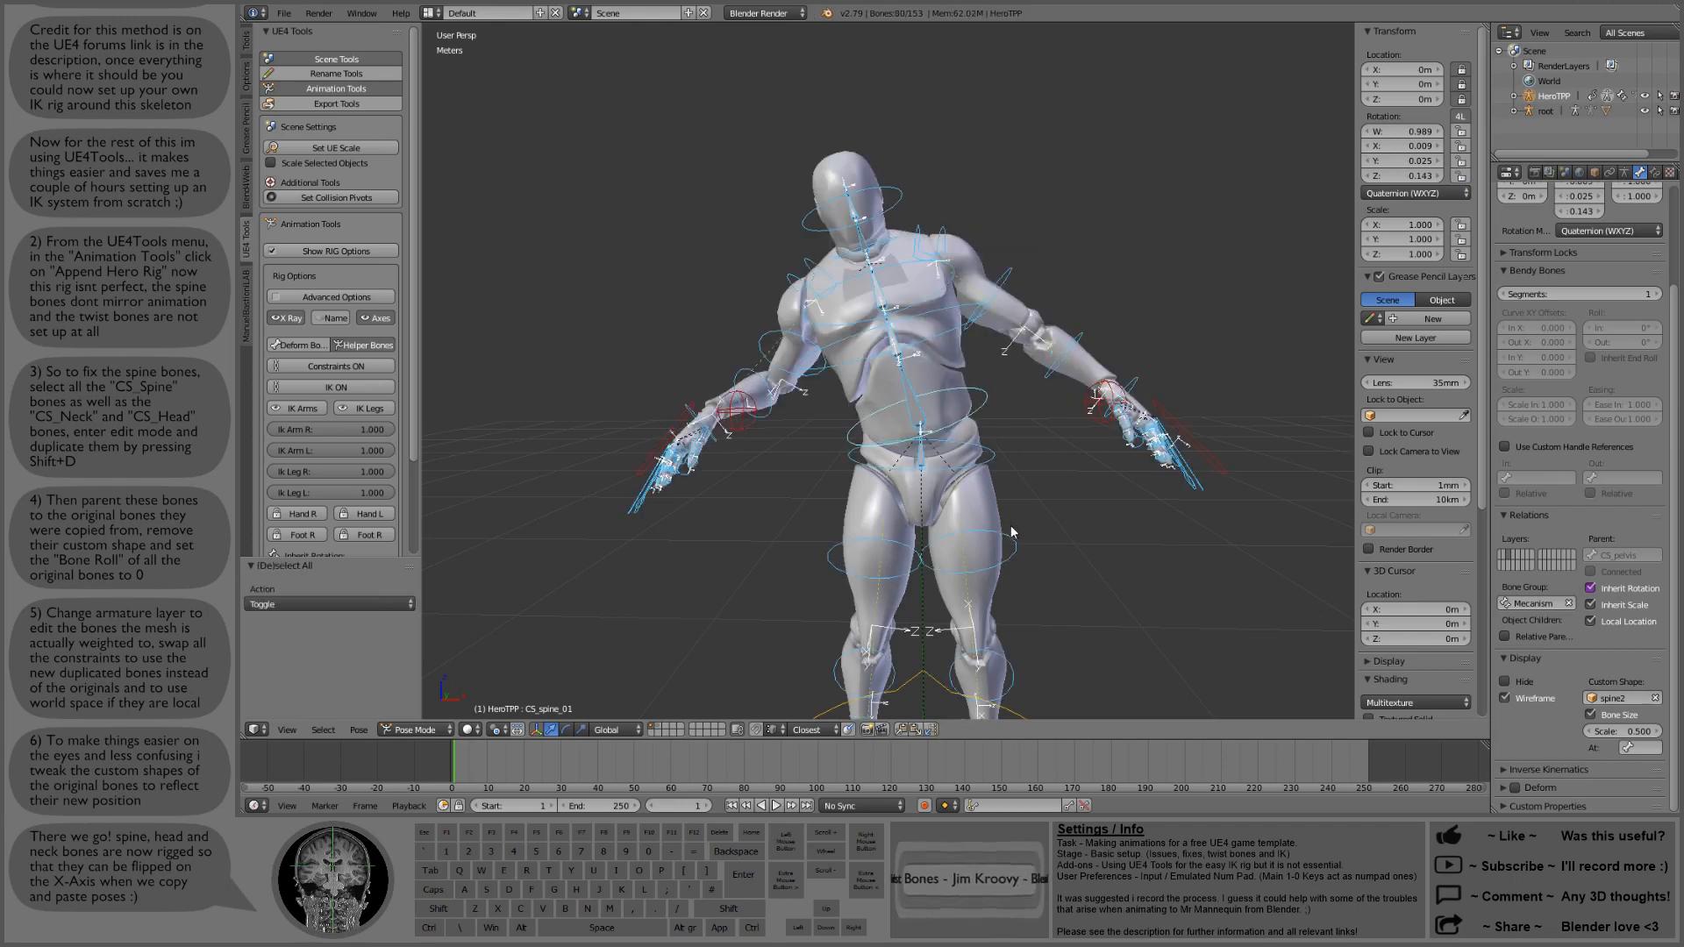
pyautogui.hotkey('alt', 'r')
pyautogui.hotkey('alt', 's')
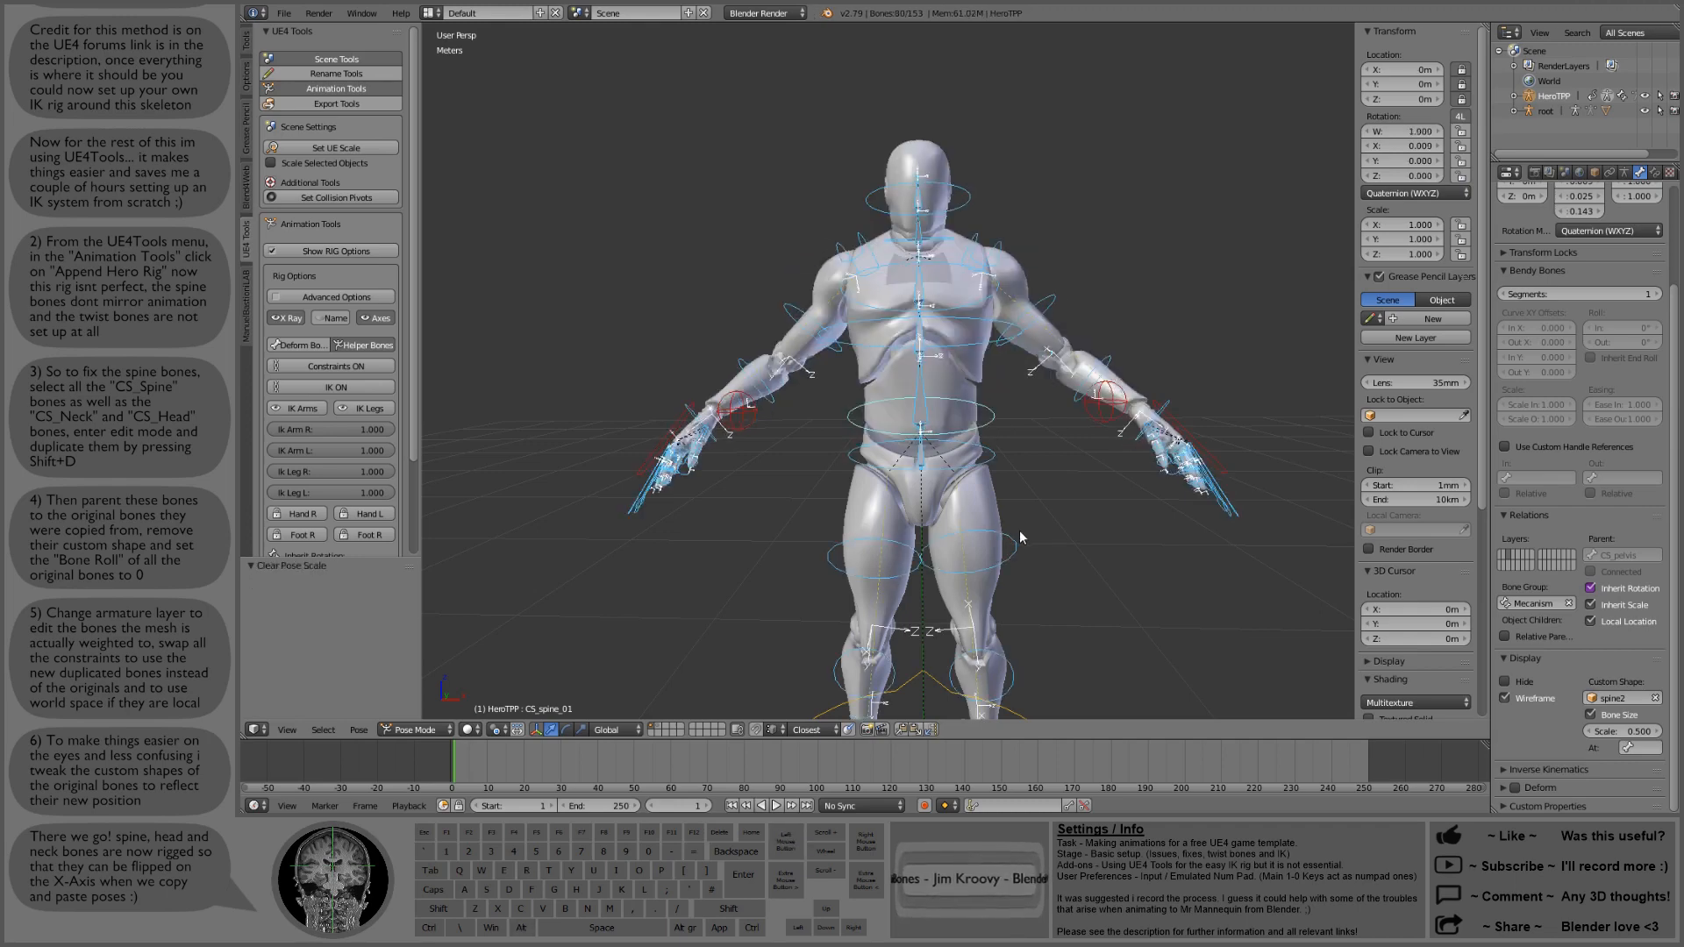
# Step: Switch the armature's visible layers to show only the bone layer containing the arm and leg twist bones
pyautogui.scroll(-3, 1021, 537)
pyautogui.scroll(-1, 1019, 532)
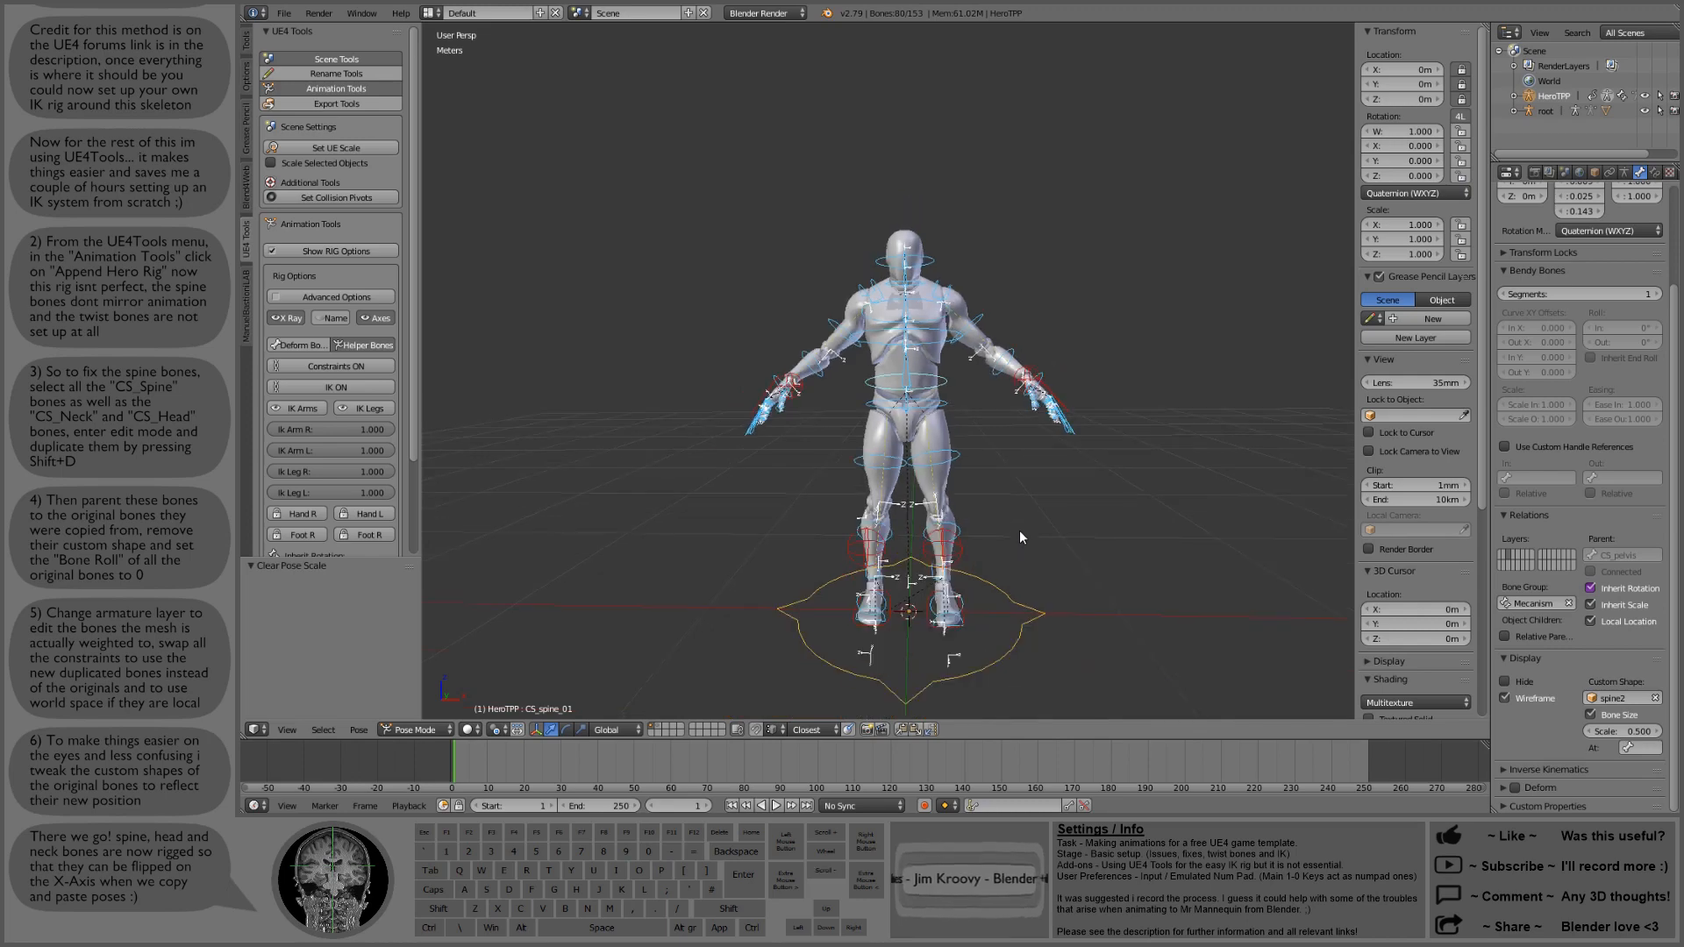
pyautogui.keyDown('shift'); pyautogui.moveTo(1072, 477); pyautogui.dragTo(1067, 460, button='middle'); pyautogui.keyUp('shift')
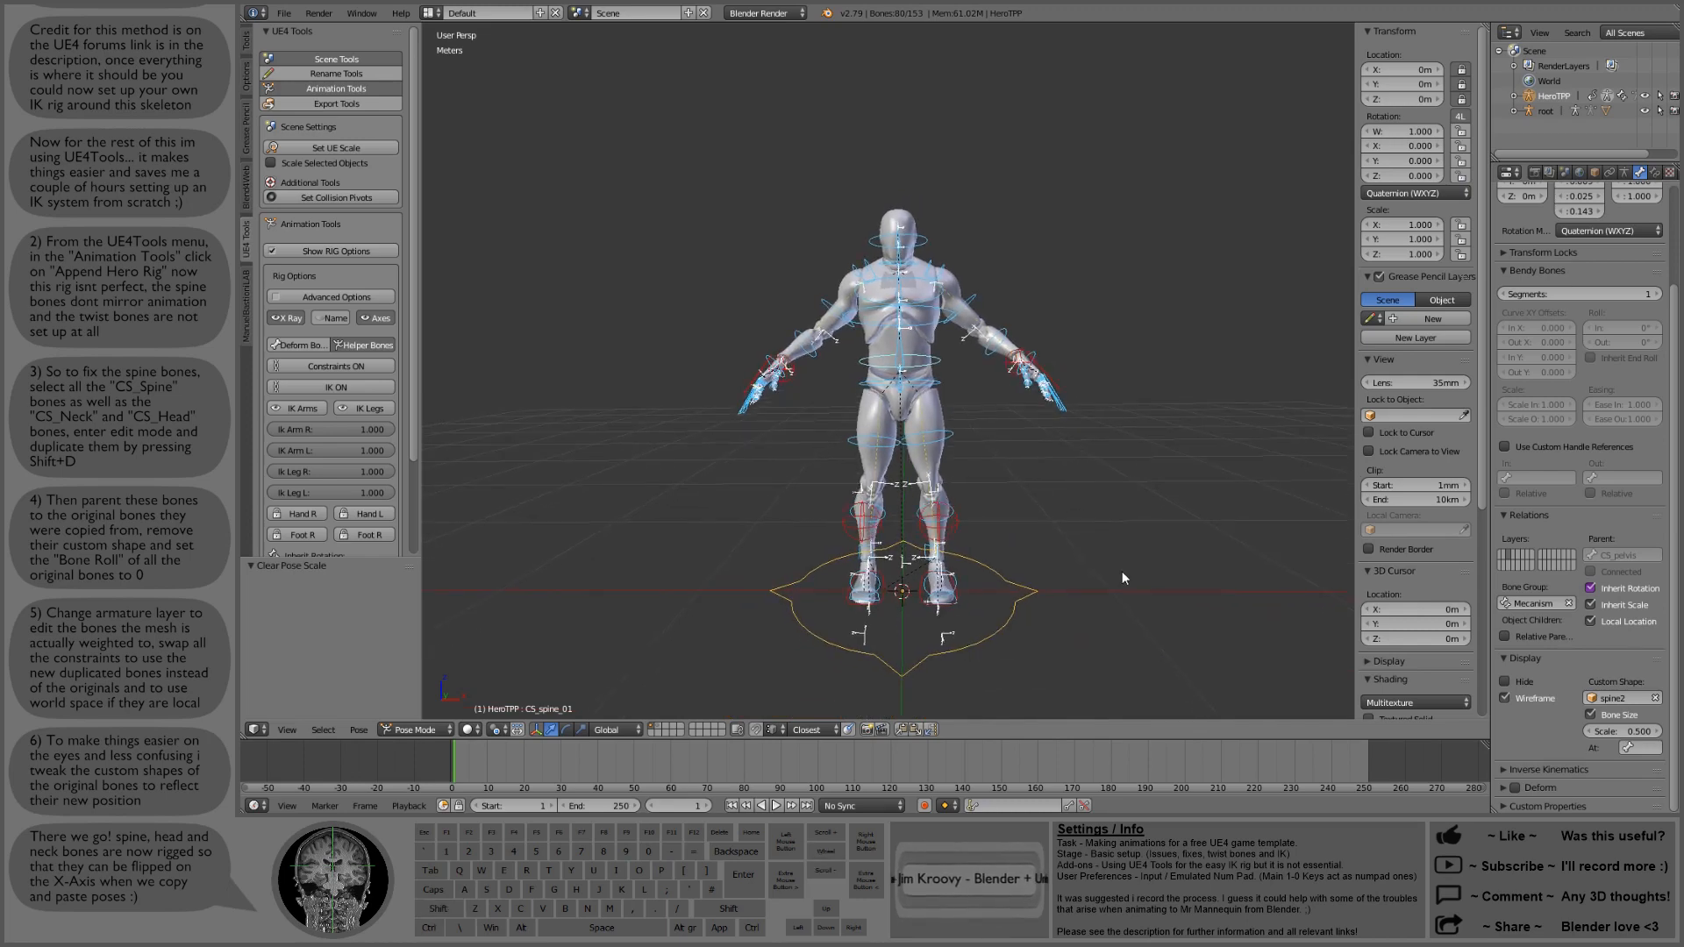
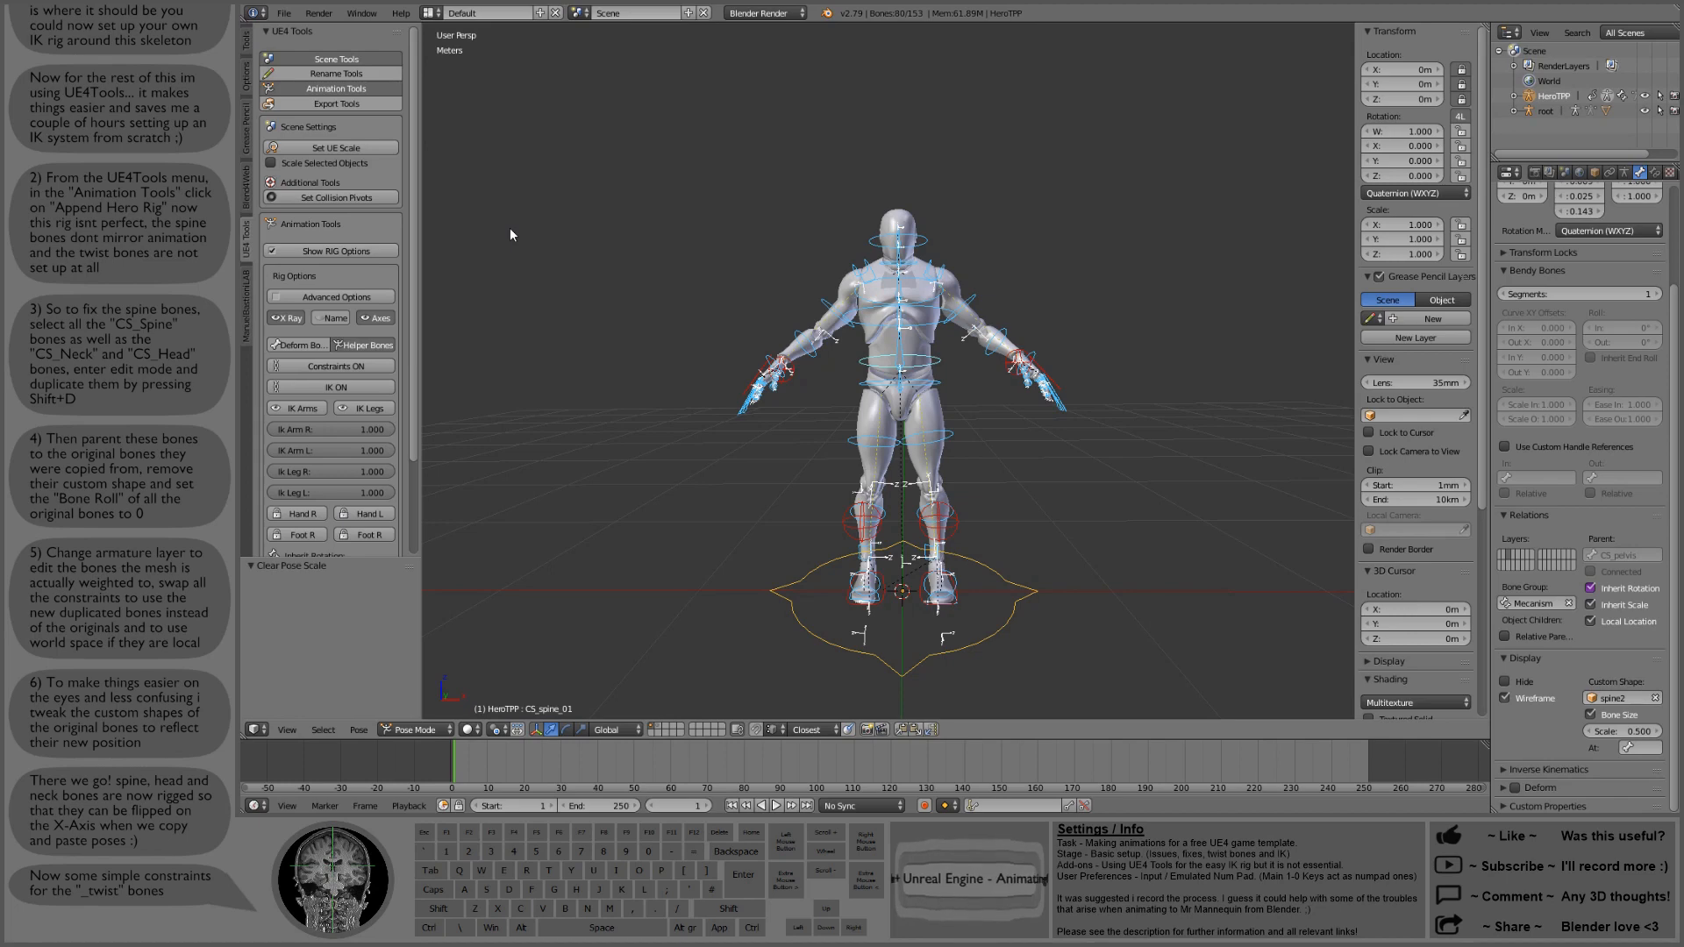
pyautogui.click(1624, 172)
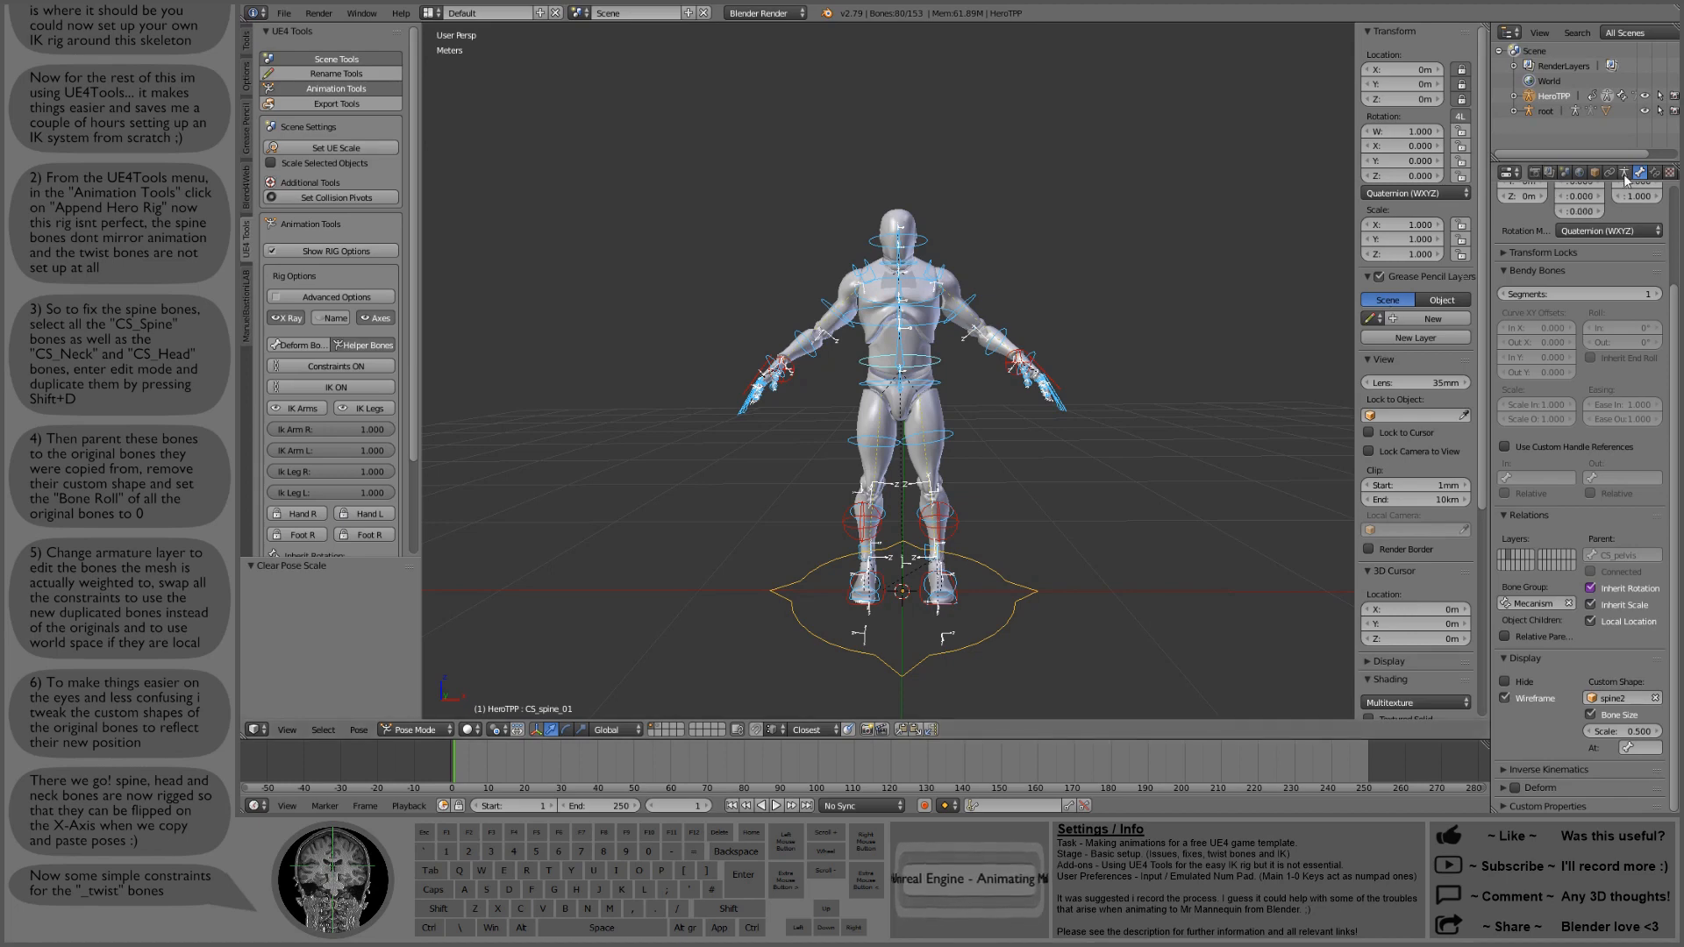
pyautogui.click(1517, 302)
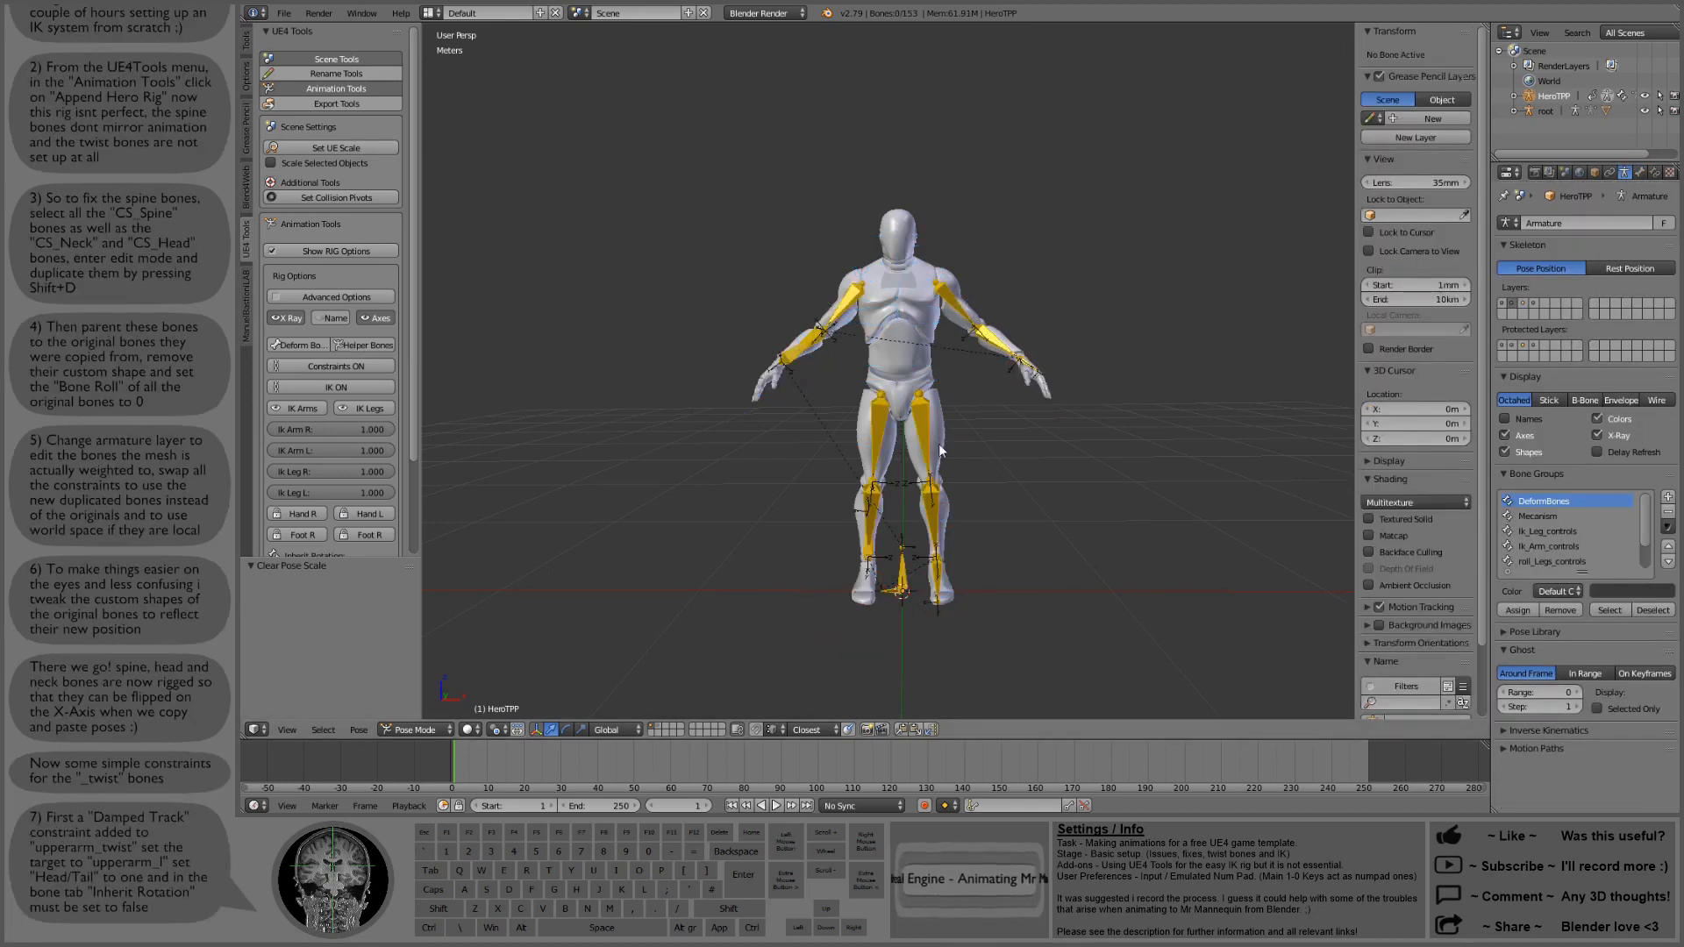
# Step: Add a Damped Track constraint to the upper arm twist bone upperarm_twist_01_l
pyautogui.scroll(5, 968, 329)
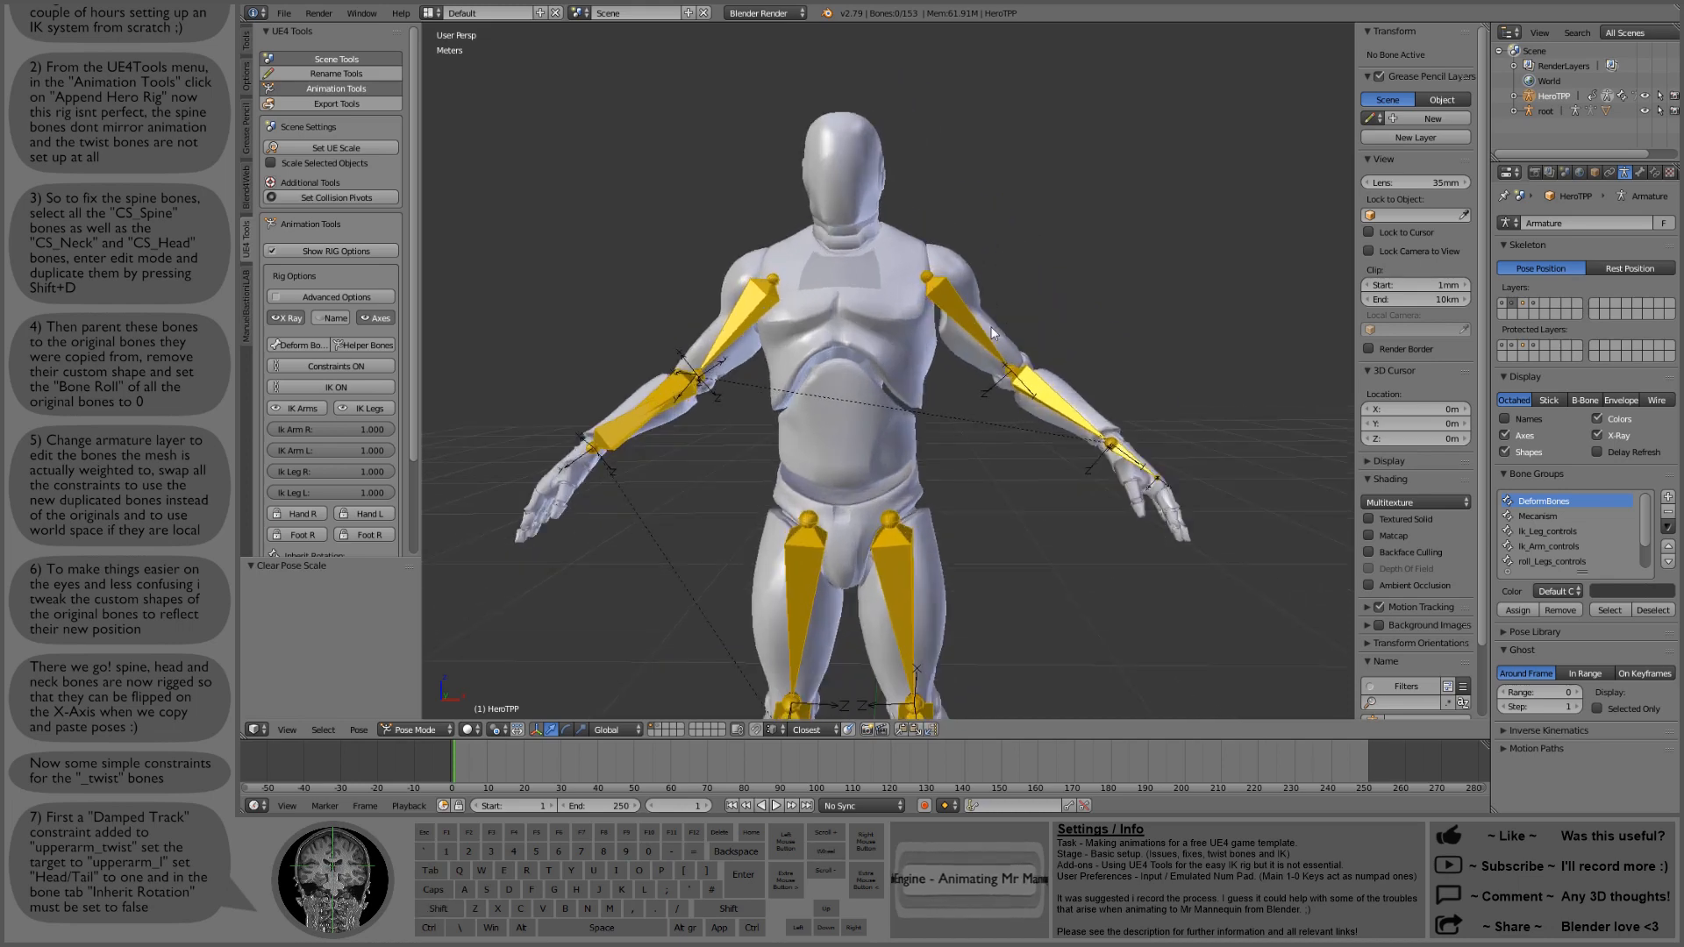
pyautogui.rightClick(946, 287)
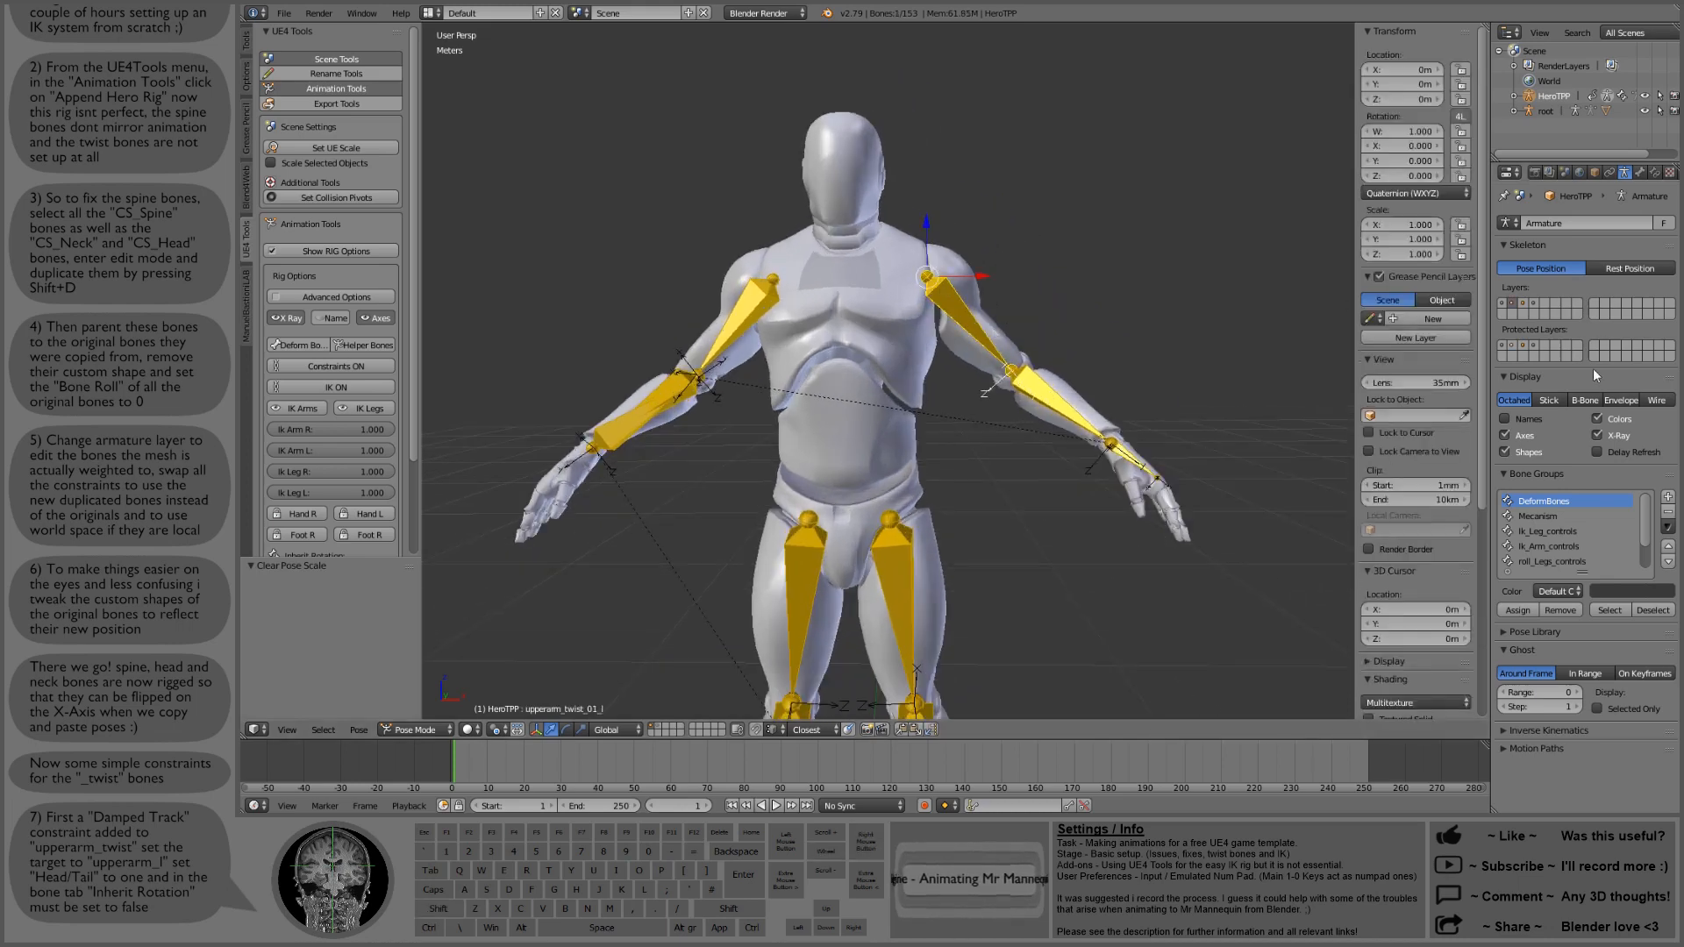
pyautogui.click(1654, 174)
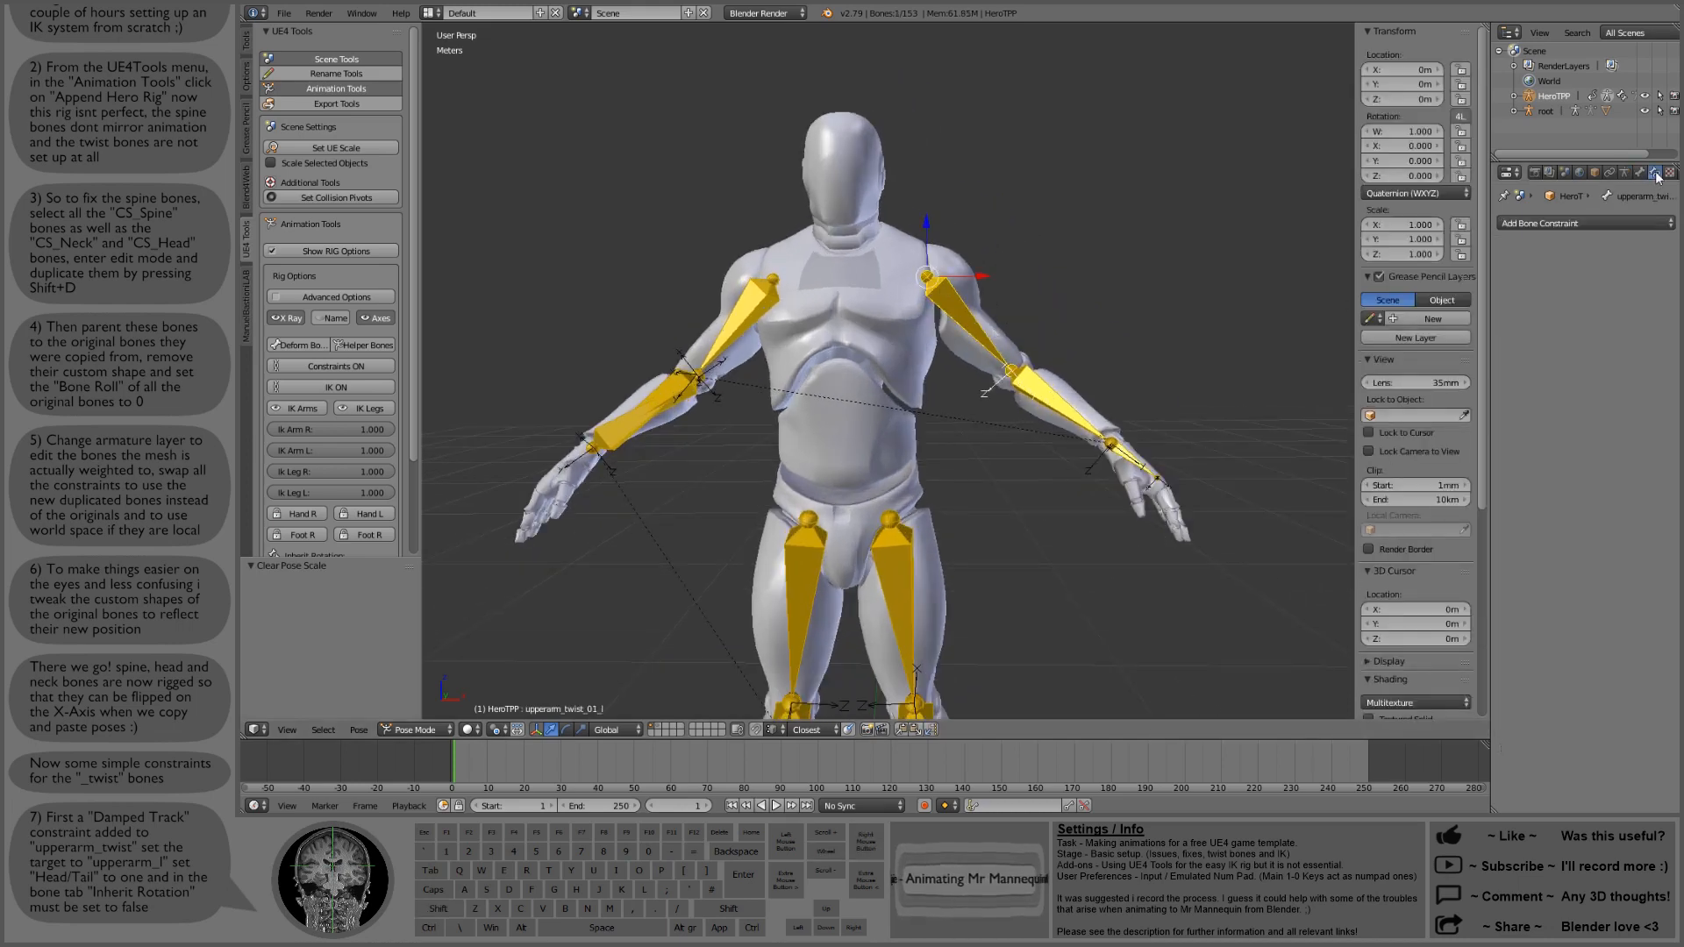
pyautogui.click(1612, 221)
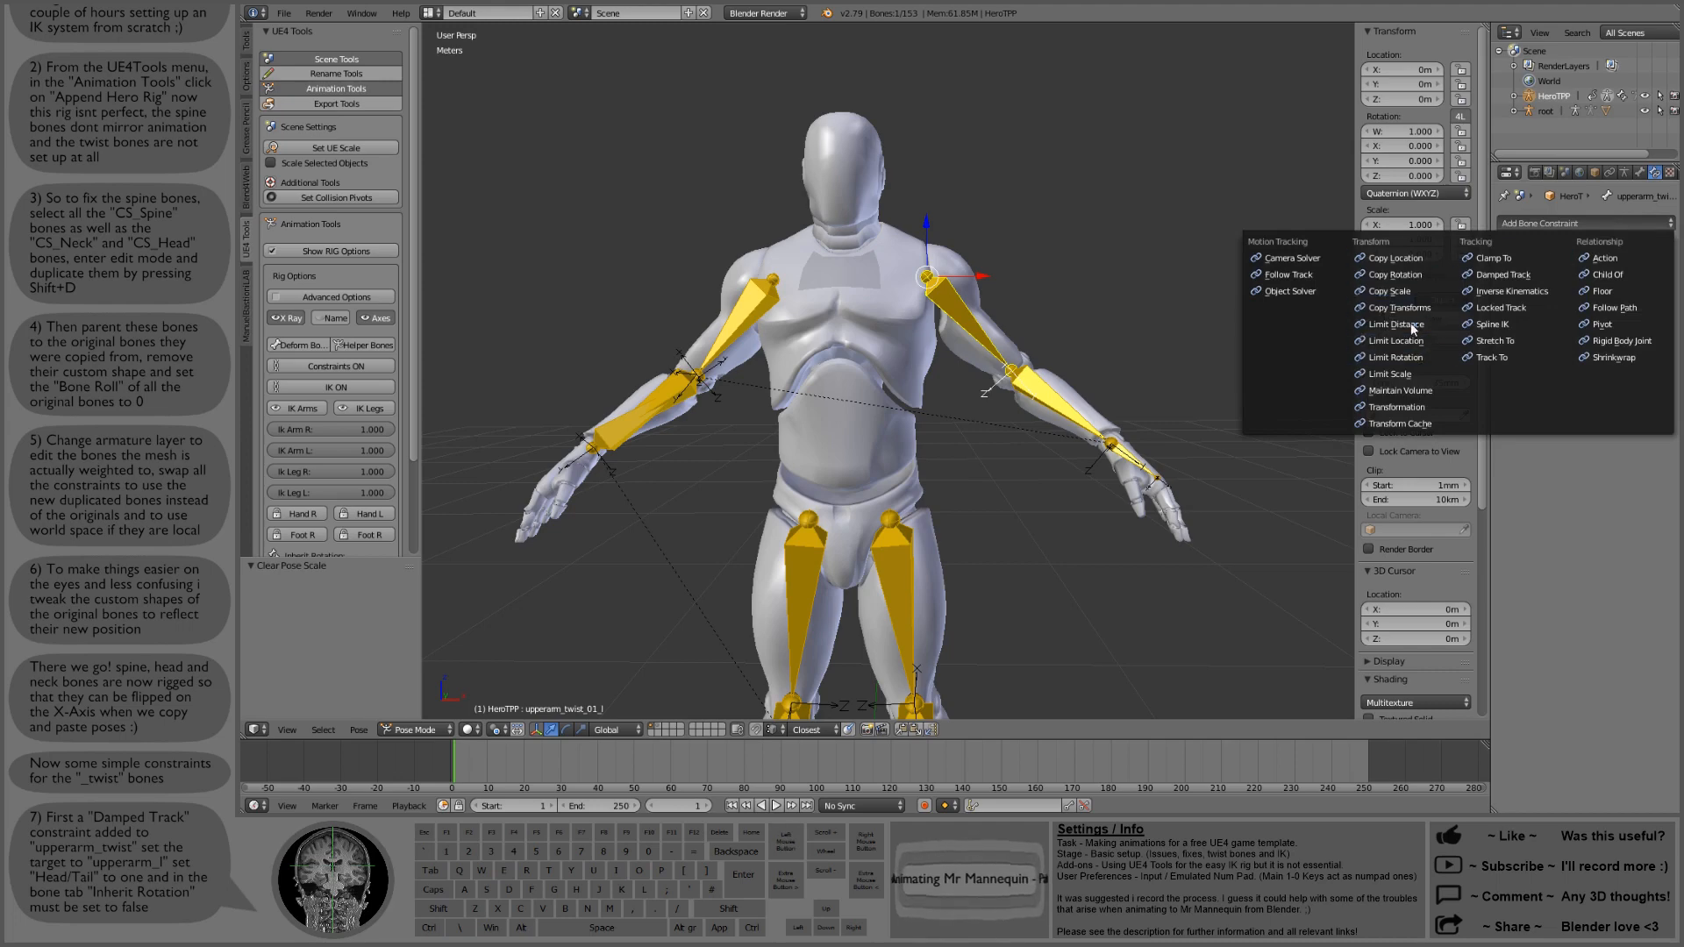
pyautogui.click(1498, 277)
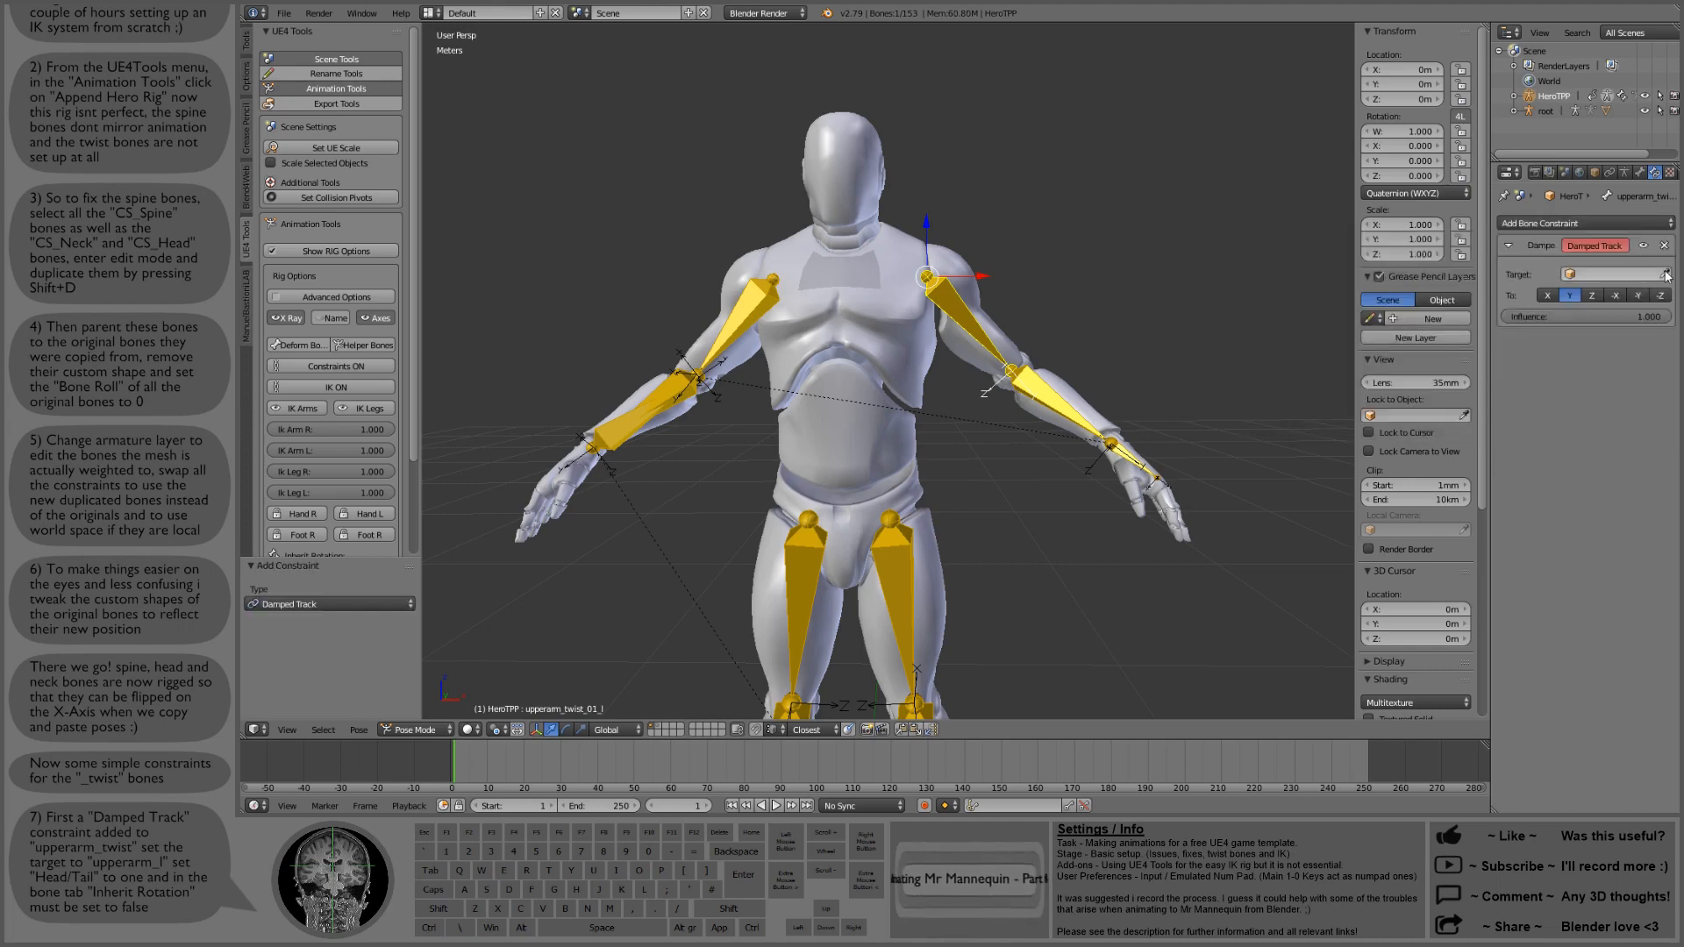
# Step: Target the Damped Track at HeroTPP's bone upperarm_l with Head/Tail 1.000, and disable Inherit Rotation on the twist bone
pyautogui.click(977, 307)
pyautogui.click(1535, 296)
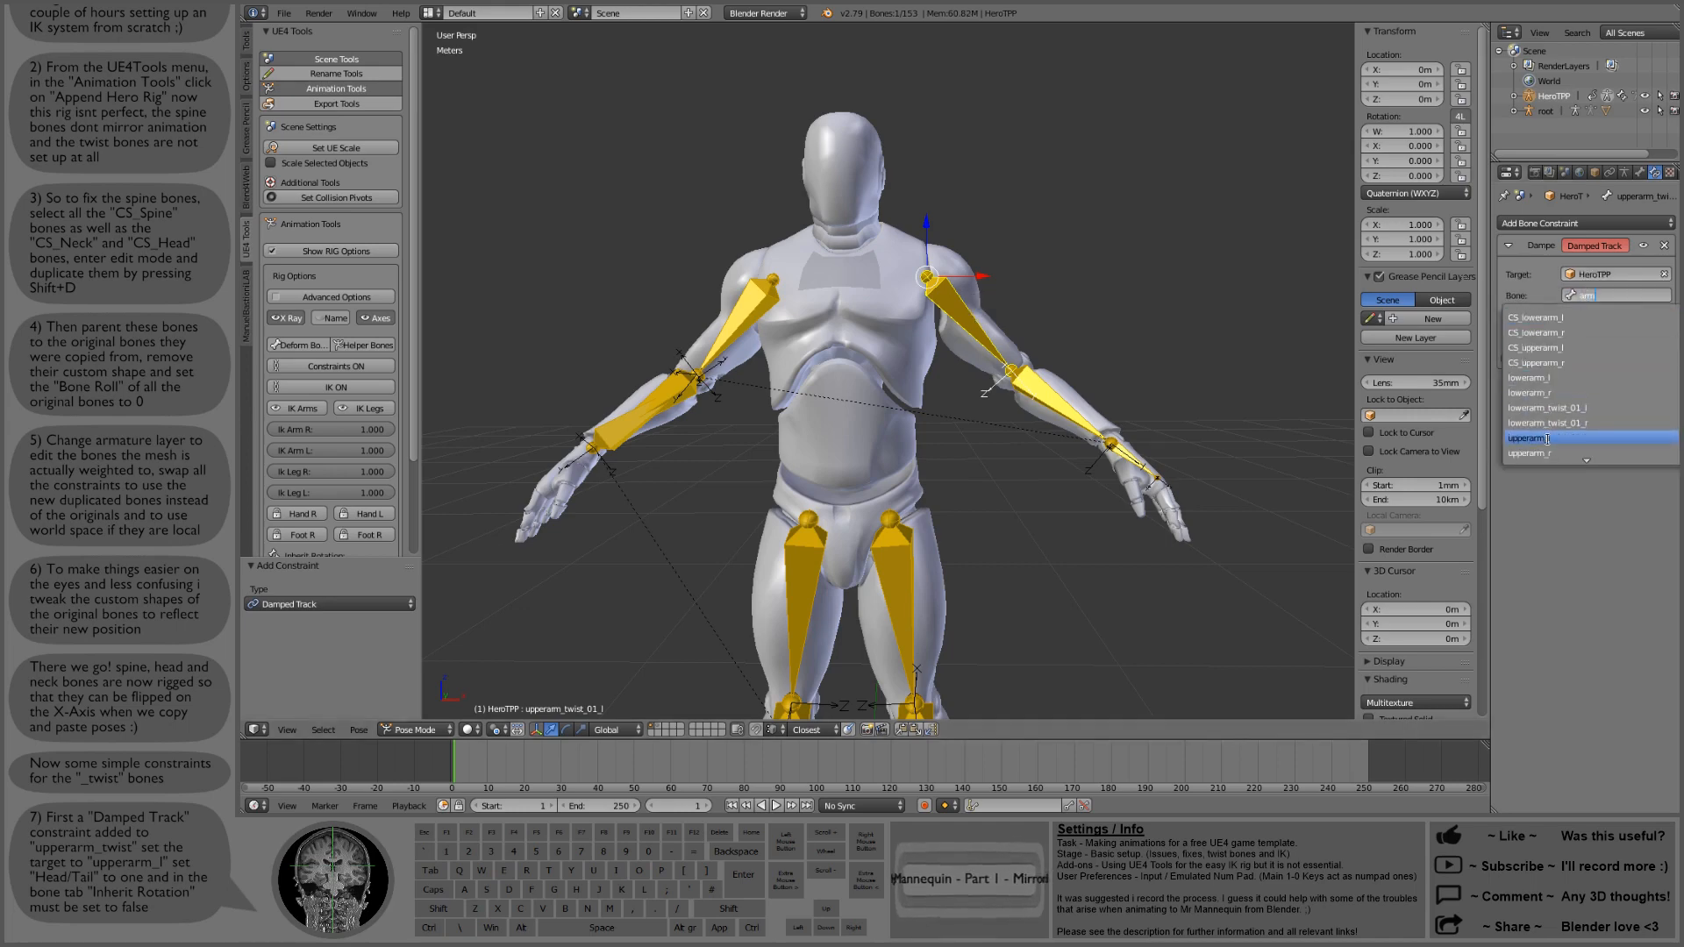
pyautogui.click(1551, 440)
pyautogui.moveTo(1597, 315); pyautogui.dragTo(1674, 316)
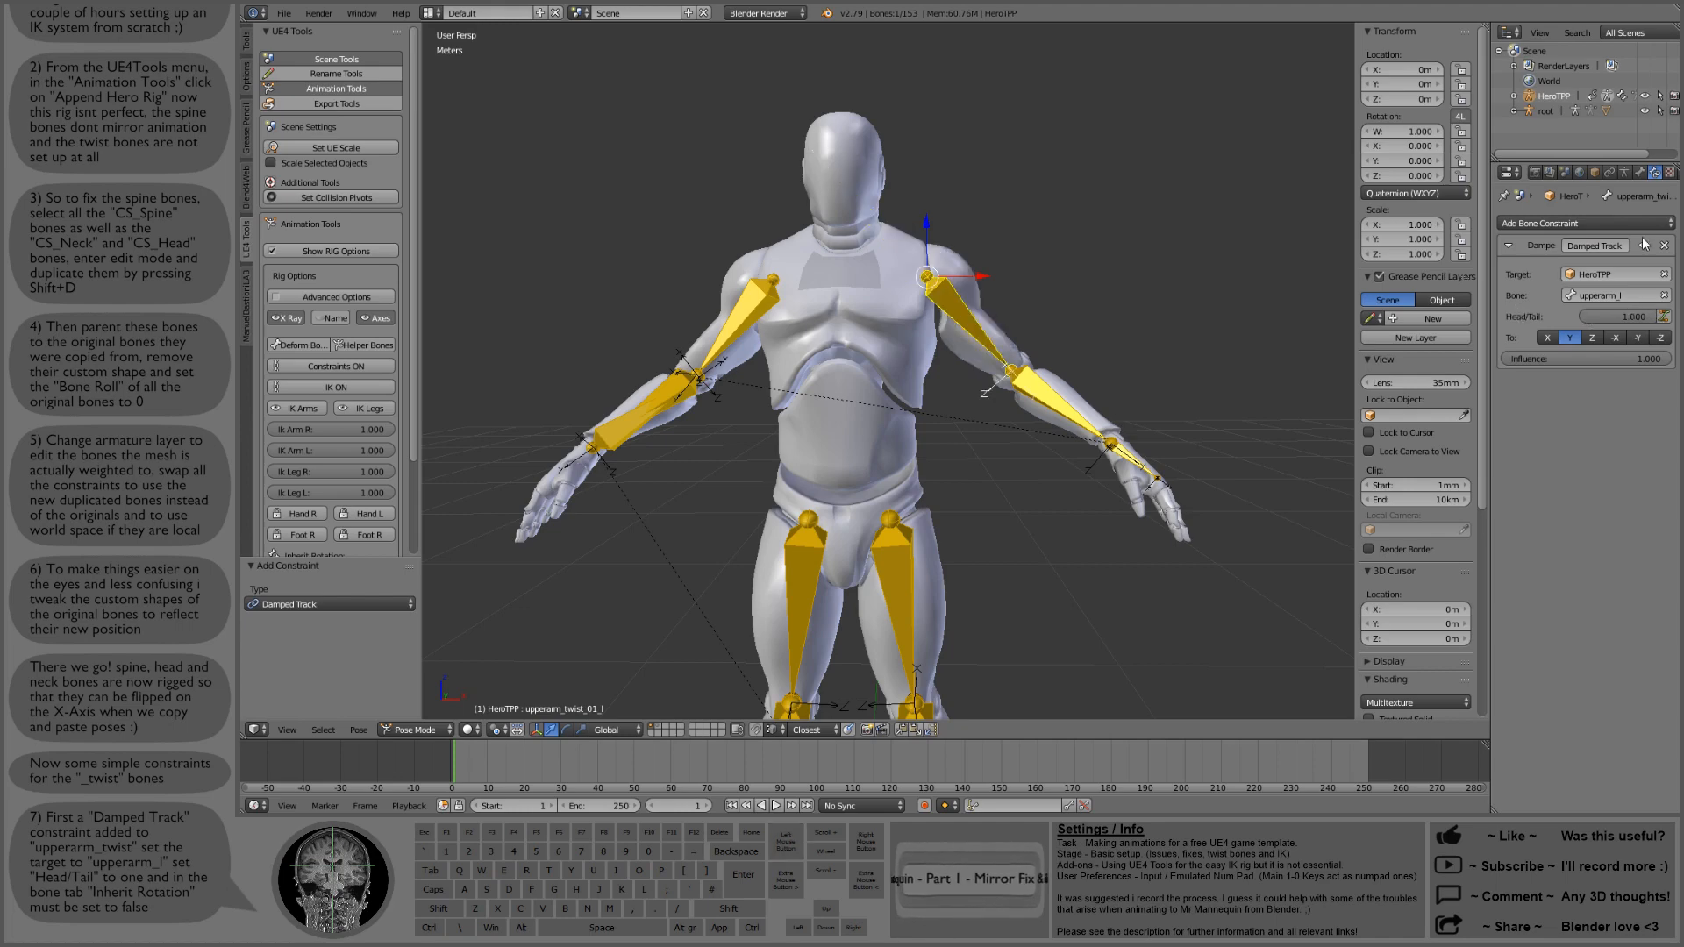
pyautogui.click(1640, 173)
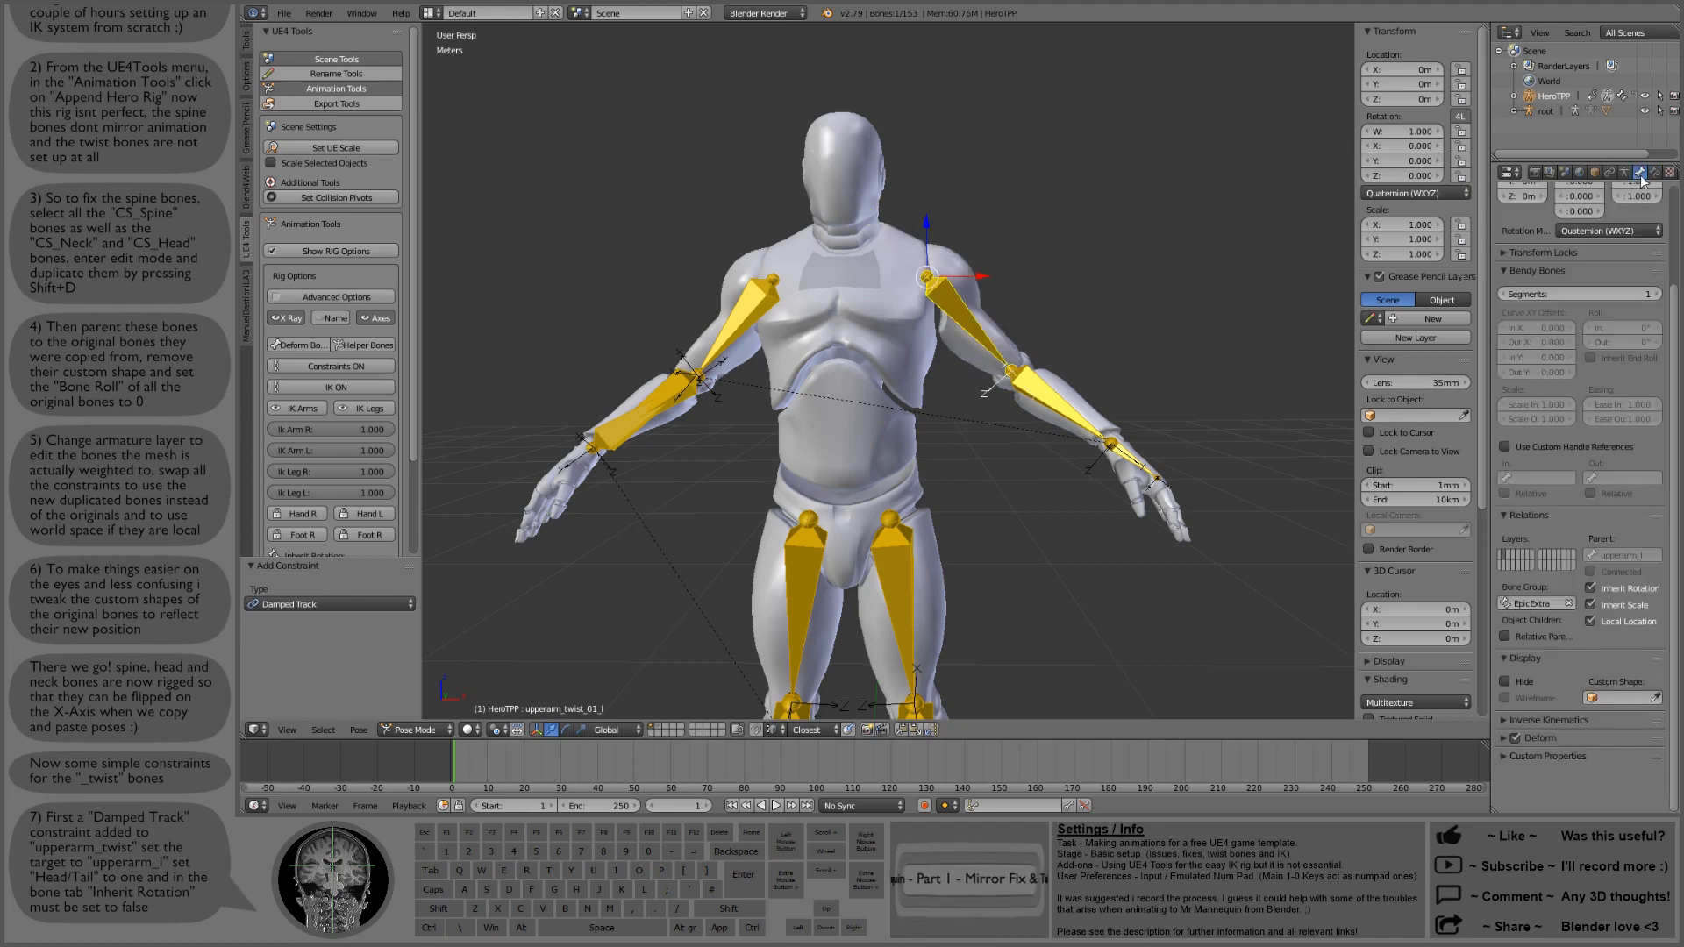
pyautogui.click(1592, 590)
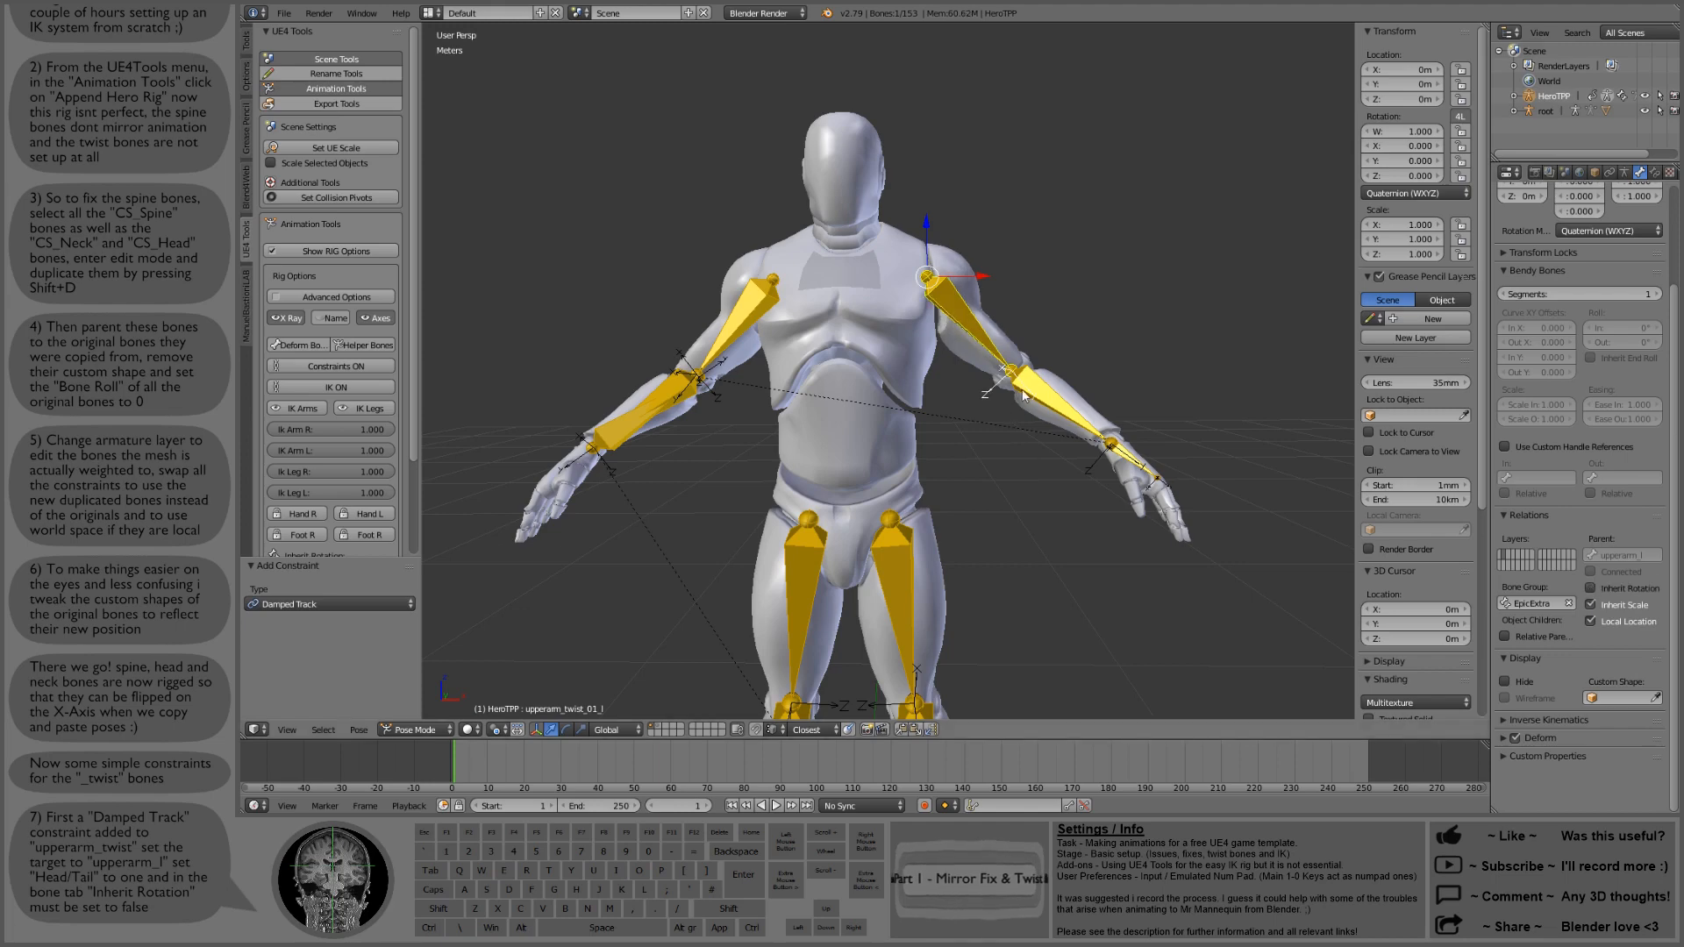
# Step: Show the control bone layer of the armature together with the twist bone layer
pyautogui.keyDown('shift'); pyautogui.moveTo(1108, 351); pyautogui.dragTo(1066, 349, button='middle'); pyautogui.keyUp('shift')
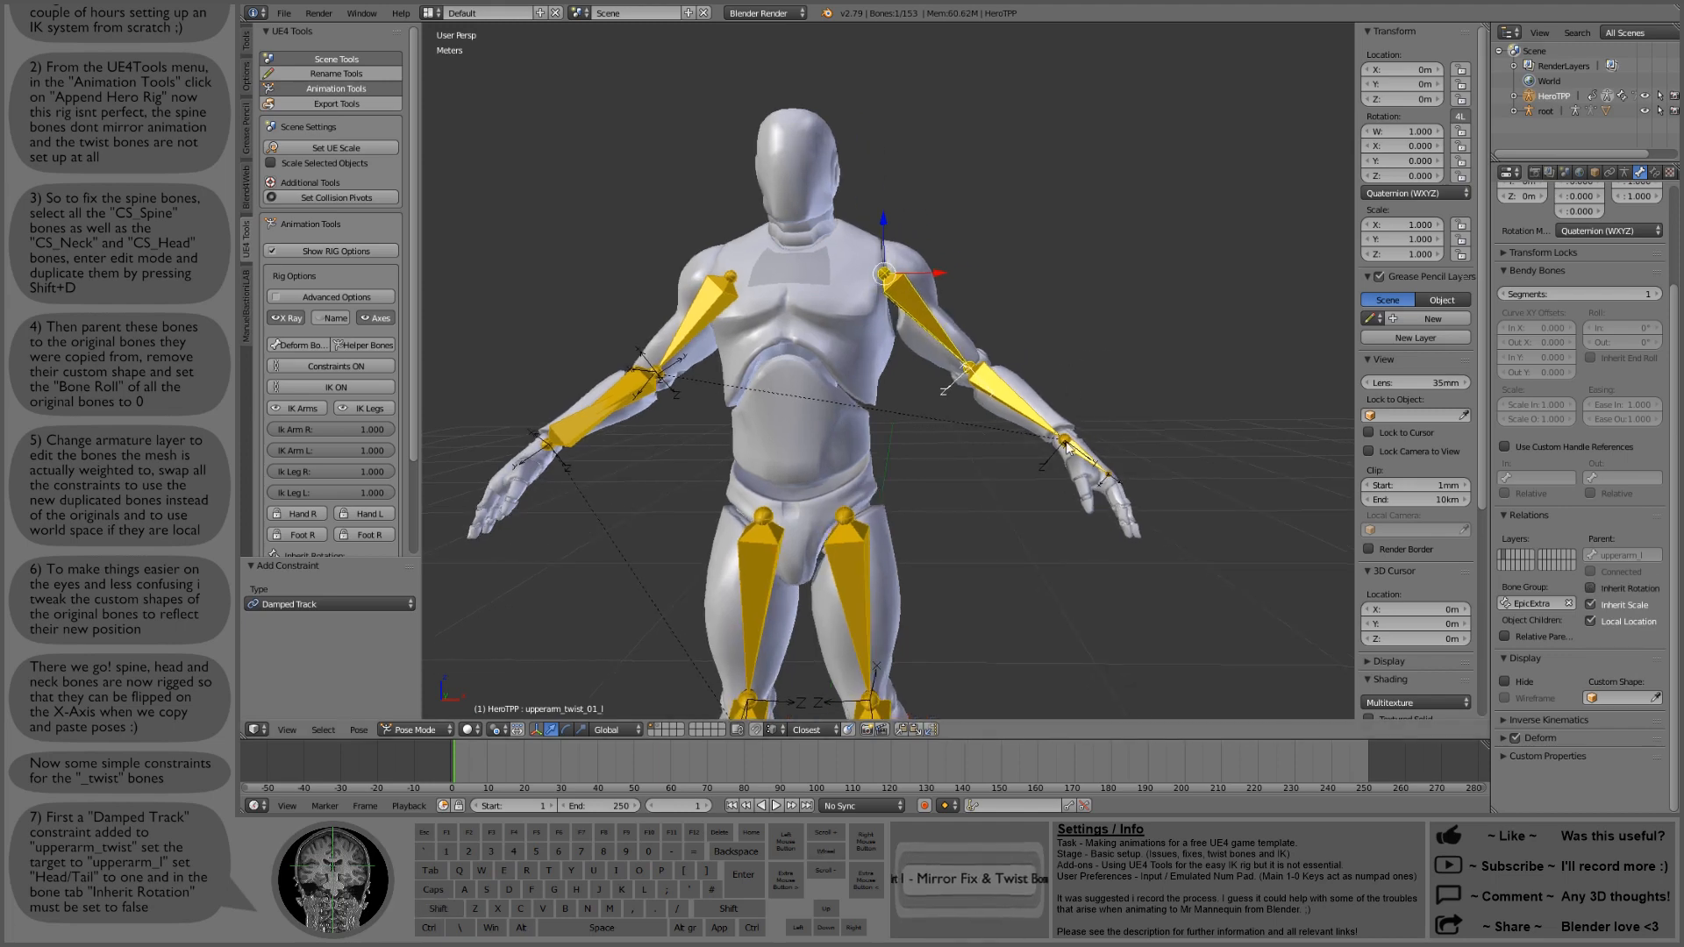
pyautogui.click(1625, 173)
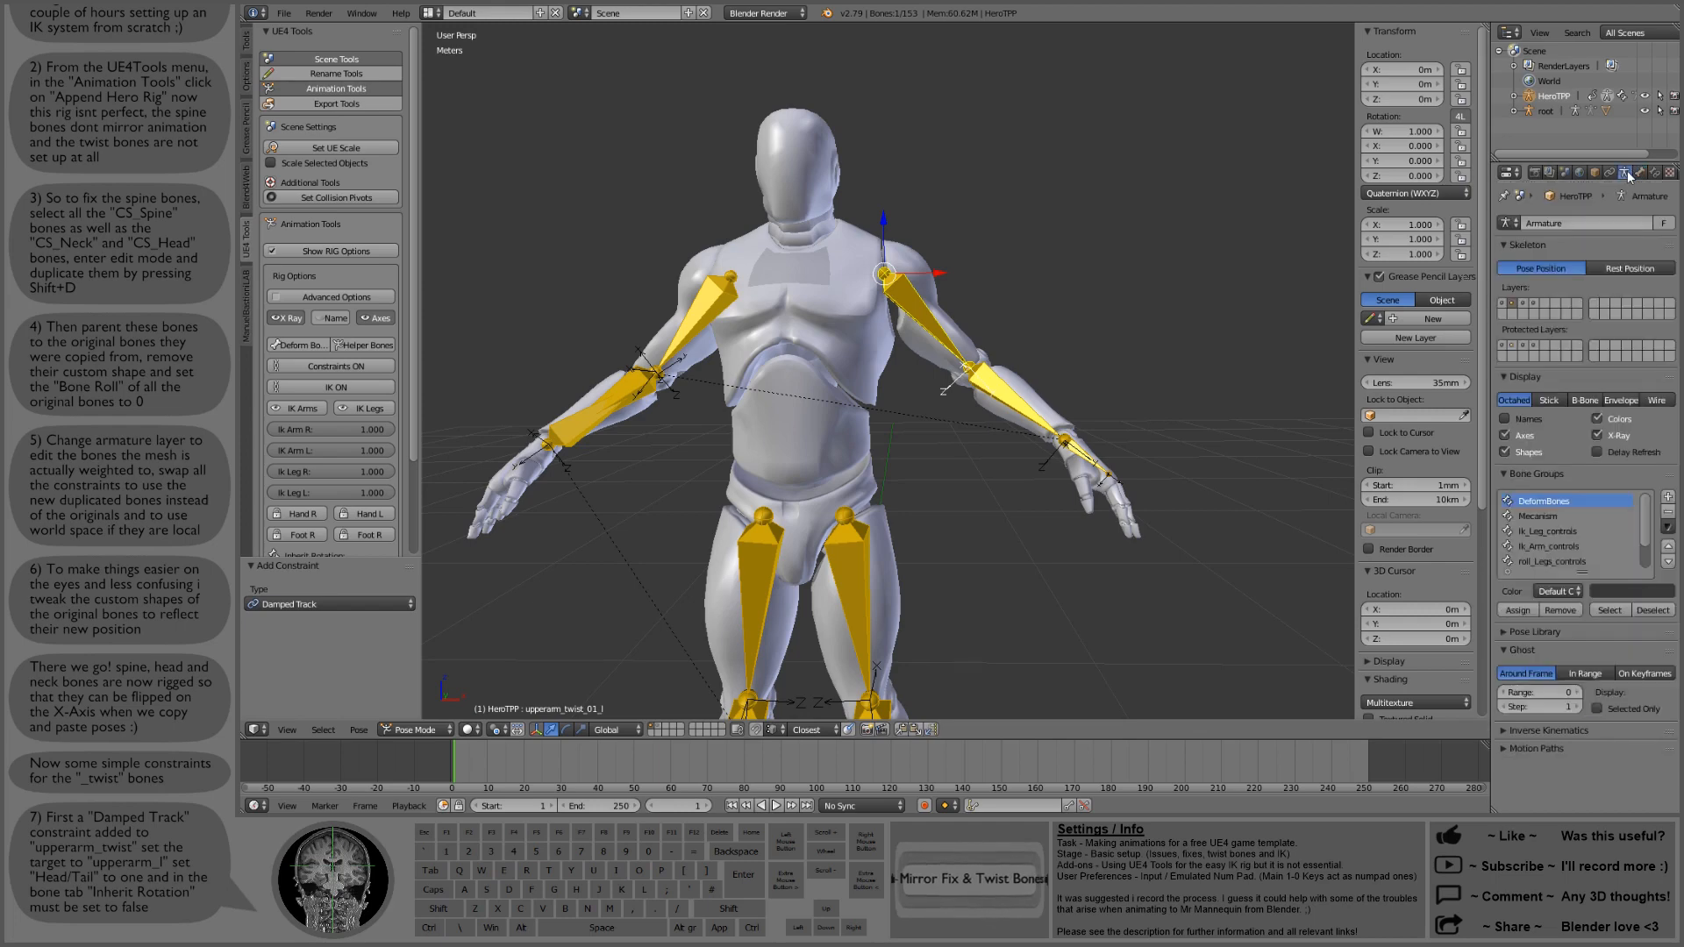
pyautogui.keyDown('shift'); pyautogui.click(1526, 306); pyautogui.keyUp('shift')
# Step: Raise the hand control CS_ik_hand_l about 56.4 cm along global Z and move it about 20 cm along Y
pyautogui.rightClick(1137, 485)
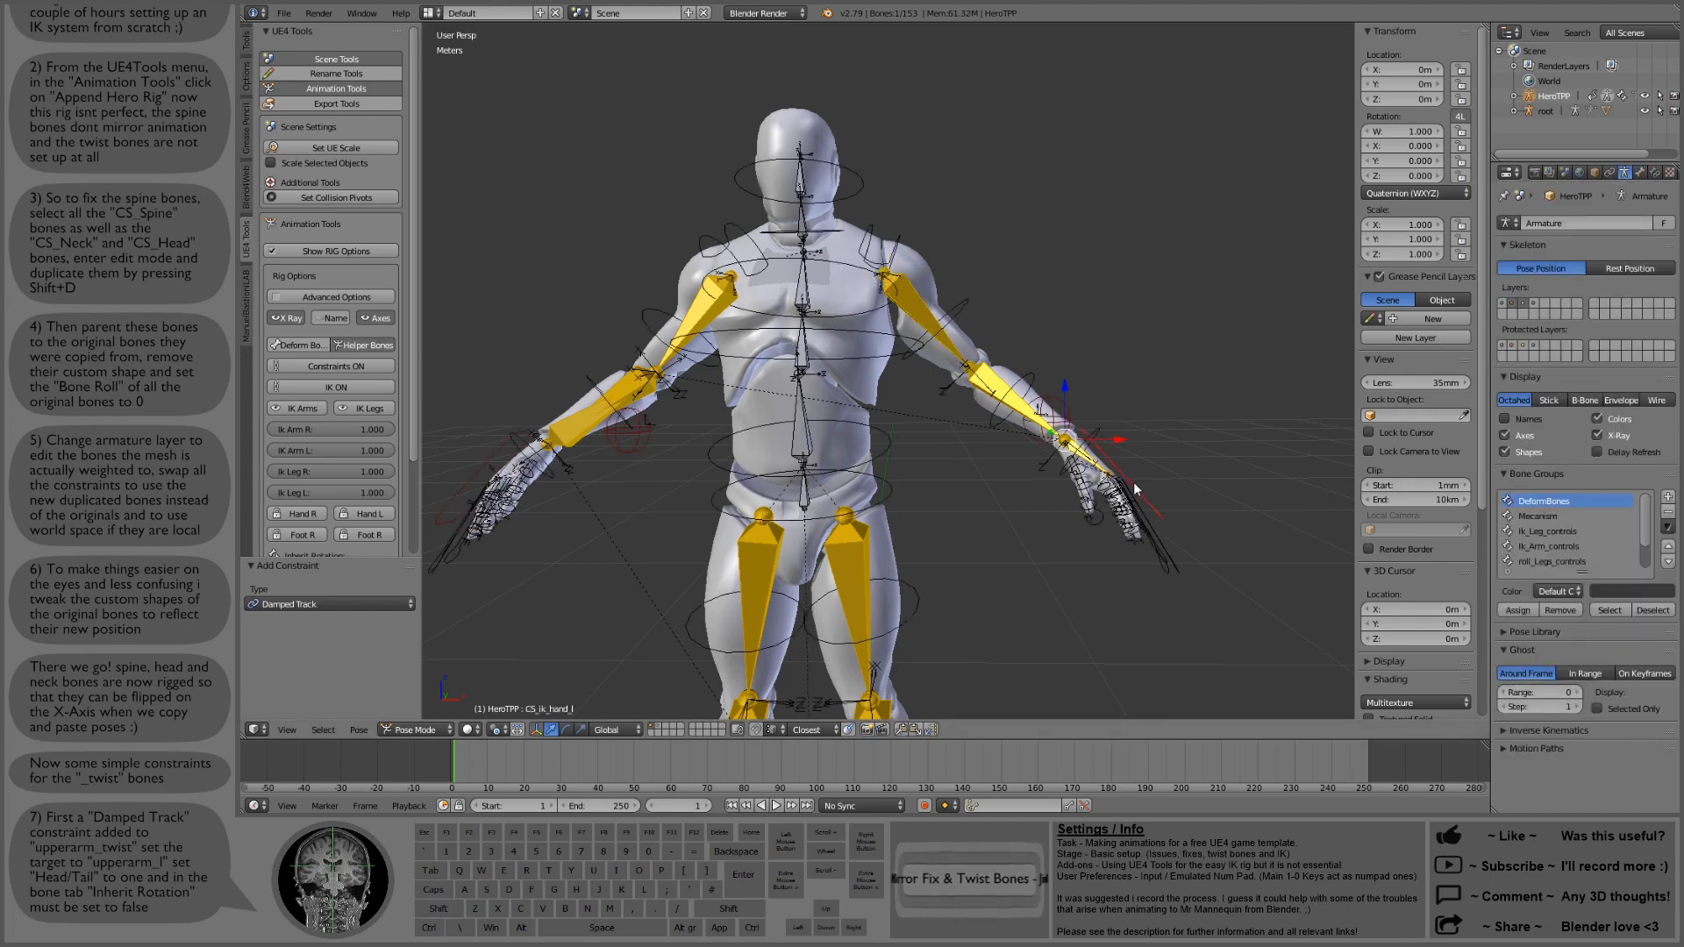
pyautogui.press('g')
pyautogui.press('z')
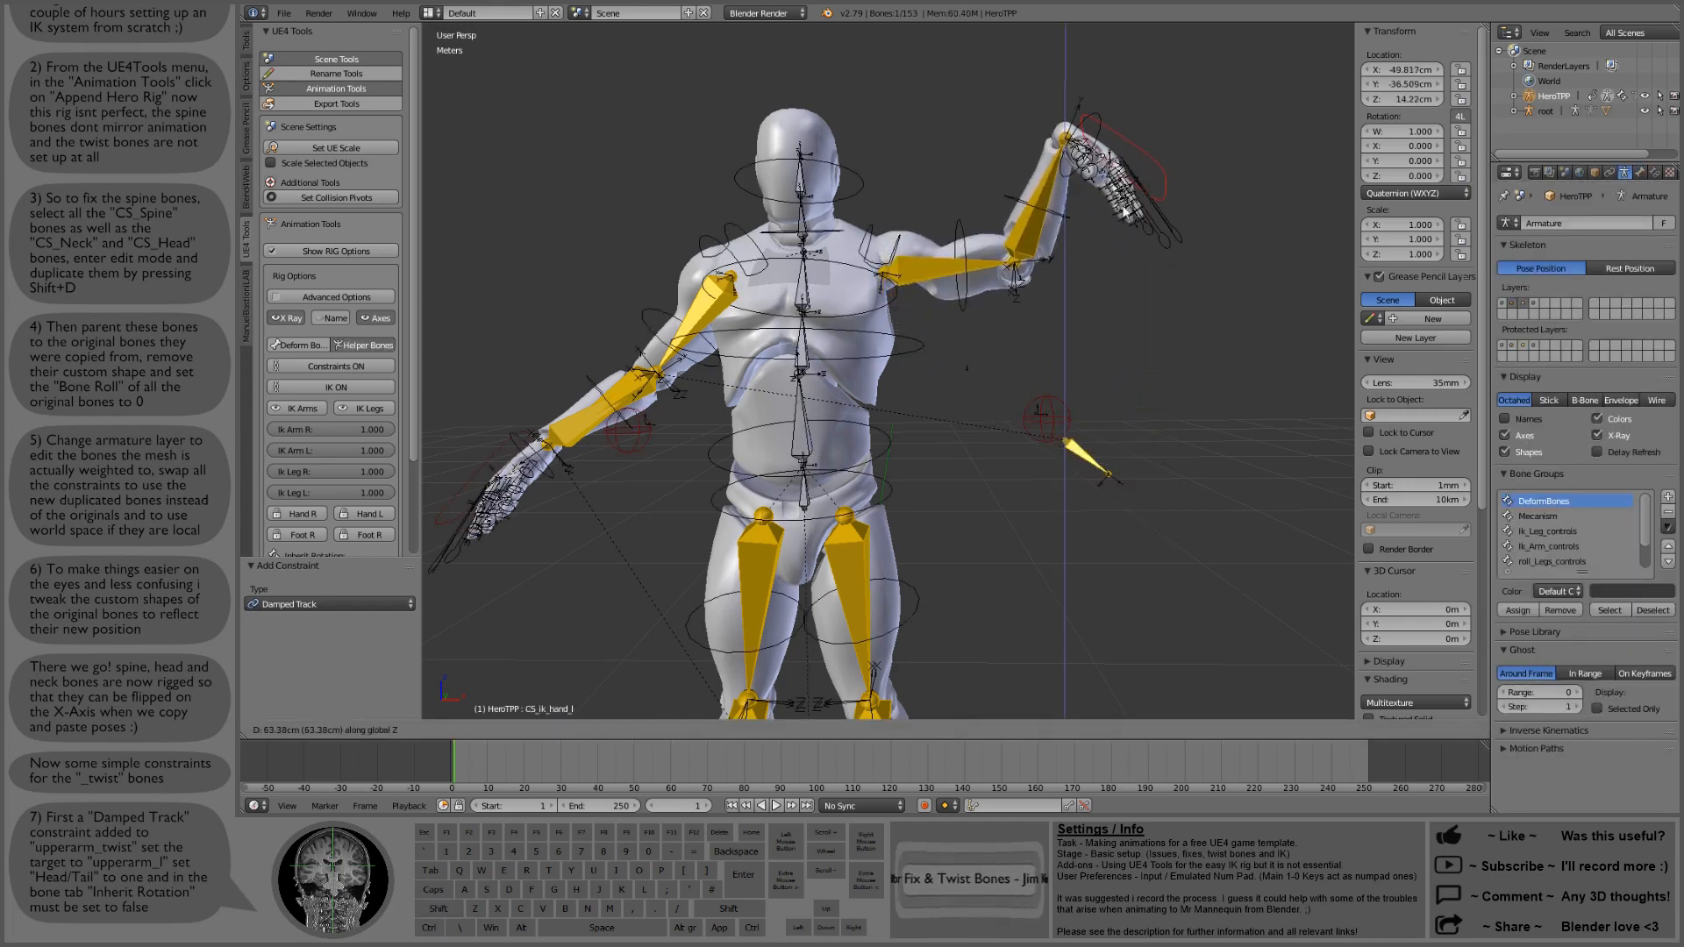
pyautogui.click(1075, 249)
pyautogui.moveTo(1075, 253); pyautogui.dragTo(879, 316, button='middle')
pyautogui.press('g')
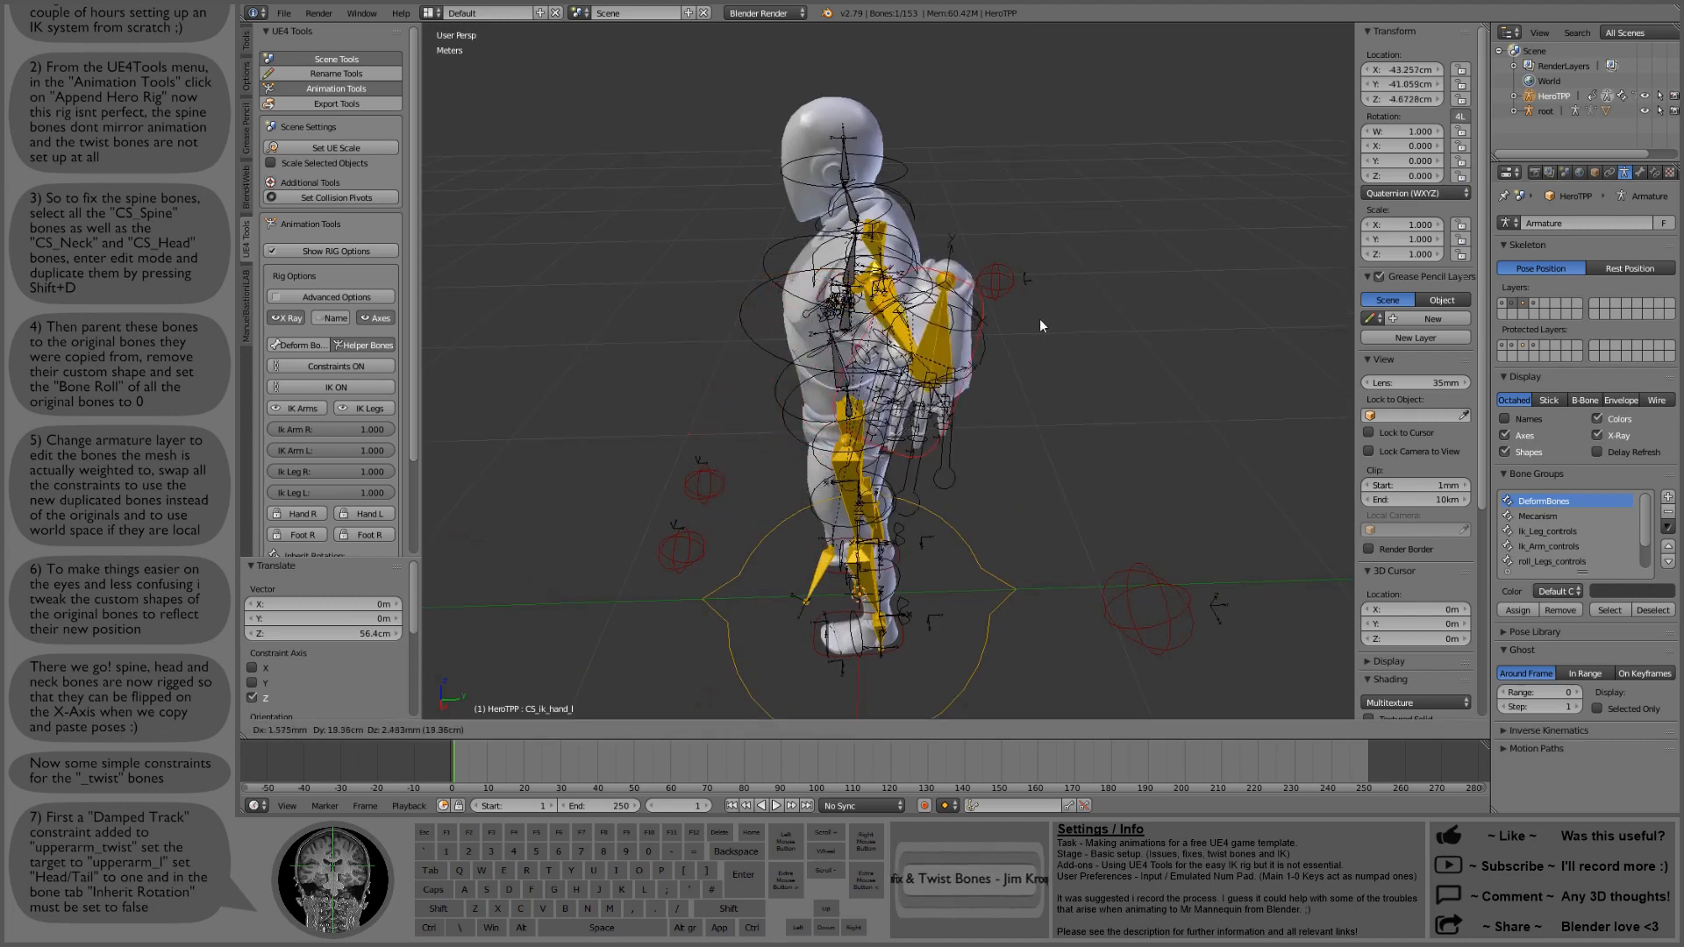
pyautogui.click(1039, 319)
# Step: Copy the CS_ik_hand_l pose and paste it with Flipped on X-Axis to test the arm mirroring
pyautogui.moveTo(730, 351); pyautogui.dragTo(898, 371, button='middle')
pyautogui.hotkey('ctrl', 'c')
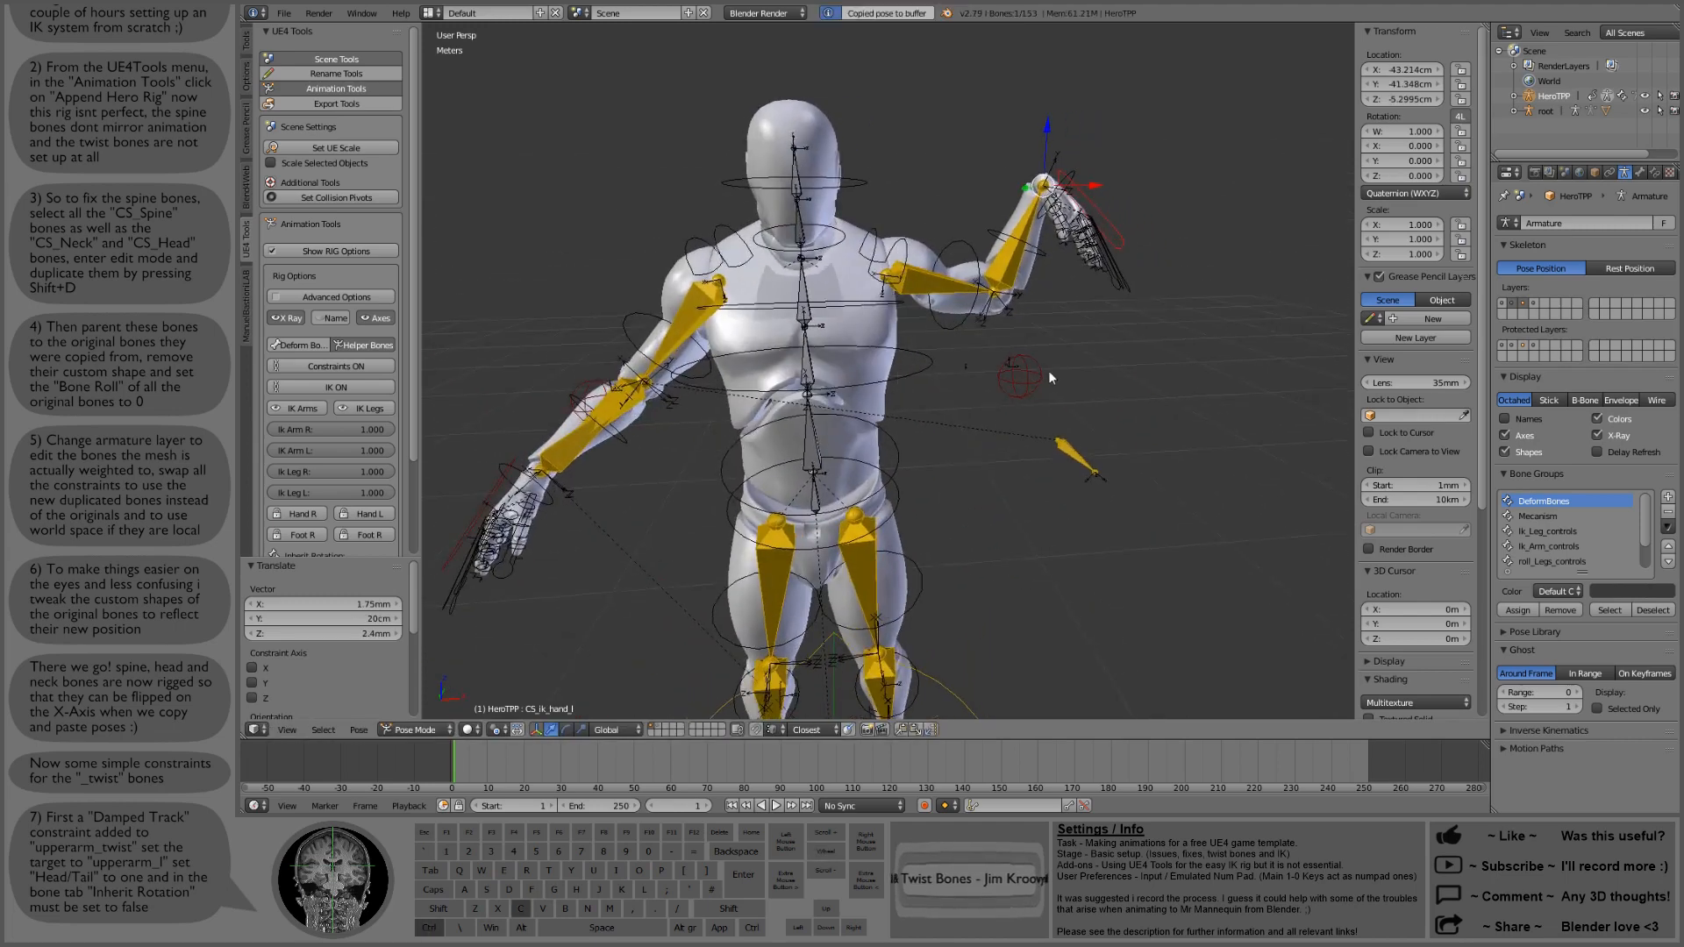
pyautogui.hotkey('ctrl', 'v')
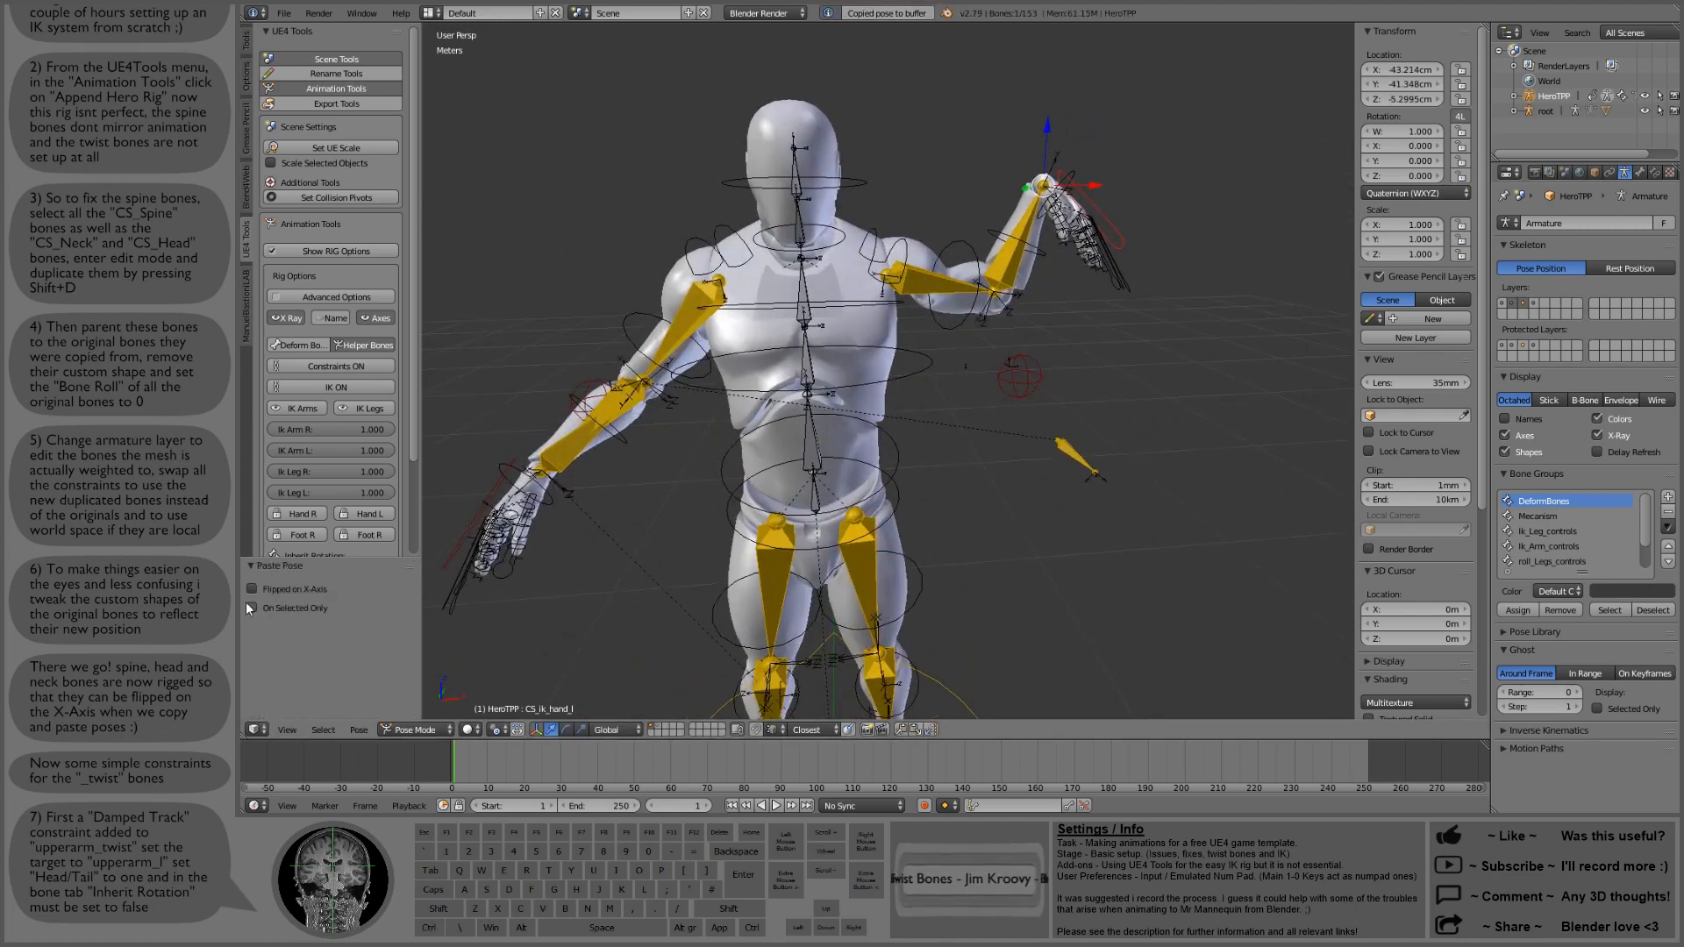
pyautogui.click(253, 589)
pyautogui.moveTo(634, 384); pyautogui.dragTo(753, 365, button='middle')
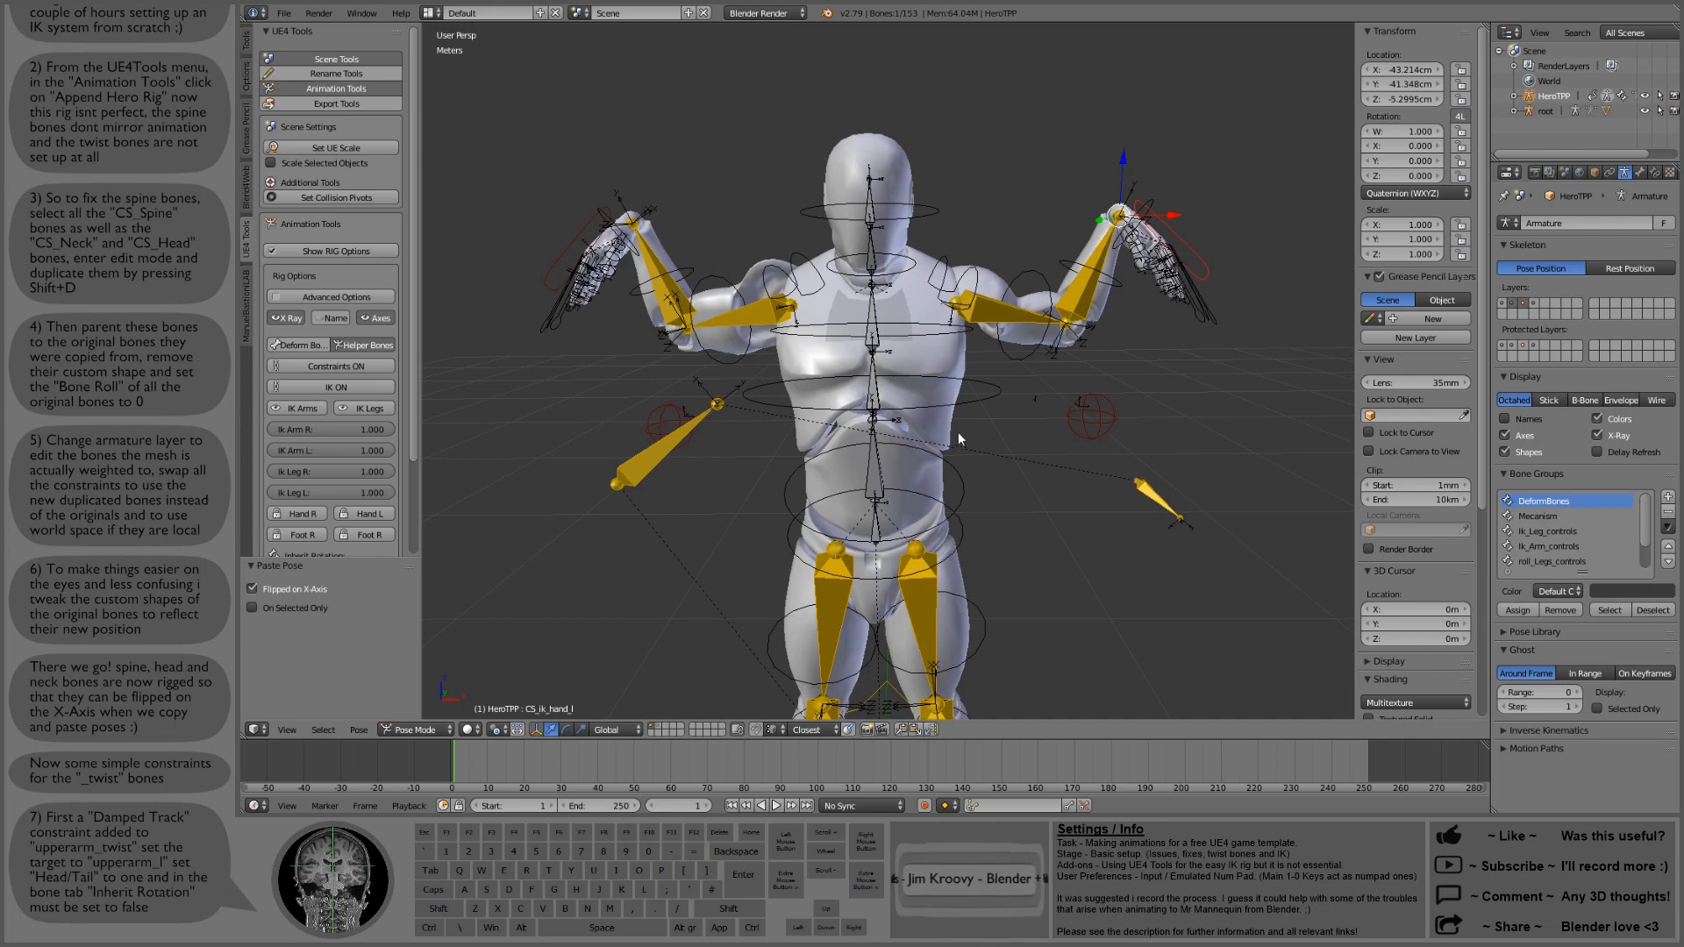
# Step: Select all visible bones and clear their pose location, rotation and scale
pyautogui.press('a')
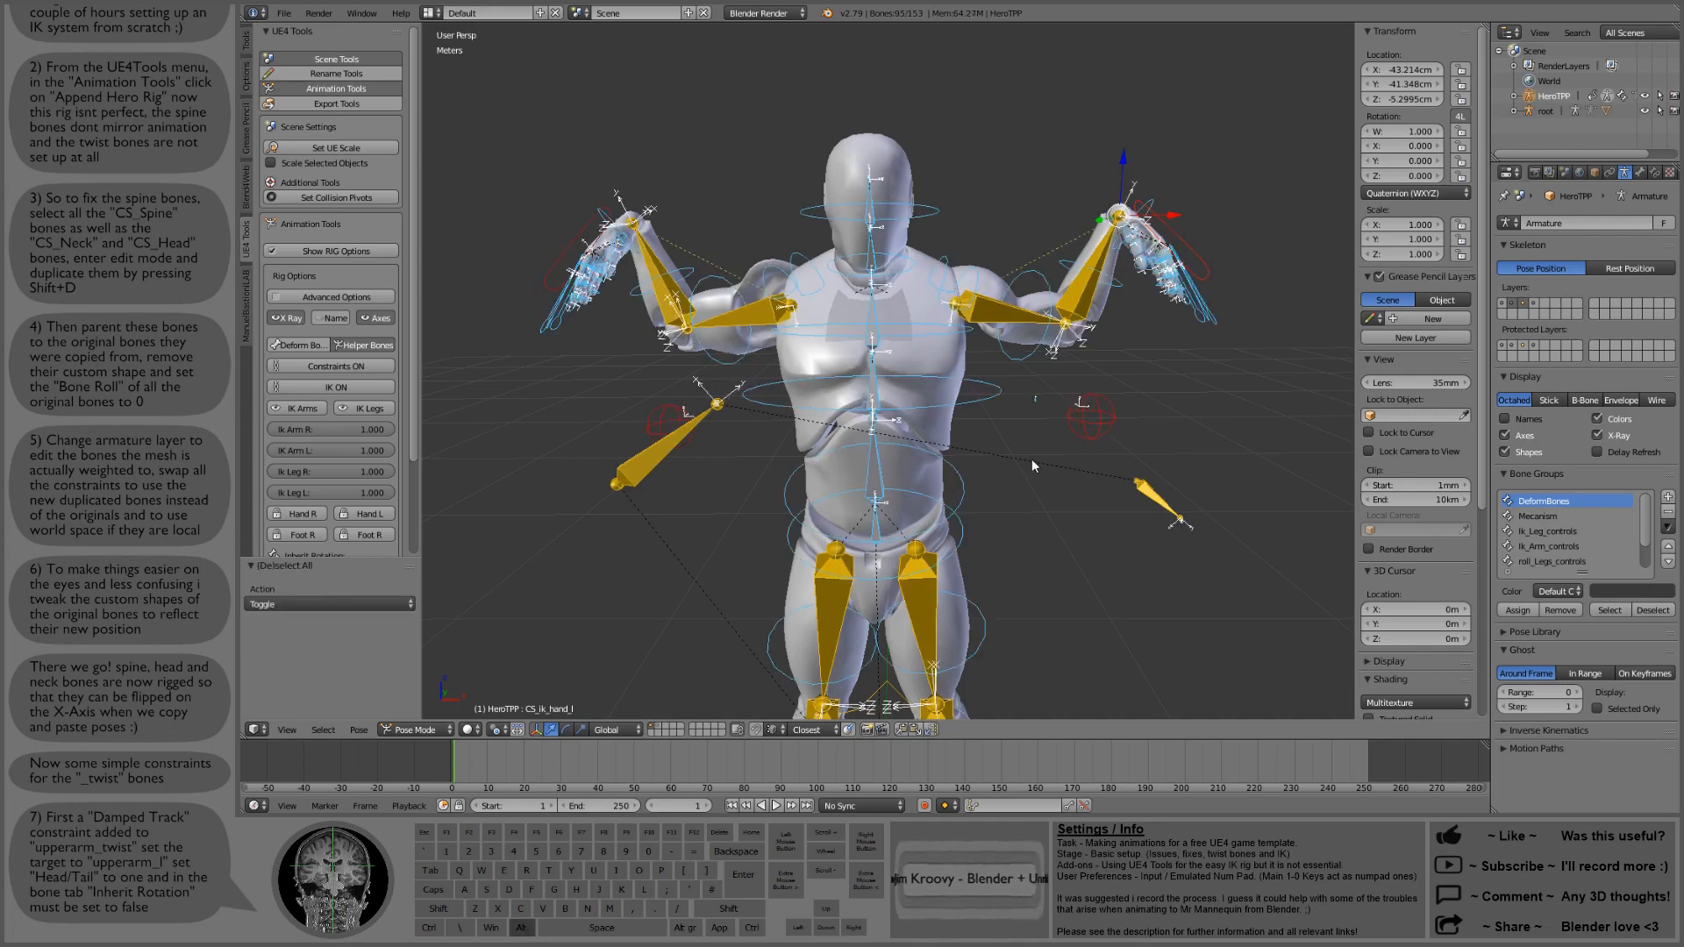
pyautogui.hotkey('alt', 'g')
pyautogui.hotkey('alt', 'r')
pyautogui.hotkey('alt', 's')
# Step: Add a Copy Rotation constraint to the forearm twist bone lowerarm_twist_01_l
pyautogui.scroll(3, 1095, 377)
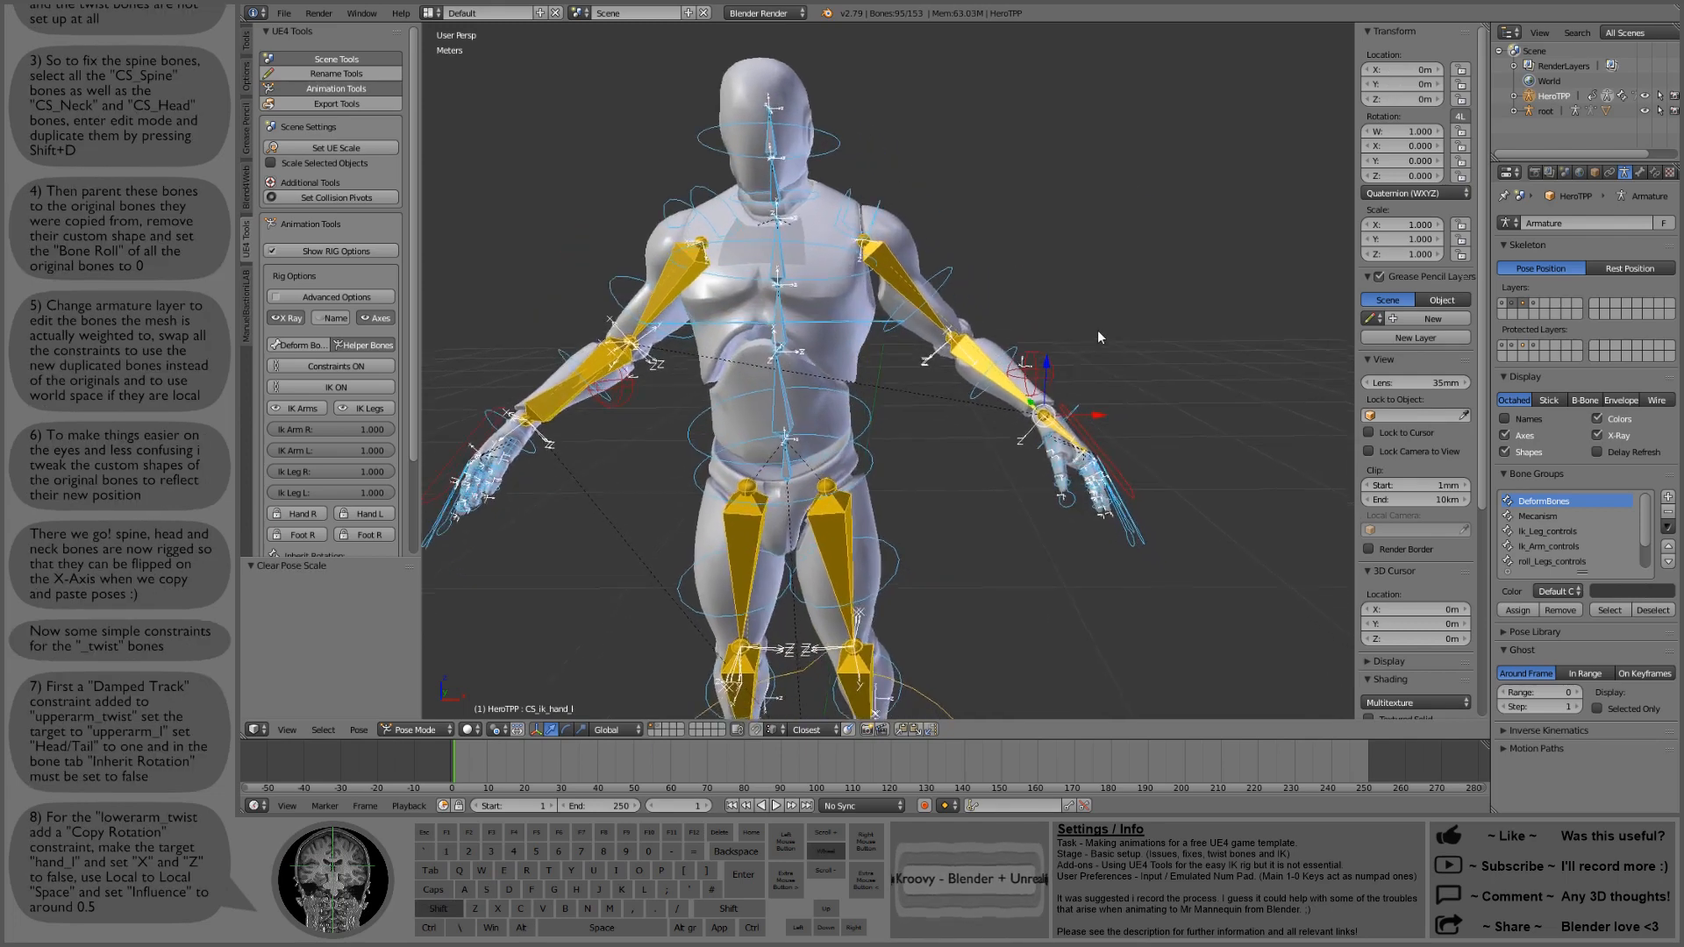
pyautogui.moveTo(1097, 330); pyautogui.dragTo(914, 402, button='middle')
pyautogui.scroll(2, 914, 401)
pyautogui.scroll(1, 914, 402)
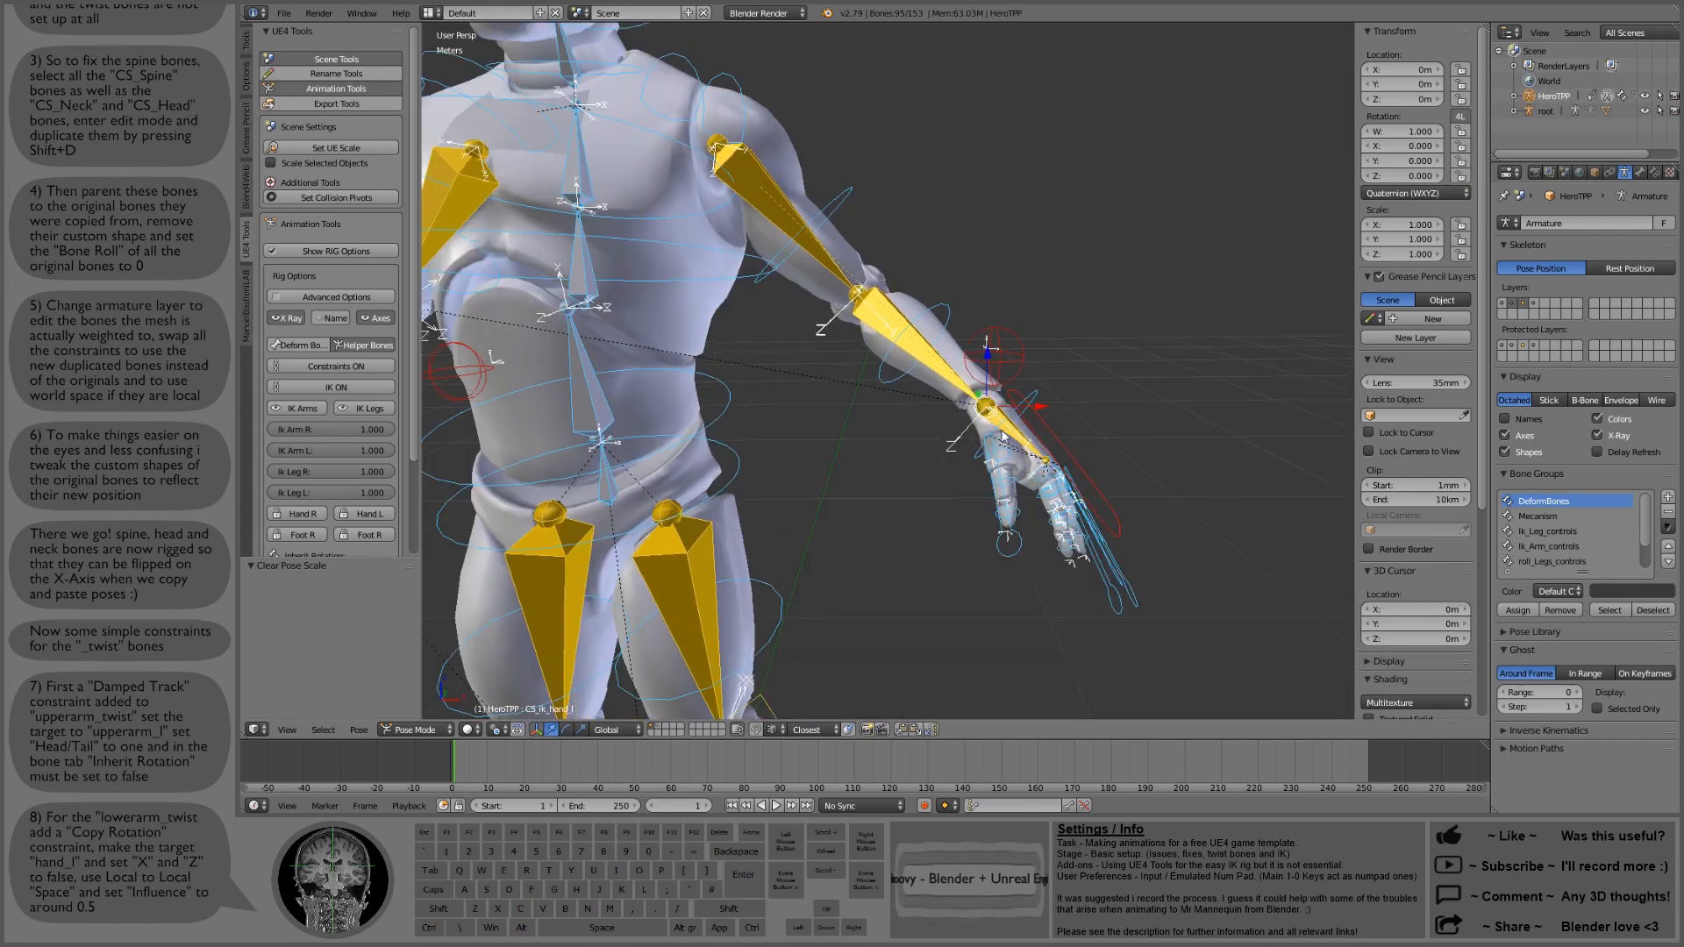
pyautogui.rightClick(886, 312)
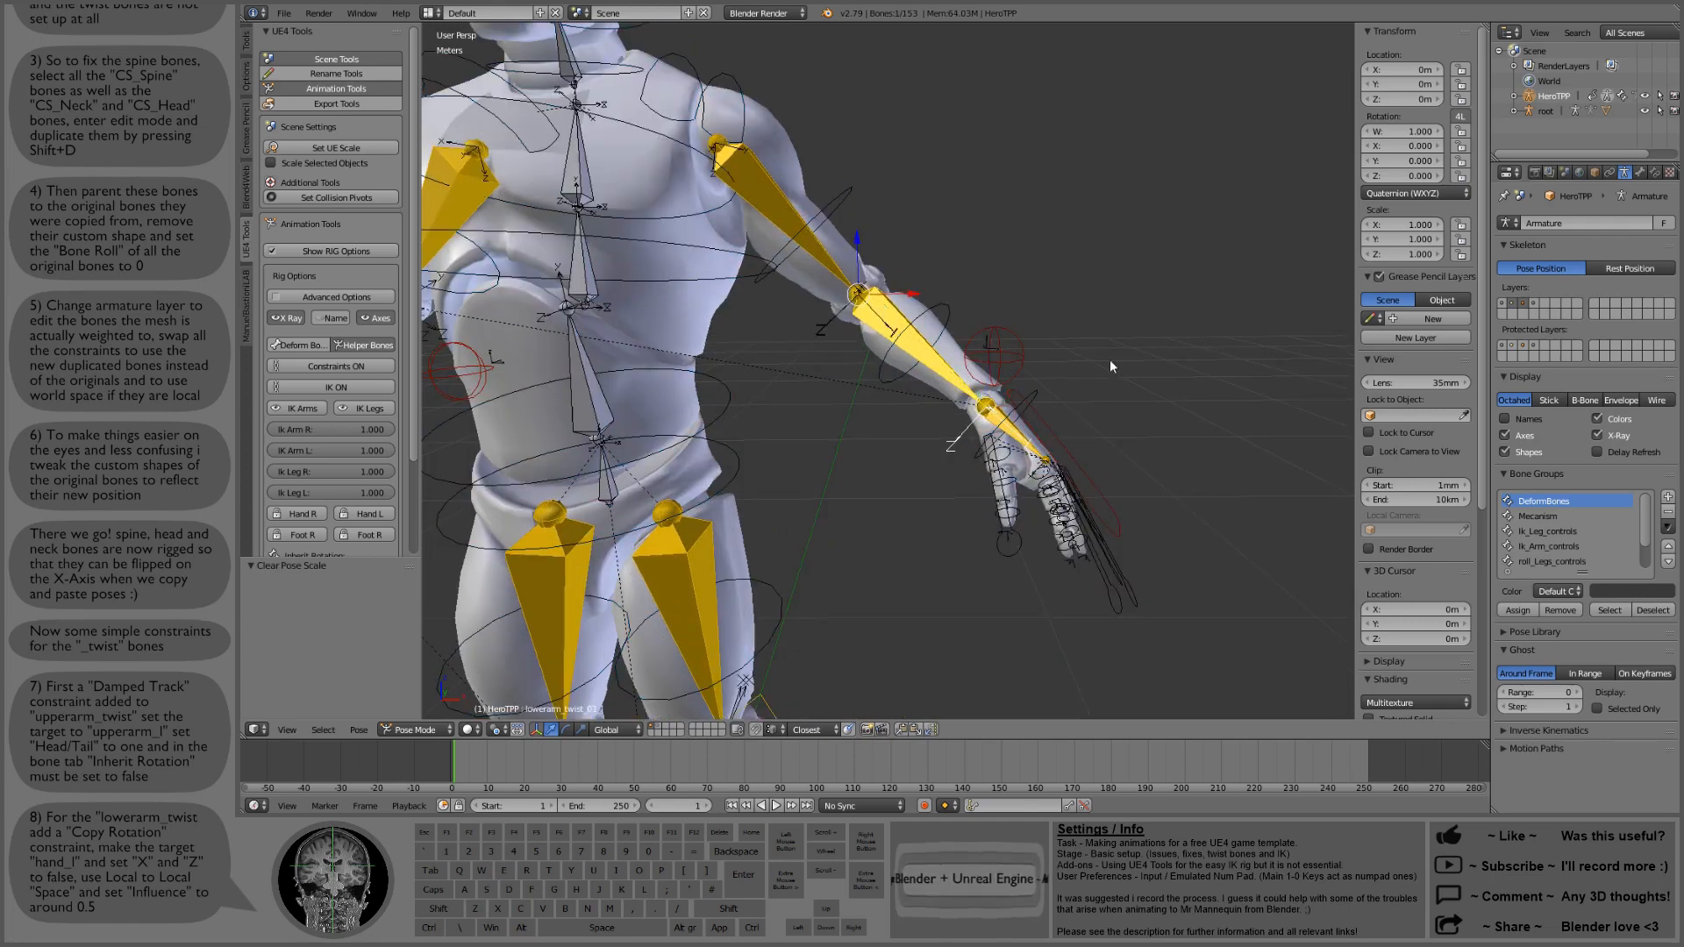
pyautogui.click(1655, 173)
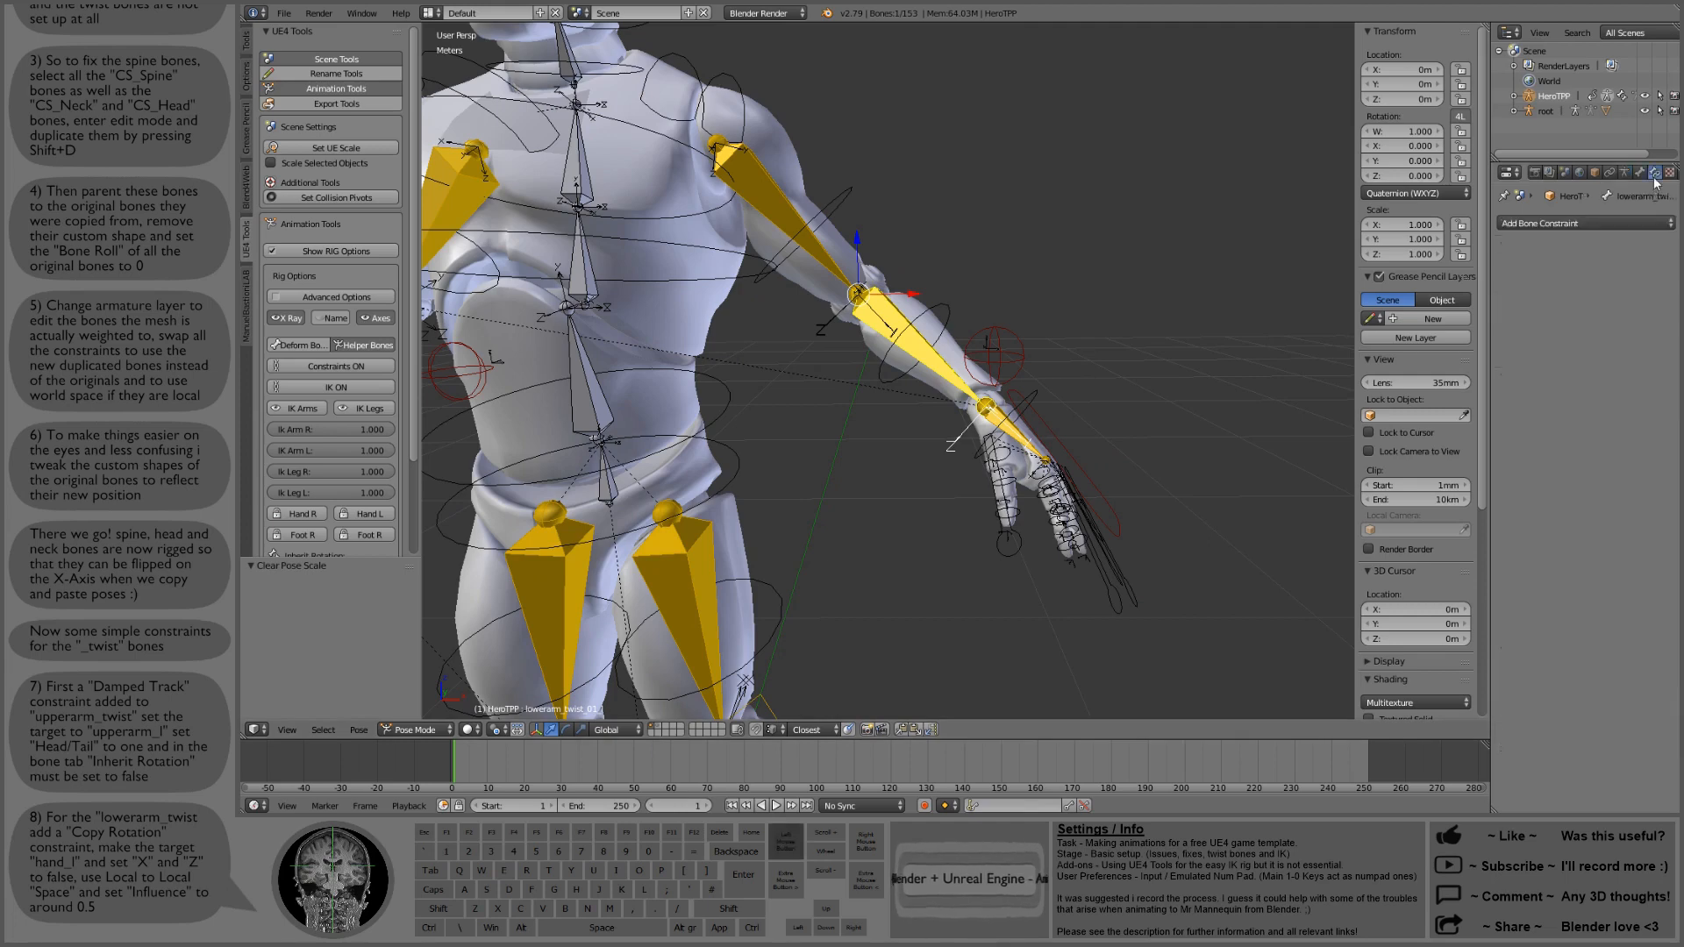
pyautogui.click(1592, 225)
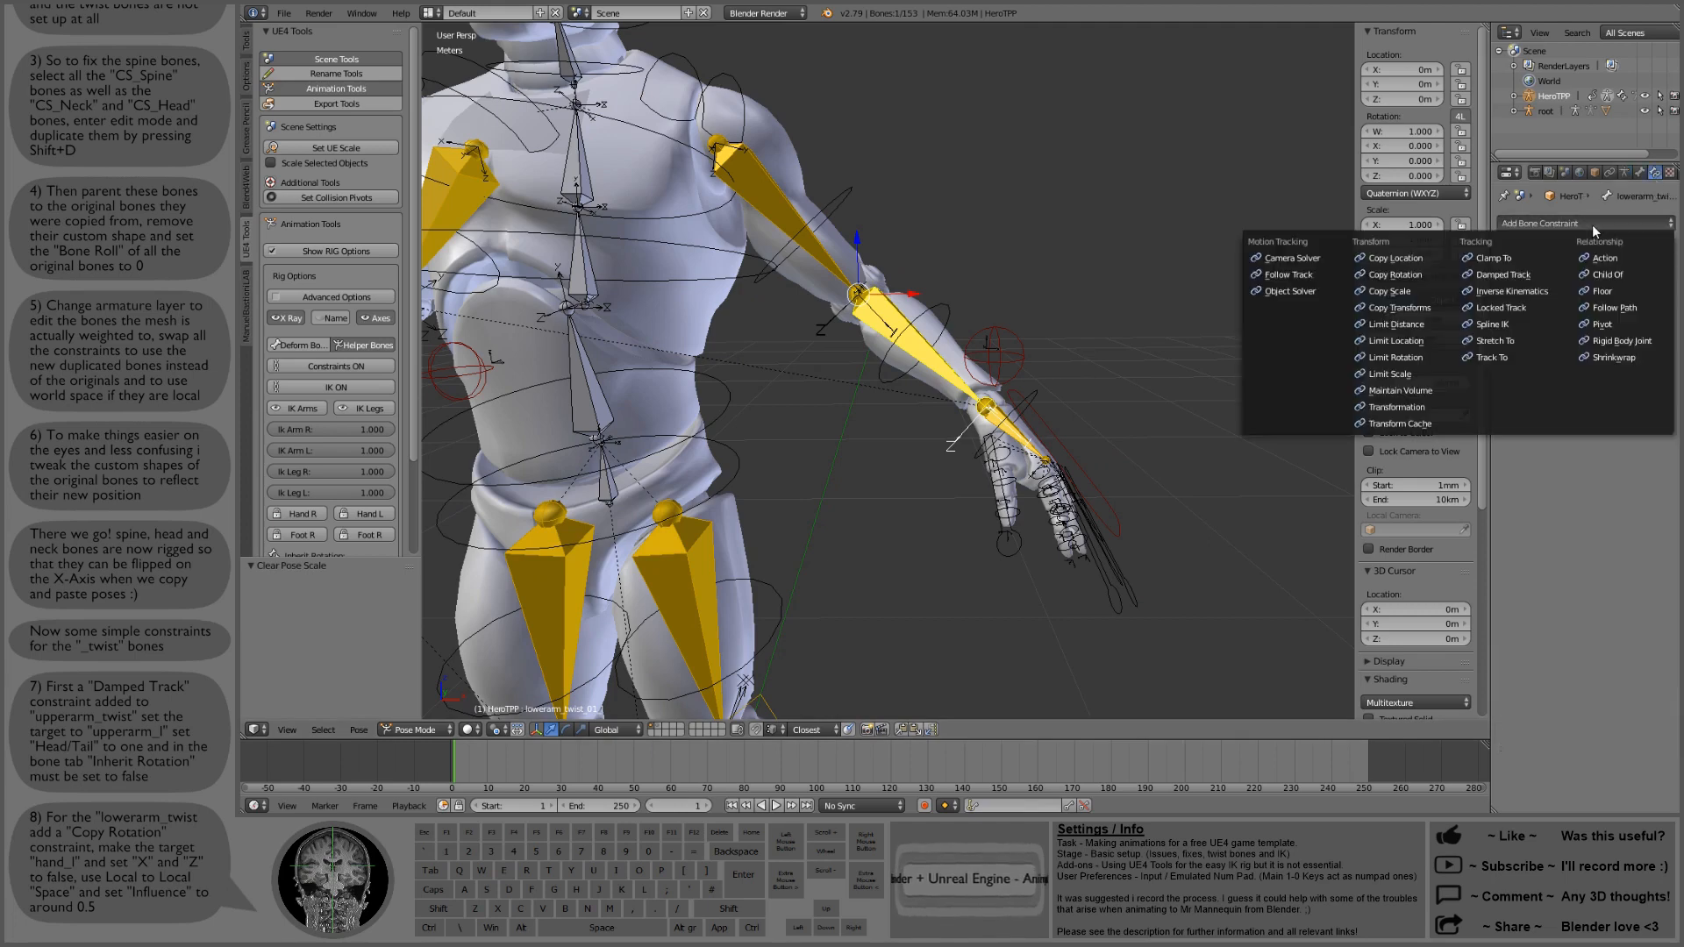
pyautogui.click(1414, 275)
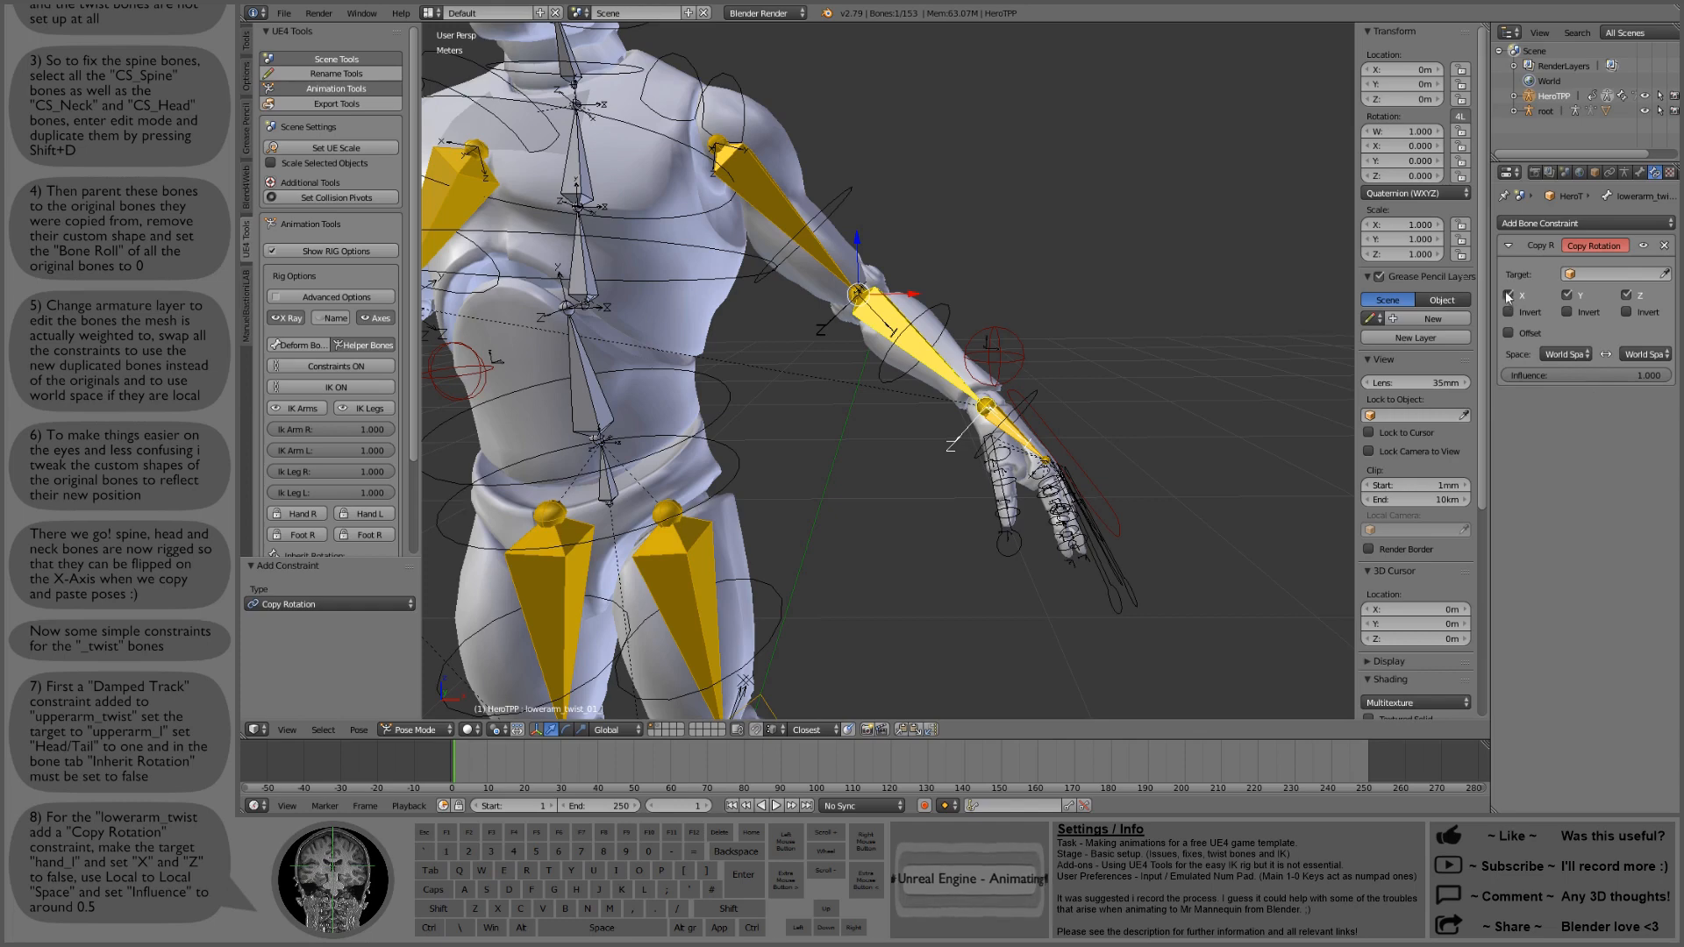
# Step: Disable the X and Z axes in the Copy Rotation constraint and set both its target and owner space to Local Space
pyautogui.click(1507, 294)
pyautogui.click(1627, 295)
pyautogui.click(1565, 354)
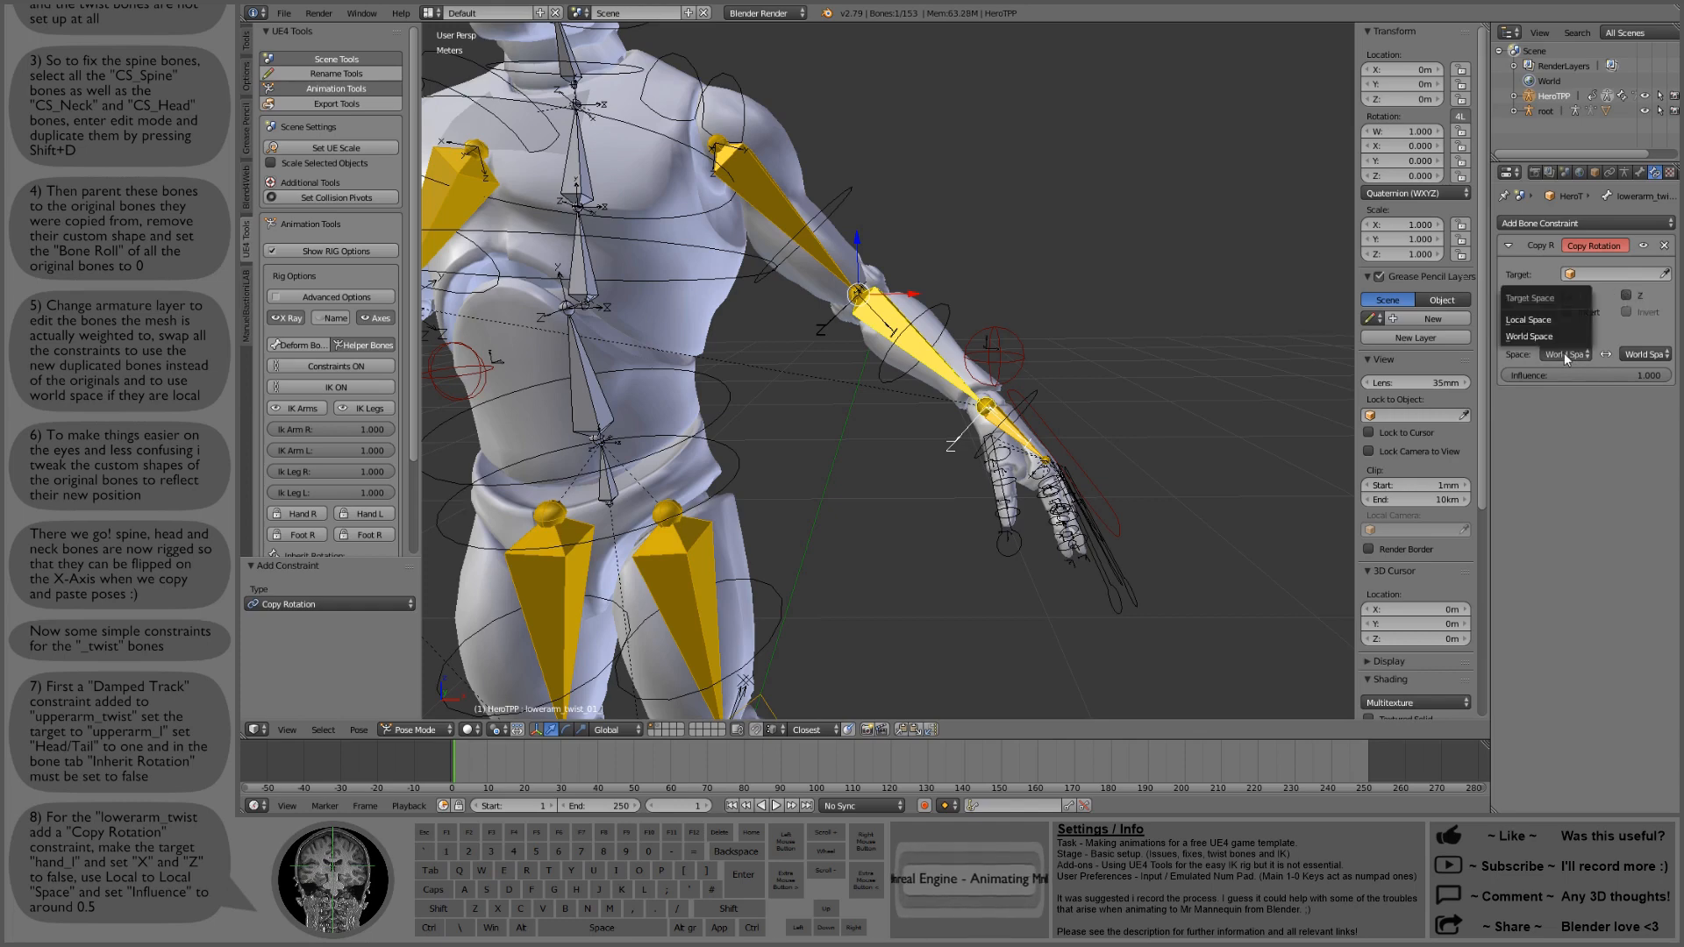
pyautogui.click(1555, 319)
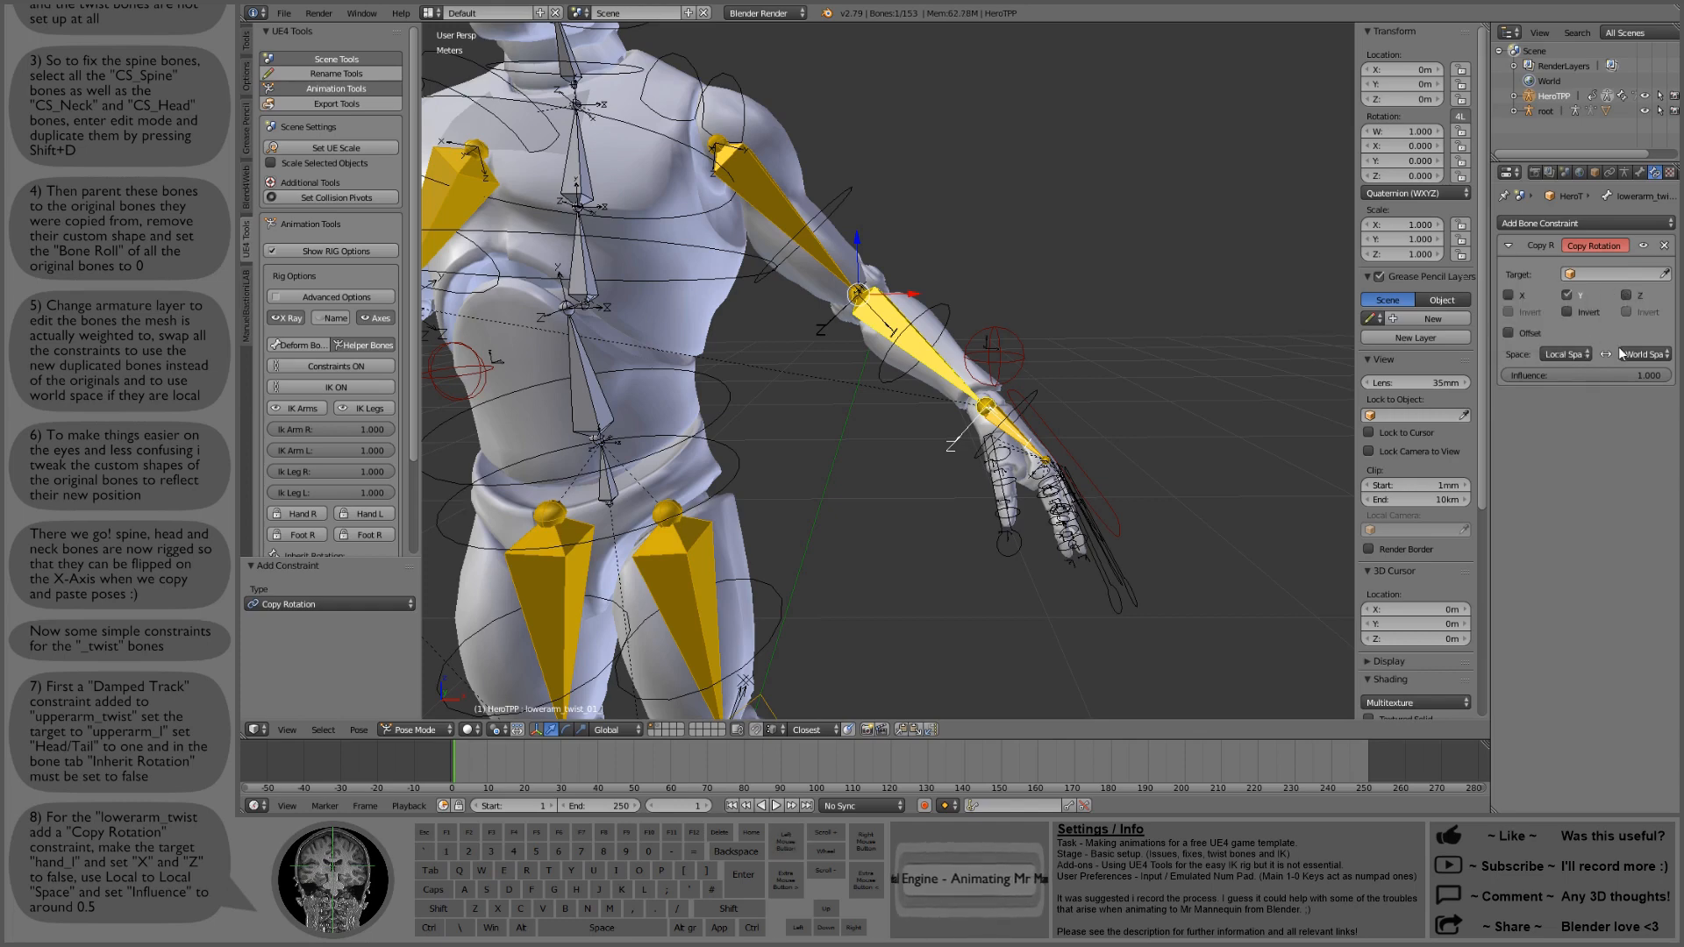
pyautogui.click(1644, 354)
pyautogui.click(1606, 311)
# Step: Set the Copy Rotation constraint's target to HeroTPP and its target bone to hand_l
pyautogui.click(1666, 275)
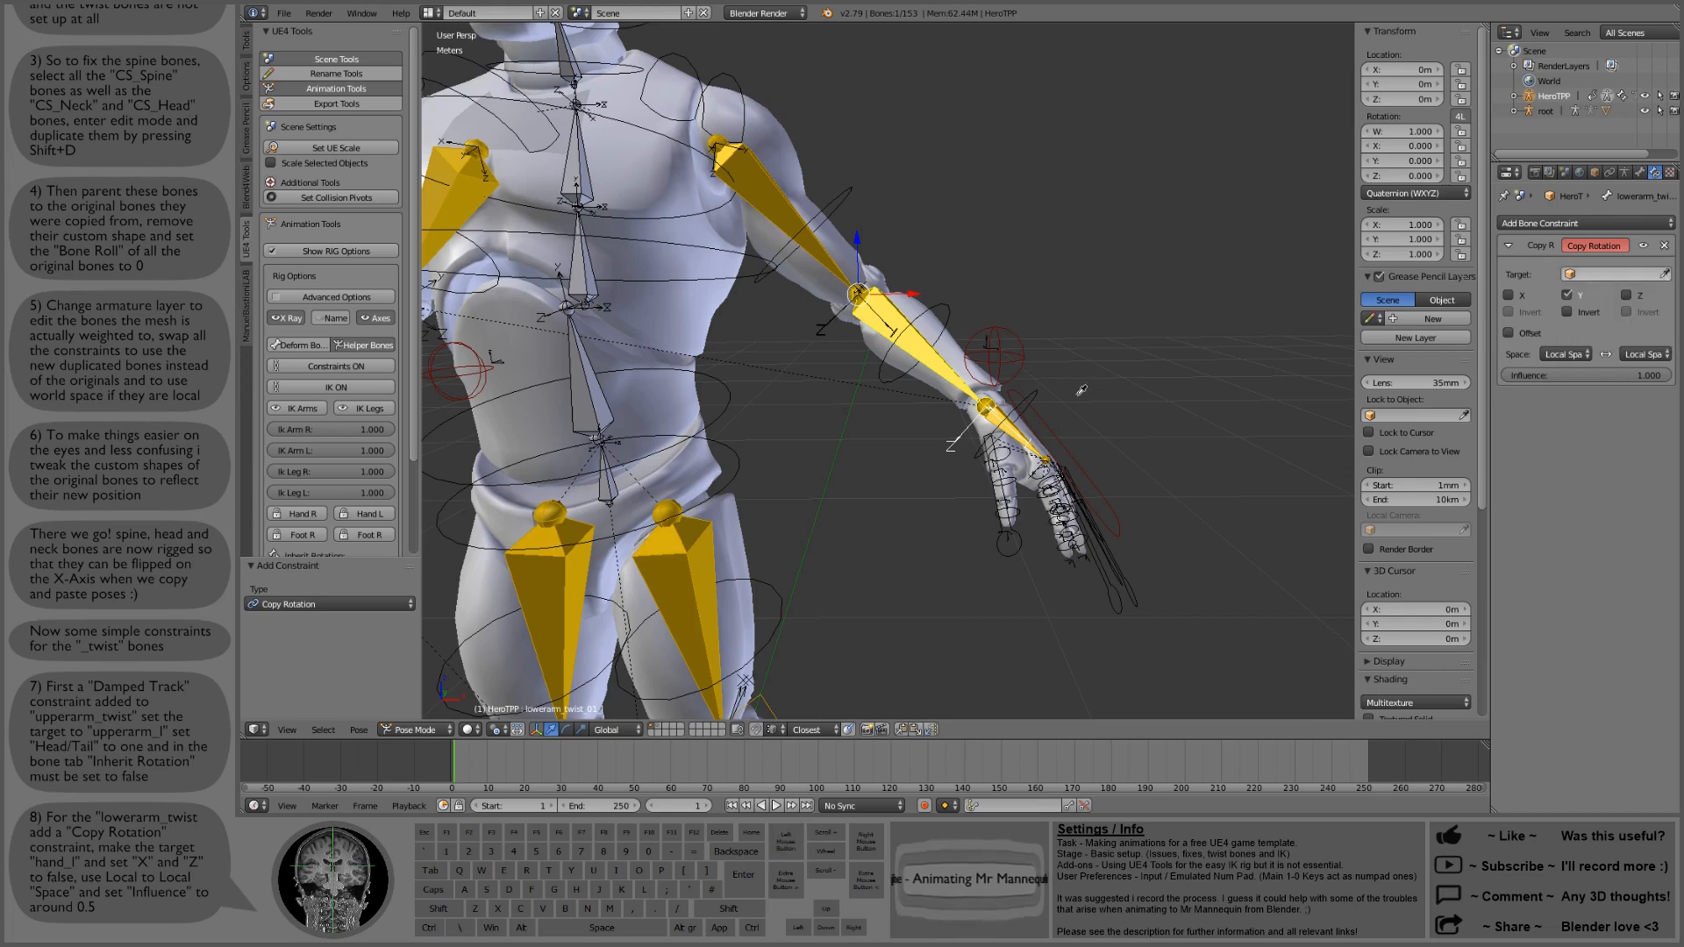
pyautogui.click(1013, 417)
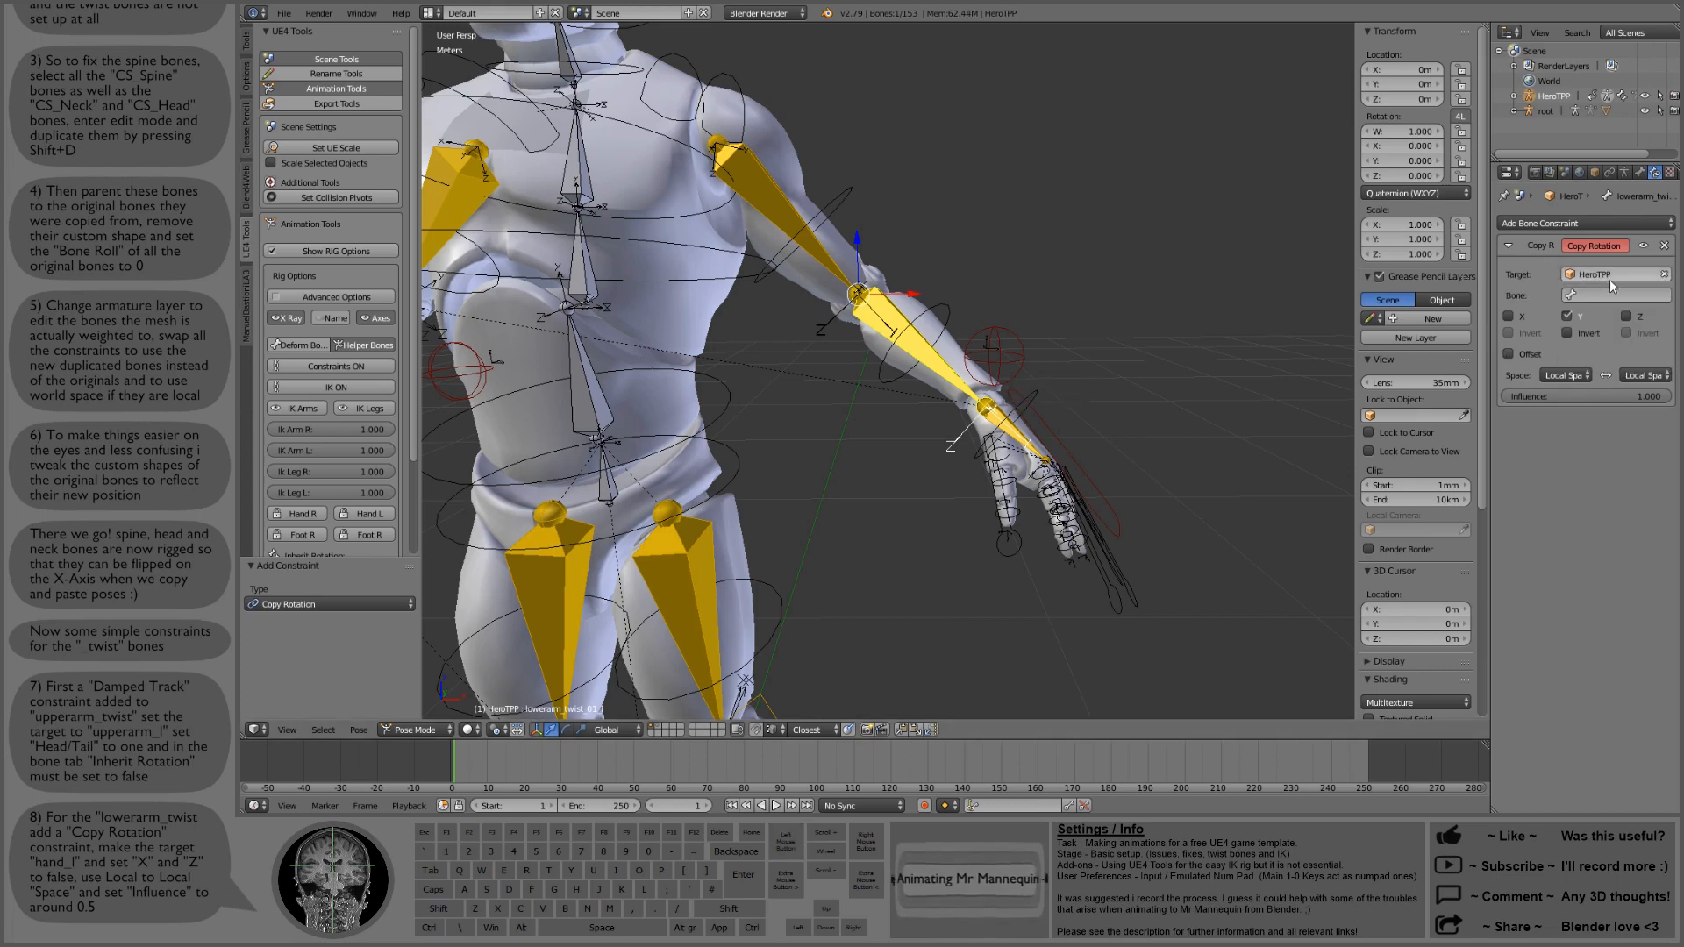
pyautogui.click(1610, 294)
pyautogui.write('hand')
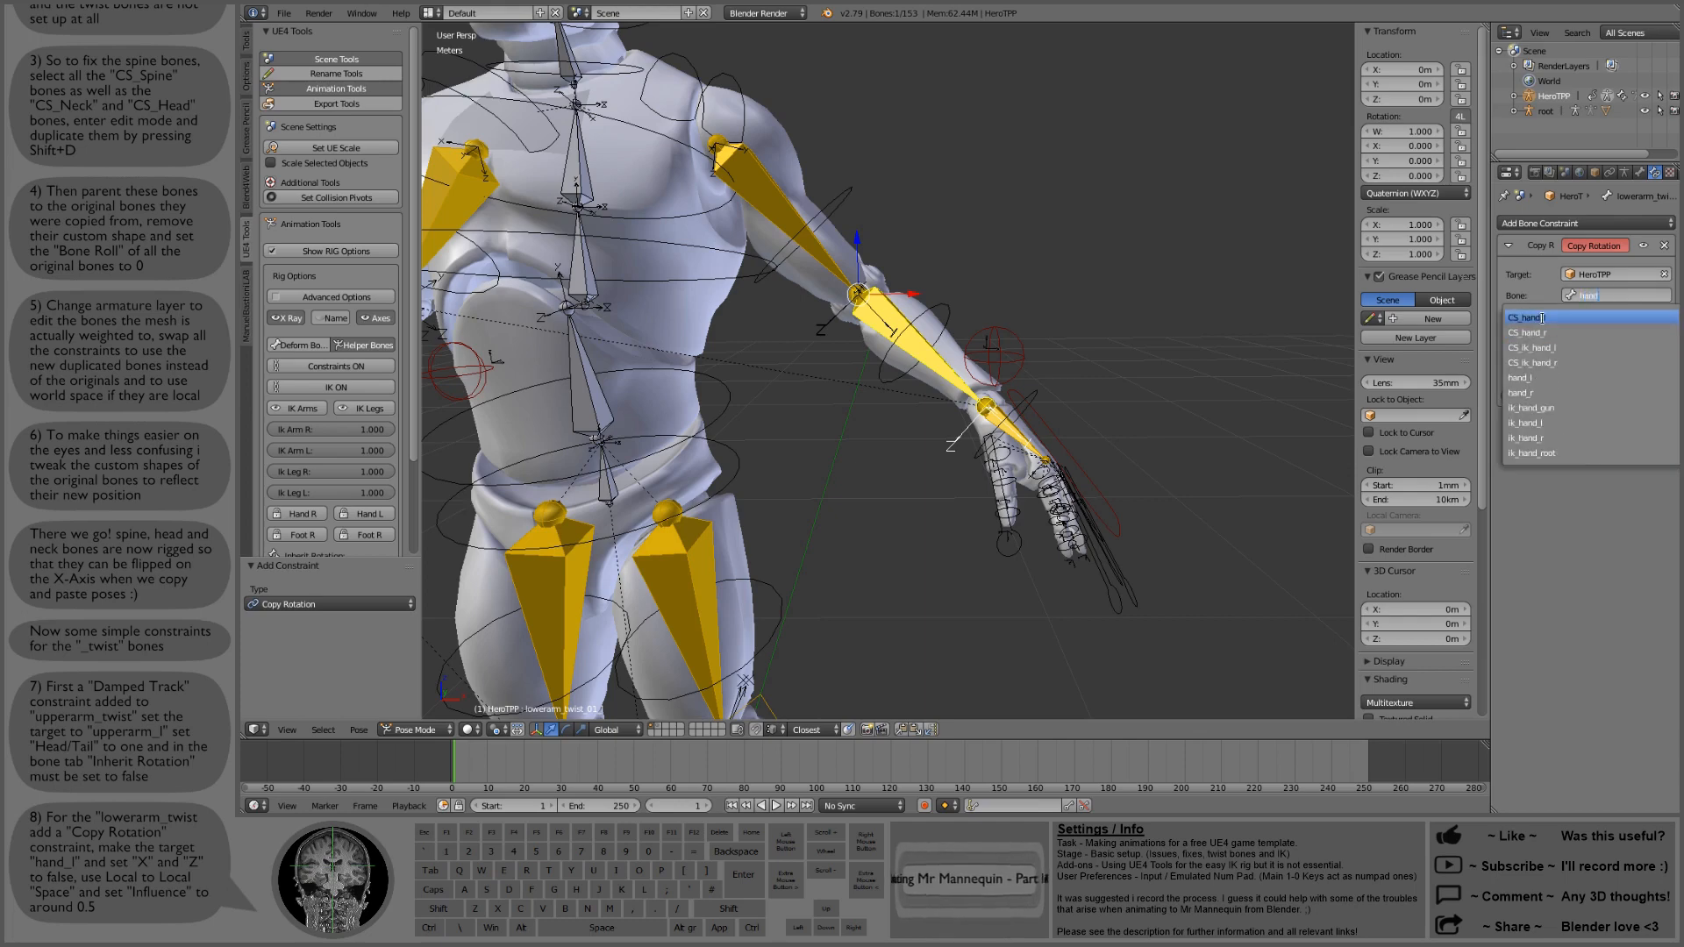
pyautogui.click(1531, 378)
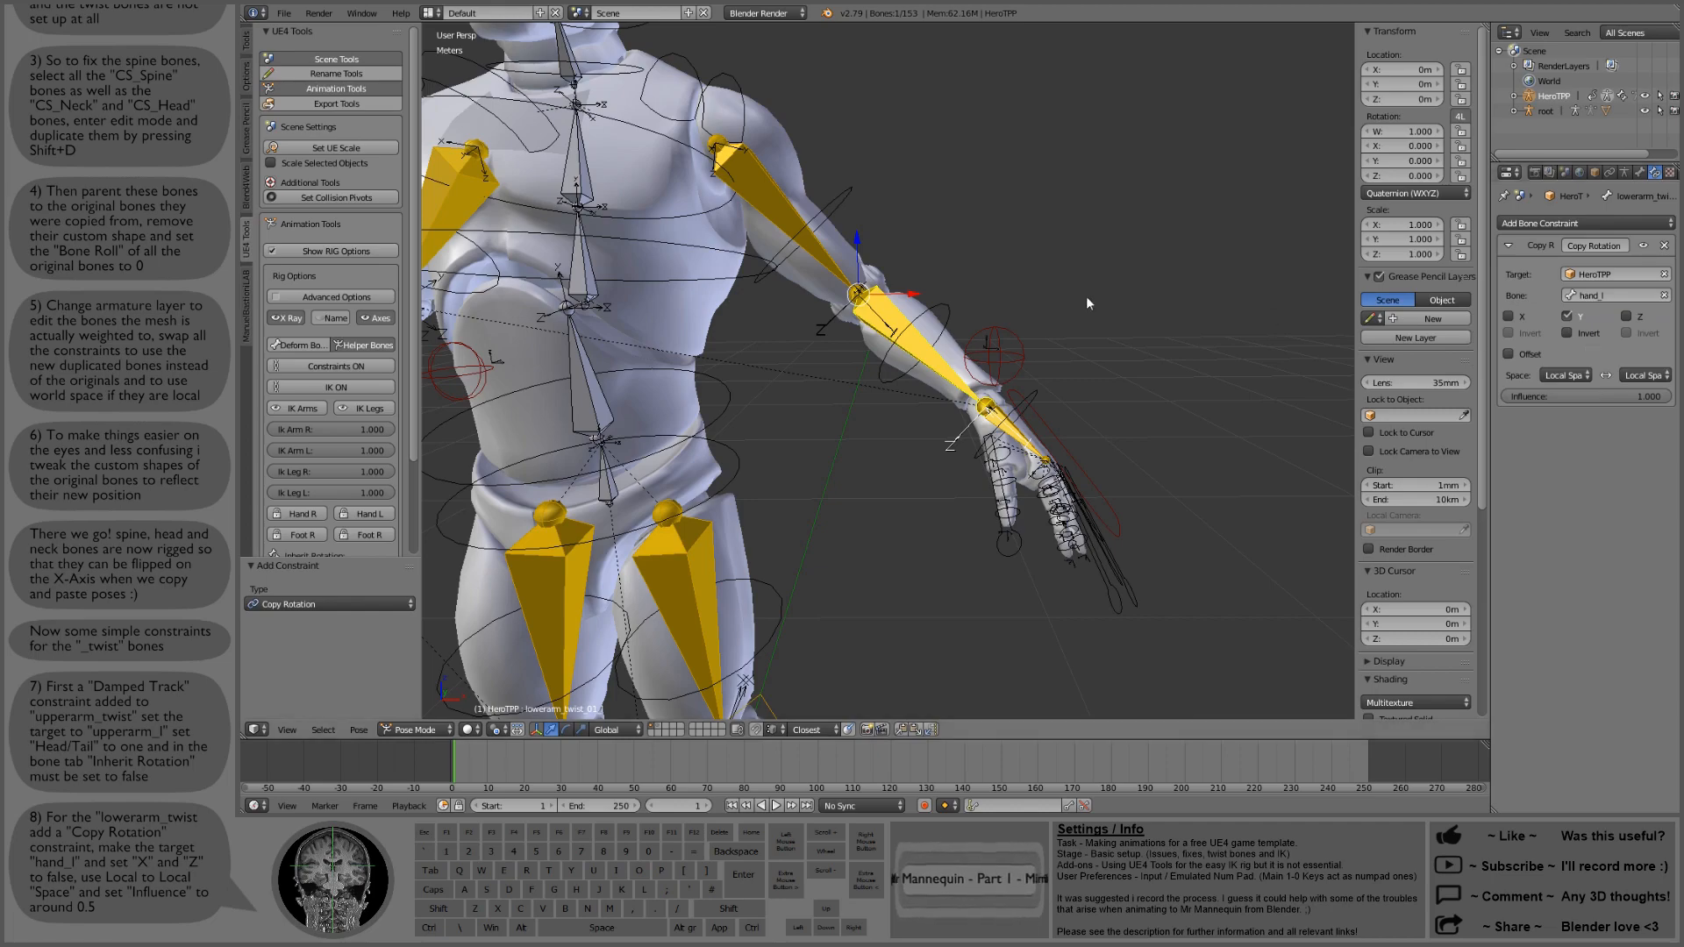
# Step: Try rotating the left hand control CS_ik_hand_l to test how the forearm twist bone follows
pyautogui.scroll(1, 1112, 356)
pyautogui.scroll(1, 1172, 489)
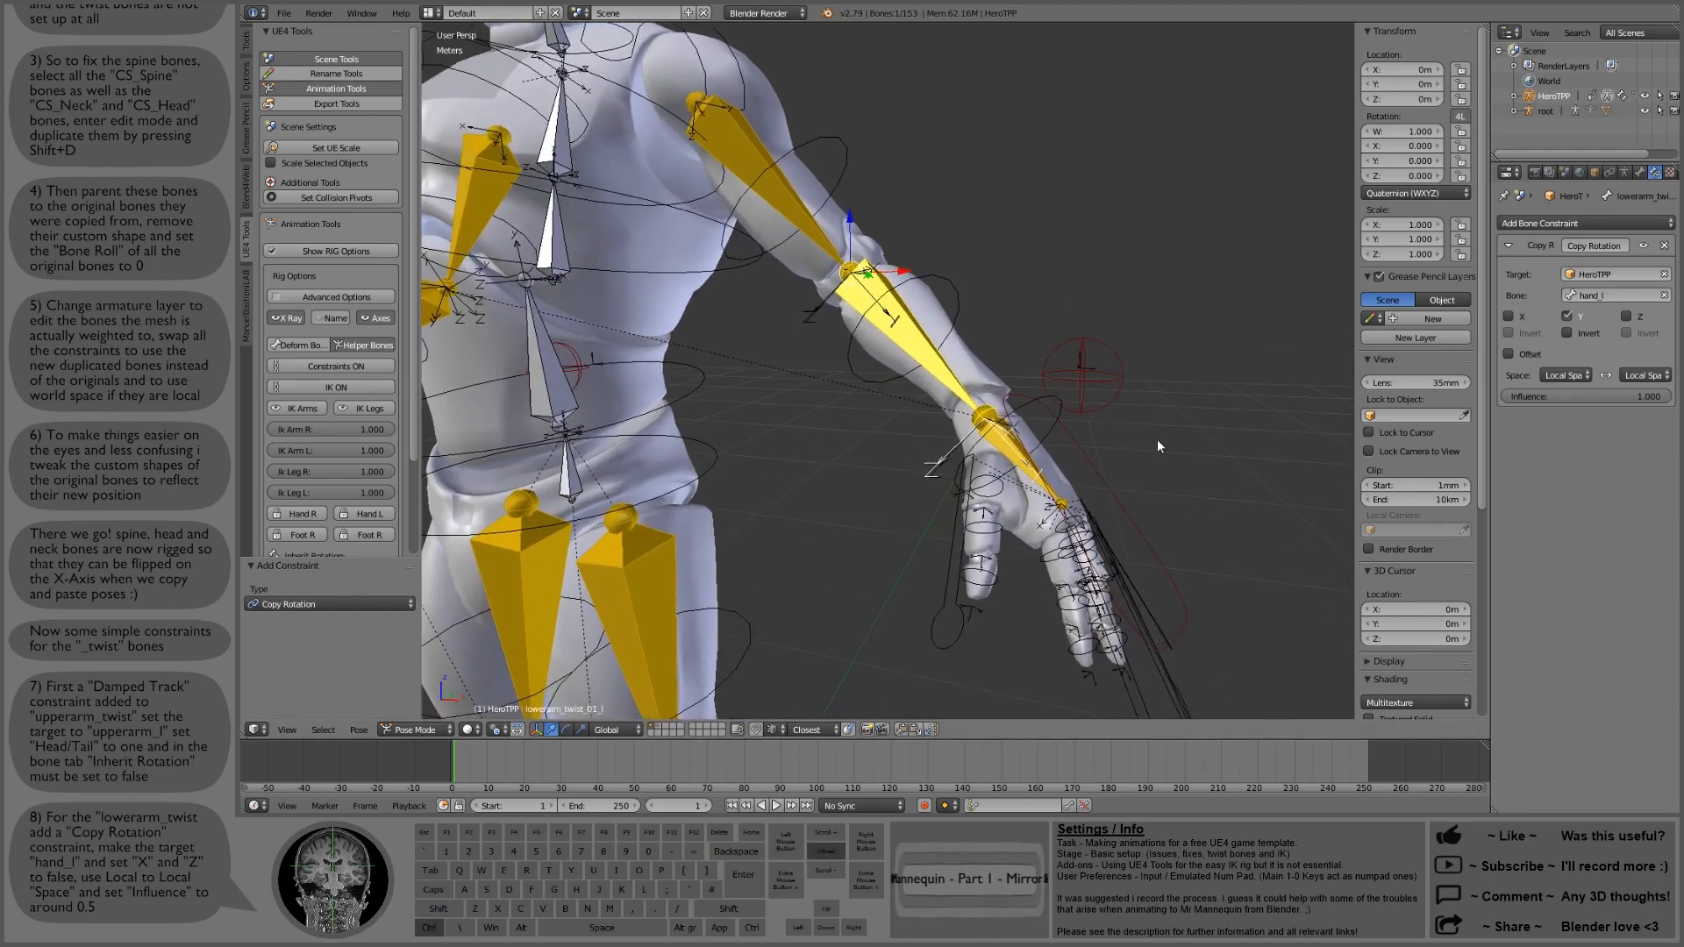
pyautogui.scroll(-2, 1166, 450)
pyautogui.rightClick(1072, 466)
pyautogui.moveTo(1142, 423); pyautogui.dragTo(1123, 377, button='middle')
pyautogui.press('r')
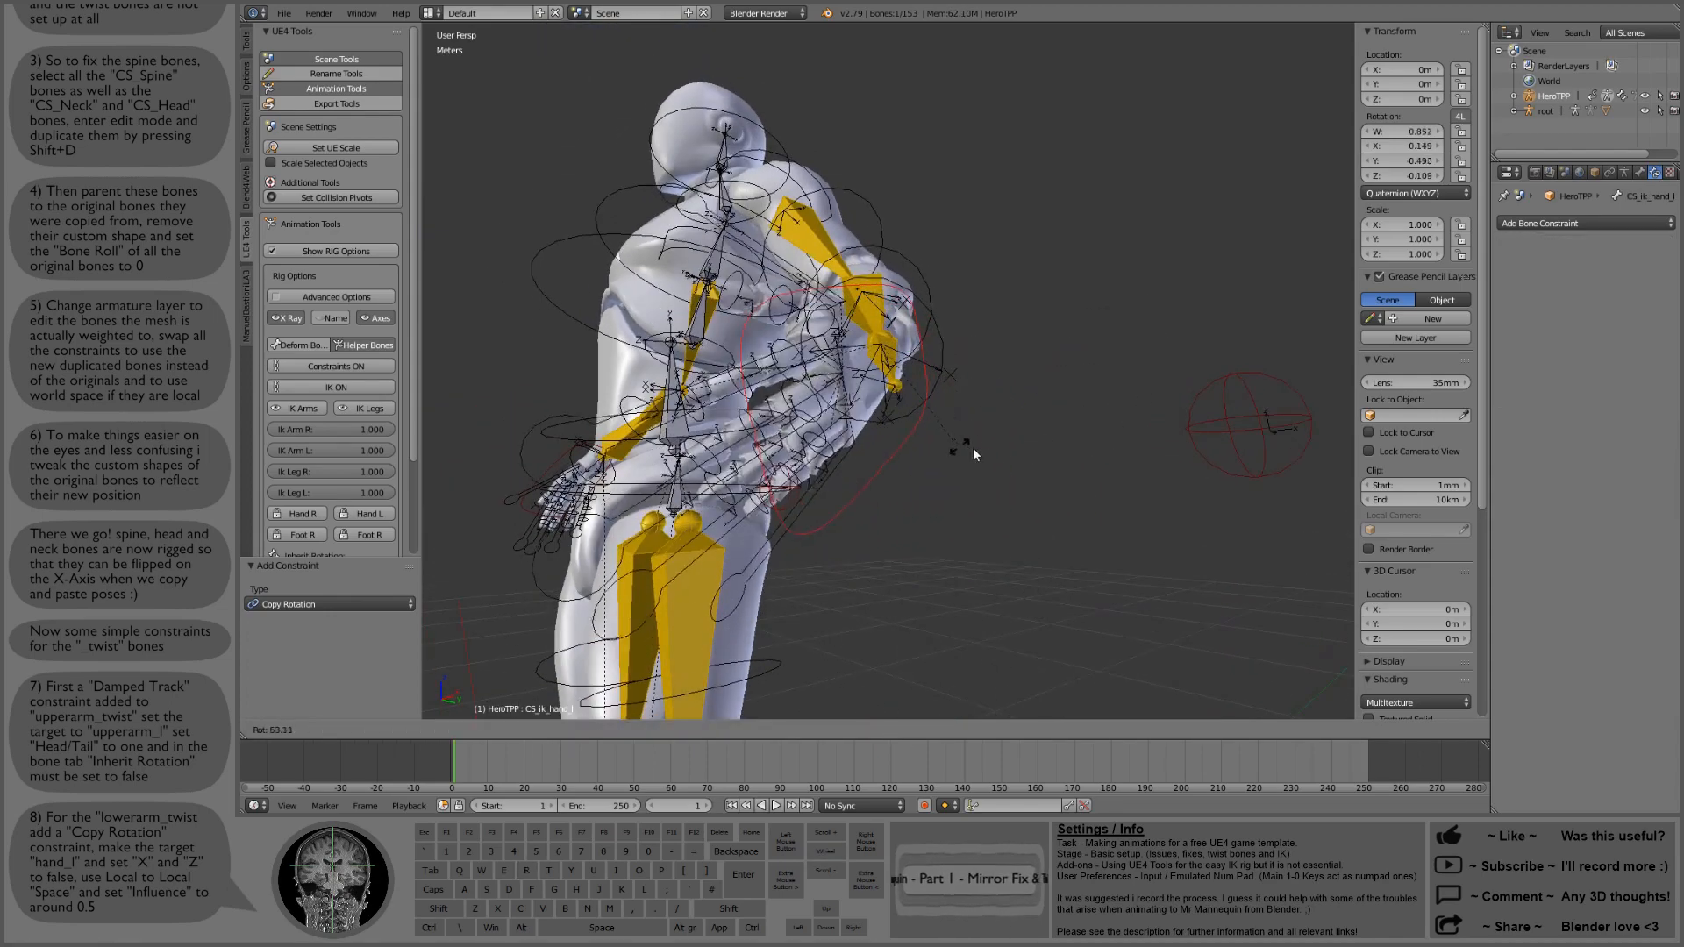
pyautogui.rightClick(1113, 376)
pyautogui.moveTo(1113, 375); pyautogui.dragTo(1097, 303, button='middle')
# Step: Set the influence of the Copy Rotation constraint on lowerarm_twist_01_l to 0.5
pyautogui.rightClick(908, 342)
pyautogui.click(1637, 399)
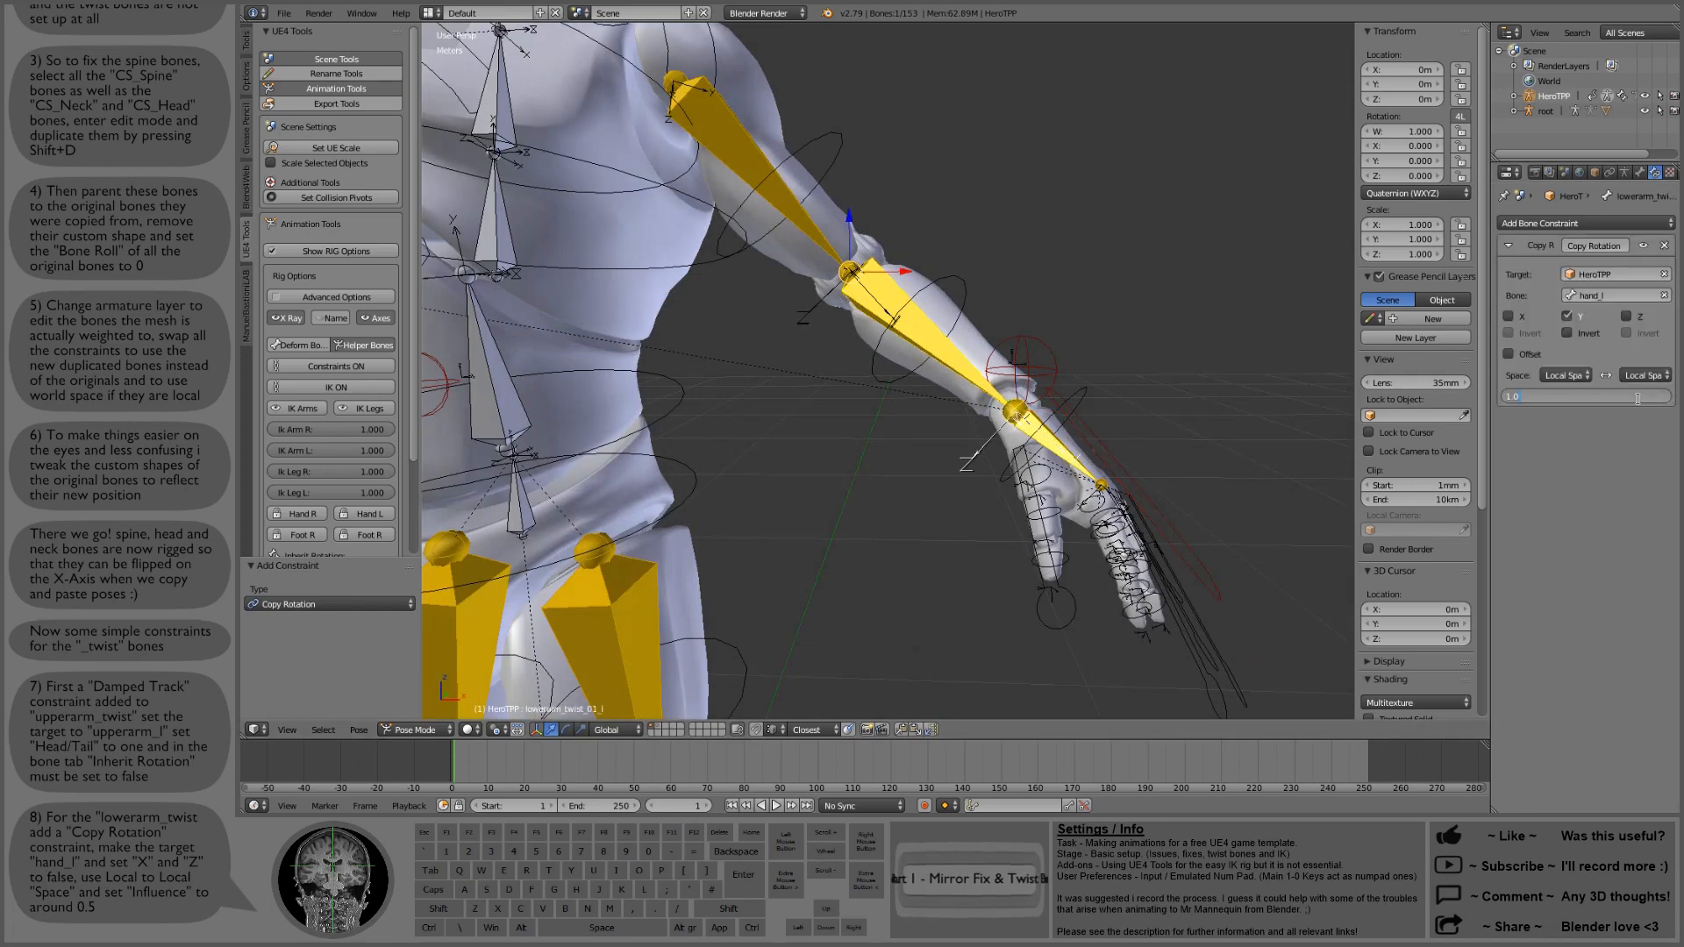
pyautogui.write('0.5')
pyautogui.press('Return')
# Step: Add a Limit Rotation constraint to CS_hand_l and enable its X, Y and Z limits and For Transform
pyautogui.moveTo(1088, 377); pyautogui.dragTo(1119, 304, button='middle')
pyautogui.rightClick(1057, 317)
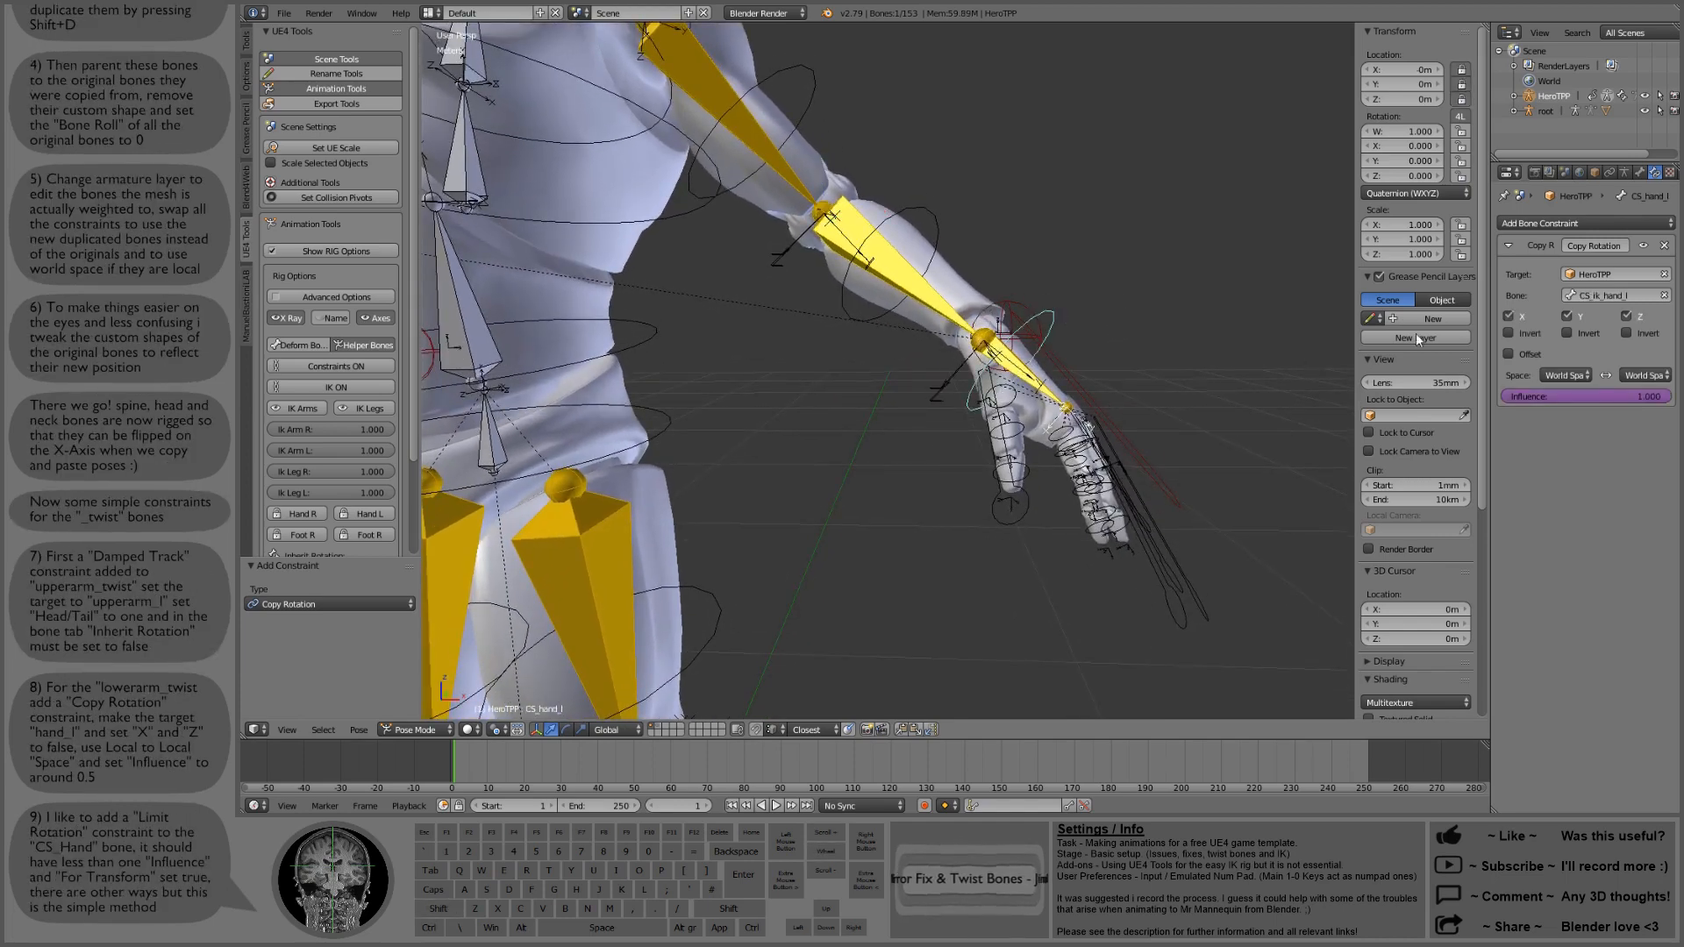
pyautogui.click(1613, 223)
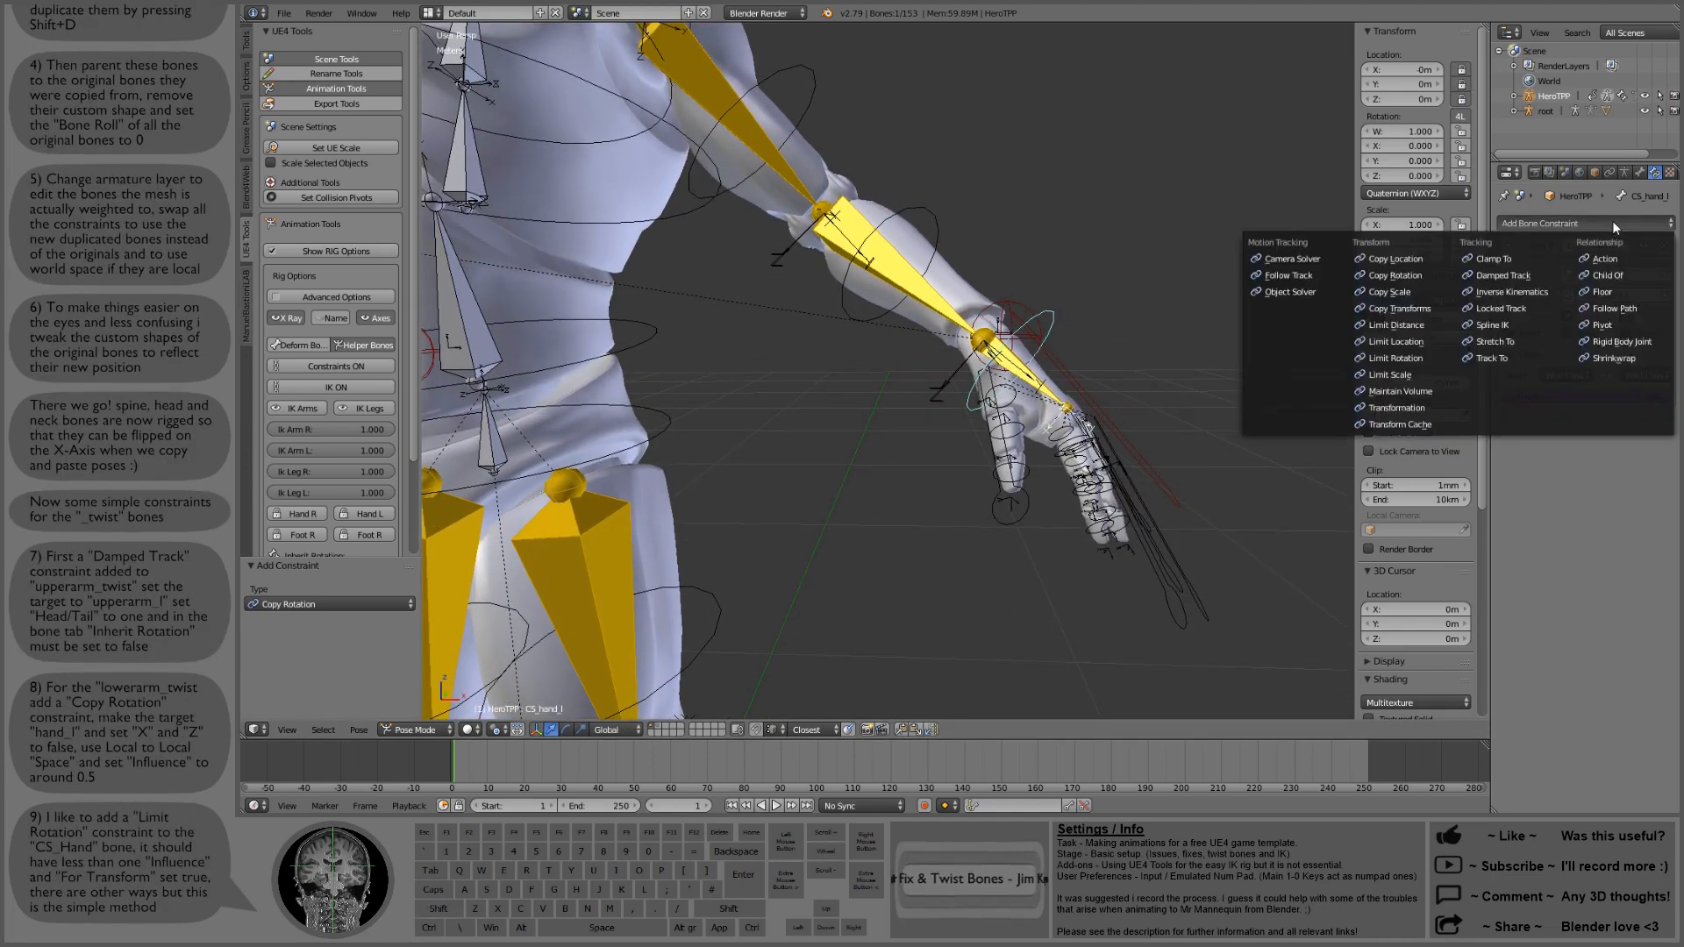
pyautogui.click(1421, 360)
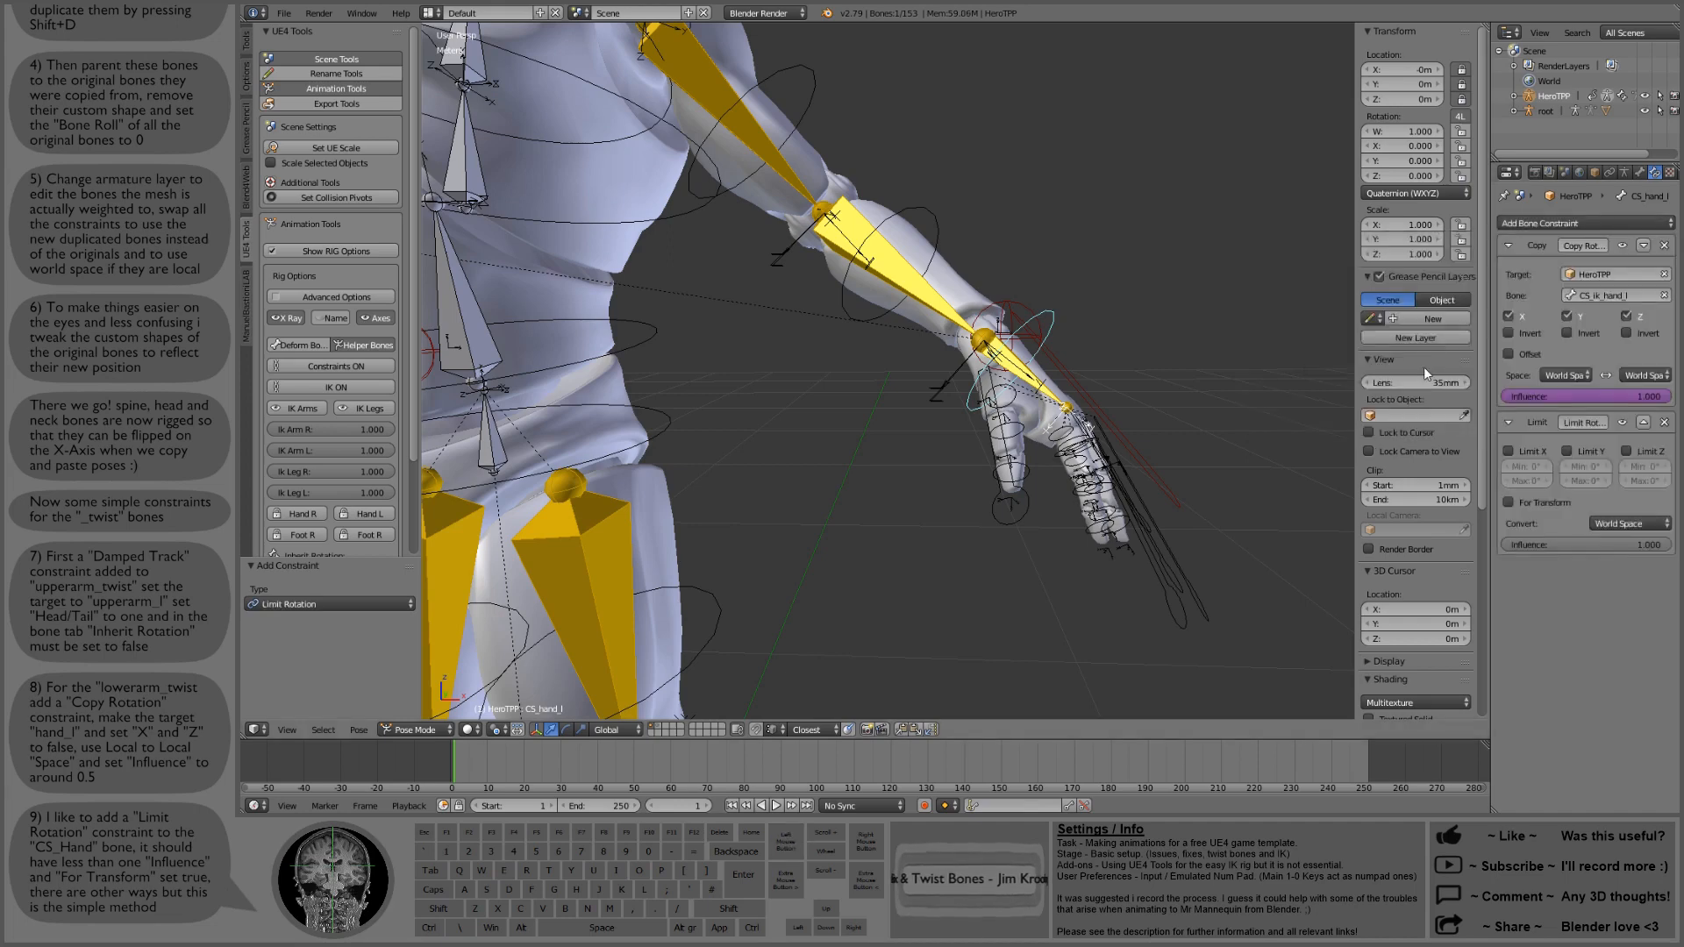
pyautogui.click(1569, 452)
pyautogui.click(1509, 451)
pyautogui.click(1627, 451)
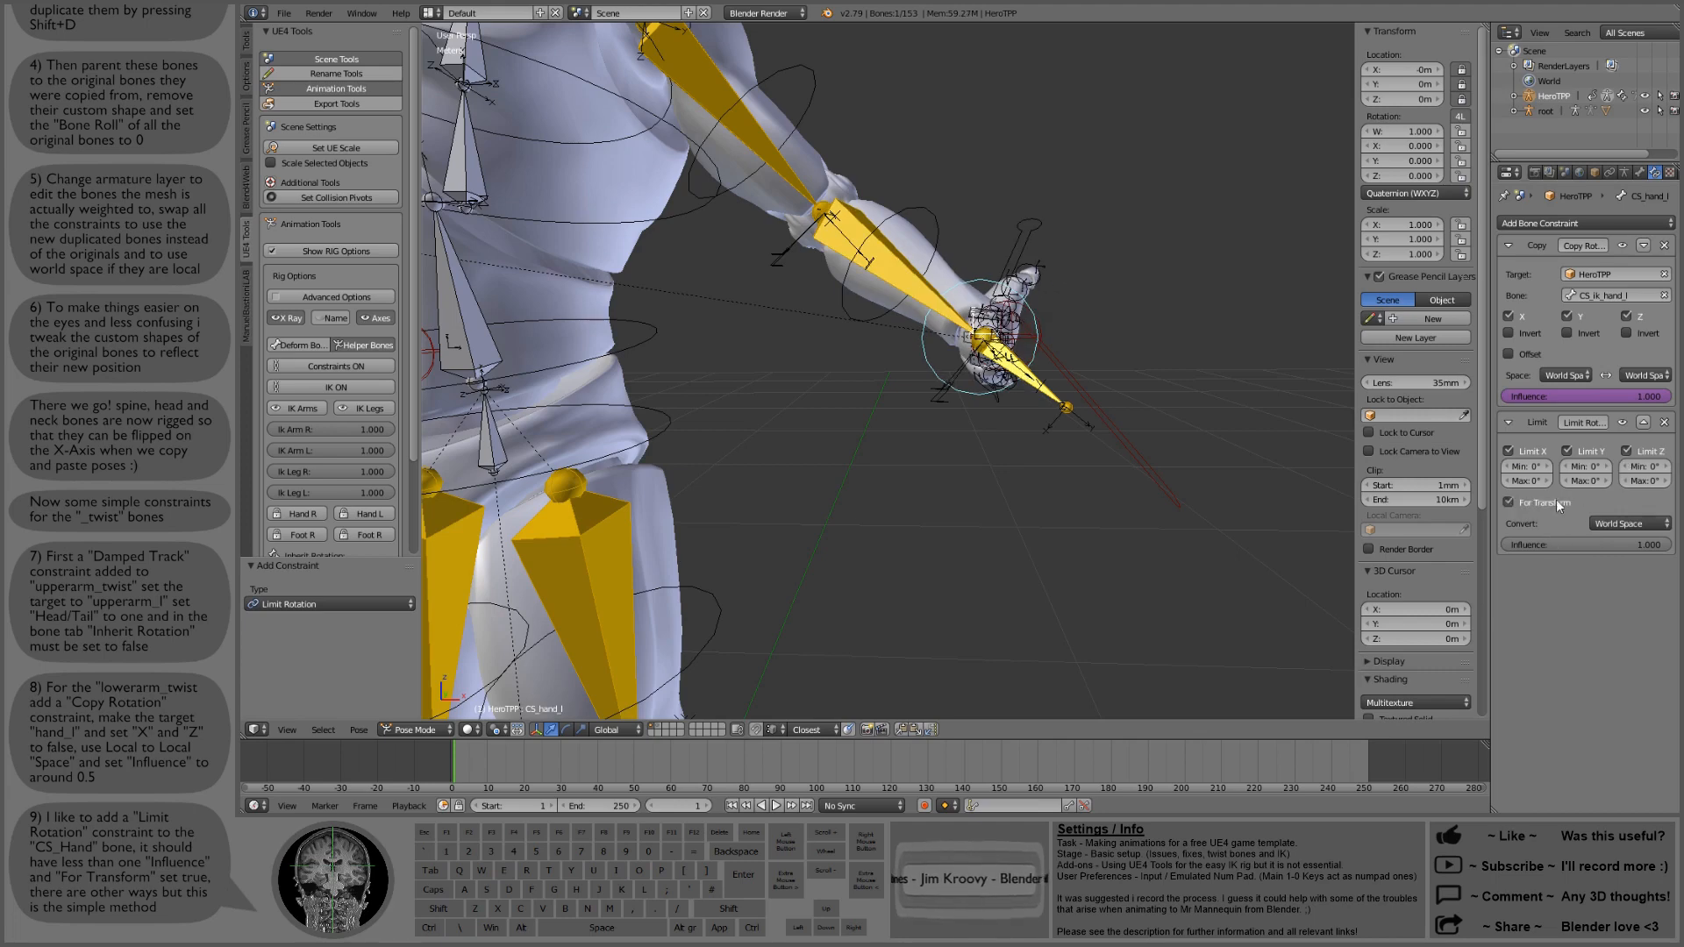
# Step: Set the X rotation limit on CS_hand_l to a minimum of -25° and a maximum of 25°
pyautogui.click(1530, 465)
pyautogui.write('-25')
pyautogui.press('Return')
pyautogui.click(1531, 480)
pyautogui.write('25')
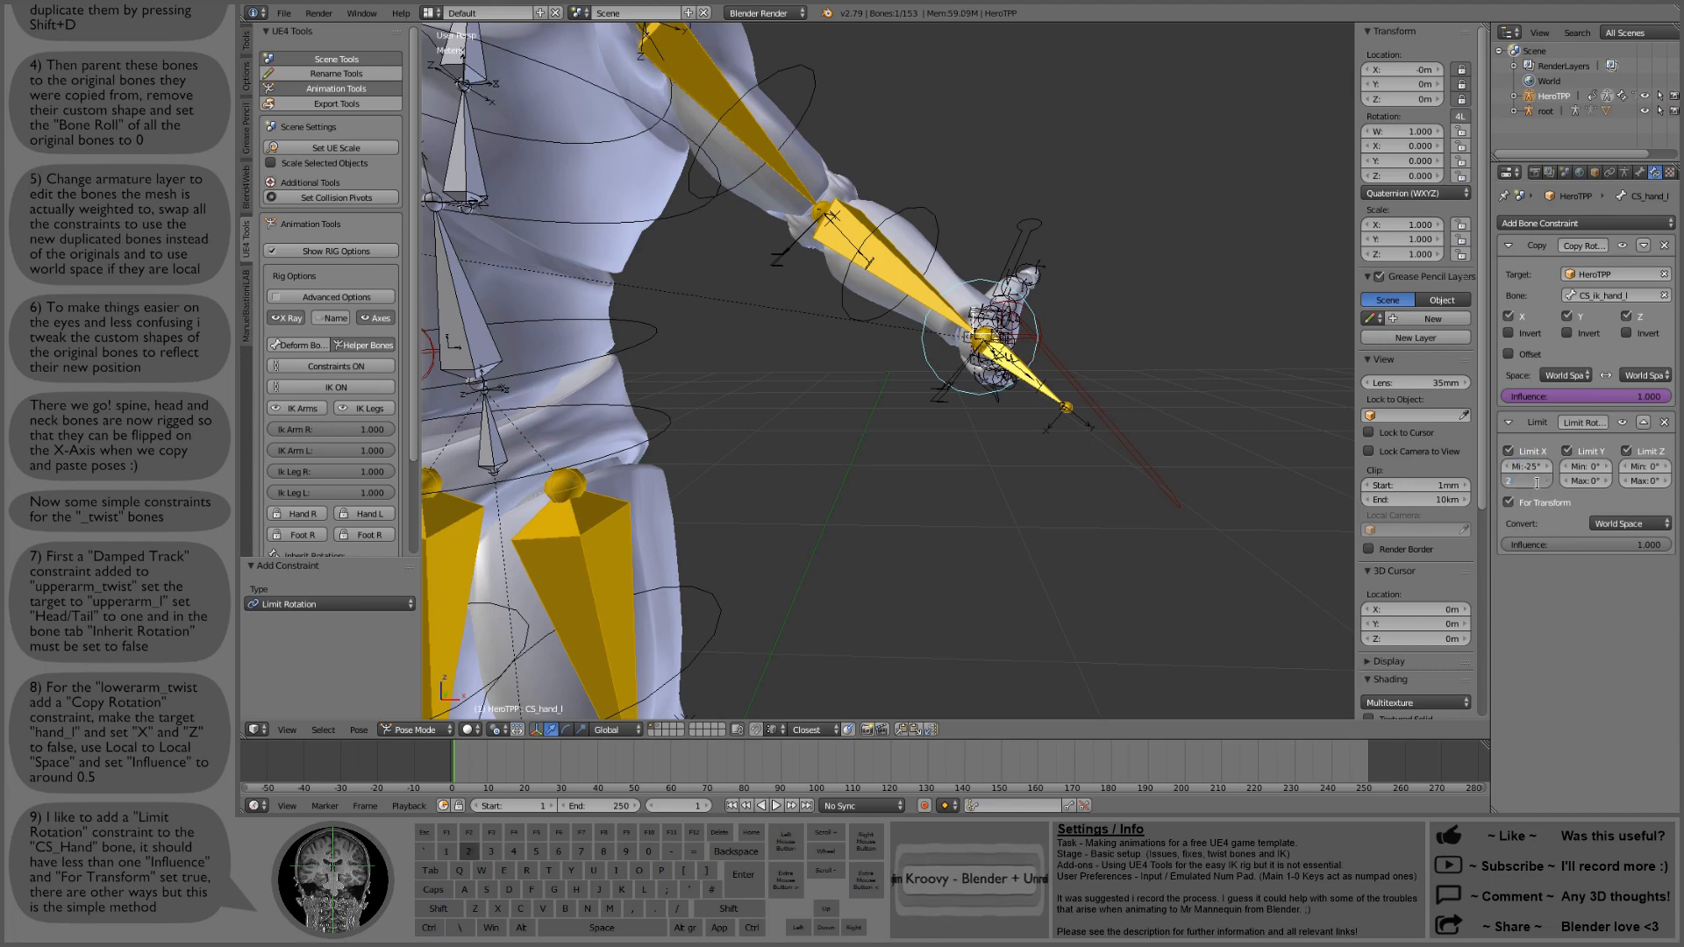
pyautogui.press('Return')
# Step: Set the Y rotation limit on CS_hand_l to a minimum of -90° and a maximum of 90°
pyautogui.click(1589, 465)
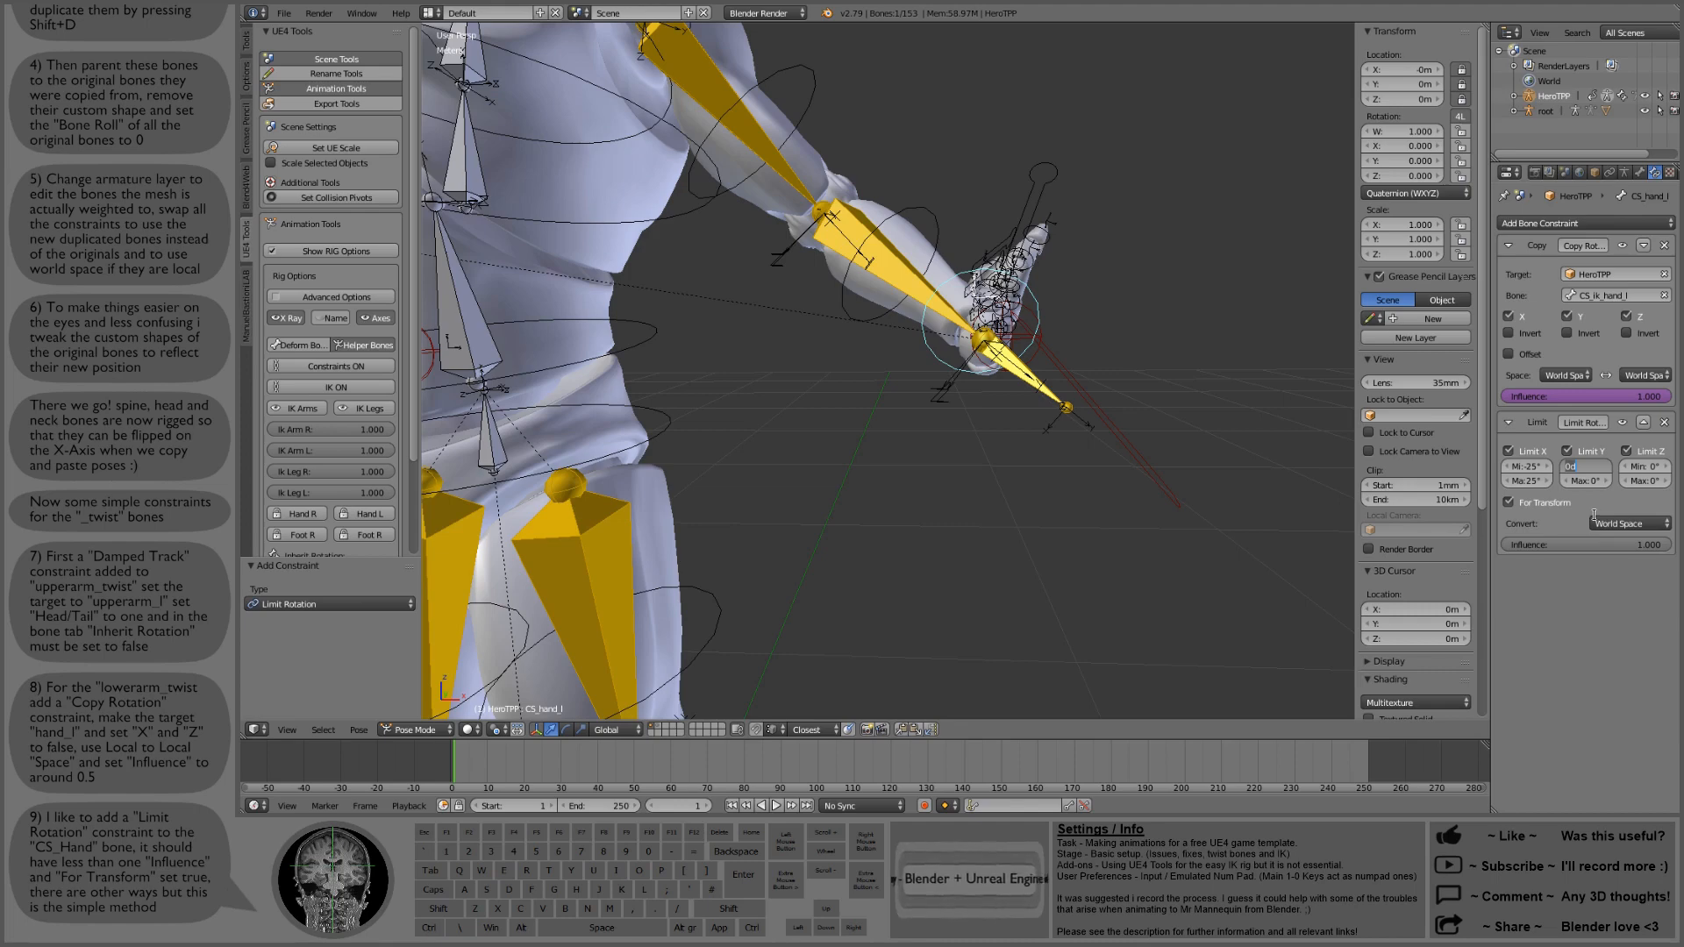
pyautogui.write('-90')
pyautogui.press('Return')
pyautogui.click(1593, 483)
pyautogui.write('90')
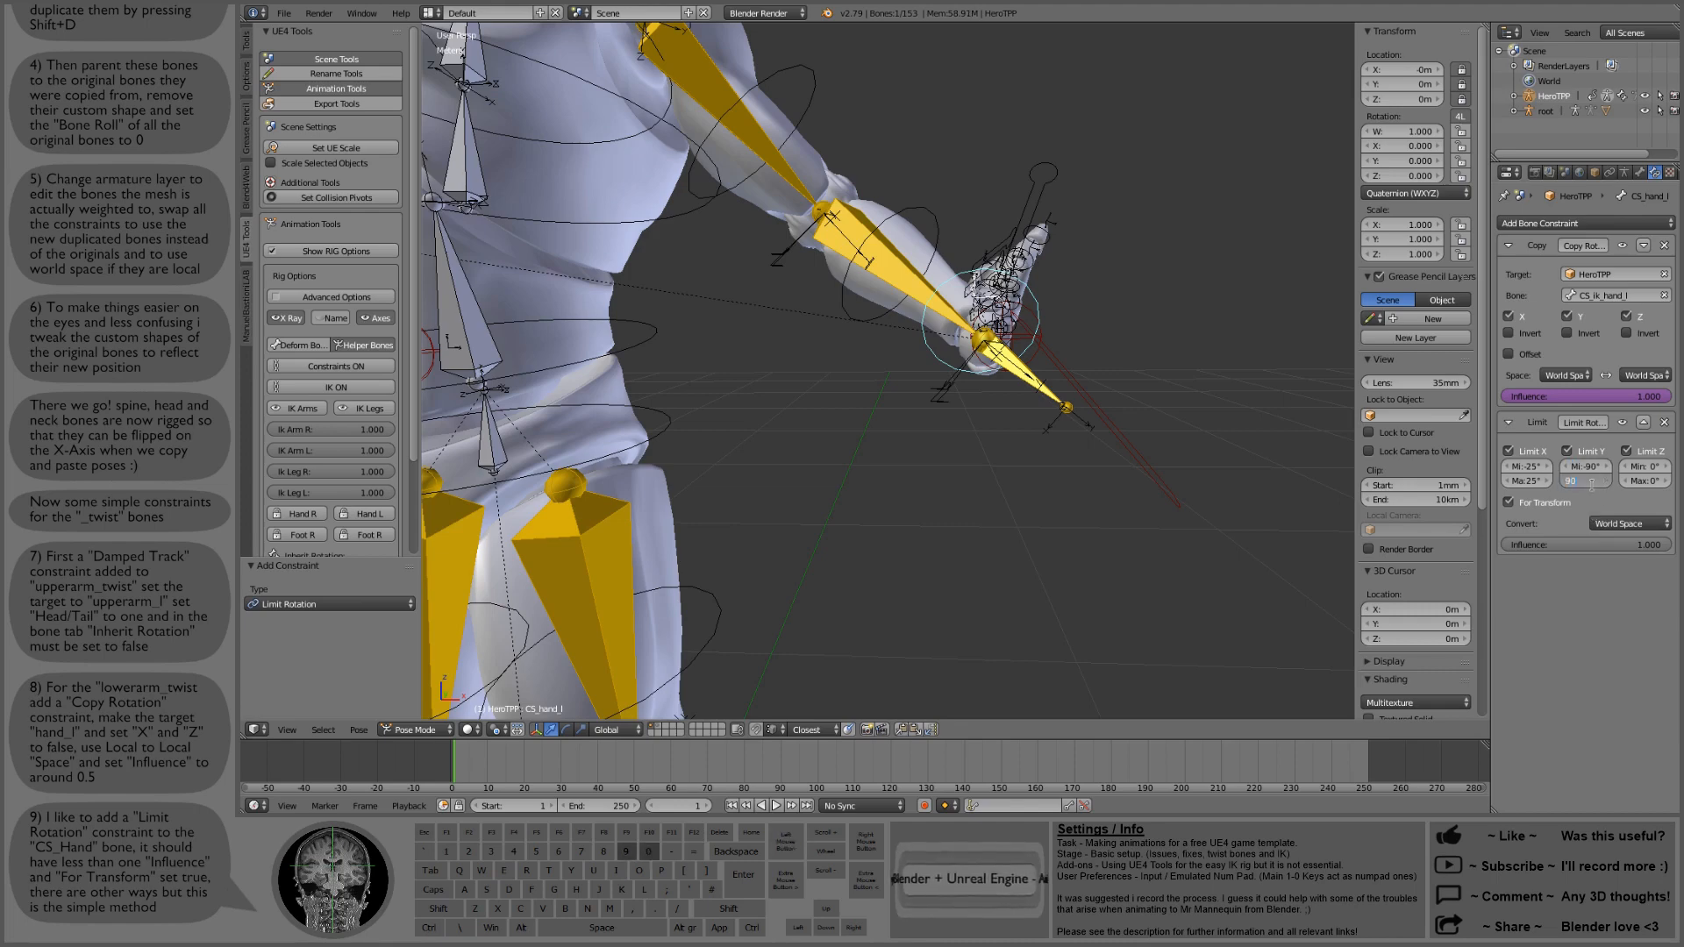
pyautogui.press('Return')
# Step: Set the Z rotation limit on CS_hand_l to -65° minimum and 65° maximum, and convert the constraint to Local Space
pyautogui.click(1653, 468)
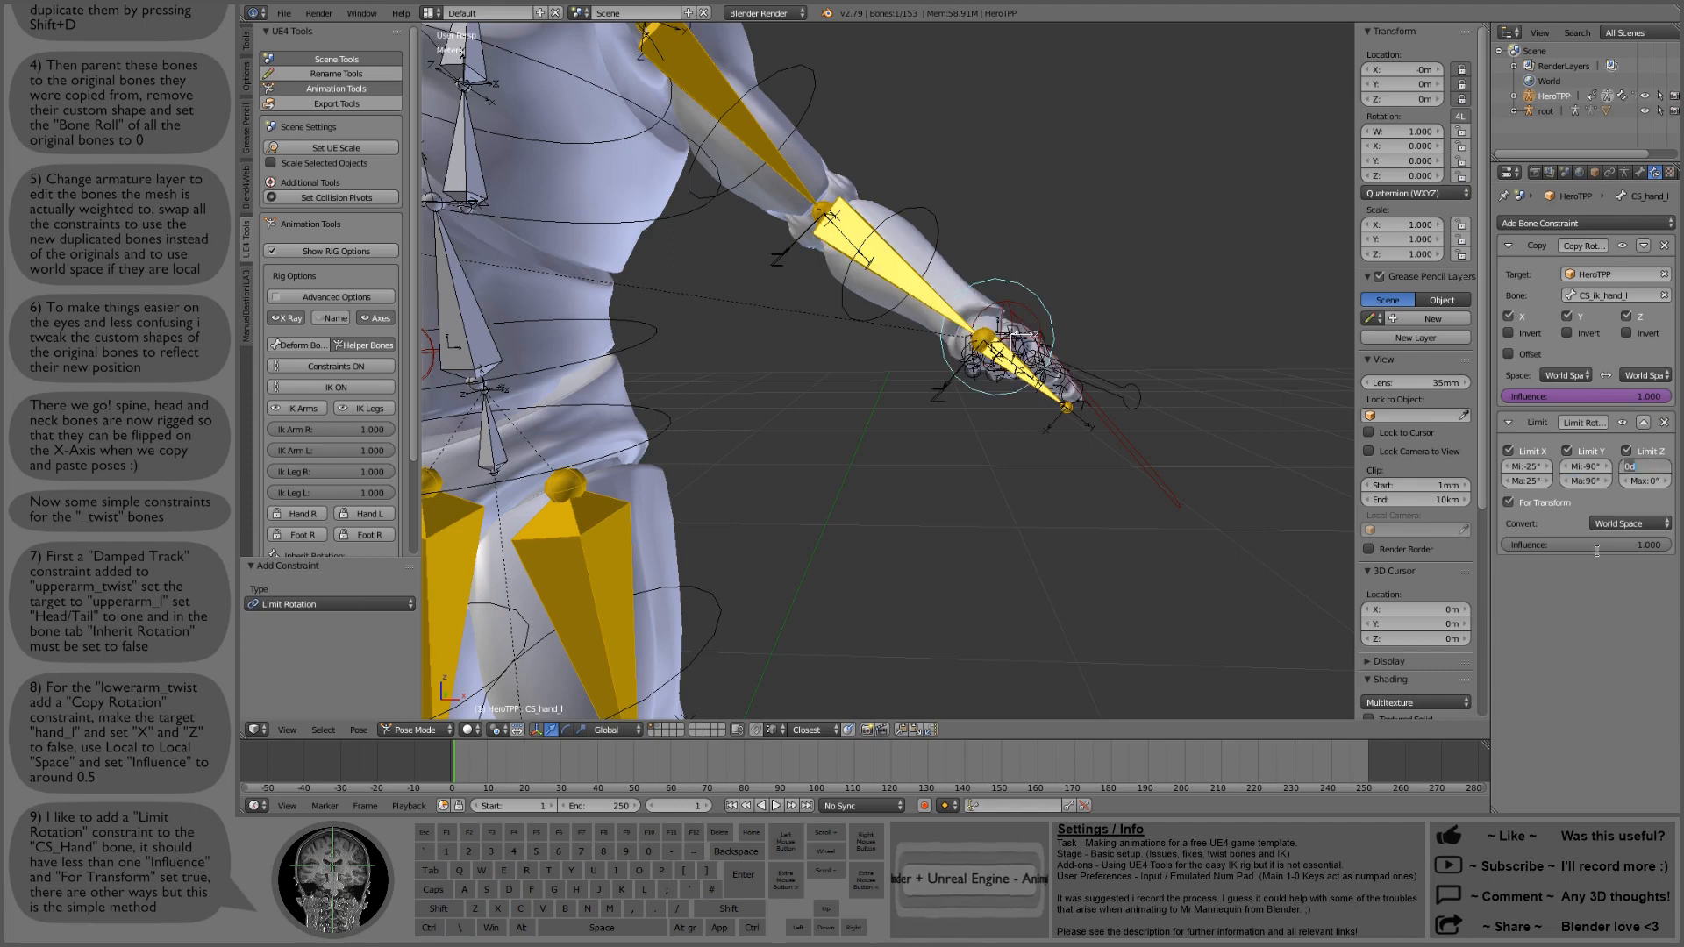
pyautogui.write('-65')
pyautogui.press('Return')
pyautogui.click(1645, 481)
pyautogui.write('56')
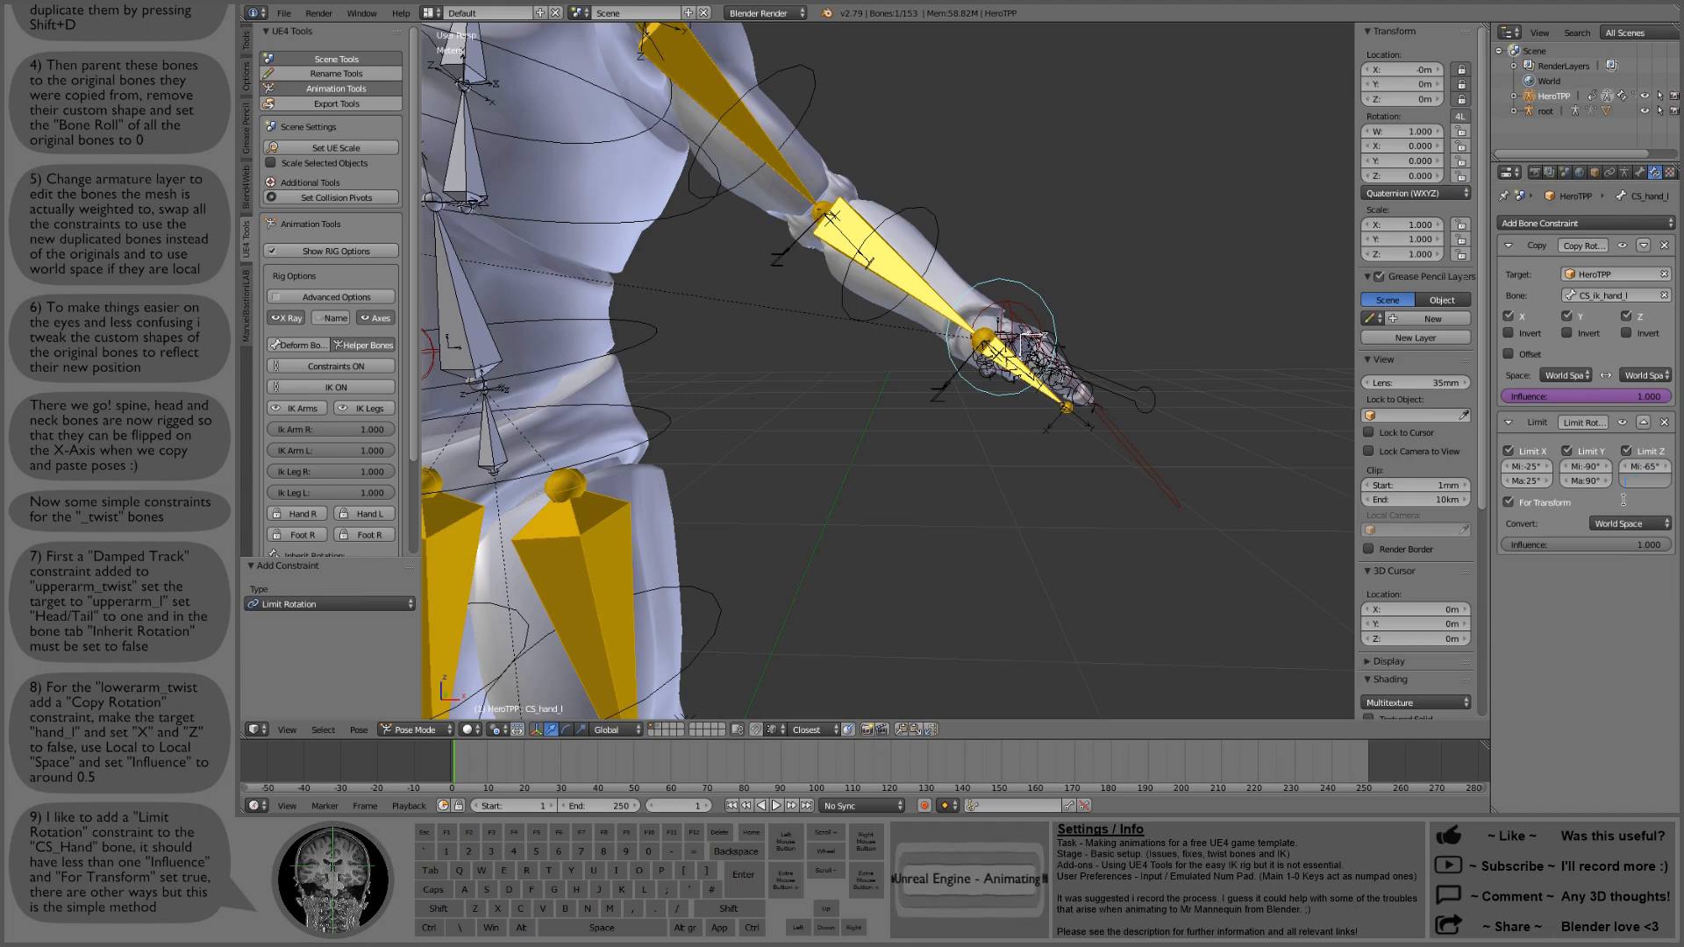
pyautogui.write('5')
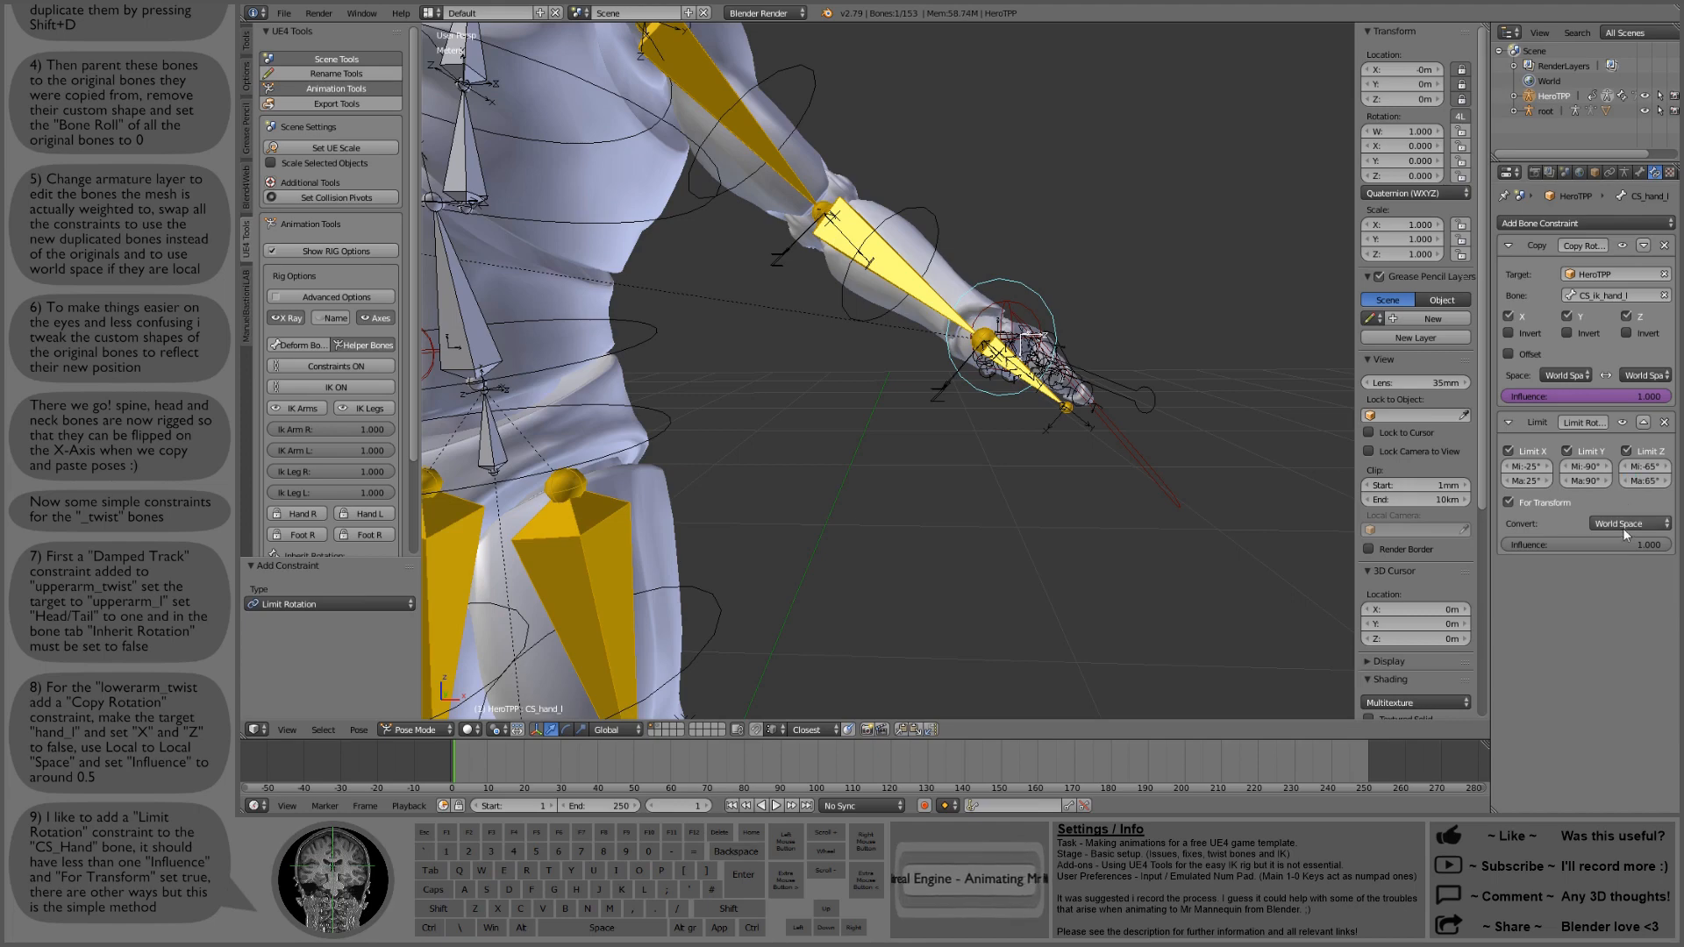
pyautogui.click(1624, 525)
pyautogui.click(1608, 453)
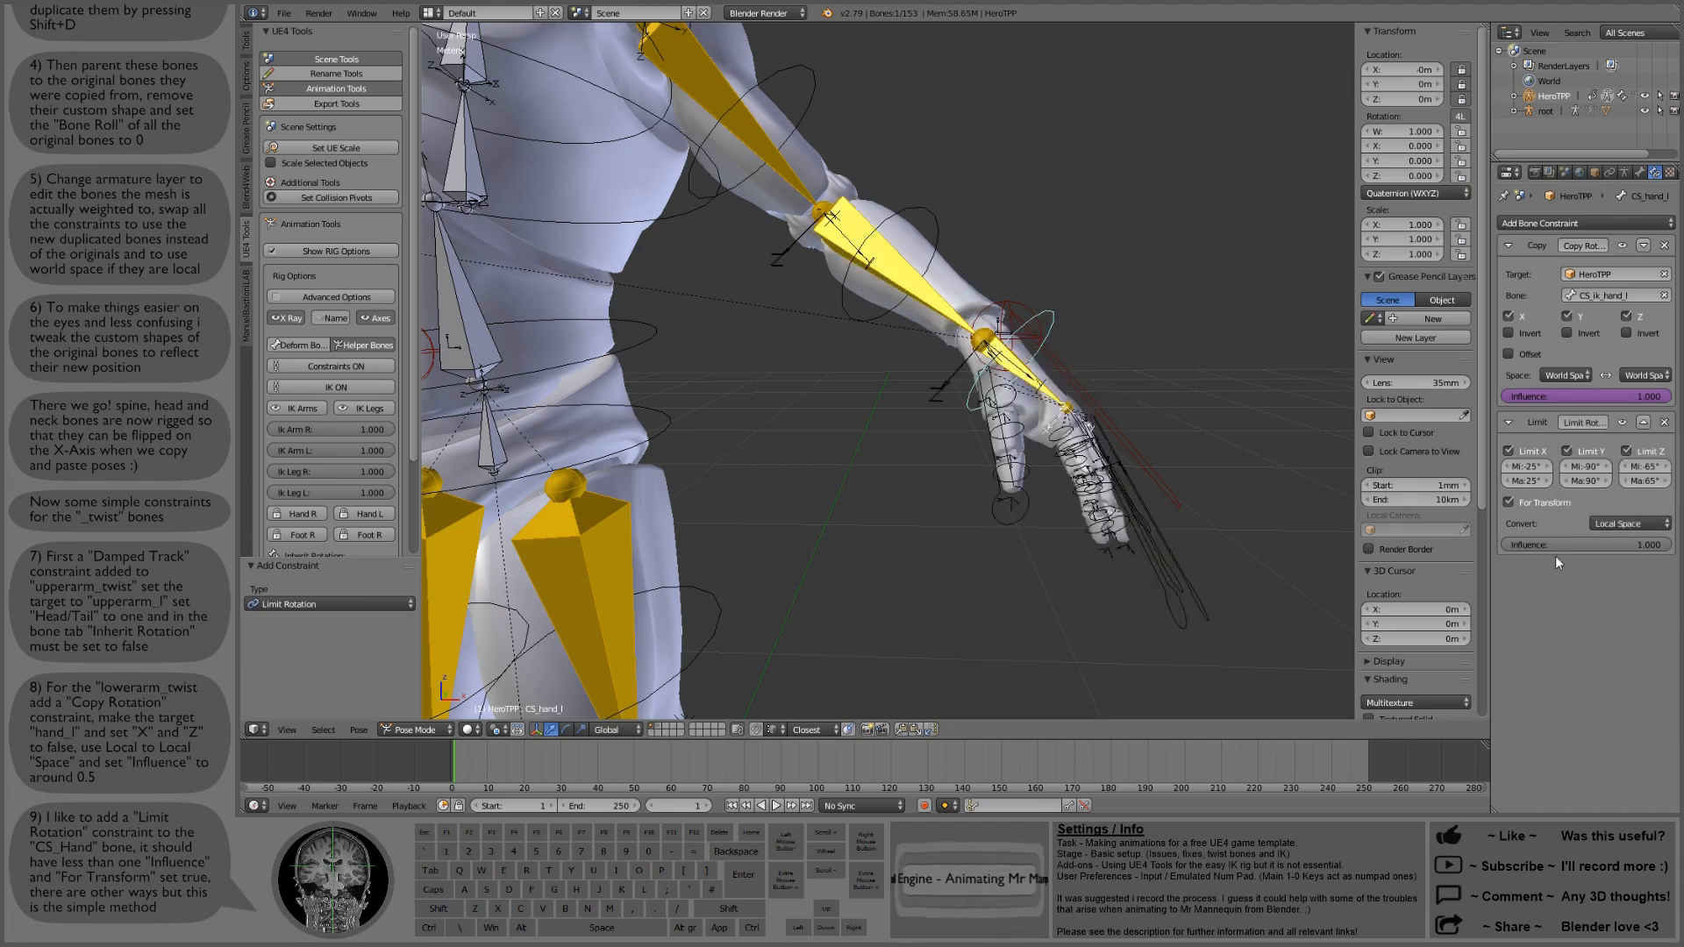
# Step: Rotate CS_ik_hand_l repeatedly in several directions to test the hand's rotation limits
pyautogui.moveTo(1141, 518)
pyautogui.mouseDown(button='middle')
pyautogui.moveTo(992, 495)
pyautogui.moveTo(1135, 482)
pyautogui.moveTo(1128, 526)
pyautogui.mouseUp(button='middle')
pyautogui.keyDown('shift'); pyautogui.moveTo(896, 528); pyautogui.dragTo(1096, 460, button='middle'); pyautogui.keyUp('shift')
pyautogui.rightClick(1089, 497)
pyautogui.press('r')
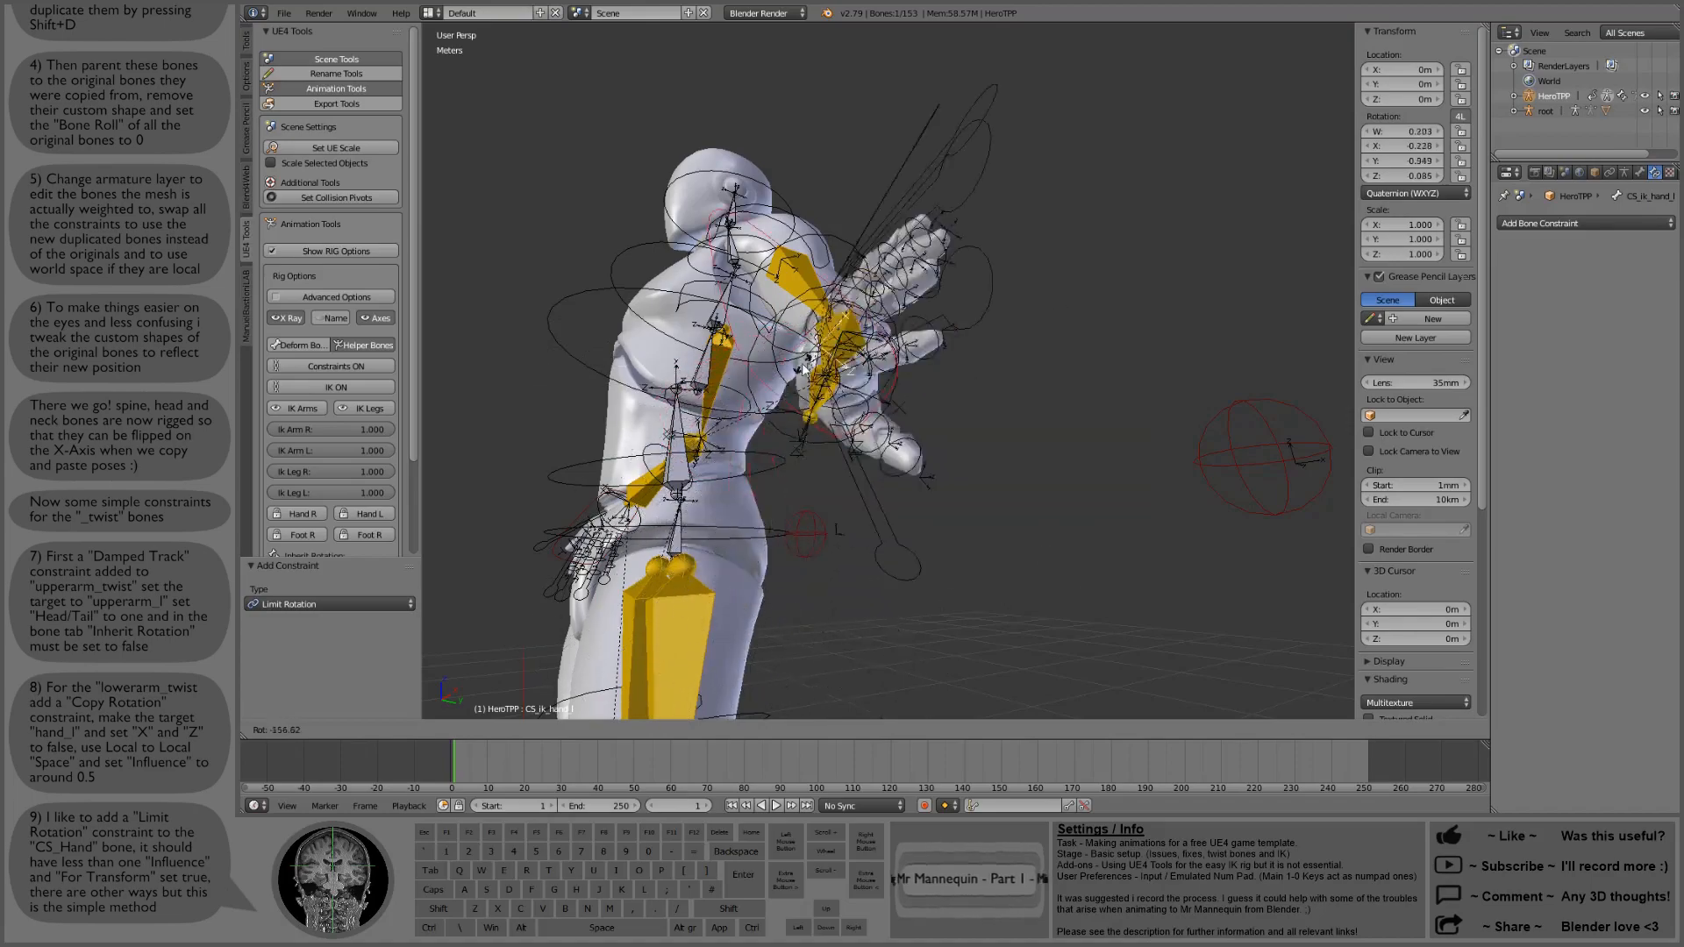
pyautogui.click(935, 413)
pyautogui.moveTo(935, 412); pyautogui.dragTo(961, 281, button='middle')
pyautogui.press('r')
pyautogui.click(1009, 337)
pyautogui.scroll(-4, 919, 365)
pyautogui.press('r')
pyautogui.click(1009, 360)
pyautogui.press('r')
pyautogui.click(804, 404)
pyautogui.scroll(4, 912, 377)
pyautogui.moveTo(805, 403); pyautogui.dragTo(1015, 382, button='middle')
pyautogui.press('r')
pyautogui.click(893, 258)
pyautogui.press('r')
pyautogui.moveTo(893, 258); pyautogui.dragTo(1028, 359, button='middle')
pyautogui.click(973, 439)
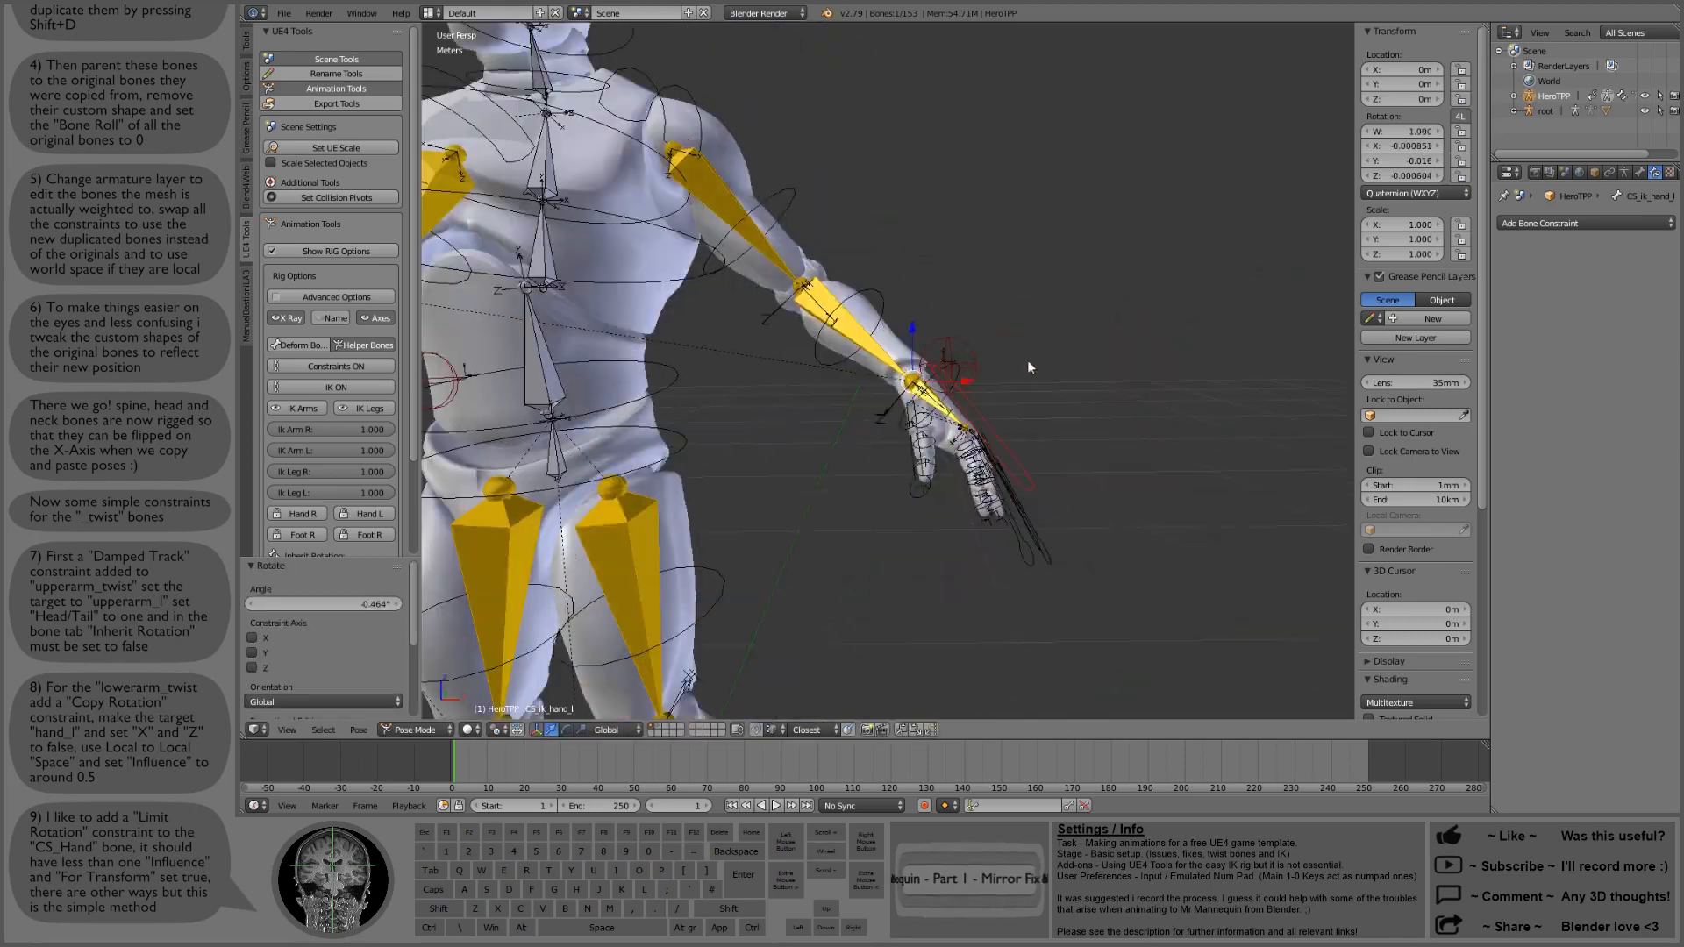
# Step: Move and rotate CS_ik_hand_l to test the bent arm, and clear its location, rotation and scale
pyautogui.press('g')
pyautogui.click(983, 272)
pyautogui.moveTo(983, 272); pyautogui.dragTo(1037, 266, button='middle')
pyautogui.press('r')
pyautogui.click(992, 307)
pyautogui.press('g')
pyautogui.click(935, 368)
pyautogui.scroll(-3, 935, 368)
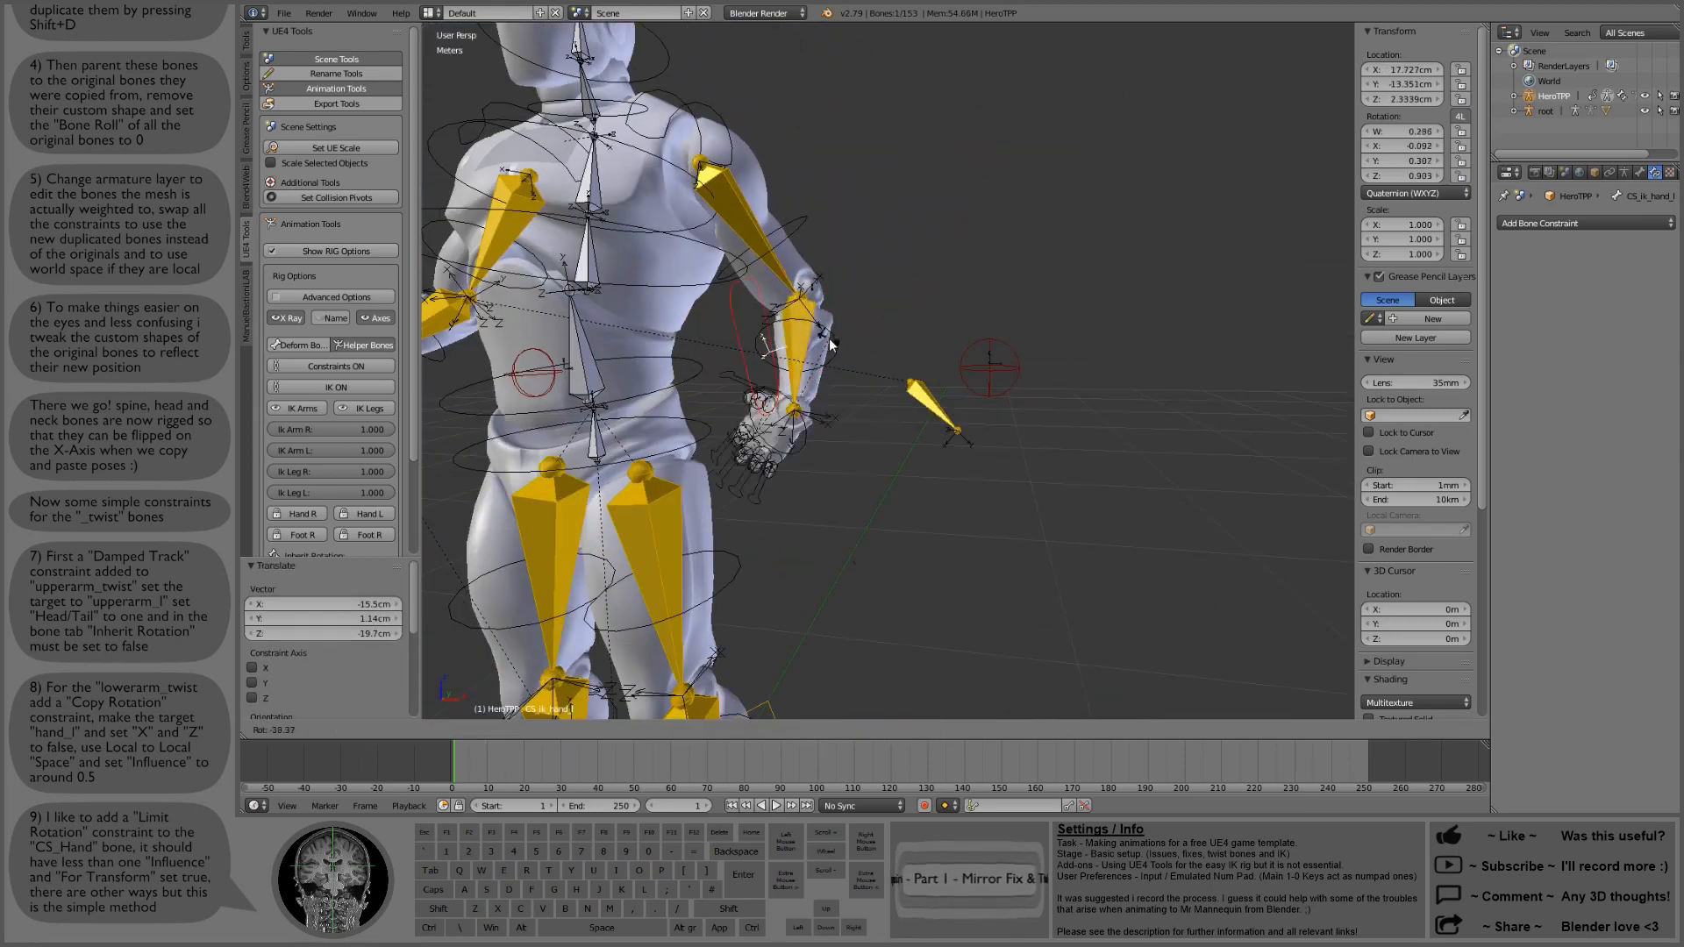
pyautogui.hotkey('alt', 'g')
pyautogui.hotkey('alt', 'r')
pyautogui.hotkey('alt', 's')
# Step: Set the influence of the Limit Rotation constraint on CS_hand_l to 0.75
pyautogui.rightClick(938, 361)
pyautogui.scroll(4, 939, 361)
pyautogui.doubleClick(1647, 545)
pyautogui.write('0.75')
pyautogui.press('Return')
# Step: Rotate CS_ik_hand_l to test the weaker rotation limit, and clear the rotation and location of all visible bones
pyautogui.moveTo(1249, 500); pyautogui.dragTo(1171, 421, button='middle')
pyautogui.rightClick(1140, 394)
pyautogui.press('r')
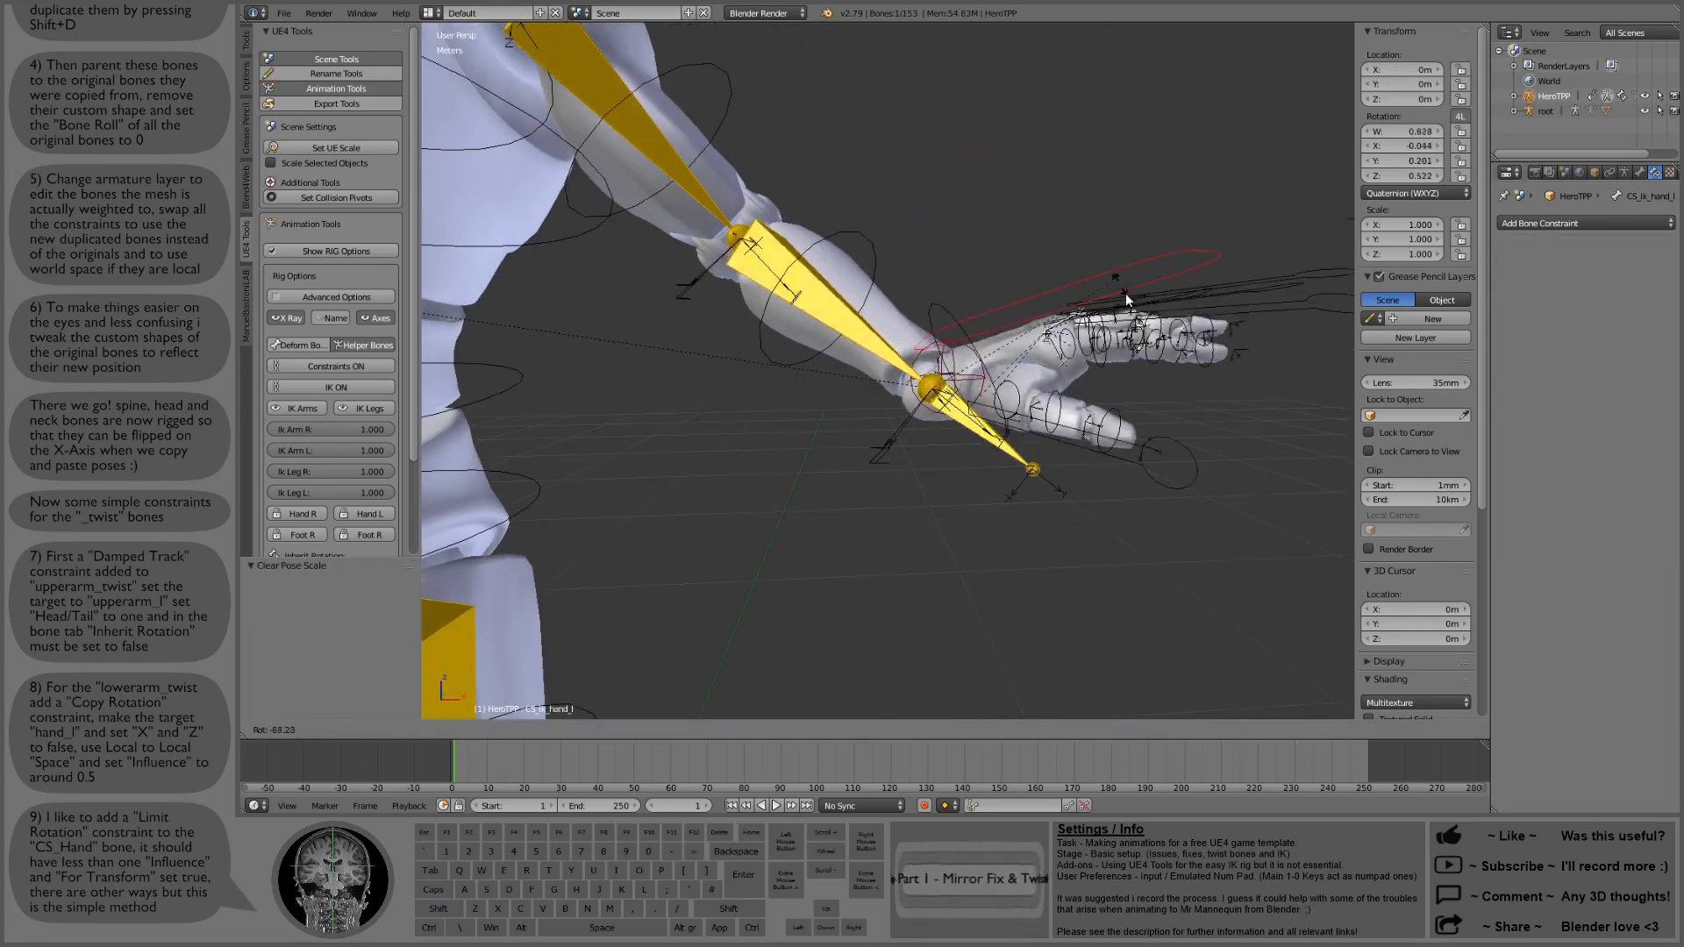
pyautogui.click(1132, 298)
pyautogui.moveTo(1132, 298); pyautogui.dragTo(1072, 357, button='middle')
pyautogui.click(1053, 413)
pyautogui.press('a')
pyautogui.press('a')
pyautogui.hotkey('alt', 'r')
pyautogui.hotkey('alt', 'g')
# Step: Set the influence of the Limit Rotation constraint on CS_hand_l to 0.9
pyautogui.rightClick(1017, 459)
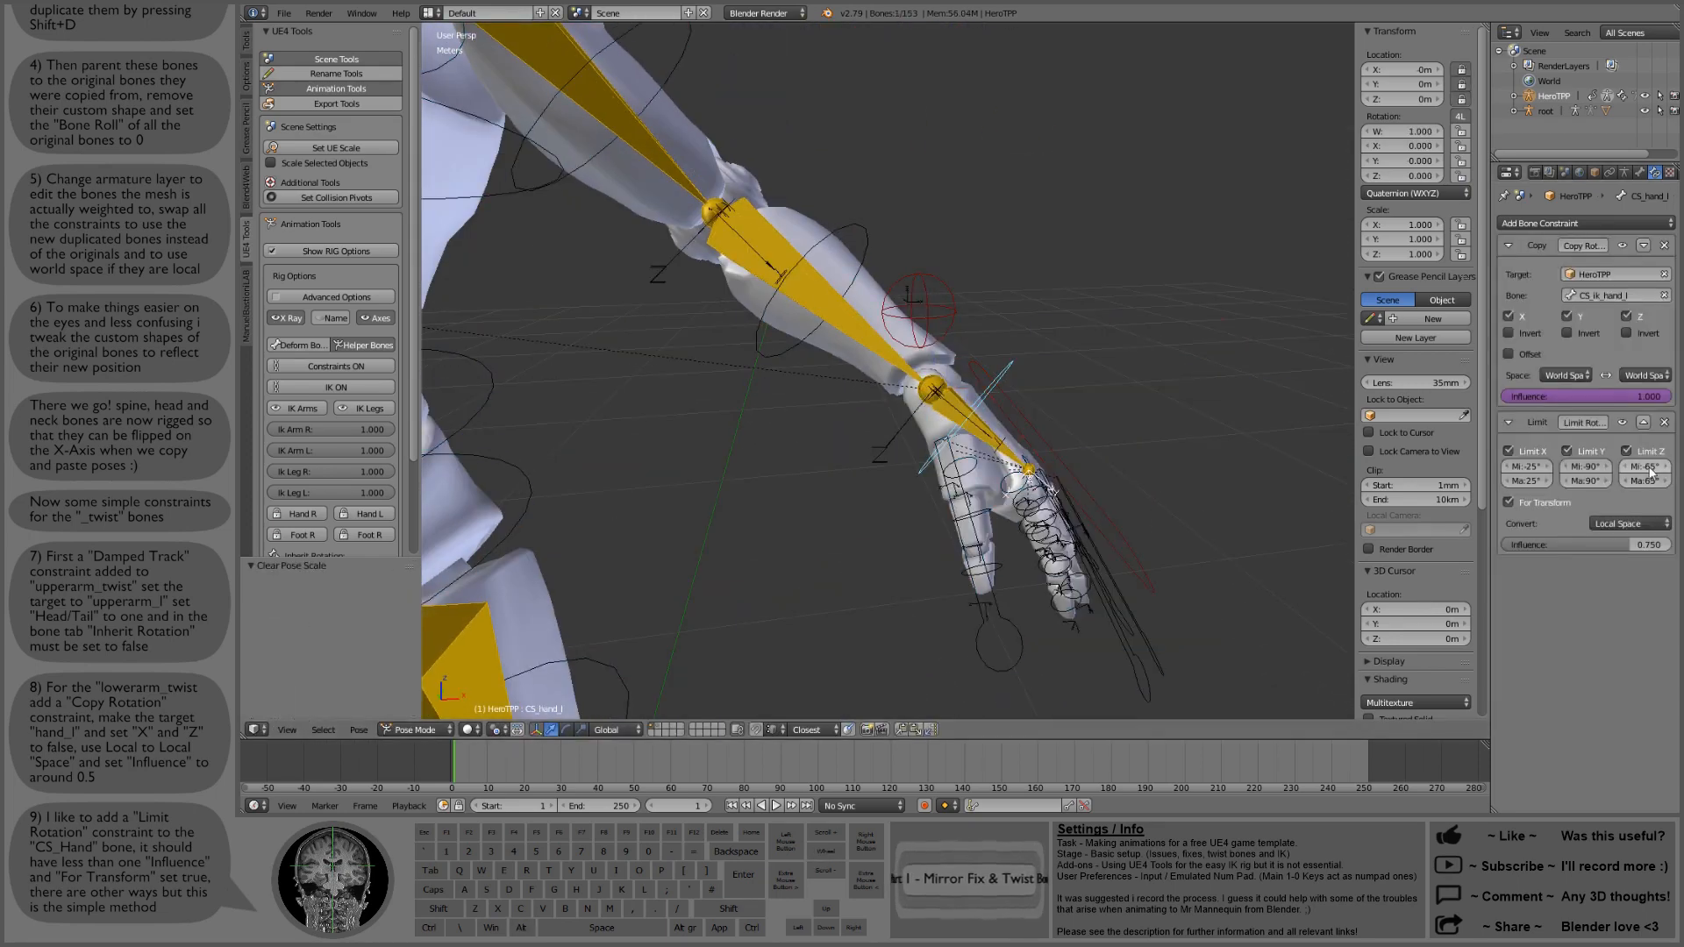
pyautogui.doubleClick(1637, 545)
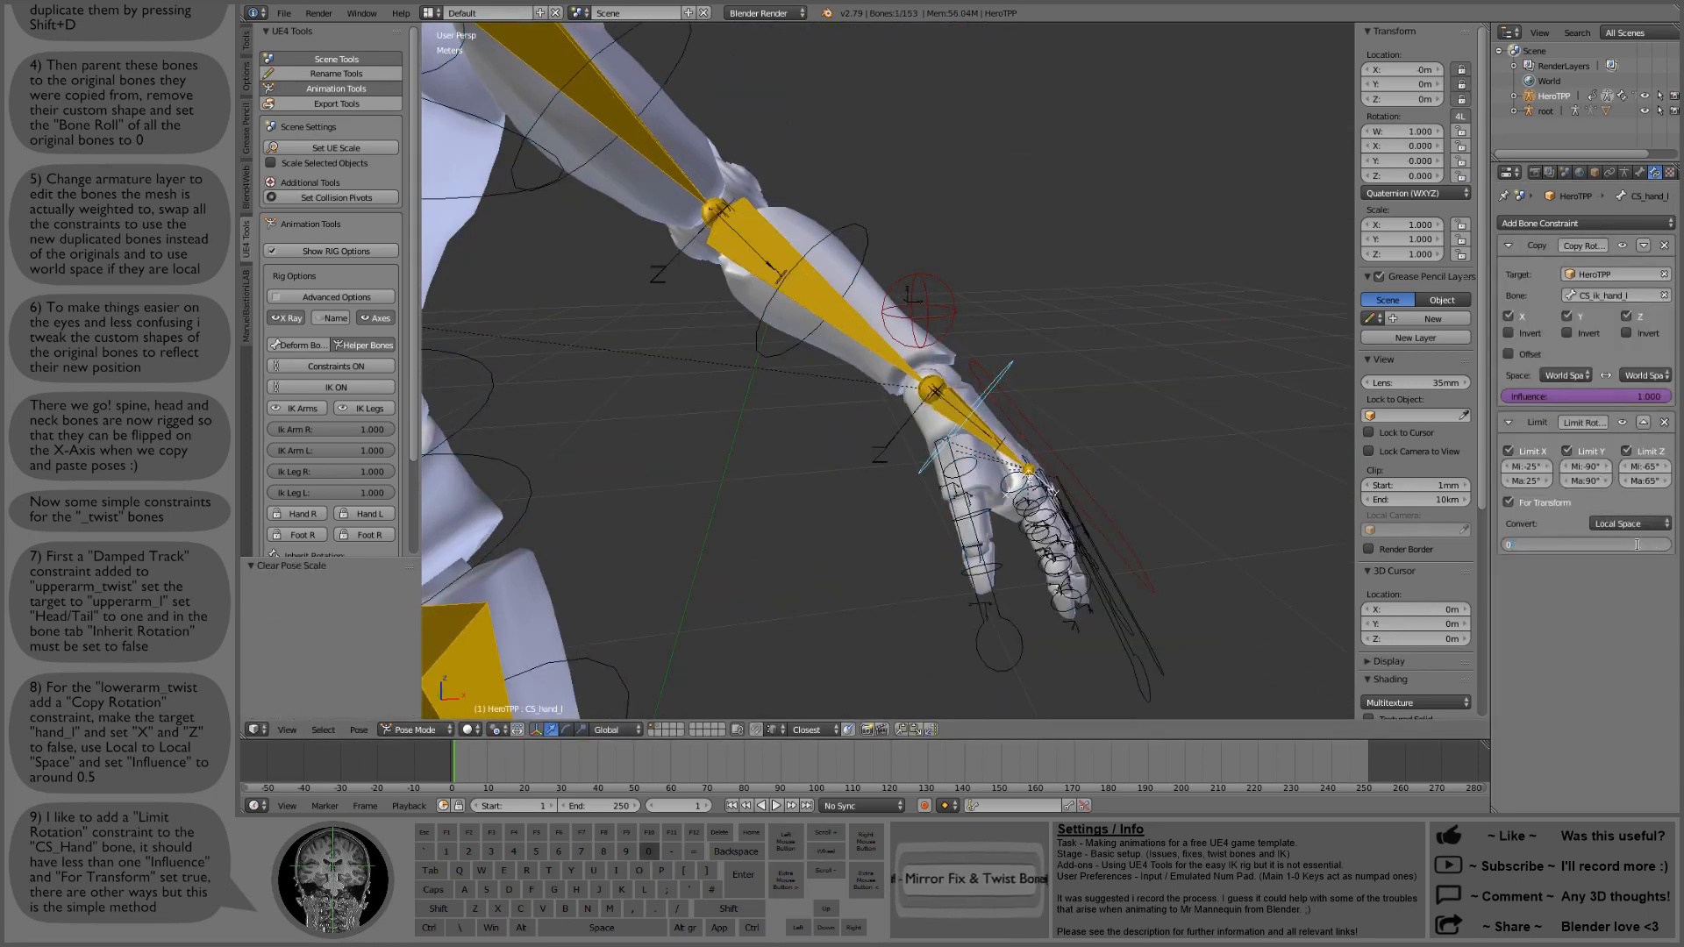
pyautogui.write('0.9')
pyautogui.click(1635, 585)
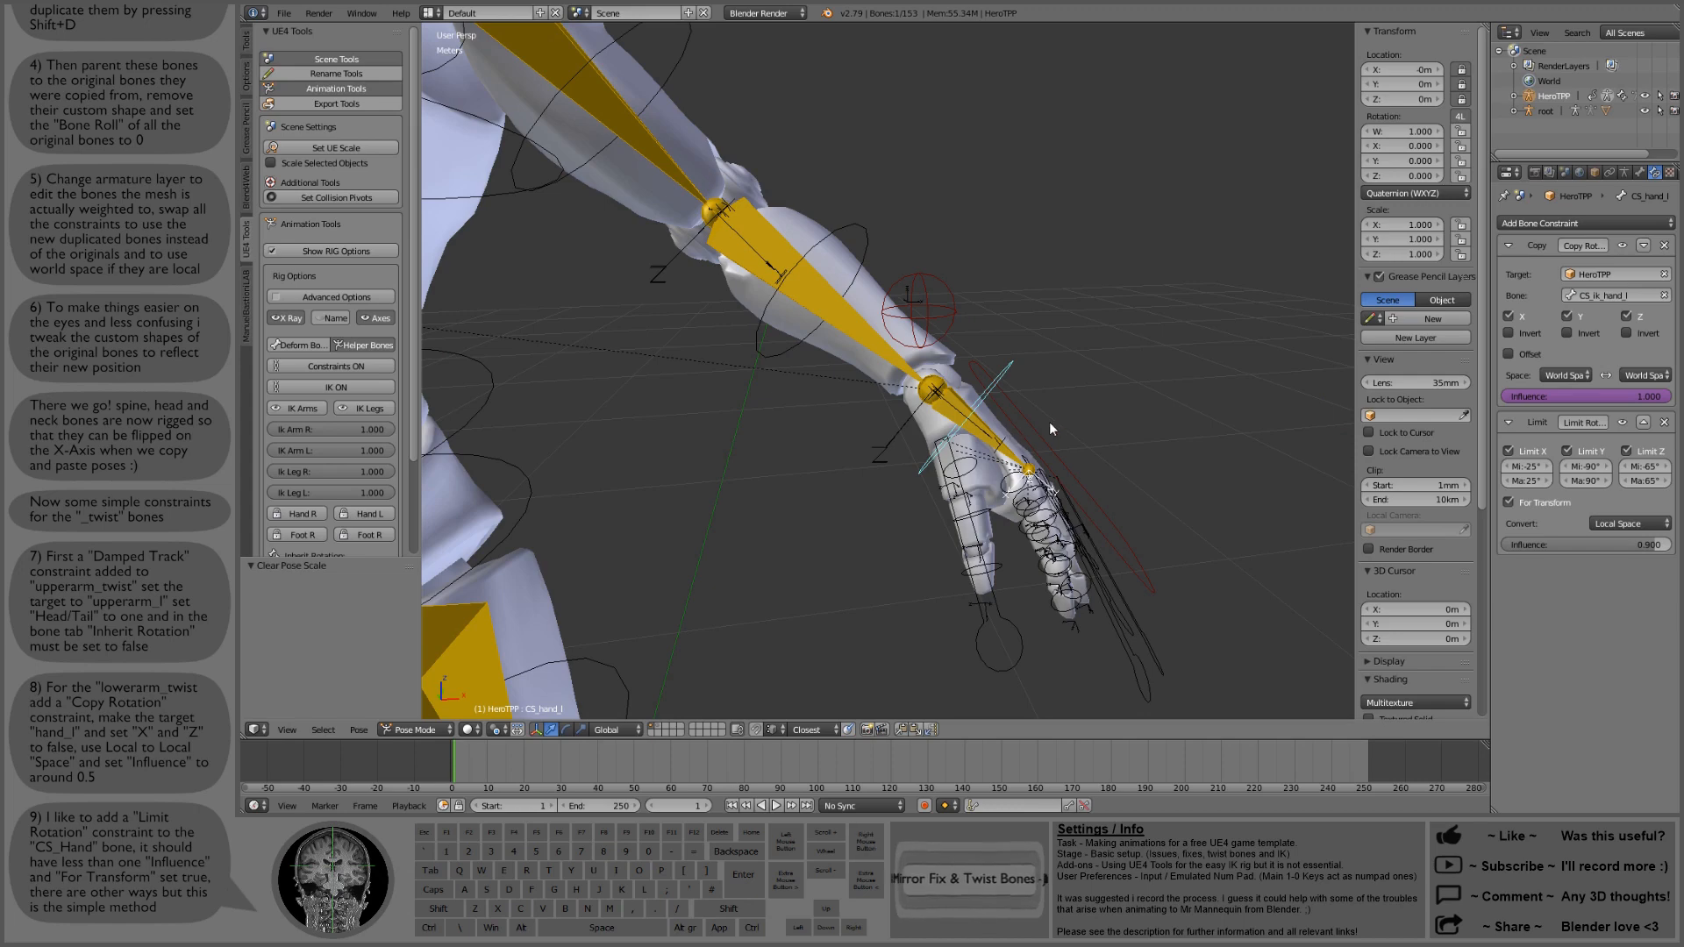
# Step: Rotate CS_ik_hand_l to test the adjusted limit influence, and clear the pose rotation of all visible bones
pyautogui.rightClick(1046, 431)
pyautogui.press('r')
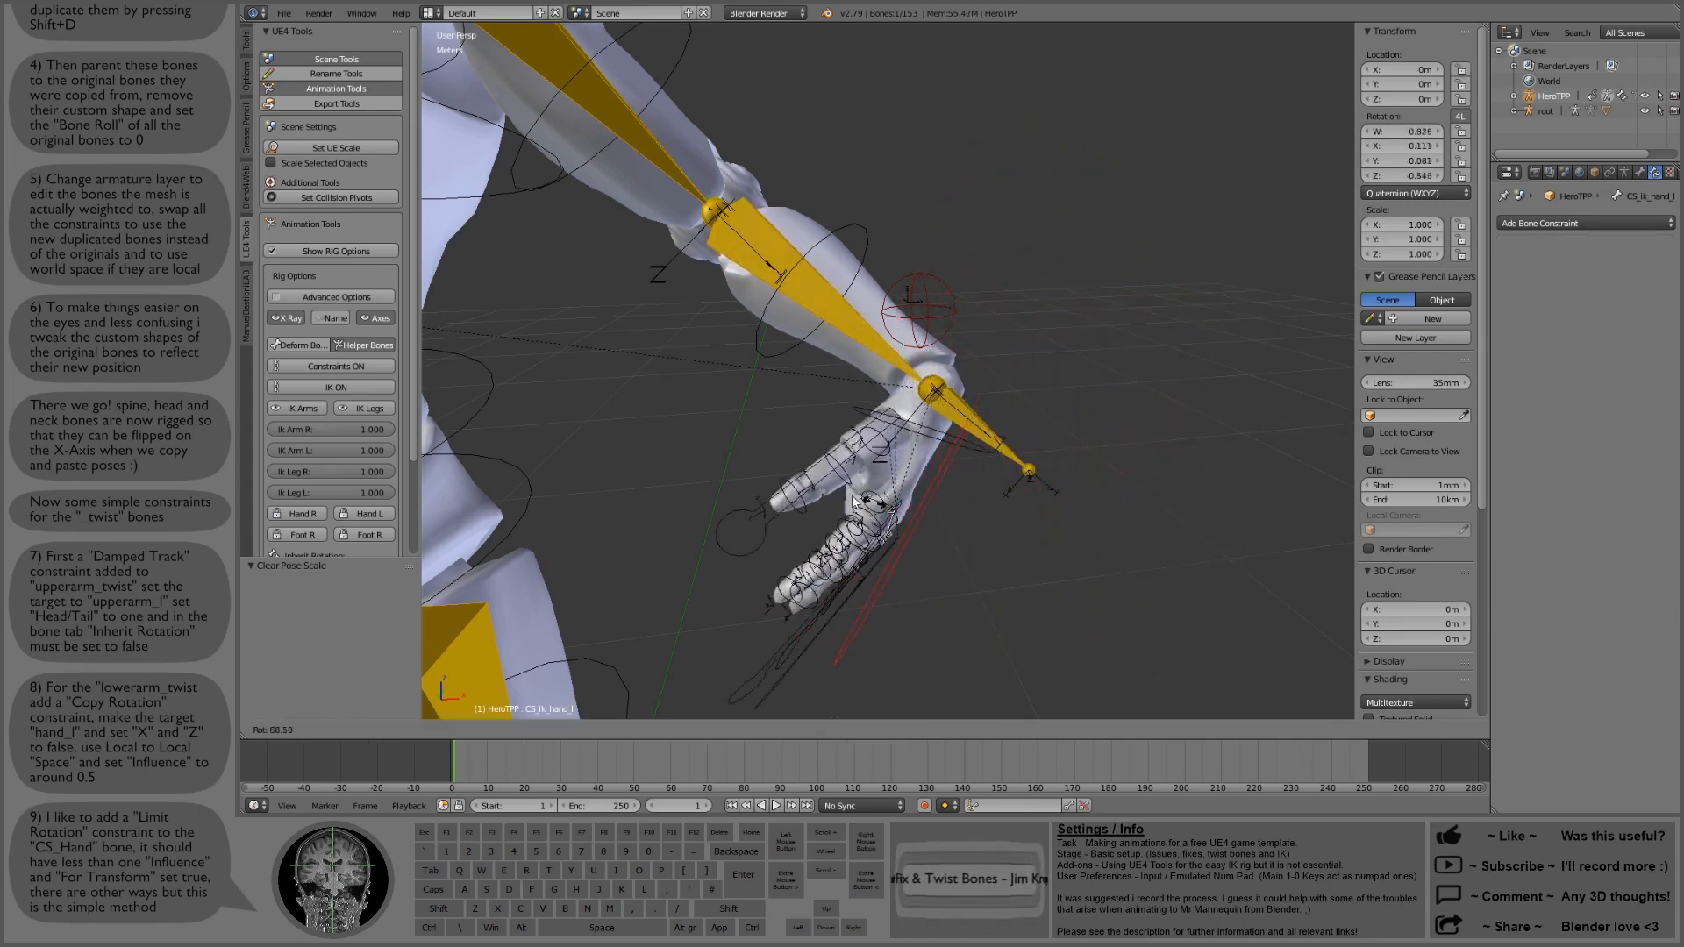
pyautogui.click(997, 412)
pyautogui.press('a')
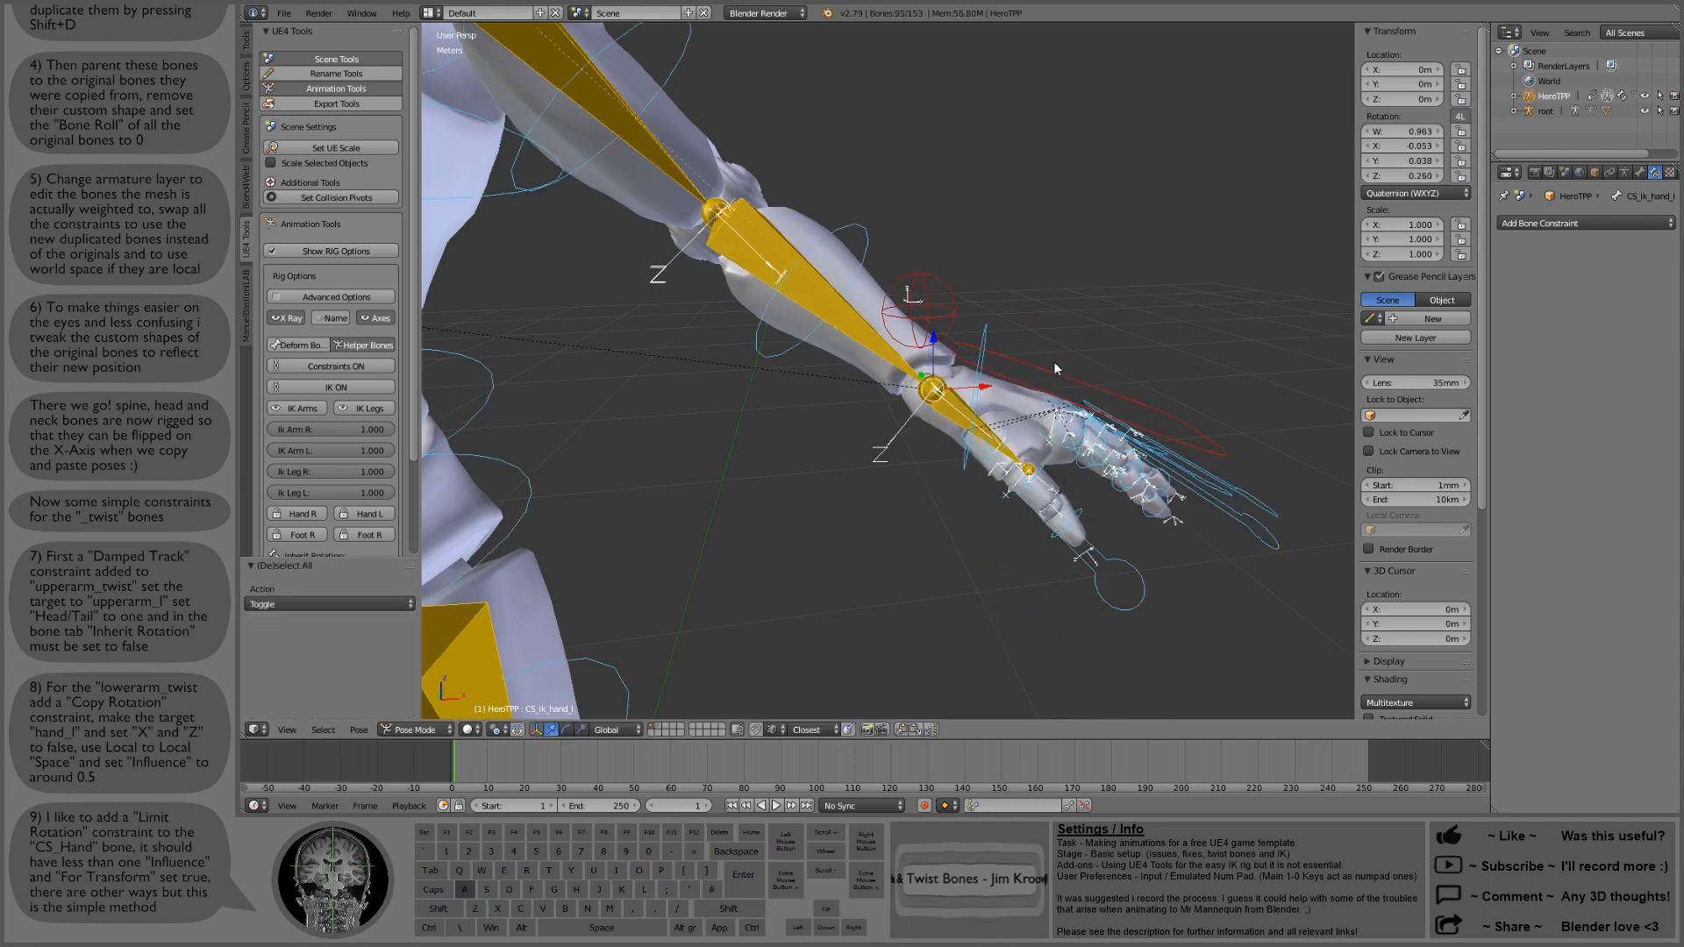
pyautogui.hotkey('alt', 'r')
# Step: Add a Damped Track constraint to the left thigh twist bone thigh_twist_01_l
pyautogui.moveTo(874, 342); pyautogui.dragTo(970, 401, button='middle')
pyautogui.keyDown('shift'); pyautogui.moveTo(884, 355); pyautogui.dragTo(977, 297, button='middle'); pyautogui.keyUp('shift')
pyautogui.scroll(-2, 975, 426)
pyautogui.moveTo(978, 419); pyautogui.dragTo(986, 407, button='middle')
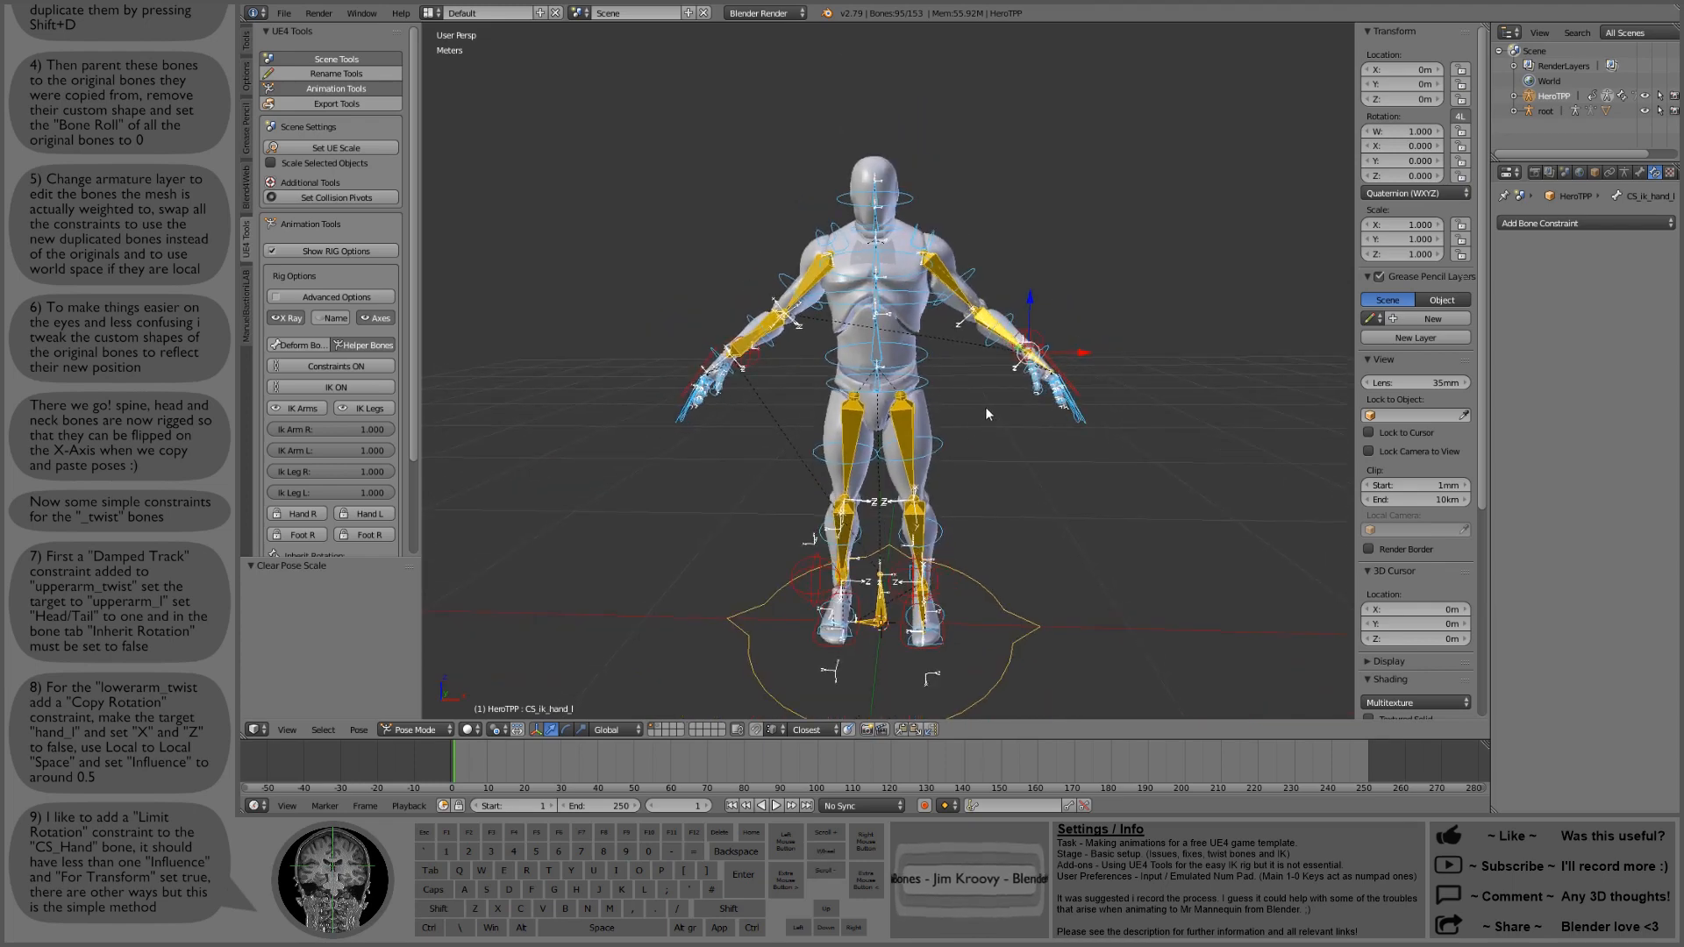
pyautogui.rightClick(914, 407)
pyautogui.scroll(3, 1013, 520)
pyautogui.keyDown('shift'); pyautogui.moveTo(1062, 527); pyautogui.dragTo(1063, 444, button='middle'); pyautogui.keyUp('shift')
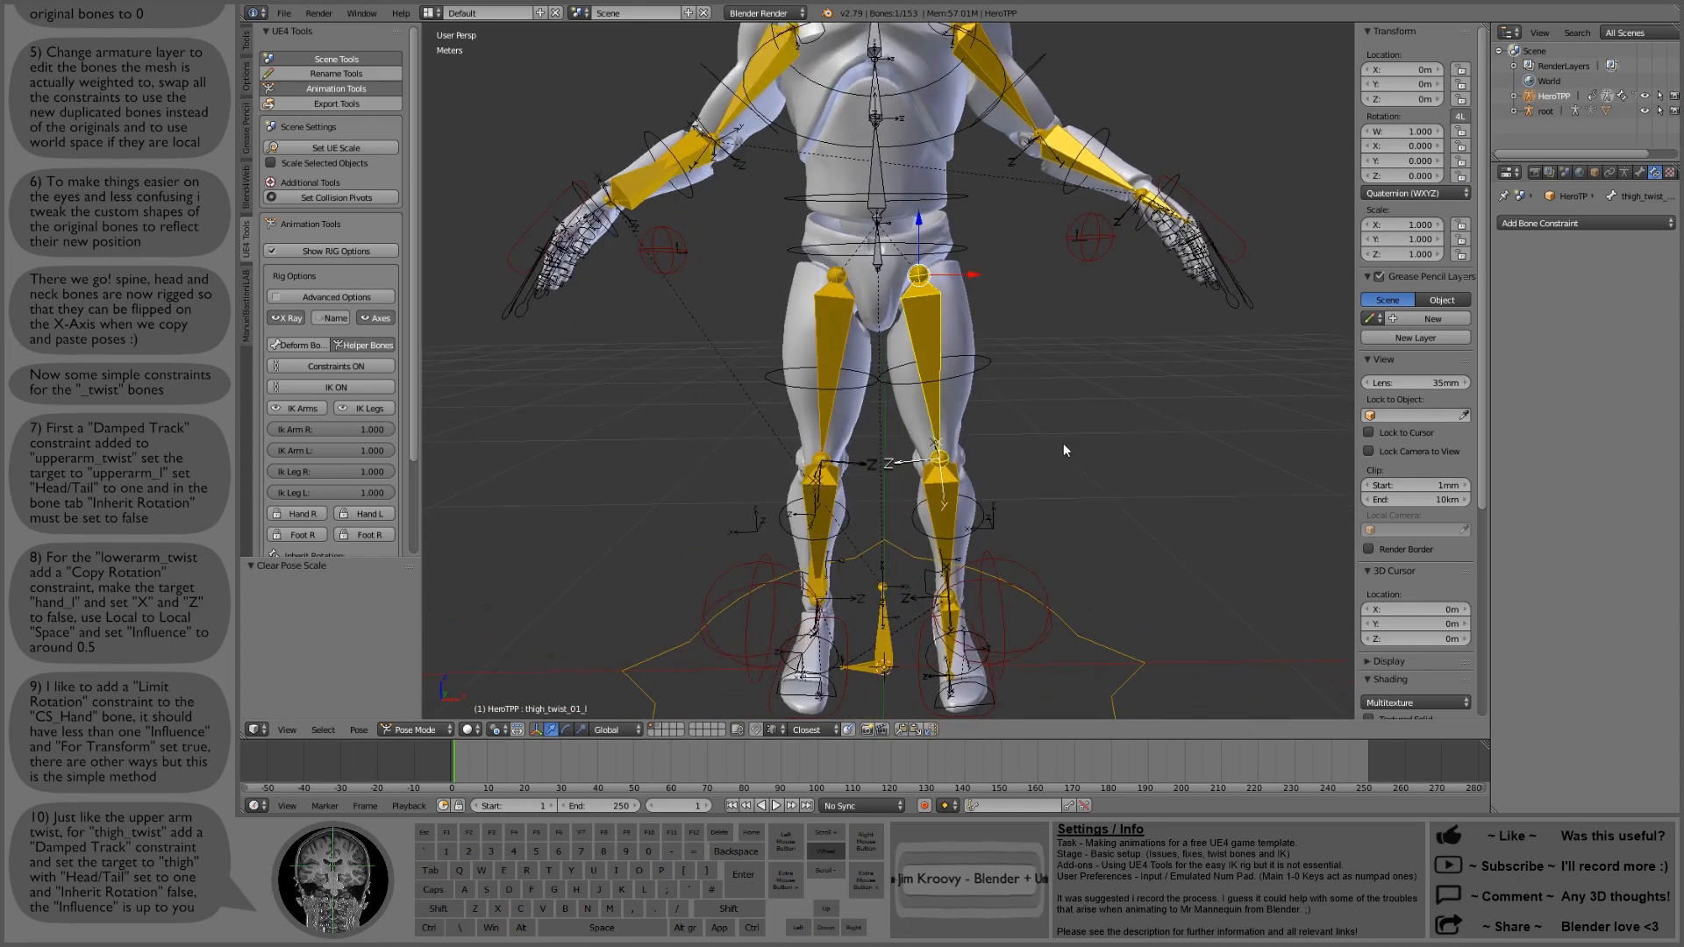
pyautogui.click(1609, 219)
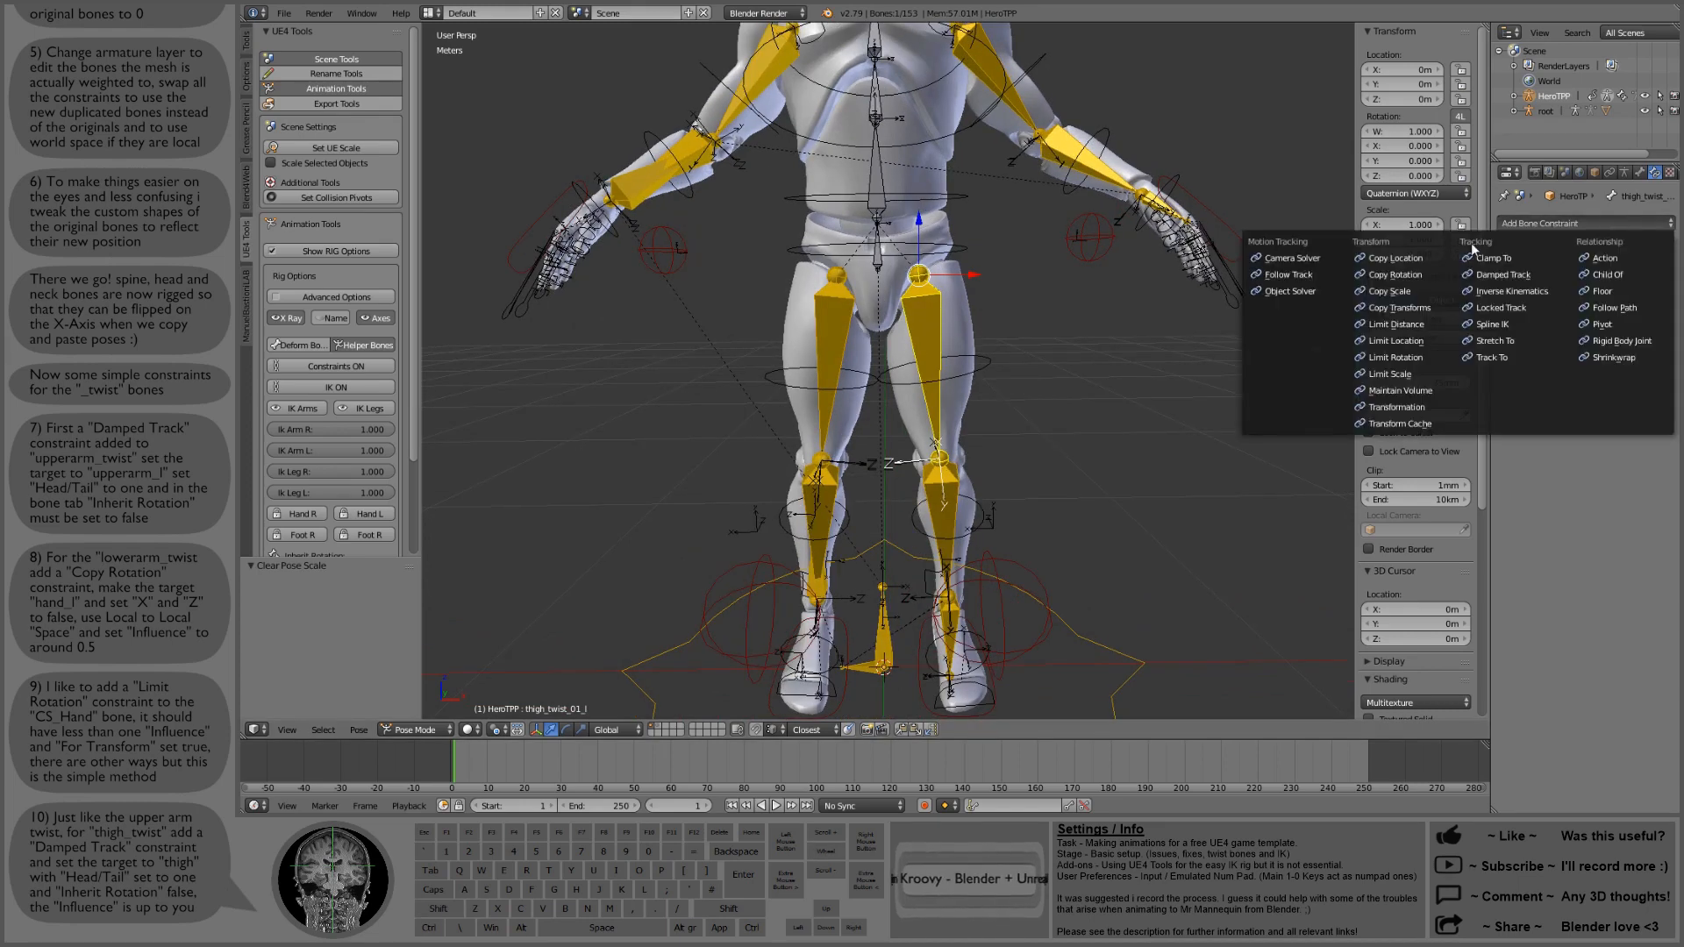
pyautogui.click(1544, 278)
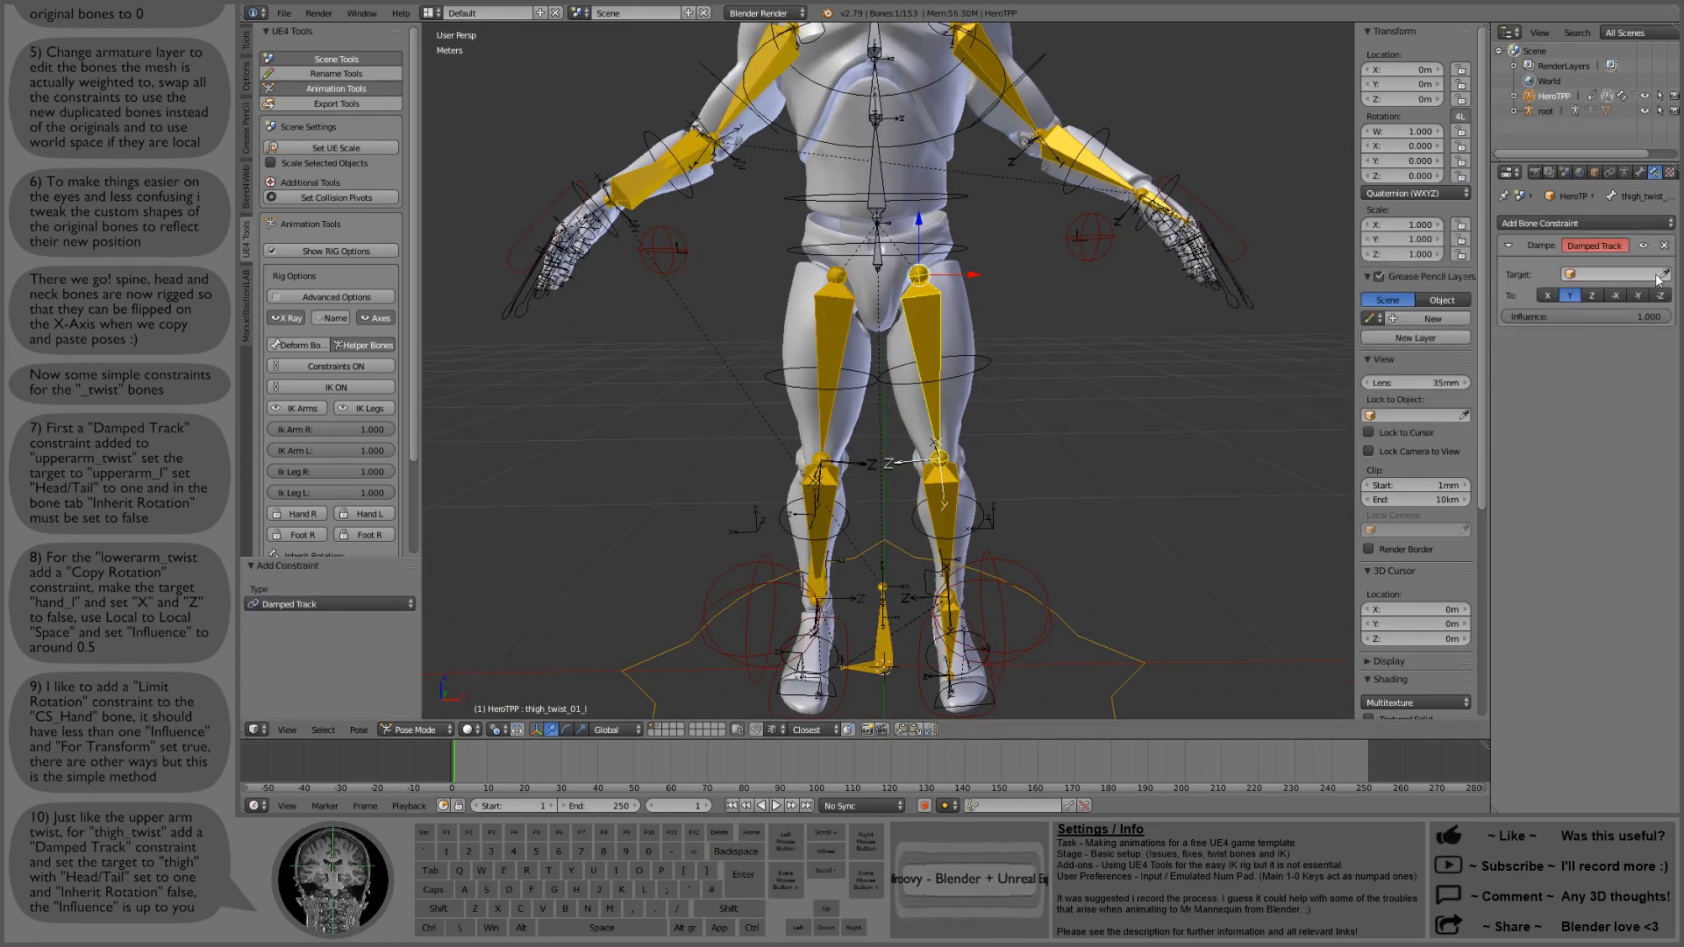
# Step: Set the Damped Track target to HeroTPP, the target bone to thigh_l and Head/Tail to 1
pyautogui.click(932, 325)
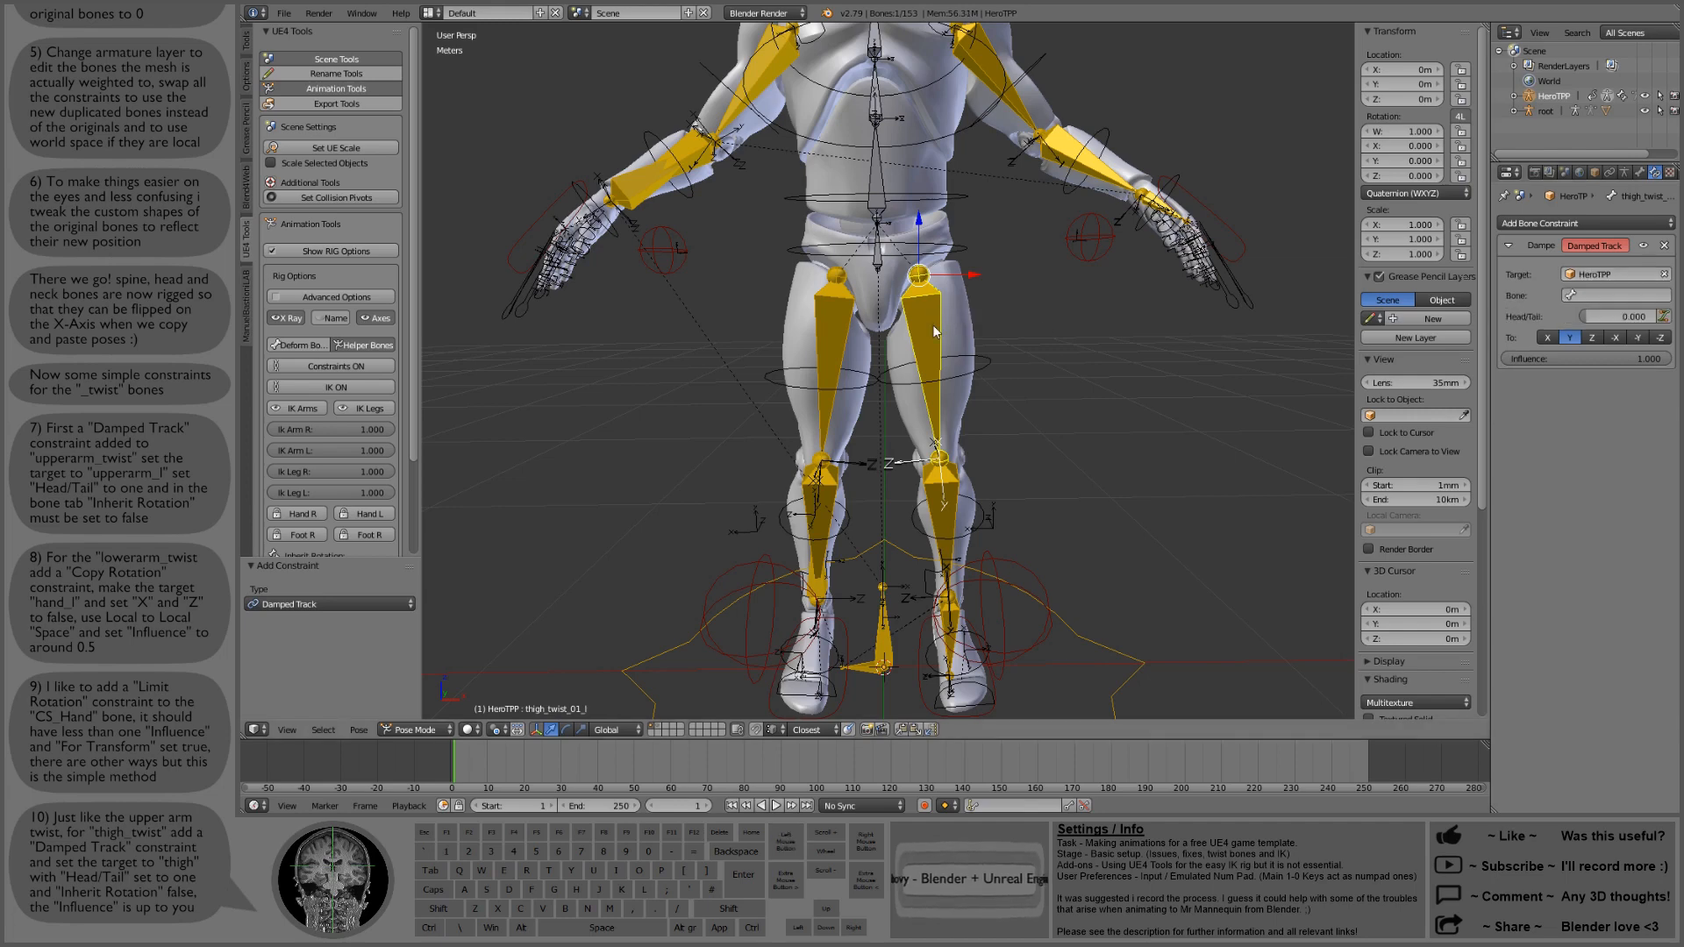
pyautogui.click(1577, 297)
pyautogui.write('thi')
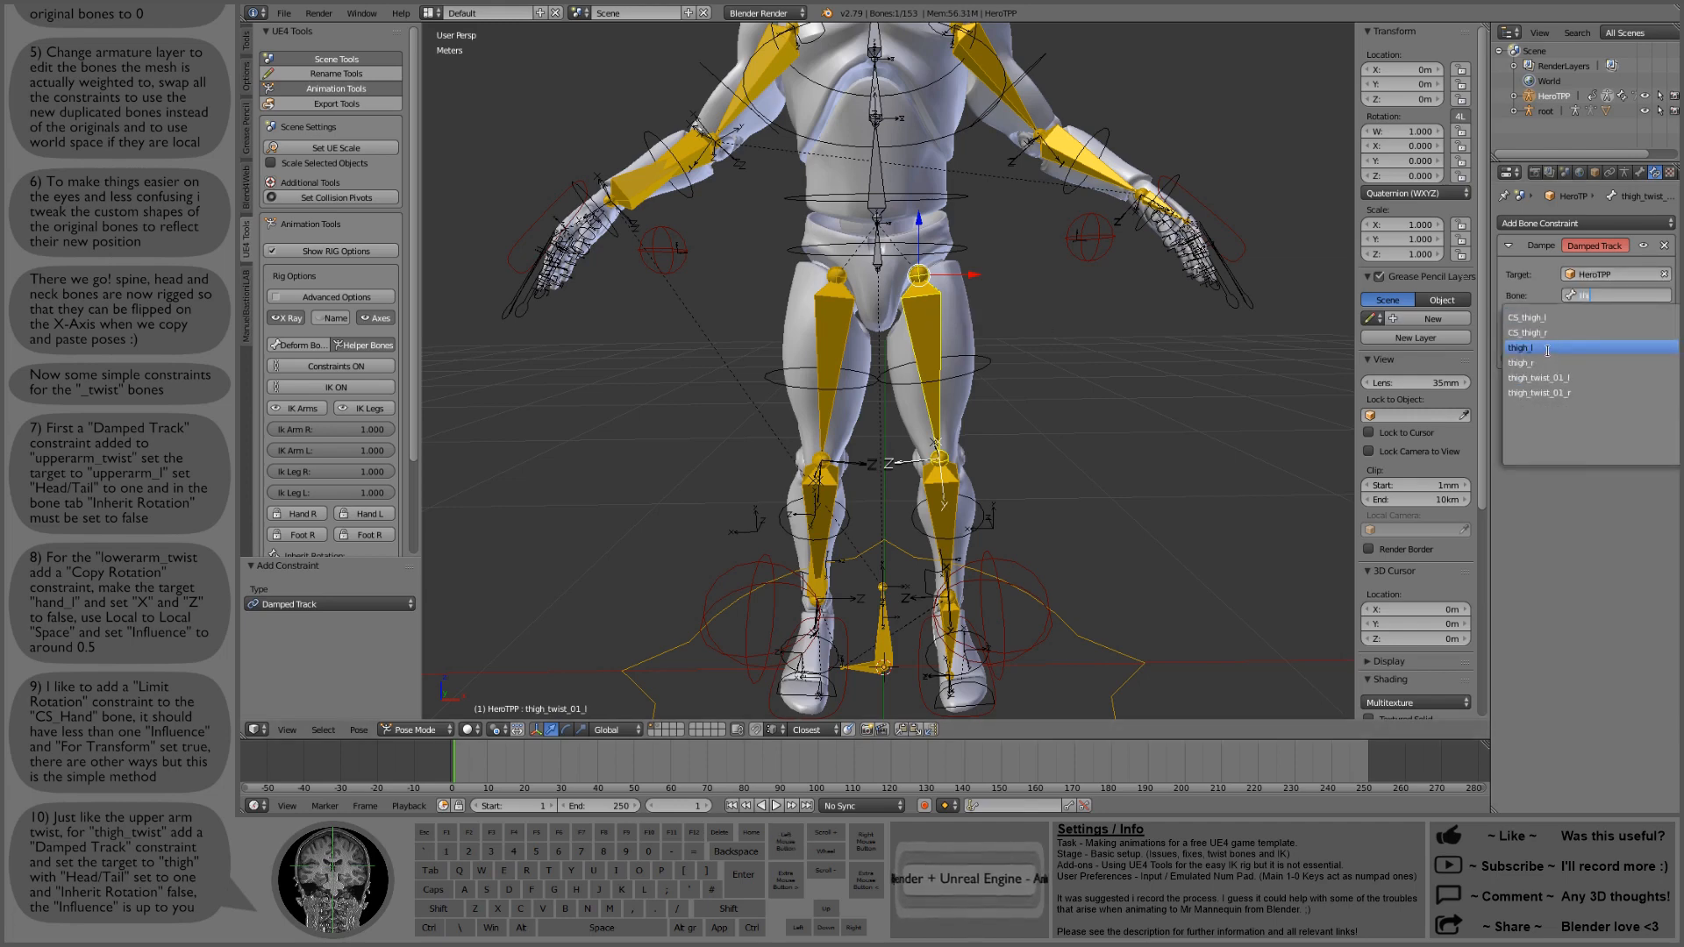
pyautogui.click(1547, 350)
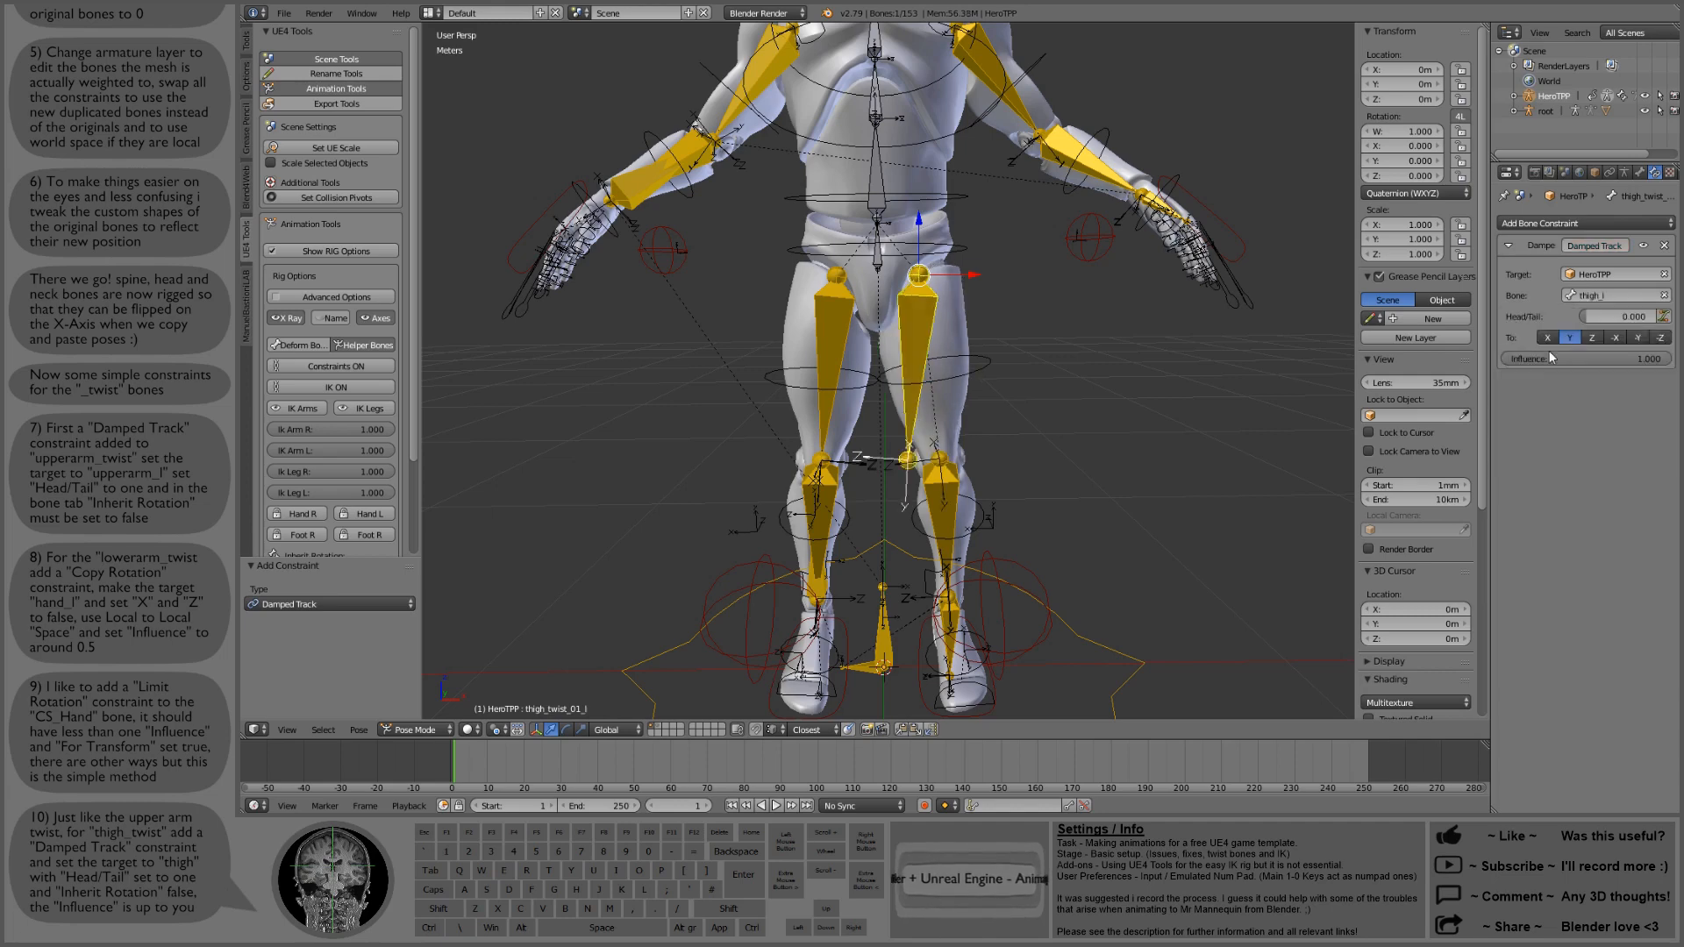
pyautogui.scroll(4, 1016, 392)
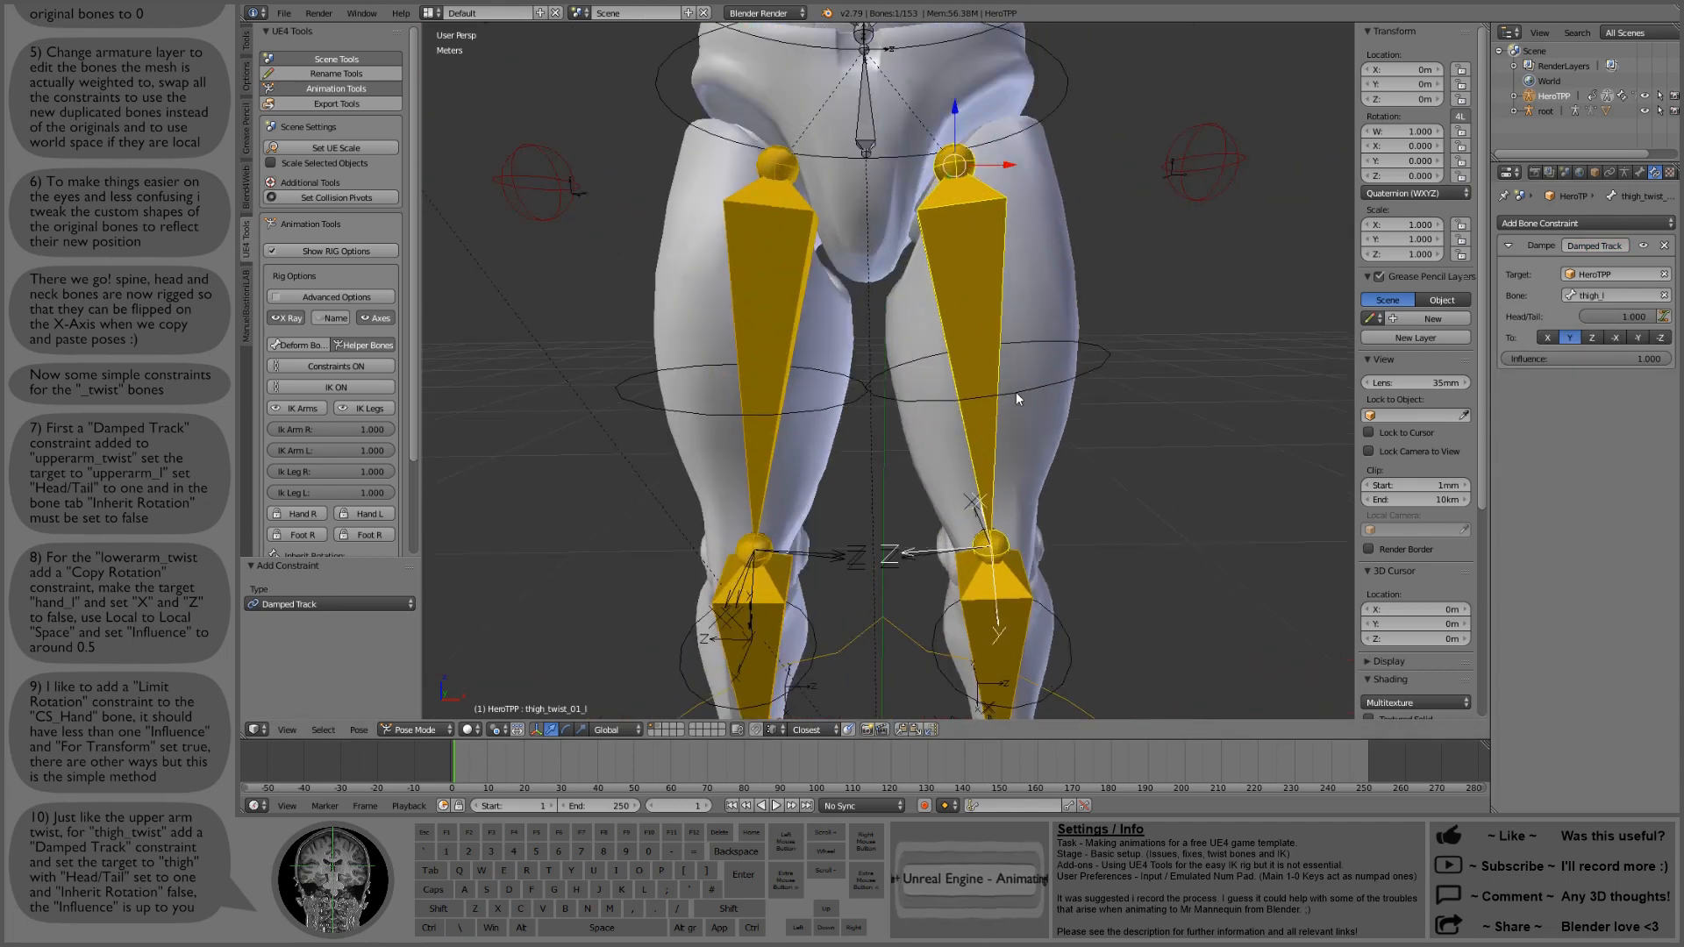
# Step: Move the left foot control CS_FootMainIK_L up and outward to lift and bend the left leg
pyautogui.moveTo(1074, 399); pyautogui.dragTo(1048, 378, button='middle')
pyautogui.scroll(-4, 1086, 376)
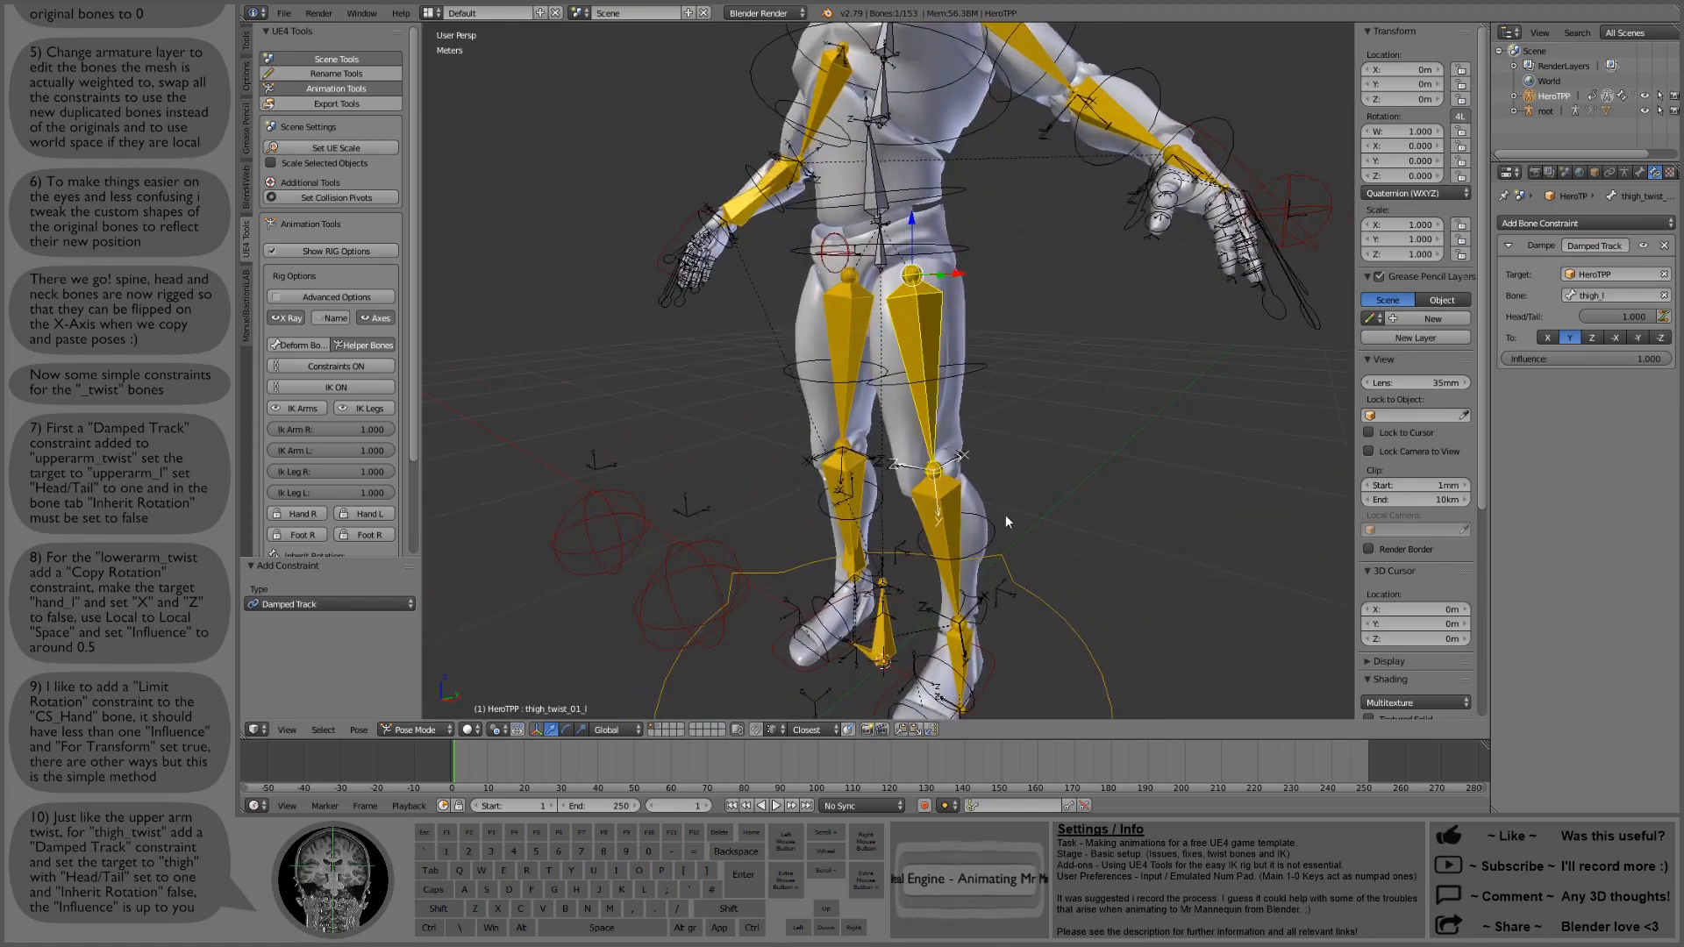
pyautogui.moveTo(984, 597); pyautogui.dragTo(1037, 622, button='middle')
pyautogui.scroll(-1, 1009, 659)
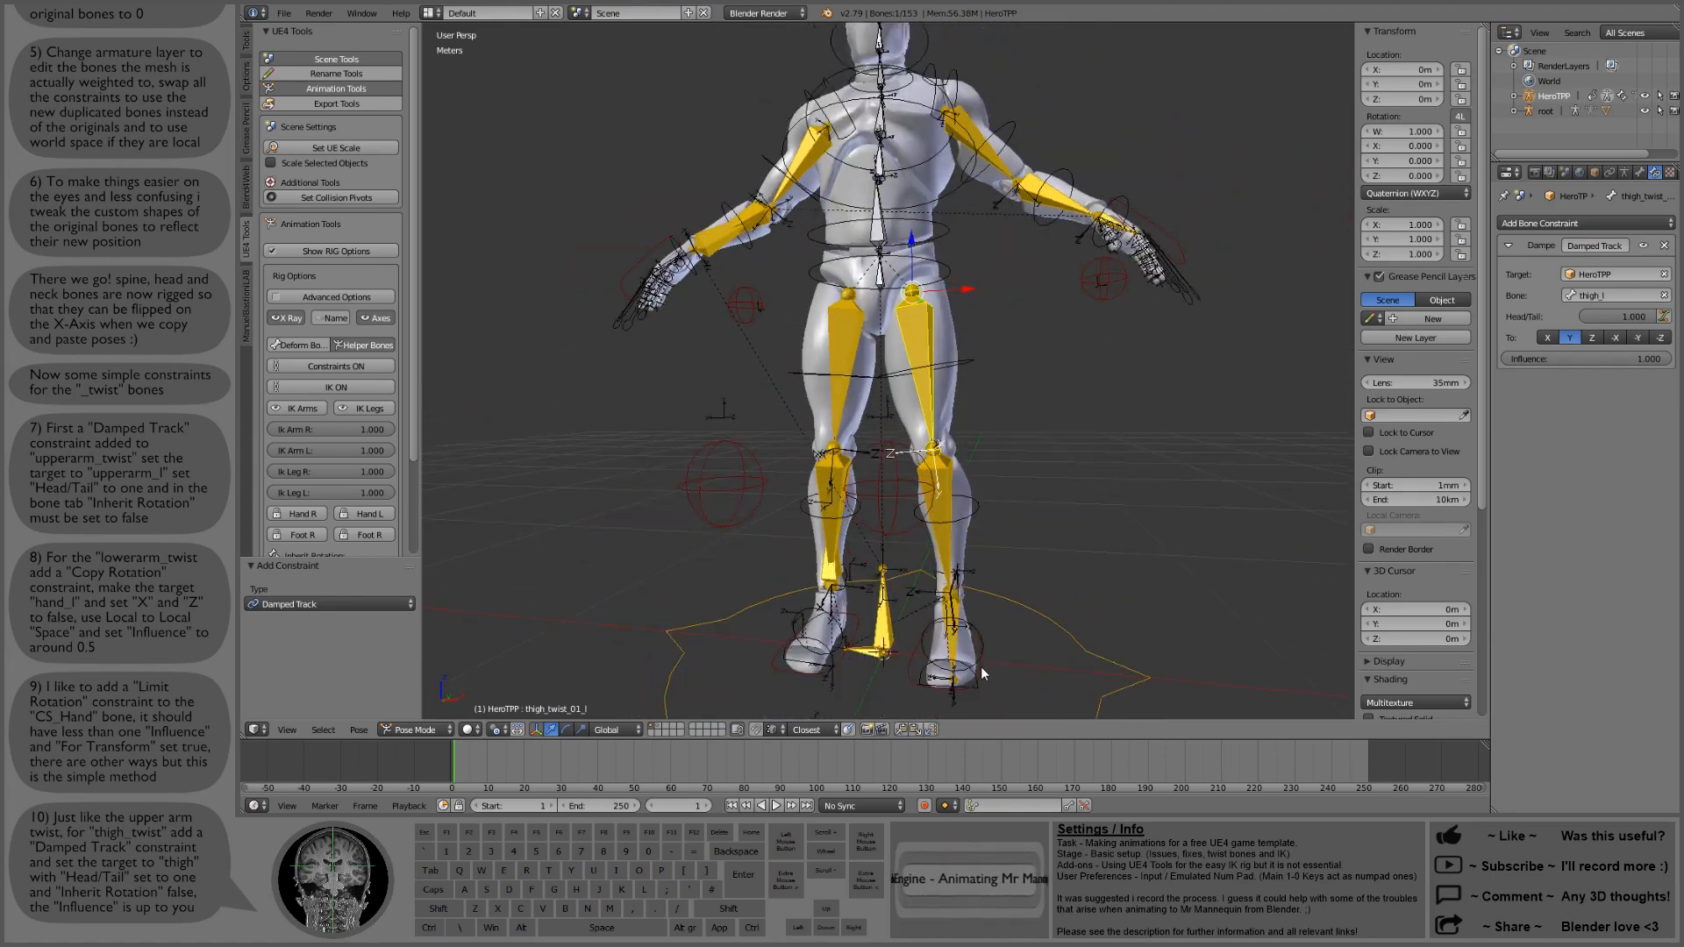
pyautogui.rightClick(984, 675)
pyautogui.moveTo(984, 676); pyautogui.dragTo(1028, 633, button='middle')
pyautogui.press('g')
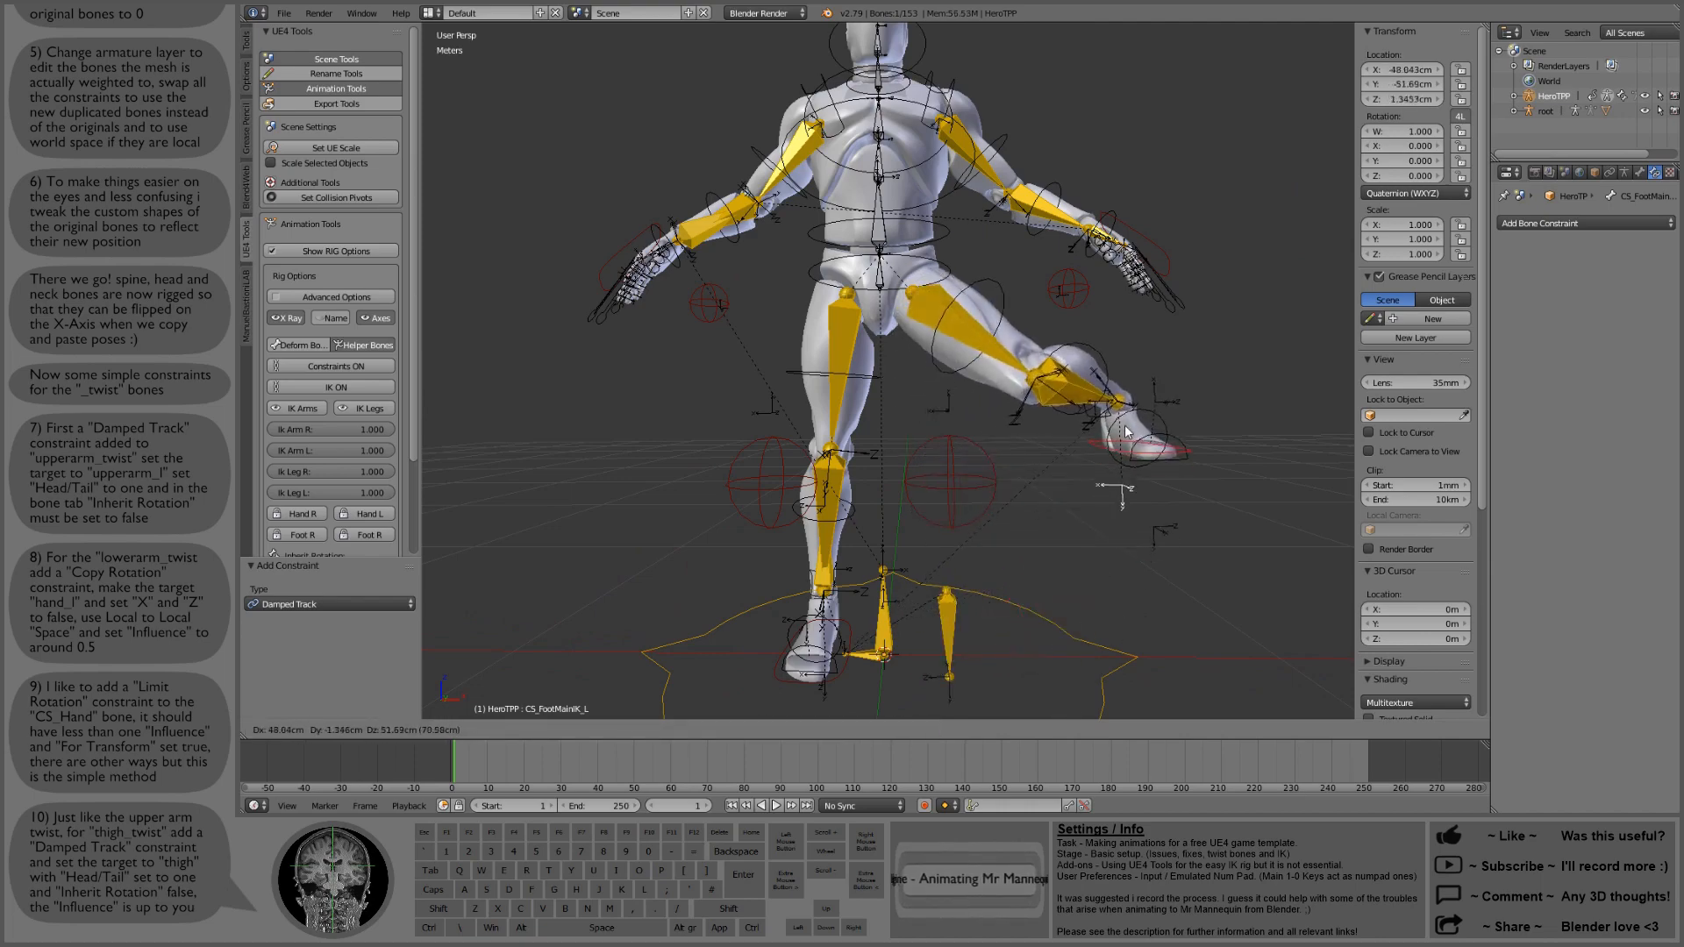
pyautogui.click(1124, 421)
pyautogui.moveTo(1123, 424); pyautogui.dragTo(985, 472, button='middle')
pyautogui.press('g')
pyautogui.click(1177, 412)
# Step: Copy the current pose and paste it flipped on the X-axis to check how the thighs mirror
pyautogui.hotkey('ctrl', 'c')
pyautogui.hotkey('ctrl', 'v')
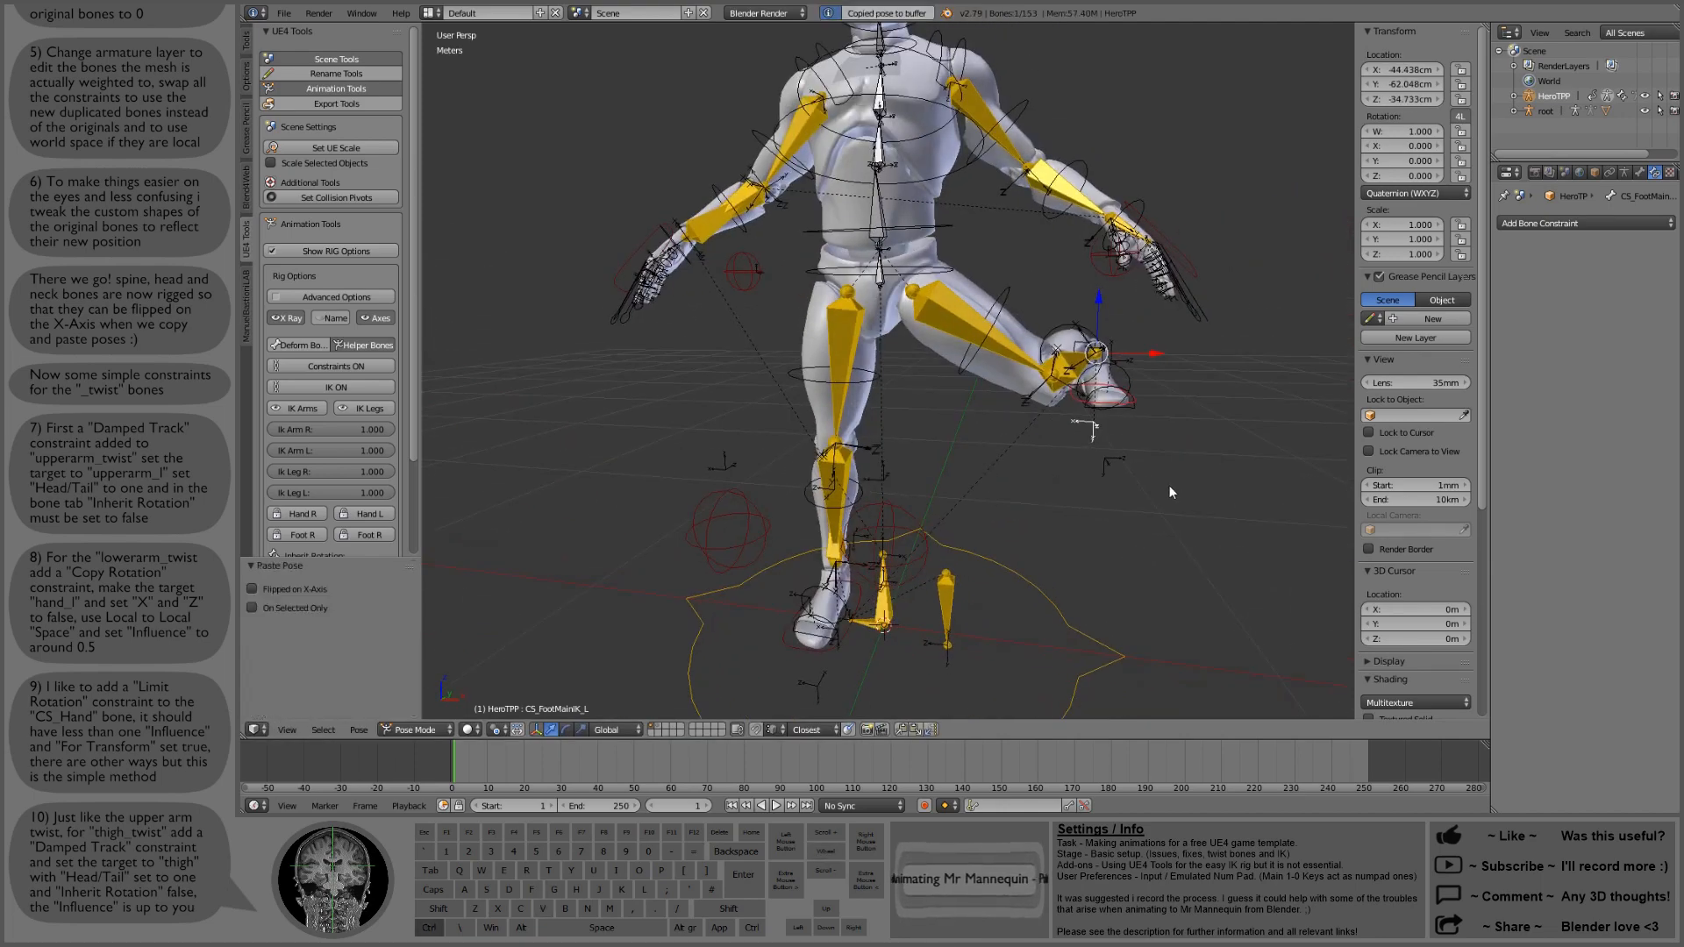
pyautogui.click(253, 589)
pyautogui.moveTo(702, 491); pyautogui.dragTo(1102, 430, button='middle')
pyautogui.scroll(3, 1102, 430)
pyautogui.scroll(4, 1053, 378)
pyautogui.keyDown('shift'); pyautogui.moveTo(1019, 335); pyautogui.dragTo(1005, 395, button='middle'); pyautogui.keyUp('shift')
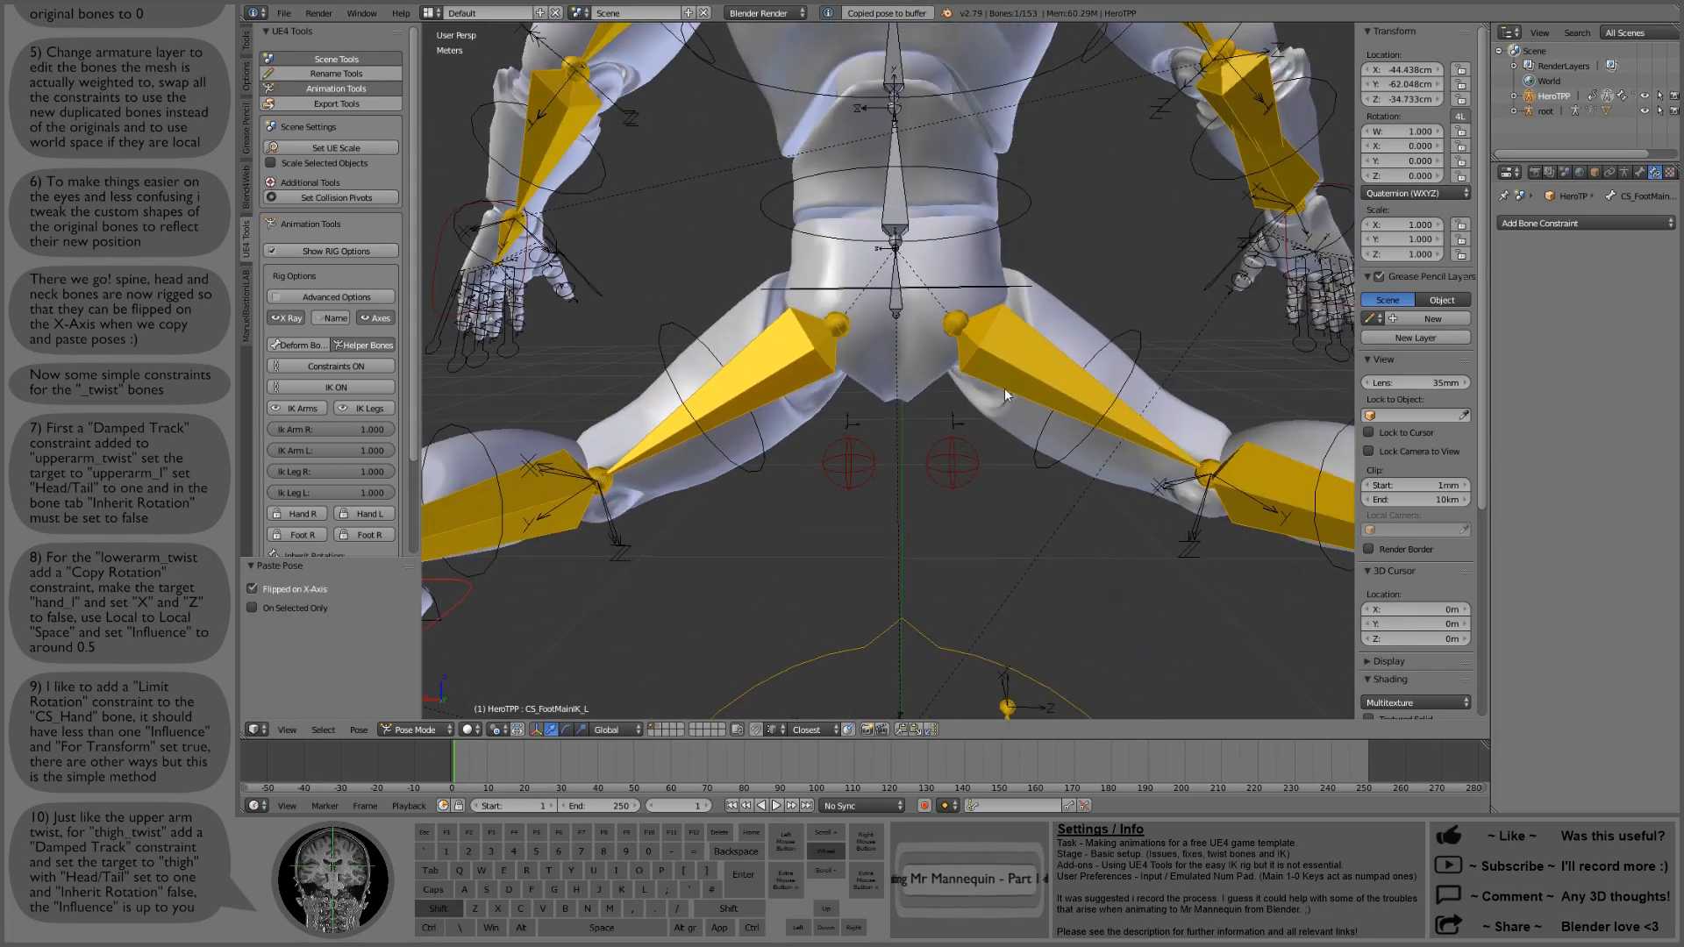
# Step: Turn off Inherit Rotation for the left thigh twist bone thigh_twist_01_l
pyautogui.rightClick(788, 356)
pyautogui.click(1640, 173)
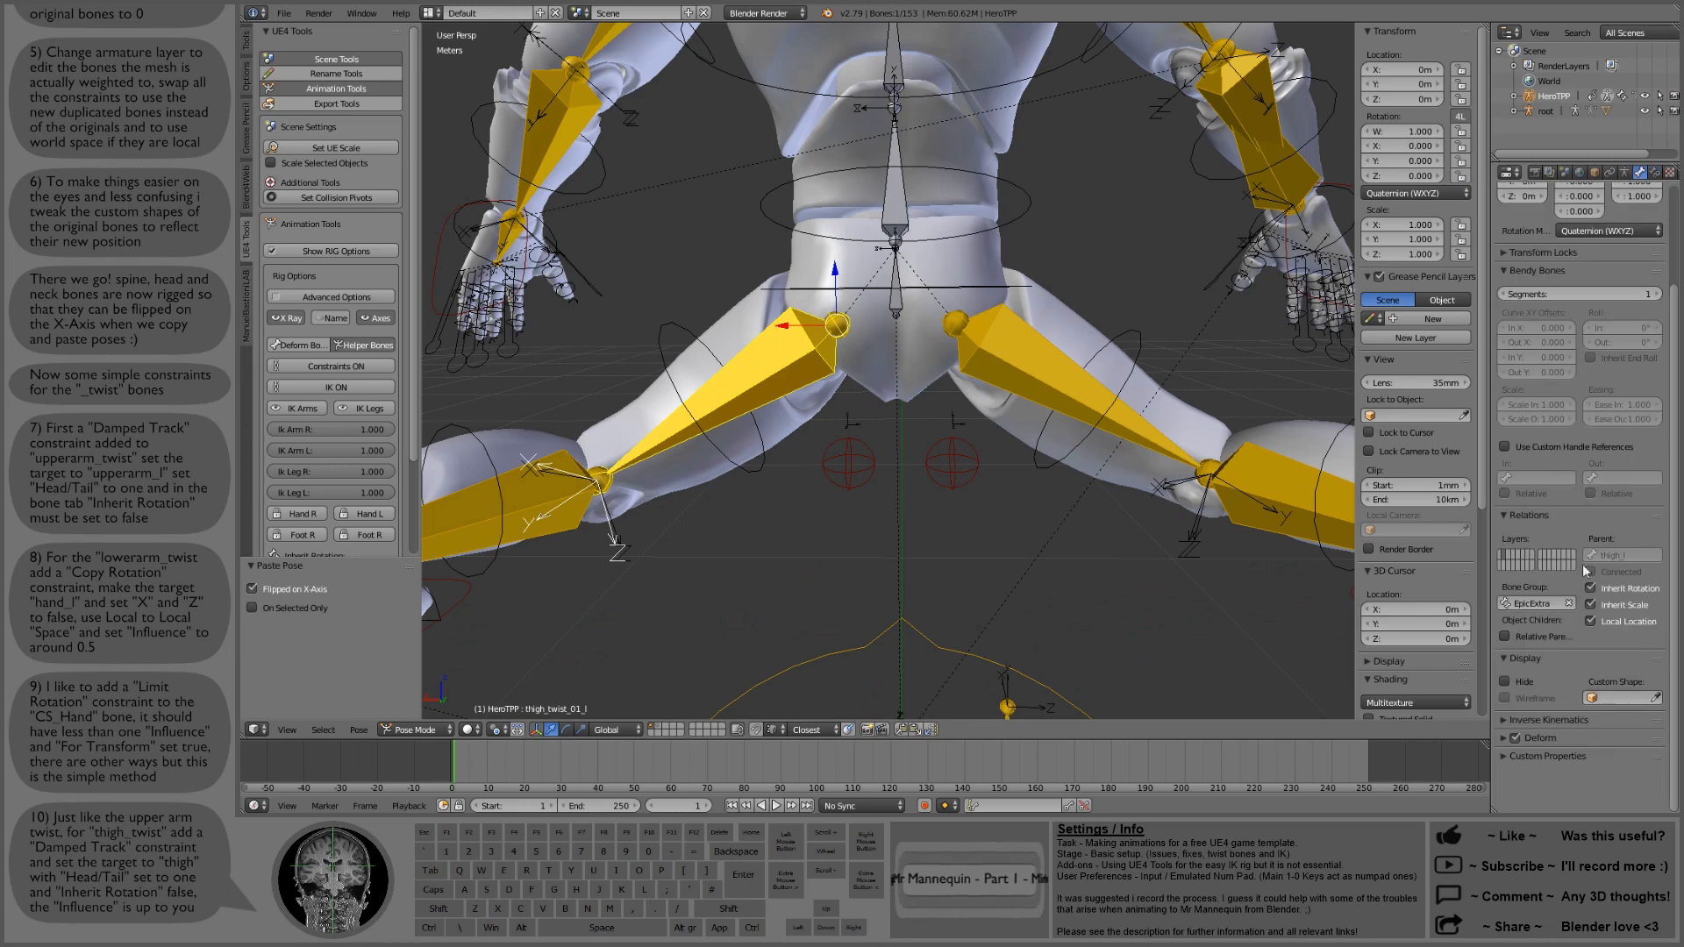
pyautogui.click(1591, 588)
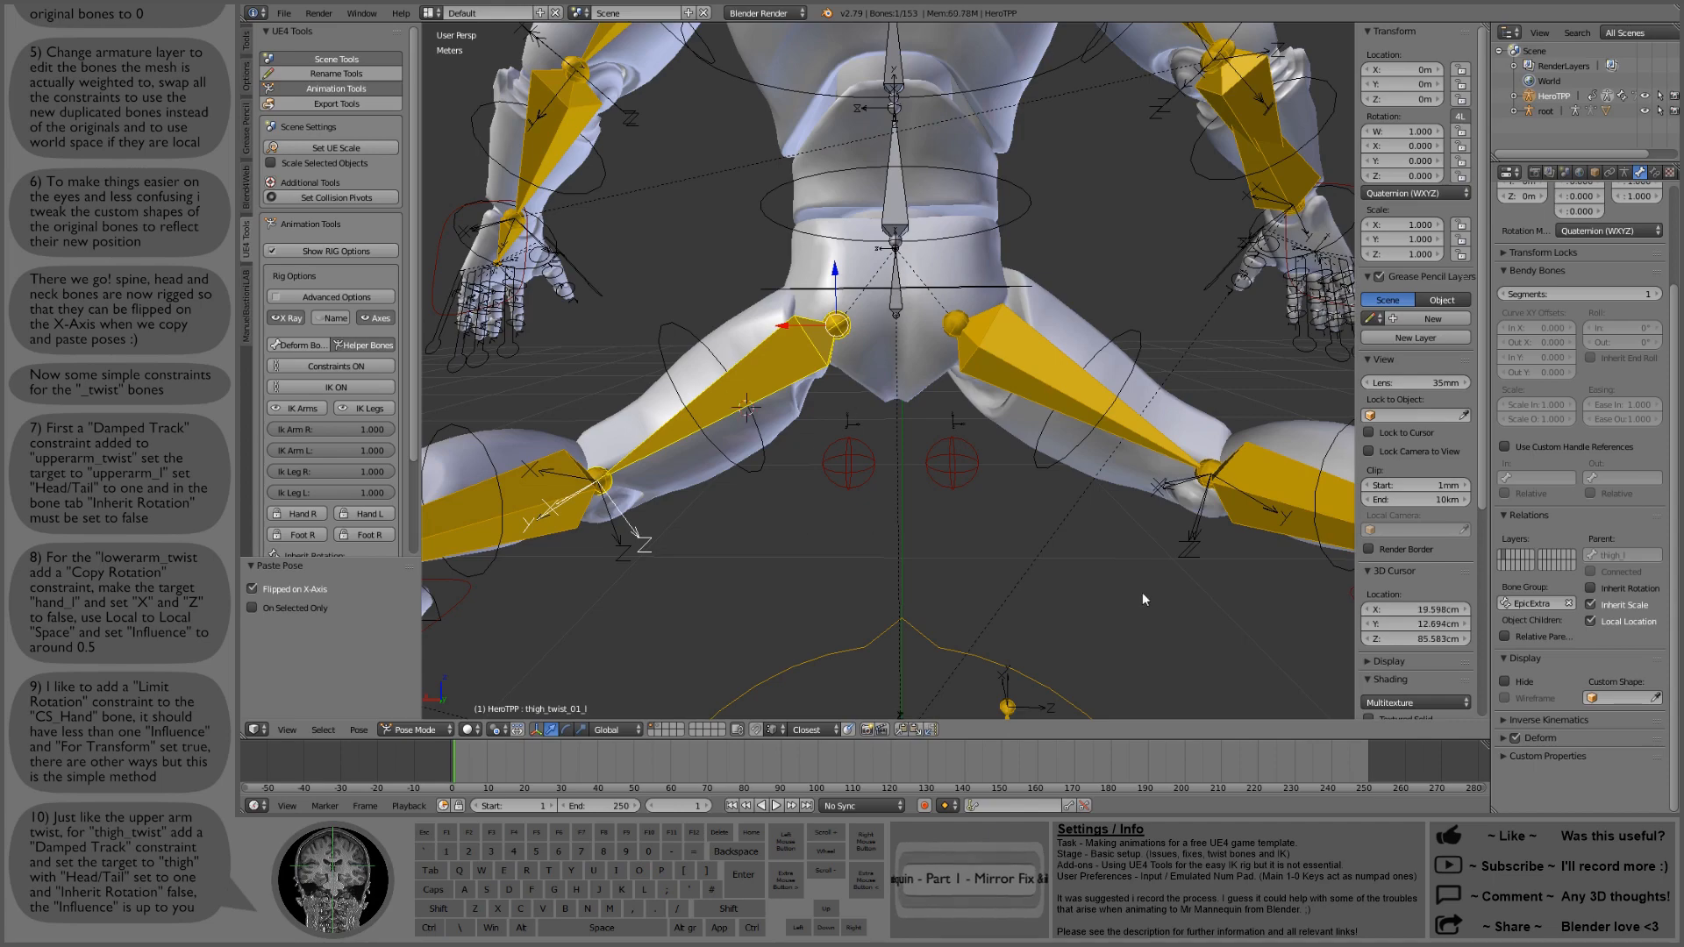
# Step: Reset the 3D cursor location to 0 on all three axes
pyautogui.moveTo(1426, 609); pyautogui.dragTo(1425, 606)
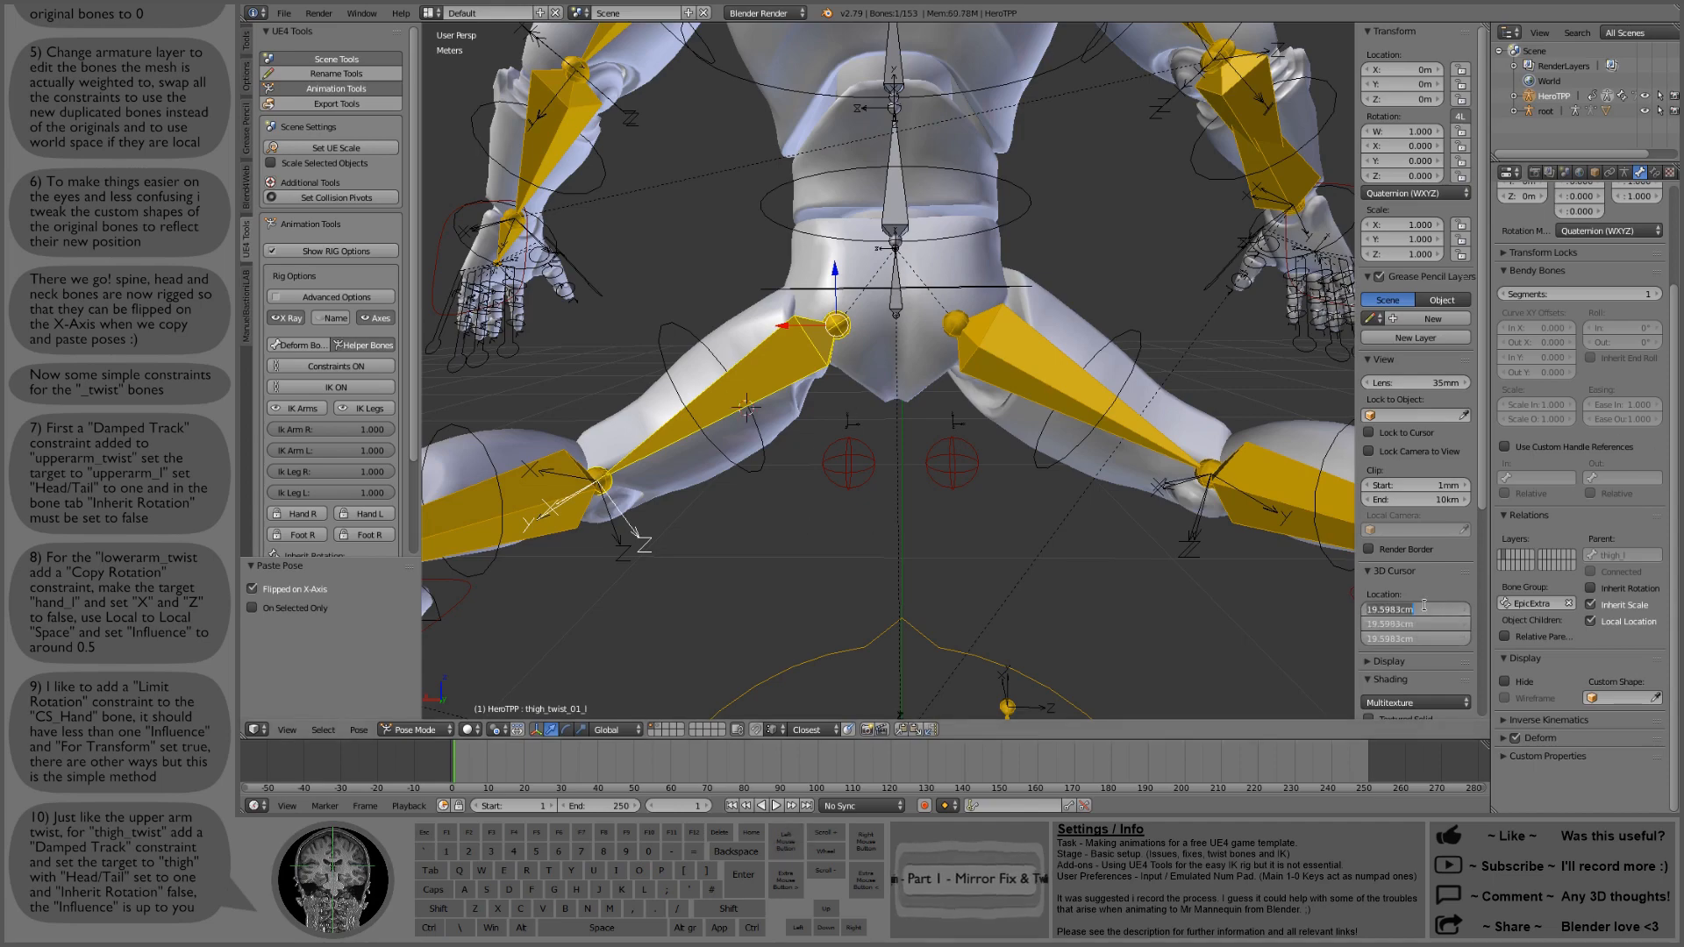
pyautogui.write('0')
pyautogui.press('Return')
# Step: Select all visible bones and clear their pose rotation, location and scale
pyautogui.scroll(-5, 628, 316)
pyautogui.moveTo(628, 316); pyautogui.dragTo(986, 383, button='middle')
pyautogui.scroll(-5, 1001, 430)
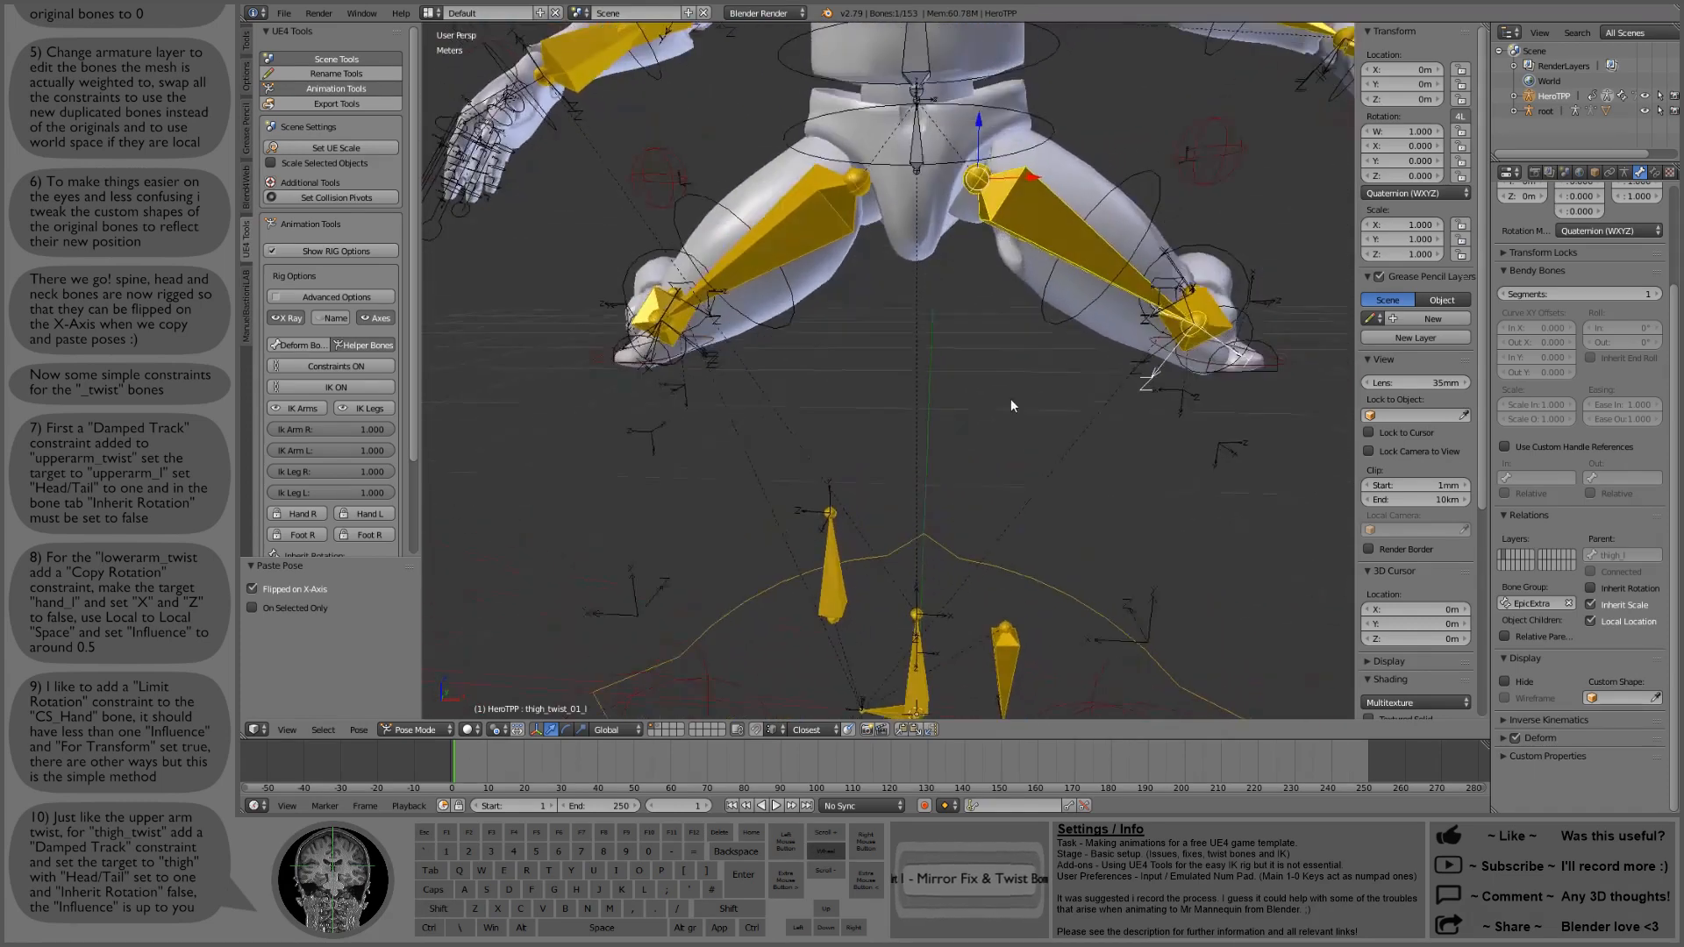
pyautogui.press('a')
pyautogui.hotkey('alt', 'r')
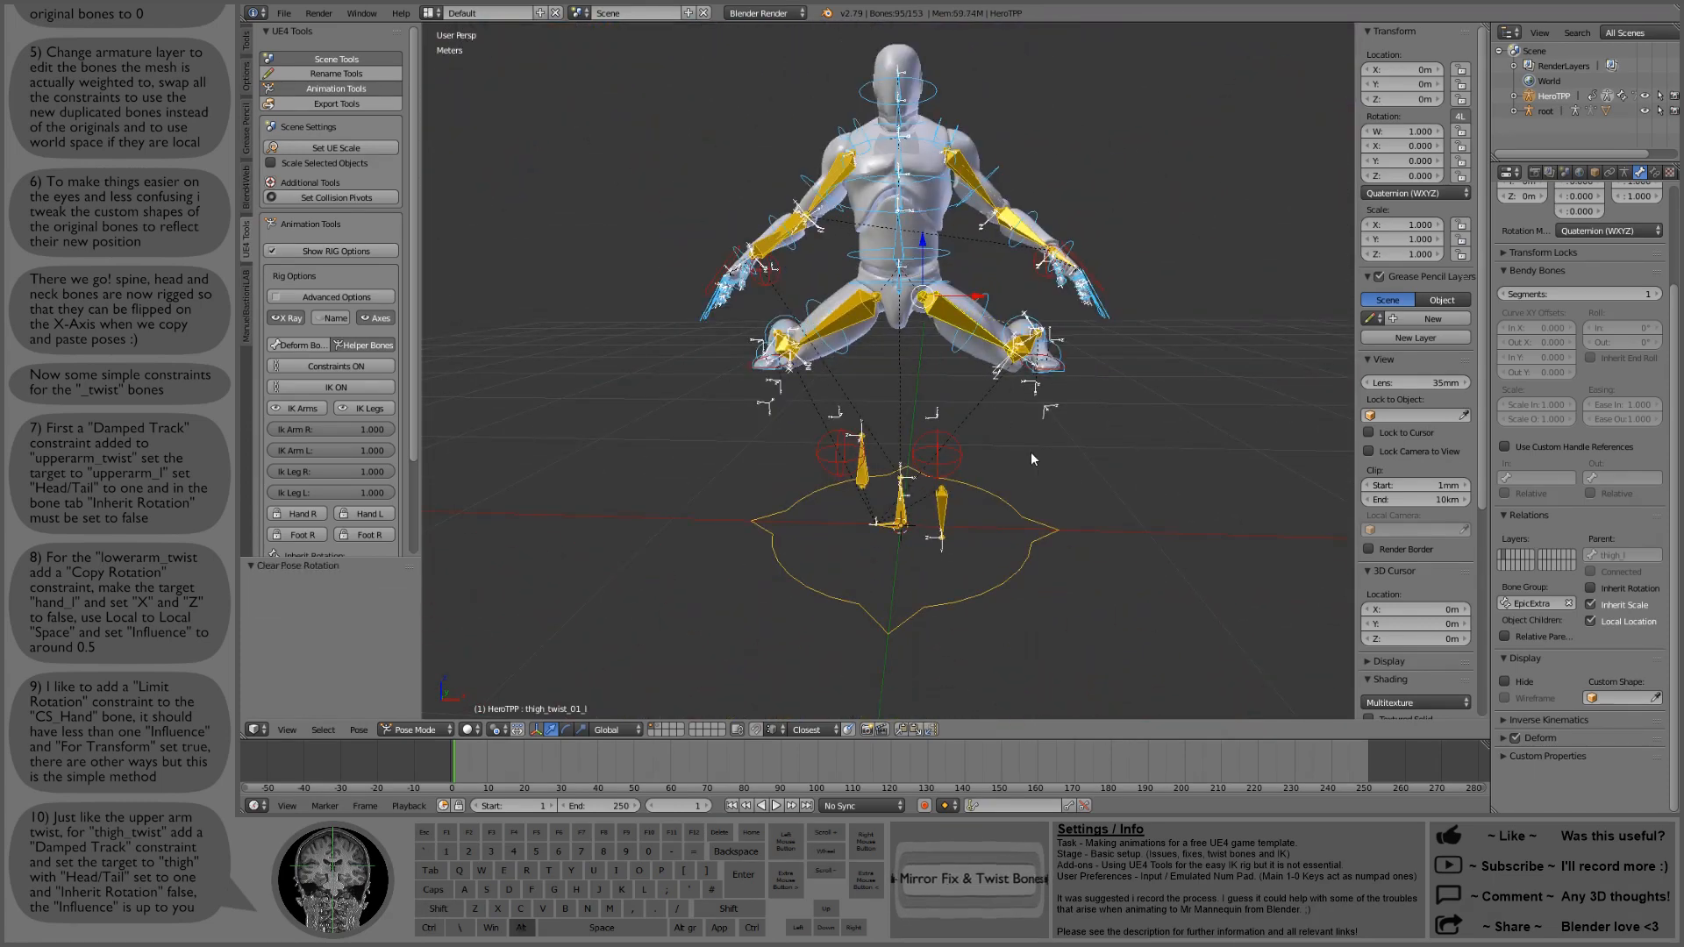
pyautogui.hotkey('alt', 'g')
pyautogui.hotkey('alt', 's')
# Step: Add a Copy Rotation constraint to the left calf twist bone calf_twist_01_l
pyautogui.scroll(4, 982, 497)
pyautogui.scroll(4, 982, 497)
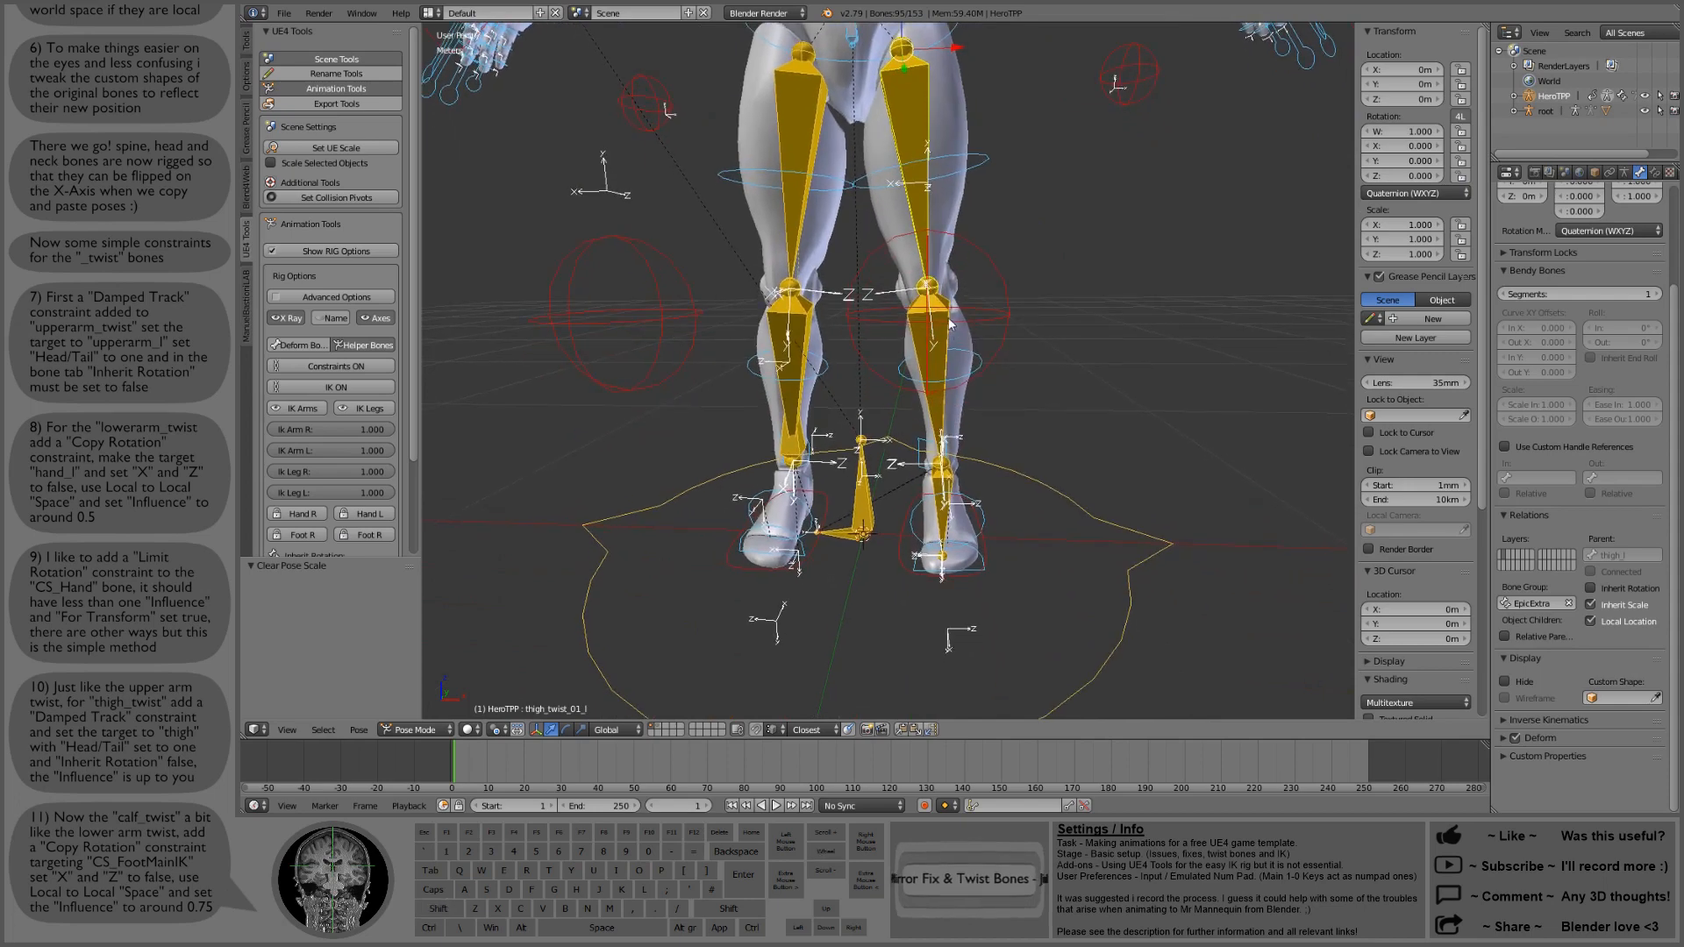
pyautogui.rightClick(947, 320)
pyautogui.scroll(2, 1178, 447)
pyautogui.keyDown('shift'); pyautogui.moveTo(1179, 449); pyautogui.dragTo(1068, 430, button='middle'); pyautogui.keyUp('shift')
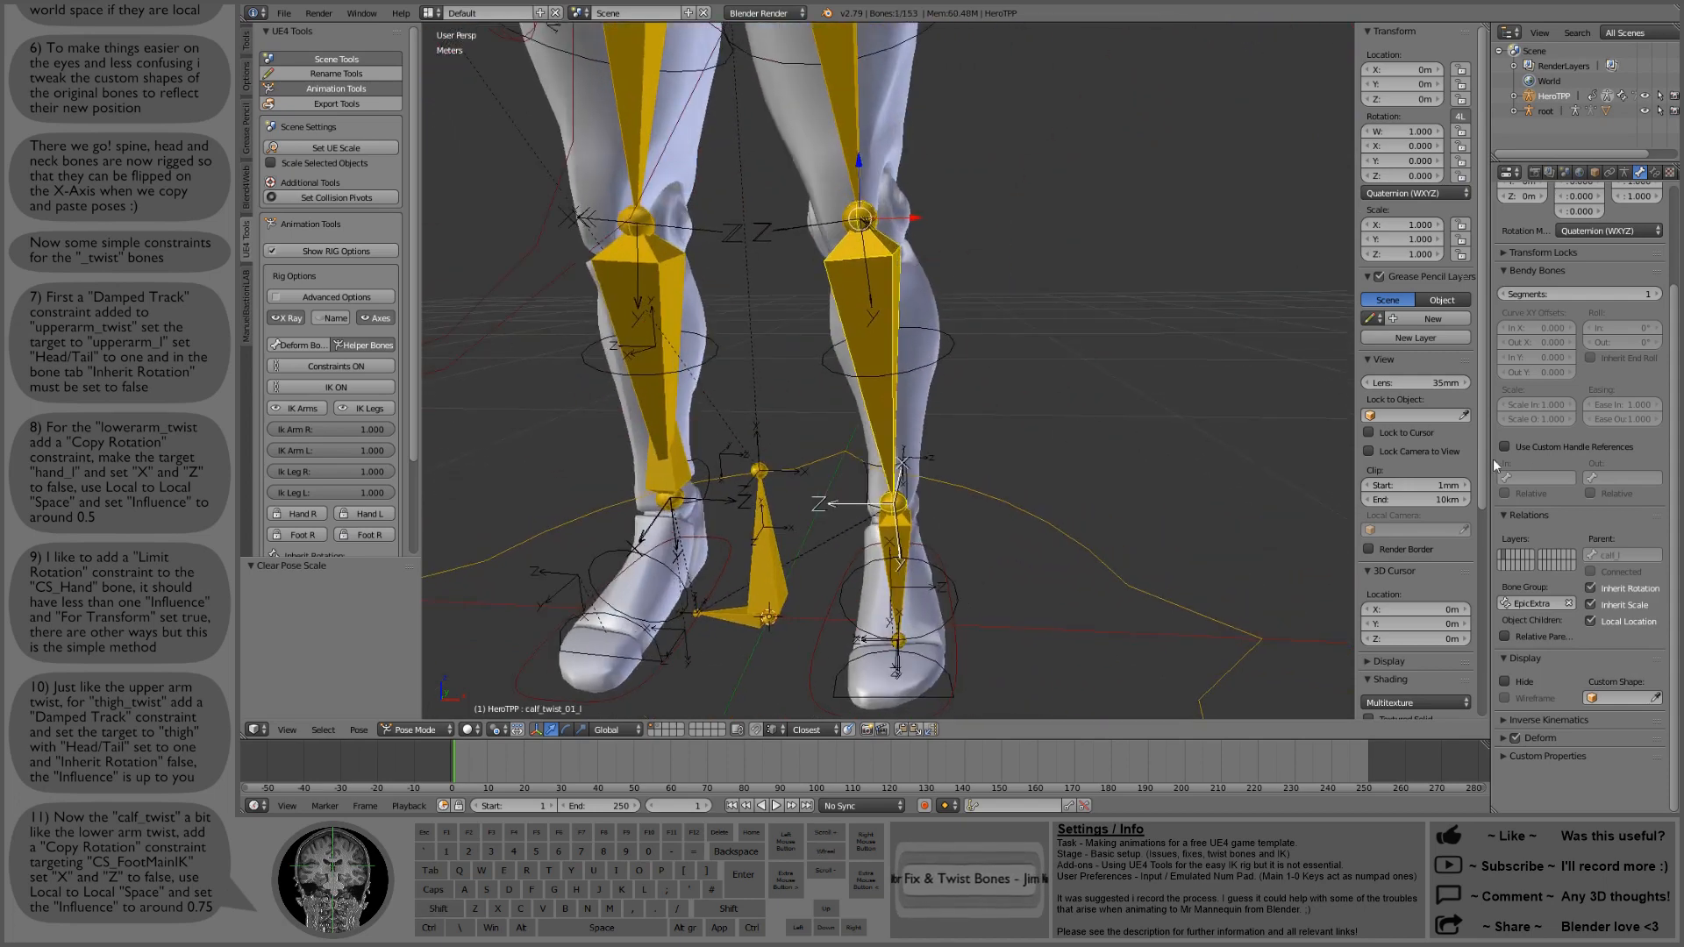
pyautogui.click(1655, 173)
pyautogui.click(1585, 223)
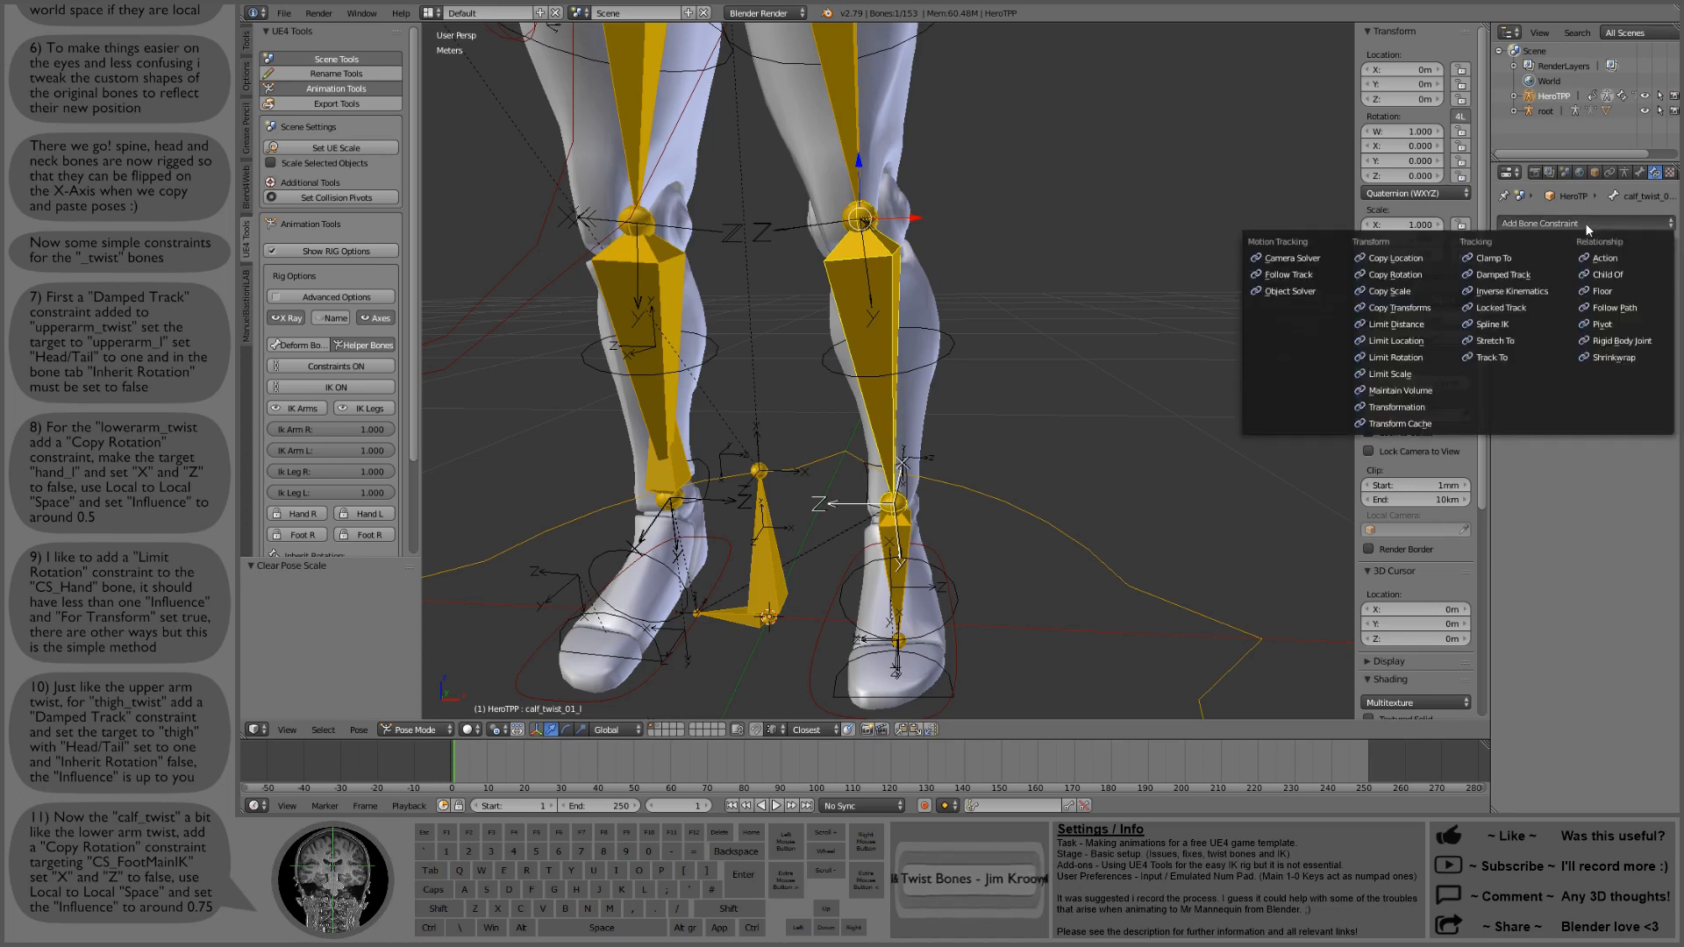
pyautogui.click(1396, 275)
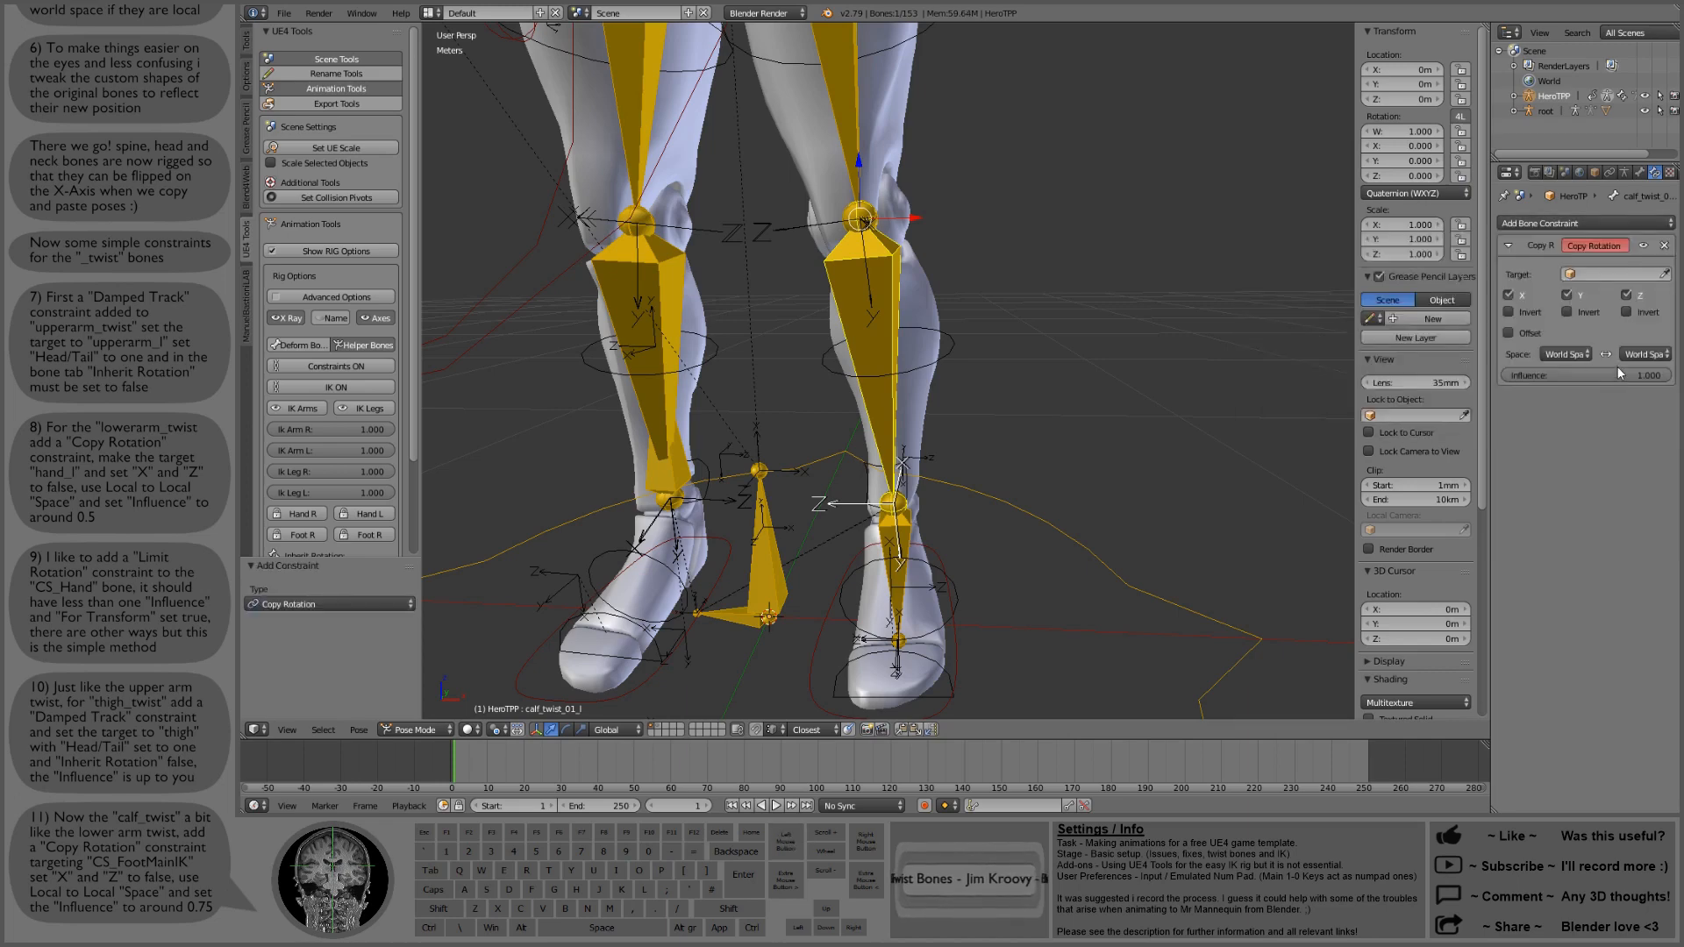
# Step: Target the Copy Rotation at HeroTPP's CS_FootMainIK_L bone, disable X and Z, and set both spaces to Local Space
pyautogui.click(1666, 274)
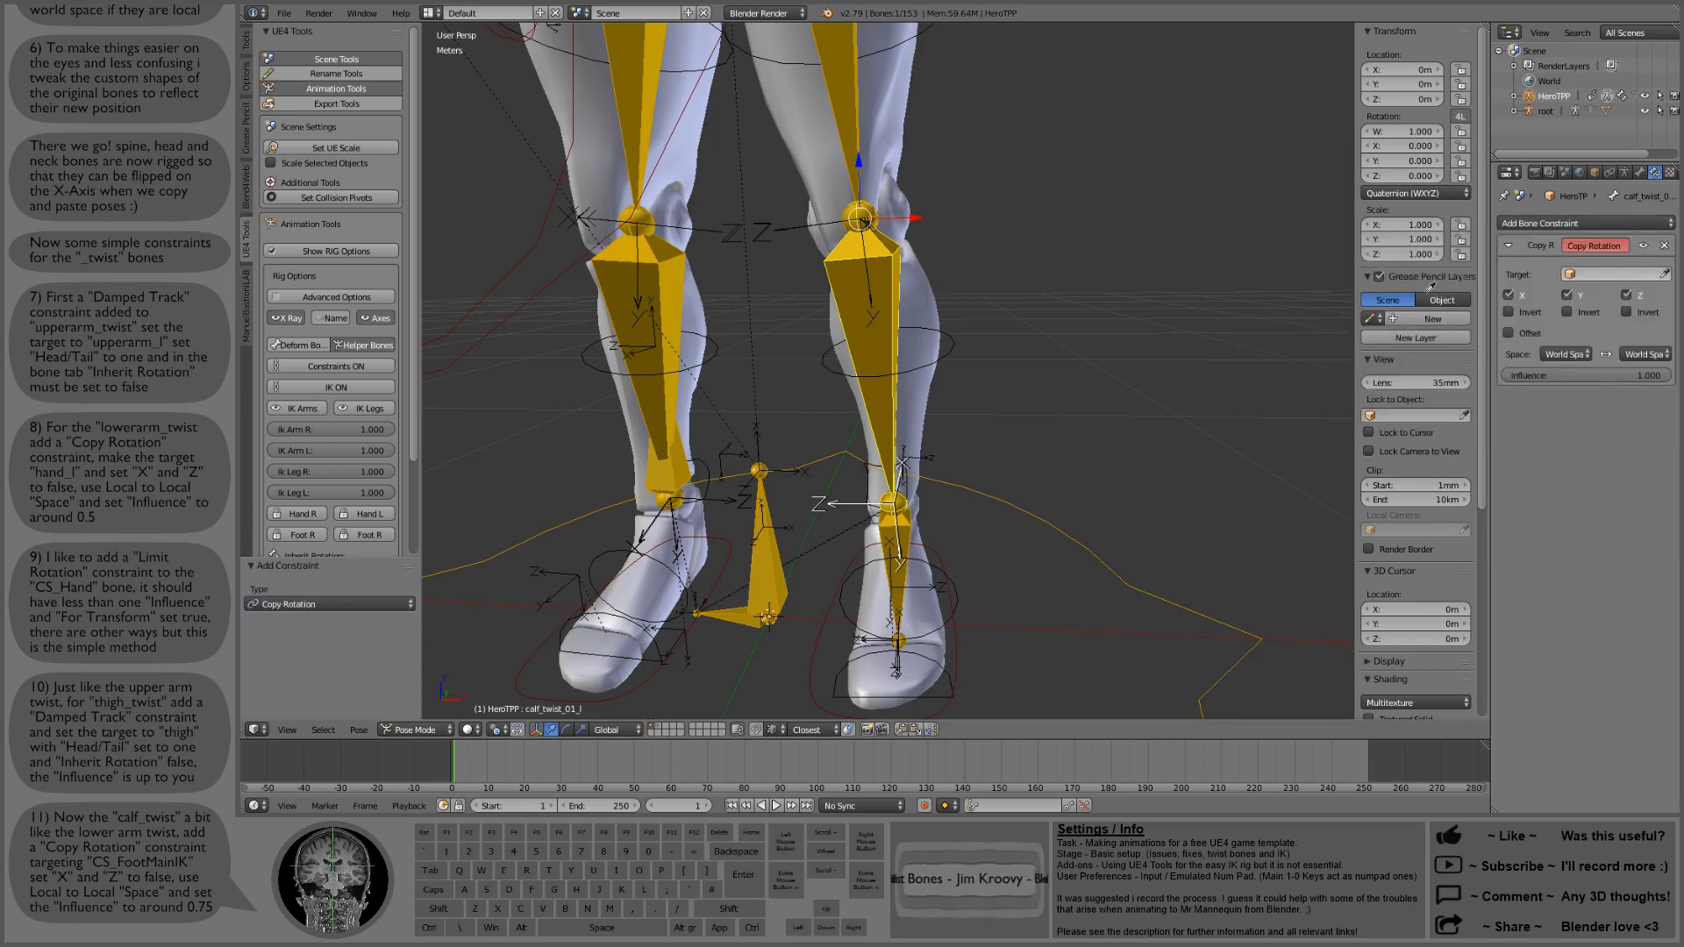
pyautogui.click(900, 304)
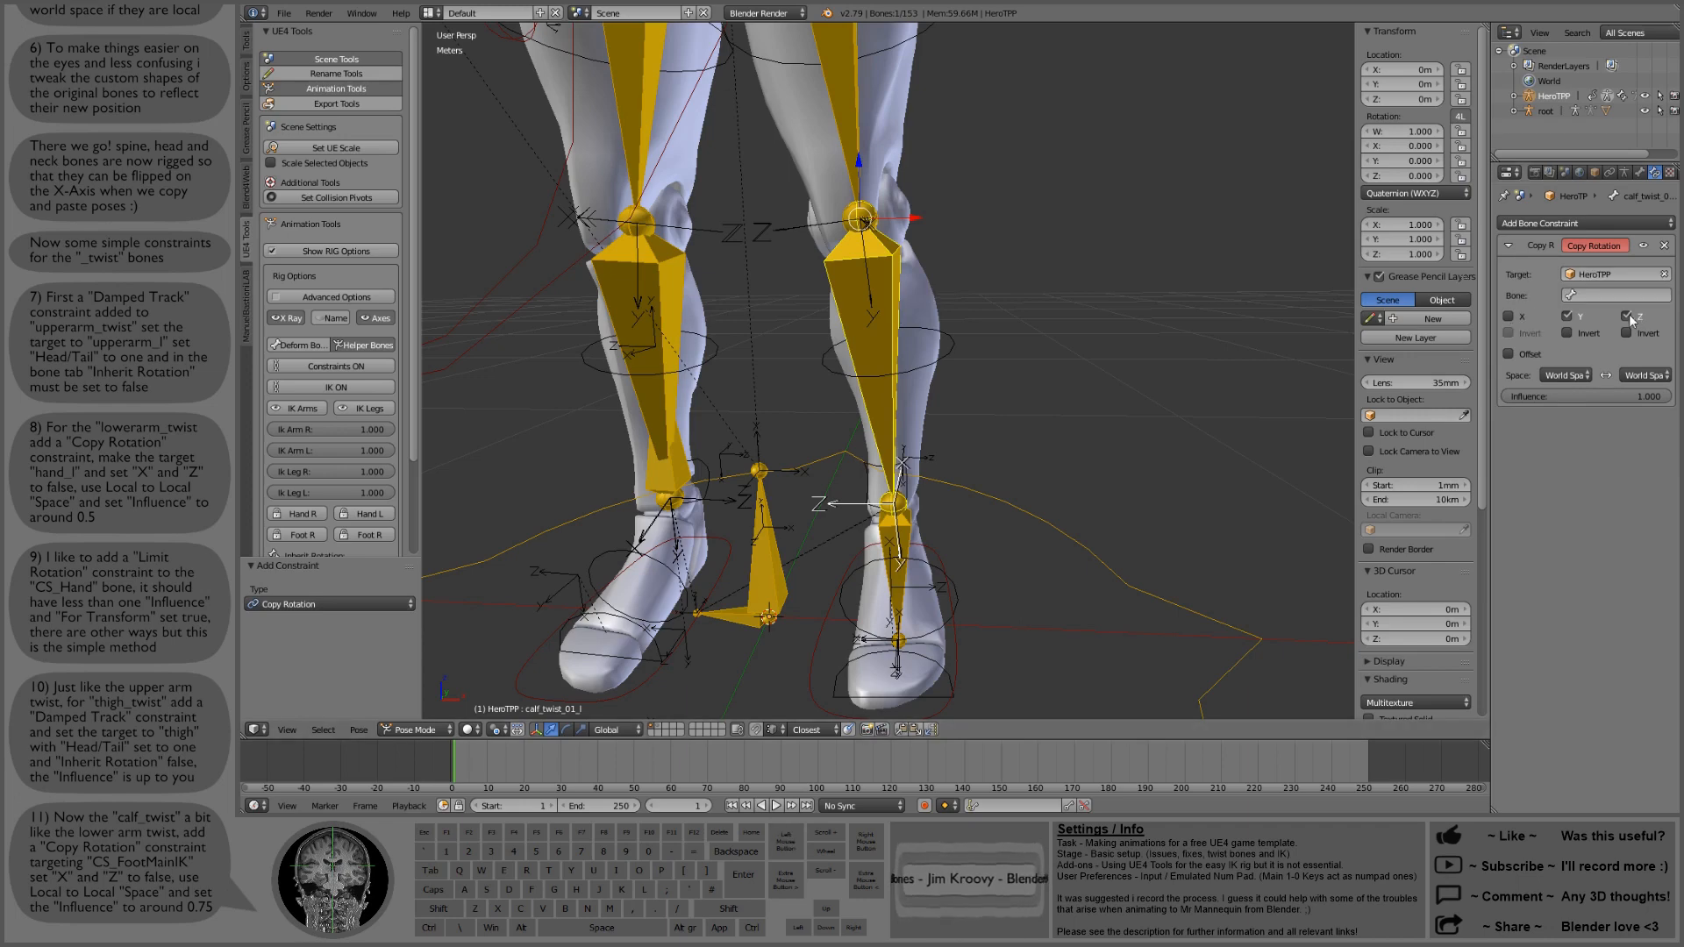
pyautogui.click(1637, 375)
pyautogui.click(1620, 309)
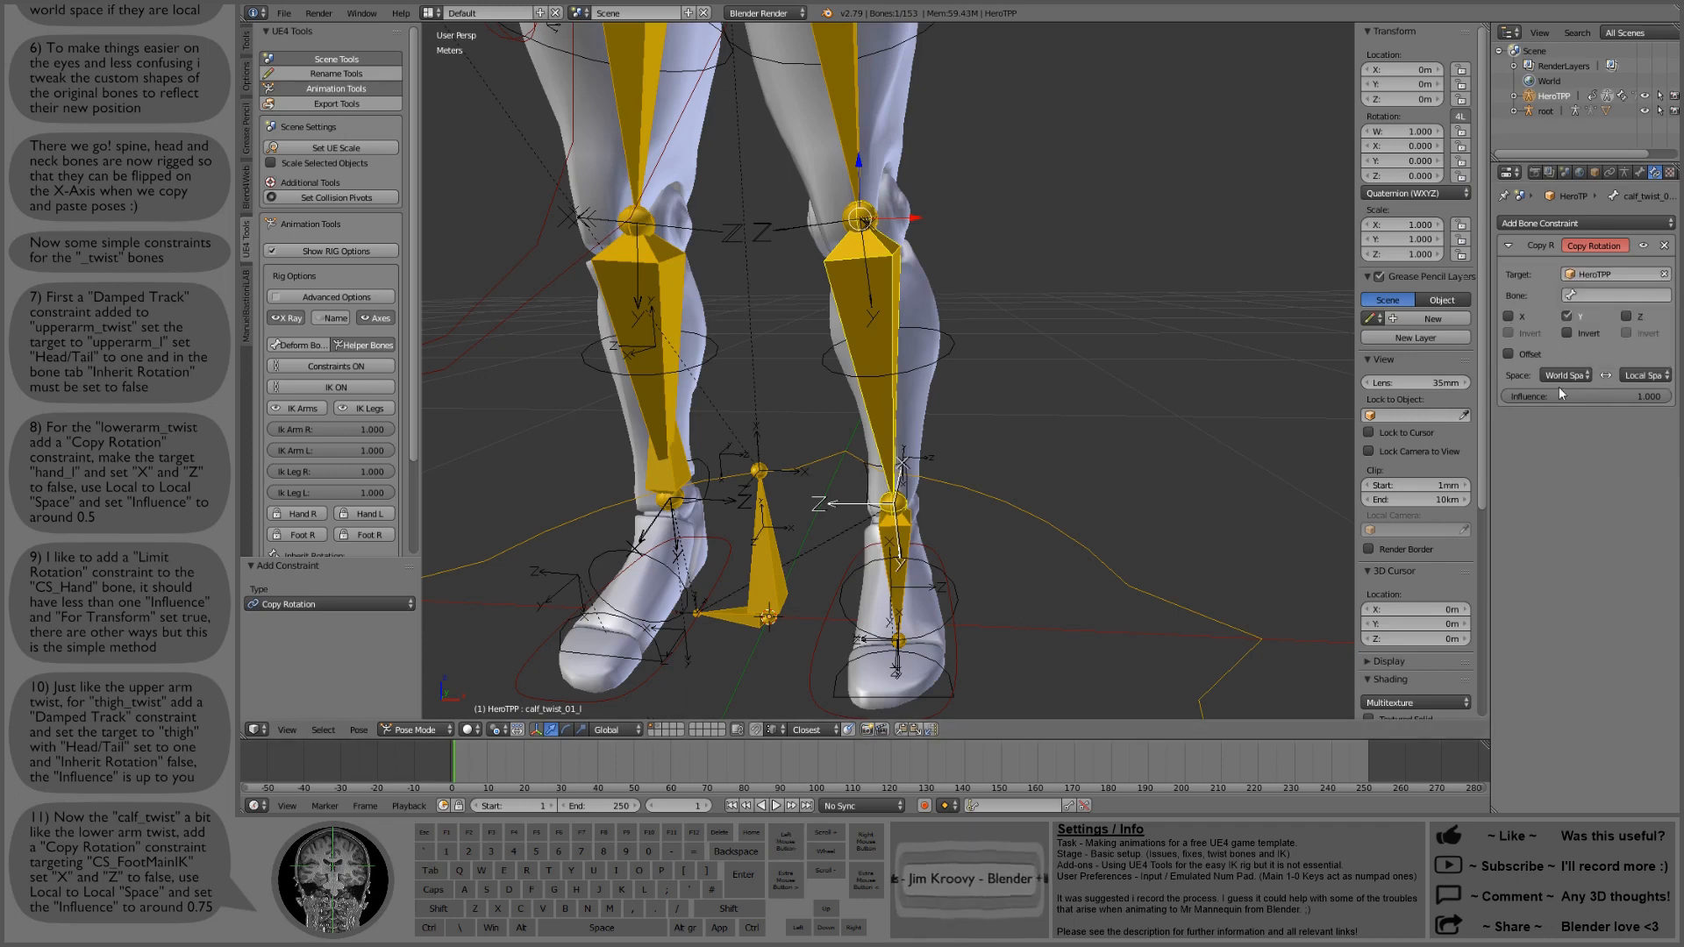
pyautogui.click(1563, 375)
pyautogui.click(1543, 311)
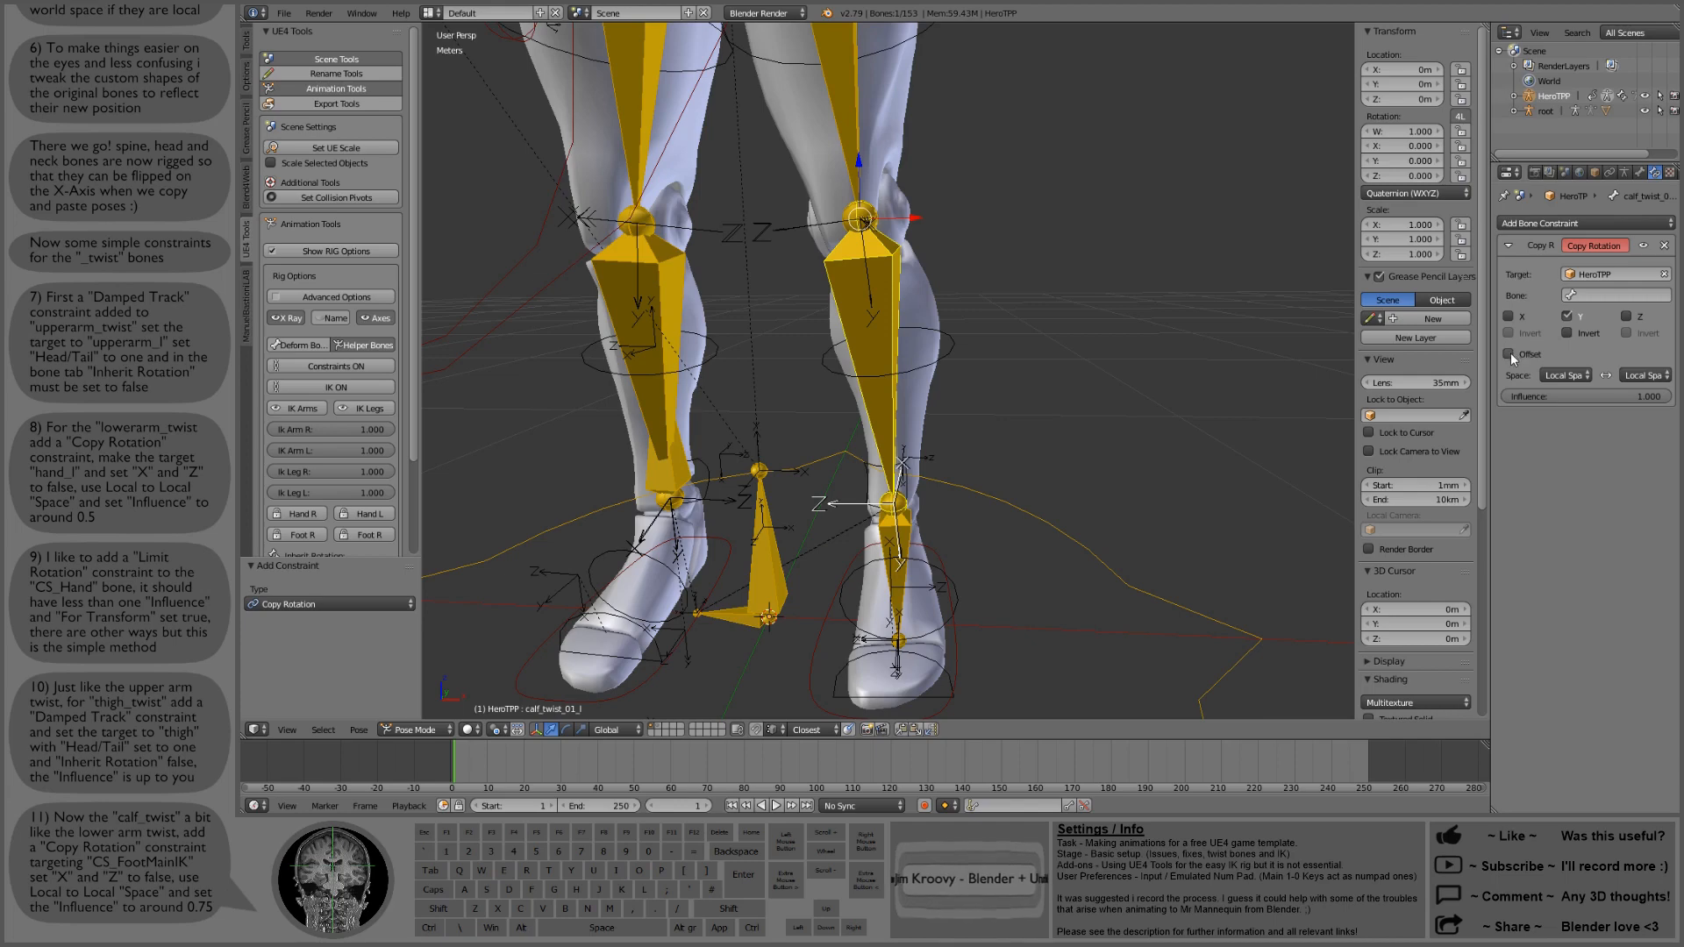
pyautogui.click(1616, 297)
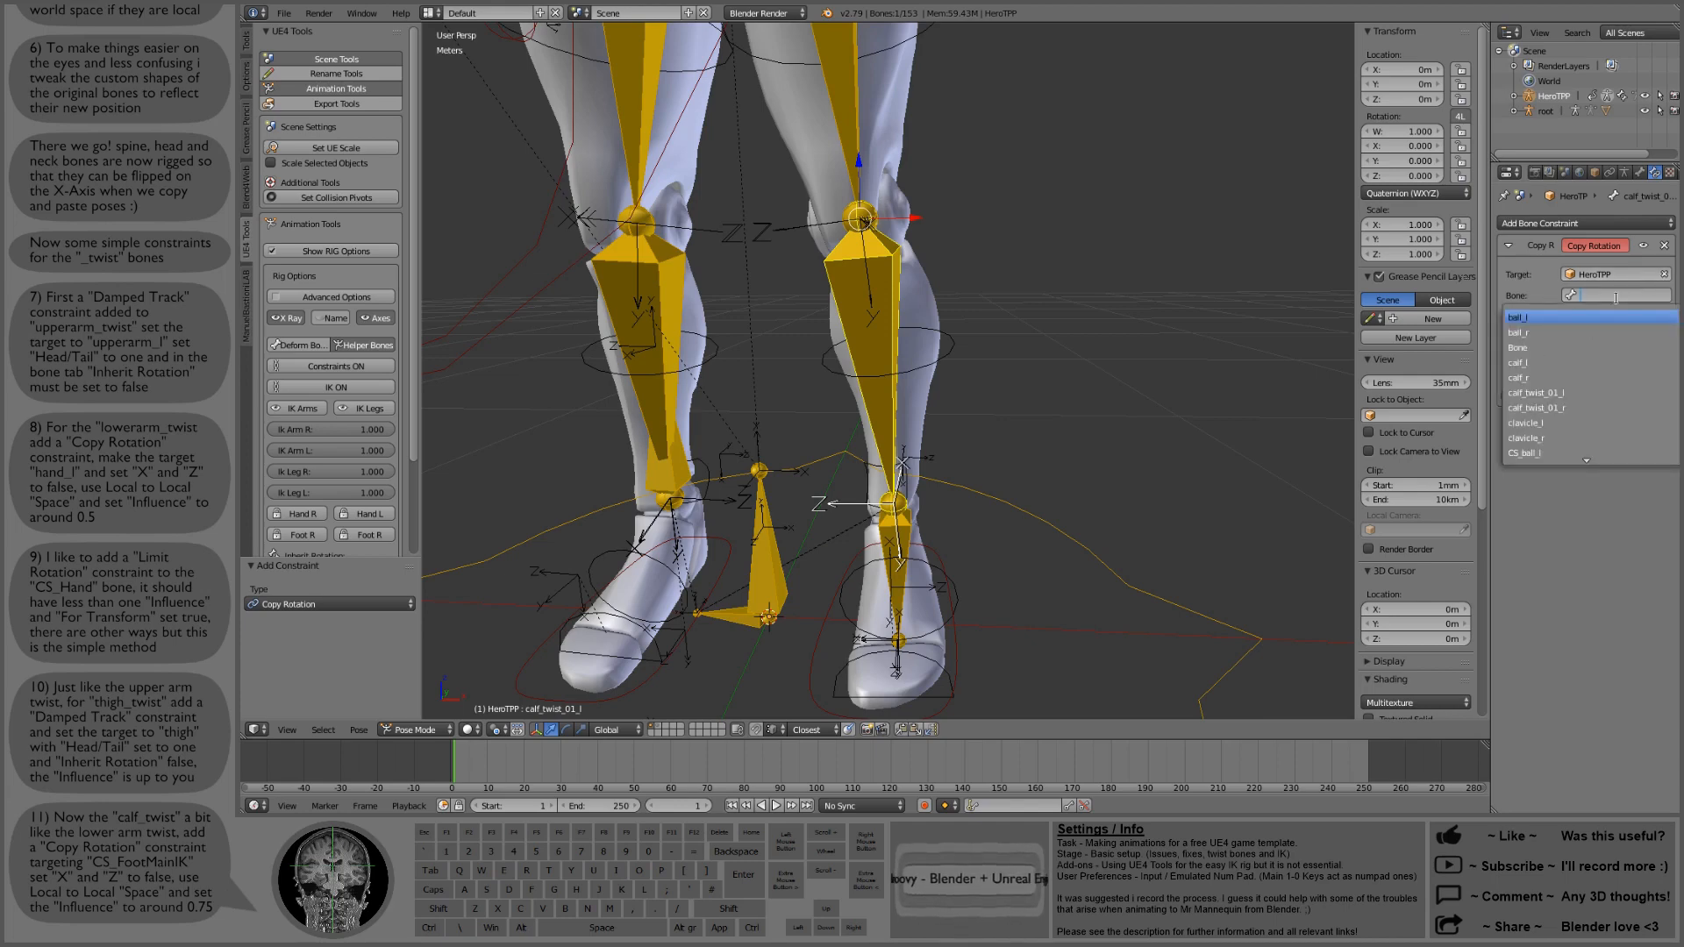
pyautogui.write('ik')
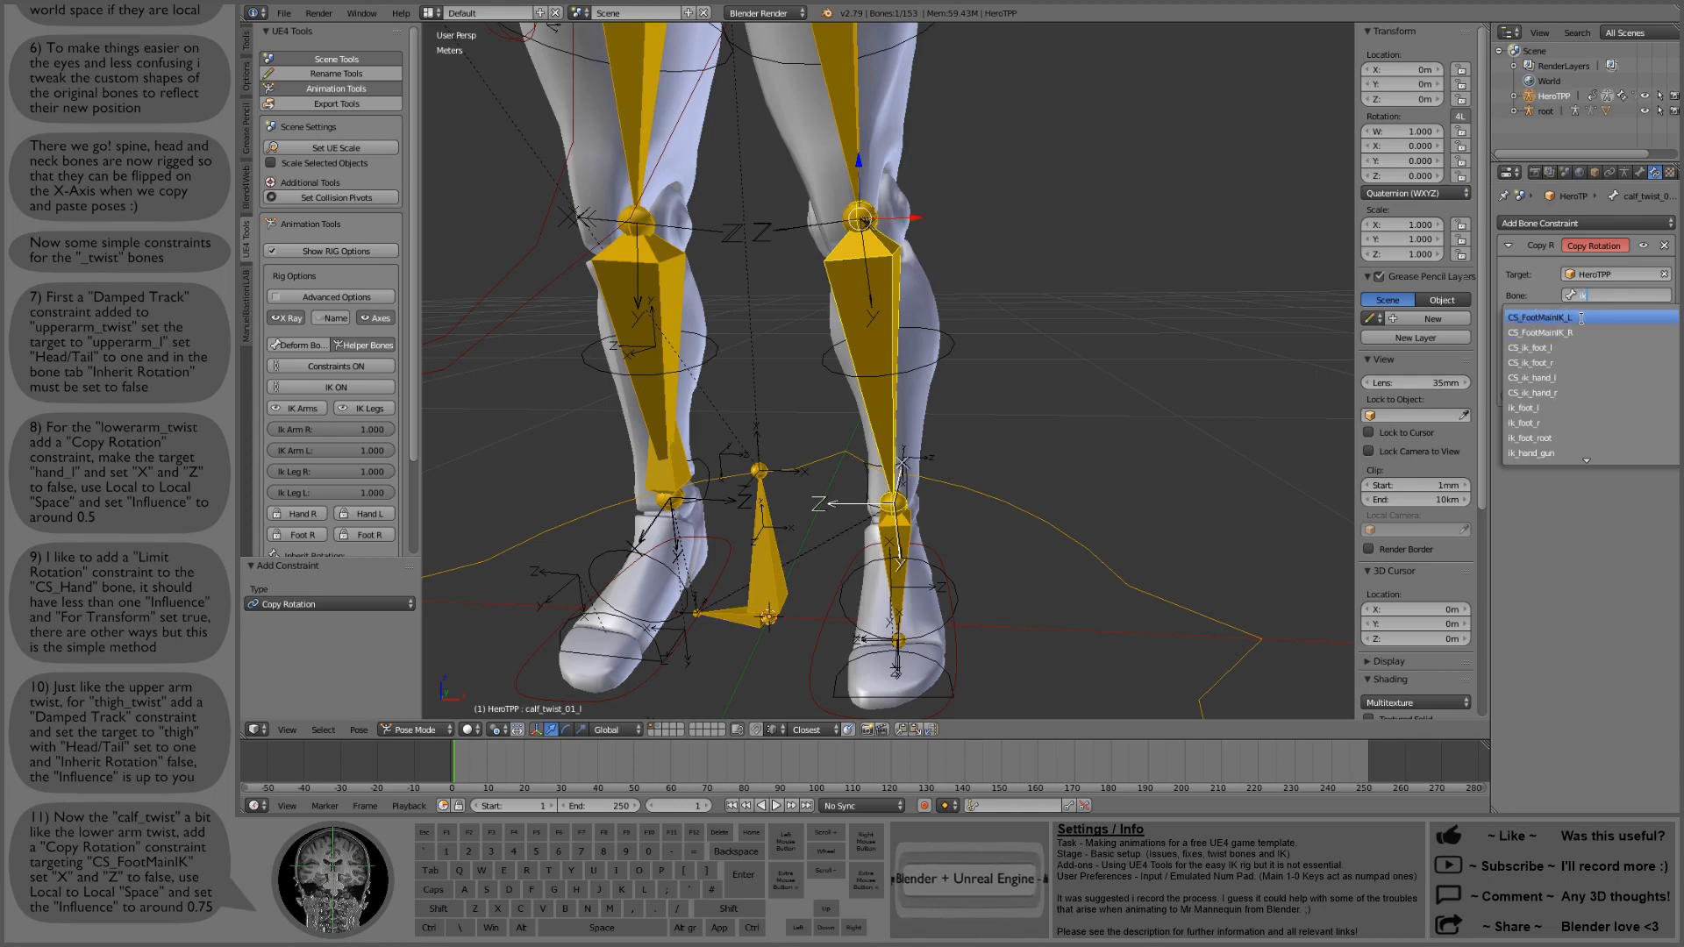
pyautogui.click(1581, 317)
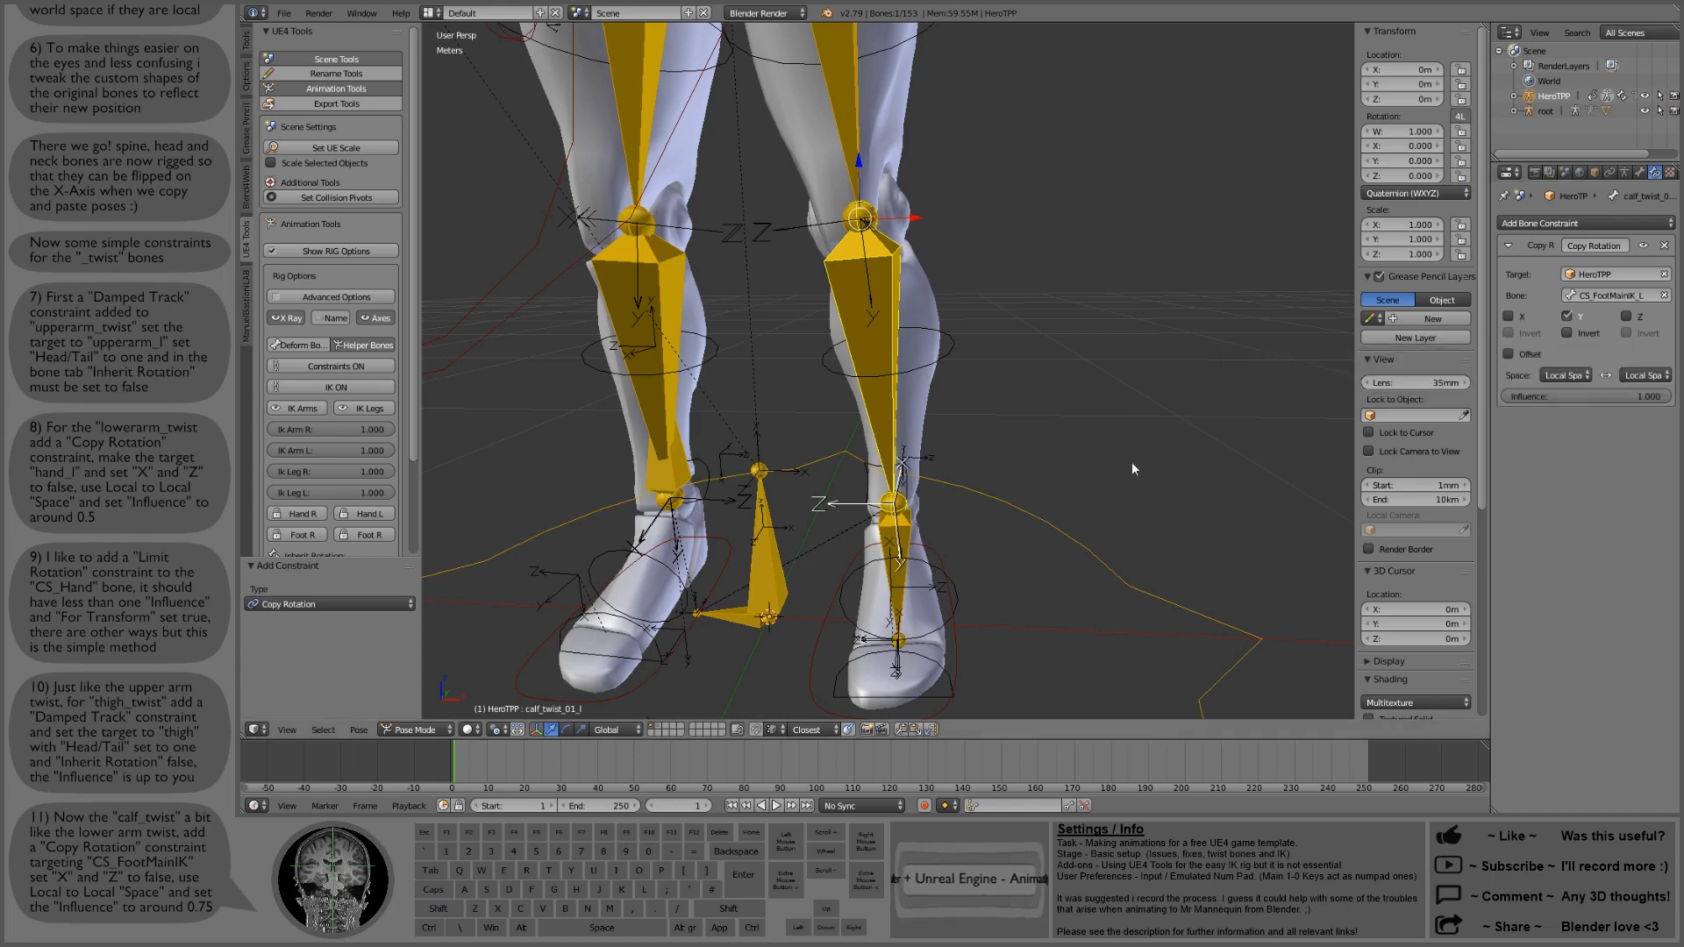
# Step: Try rotating the left foot control CS_FootMainIK_L about the global Z axis to test the calf twist
pyautogui.moveTo(1024, 447); pyautogui.dragTo(1065, 414, button='middle')
pyautogui.rightClick(982, 509)
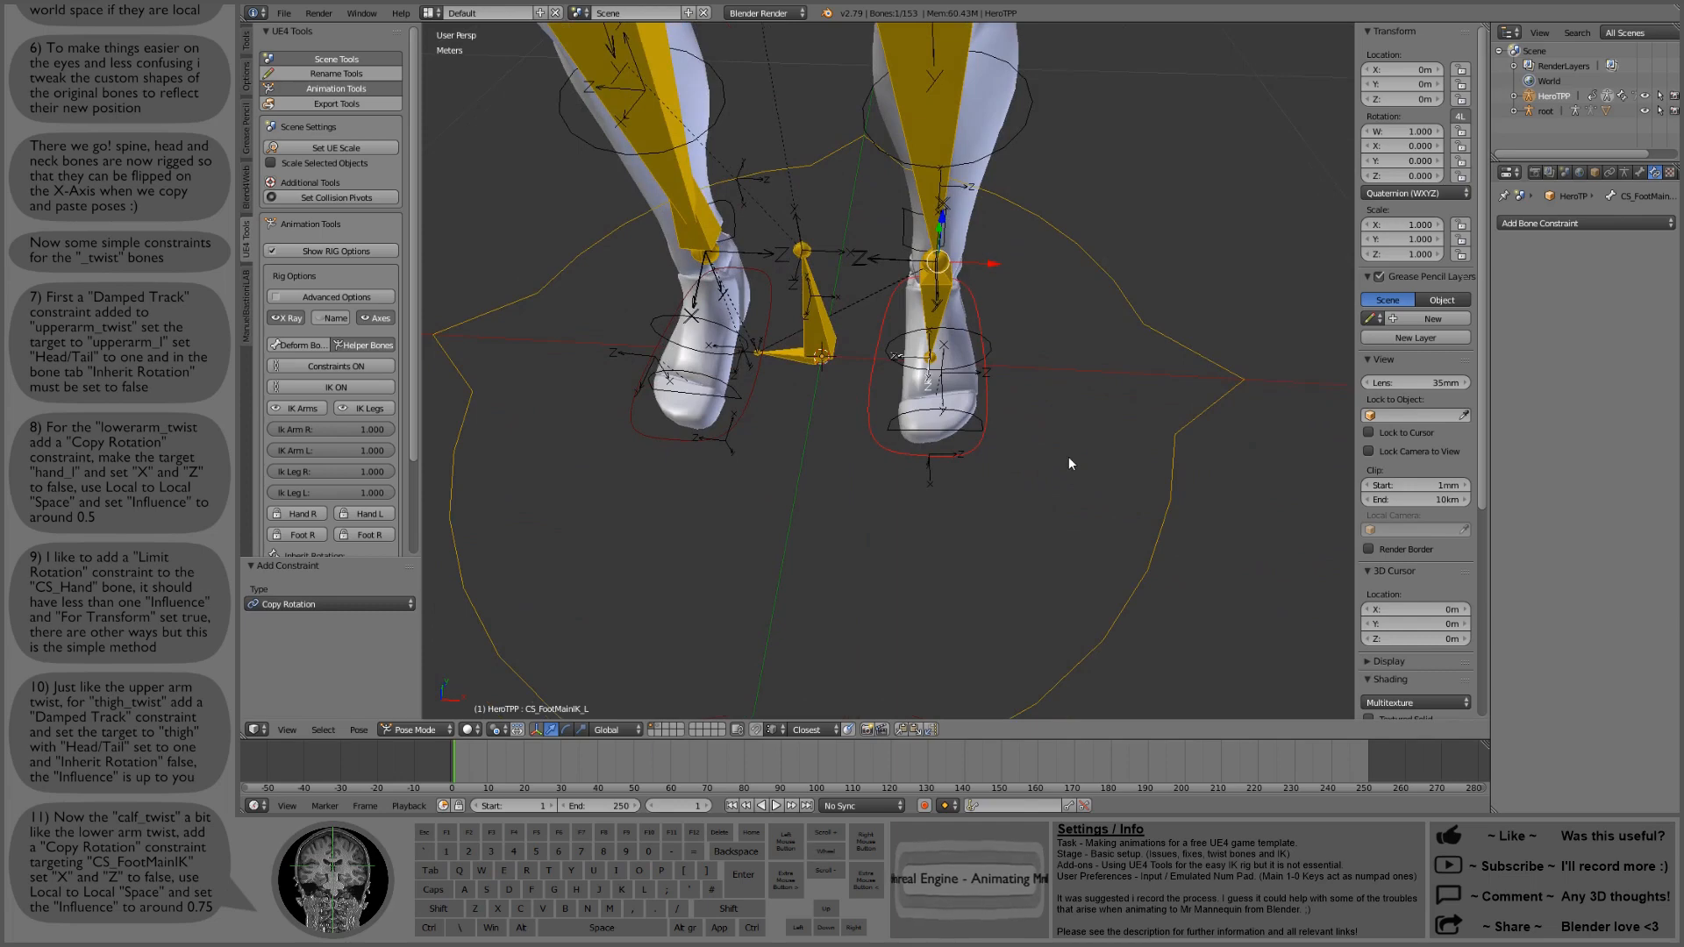
pyautogui.press('r')
pyautogui.press('z')
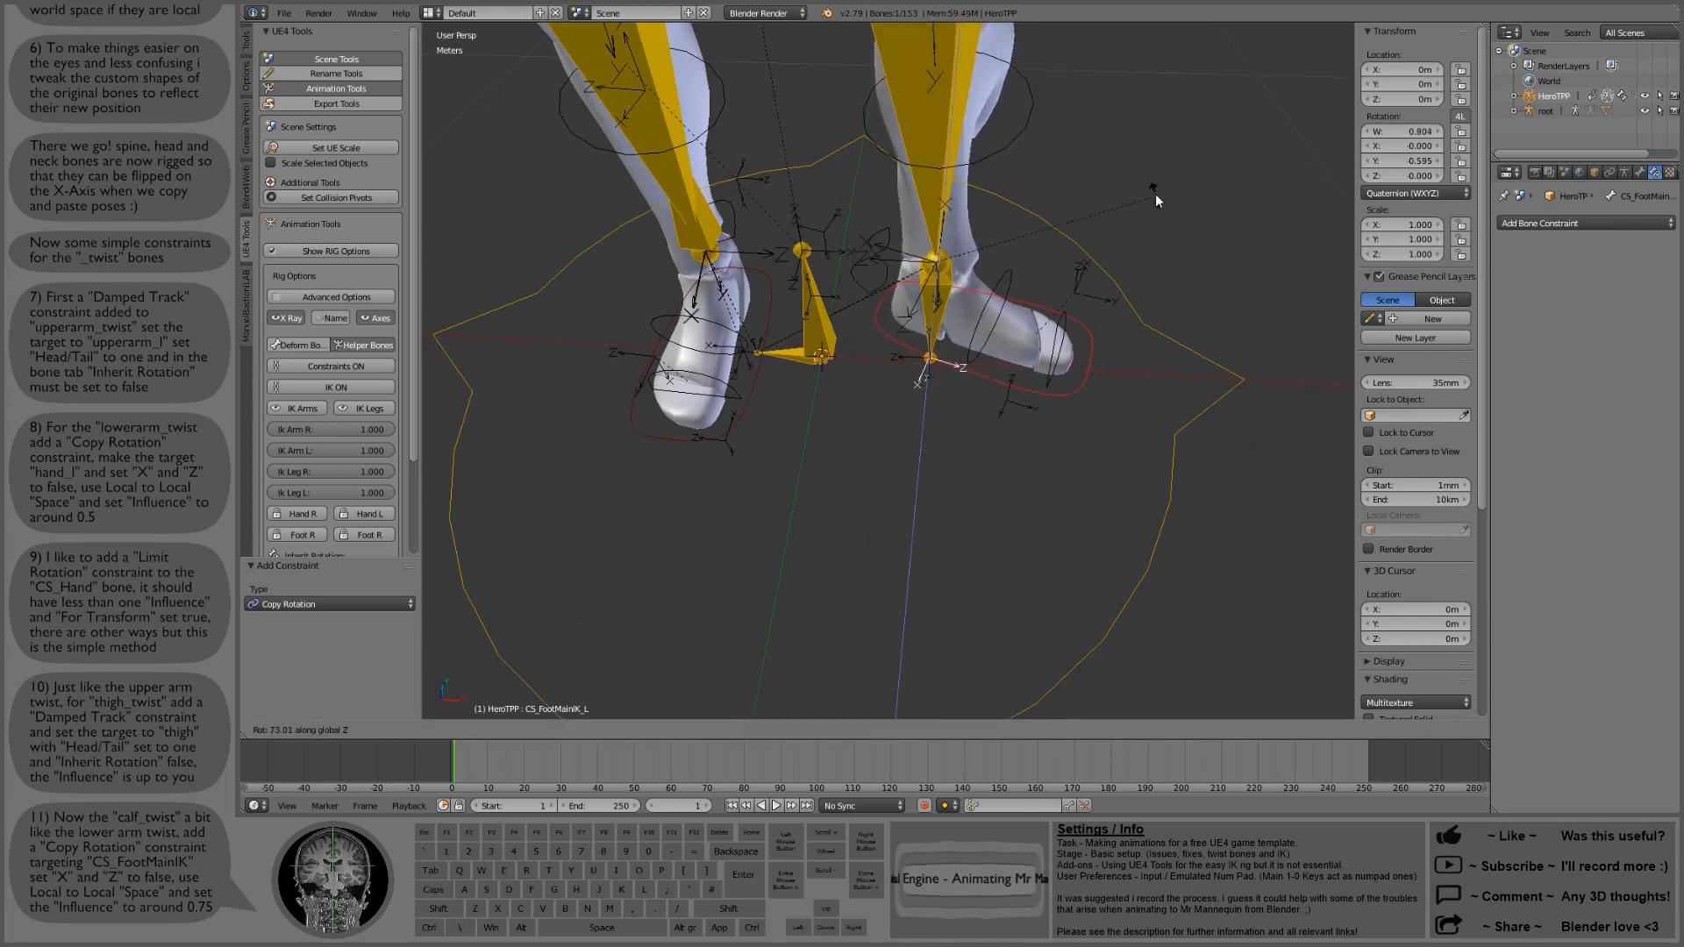
pyautogui.rightClick(1045, 407)
# Step: Set the Copy Rotation influence on calf_twist_01_l to 0.75
pyautogui.rightClick(979, 221)
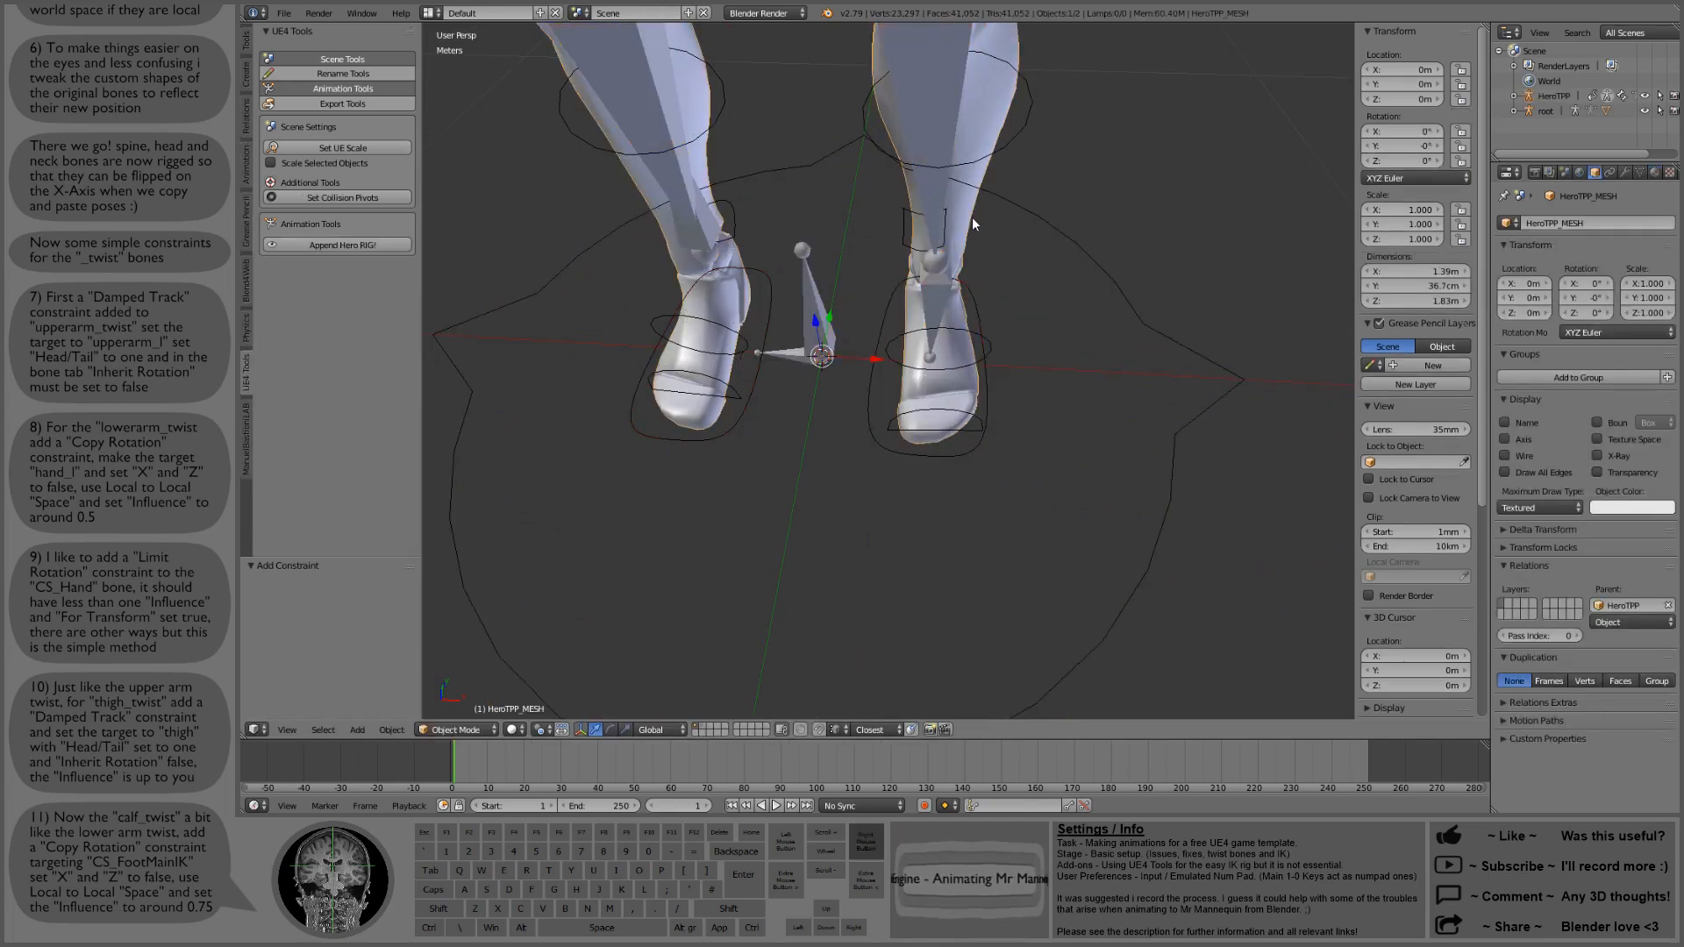
pyautogui.keyDown('shift'); pyautogui.moveTo(1061, 328); pyautogui.dragTo(1039, 359, button='middle'); pyautogui.keyUp('shift')
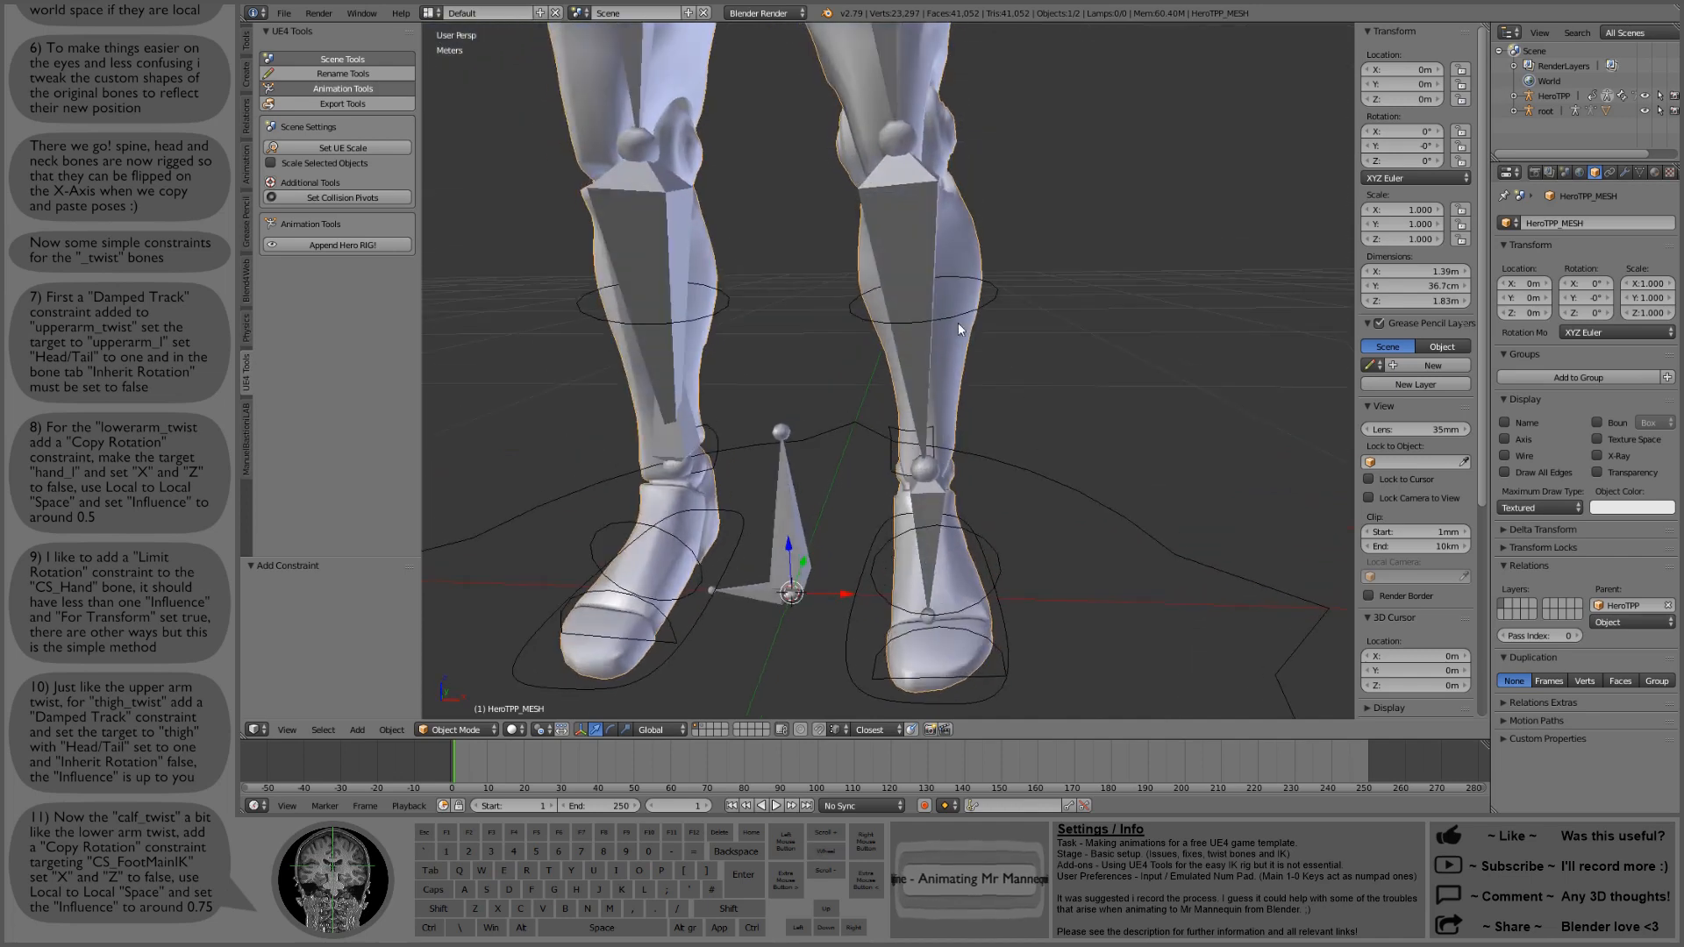
pyautogui.rightClick(918, 263)
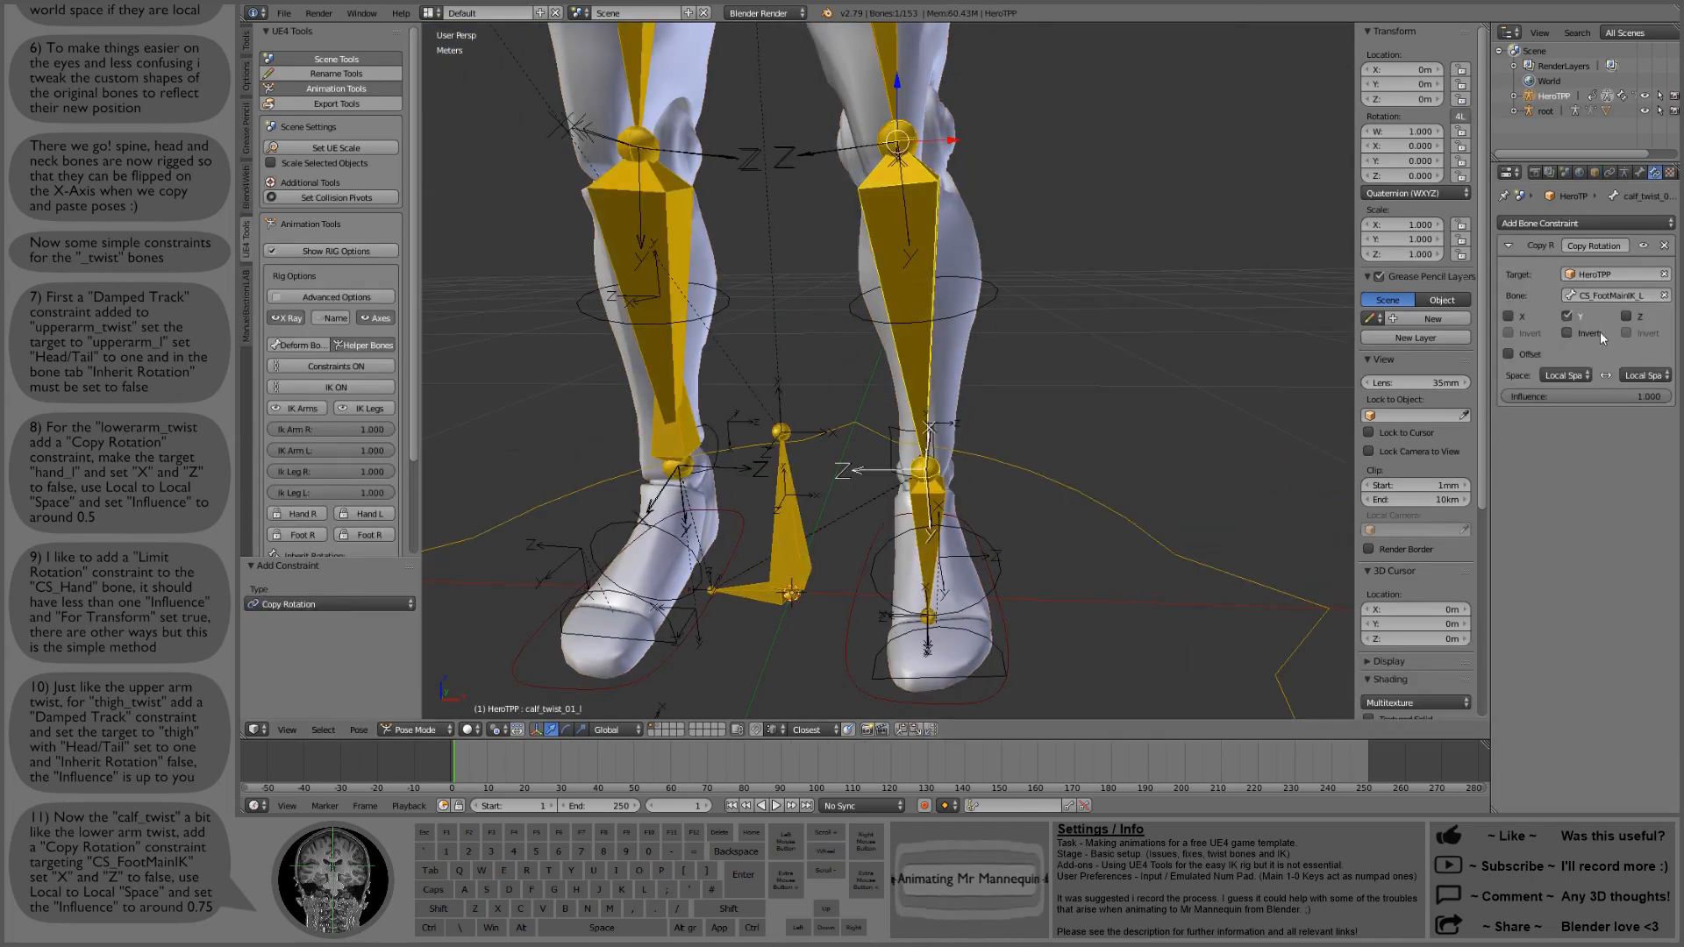
pyautogui.click(1617, 395)
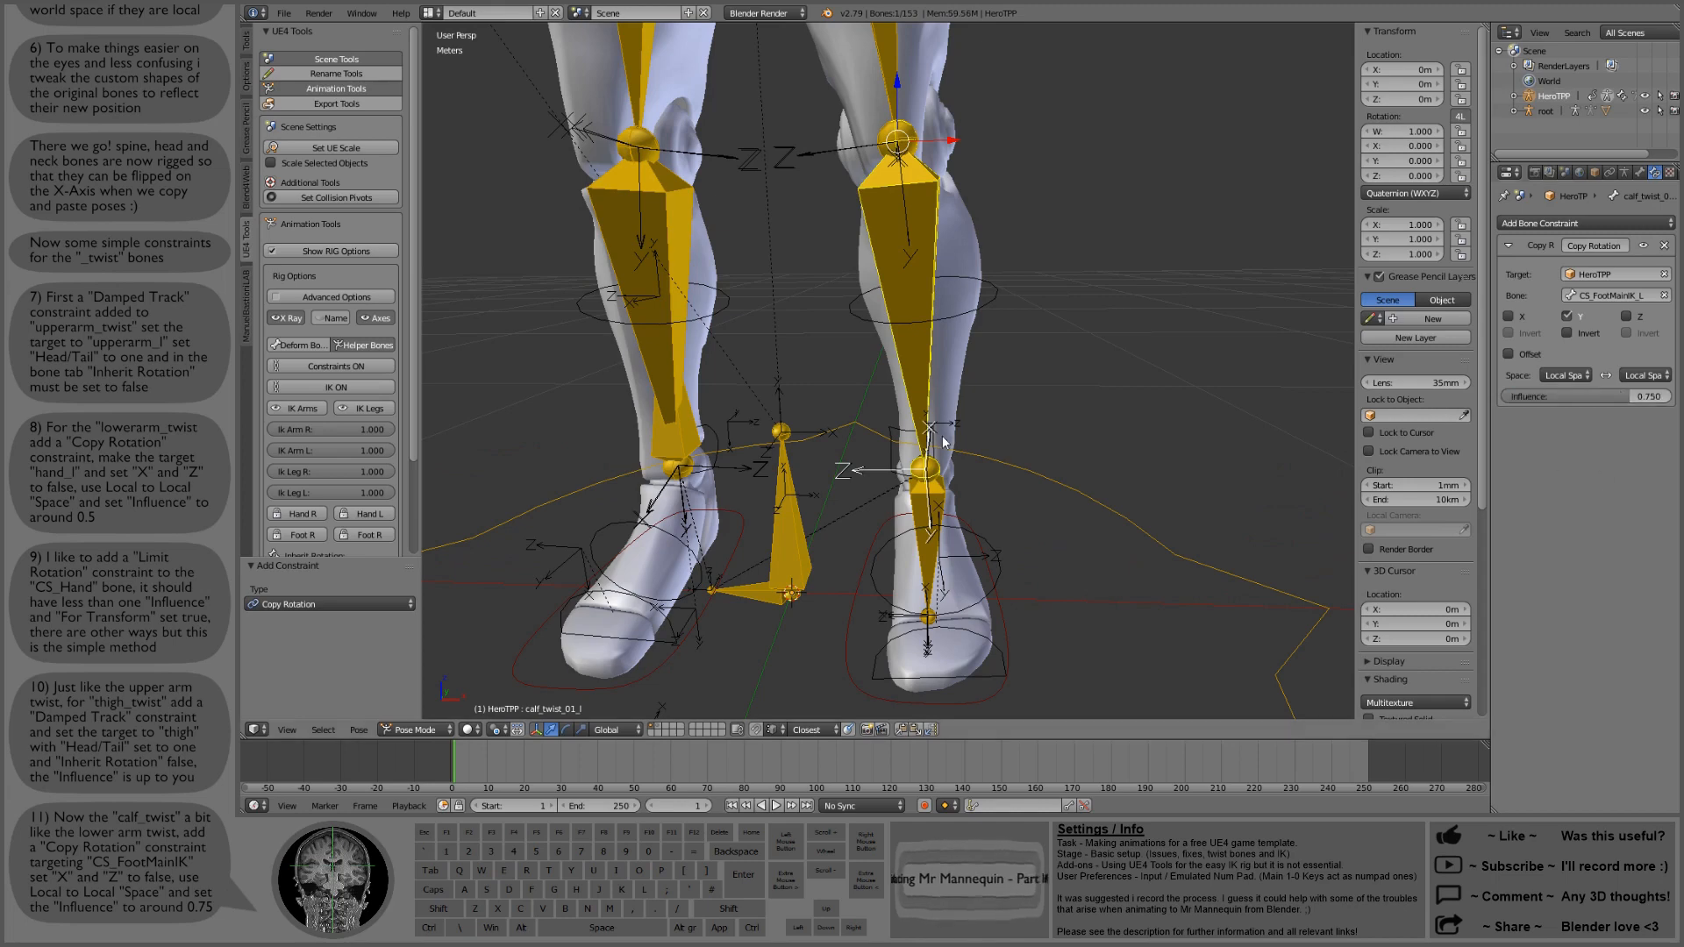
# Step: Add a Limit Rotation constraint to the left calf twist bone calf_twist_01_l
pyautogui.moveTo(979, 412); pyautogui.dragTo(982, 441, button='middle')
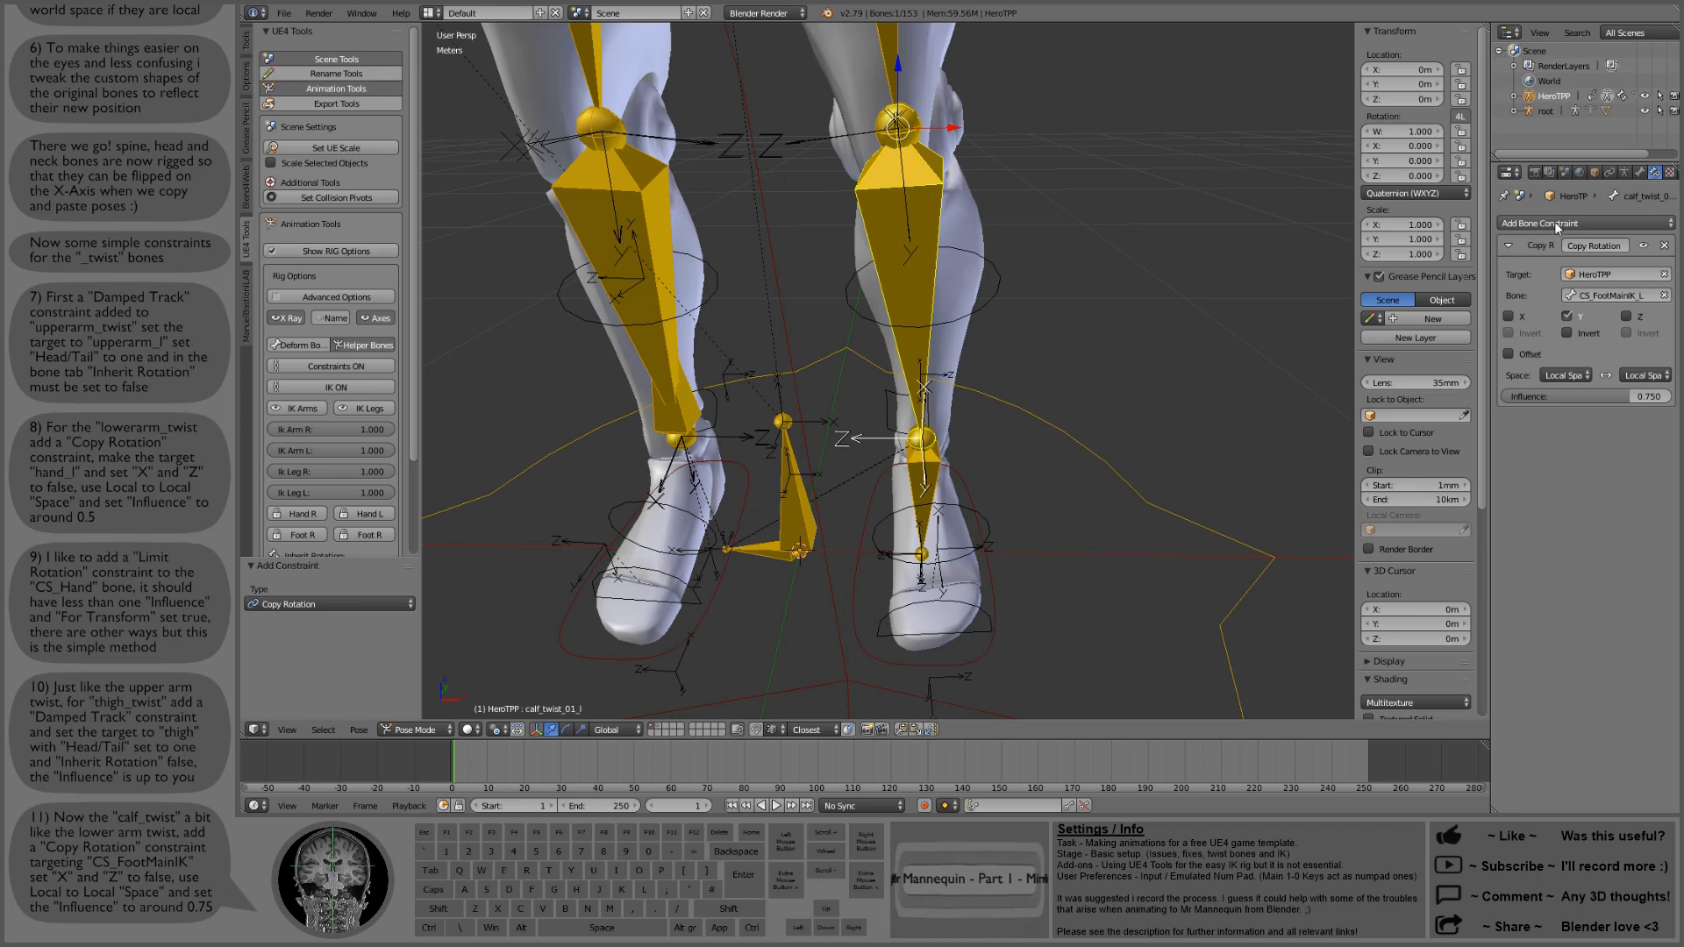
pyautogui.rightClick(962, 501)
pyautogui.rightClick(919, 358)
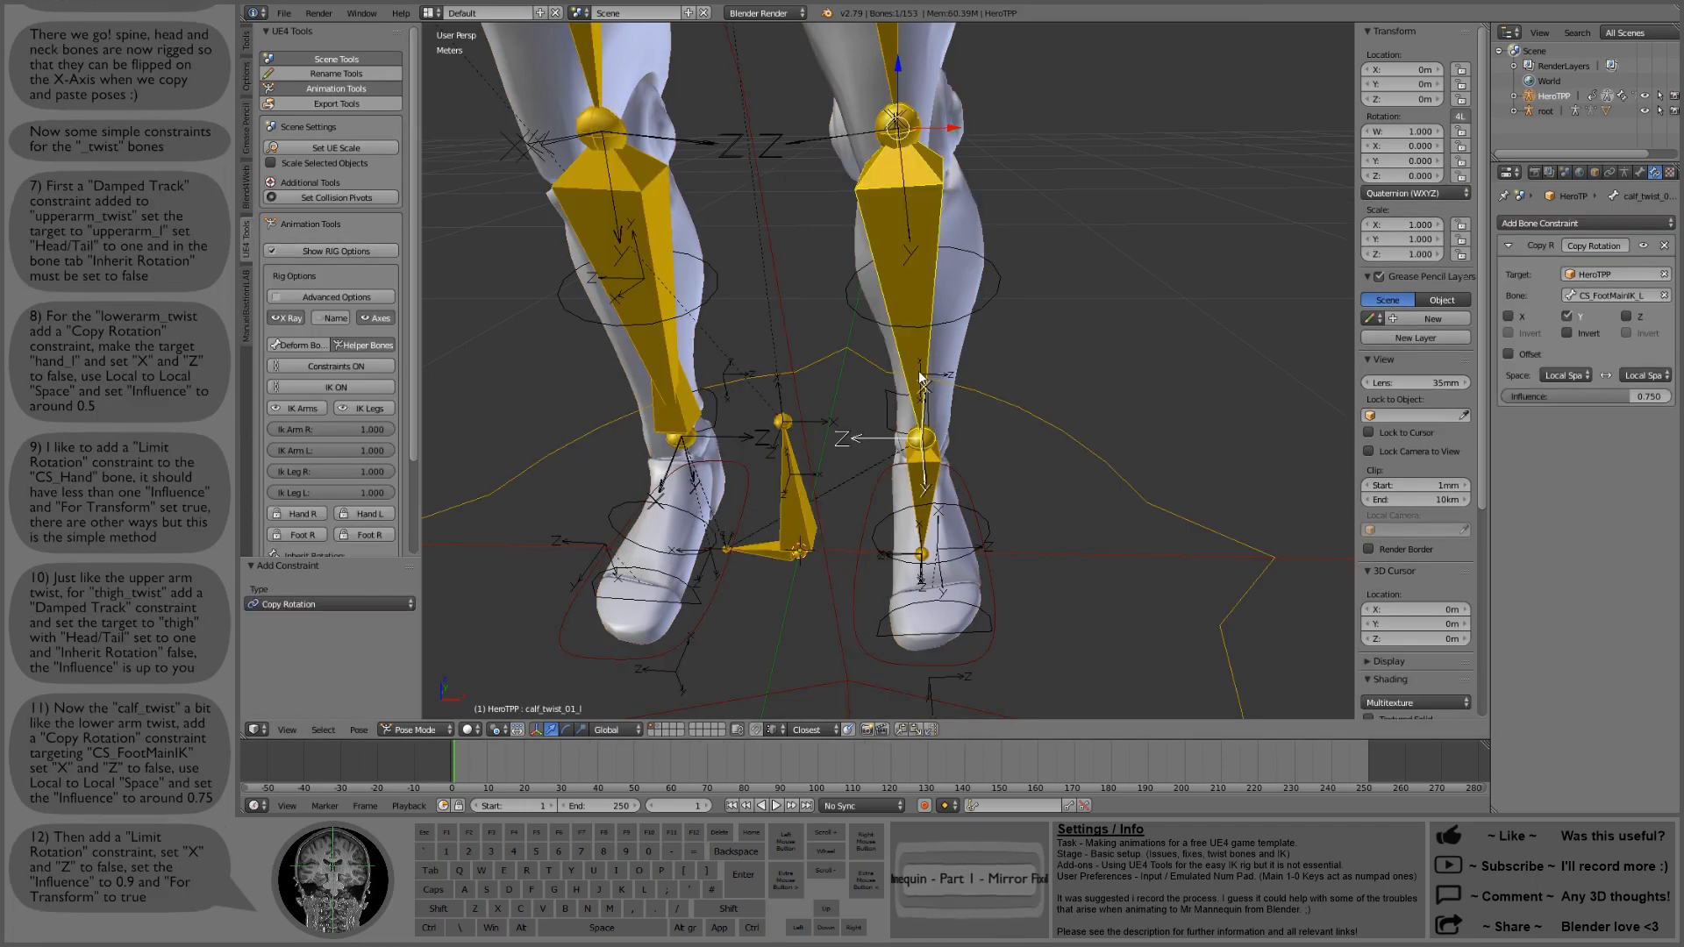
pyautogui.click(1586, 222)
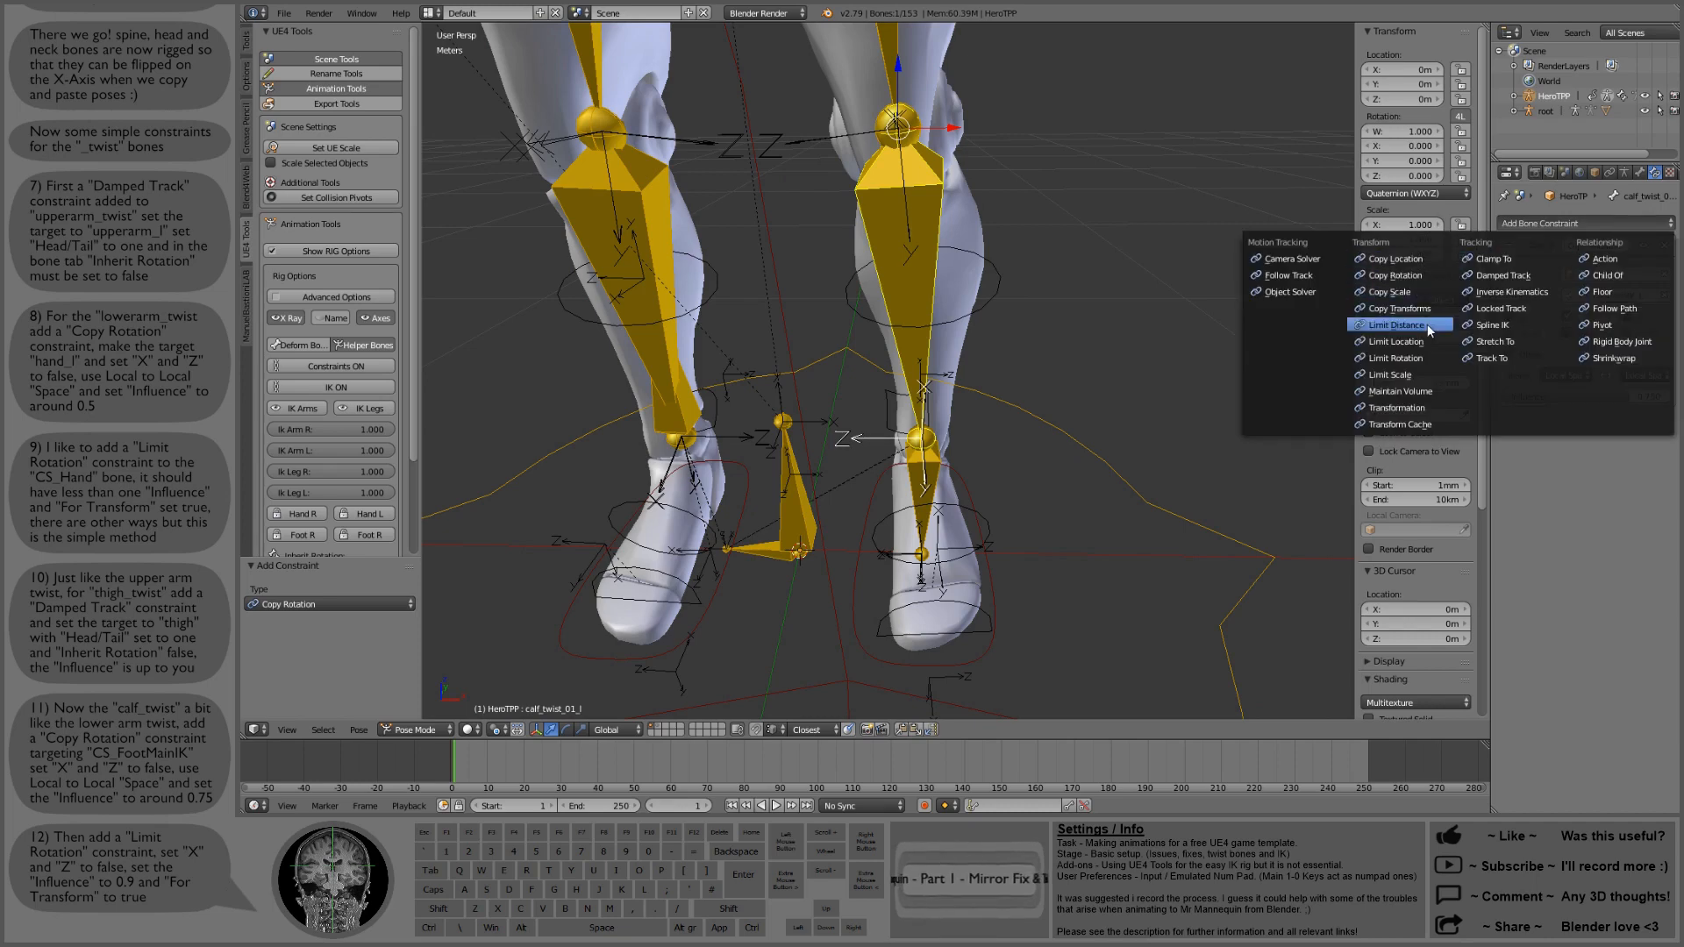
pyautogui.click(1396, 358)
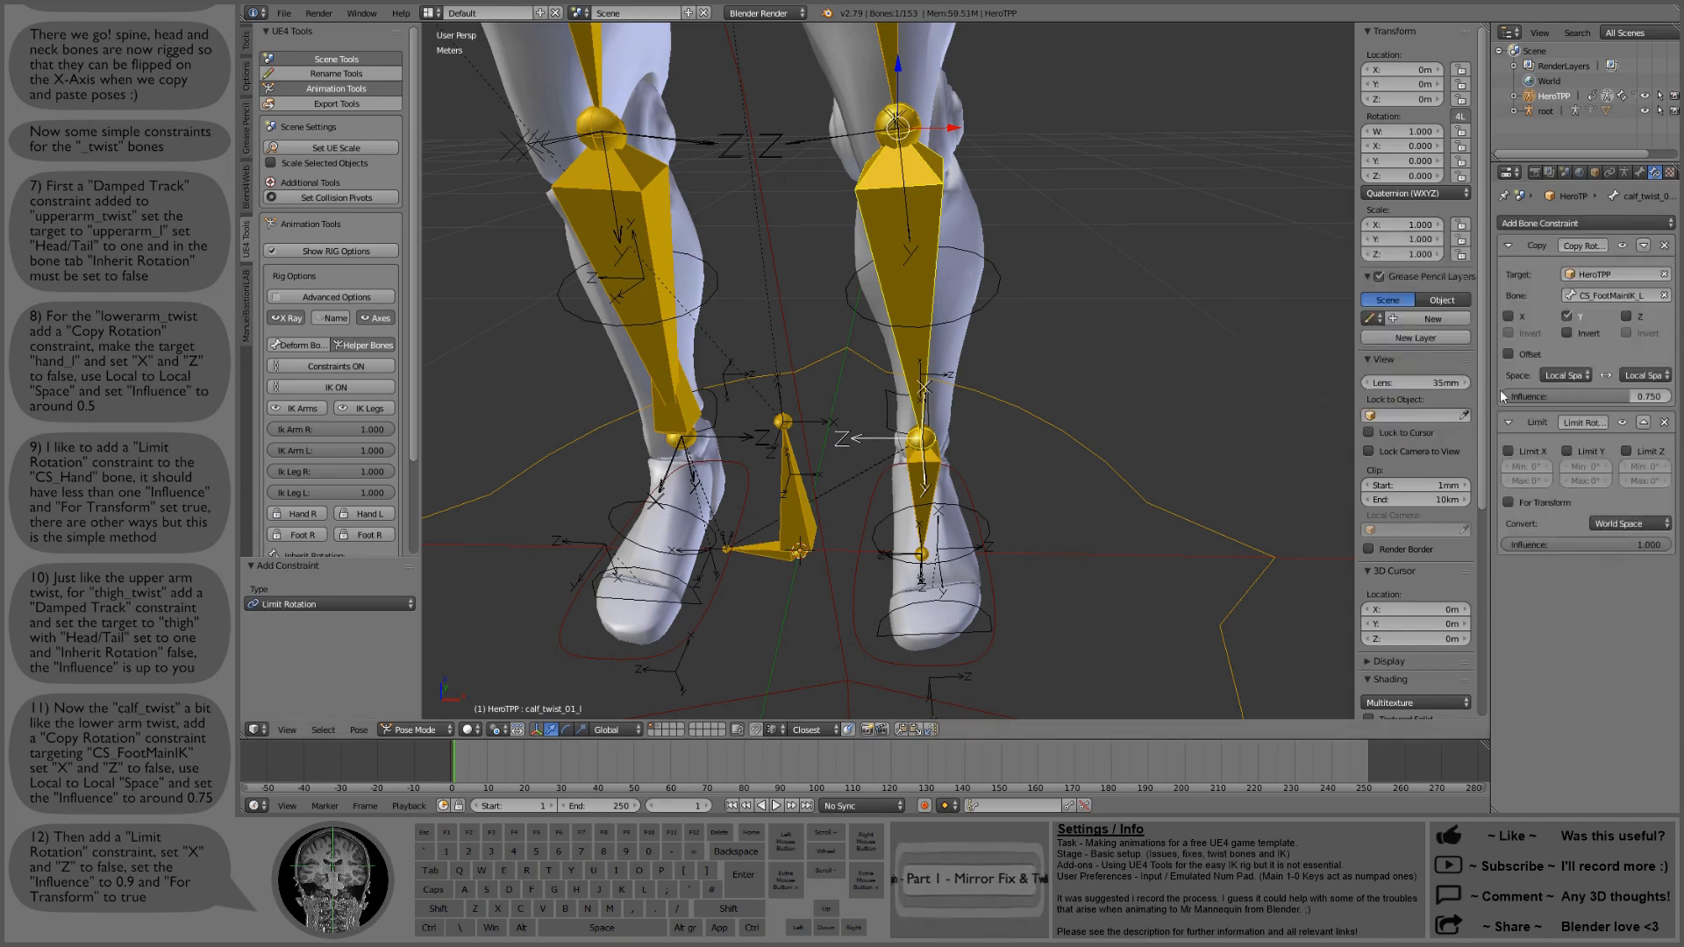
# Step: Limit the calf twist's Y rotation to -45° to 45° in Local Space with For Transform enabled and influence 0.9
pyautogui.click(1567, 452)
pyautogui.click(1579, 467)
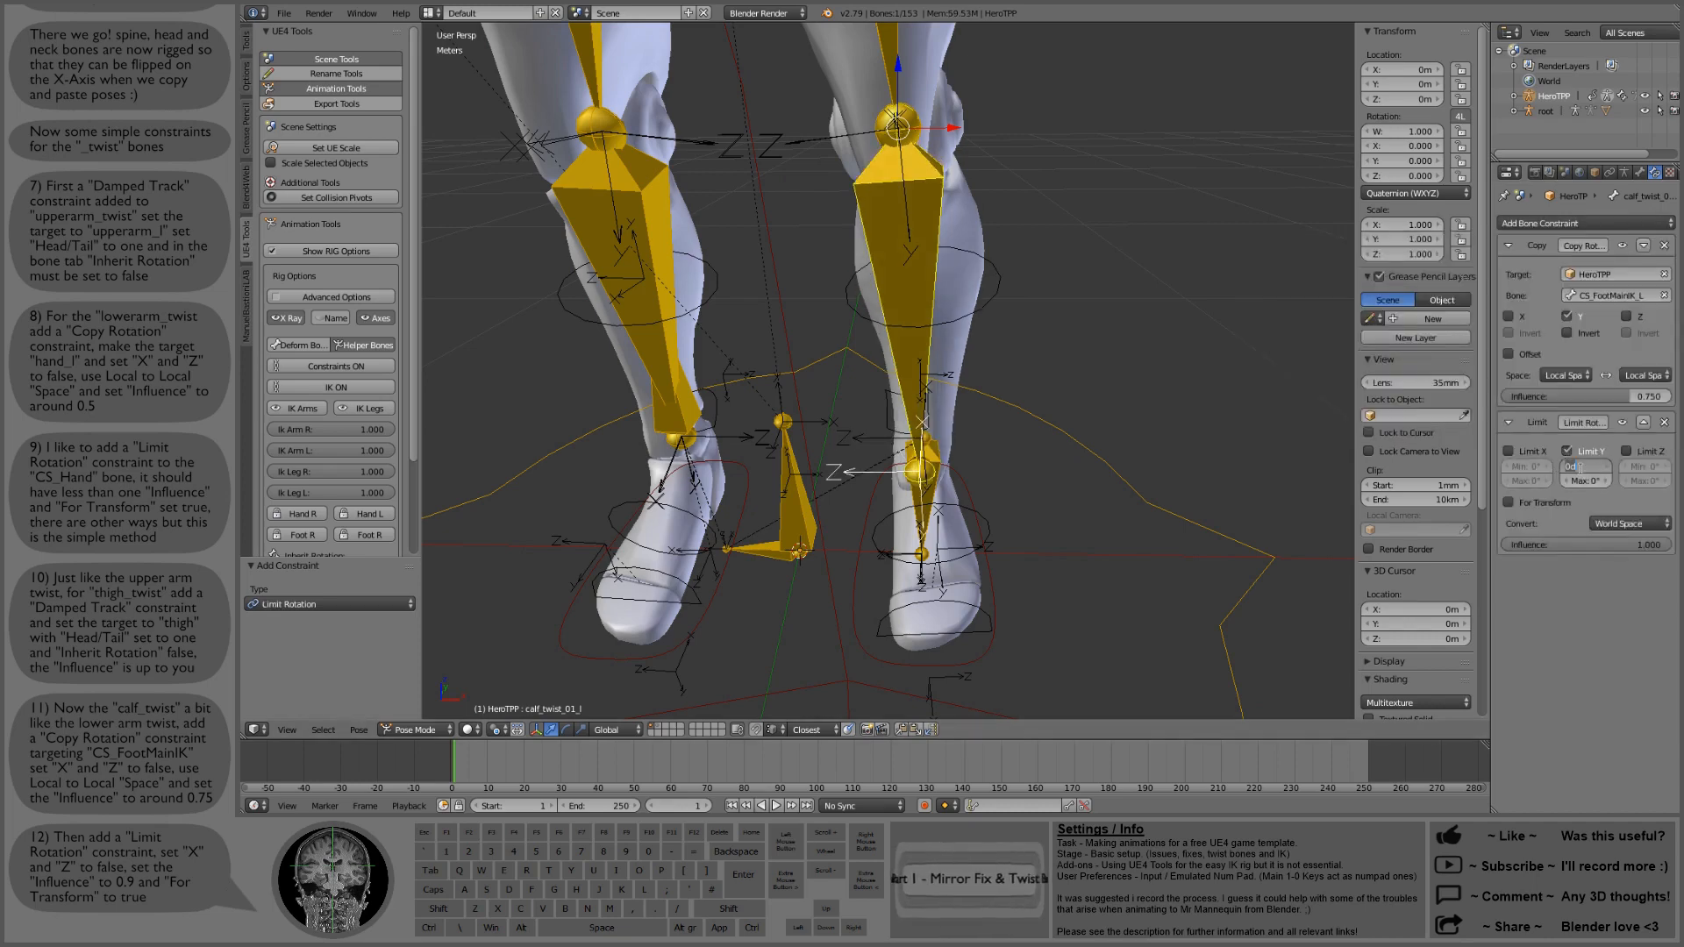
pyautogui.press('Return')
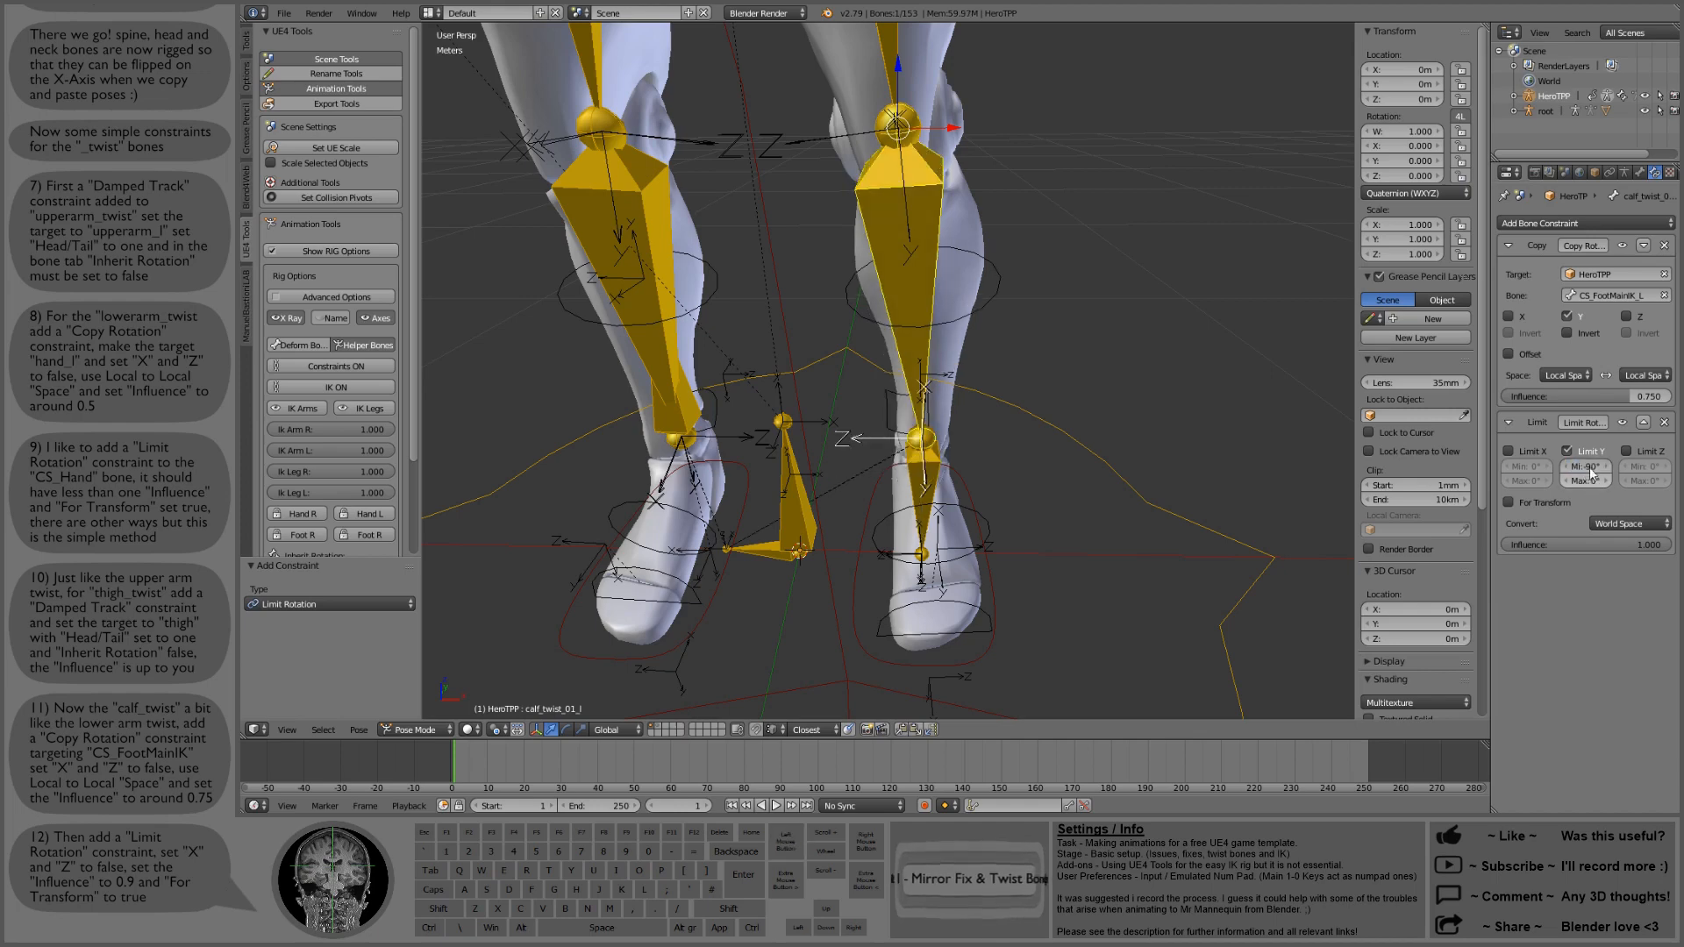
pyautogui.click(1587, 466)
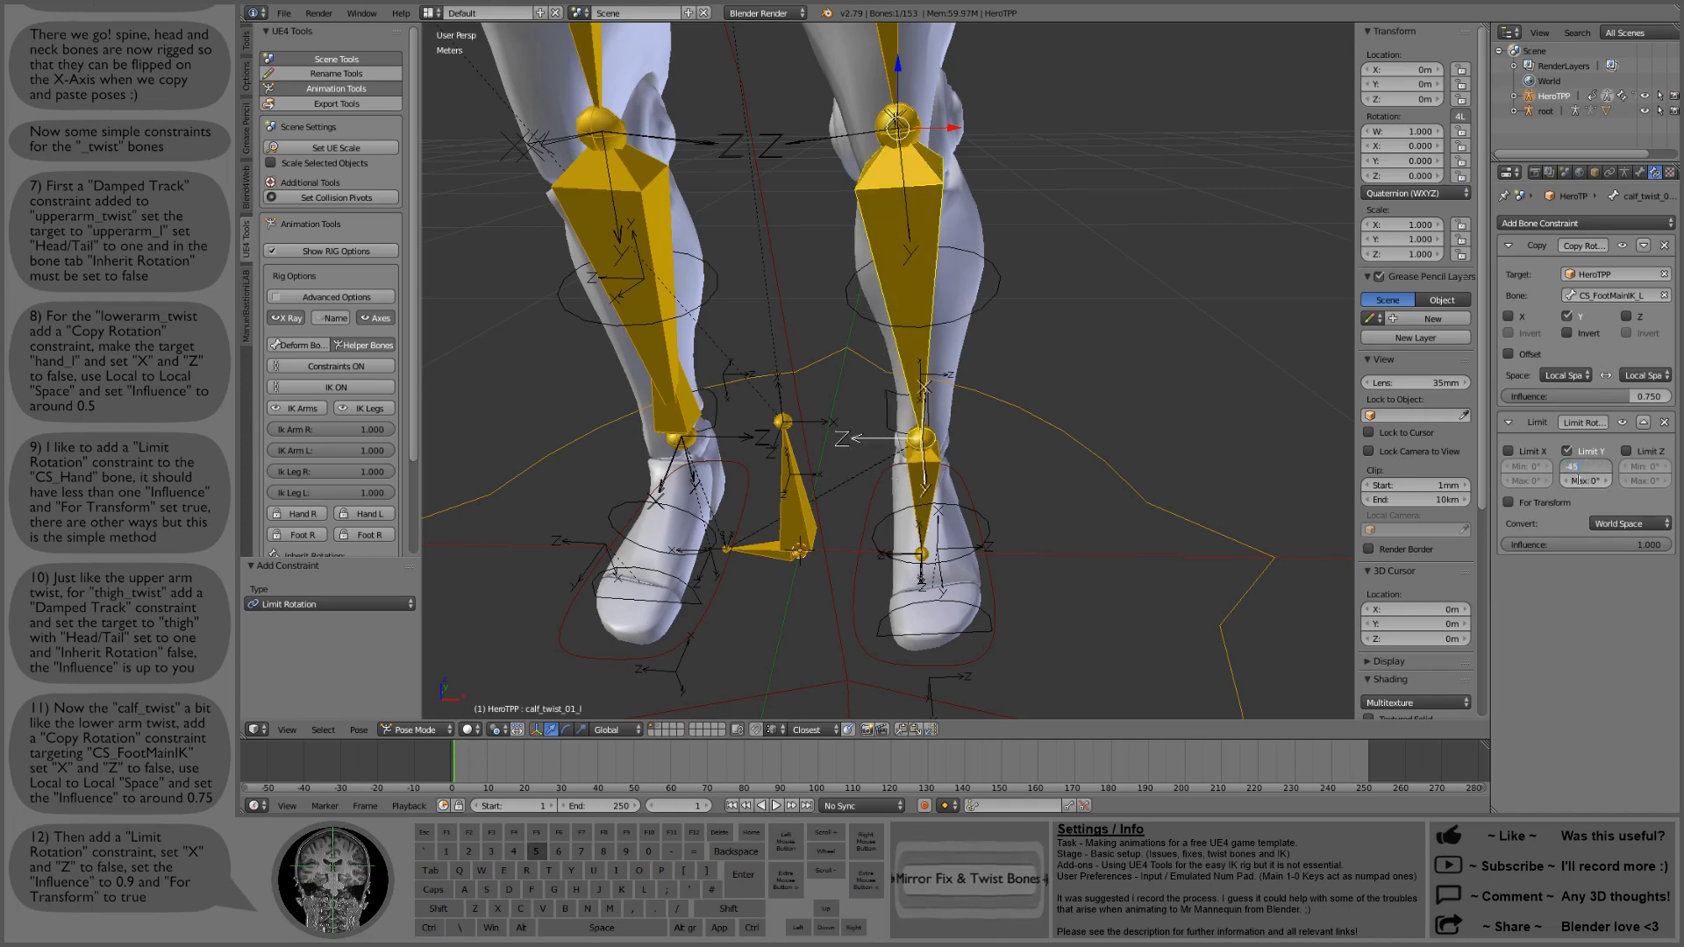
pyautogui.click(1628, 528)
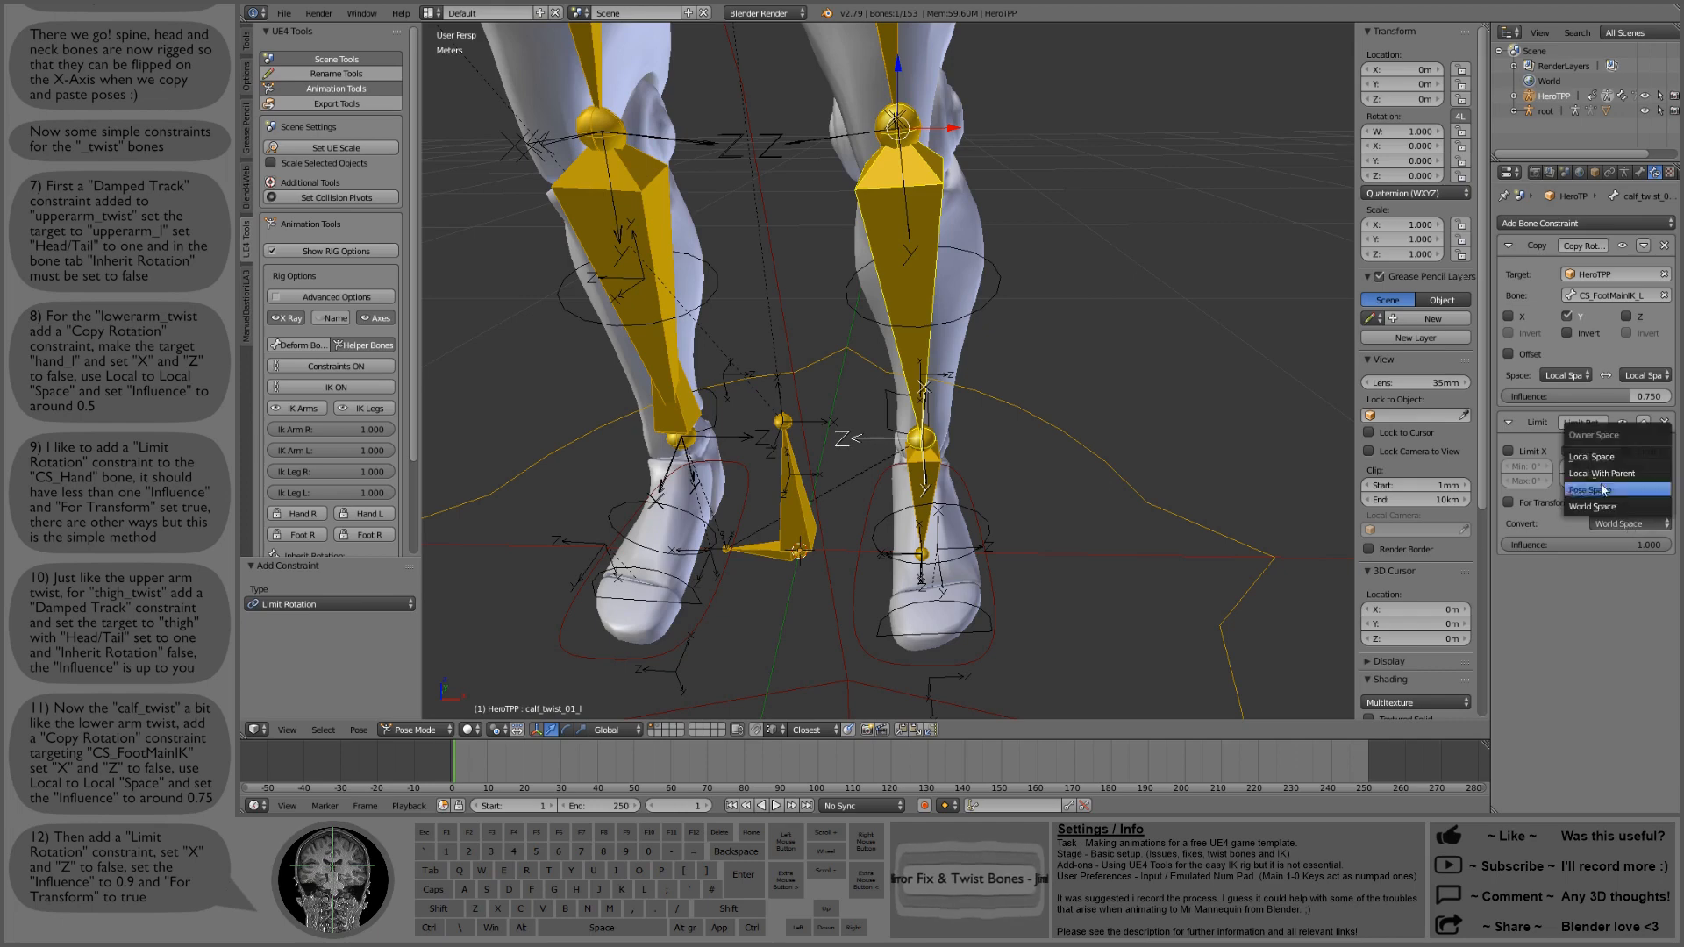
pyautogui.click(1584, 465)
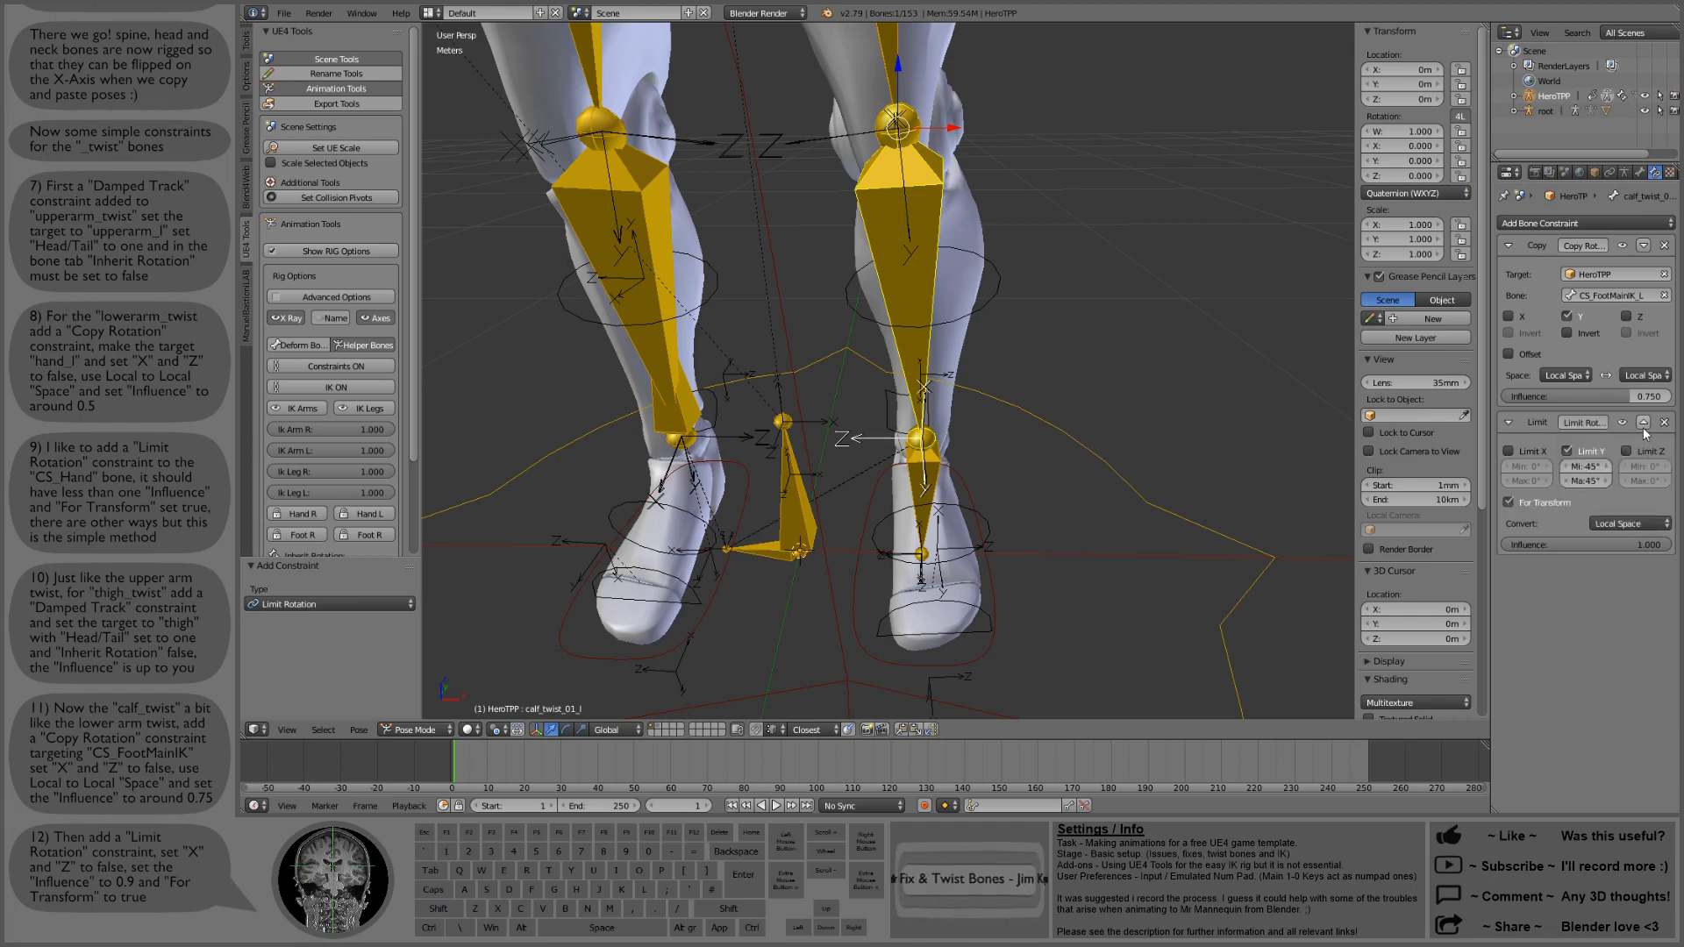
pyautogui.click(1649, 544)
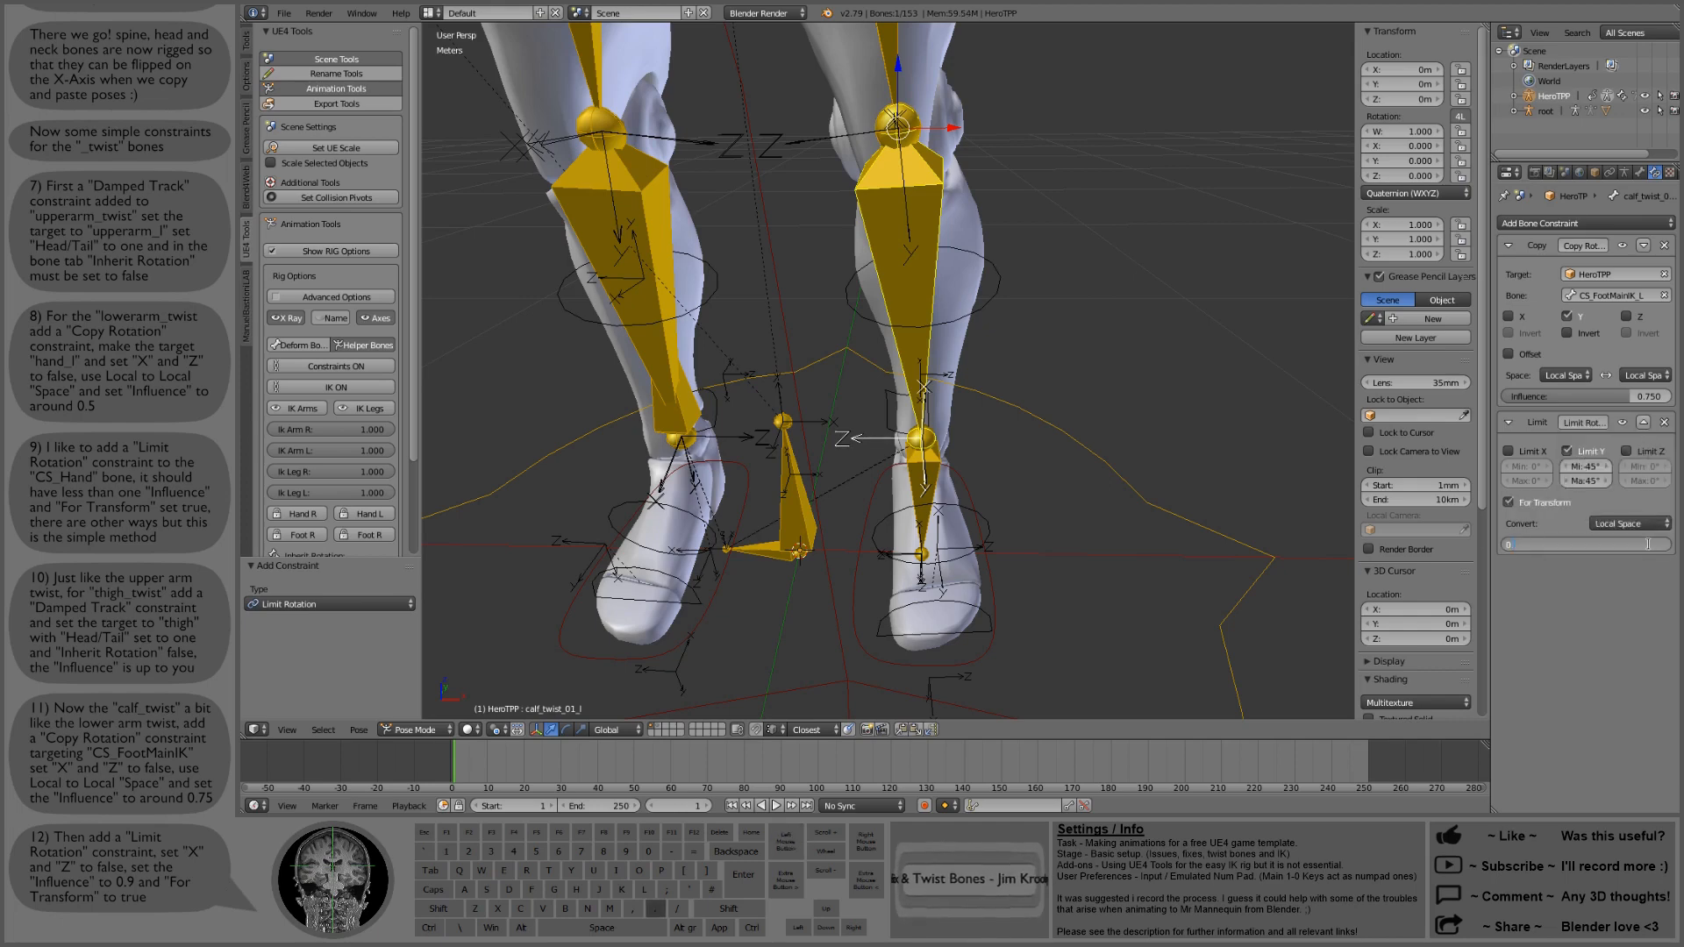
pyautogui.click(1640, 558)
# Step: Rotate the left foot control CS_FootMainIK_L by about 75° around the global Z axis to test the calf twist limit
pyautogui.moveTo(1057, 412); pyautogui.dragTo(969, 550, button='middle')
pyautogui.rightClick(978, 509)
pyautogui.press('r')
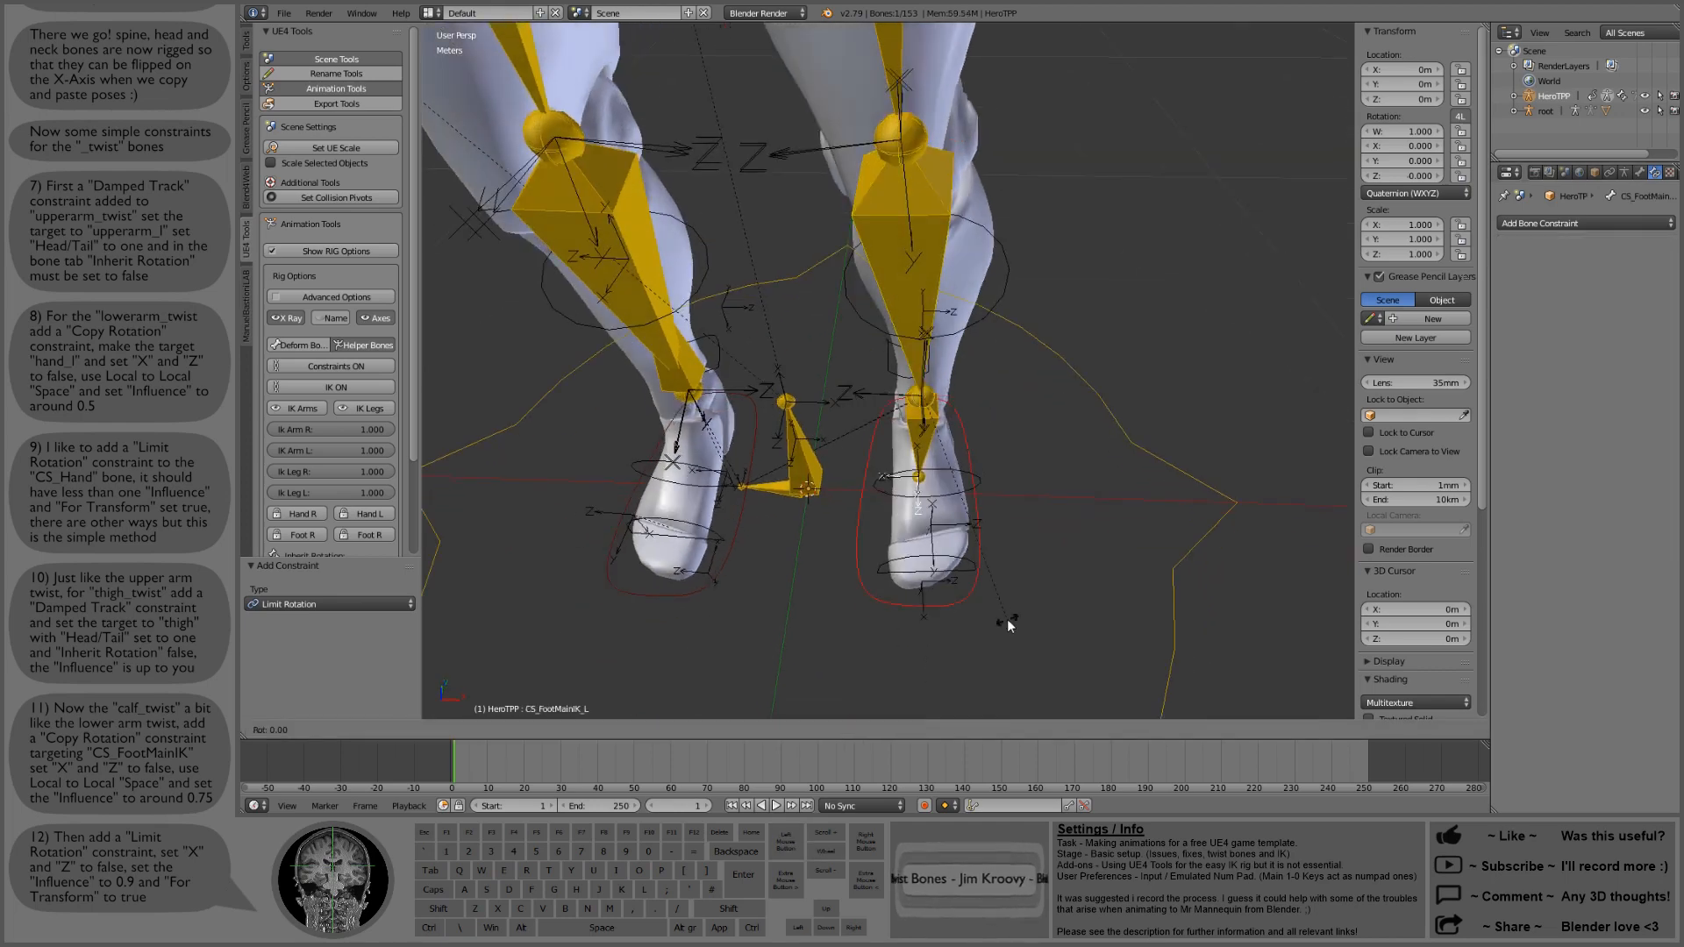
pyautogui.press('x')
pyautogui.press('z')
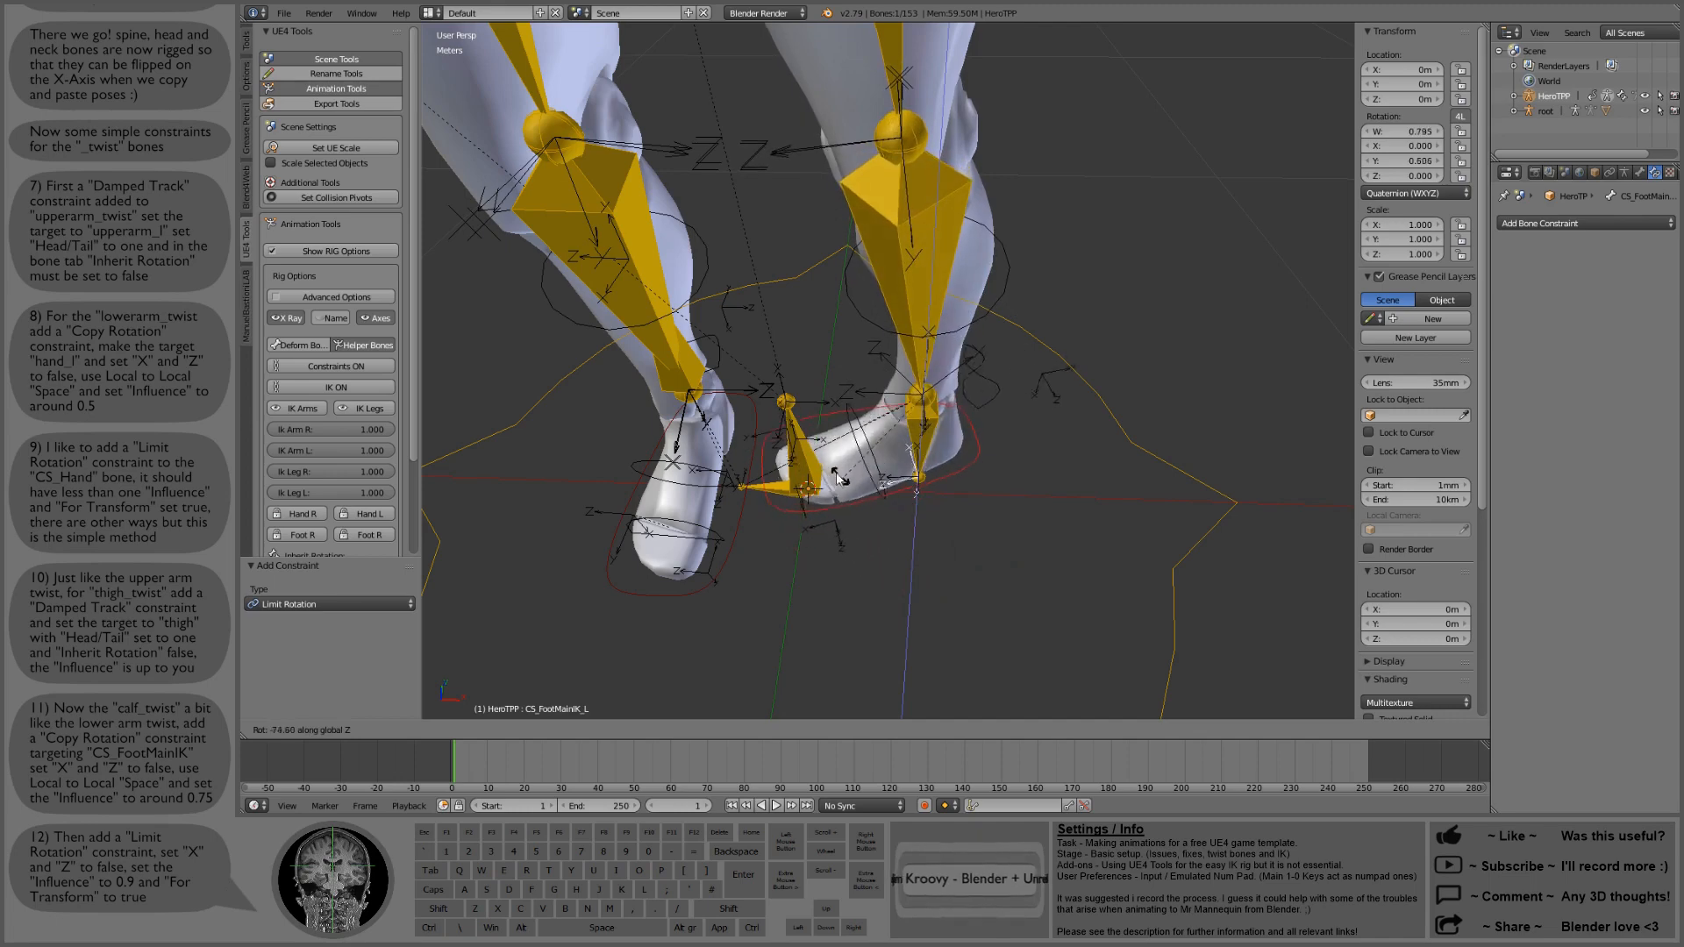
pyautogui.click(1065, 356)
pyautogui.moveTo(1065, 355); pyautogui.dragTo(1077, 511, button='middle')
# Step: Copy the foot pose, paste it flipped on the X-axis, and inspect both lower legs for symmetrical twisting
pyautogui.hotkey('ctrl', 'c')
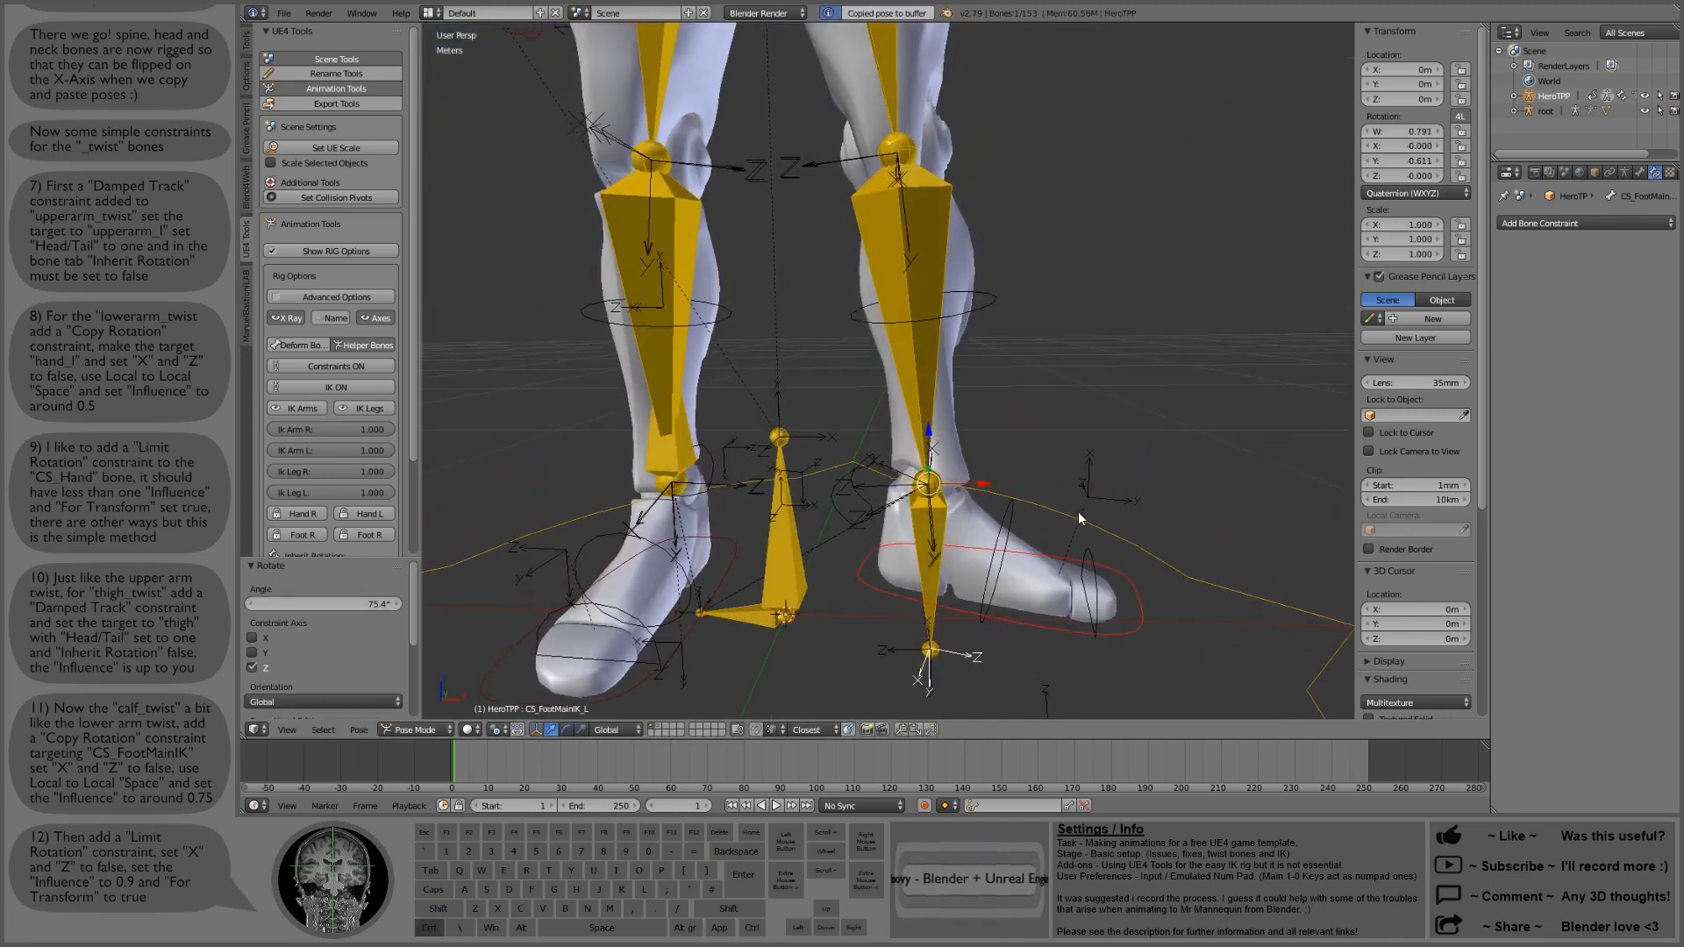
pyautogui.hotkey('ctrl', 'v')
pyautogui.click(254, 589)
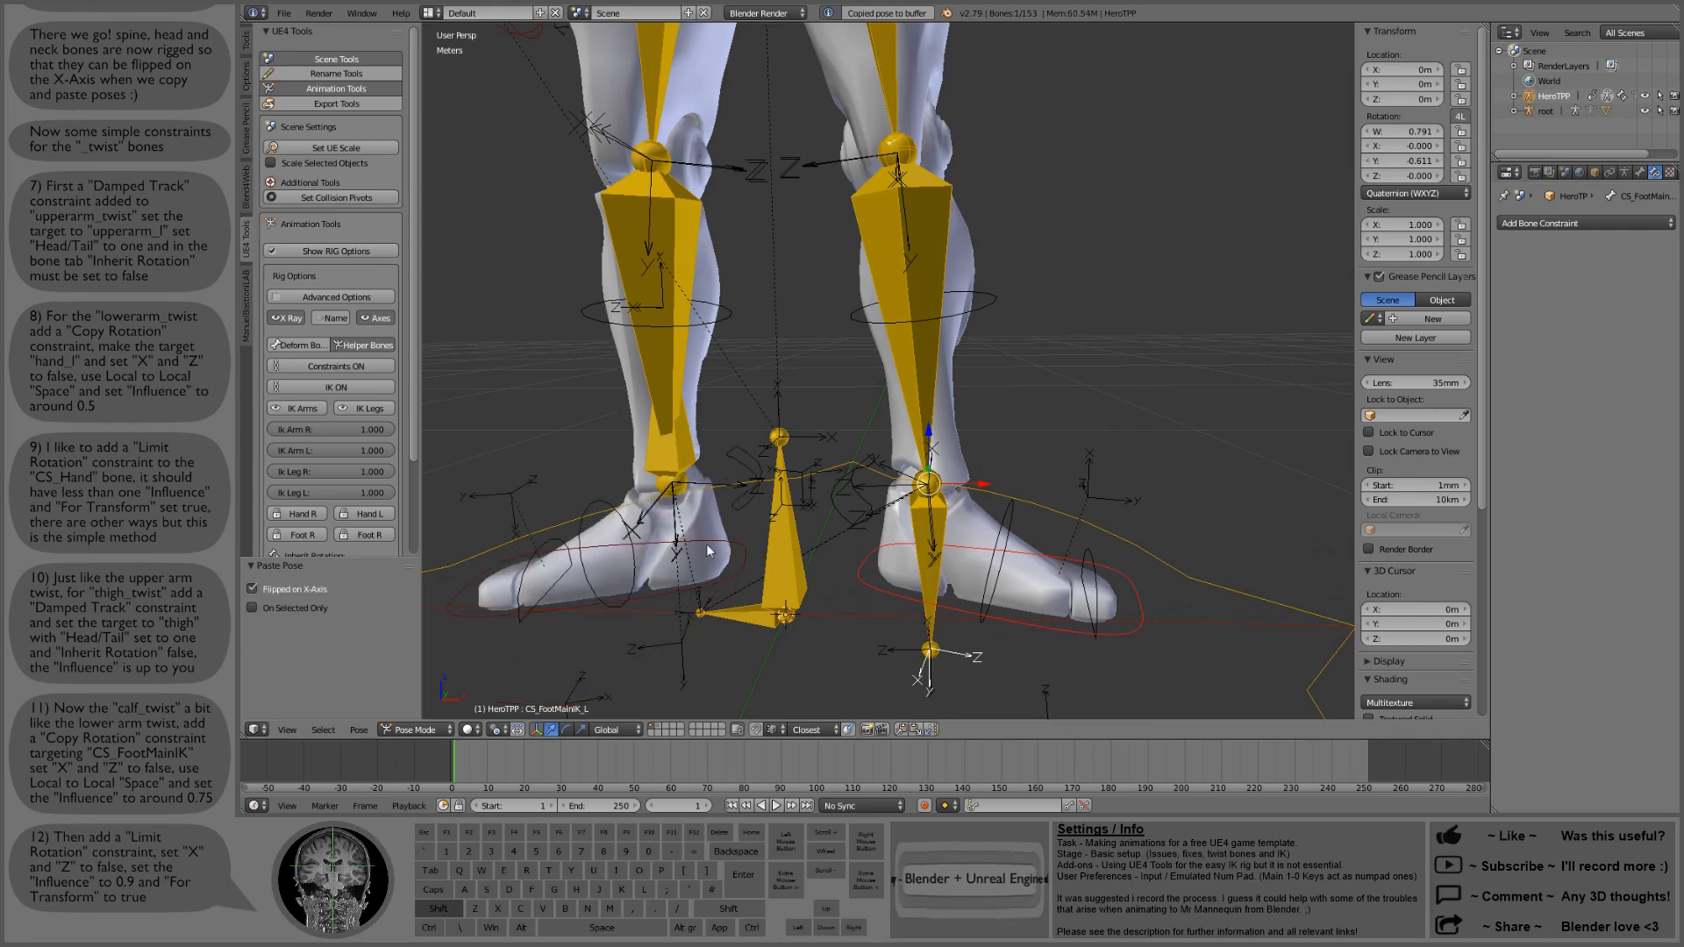
pyautogui.moveTo(707, 544); pyautogui.dragTo(660, 509, button='middle')
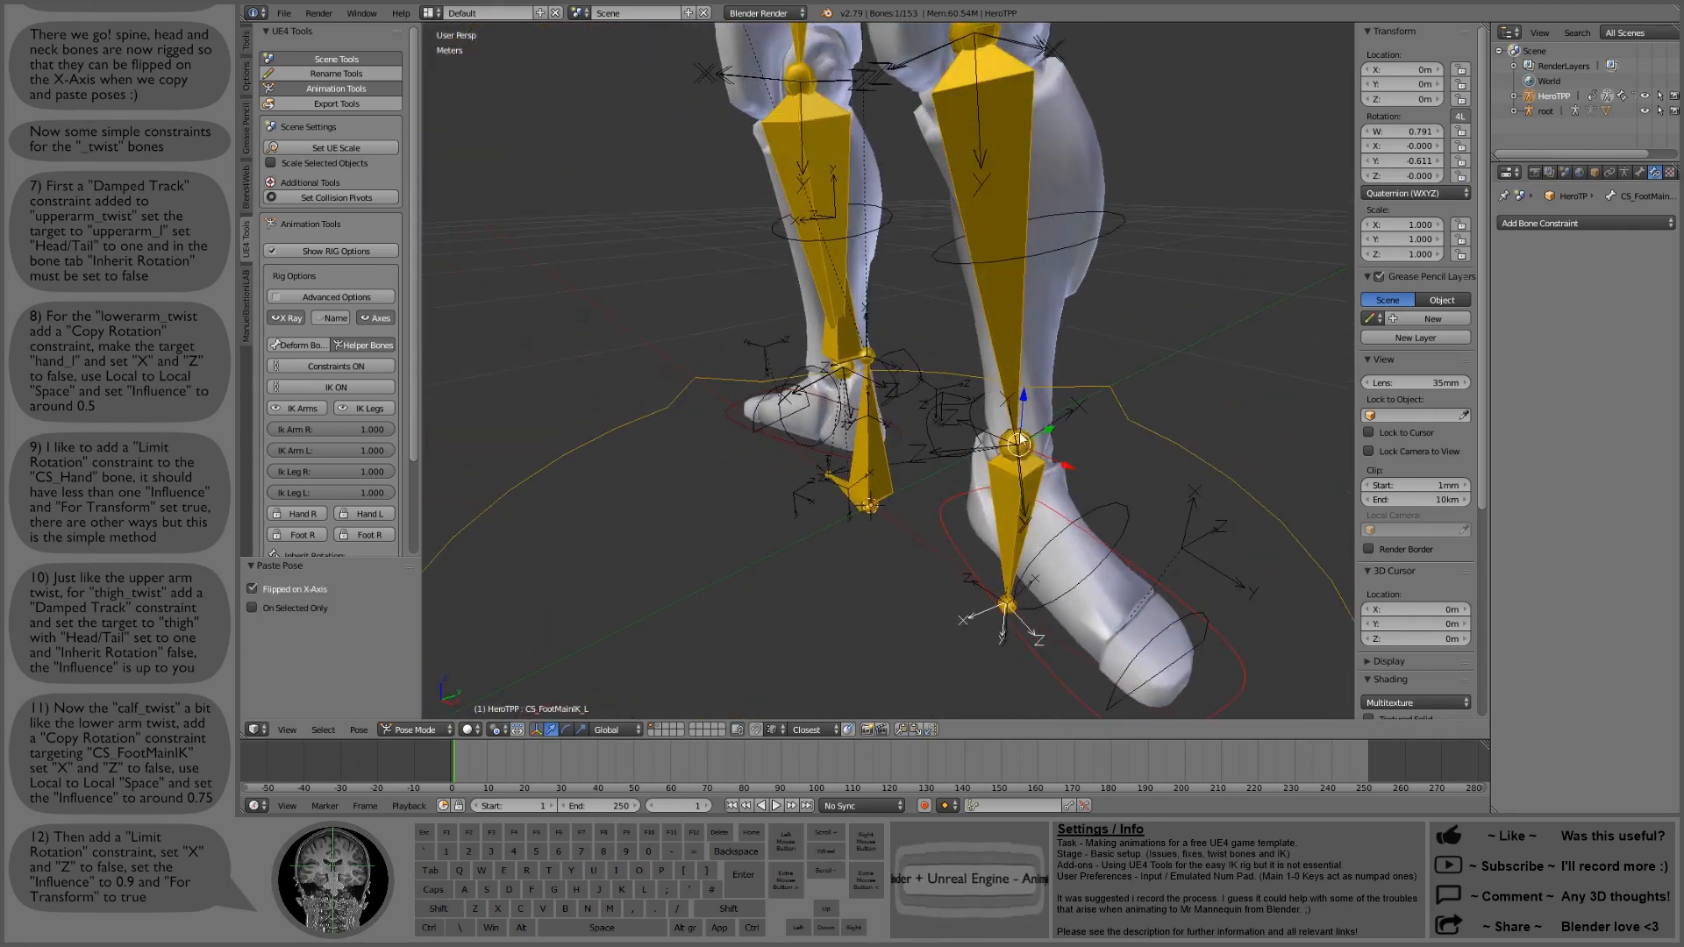
pyautogui.moveTo(982, 250); pyautogui.dragTo(998, 487, button='middle')
pyautogui.scroll(-2, 851, 581)
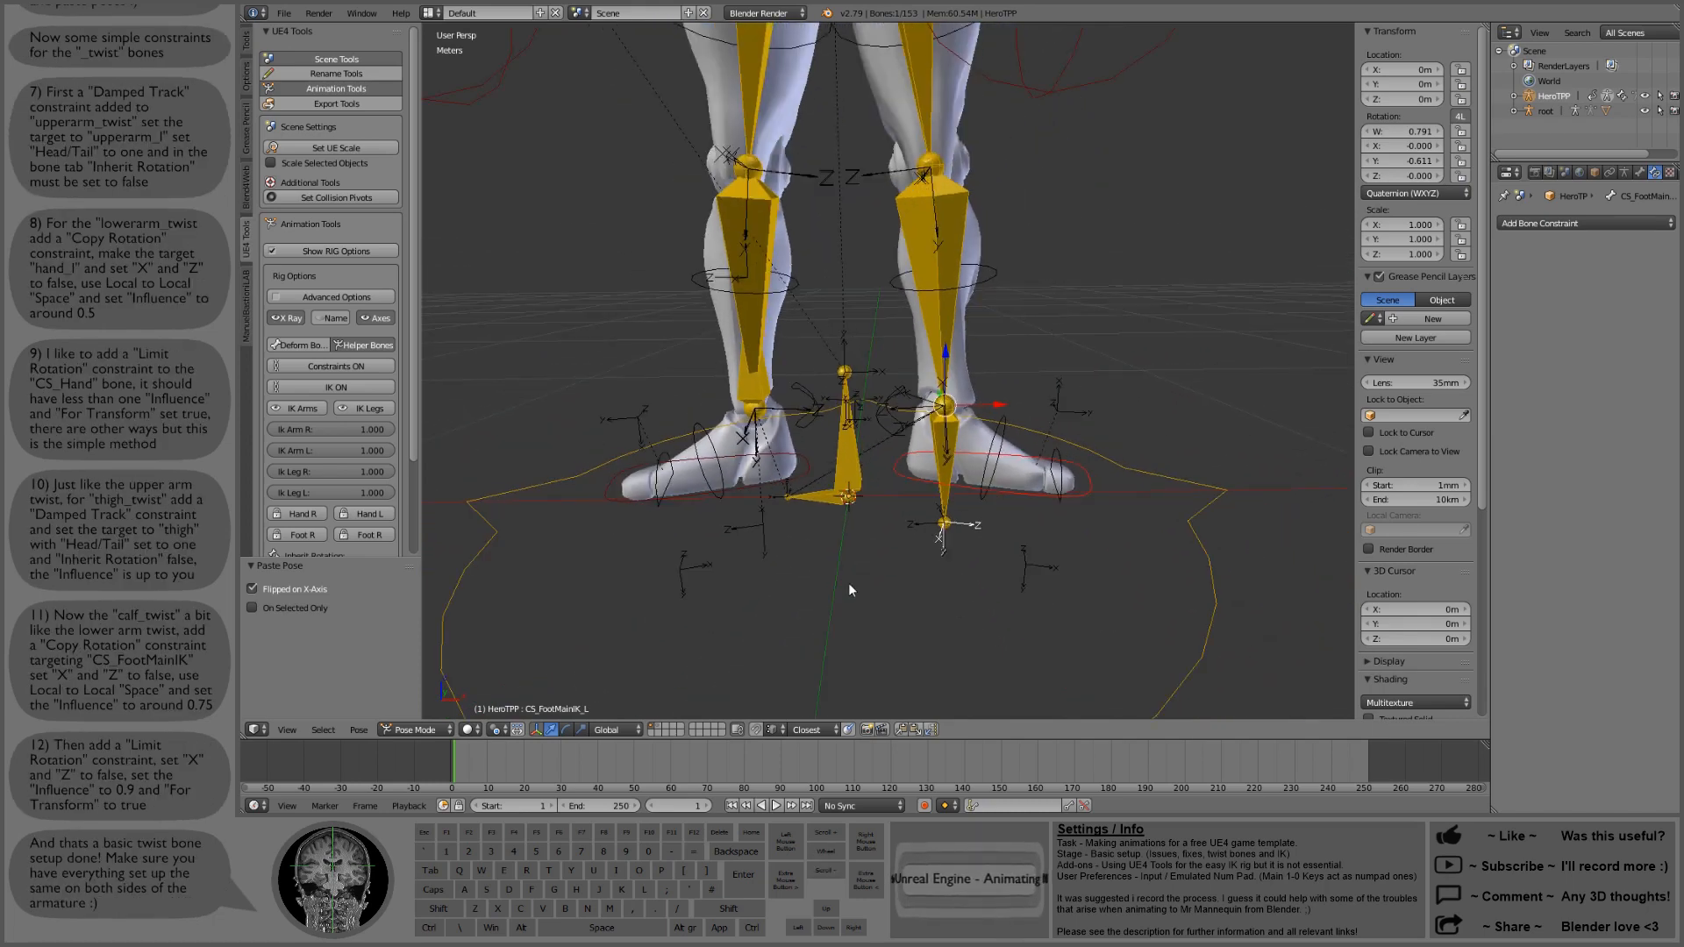
# Step: Clear the pose rotation and scale of all bones
pyautogui.press('a')
pyautogui.press('a')
pyautogui.hotkey('alt', 'r')
pyautogui.hotkey('alt', 's')
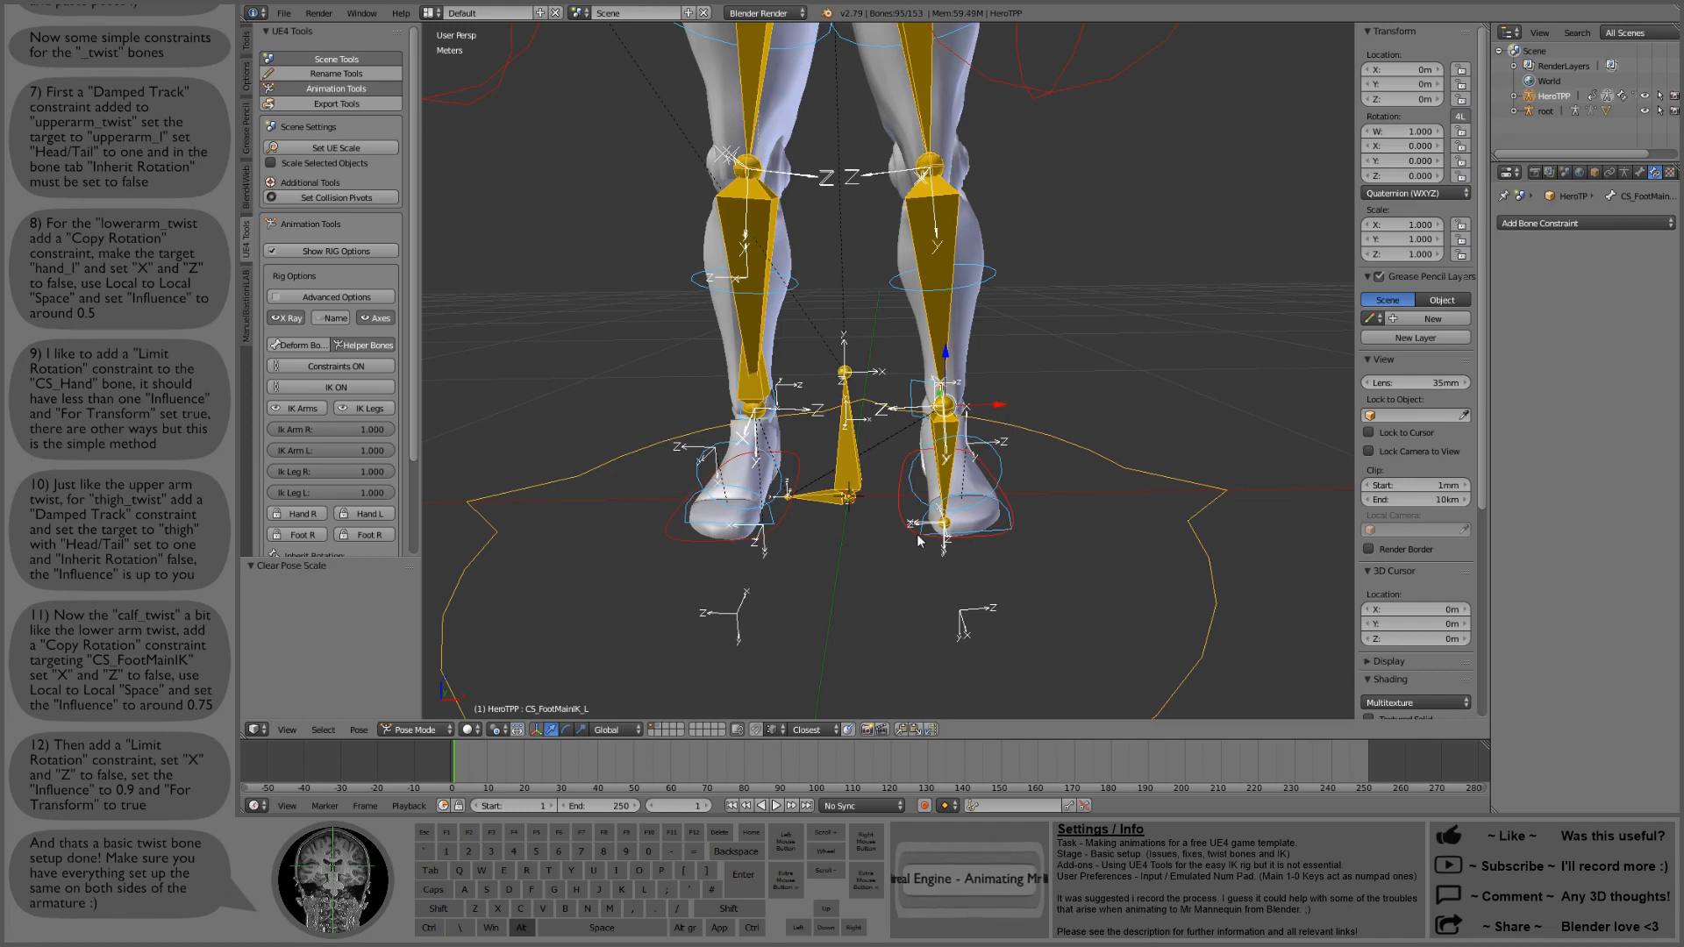
# Step: Add a Copy Rotation constraint to calf_twist_01_r targeting HeroTPF bone CS_FootMainIK_L, using only Y in Local Space
pyautogui.scroll(-2, 917, 534)
pyautogui.keyDown('shift'); pyautogui.moveTo(1011, 239); pyautogui.dragTo(1014, 344, button='middle'); pyautogui.keyUp('shift')
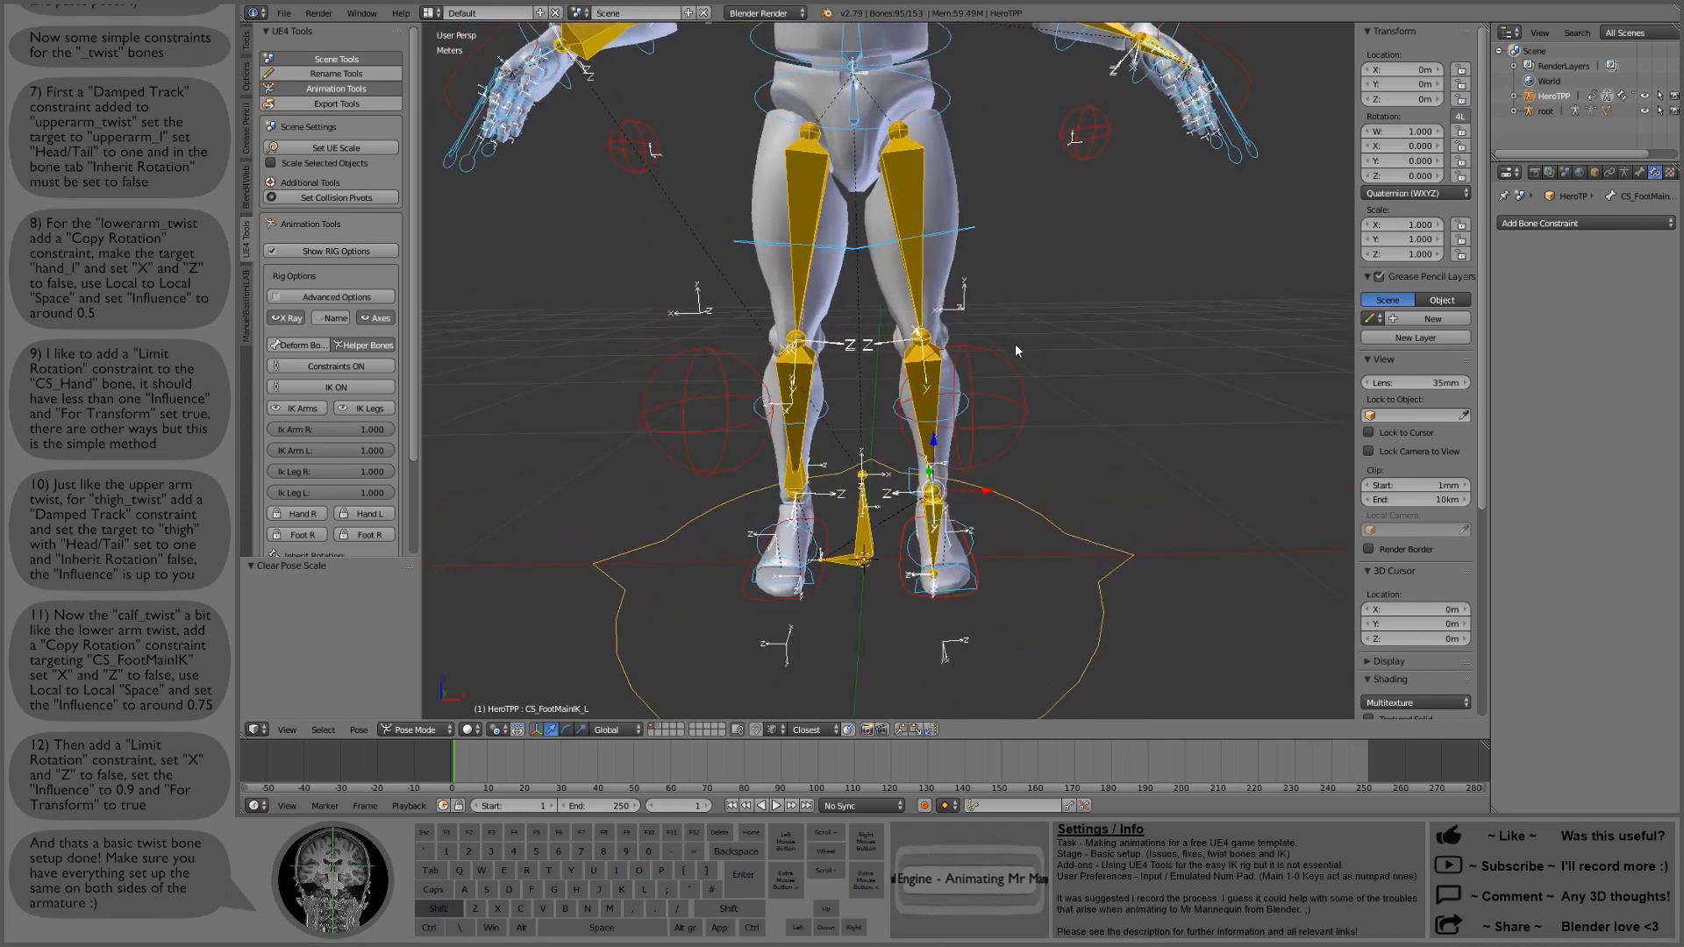
pyautogui.keyDown('shift'); pyautogui.moveTo(835, 549); pyautogui.dragTo(848, 450, button='middle'); pyautogui.keyUp('shift')
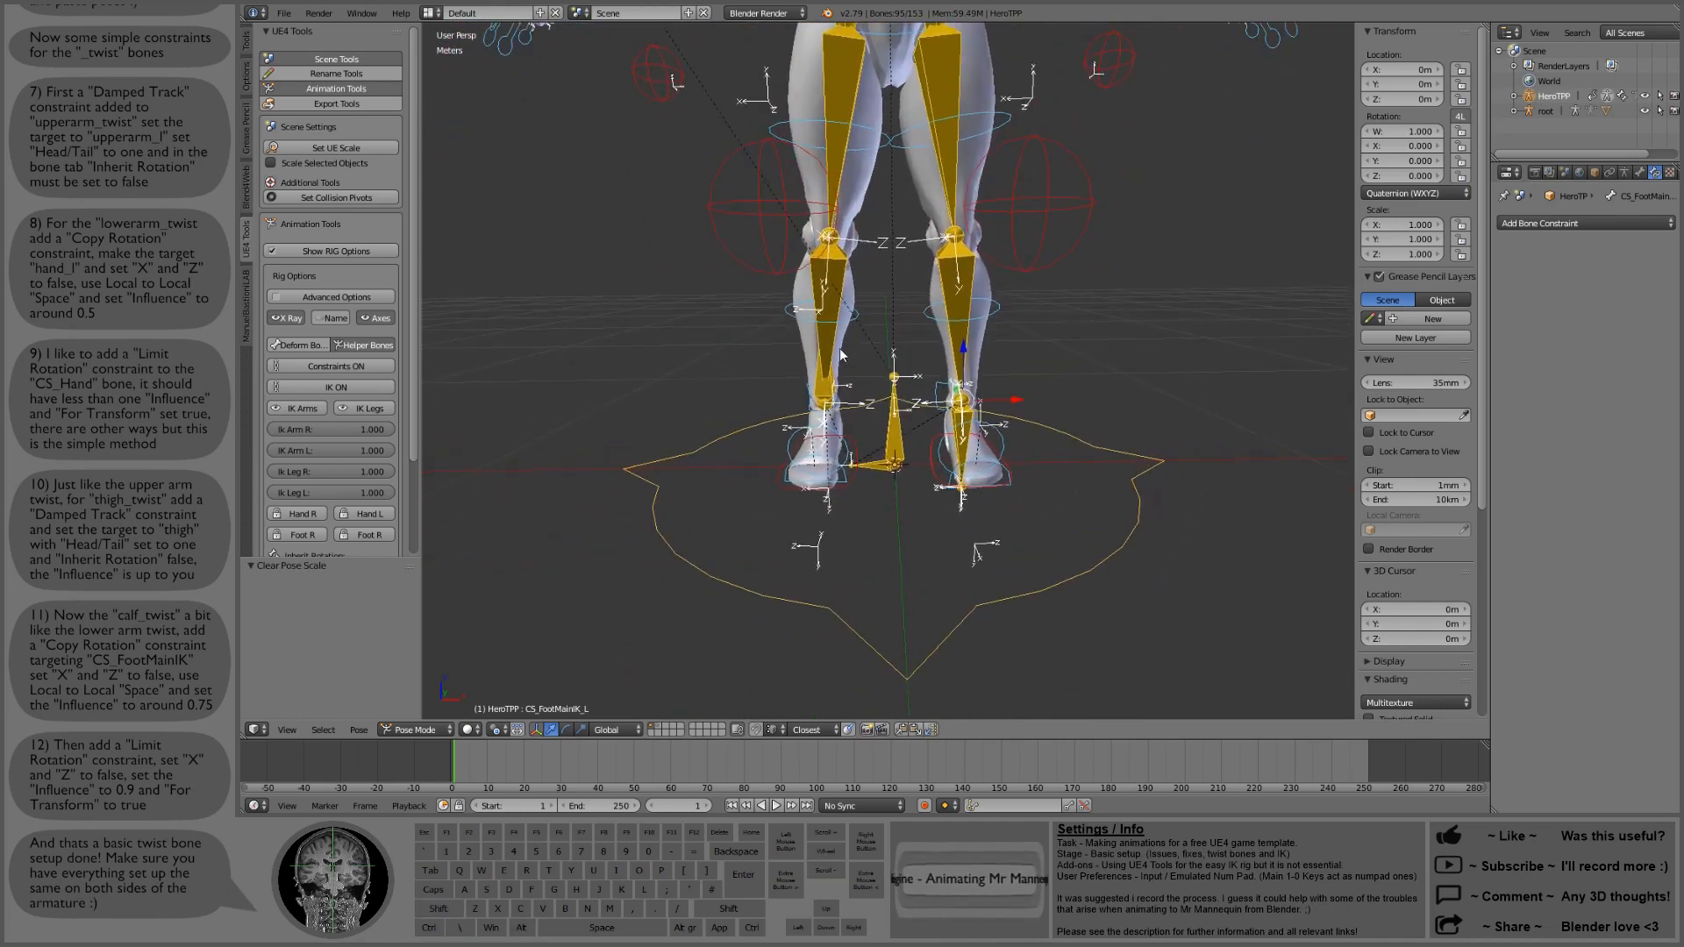
pyautogui.rightClick(831, 349)
pyautogui.click(1646, 222)
pyautogui.click(1395, 276)
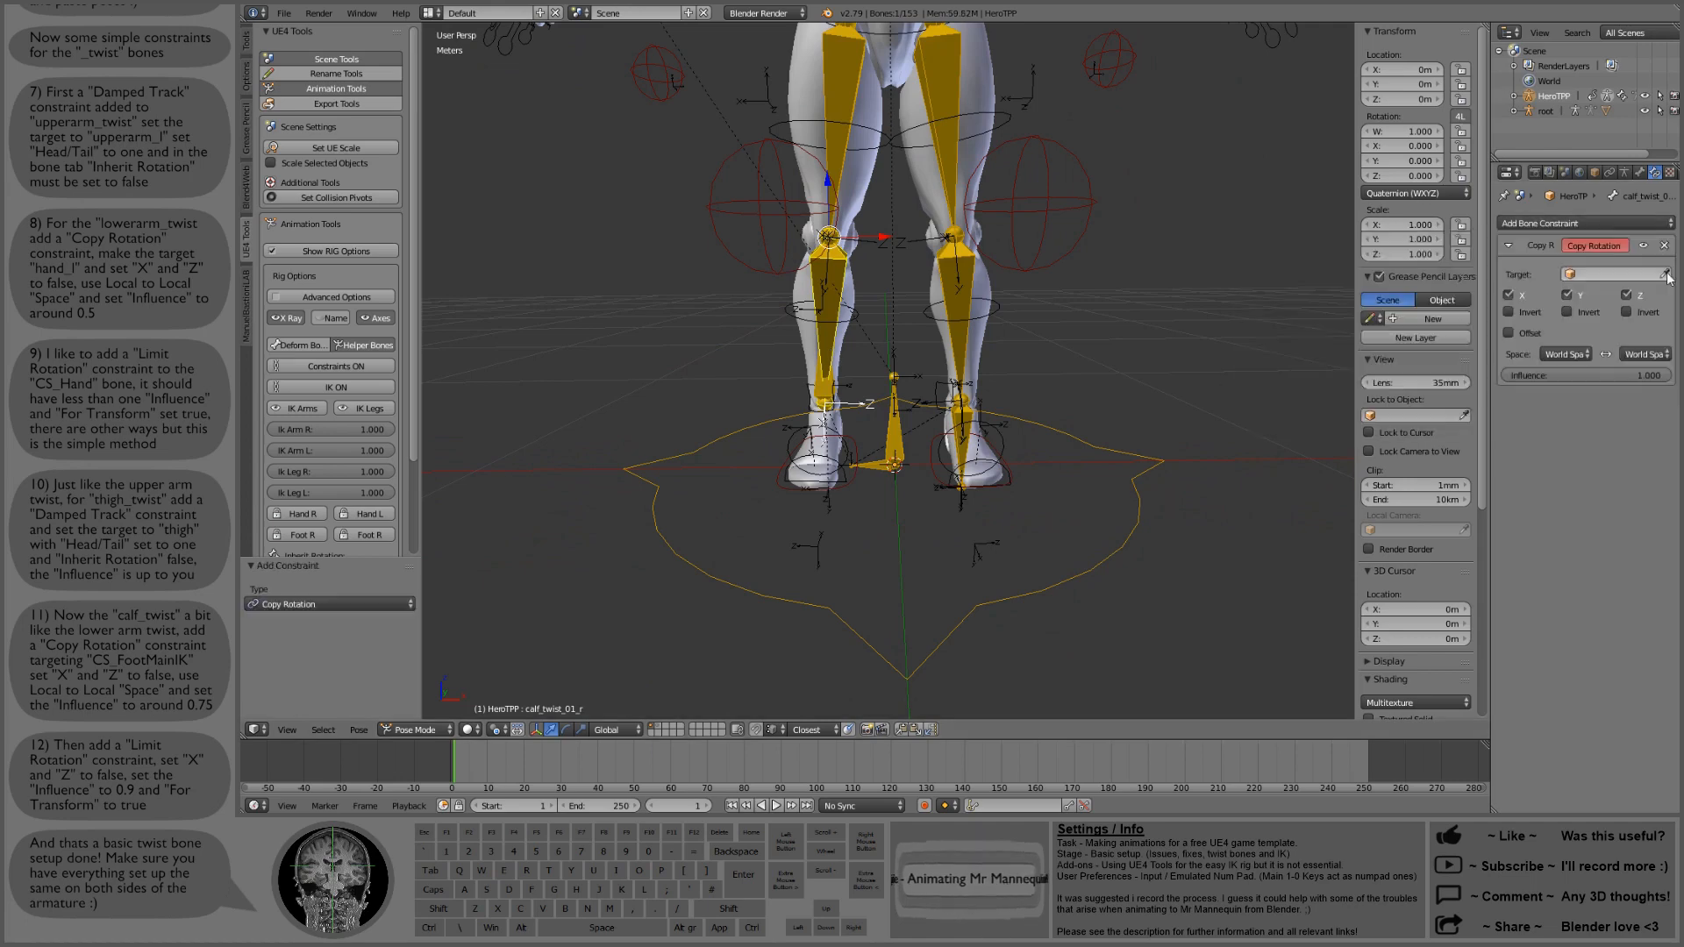
pyautogui.click(1597, 275)
pyautogui.click(1579, 296)
pyautogui.click(1601, 295)
pyautogui.click(1579, 355)
pyautogui.click(1644, 375)
# Step: Add a Limit Rotation constraint to calf_twist_01_r limiting Y to -45° to 45° in Local Space, with For Transform and influence 0.9
pyautogui.click(1606, 223)
pyautogui.click(1396, 358)
pyautogui.click(1566, 452)
pyautogui.click(1508, 502)
pyautogui.scroll(2, 886, 351)
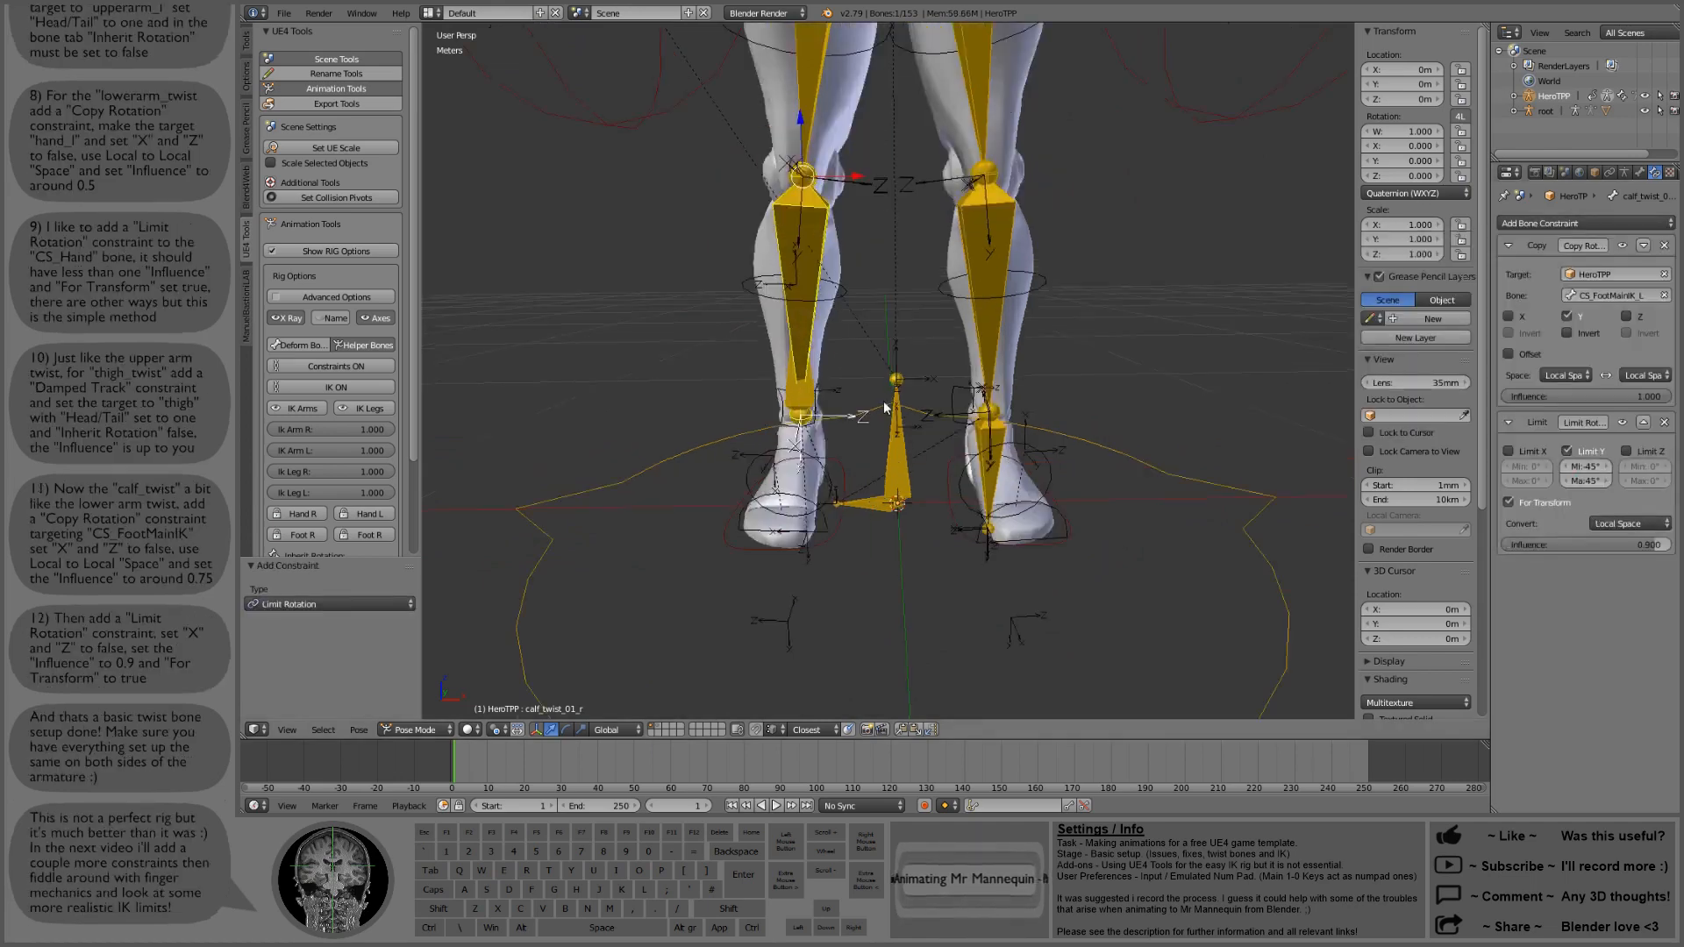
# Step: Add a Damped Track constraint to the right thigh twist bone
pyautogui.keyDown('shift'); pyautogui.moveTo(877, 254); pyautogui.dragTo(874, 506, button='middle'); pyautogui.keyUp('shift')
pyautogui.rightClick(818, 263)
pyautogui.click(1606, 222)
pyautogui.click(1502, 276)
pyautogui.rightClick(800, 526)
pyautogui.rightClick(805, 246)
# Step: Add a Damped Track constraint to the right upper arm twist bone and choose its target bone
pyautogui.keyDown('shift'); pyautogui.moveTo(794, 228); pyautogui.dragTo(791, 715, button='middle'); pyautogui.keyUp('shift')
pyautogui.rightClick(674, 289)
pyautogui.click(1606, 223)
pyautogui.click(1503, 276)
pyautogui.click(1605, 296)
# Step: Add a Copy Rotation constraint to lowerarm_twist_01_r with HeroTPF as target, choose its target bone, and reduce the influence
pyautogui.keyDown('shift'); pyautogui.moveTo(818, 382); pyautogui.dragTo(984, 308, button='middle'); pyautogui.keyUp('shift')
pyautogui.rightClick(684, 378)
pyautogui.click(1605, 223)
pyautogui.click(1395, 275)
pyautogui.click(1605, 296)
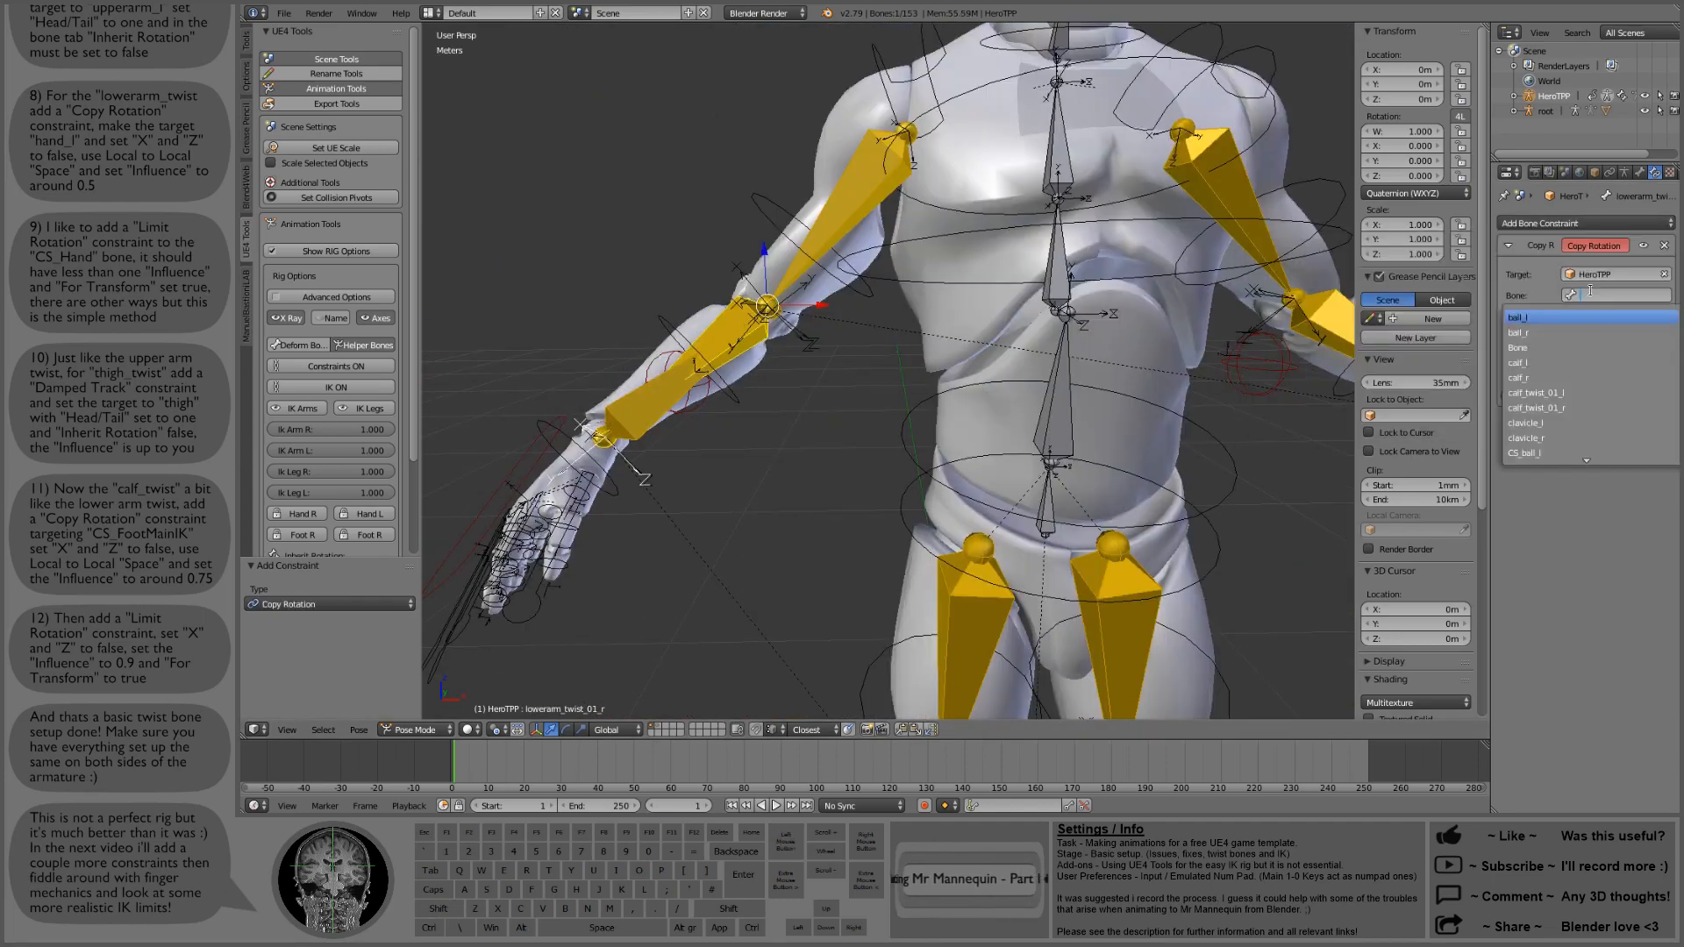
pyautogui.click(1579, 371)
pyautogui.keyDown('shift'); pyautogui.moveTo(982, 369); pyautogui.dragTo(860, 351, button='middle'); pyautogui.keyUp('shift')
pyautogui.click(1510, 354)
pyautogui.moveTo(1632, 397); pyautogui.dragTo(1589, 397)
pyautogui.scroll(3, 860, 350)
# Step: Add a Limit Rotation constraint to CS_hand_r with For Transform enabled, limiting X to ±25°, Y to ±90° and Z to ±65°
pyautogui.rightClick(811, 351)
pyautogui.click(1605, 223)
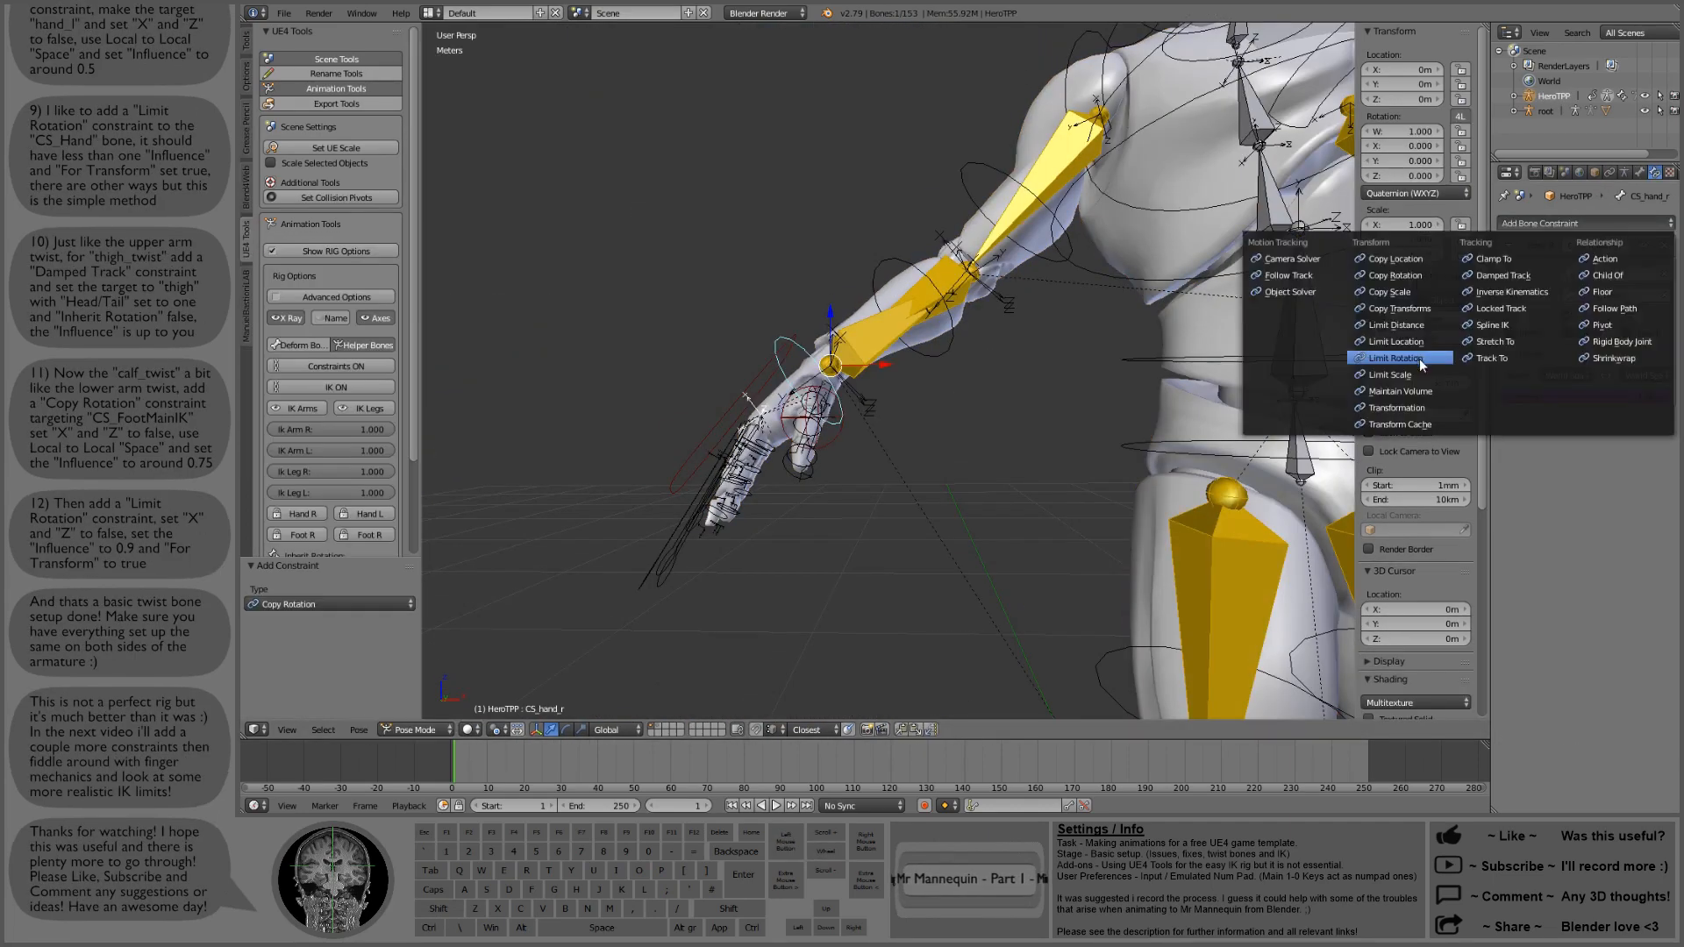
pyautogui.click(1418, 361)
pyautogui.click(1509, 450)
pyautogui.click(1509, 503)
pyautogui.doubleClick(1527, 466)
pyautogui.doubleClick(1646, 481)
pyautogui.write('65')
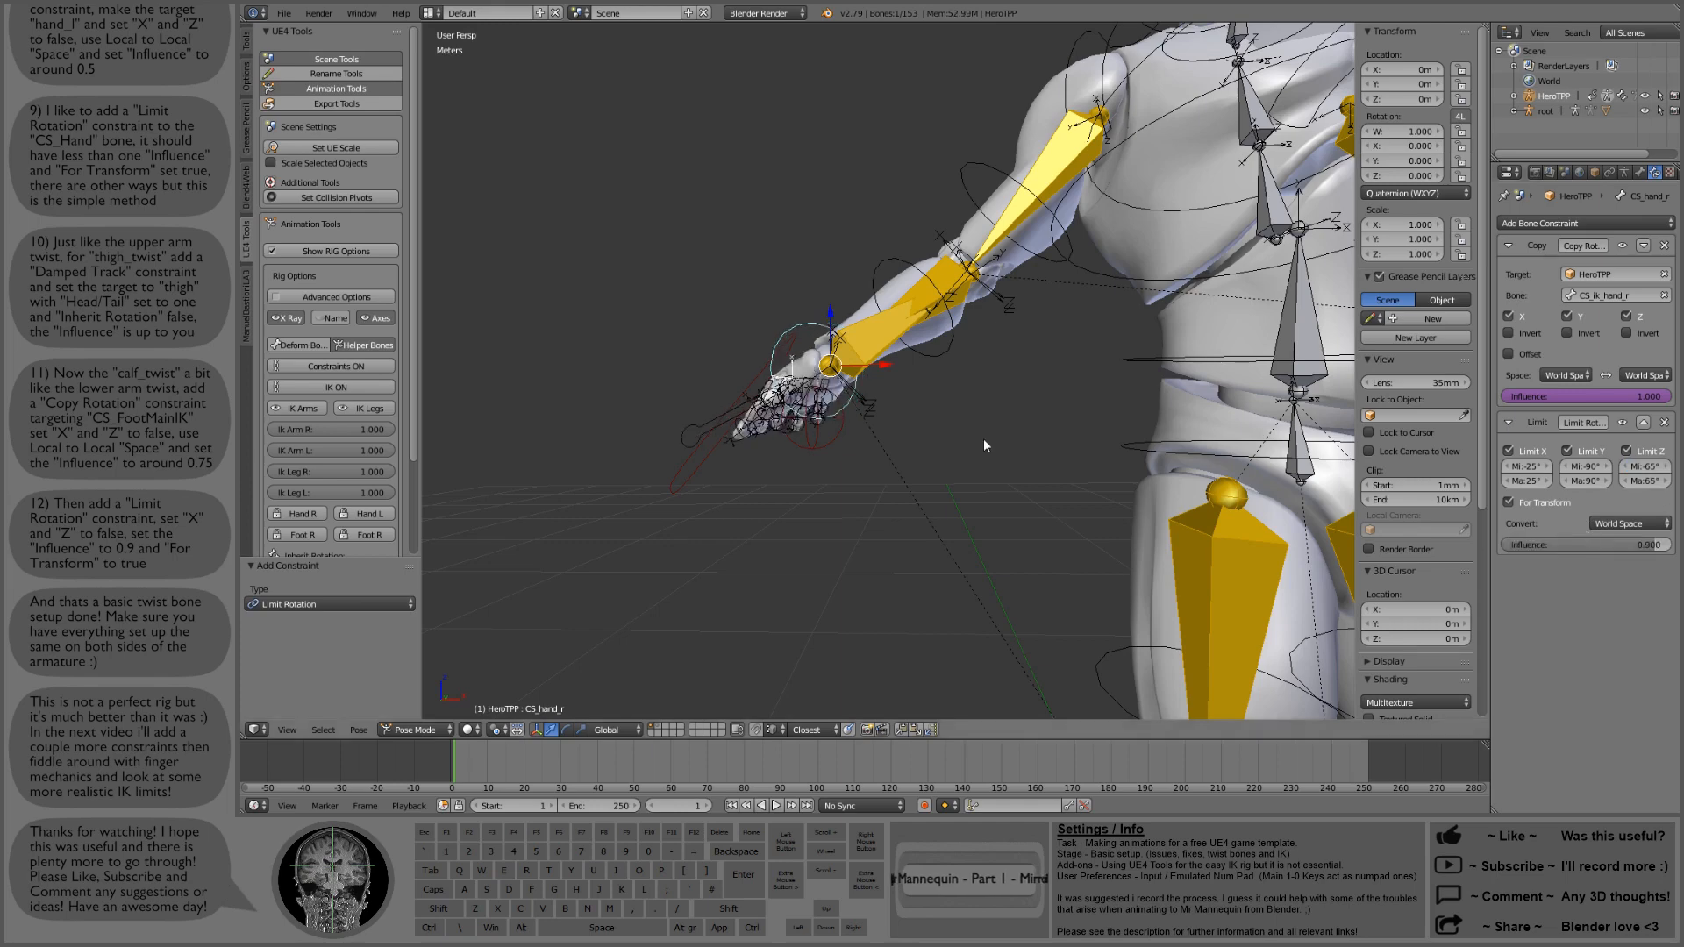
# Step: Review the finished rig's twist bones on both sides, including the constraints on calf_twist_01_r
pyautogui.scroll(-7, 982, 443)
pyautogui.press('a')
pyautogui.press('a')
pyautogui.scroll(3, 1071, 512)
pyautogui.rightClick(1098, 421)
pyautogui.keyDown('shift'); pyautogui.moveTo(1053, 456); pyautogui.dragTo(1052, 370, button='middle'); pyautogui.keyUp('shift')
pyautogui.rightClick(972, 483)
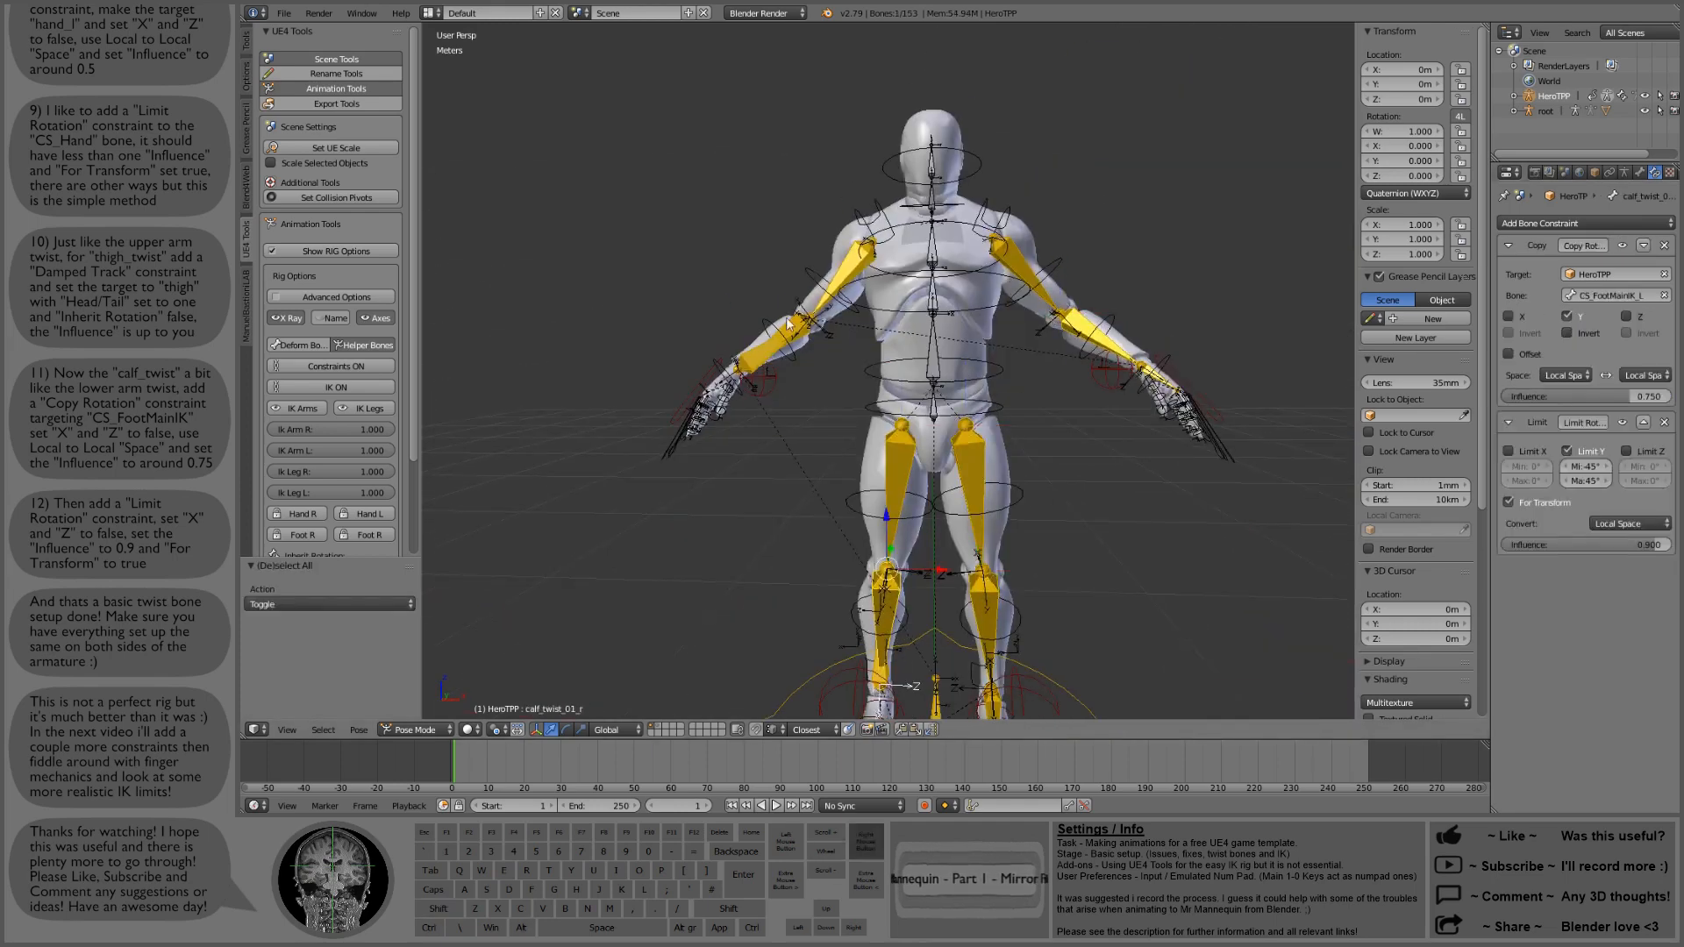